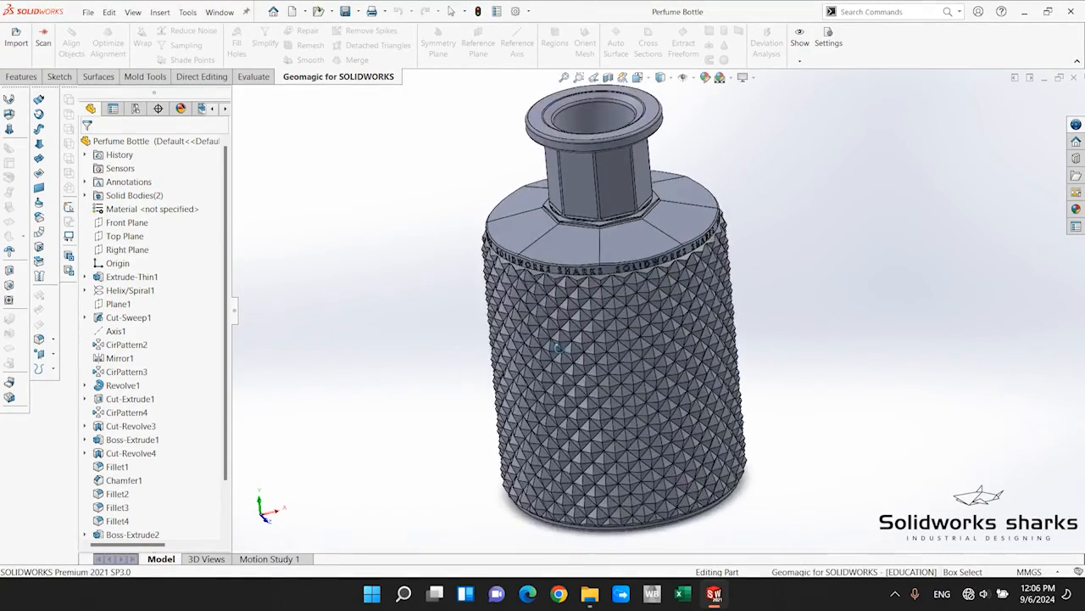
pyautogui.moveTo(652, 339); pyautogui.dragTo(677, 329, button='middle')
pyautogui.scroll(3, 663, 418)
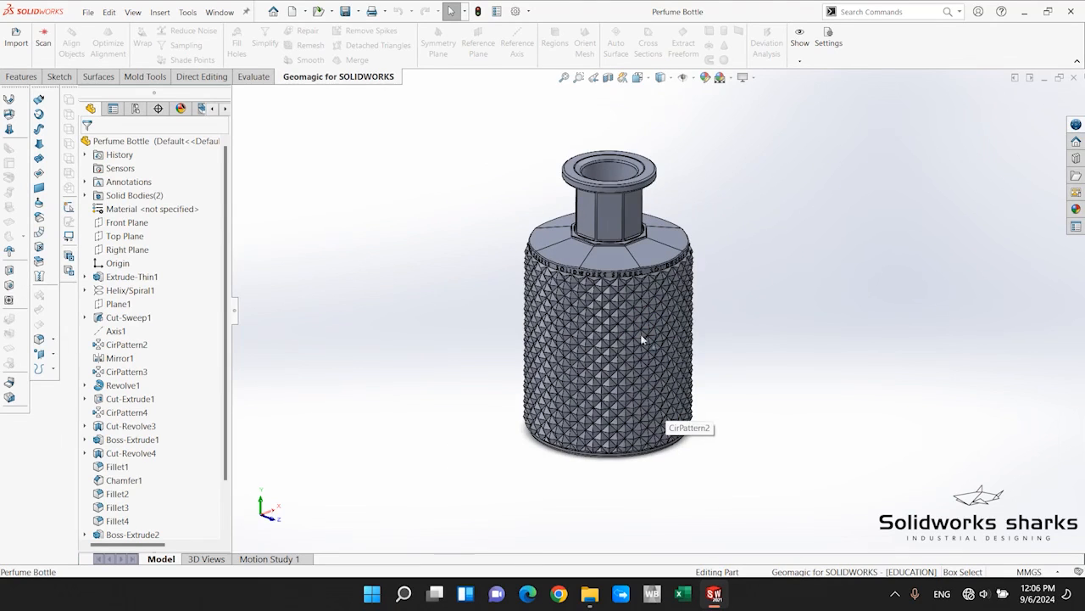
pyautogui.scroll(-2, 608, 310)
# Create a new part document.
pyautogui.click(86, 12)
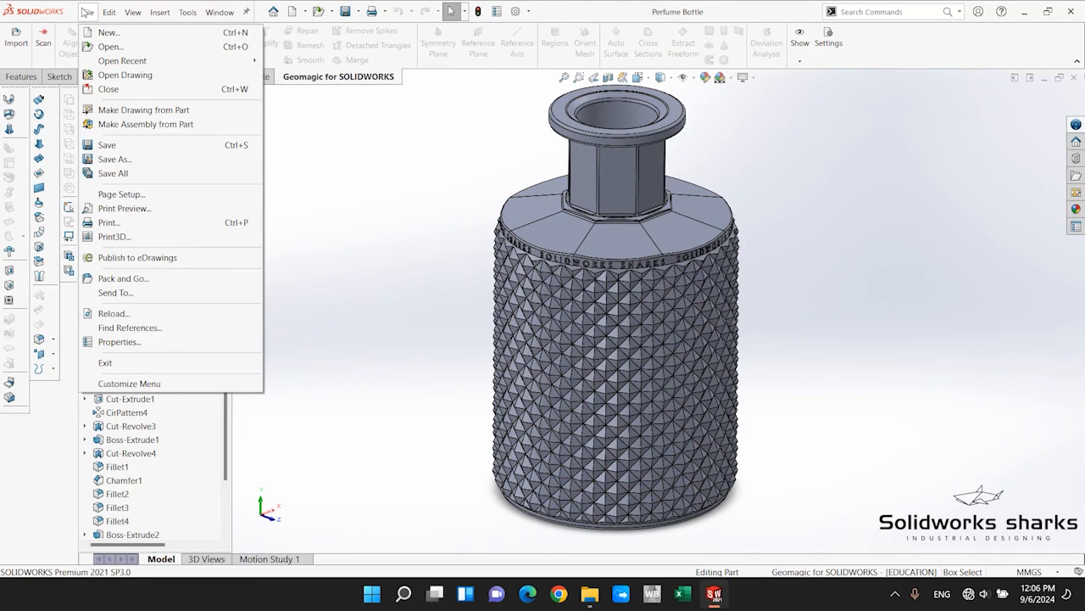
pyautogui.click(109, 33)
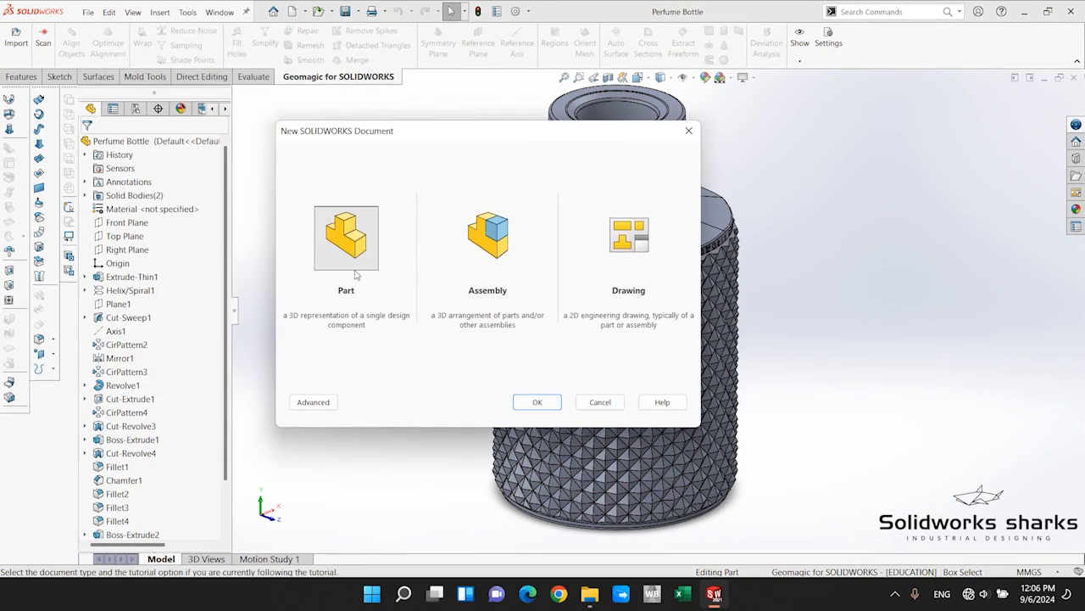
pyautogui.click(368, 270)
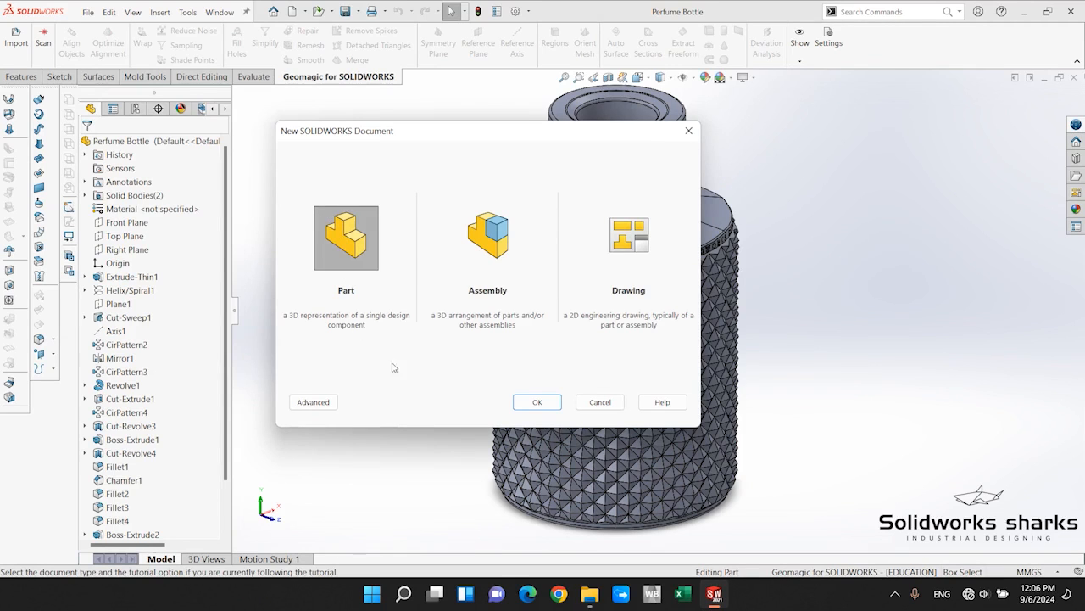
pyautogui.click(535, 402)
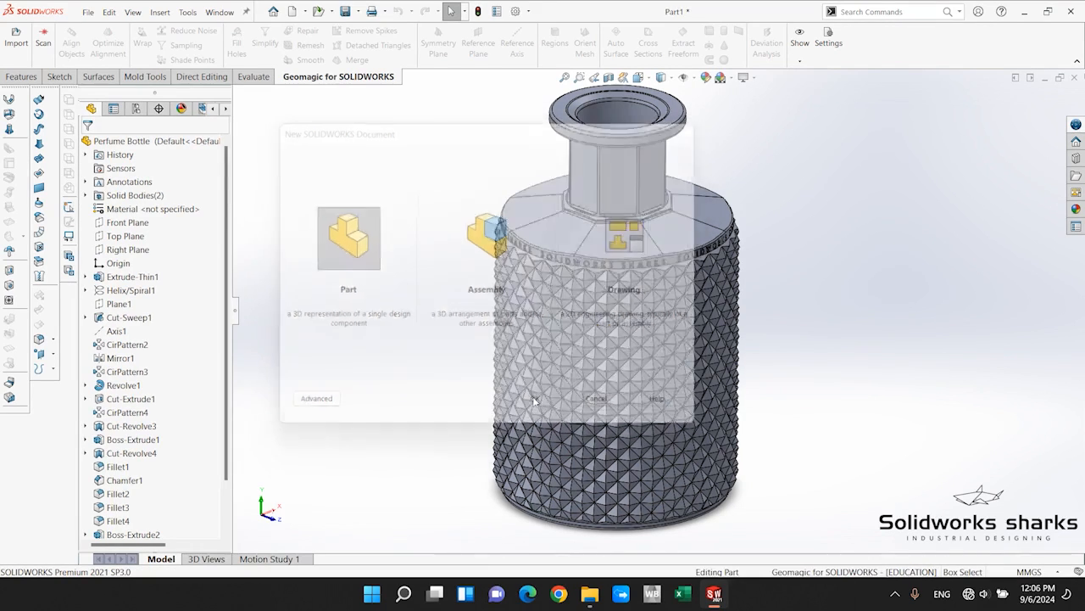
# Start a sketch on the Top Plane and draw a circle about 208 mm in diameter centred on the origin.
pyautogui.click(61, 77)
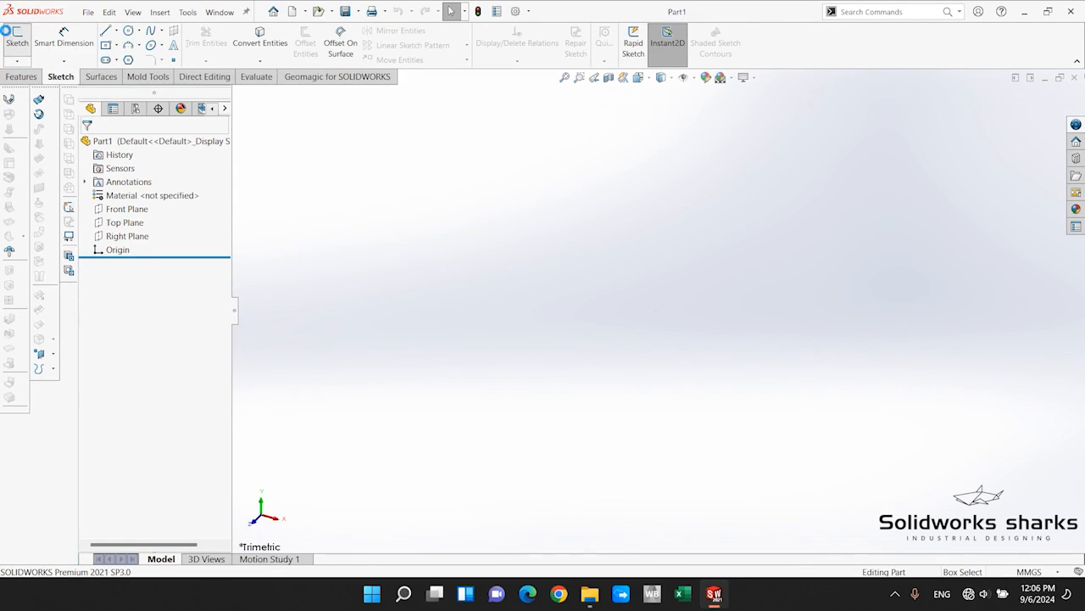
pyautogui.click(12, 35)
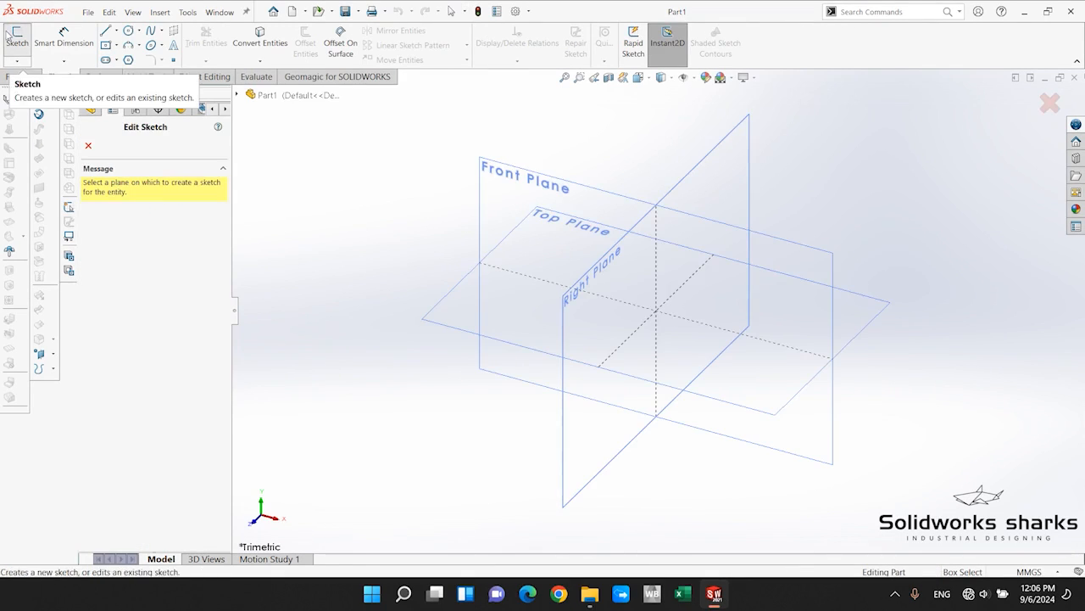
pyautogui.click(876, 318)
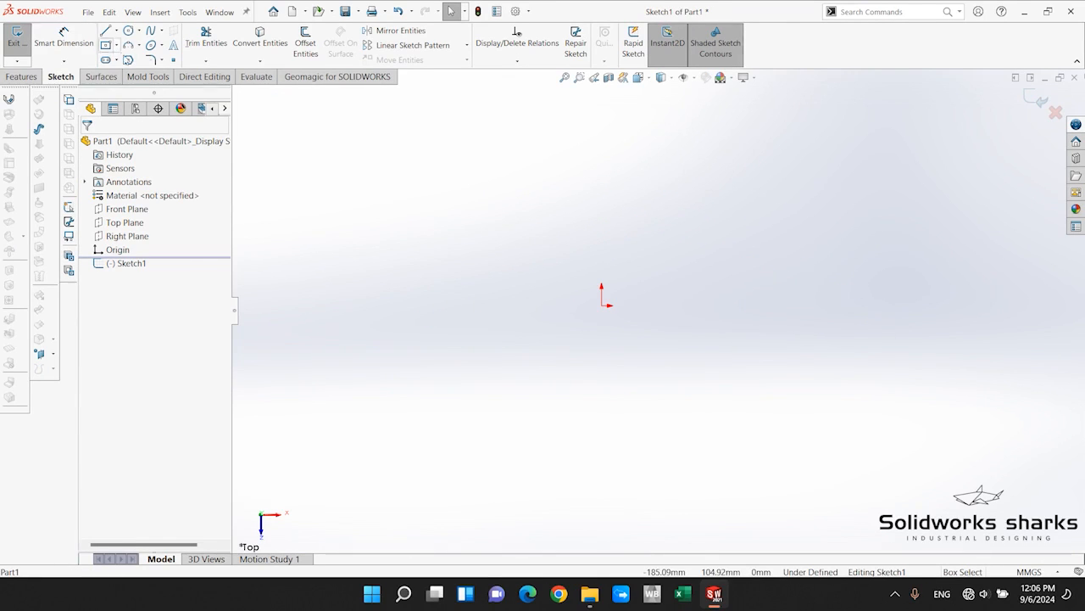
pyautogui.click(128, 31)
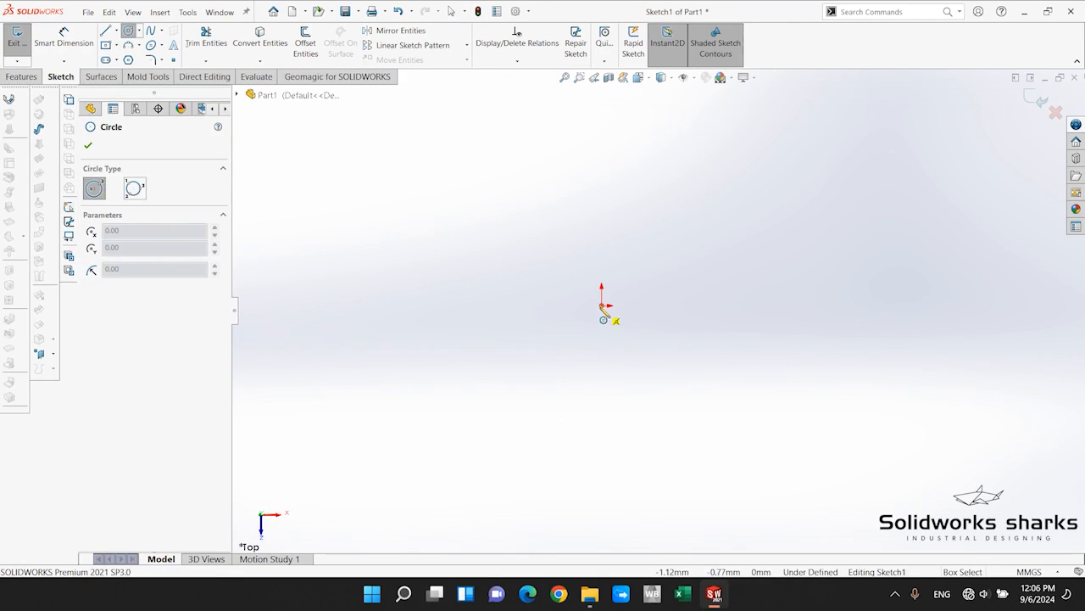
pyautogui.click(602, 305)
pyautogui.click(773, 200)
# Dimension the circle's diameter and set it to 64 mm.
pyautogui.click(63, 42)
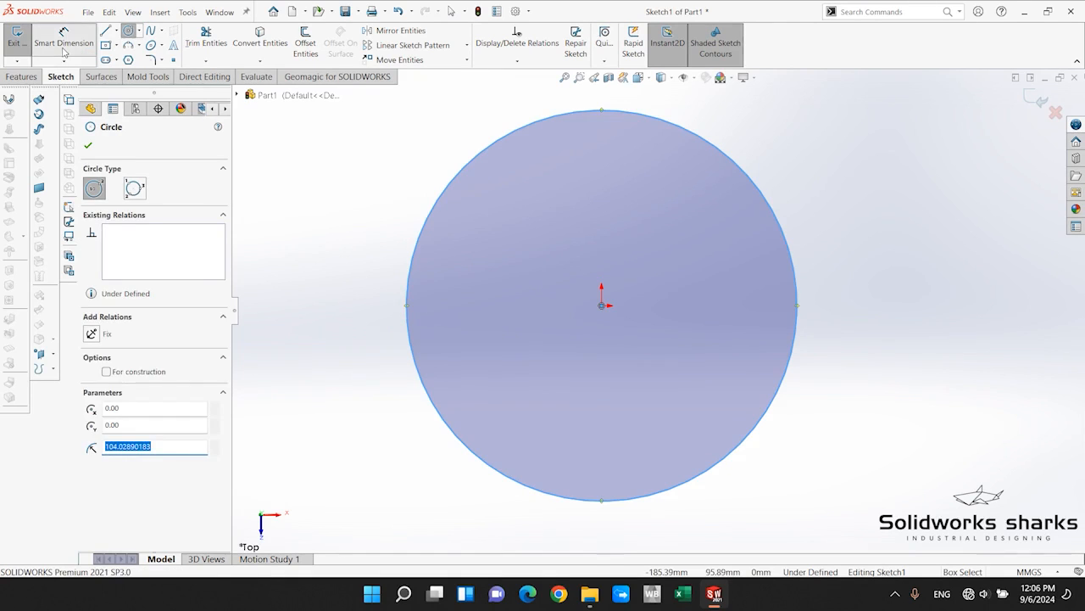
pyautogui.click(787, 254)
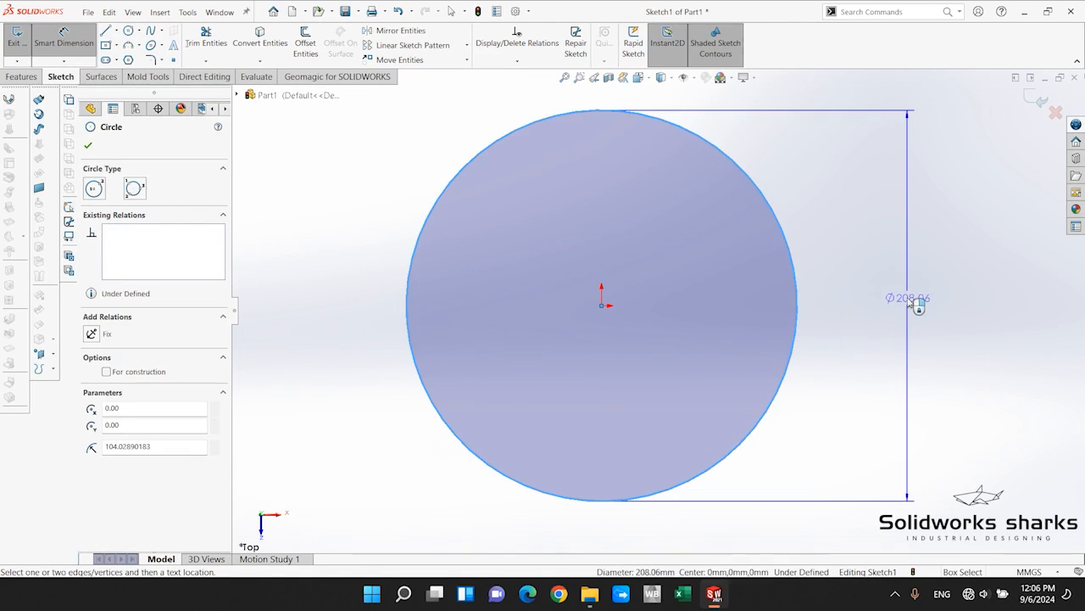
pyautogui.click(918, 305)
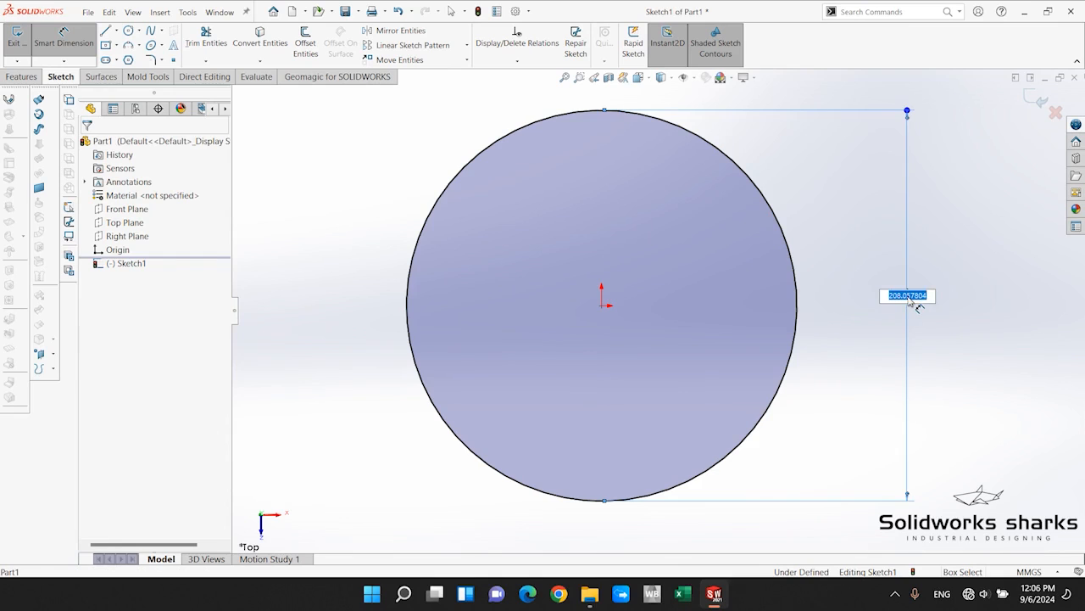
pyautogui.write('64')
pyautogui.press('Return')
pyautogui.scroll(3, 624, 299)
pyautogui.scroll(-4, 624, 300)
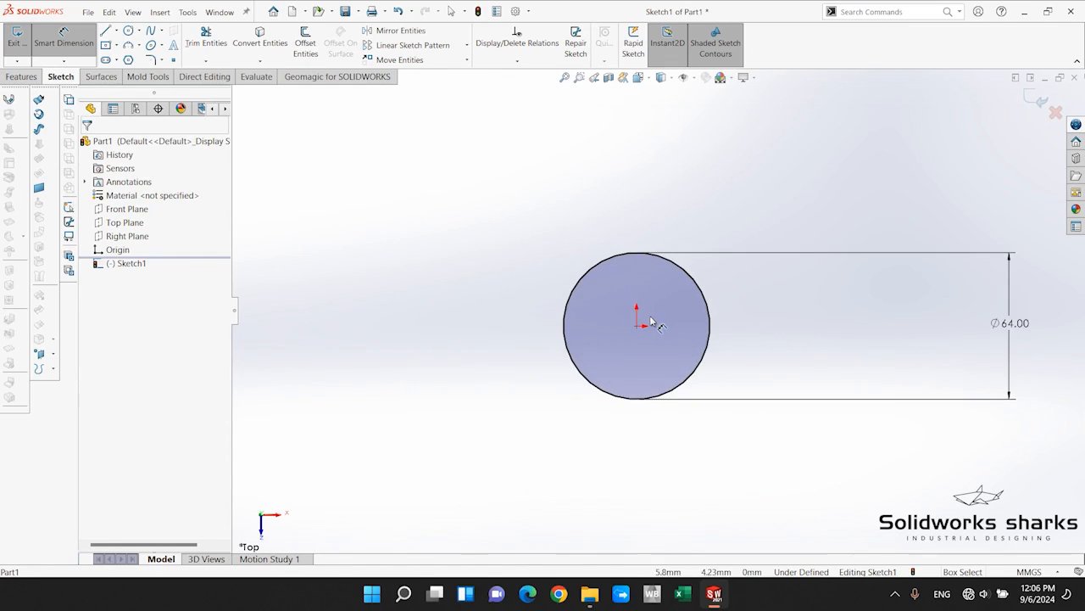
pyautogui.scroll(-1, 698, 311)
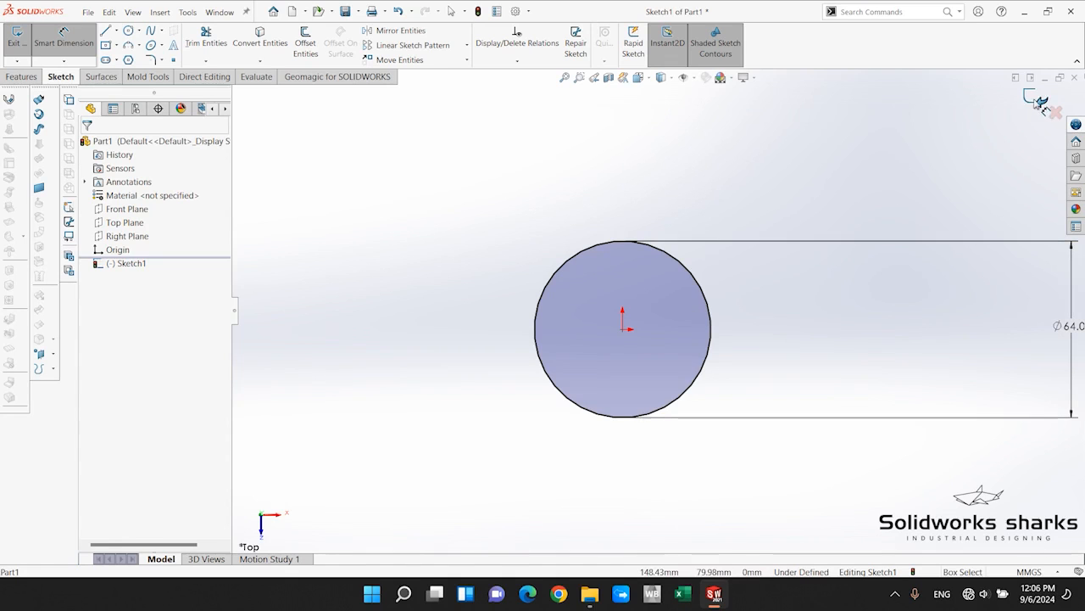
# Start an Extruded Boss/Base from the circle and make it a one-direction thin feature with a thickness of 4 mm.
pyautogui.click(20, 77)
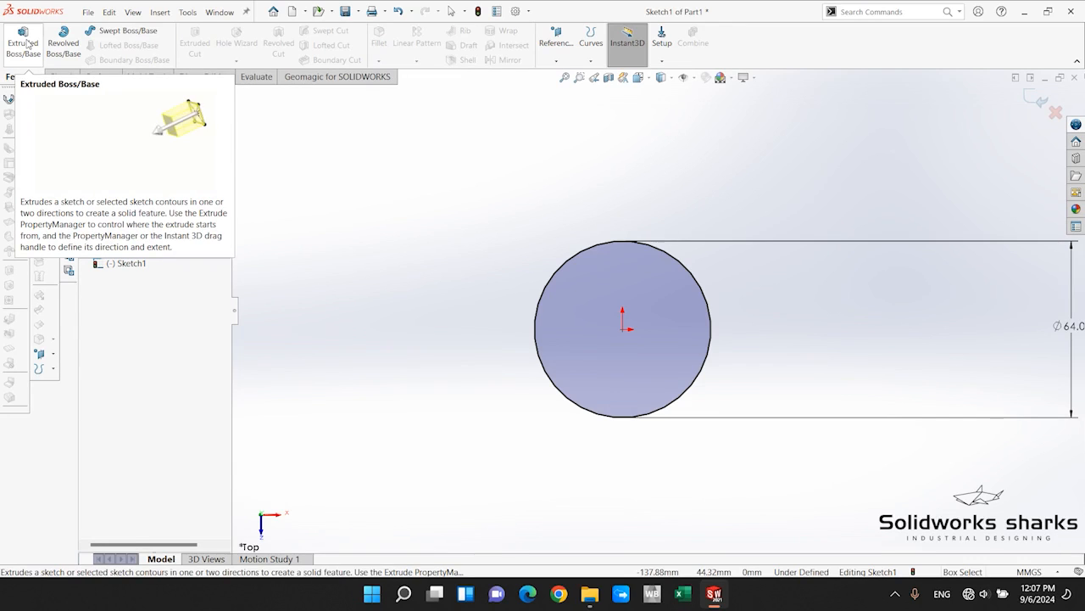
pyautogui.click(24, 40)
pyautogui.scroll(3, 613, 387)
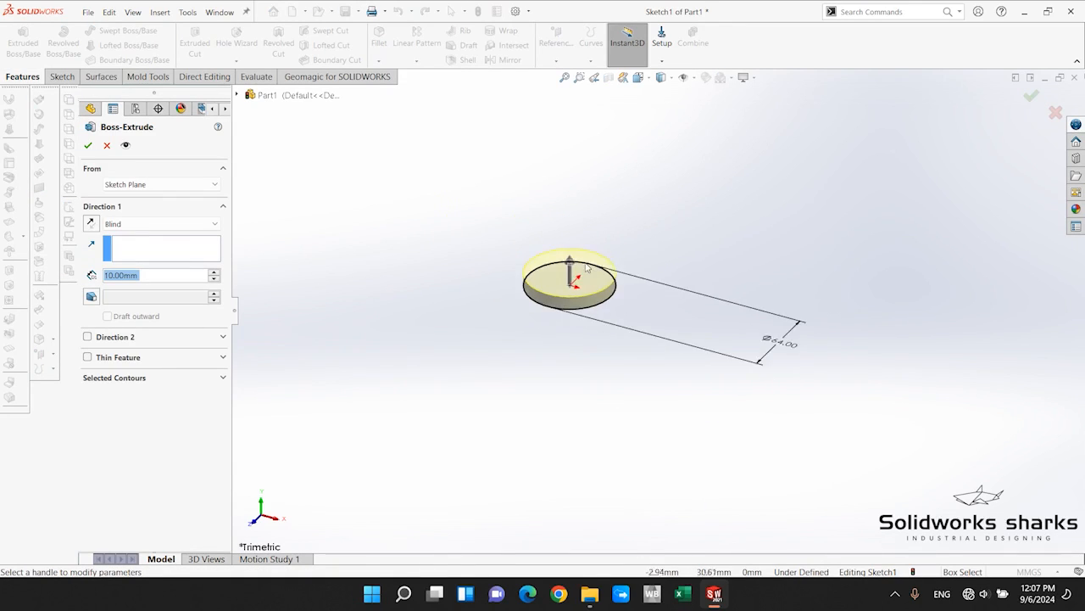
pyautogui.scroll(-4, 593, 268)
pyautogui.scroll(1, 583, 231)
pyautogui.scroll(-1, 584, 232)
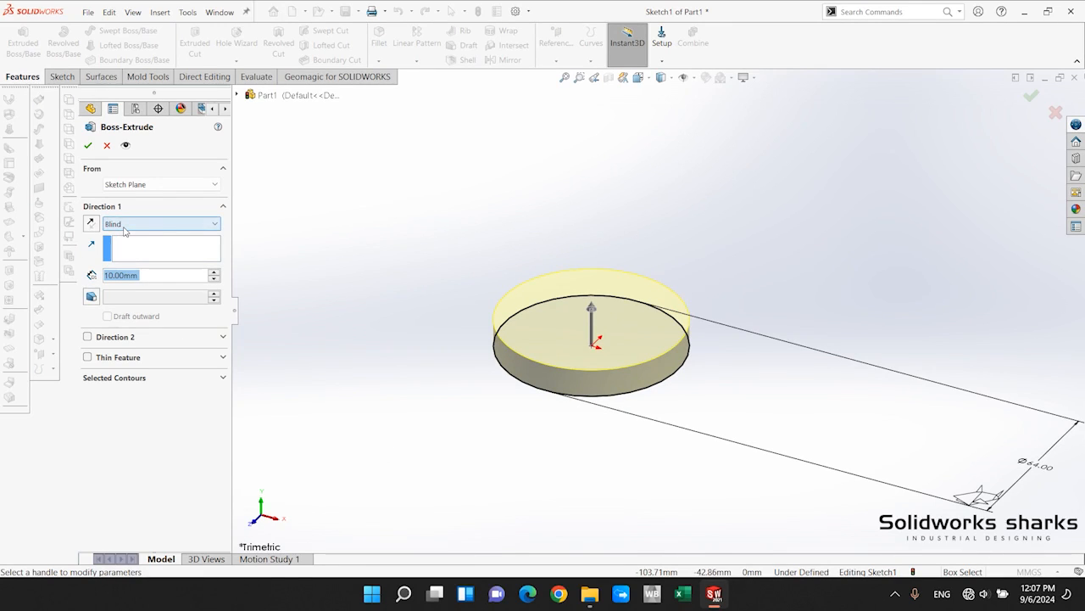
pyautogui.click(87, 358)
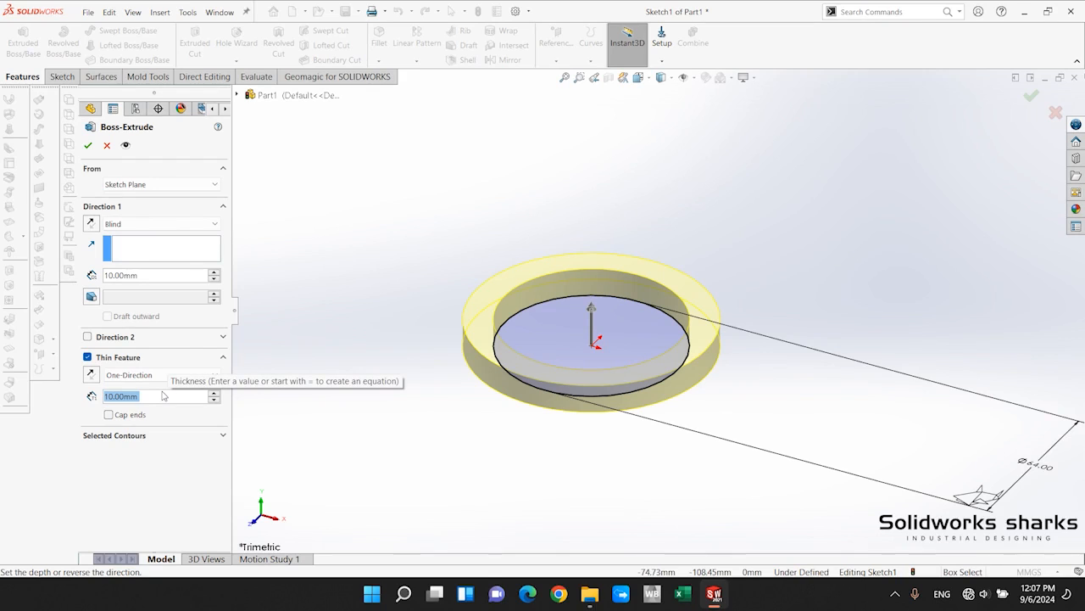
pyautogui.write('4')
pyautogui.press('Return')
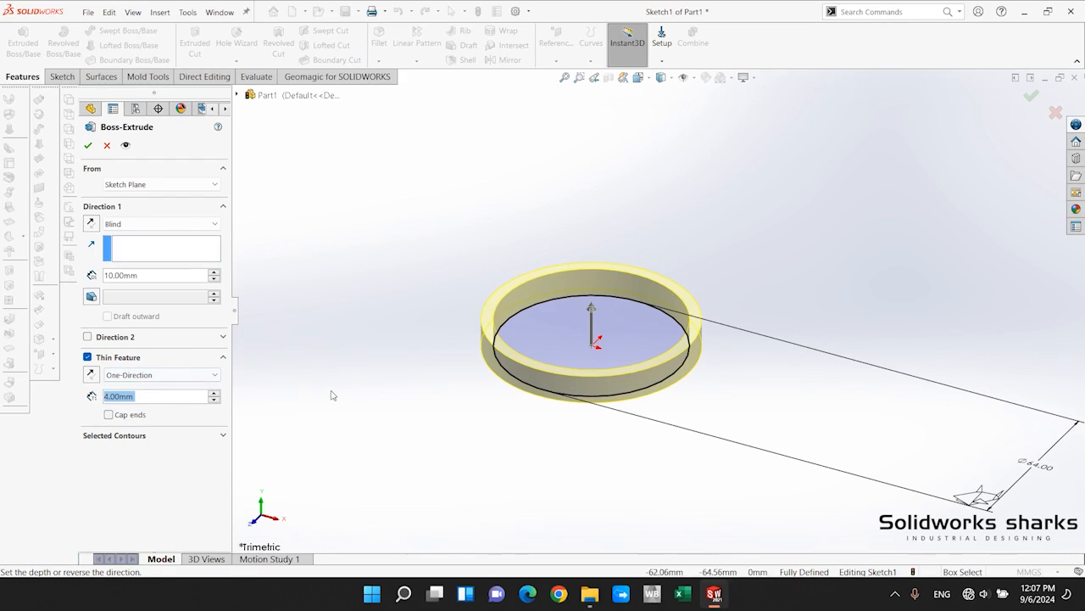
# Set the extrusion depth to 82 mm and complete the thin-walled cylinder.
pyautogui.click(188, 273)
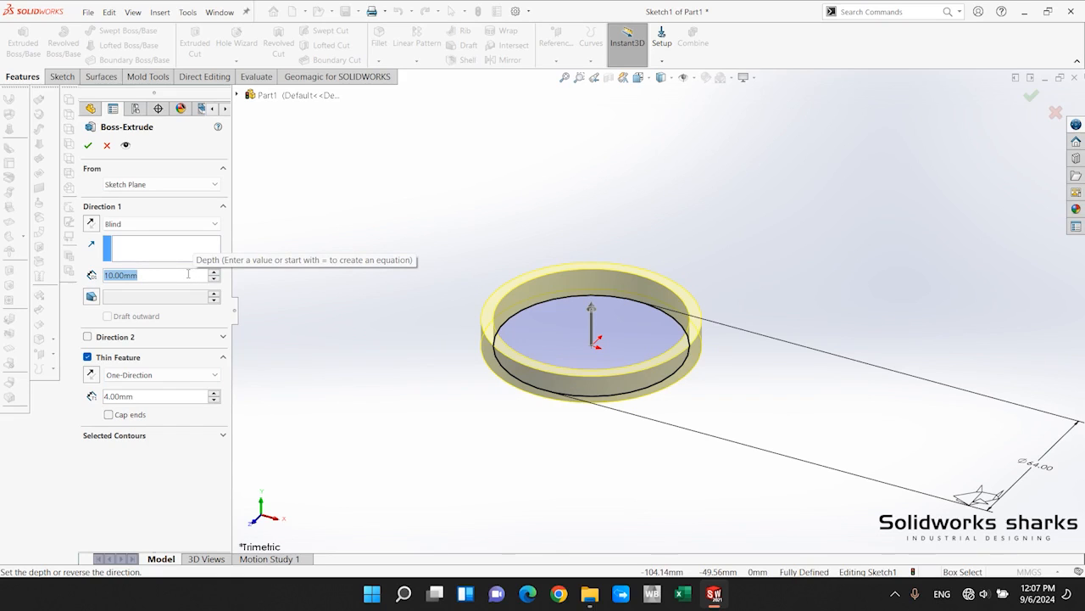
pyautogui.write('82')
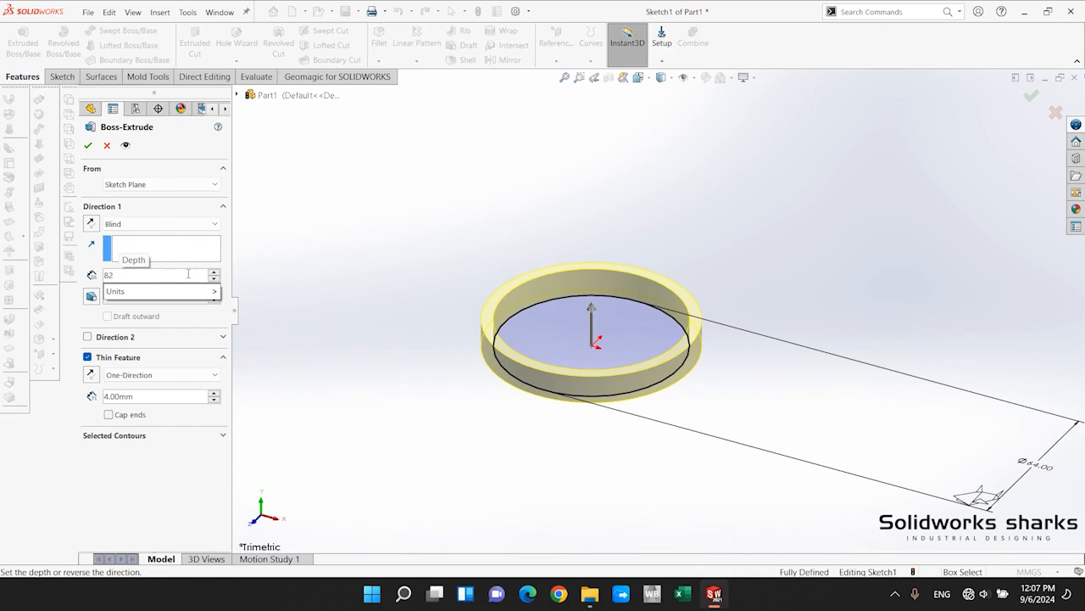
pyautogui.press('Return')
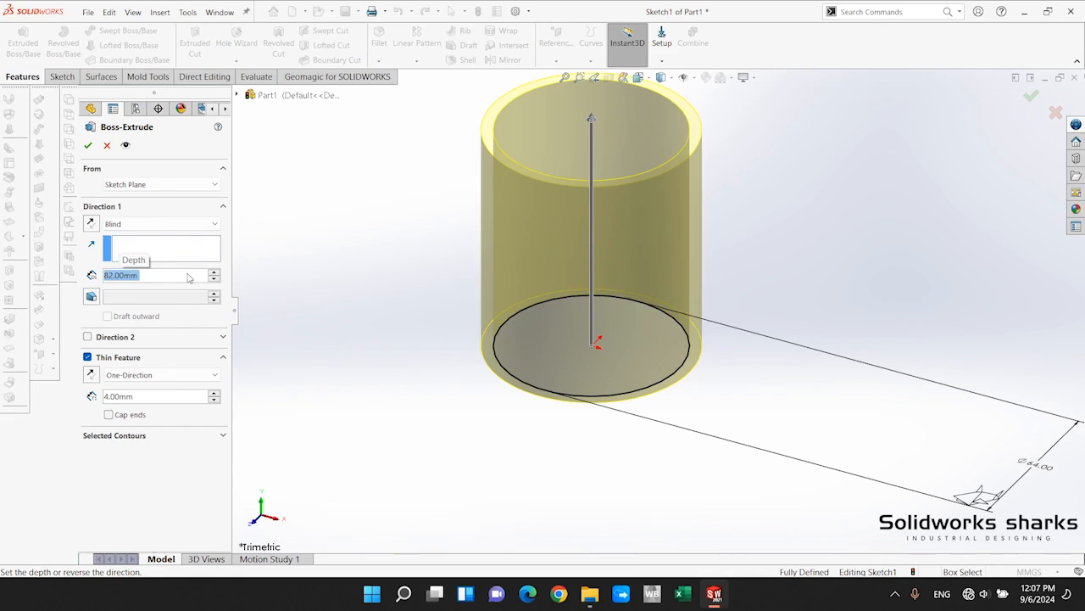
pyautogui.press('Return')
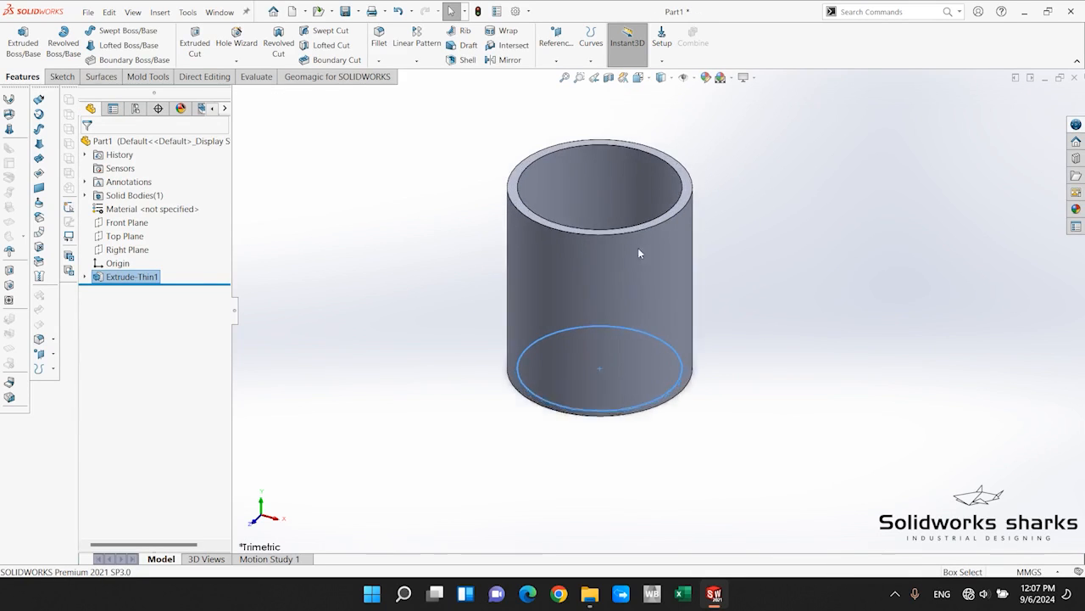
pyautogui.click(732, 212)
pyautogui.scroll(1, 679, 224)
pyautogui.scroll(-1, 676, 225)
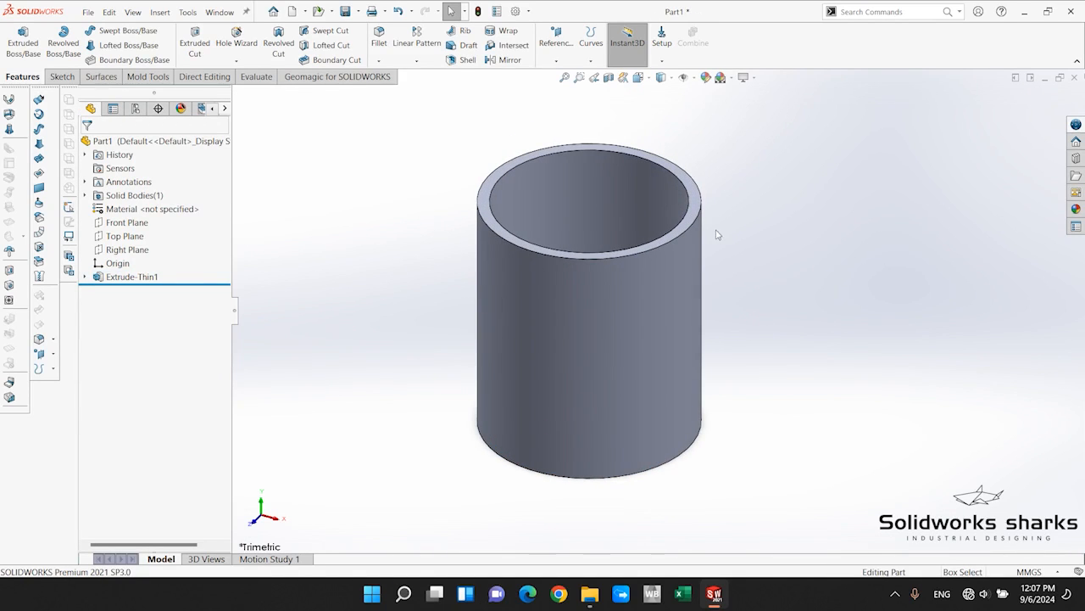
# Start a Helix and Spiral curve and open its sketch on the cylinder's bottom ring face.
pyautogui.scroll(1, 725, 241)
pyautogui.scroll(-1, 725, 241)
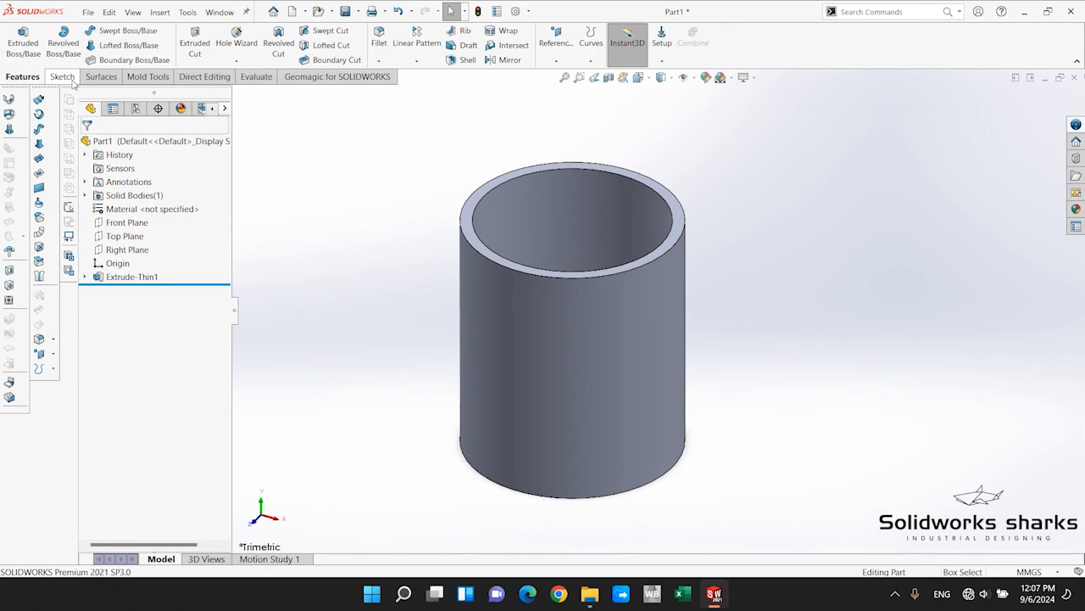
pyautogui.click(593, 62)
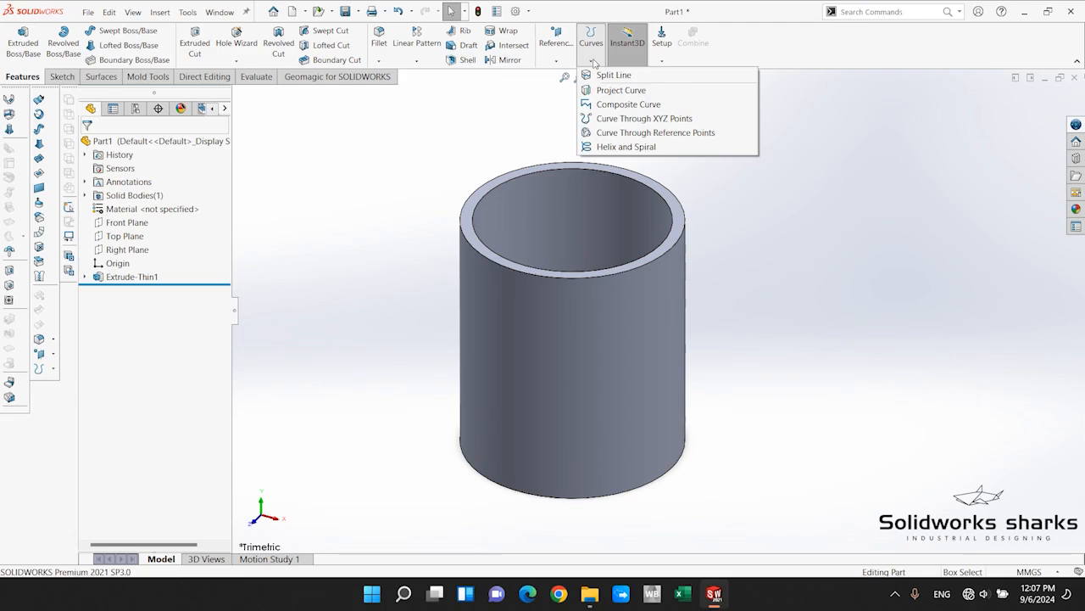
pyautogui.click(625, 147)
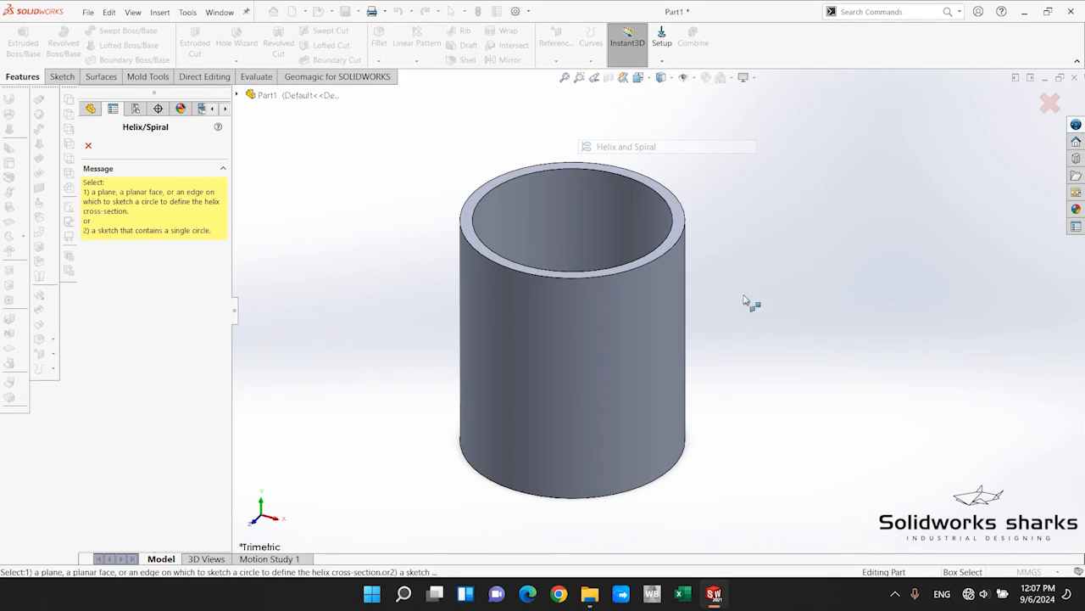
pyautogui.moveTo(751, 302); pyautogui.dragTo(585, 286, button='middle')
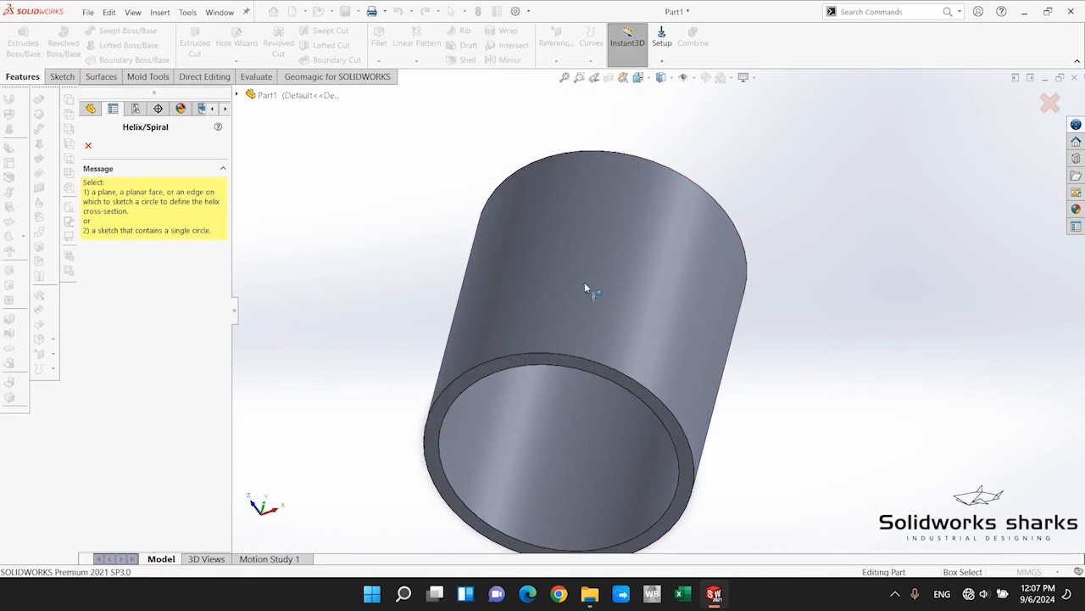
pyautogui.click(484, 375)
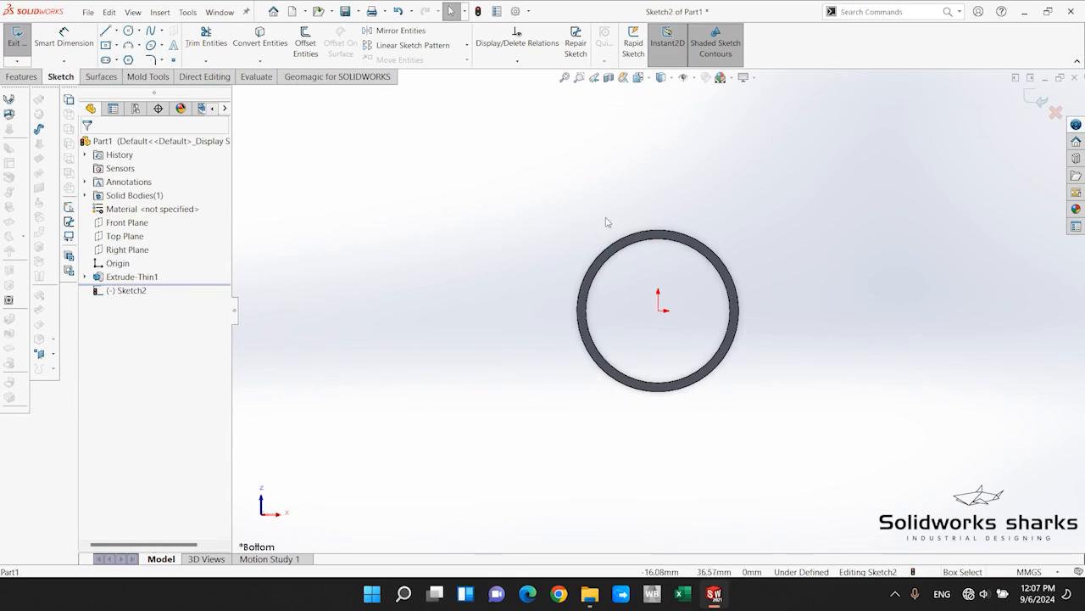
pyautogui.scroll(-3, 649, 180)
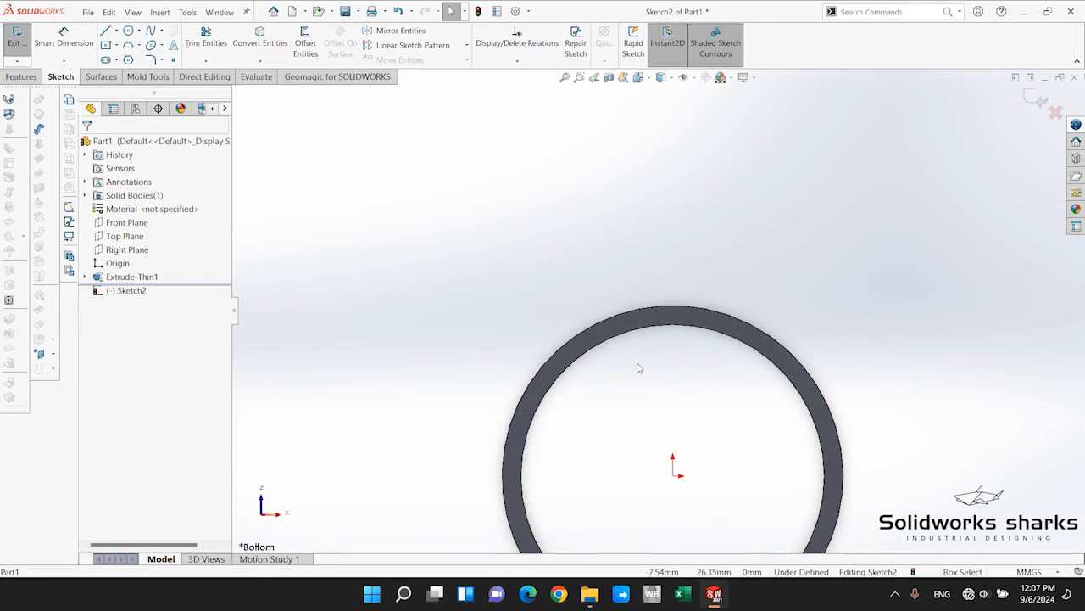
pyautogui.scroll(1, 639, 361)
pyautogui.scroll(2, 817, 389)
pyautogui.scroll(-1, 821, 390)
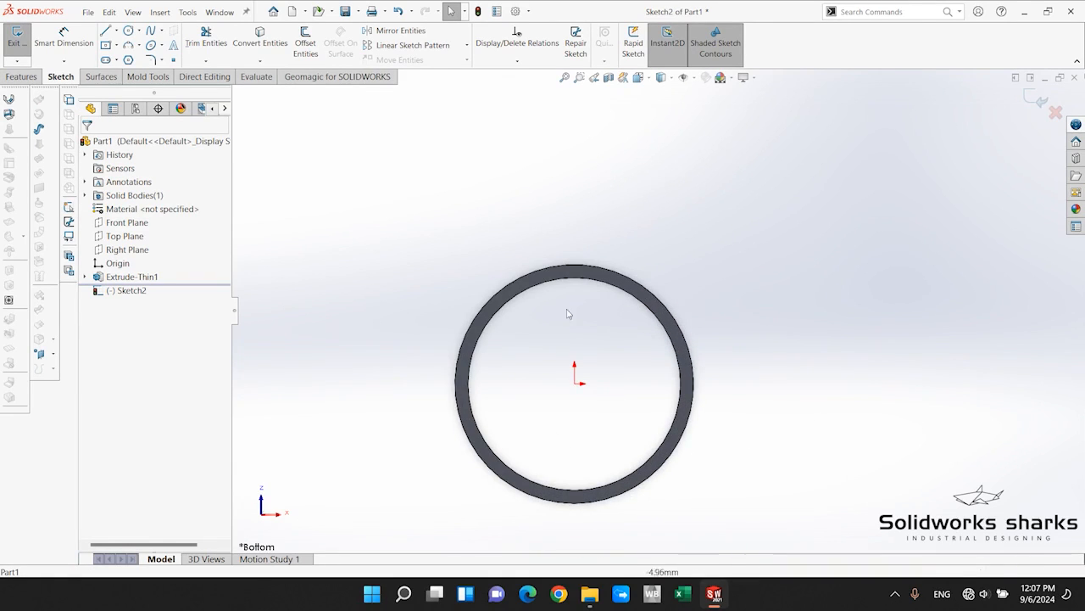
pyautogui.scroll(-2, 535, 305)
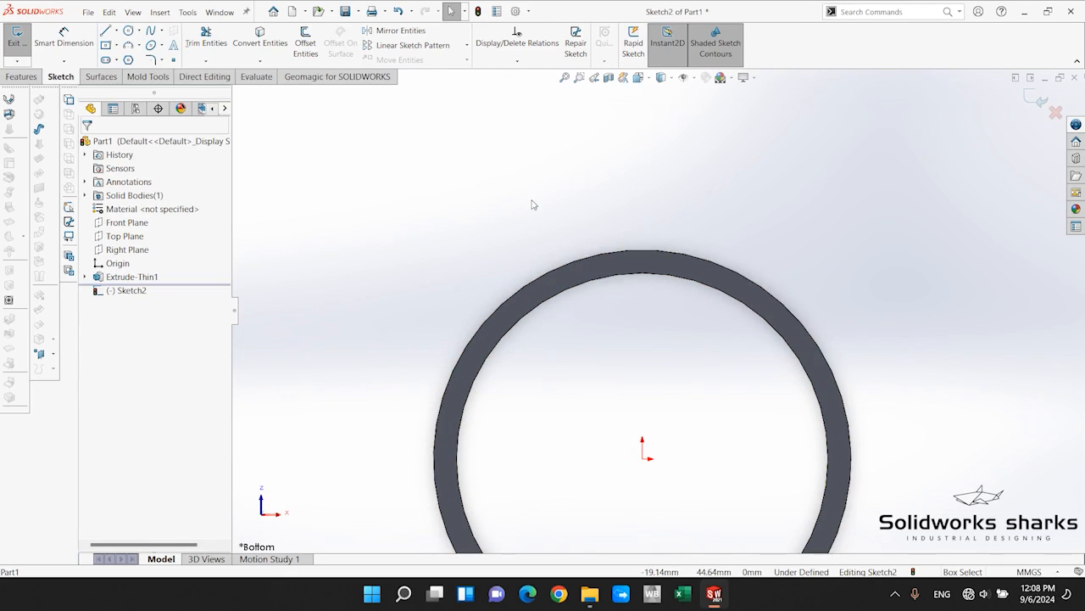
# Convert the outer circular edge of the cylinder's bottom face into a sketch circle for the helix.
pyautogui.click(617, 251)
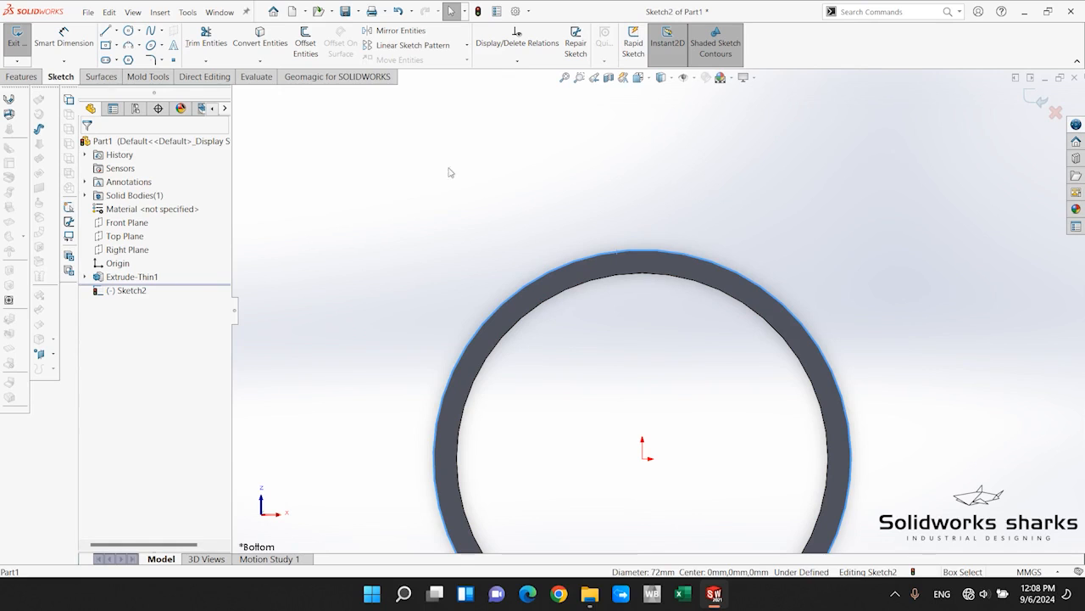
pyautogui.click(278, 44)
pyautogui.scroll(2, 669, 296)
pyautogui.scroll(-2, 726, 342)
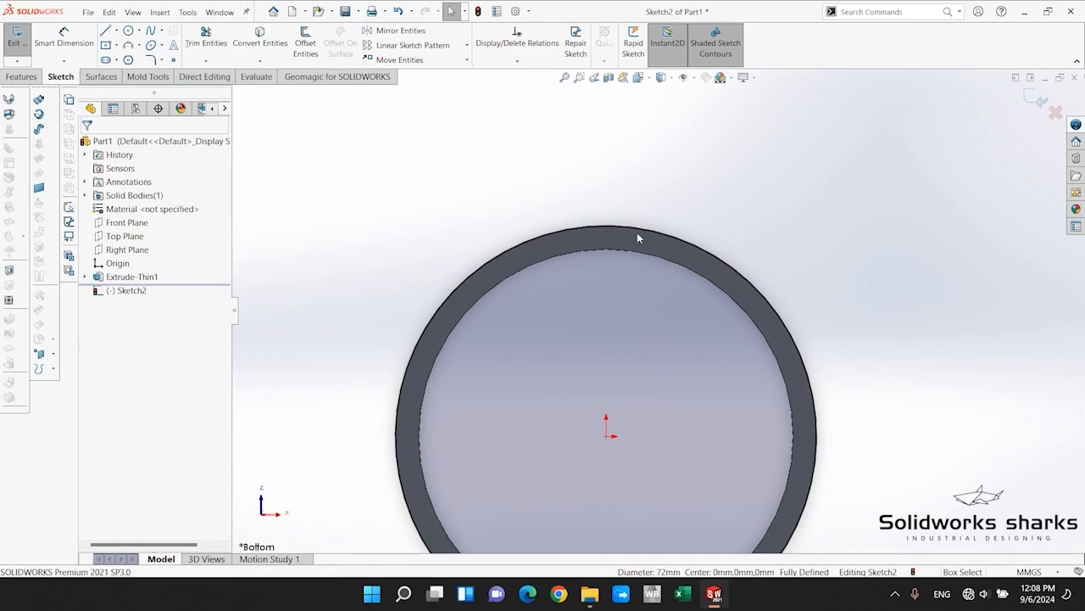
pyautogui.click(635, 227)
pyautogui.click(851, 270)
pyautogui.scroll(2, 785, 406)
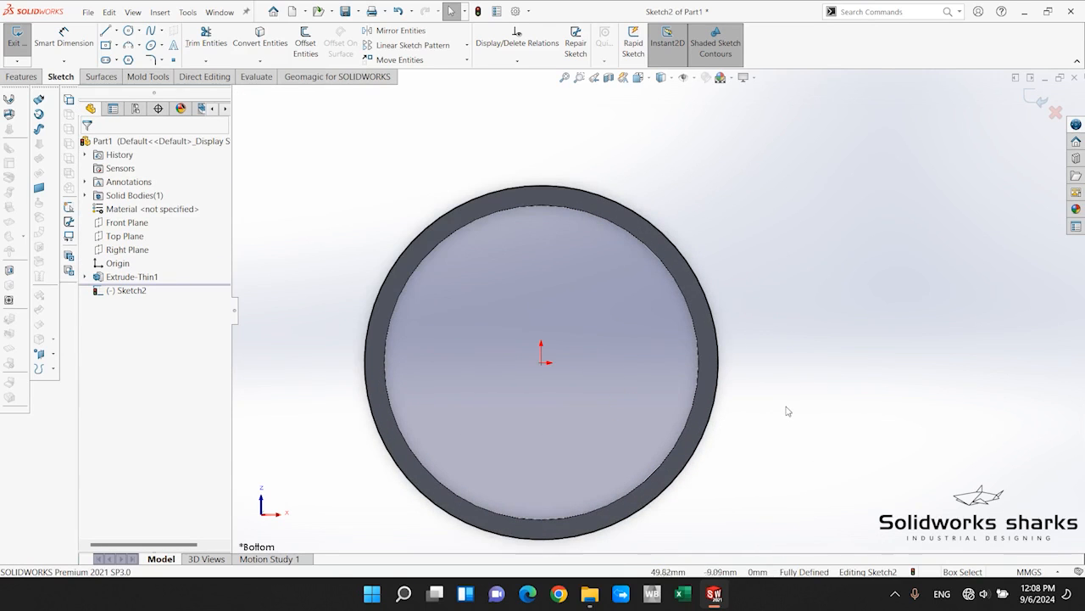
# Finish the helix's base circle sketch and reverse the helix direction so it runs up along the cylinder.
pyautogui.click(1030, 96)
pyautogui.moveTo(766, 140)
pyautogui.mouseDown(button='middle')
pyautogui.moveTo(758, 162)
pyautogui.moveTo(784, 342)
pyautogui.moveTo(751, 424)
pyautogui.mouseUp(button='middle')
pyautogui.scroll(6, 670, 402)
pyautogui.scroll(-3, 636, 396)
pyautogui.scroll(4, 660, 407)
pyautogui.scroll(-3, 655, 429)
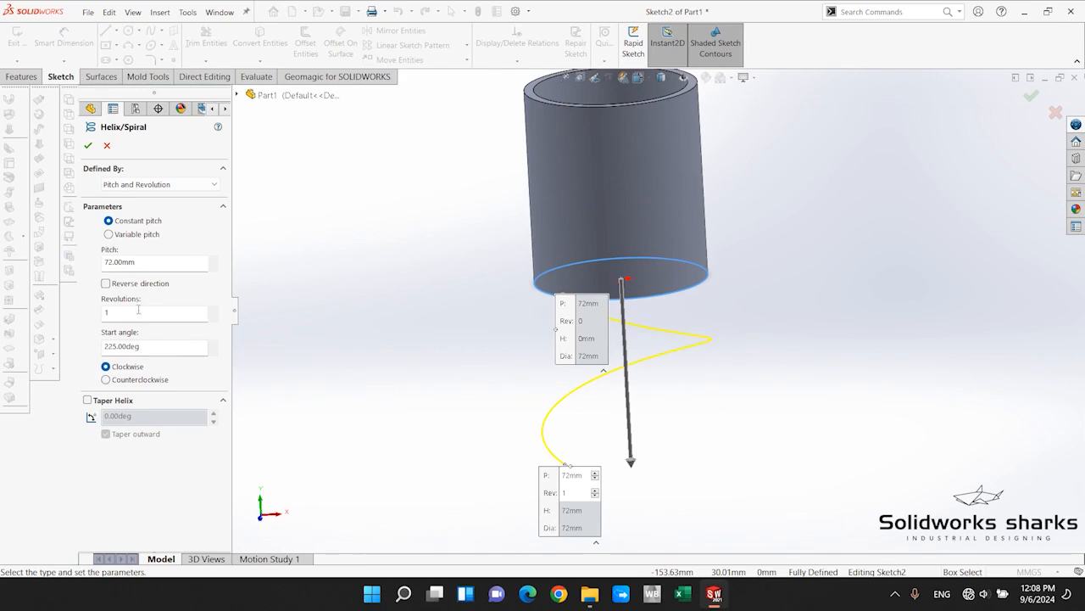
pyautogui.click(106, 285)
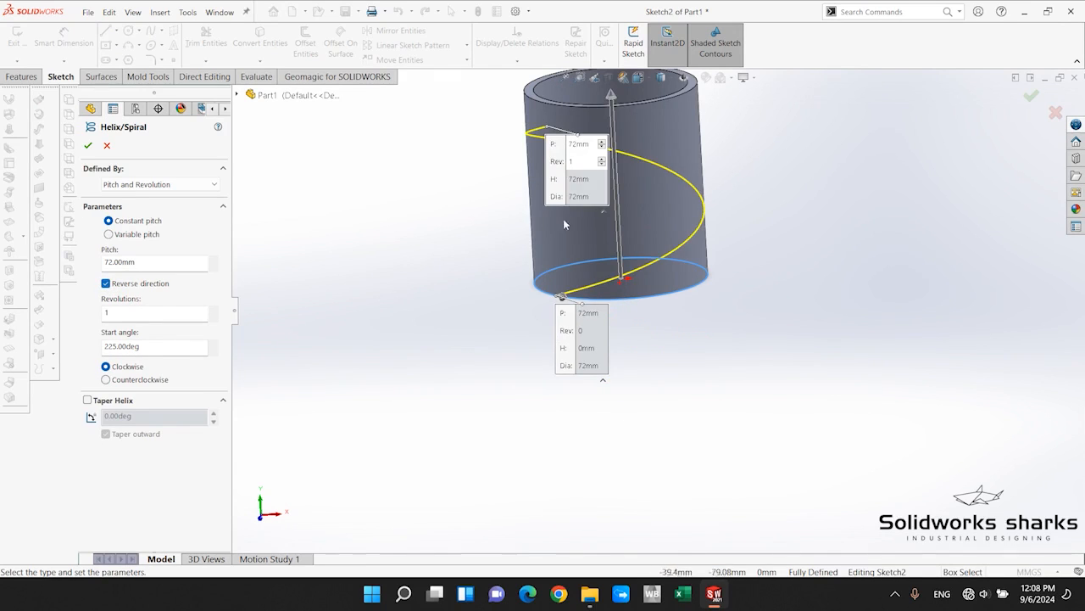
pyautogui.moveTo(563, 219); pyautogui.dragTo(690, 229, button='middle')
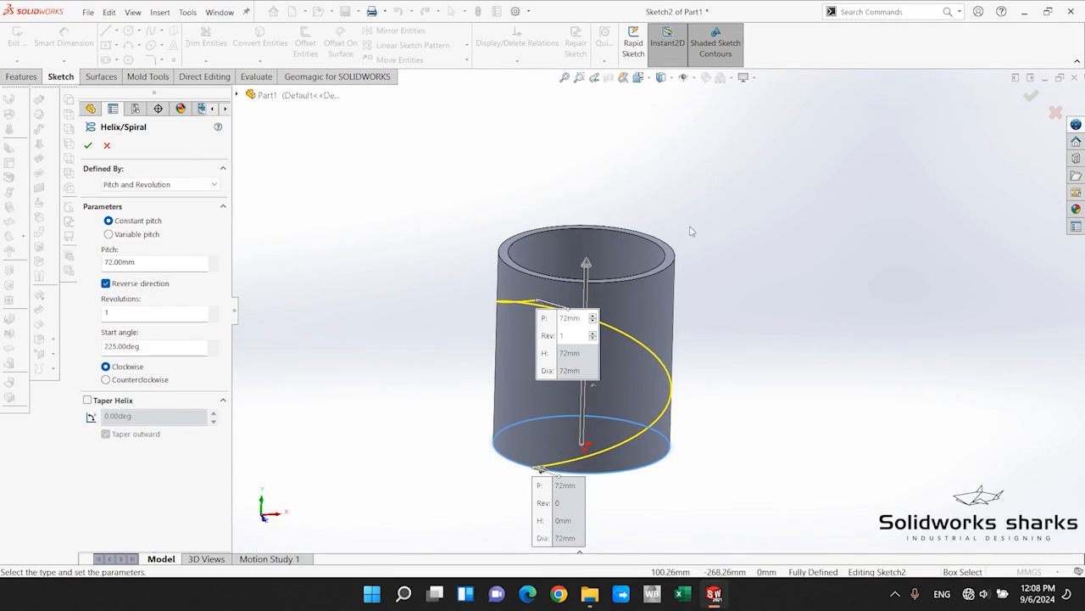
# Set the helix pitch to 82 mm.
pyautogui.doubleClick(142, 262)
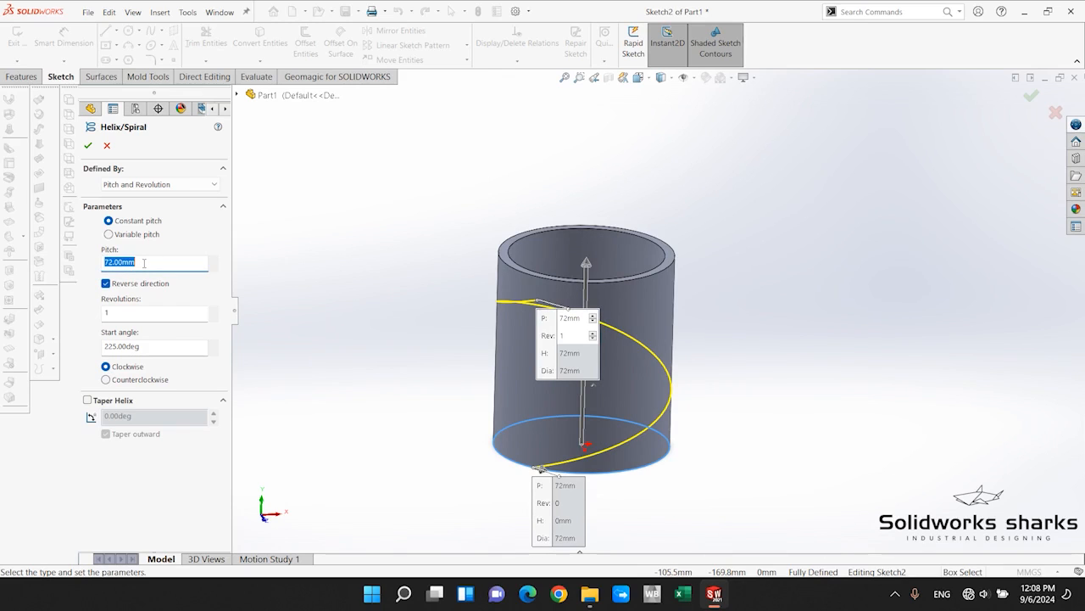
pyautogui.write('82')
pyautogui.press('Return')
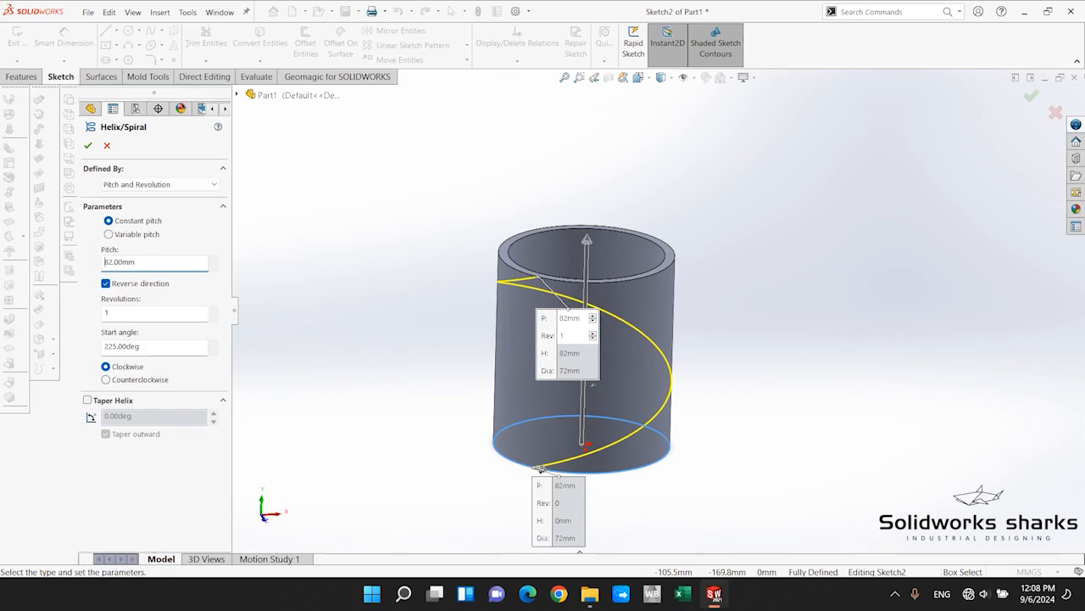
# Set the helix to 0.365 revolutions with a start angle of 270 degrees.
pyautogui.doubleClick(133, 310)
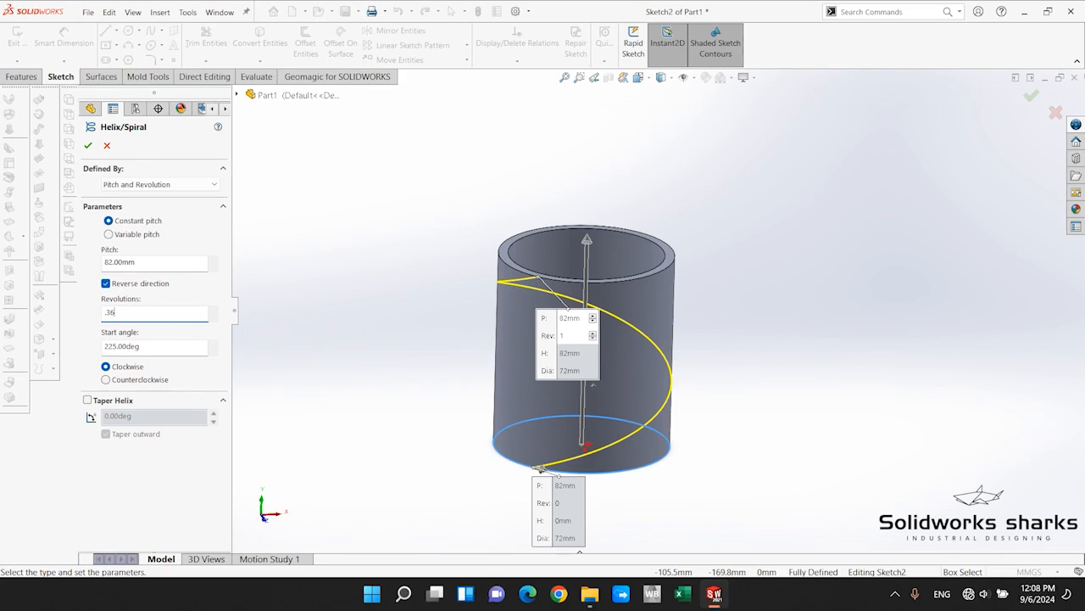
pyautogui.write('.365')
pyautogui.press('Return')
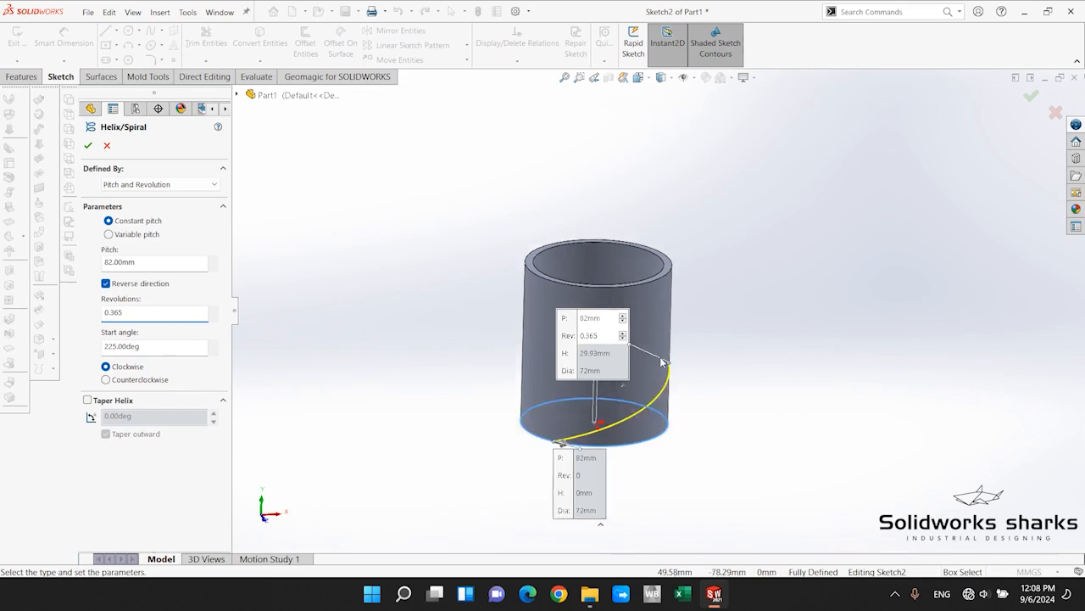
pyautogui.doubleClick(174, 351)
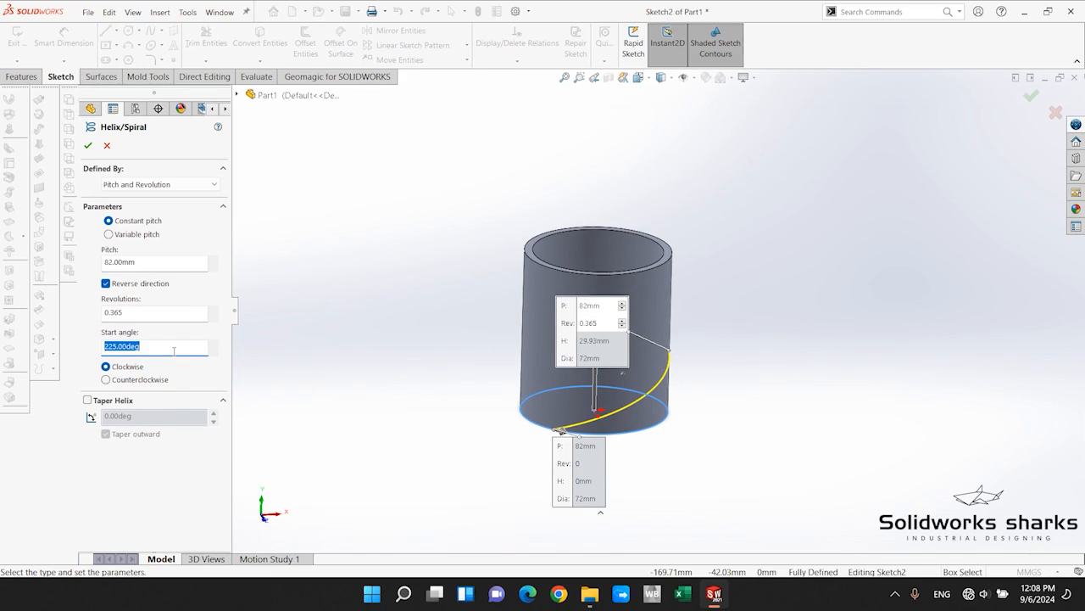
pyautogui.write('270')
pyautogui.press('Return')
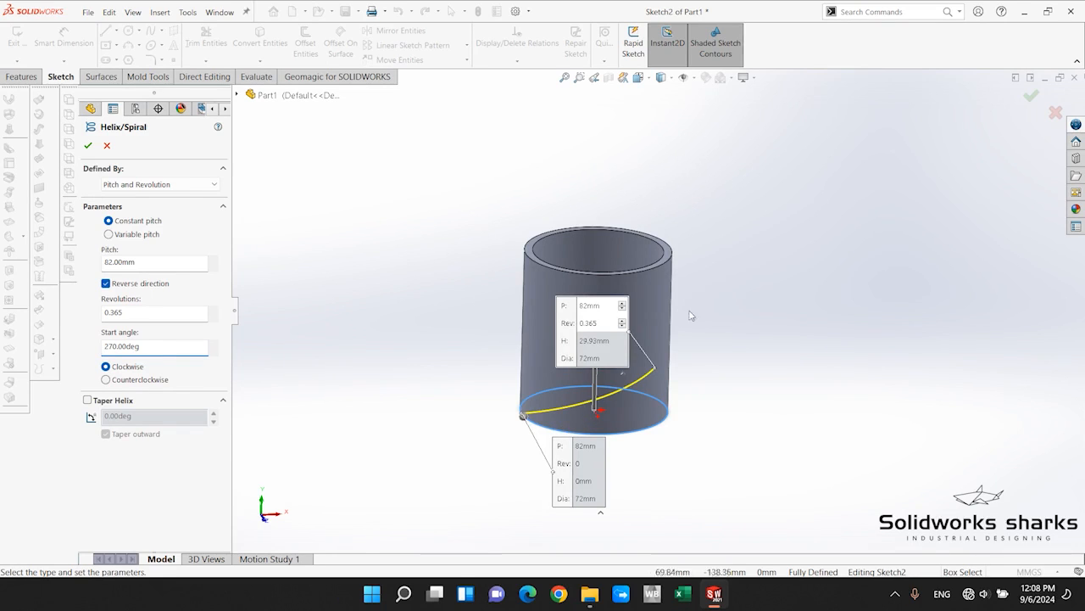
# Examine how far the helix preview reaches up the cylinder wall and check its pitch setting.
pyautogui.scroll(-3, 734, 341)
pyautogui.moveTo(561, 313); pyautogui.dragTo(458, 308, button='middle')
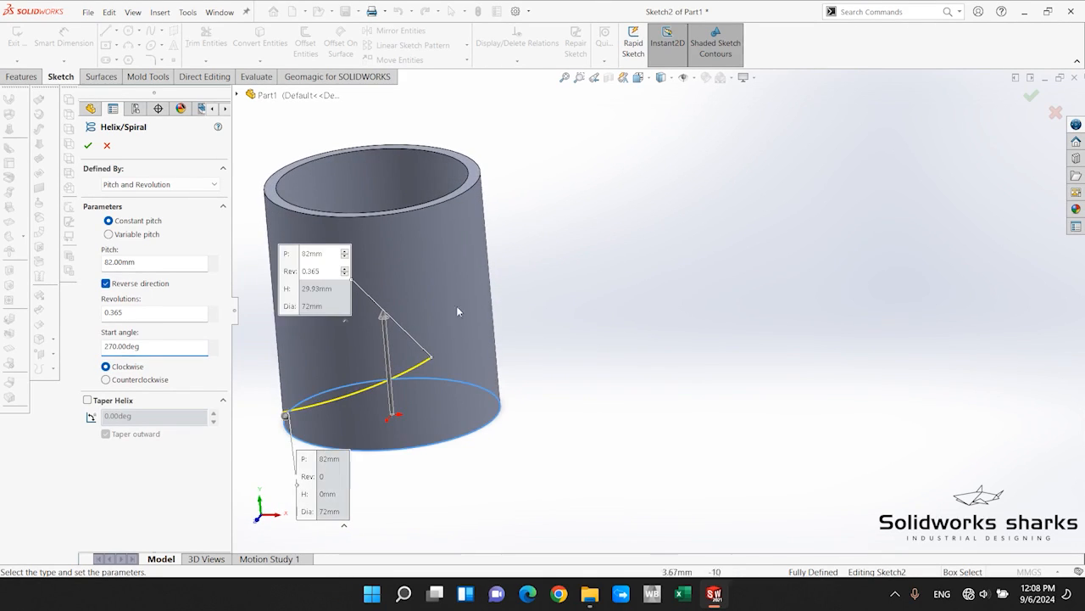
pyautogui.scroll(2, 329, 300)
pyautogui.scroll(-2, 529, 270)
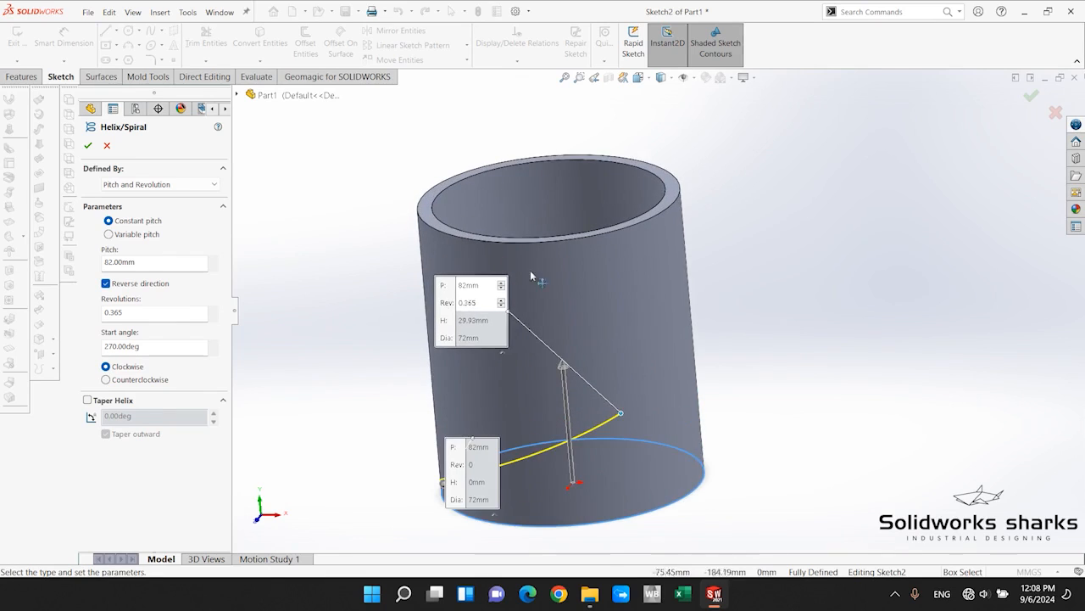
pyautogui.moveTo(639, 334); pyautogui.dragTo(642, 320, button='middle')
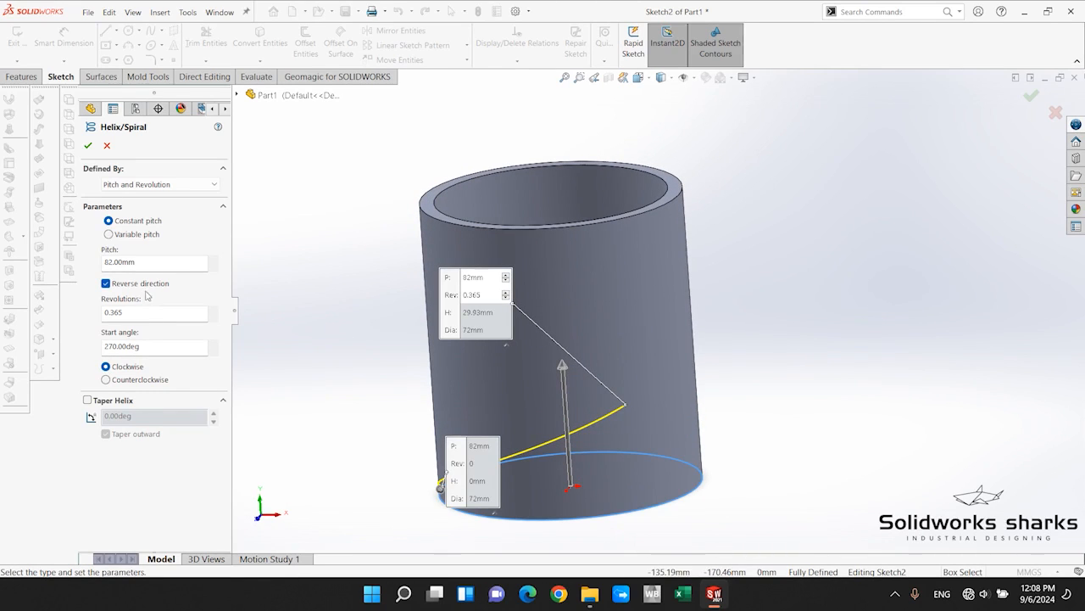
pyautogui.click(142, 263)
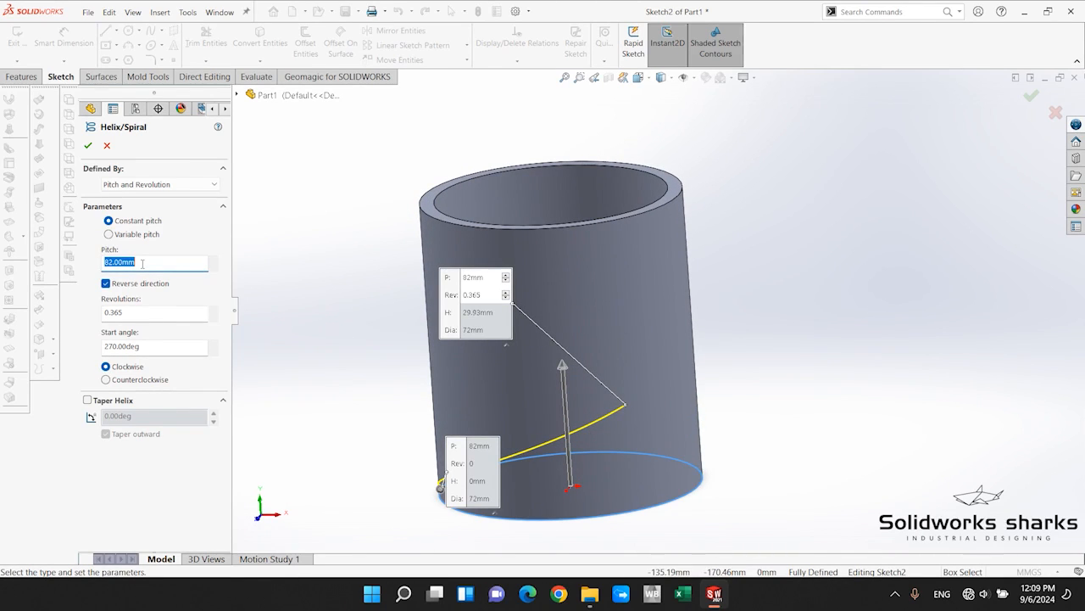
pyautogui.click(299, 324)
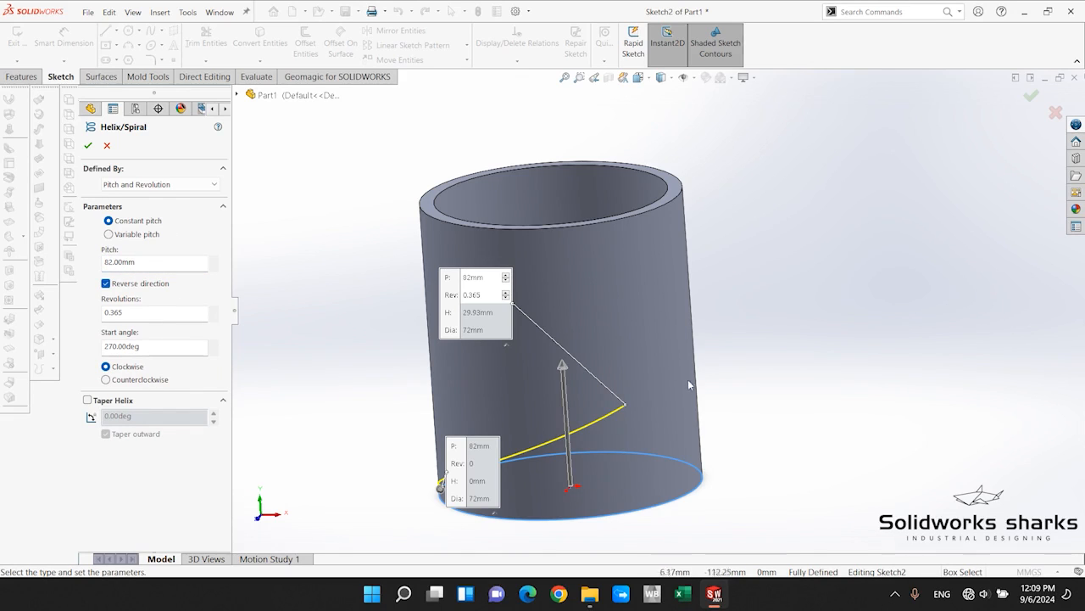
pyautogui.moveTo(688, 379); pyautogui.dragTo(702, 420, button='middle')
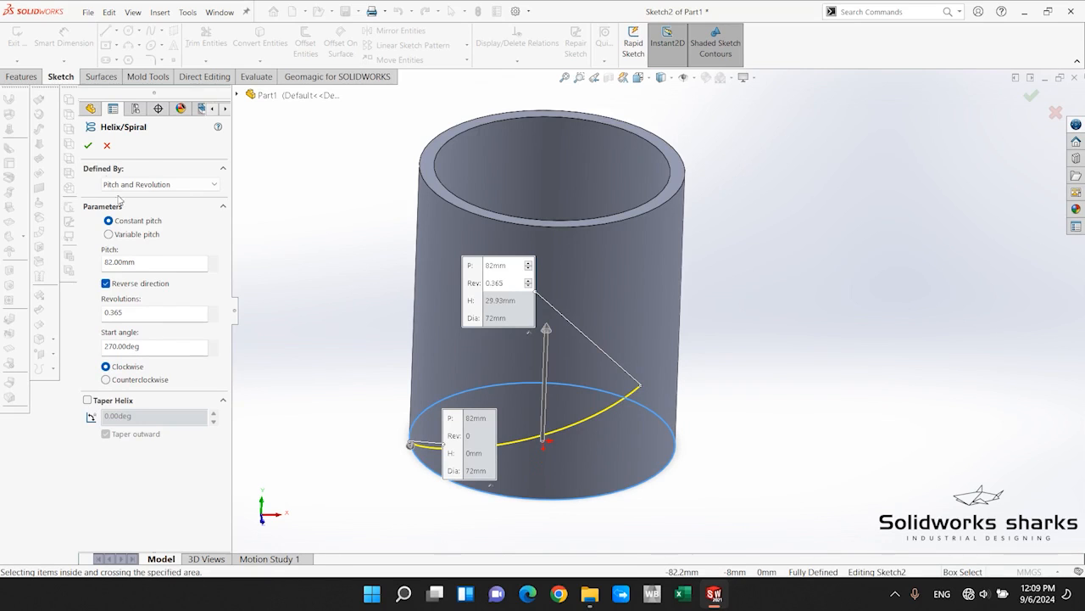
# Define the helix by Height and Revolution and set its height to 82 mm.
pyautogui.click(143, 185)
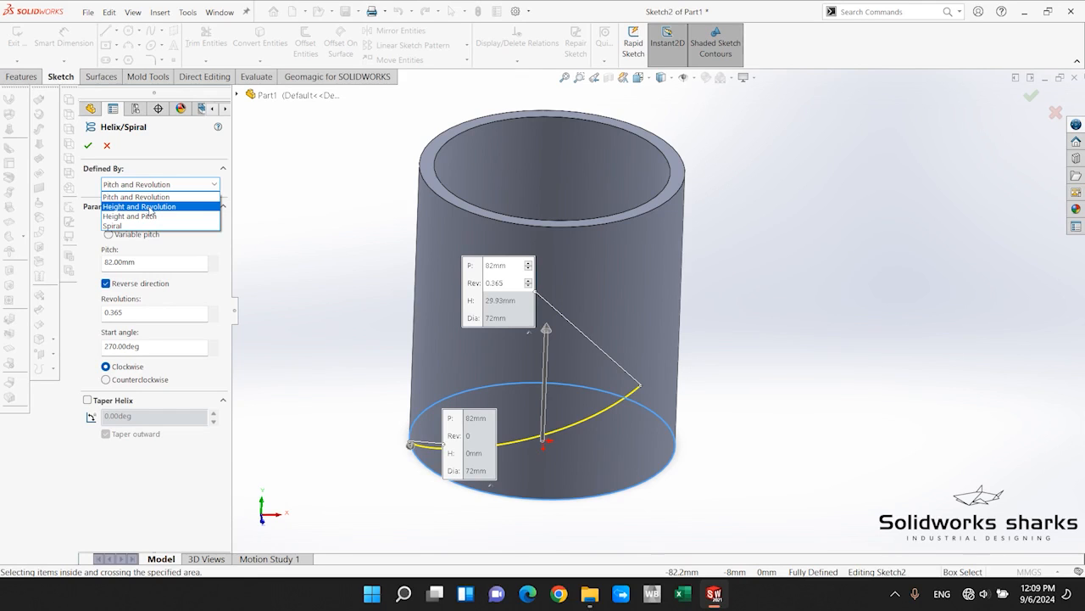
pyautogui.click(140, 207)
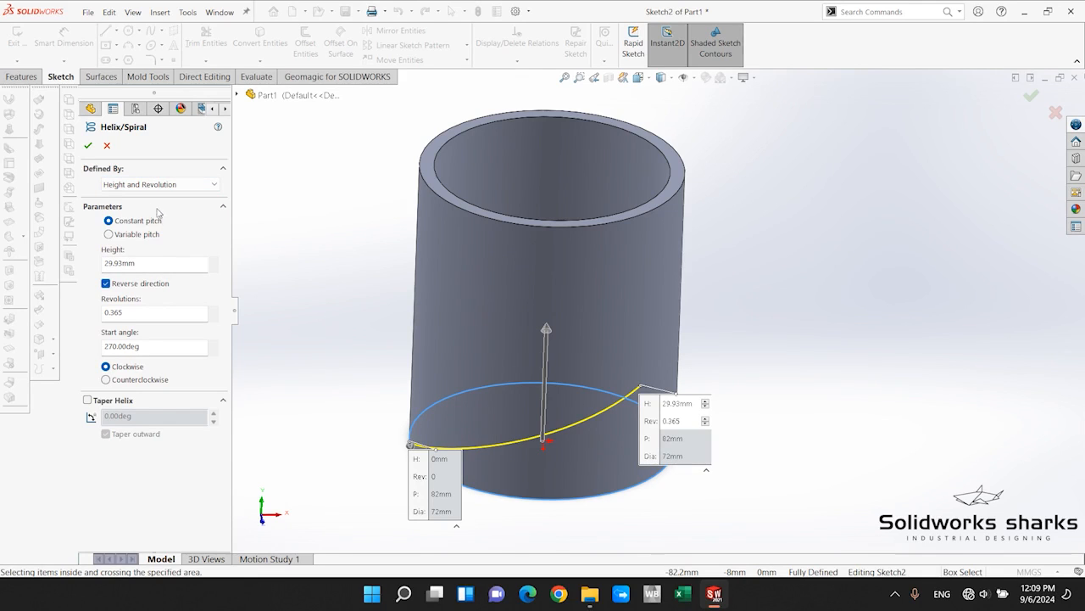
pyautogui.doubleClick(166, 270)
pyautogui.write('82')
pyautogui.press('Return')
pyautogui.scroll(2, 647, 335)
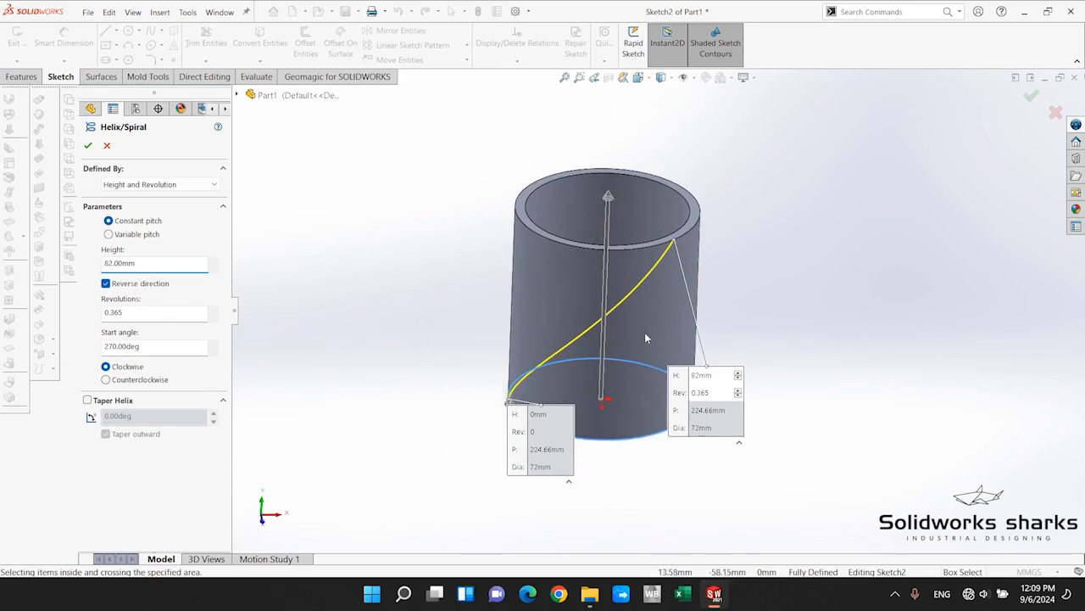
pyautogui.scroll(-1, 646, 336)
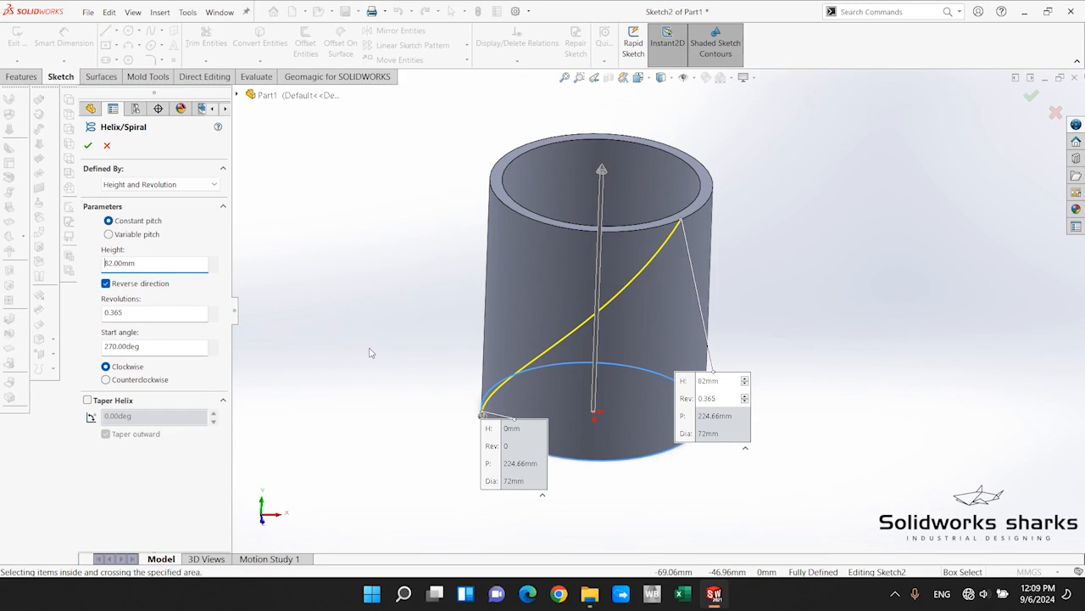
# Check the helix preview around the cylinder and complete the helix curve.
pyautogui.moveTo(370, 349); pyautogui.dragTo(630, 442, button='middle')
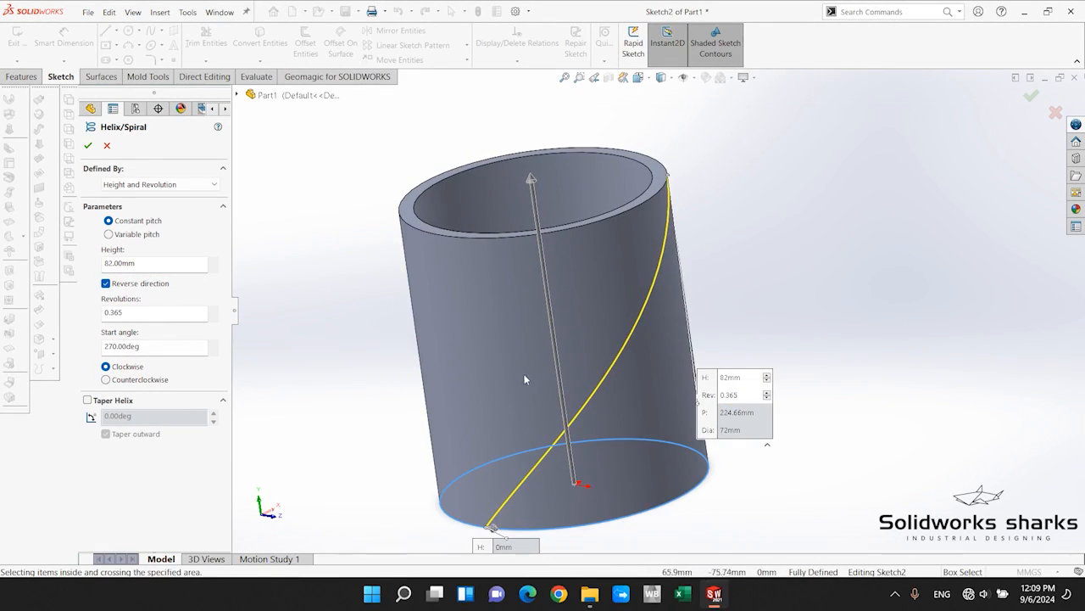
pyautogui.moveTo(525, 379); pyautogui.dragTo(606, 311, button='middle')
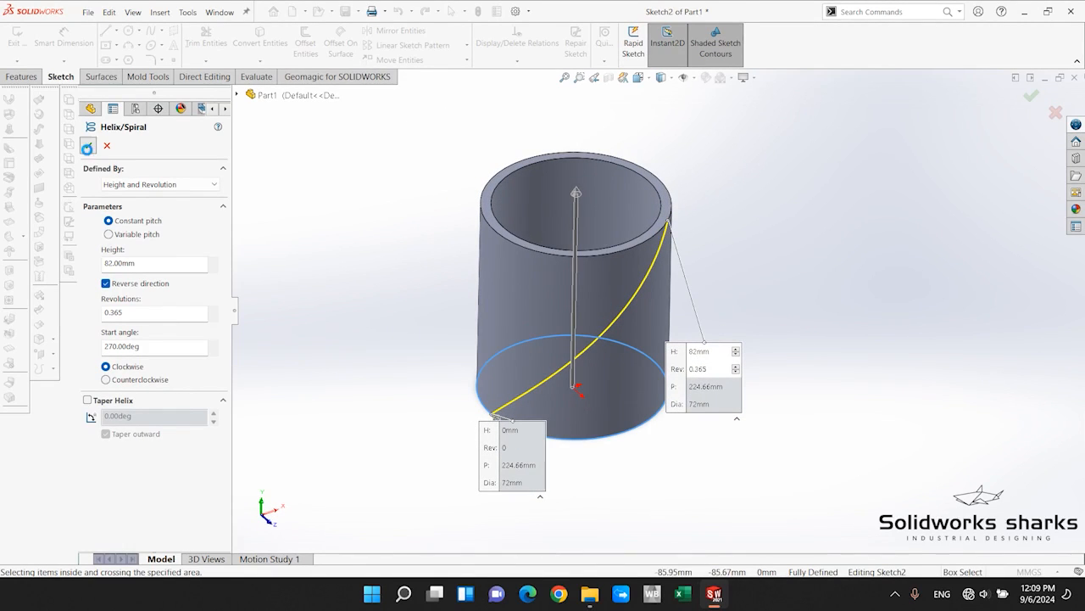
pyautogui.press('Return')
pyautogui.click(772, 310)
pyautogui.moveTo(755, 320); pyautogui.dragTo(670, 244, button='middle')
pyautogui.scroll(-1, 631, 285)
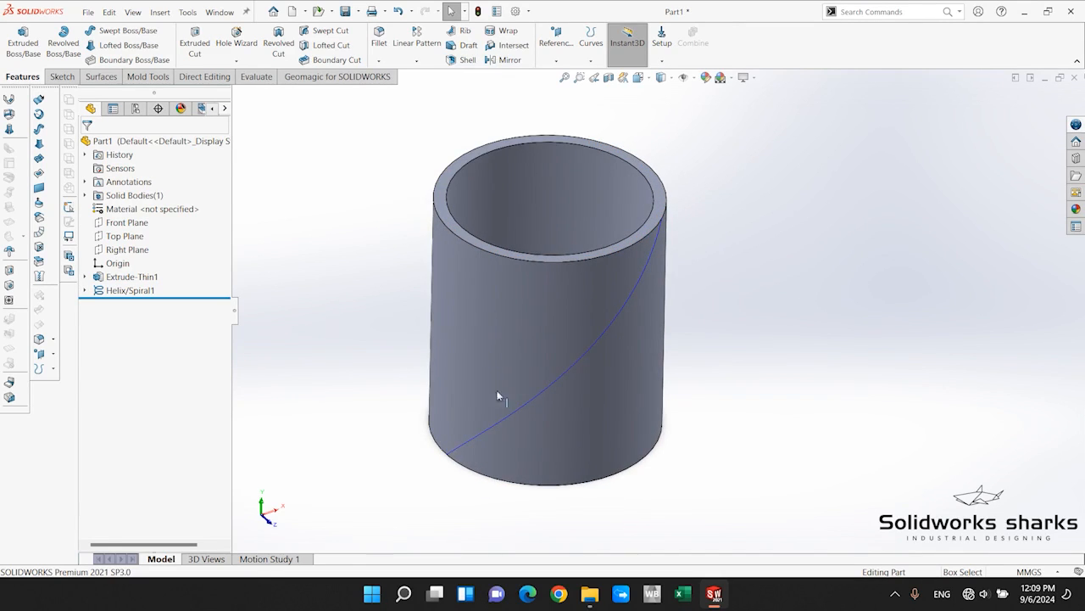
pyautogui.scroll(3, 686, 310)
pyautogui.scroll(-2, 765, 269)
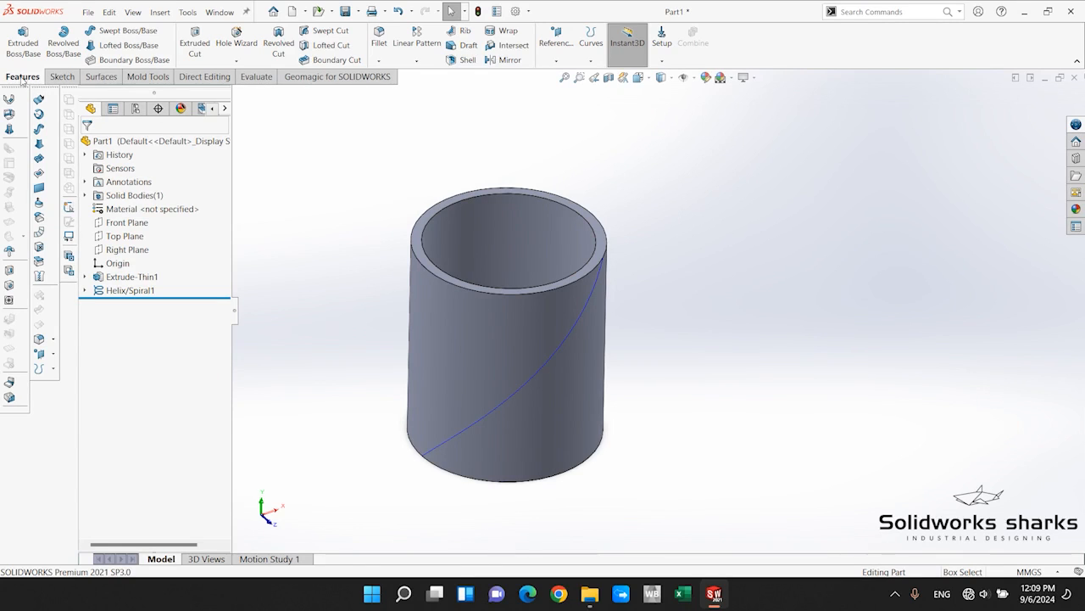
# Start a reference plane with the helix's upper endpoint as its coincident first reference.
pyautogui.click(556, 59)
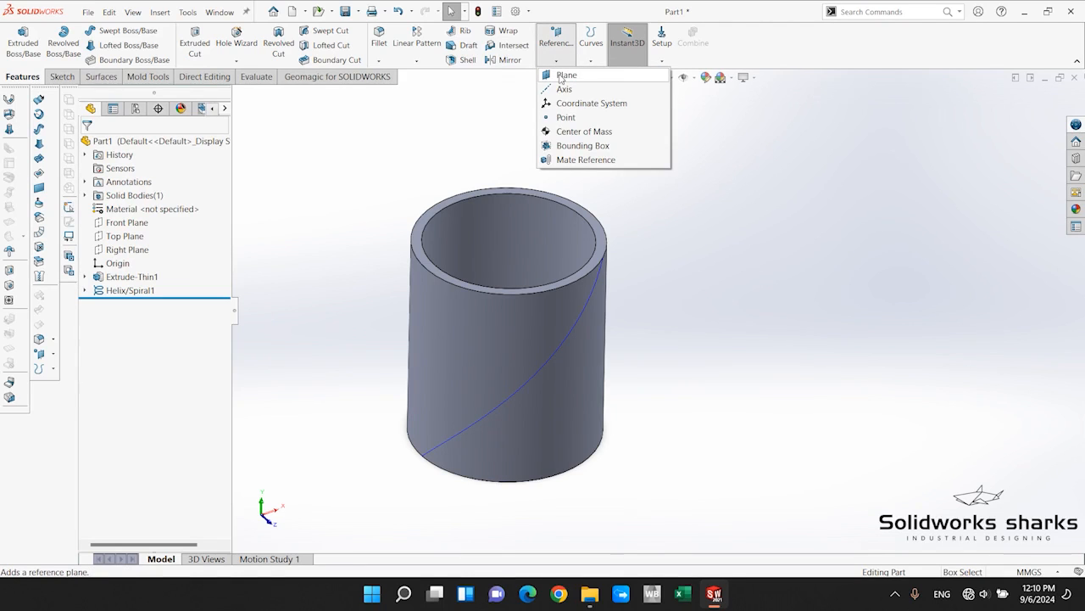
pyautogui.click(560, 77)
pyautogui.rightClick(603, 153)
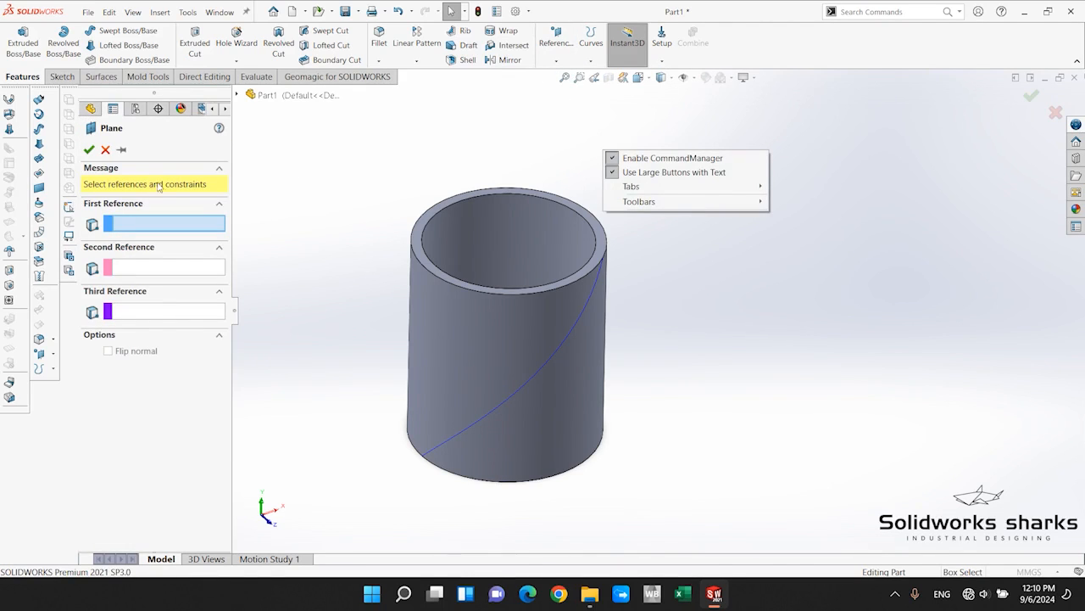
pyautogui.click(678, 299)
pyautogui.moveTo(678, 327); pyautogui.dragTo(591, 393, button='middle')
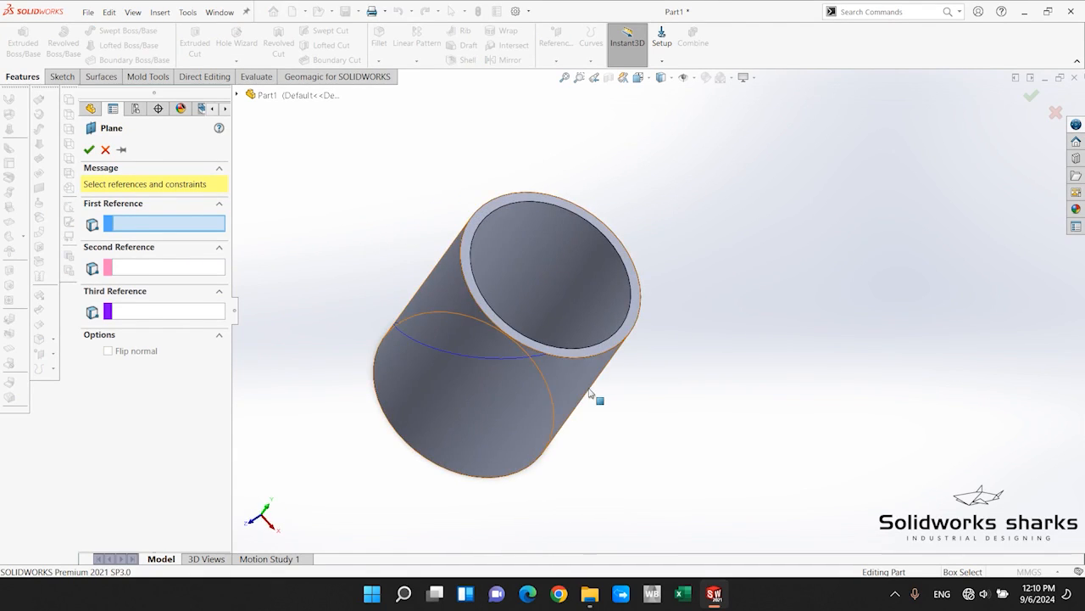
pyautogui.scroll(-5, 591, 393)
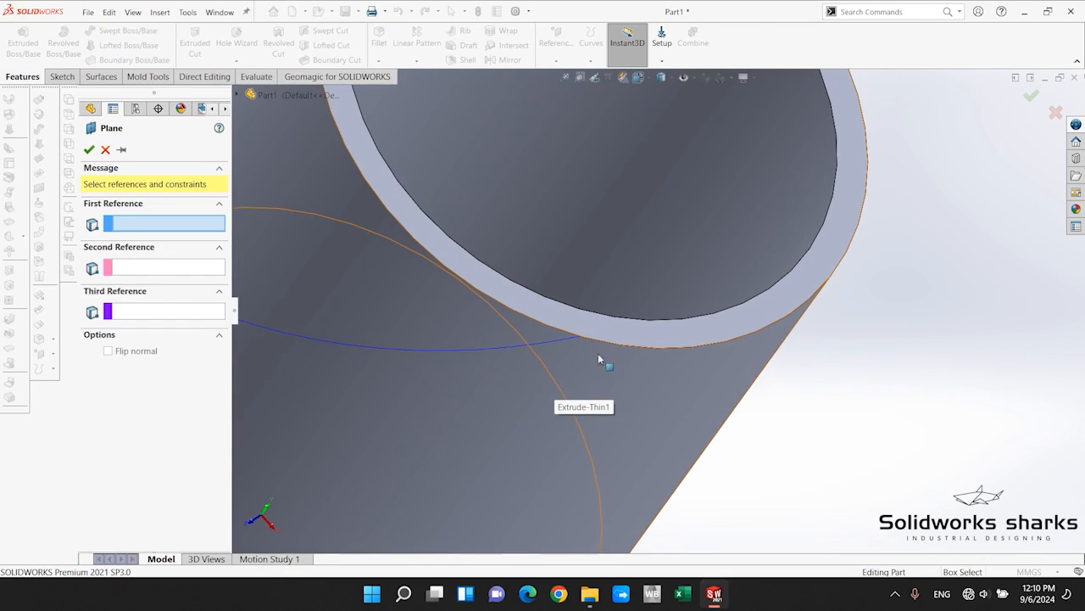
pyautogui.click(577, 338)
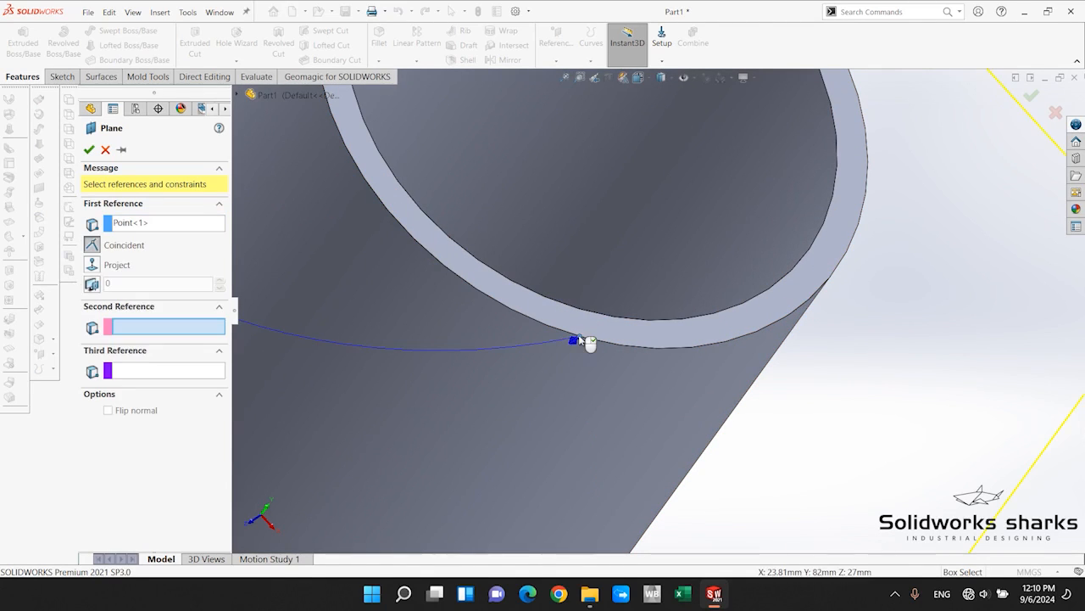
# Add the helix curve as the perpendicular second reference and complete the plane.
pyautogui.scroll(2, 555, 395)
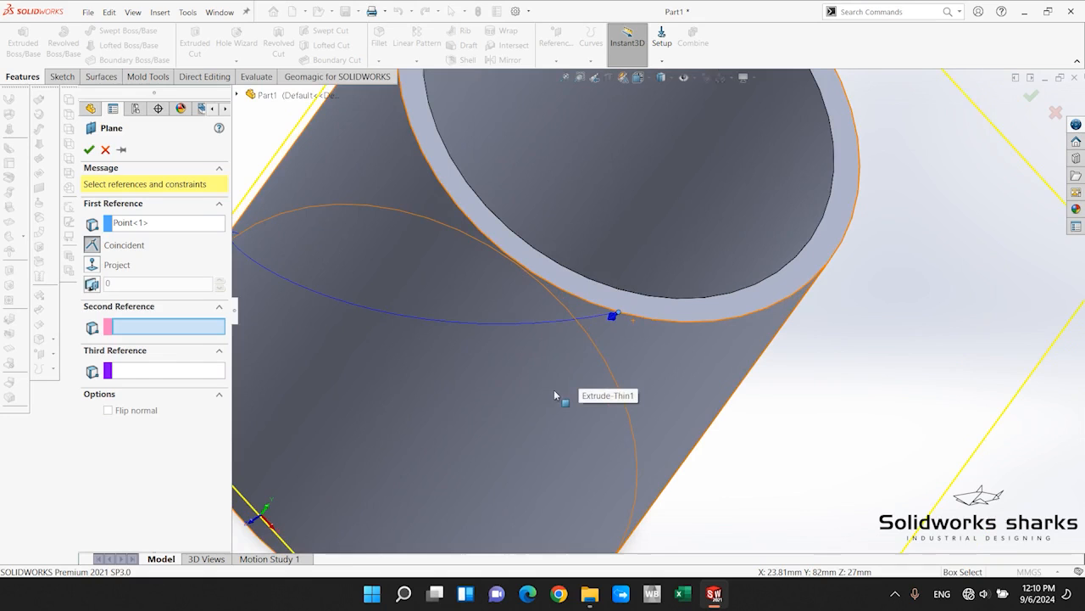
pyautogui.click(599, 317)
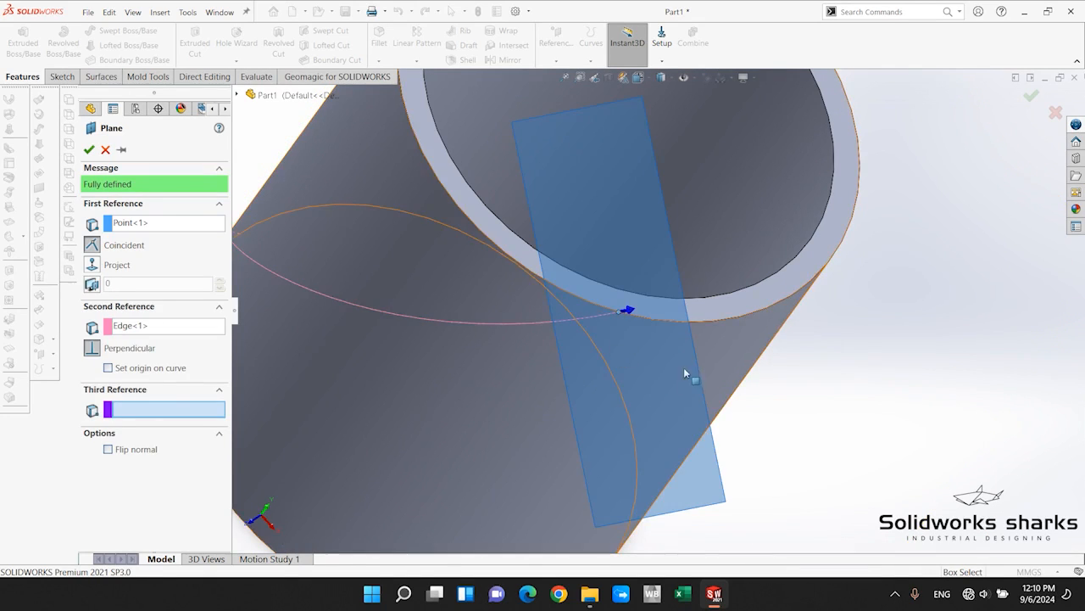
pyautogui.moveTo(688, 373); pyautogui.dragTo(678, 276, button='middle')
pyautogui.scroll(-3, 645, 315)
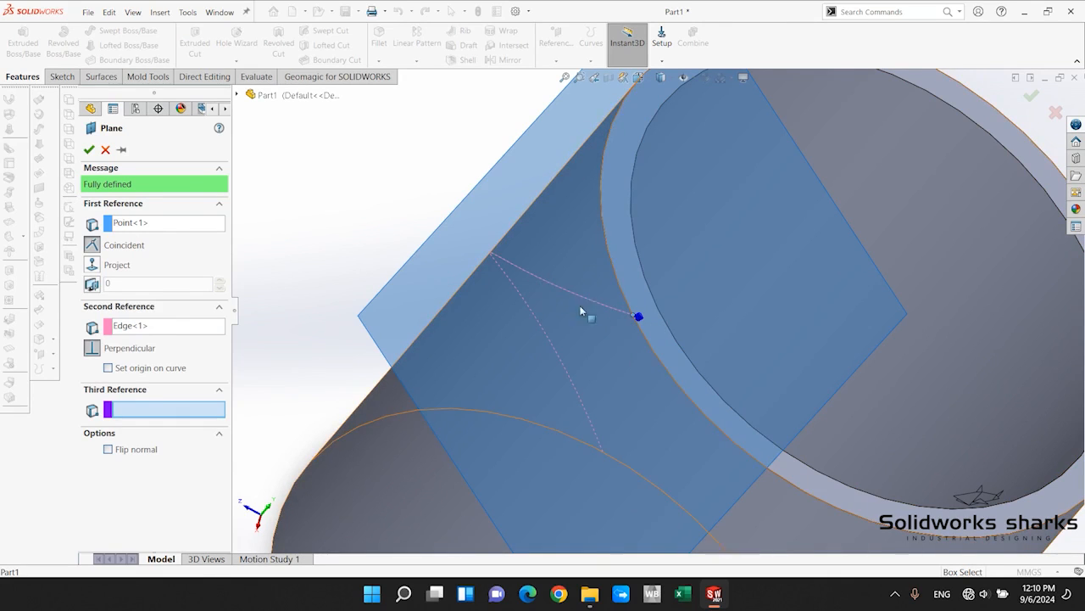
pyautogui.scroll(5, 664, 313)
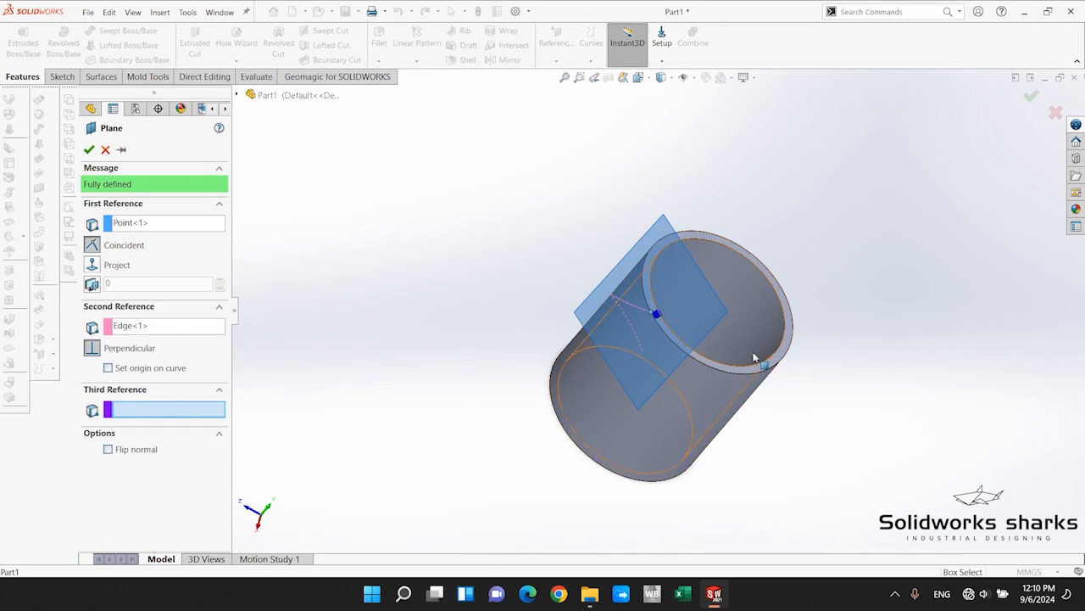
pyautogui.scroll(-5, 753, 357)
pyautogui.click(90, 149)
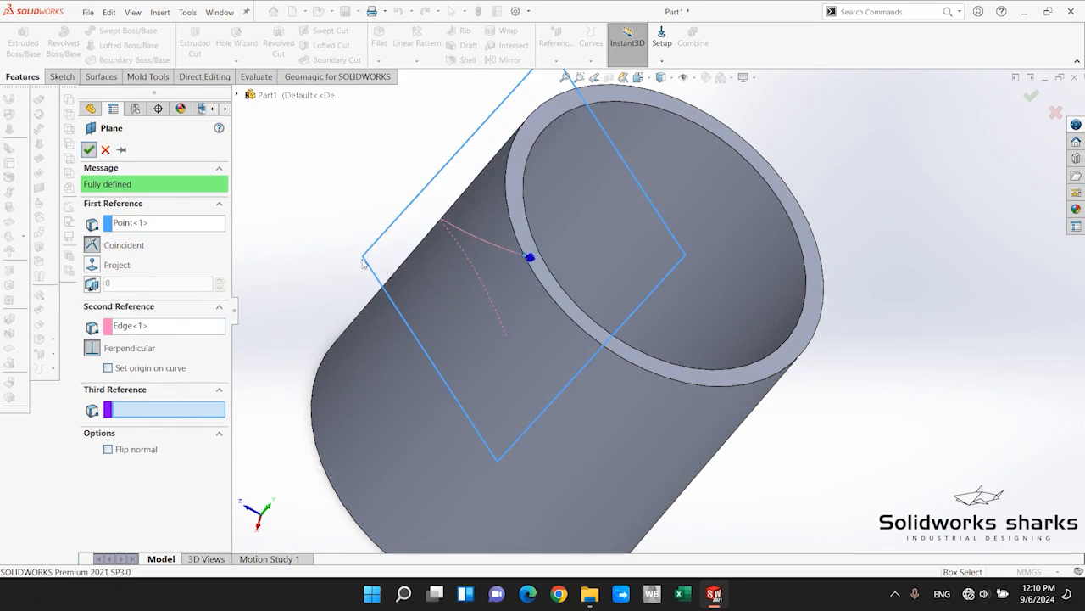
# Start a sketch on the new plane perpendicular to the helix's end.
pyautogui.scroll(3, 593, 247)
pyautogui.scroll(-4, 594, 247)
pyautogui.moveTo(619, 290); pyautogui.dragTo(567, 247, button='middle')
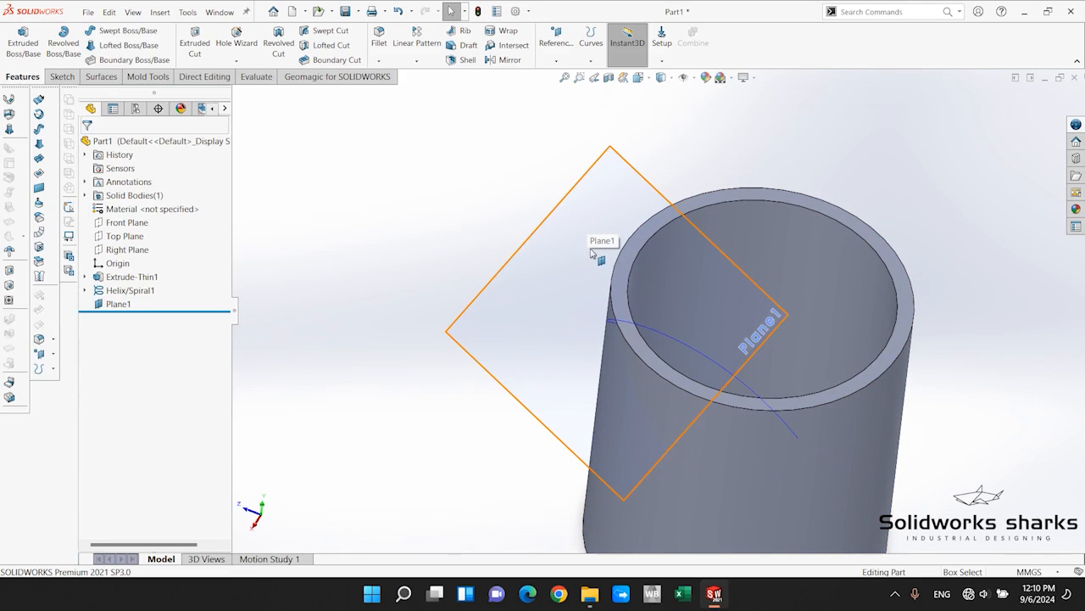
pyautogui.click(592, 253)
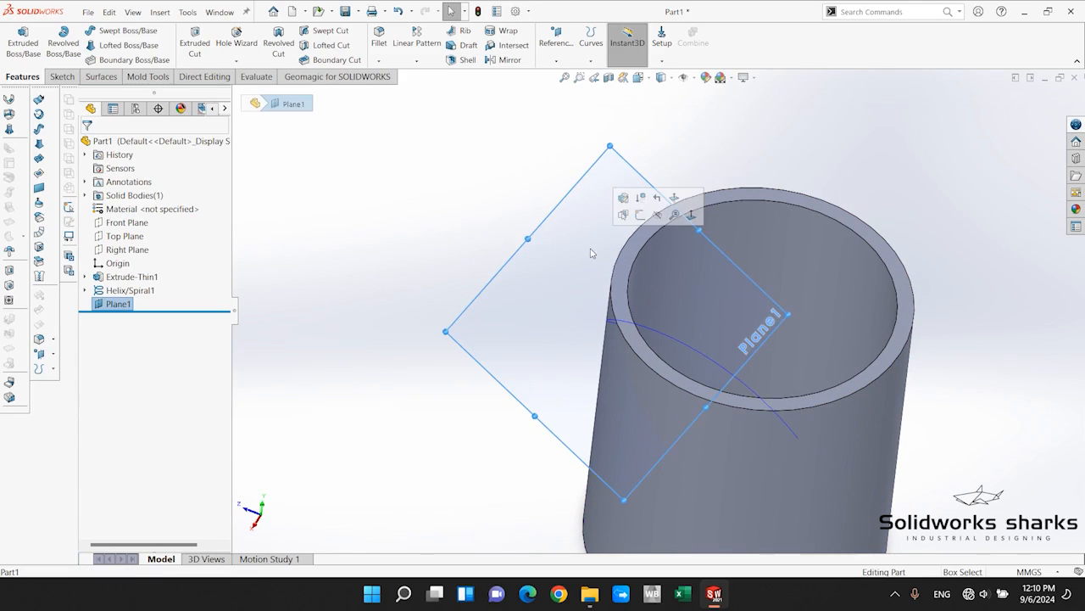
pyautogui.click(638, 217)
# Sketch an open chain of three lines beside the helix's end: a base about 6.8 mm long, a perpendicular side and a slanted top about 4 mm long.
pyautogui.scroll(-5, 678, 445)
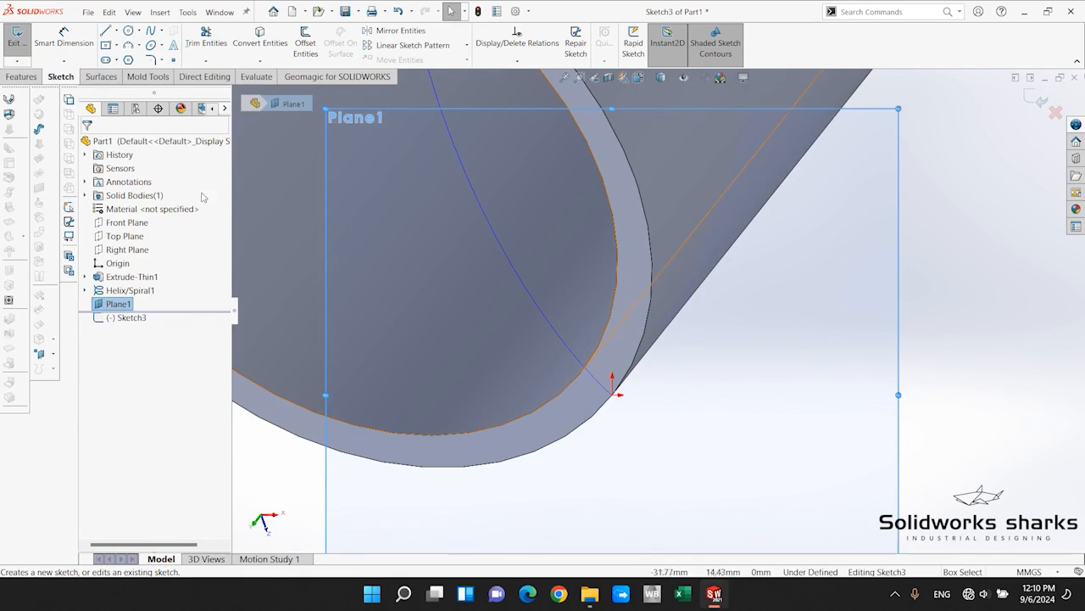
pyautogui.click(105, 31)
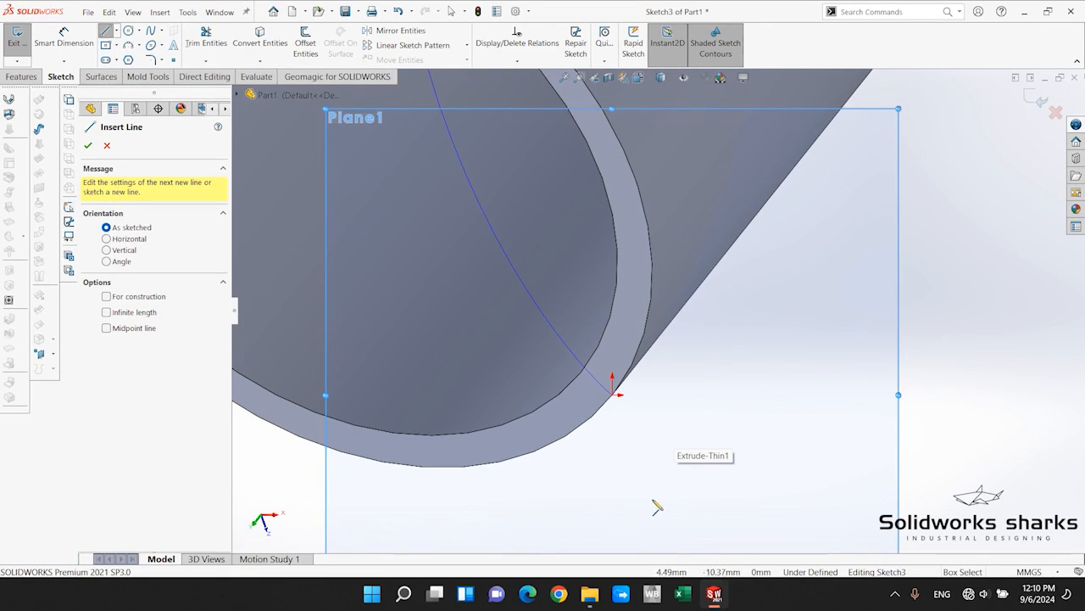
pyautogui.click(651, 462)
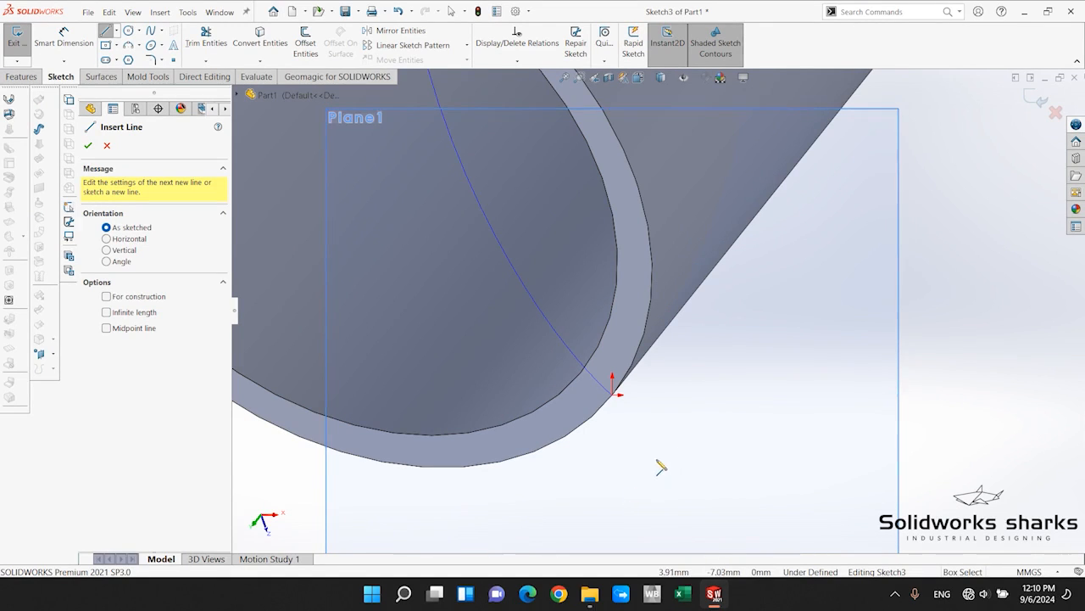
pyautogui.click(713, 440)
pyautogui.click(704, 418)
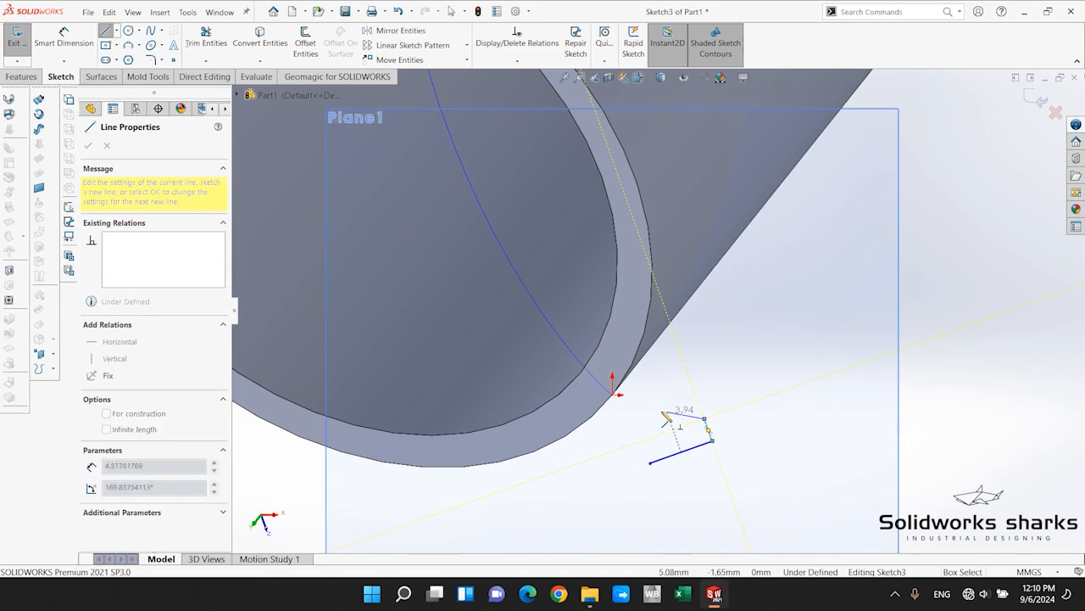
pyautogui.click(667, 410)
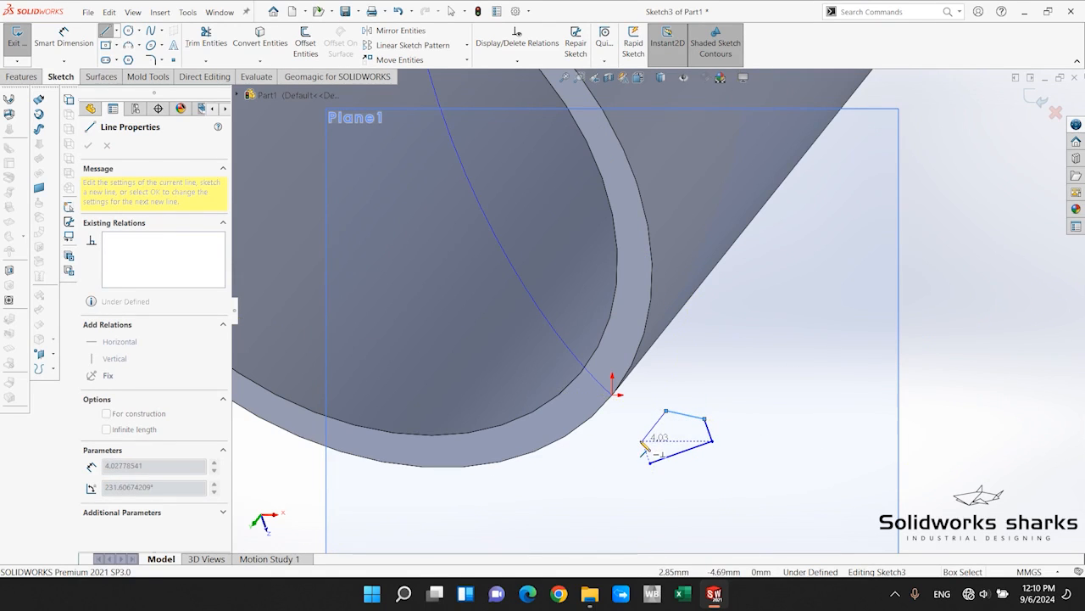
pyautogui.press('Escape')
# Draw a centerline about 5.5 mm long from the base line's midpoint, perpendicular to the base and past the open end of the slanted line.
pyautogui.scroll(-4, 720, 422)
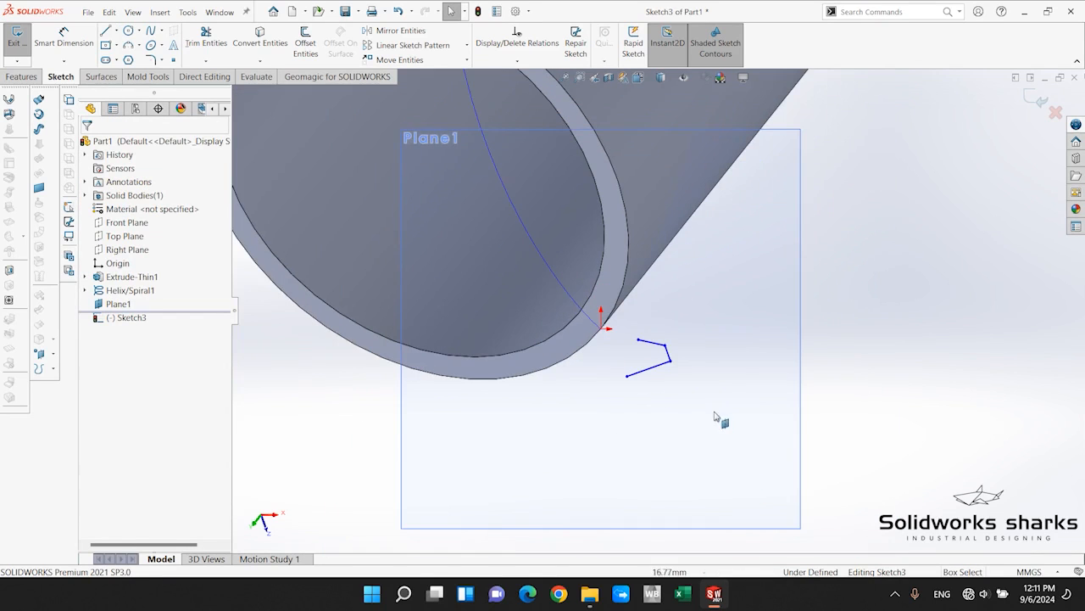
pyautogui.click(113, 30)
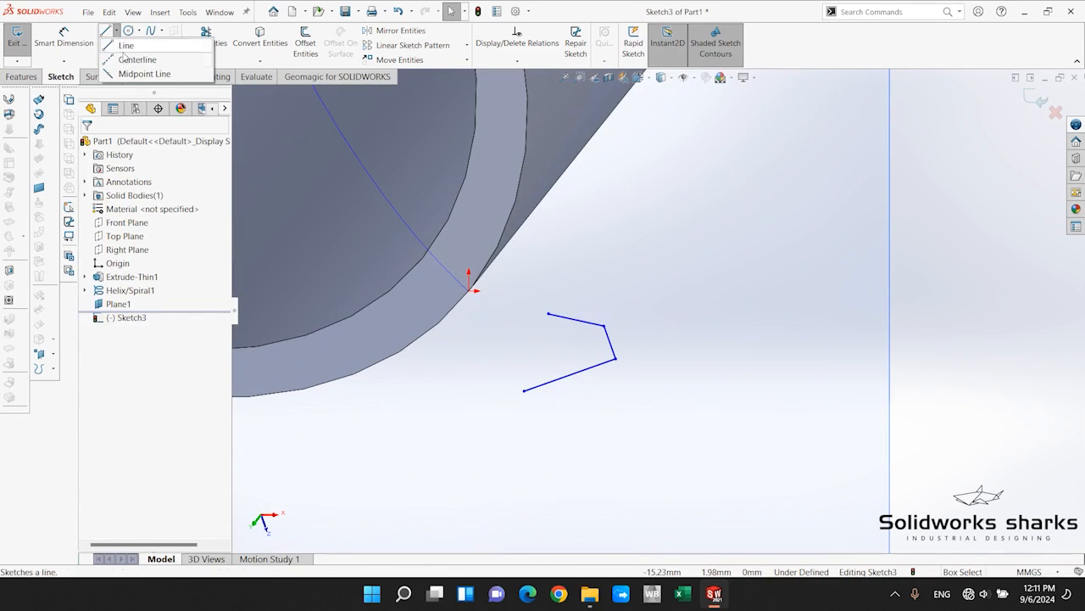
pyautogui.click(136, 37)
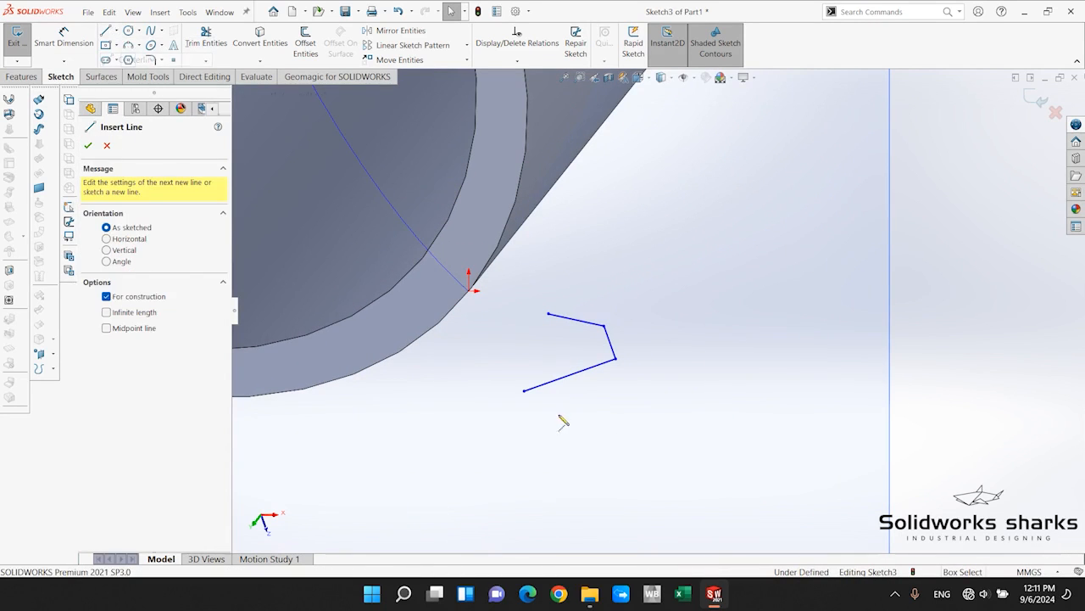
pyautogui.click(570, 376)
pyautogui.click(549, 314)
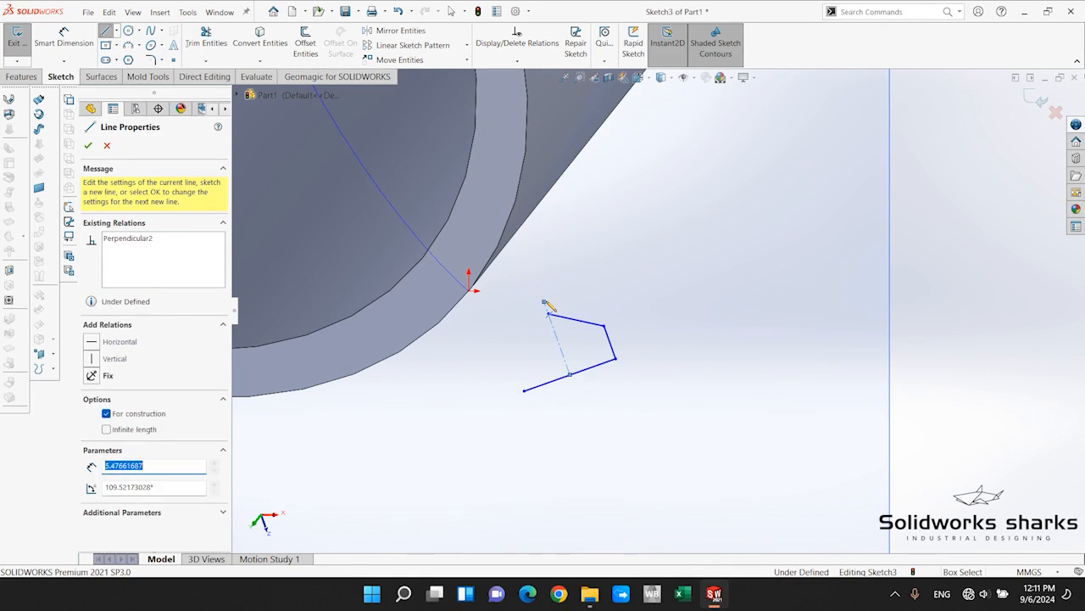
pyautogui.press('Escape')
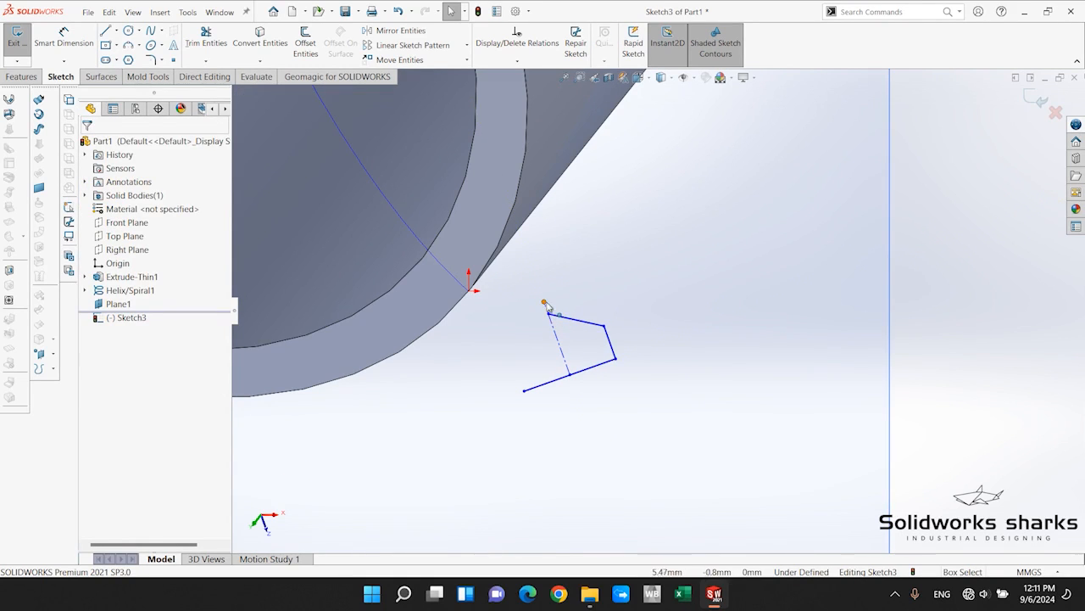
# Merge the centerline's free endpoint with the open end of the slanted line.
pyautogui.click(545, 302)
pyautogui.keyDown('ctrl'); pyautogui.click(549, 314); pyautogui.keyUp('ctrl')
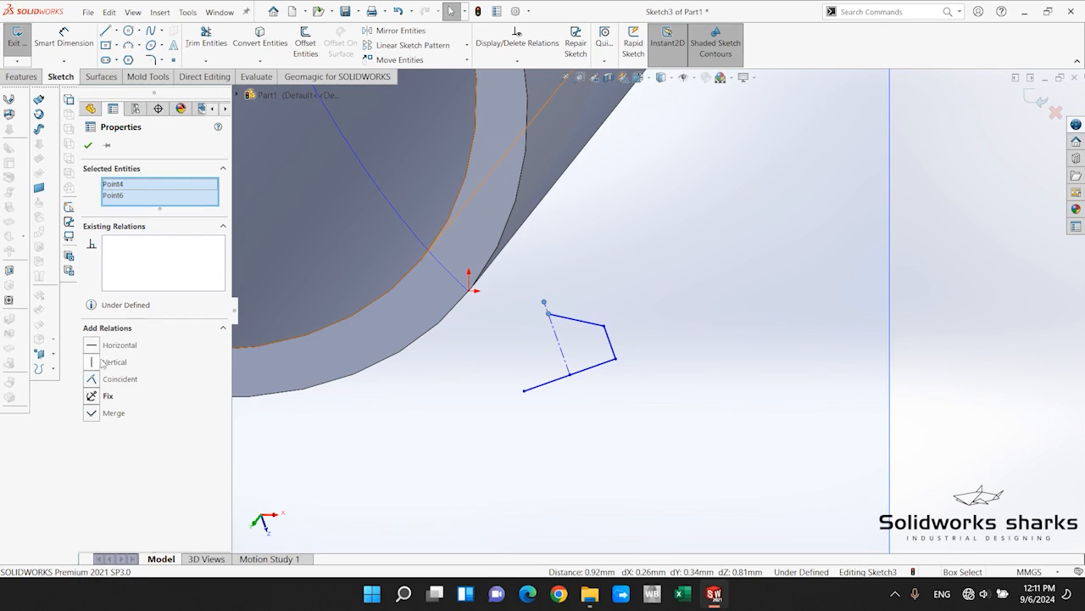
pyautogui.click(93, 412)
pyautogui.click(426, 472)
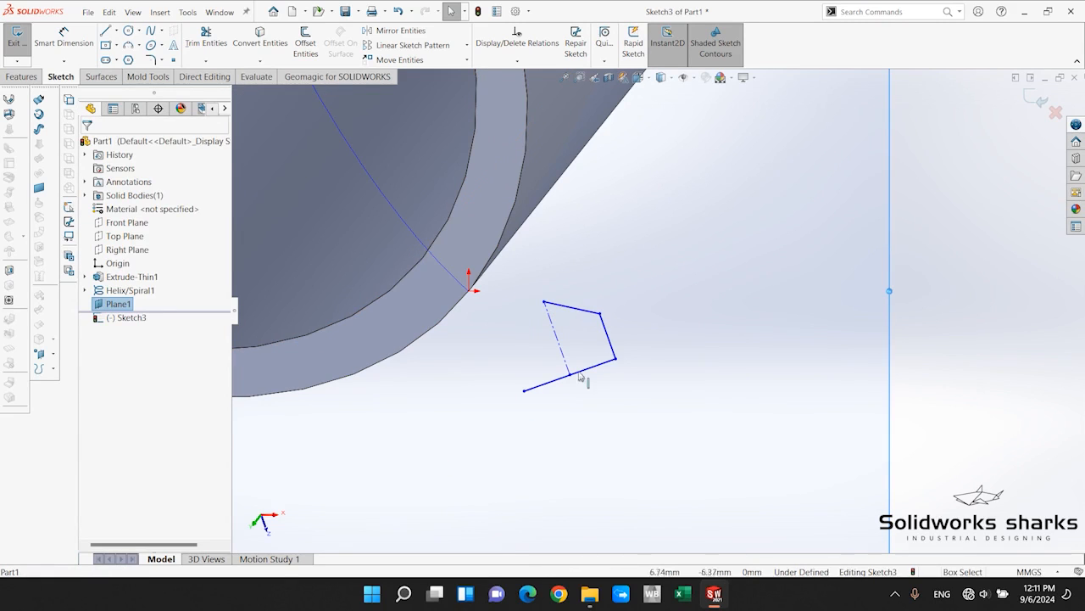
# Mirror the slanted line and the short side line about the centerline to close the five-sided profile.
pyautogui.click(401, 32)
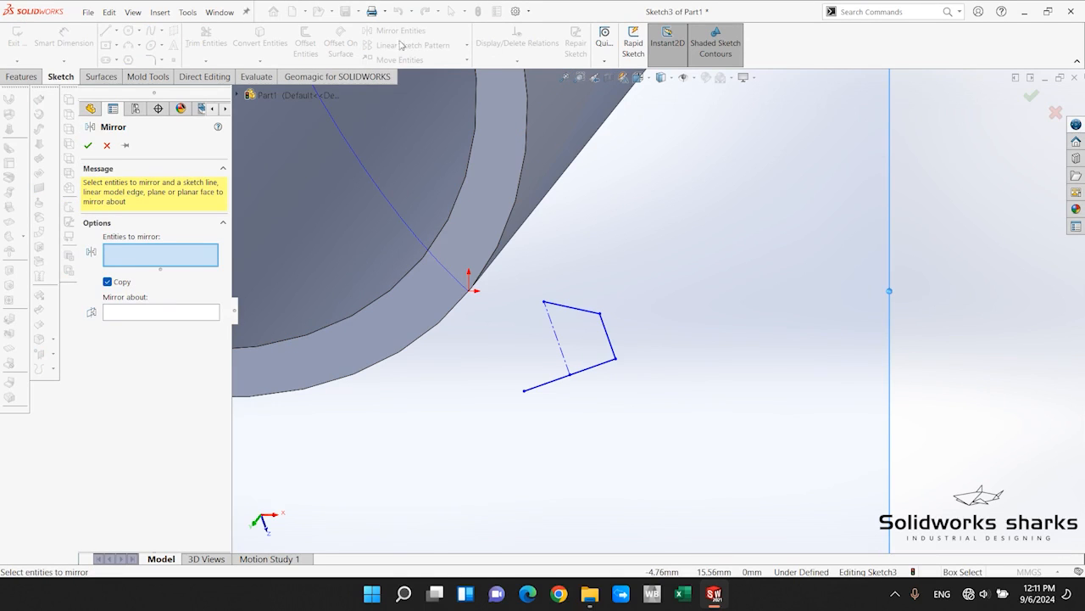
pyautogui.click(581, 310)
pyautogui.click(608, 335)
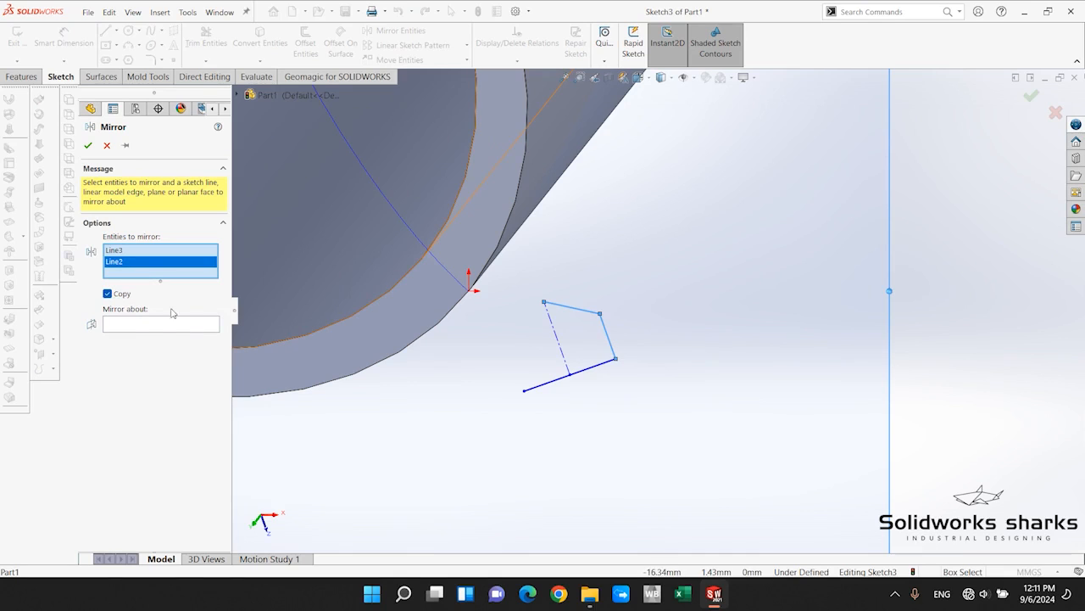
pyautogui.click(127, 329)
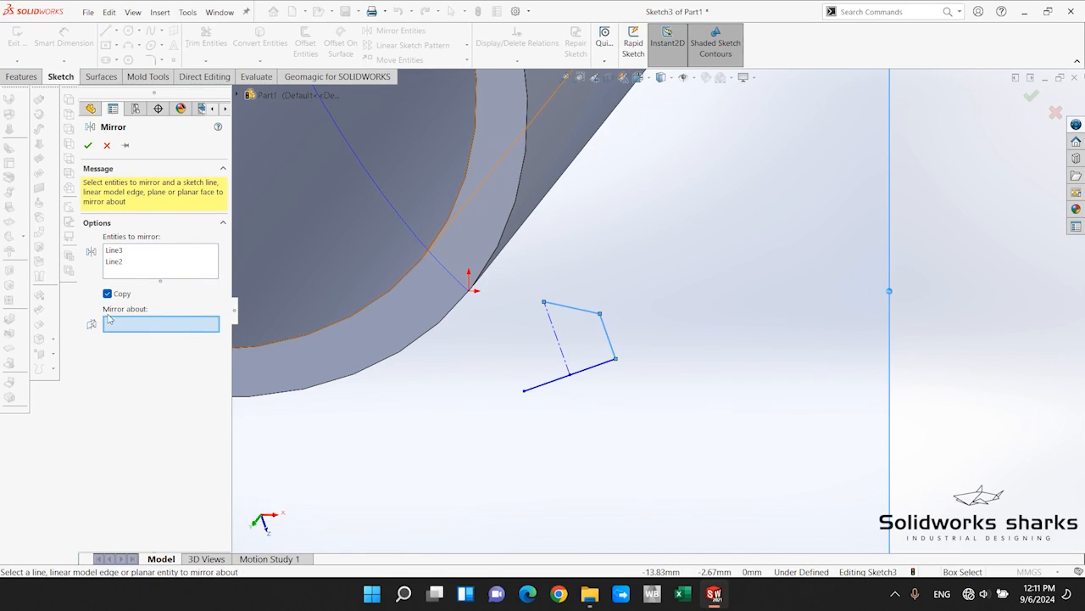
pyautogui.click(552, 326)
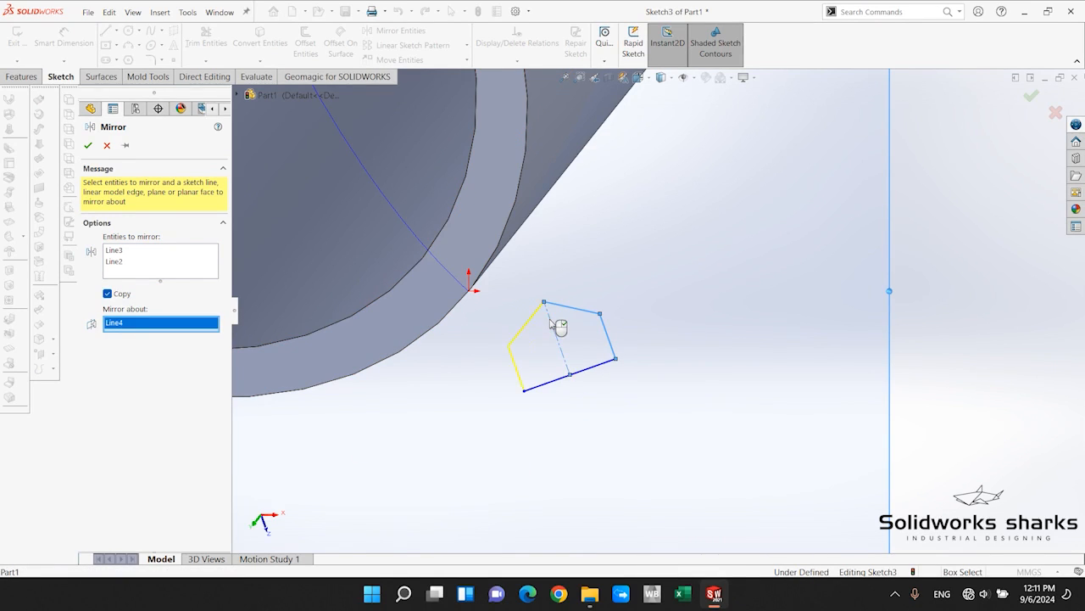
pyautogui.press('Return')
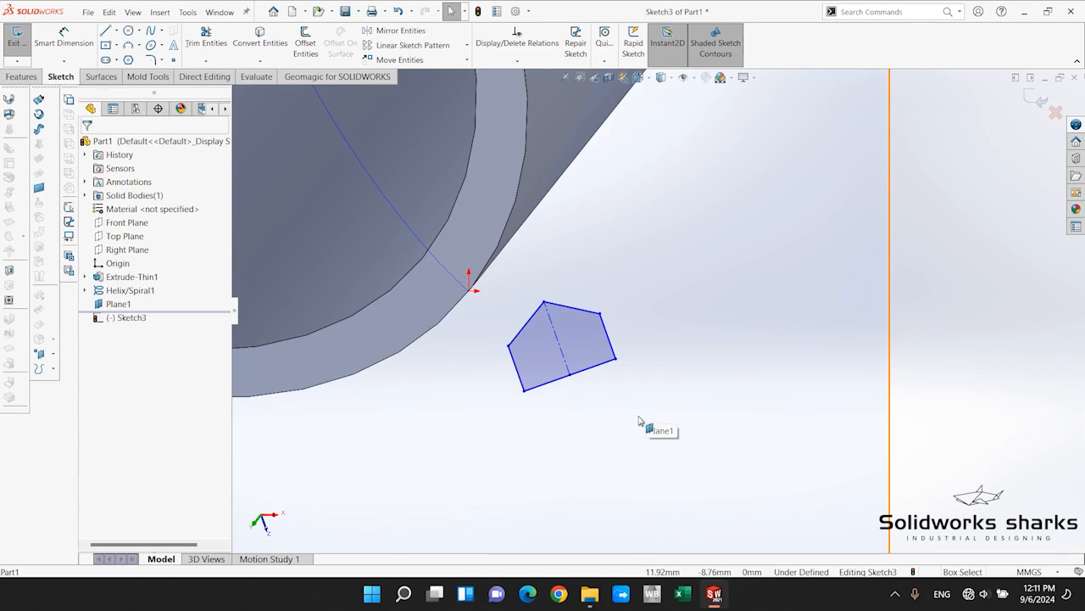
# Dimension the profile's short side edge to 0.5 mm.
pyautogui.click(65, 40)
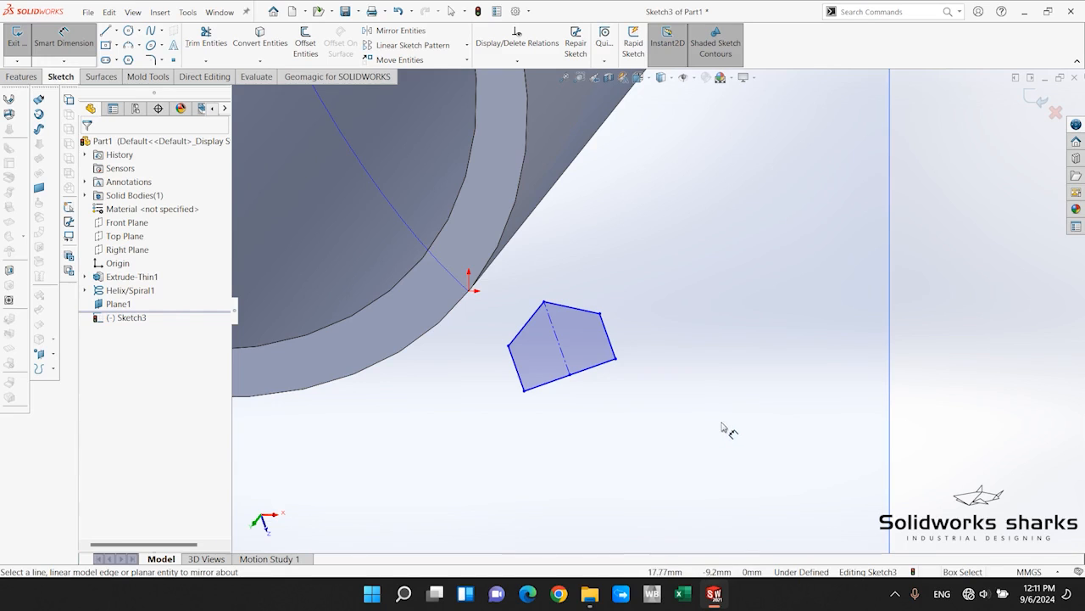
pyautogui.click(609, 339)
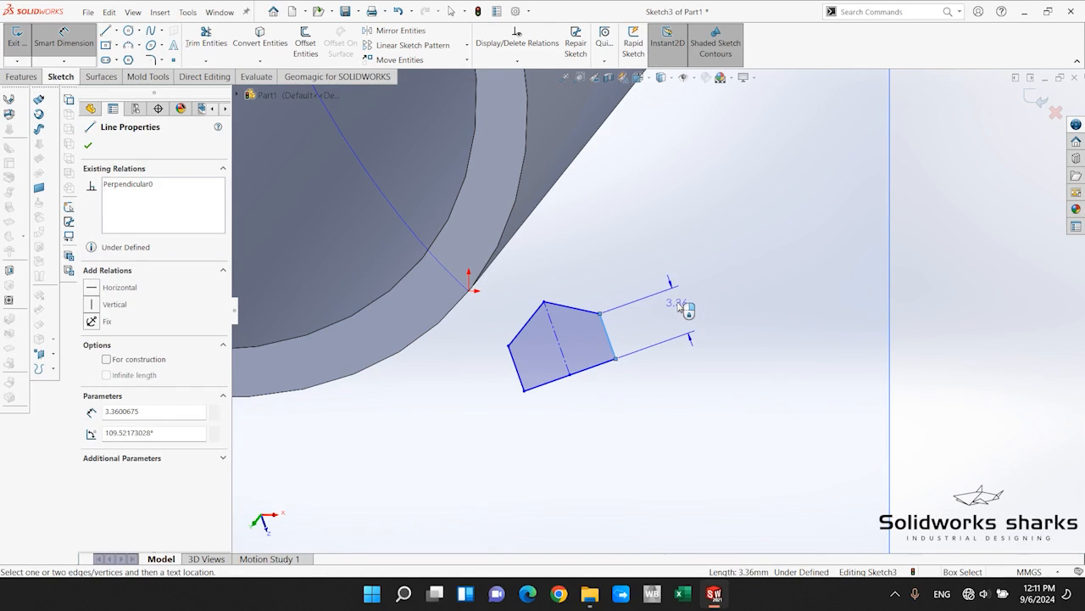
pyautogui.click(684, 308)
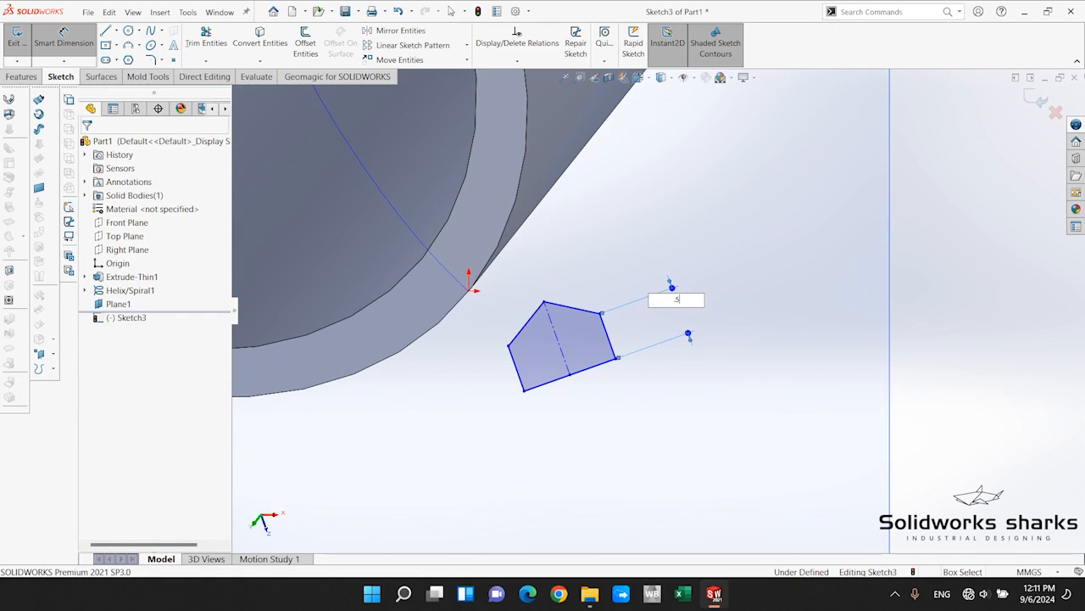
pyautogui.write('.5')
pyautogui.press('Return')
# Dimension the profile's base line to 5 mm along its length and place the dimension text centrally below the base.
pyautogui.scroll(-1, 577, 304)
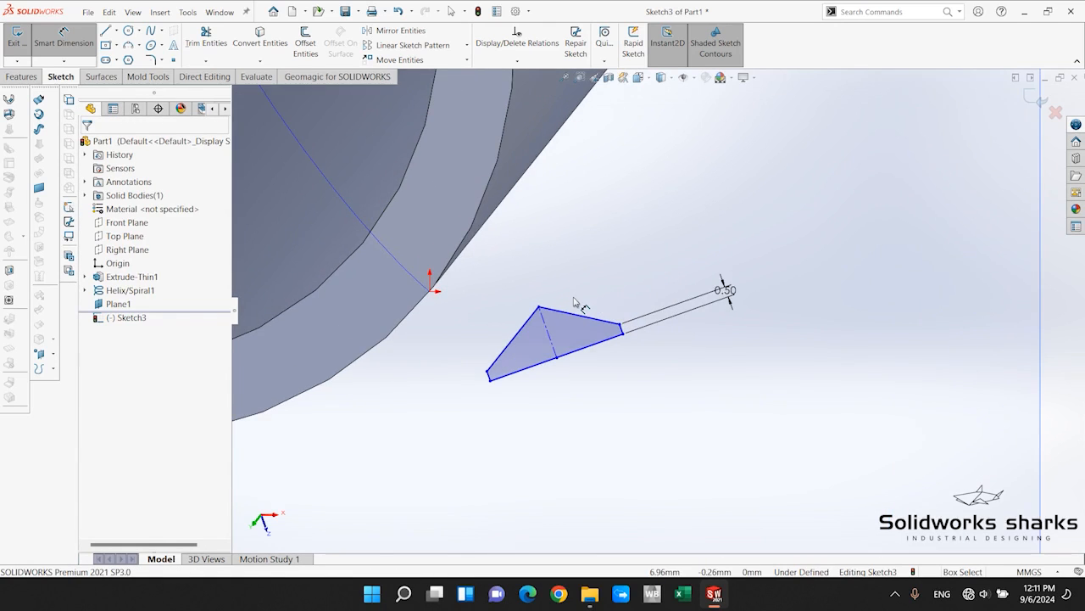
pyautogui.click(594, 343)
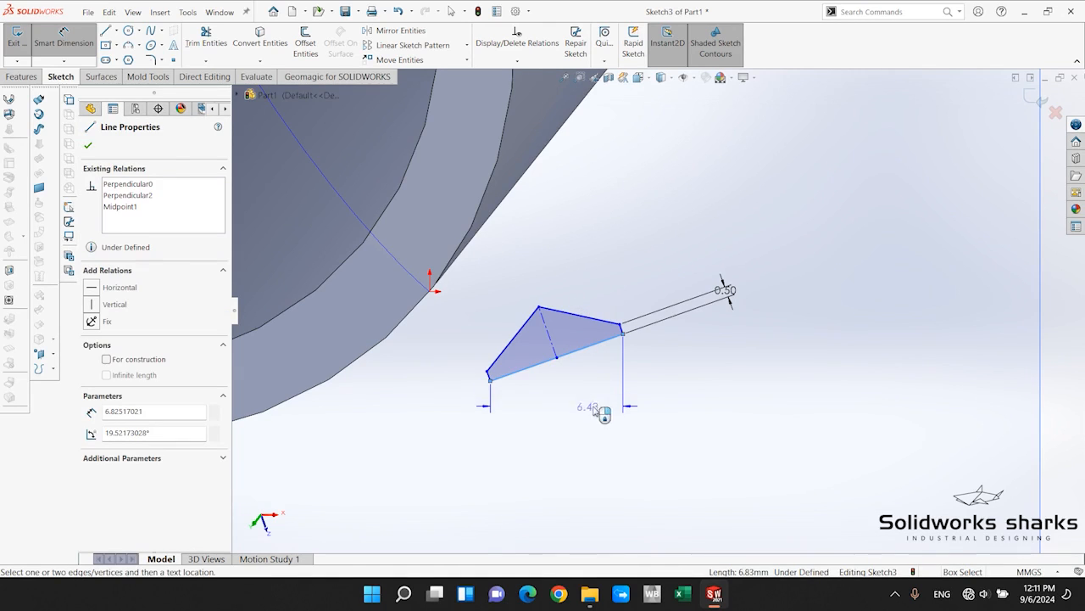
pyautogui.click(645, 405)
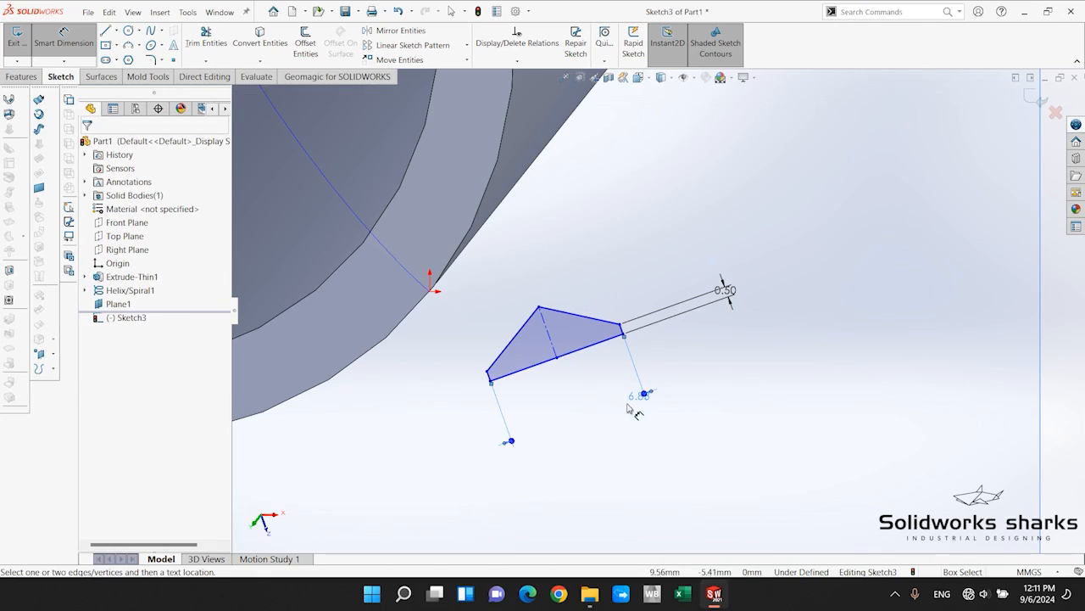
pyautogui.write('5')
pyautogui.press('Return')
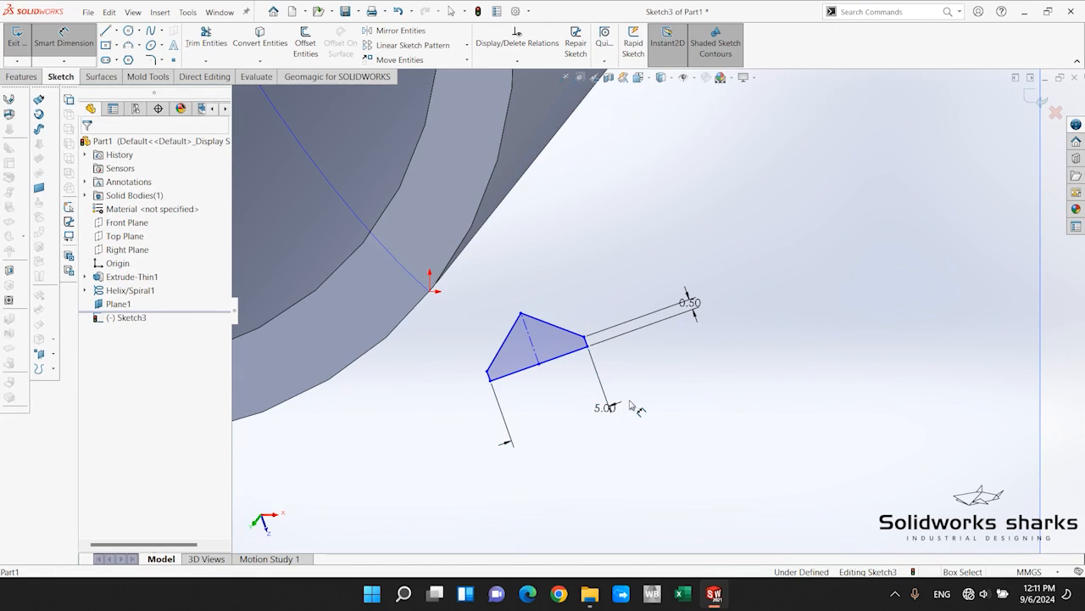
pyautogui.press('Escape')
pyautogui.moveTo(603, 407); pyautogui.dragTo(549, 397)
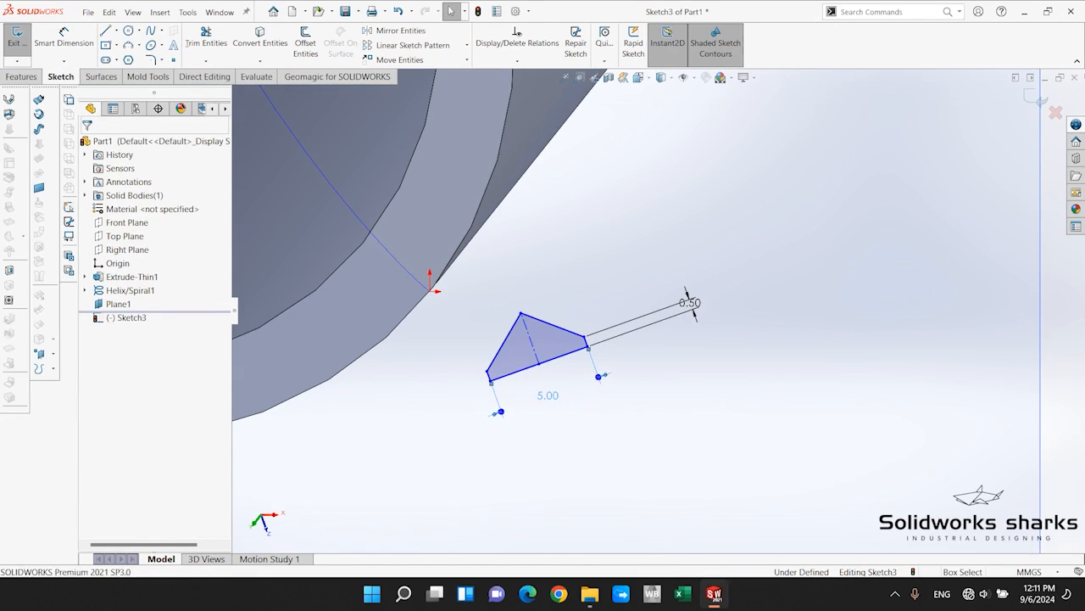
# Dimension the profile's centerline height to 2 mm.
pyautogui.click(63, 38)
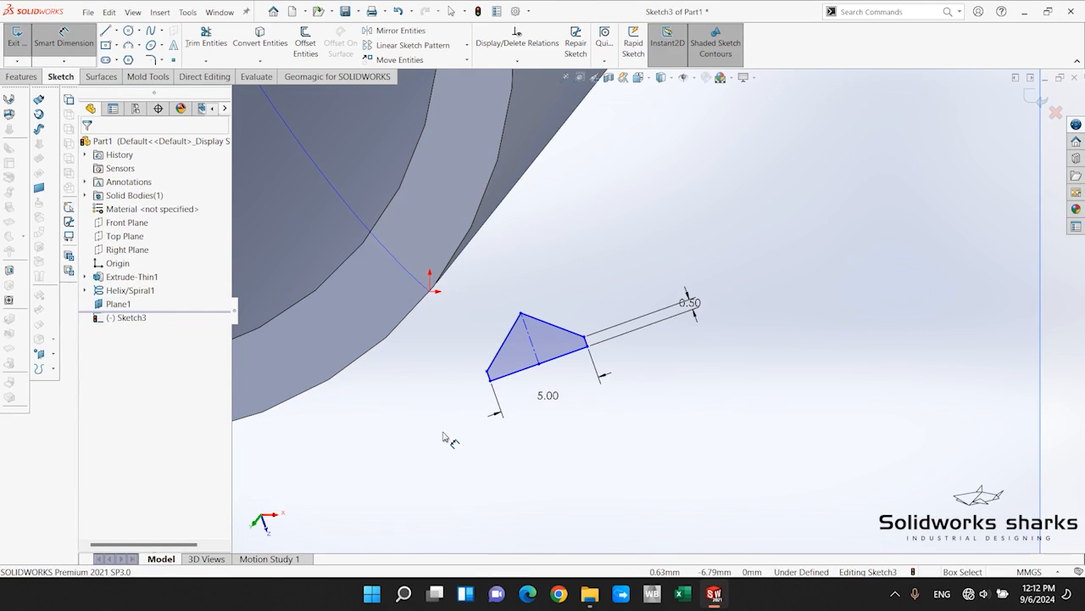
pyautogui.click(529, 334)
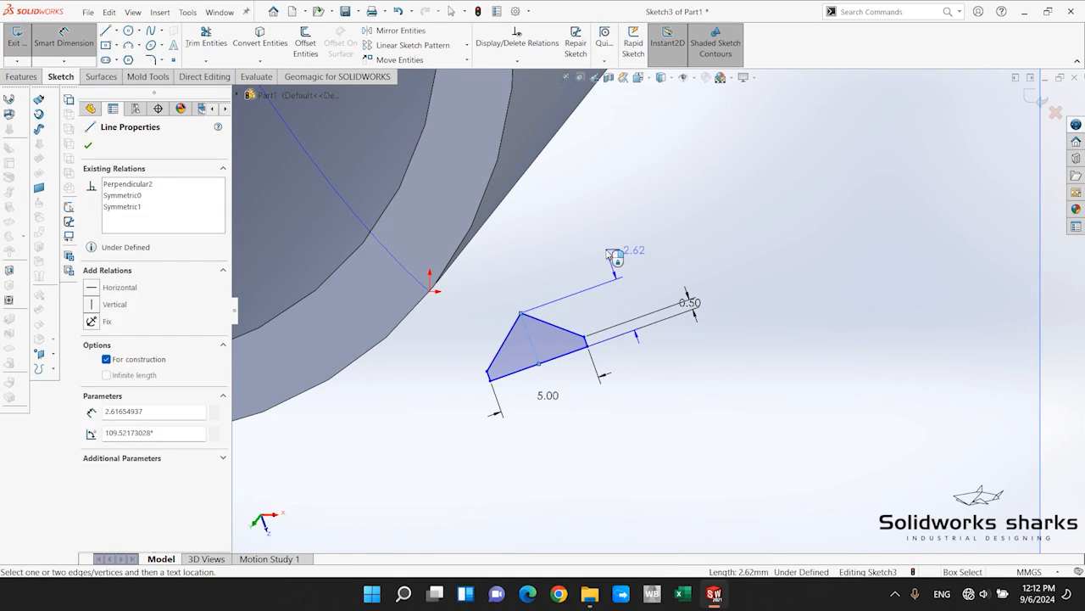
pyautogui.click(635, 252)
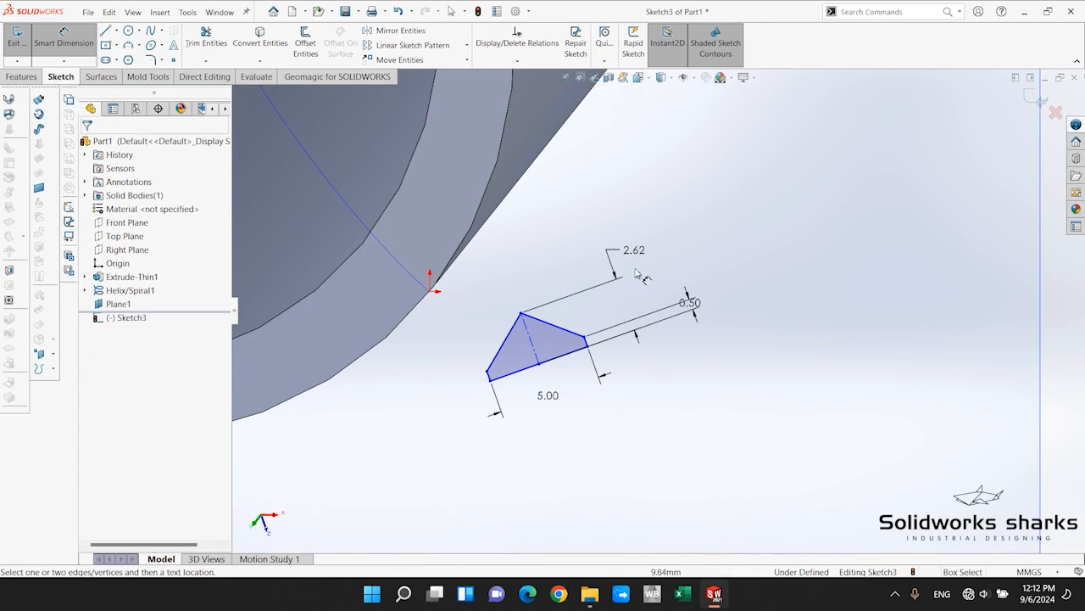
pyautogui.scroll(-2, 640, 259)
pyautogui.press('Escape')
pyautogui.doubleClick(638, 267)
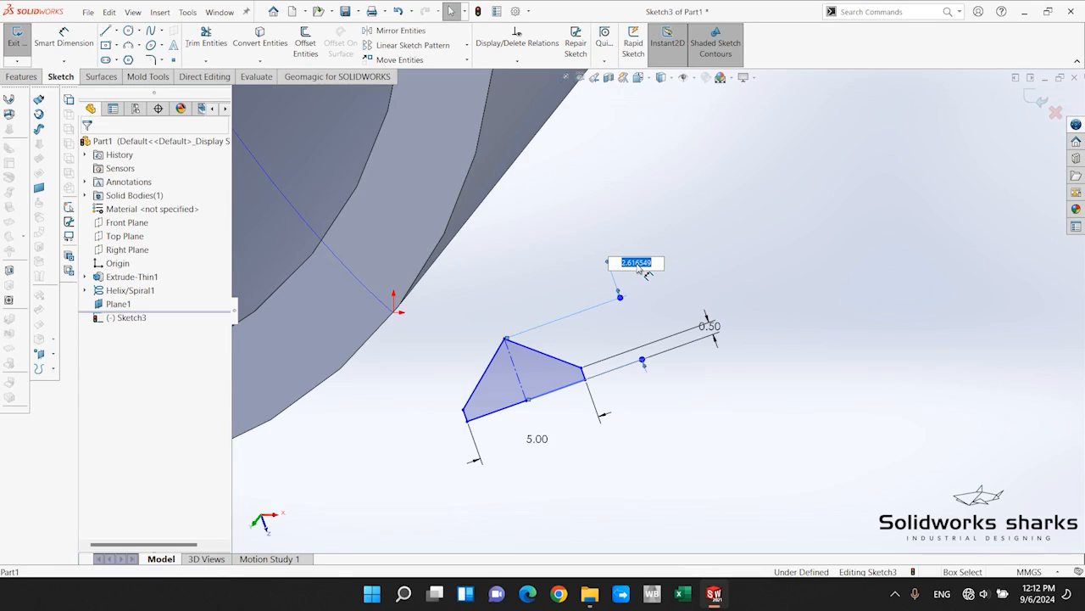
pyautogui.write('2')
pyautogui.press('Return')
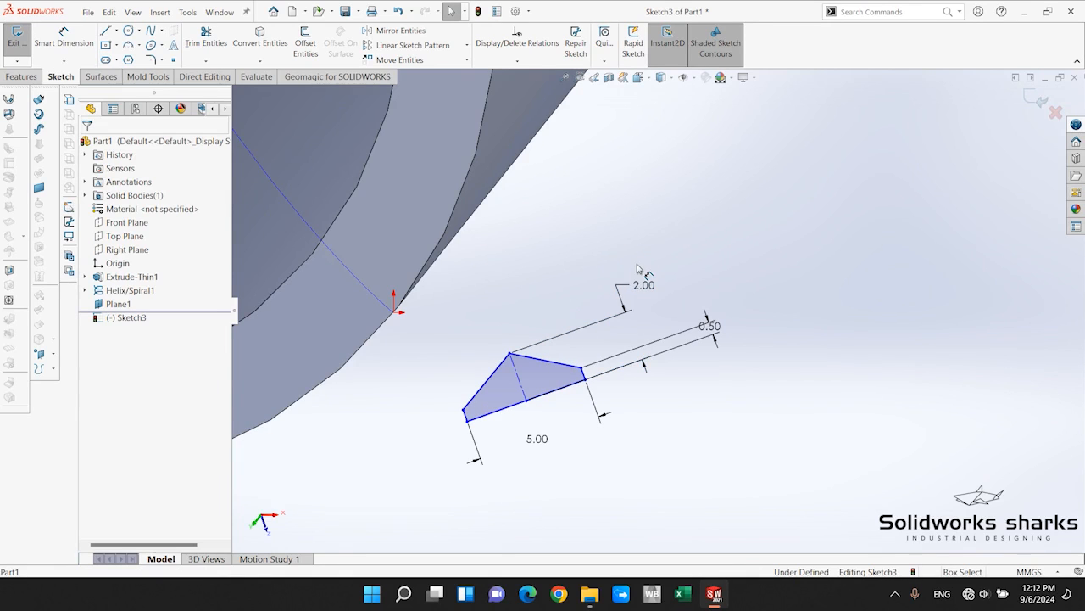
# Move the profile by its apex and base midpoint so that it overlaps the cylinder wall at the helix's endpoint.
pyautogui.scroll(2, 660, 352)
pyautogui.scroll(-2, 515, 286)
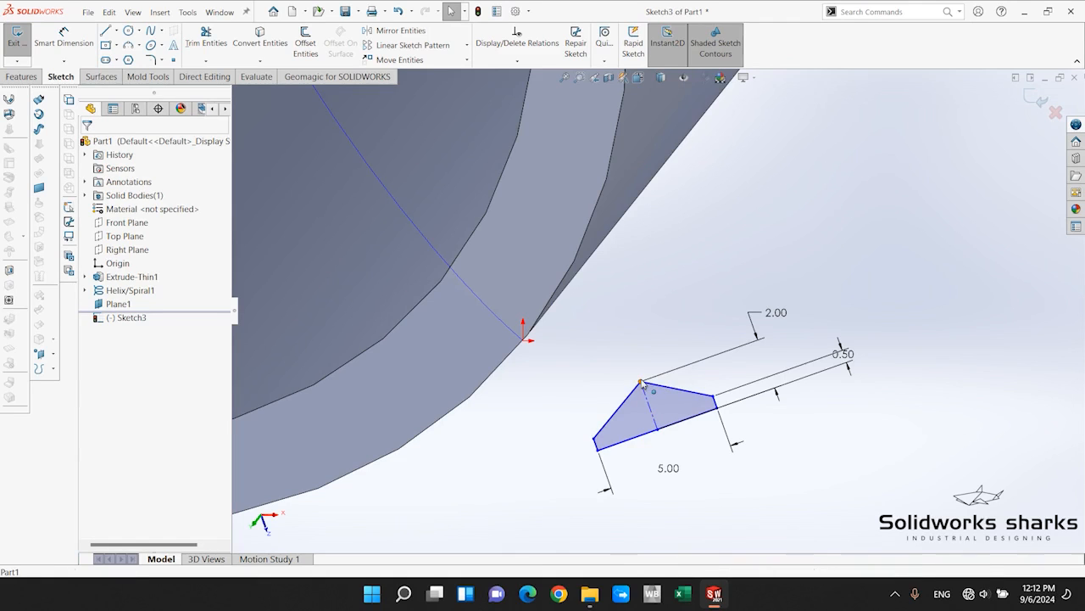
pyautogui.moveTo(641, 383)
pyautogui.mouseDown()
pyautogui.moveTo(557, 359)
pyautogui.moveTo(596, 376)
pyautogui.moveTo(611, 352)
pyautogui.moveTo(606, 321)
pyautogui.mouseUp()
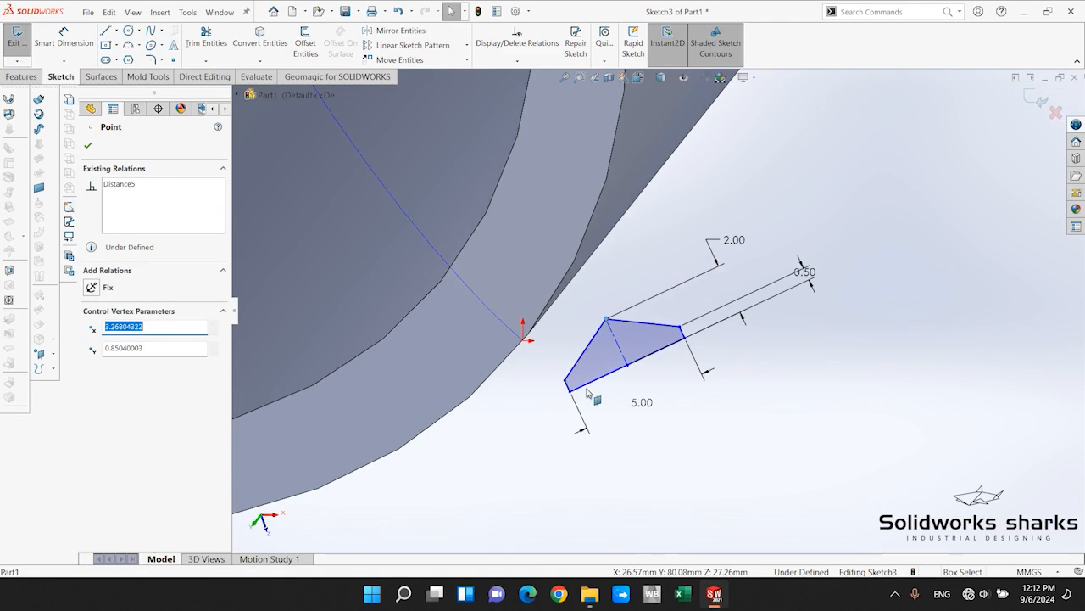
pyautogui.moveTo(631, 372); pyautogui.dragTo(532, 371)
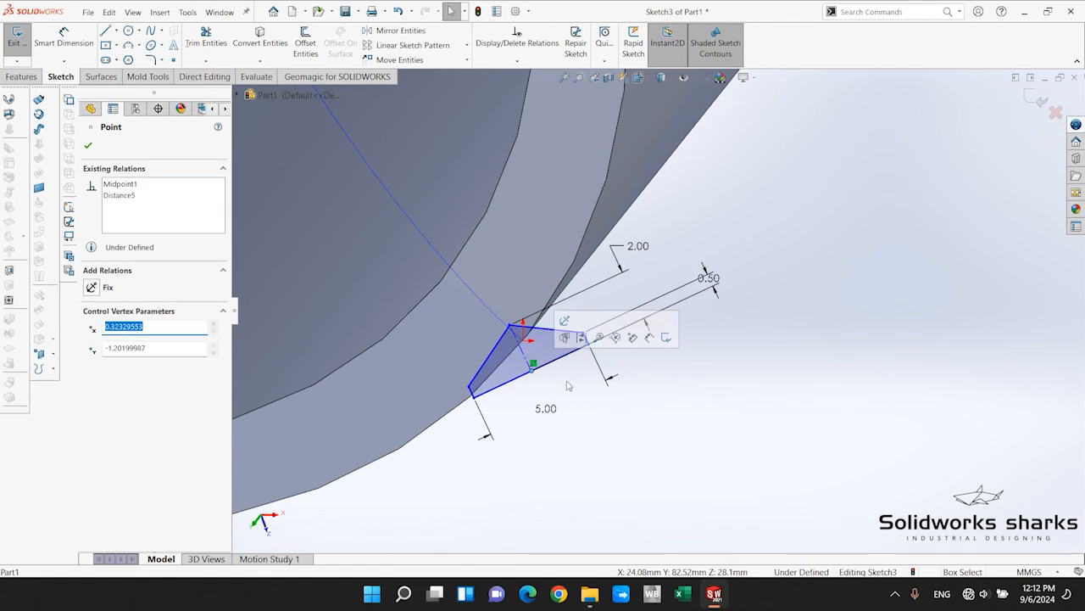
# Convert the outer circular edge of the cylinder's rim into the profile sketch and make it construction geometry.
pyautogui.click(586, 450)
pyautogui.scroll(1, 509, 301)
pyautogui.scroll(-2, 506, 301)
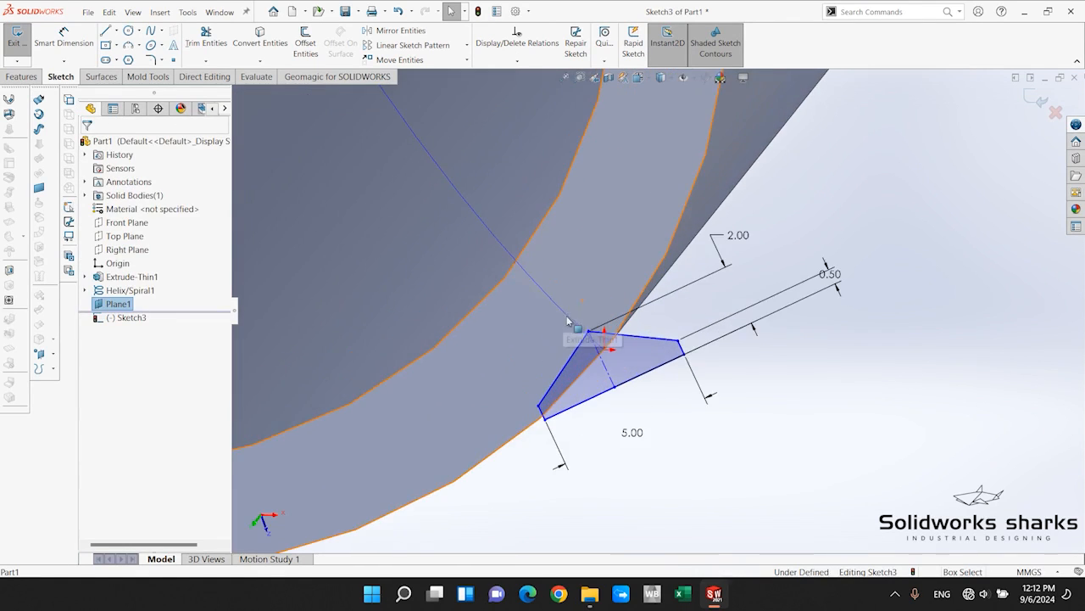
pyautogui.click(539, 408)
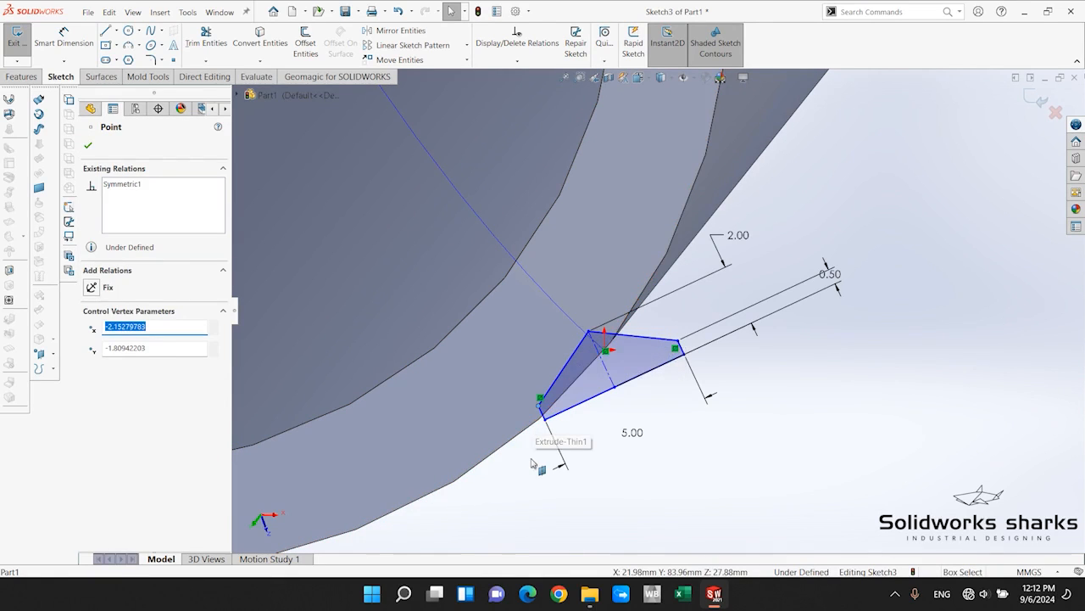
pyautogui.click(536, 435)
pyautogui.click(533, 429)
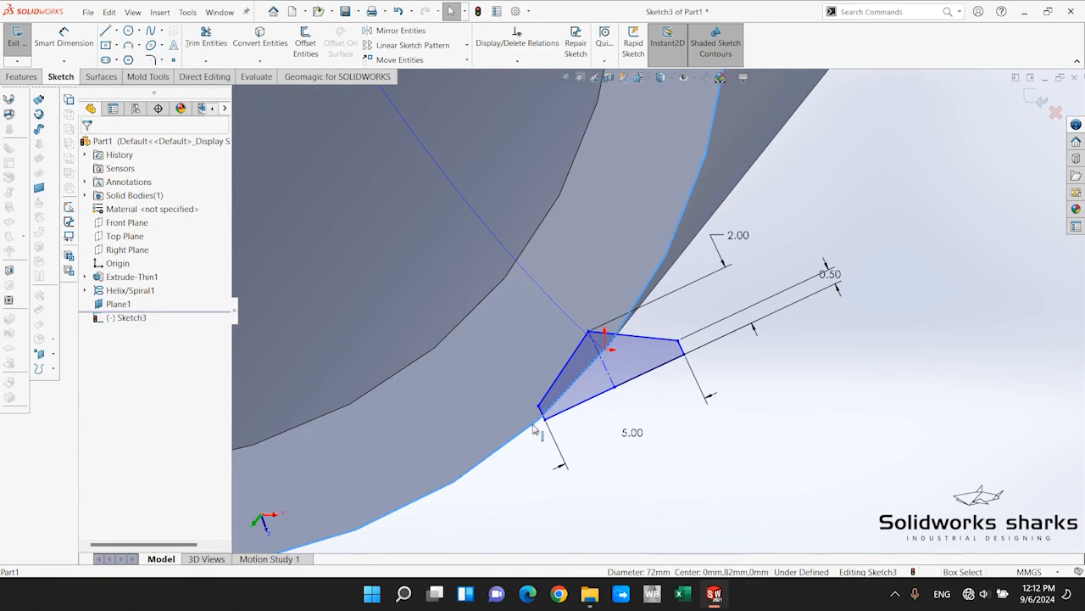
pyautogui.scroll(2, 553, 510)
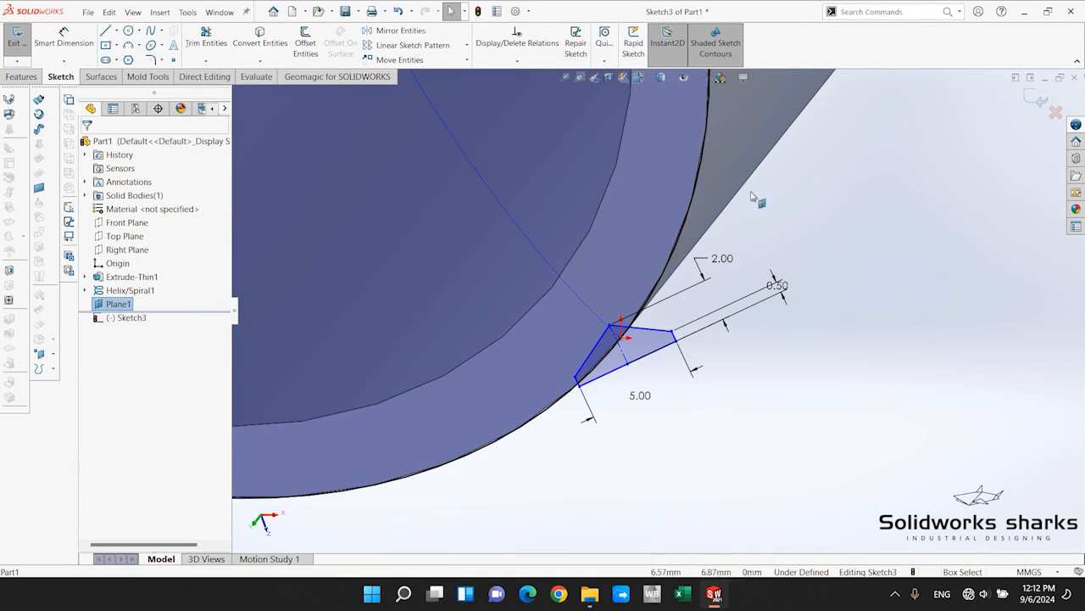
pyautogui.click(708, 138)
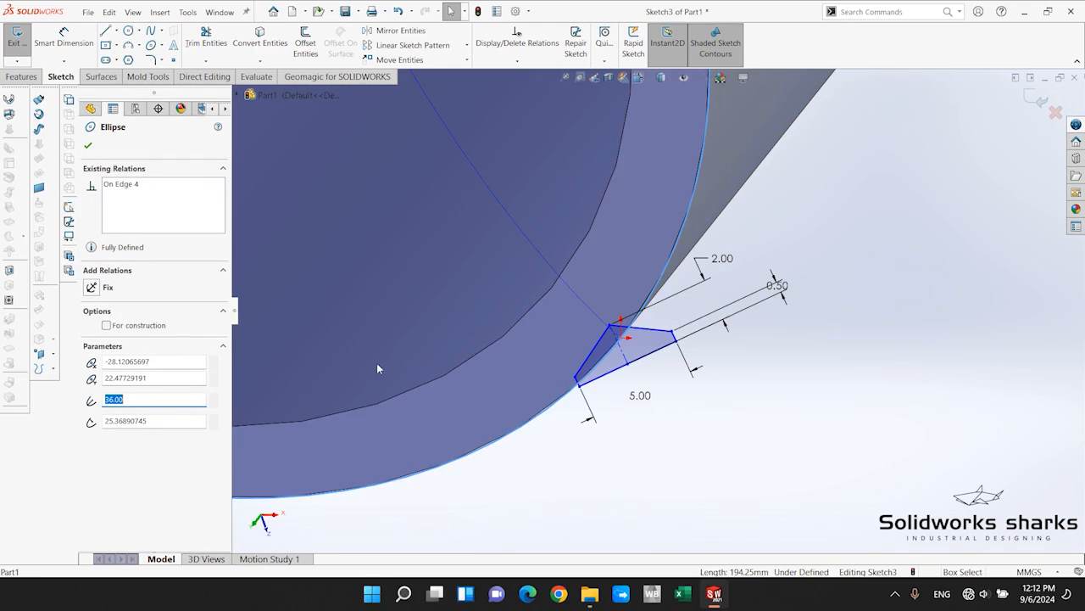
pyautogui.click(107, 325)
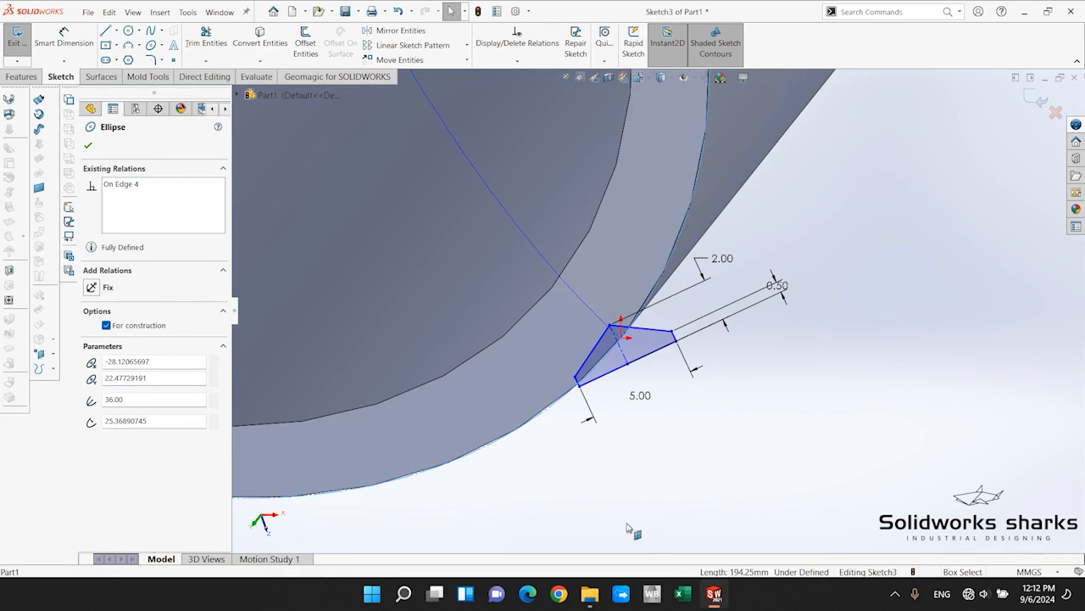
pyautogui.click(740, 430)
# Make the profile's shoulder corner nearest the cylinder wall coincident with the converted construction ellipse.
pyautogui.scroll(-5, 615, 343)
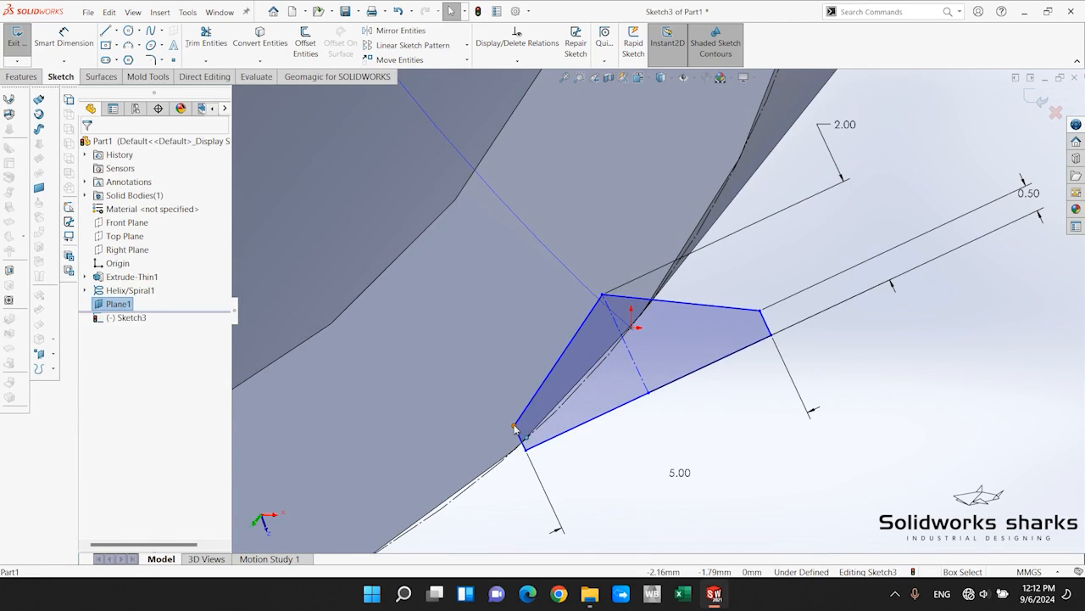
pyautogui.click(514, 427)
pyautogui.keyDown('ctrl'); pyautogui.click(490, 457); pyautogui.keyUp('ctrl')
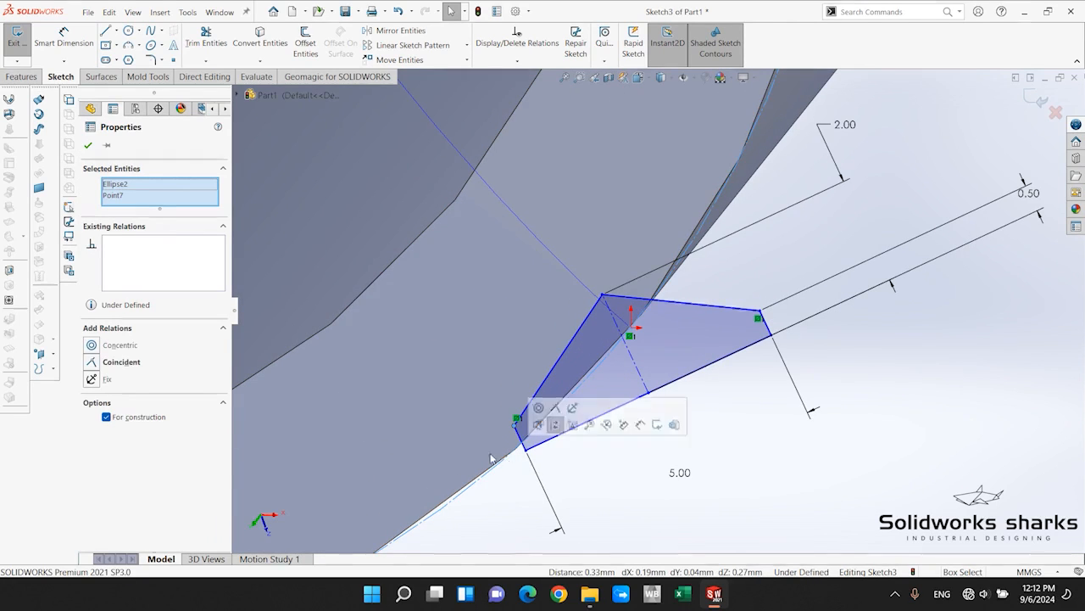
pyautogui.scroll(2, 524, 451)
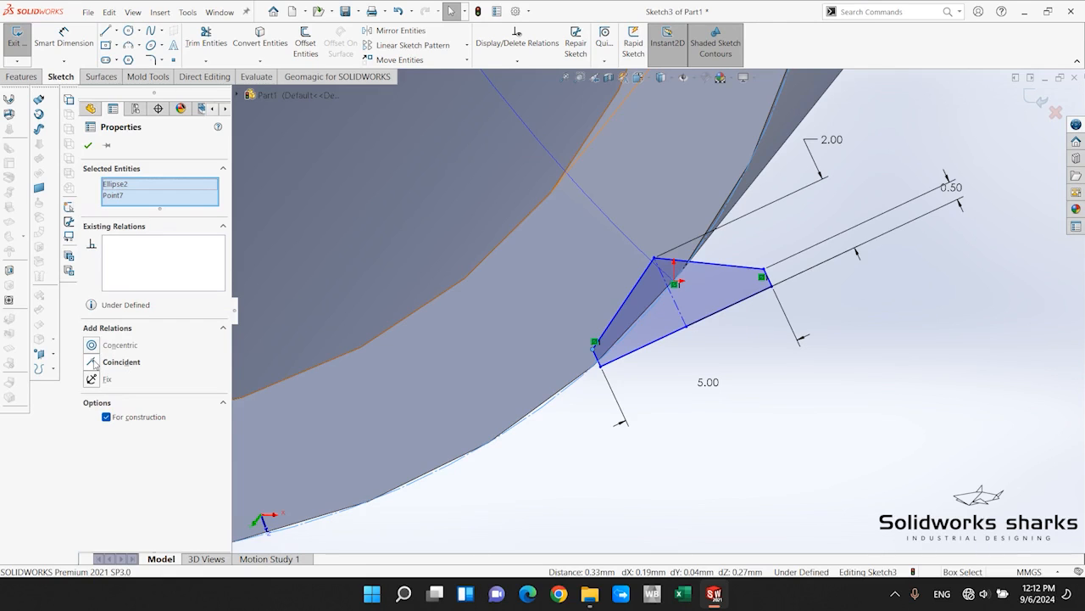
pyautogui.click(95, 363)
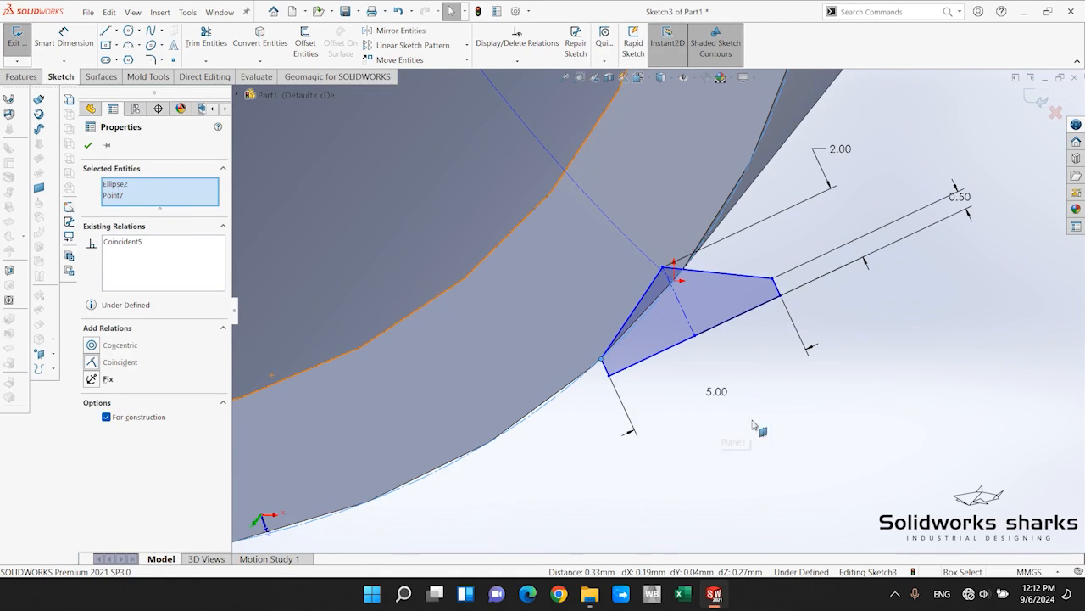
pyautogui.press('Escape')
# Make the profile's opposite shoulder corner coincident with the same construction ellipse.
pyautogui.click(773, 279)
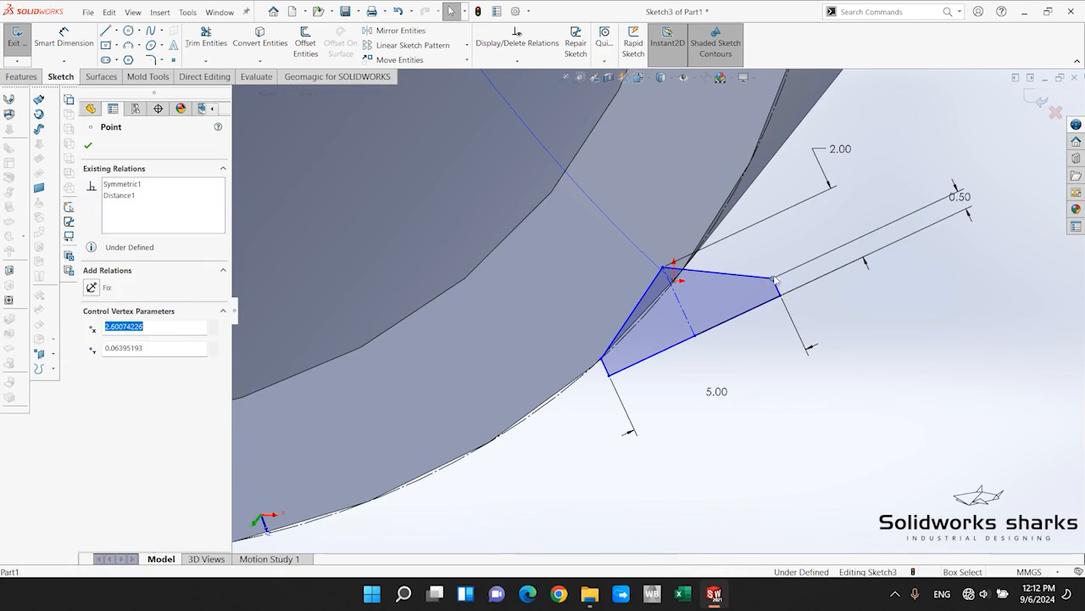
pyautogui.keyDown('ctrl'); pyautogui.click(716, 219); pyautogui.keyUp('ctrl')
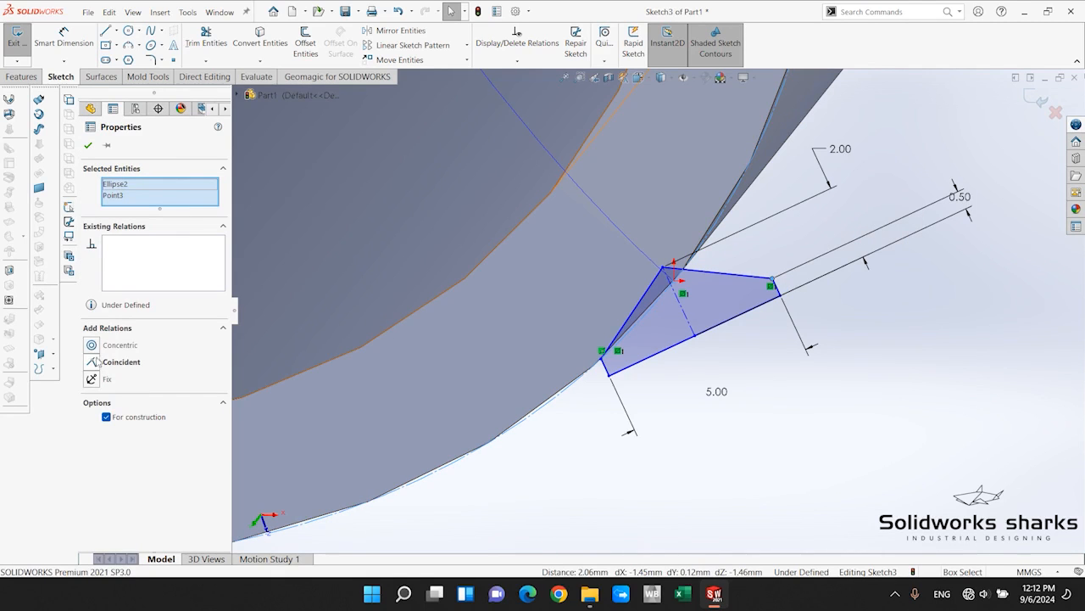
pyautogui.click(94, 365)
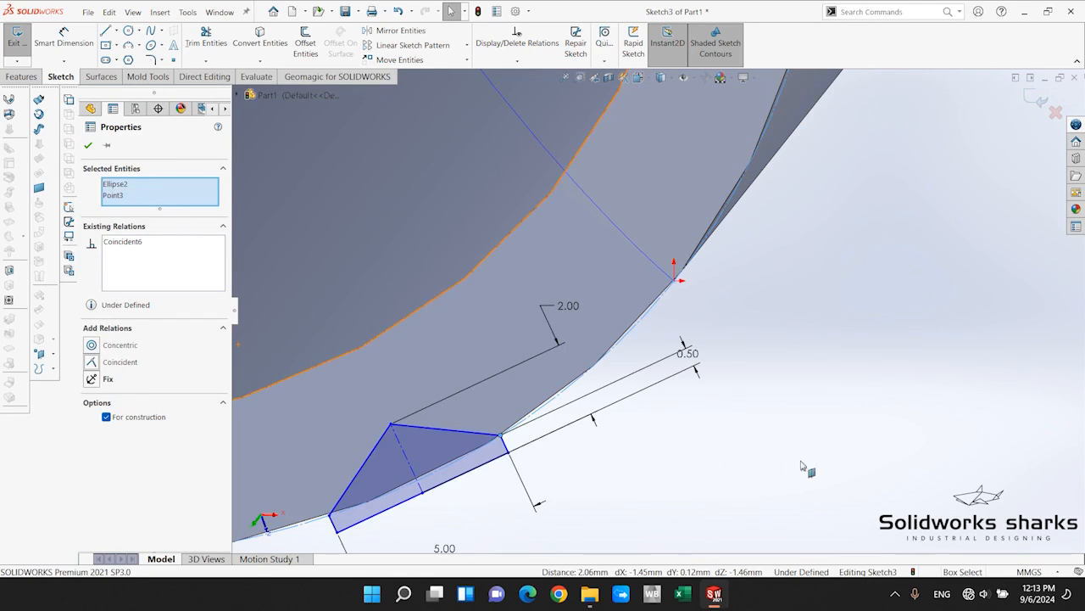
pyautogui.click(702, 454)
# Move the profile by its base midpoint along the construction ellipse towards the helix's endpoint.
pyautogui.scroll(6, 656, 344)
pyautogui.scroll(-3, 655, 345)
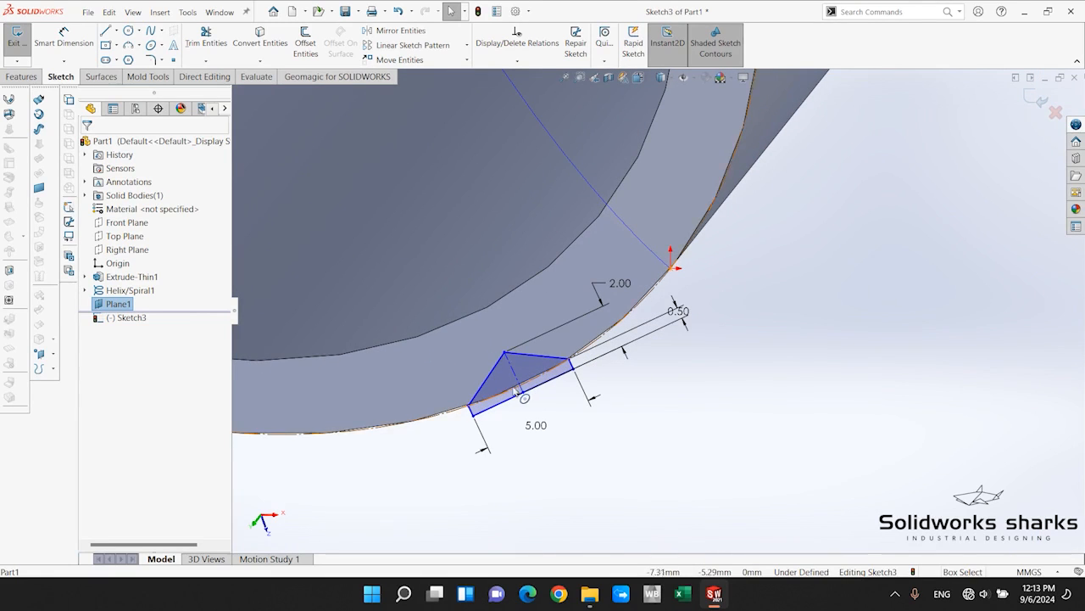
pyautogui.moveTo(523, 397)
pyautogui.mouseDown()
pyautogui.moveTo(631, 377)
pyautogui.moveTo(717, 323)
pyautogui.moveTo(702, 328)
pyautogui.mouseUp()
pyautogui.moveTo(763, 361)
pyautogui.mouseDown(button='middle')
pyautogui.moveTo(755, 318)
pyautogui.moveTo(779, 307)
pyautogui.moveTo(737, 321)
pyautogui.mouseUp(button='middle')
pyautogui.scroll(5, 726, 382)
pyautogui.scroll(-3, 719, 389)
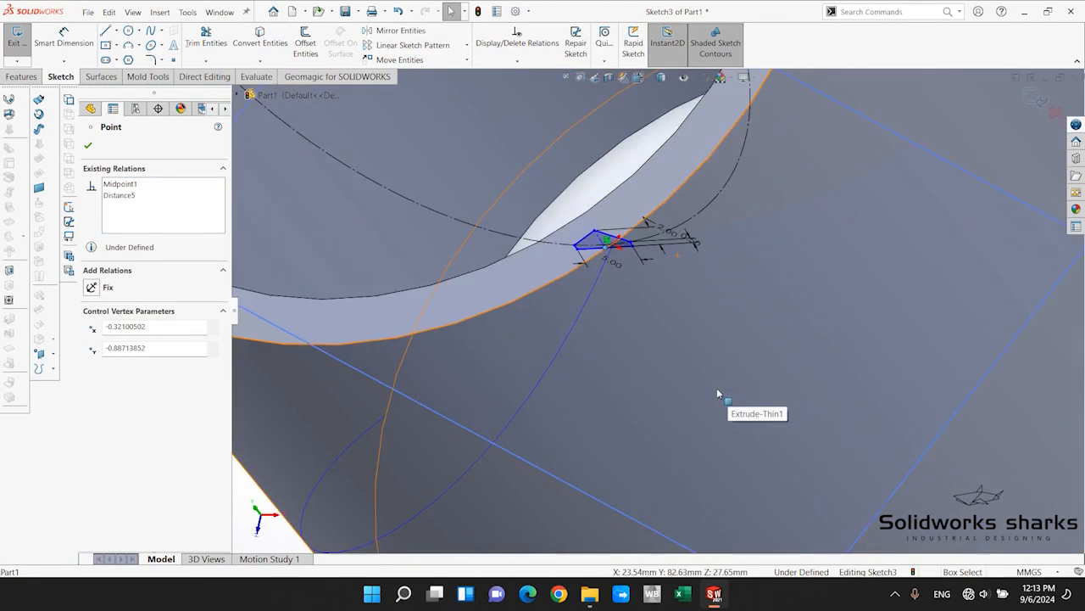
pyautogui.scroll(8, 715, 386)
pyautogui.click(816, 437)
# Fine-tune the profile's position by its base midpoint so that its centerline runs close to the helix's endpoint.
pyautogui.scroll(-5, 722, 299)
pyautogui.moveTo(697, 288)
pyautogui.mouseDown(button='middle')
pyautogui.moveTo(775, 201)
pyautogui.moveTo(752, 205)
pyautogui.mouseUp(button='middle')
pyautogui.scroll(-4, 665, 214)
pyautogui.moveTo(654, 214); pyautogui.dragTo(634, 350, button='middle')
pyautogui.scroll(-5, 626, 253)
pyautogui.scroll(-4, 626, 254)
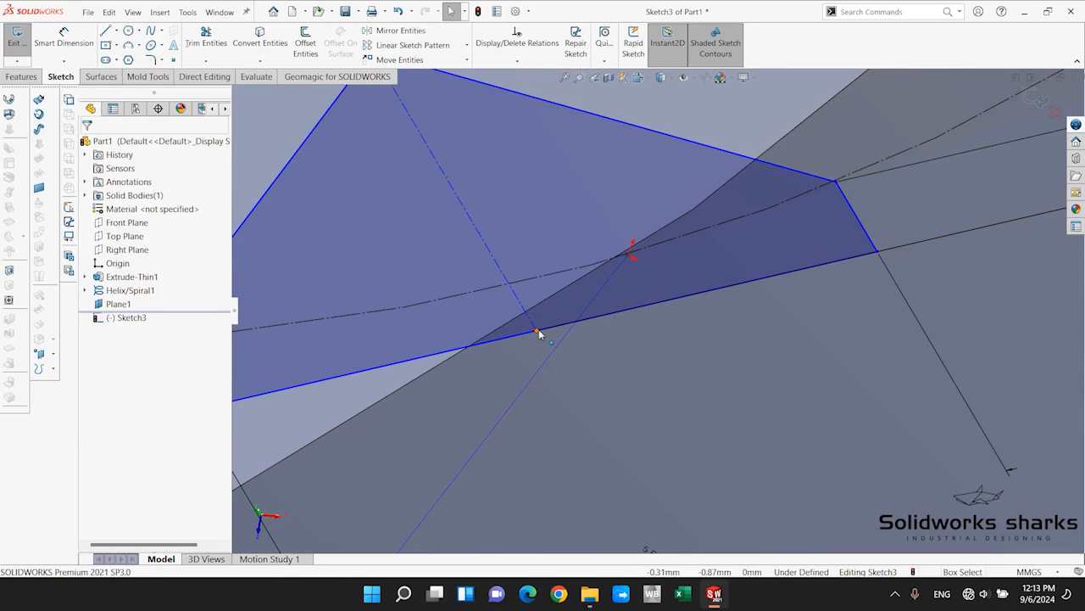
pyautogui.moveTo(536, 330)
pyautogui.mouseDown()
pyautogui.moveTo(668, 320)
pyautogui.moveTo(653, 322)
pyautogui.mouseUp()
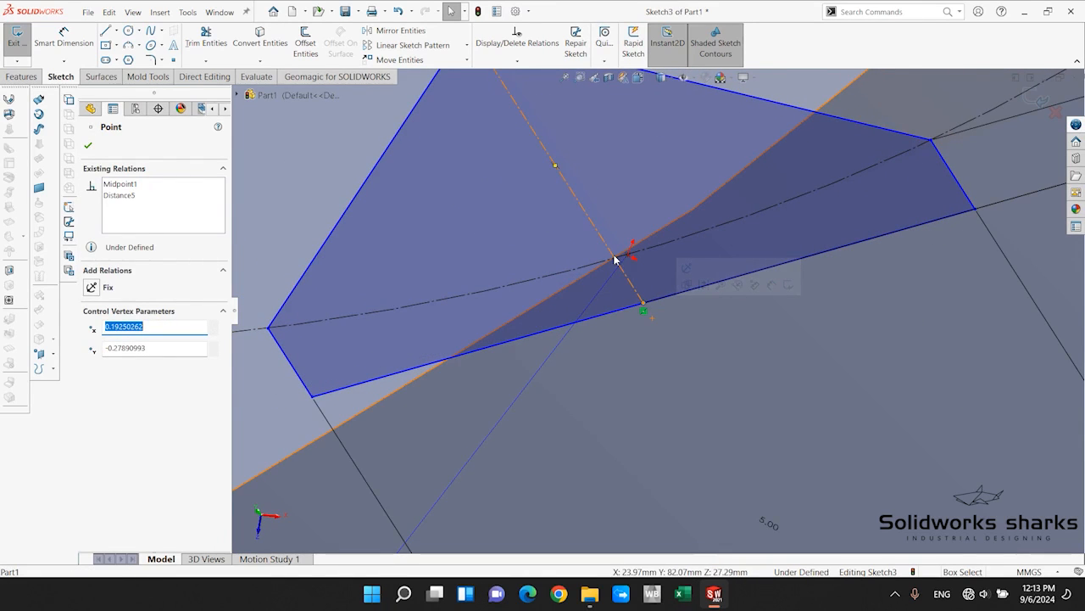
pyautogui.scroll(5, 658, 312)
pyautogui.press('BackSpace')
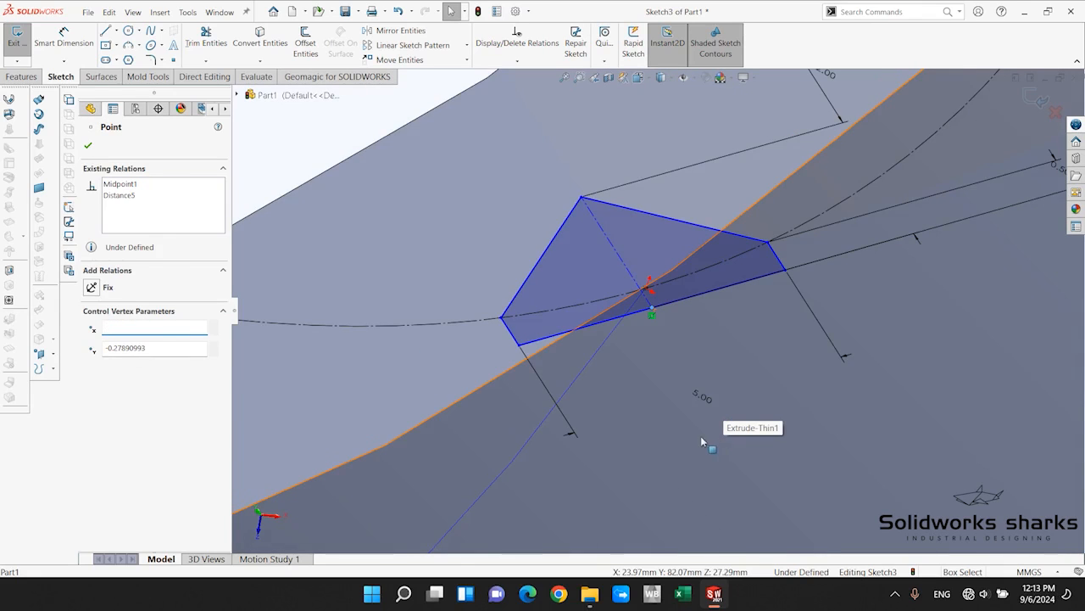
pyautogui.scroll(3, 701, 442)
pyautogui.click(378, 174)
# Add a coincident relation between the profile's centerline and the point at the helix's endpoint.
pyautogui.scroll(6, 697, 272)
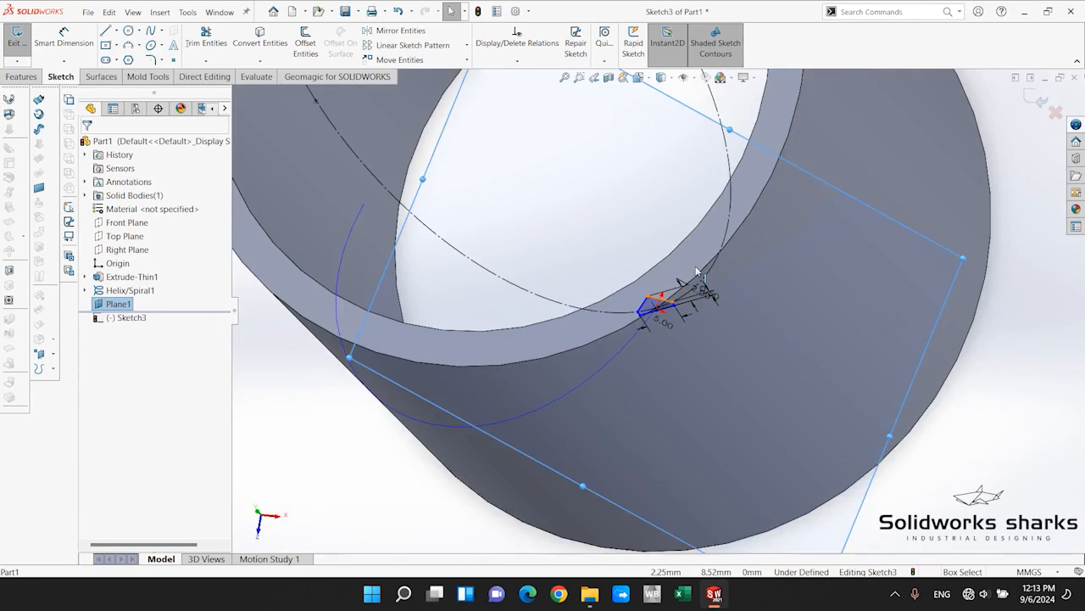
pyautogui.scroll(-3, 697, 271)
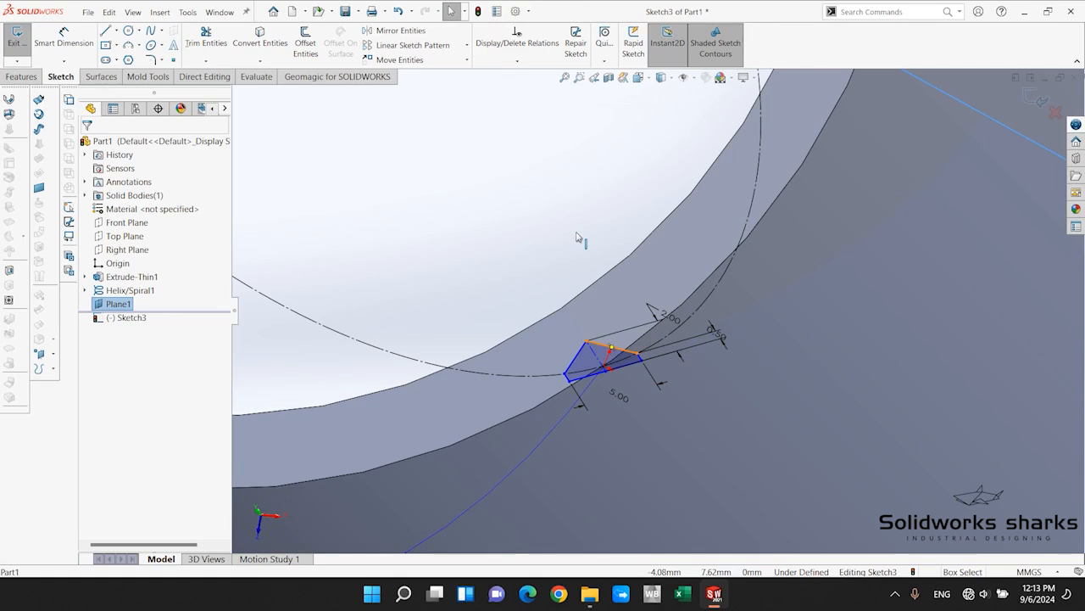
pyautogui.scroll(5, 577, 236)
pyautogui.scroll(-4, 640, 309)
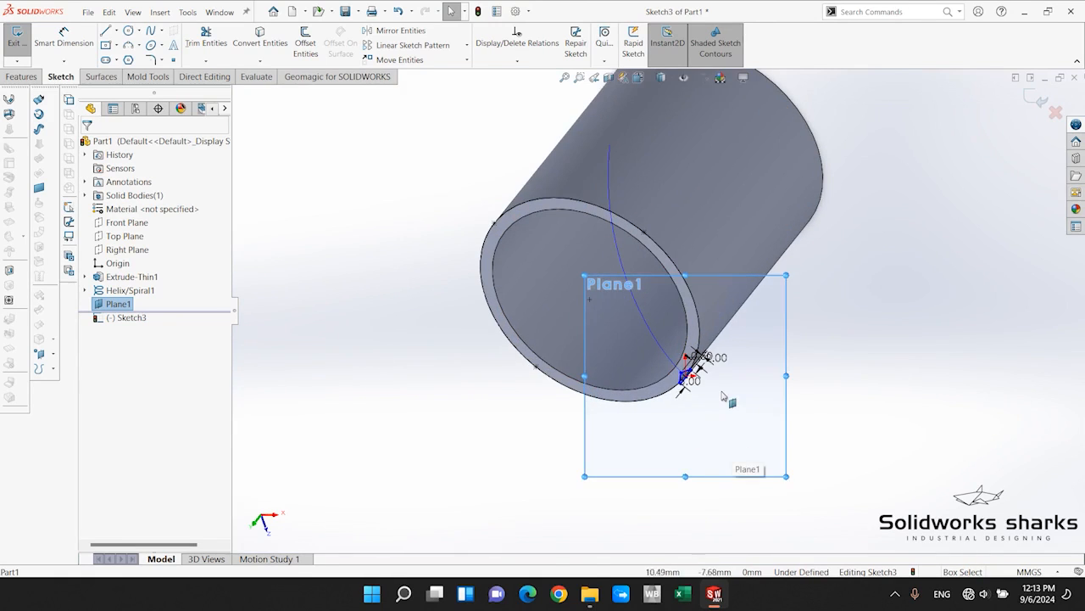
pyautogui.scroll(-4, 640, 310)
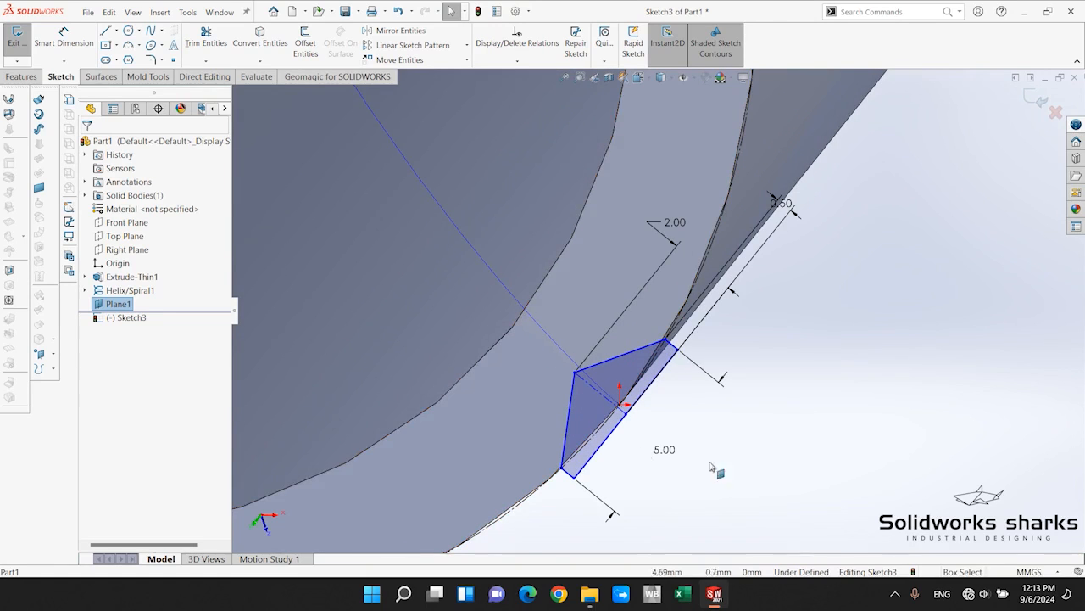
pyautogui.scroll(-1, 653, 407)
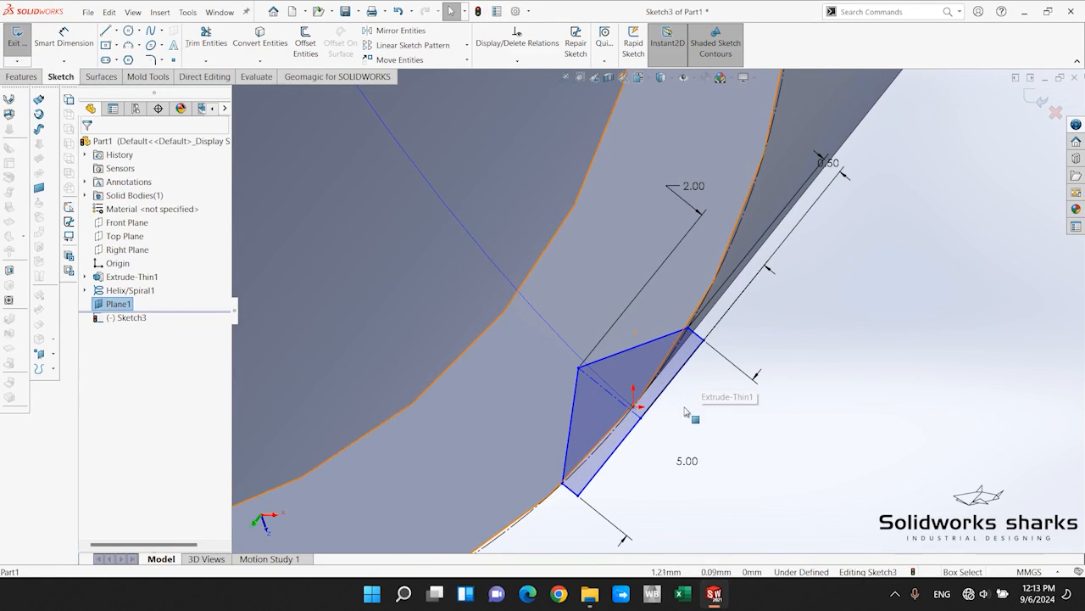
pyautogui.scroll(-3, 687, 412)
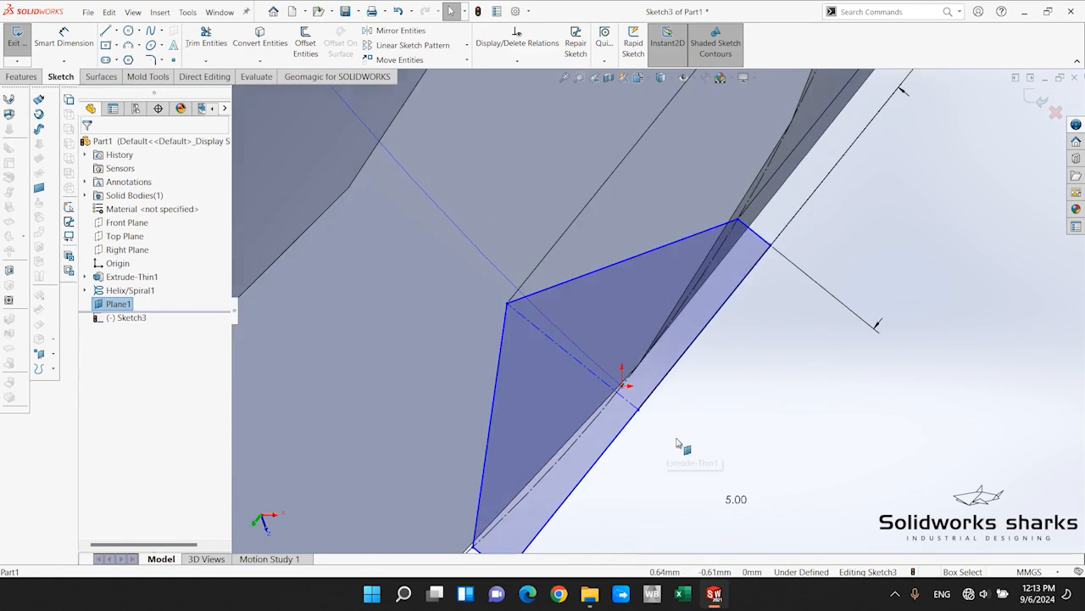
pyautogui.click(624, 387)
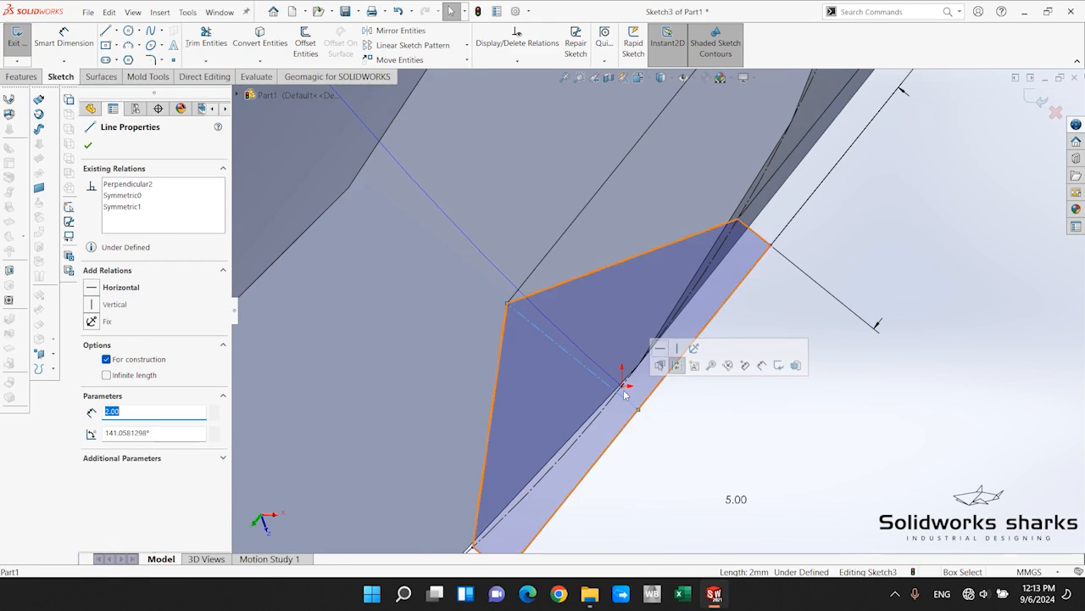
pyautogui.keyDown('ctrl'); pyautogui.click(624, 388); pyautogui.keyUp('ctrl')
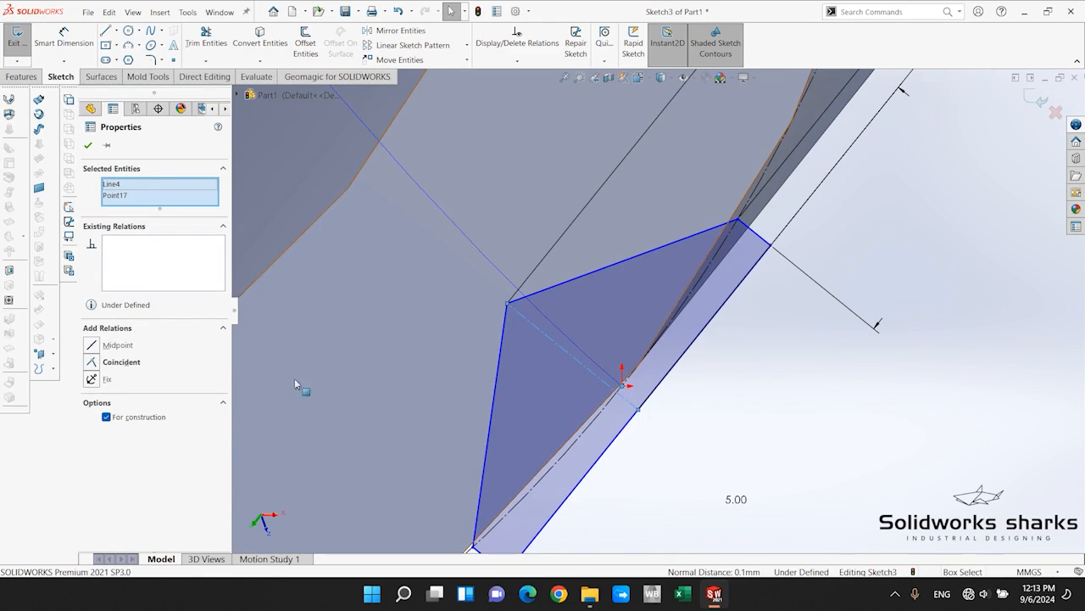
pyautogui.click(92, 363)
pyautogui.click(836, 415)
# Inspect the constrained profile around the helix's endpoint and exit the sketch.
pyautogui.scroll(3, 836, 415)
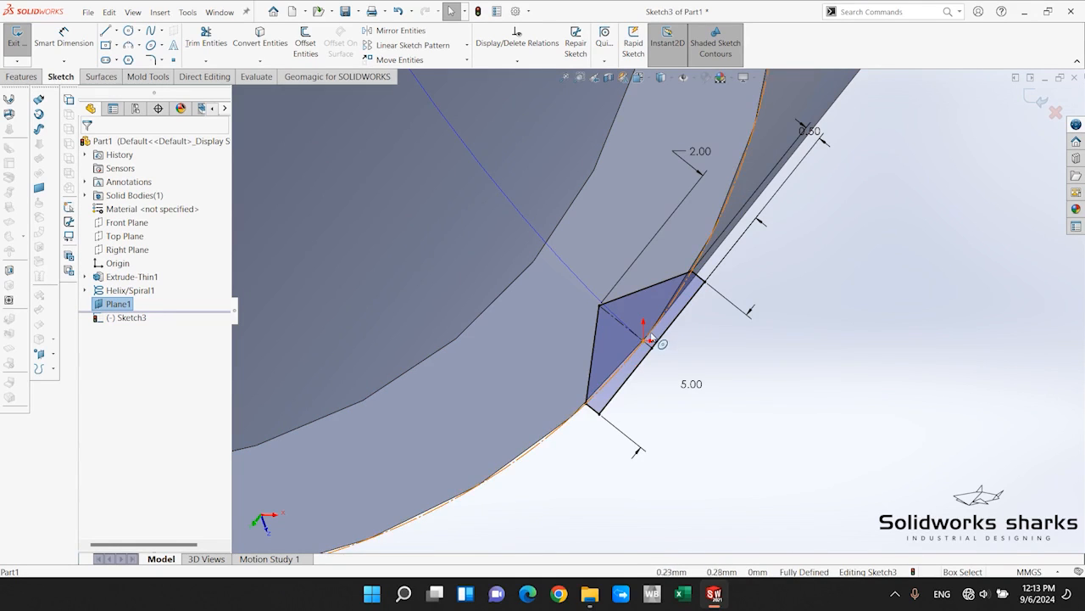
pyautogui.scroll(-3, 642, 337)
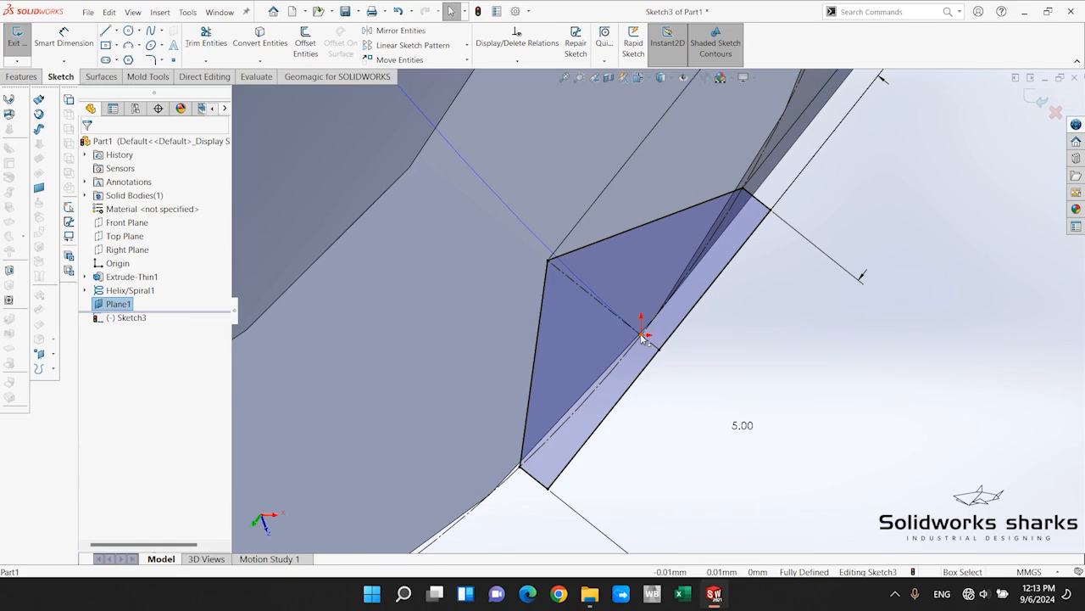
pyautogui.scroll(1, 641, 337)
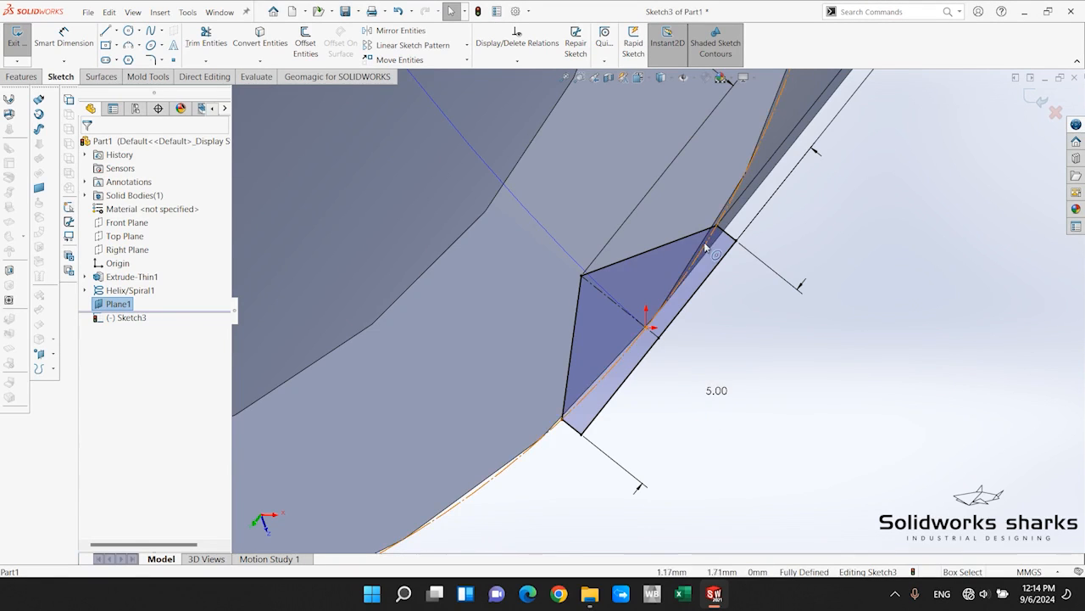
pyautogui.scroll(2, 709, 407)
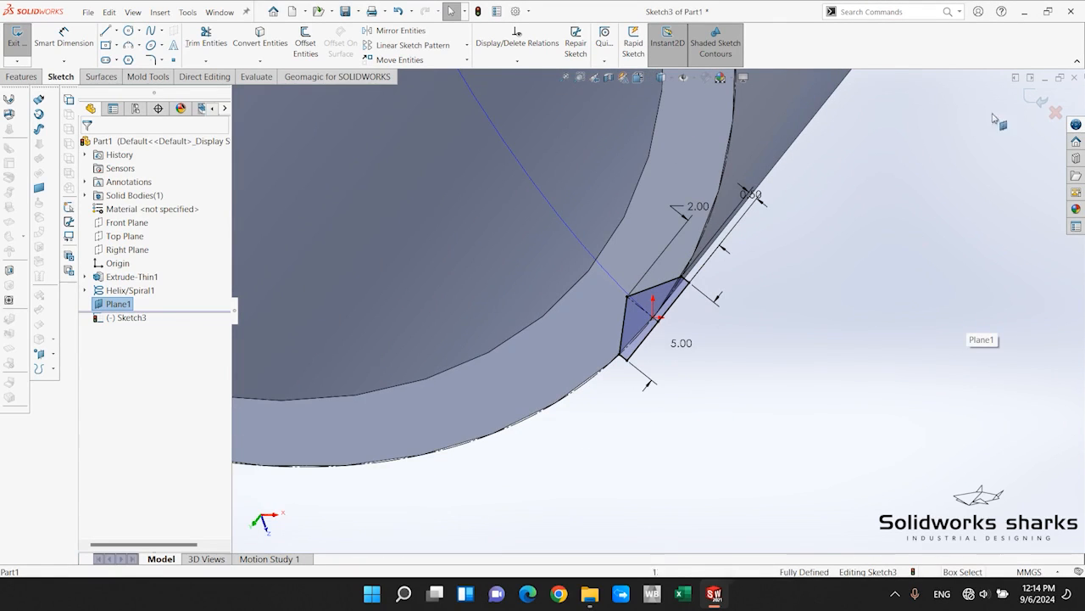
pyautogui.click(1035, 98)
# Create a swept cut through the cylinder wall using the five-sided sketch as the profile and the helix as the path.
pyautogui.moveTo(787, 400)
pyautogui.mouseDown(button='middle')
pyautogui.moveTo(741, 175)
pyautogui.moveTo(764, 257)
pyautogui.moveTo(655, 202)
pyautogui.mouseUp(button='middle')
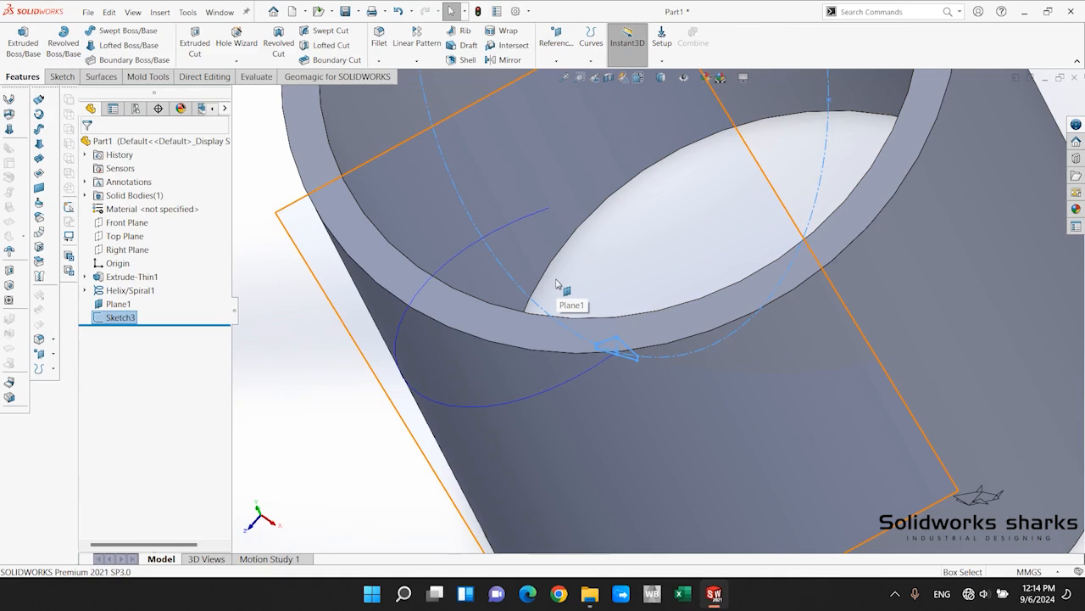
pyautogui.scroll(5, 557, 284)
pyautogui.scroll(-3, 556, 283)
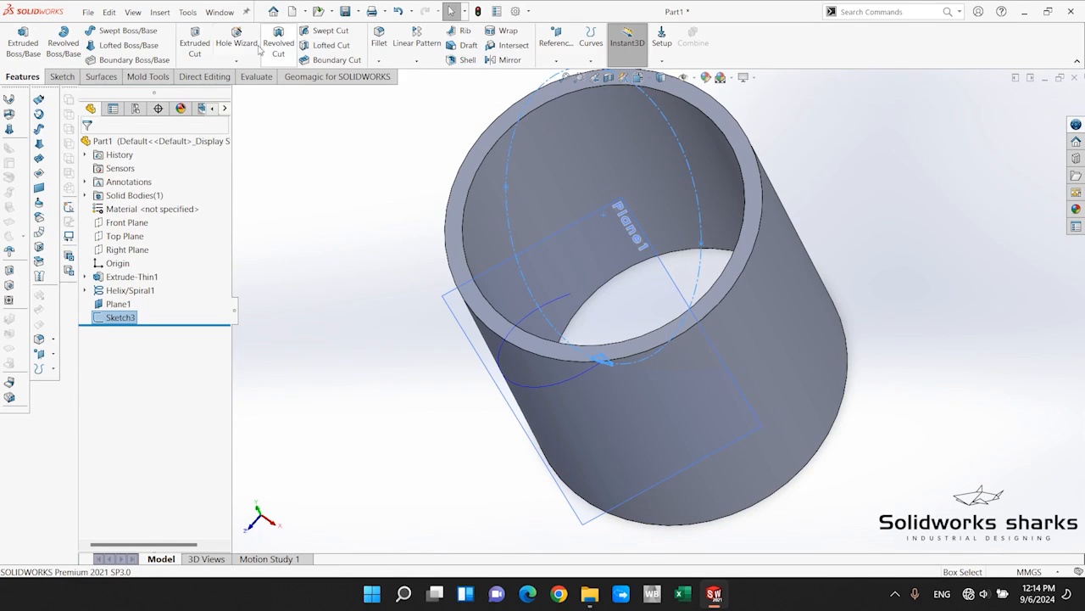
pyautogui.click(321, 32)
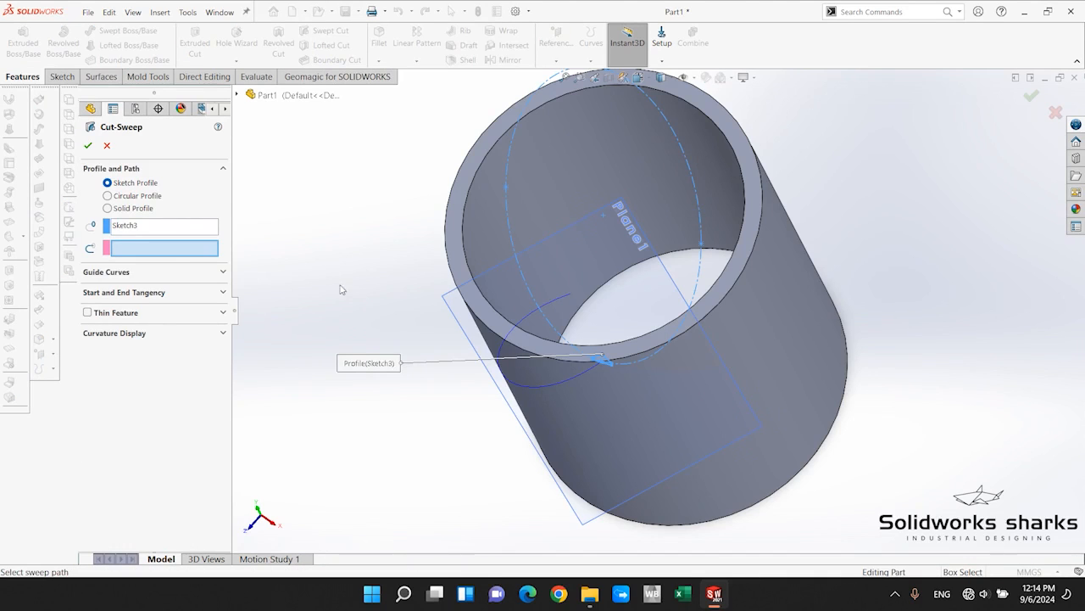
pyautogui.scroll(-3, 573, 375)
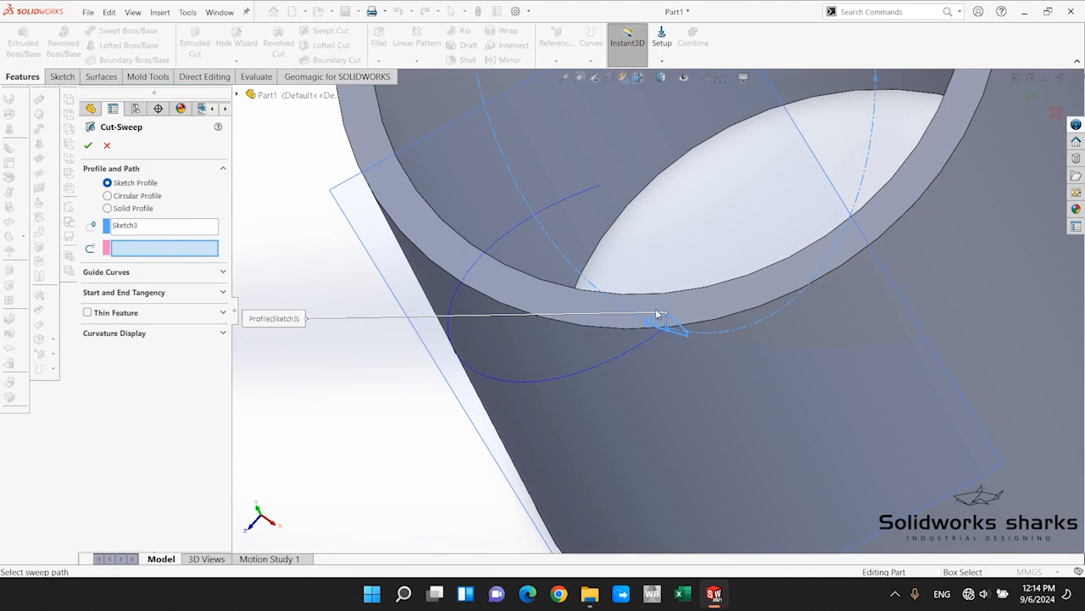
pyautogui.click(586, 367)
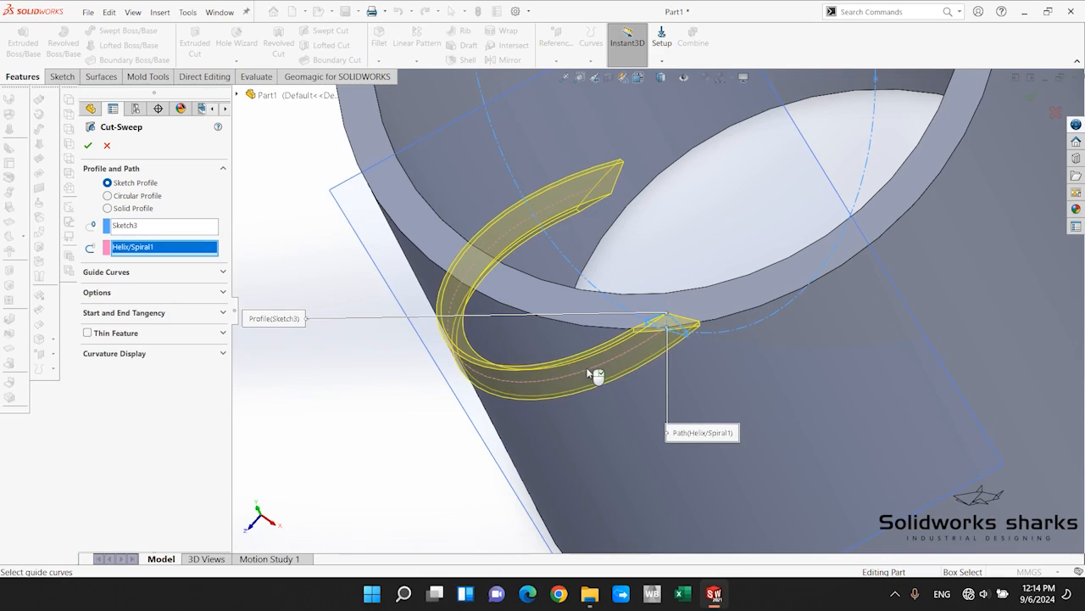
pyautogui.scroll(5, 509, 443)
pyautogui.moveTo(509, 443); pyautogui.dragTo(747, 262, button='middle')
pyautogui.scroll(-5, 632, 422)
pyautogui.scroll(-6, 666, 313)
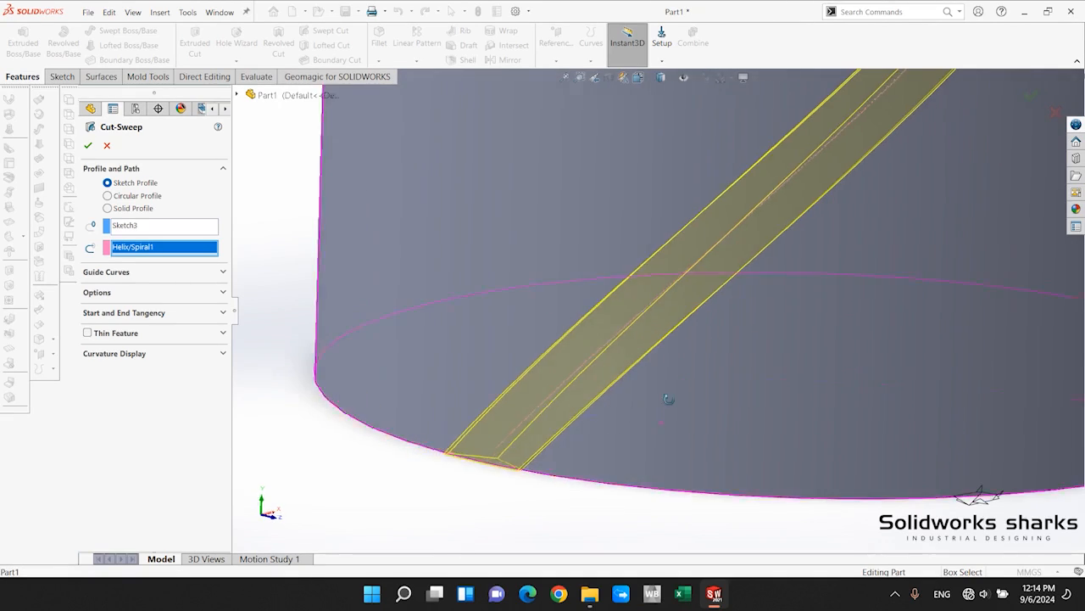
pyautogui.moveTo(671, 400); pyautogui.dragTo(633, 481, button='middle')
pyautogui.press('f')
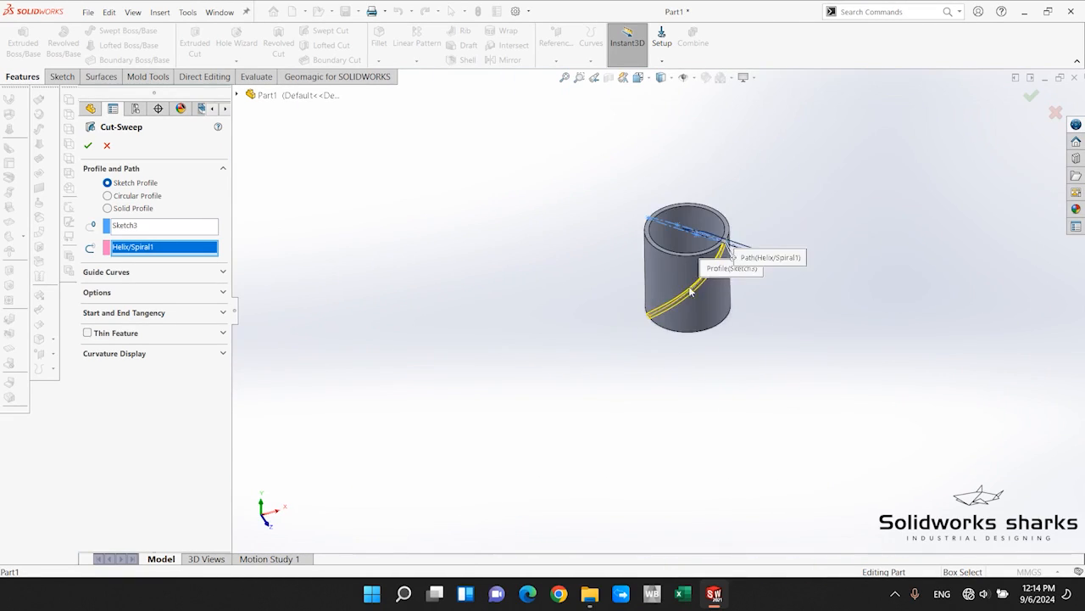
pyautogui.click(88, 146)
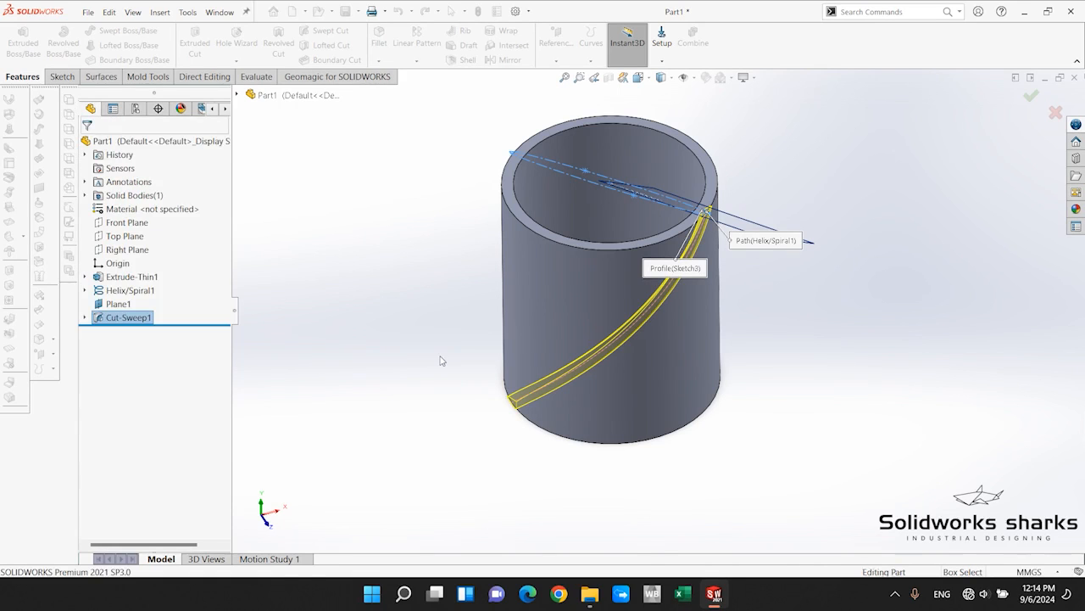
# Hide the reference plane that carries the sweep profile.
pyautogui.moveTo(441, 359); pyautogui.dragTo(757, 259, button='middle')
pyautogui.click(756, 257)
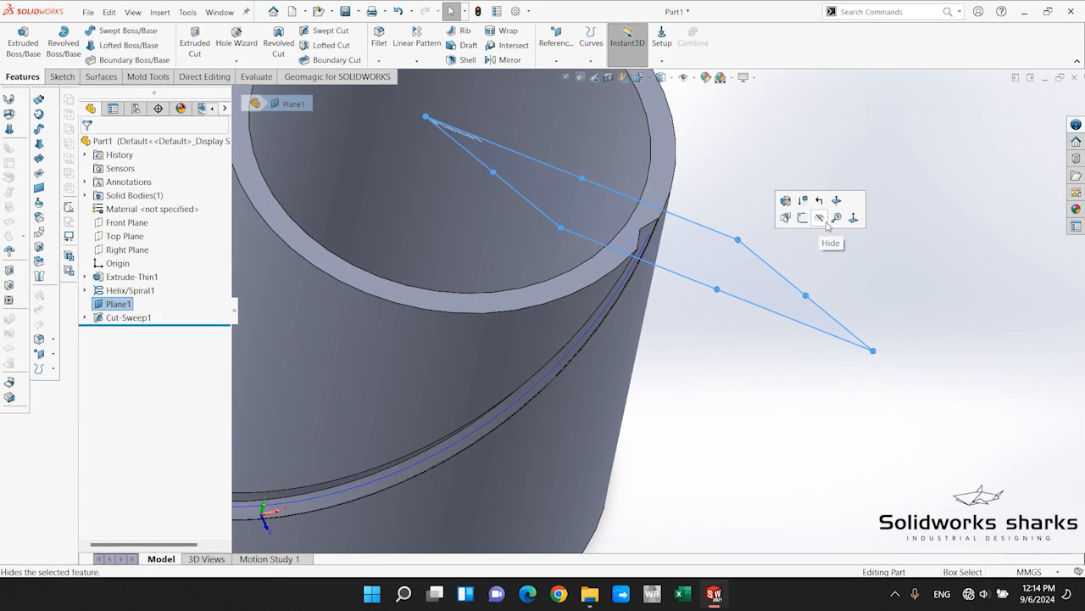
pyautogui.click(820, 218)
pyautogui.scroll(3, 802, 403)
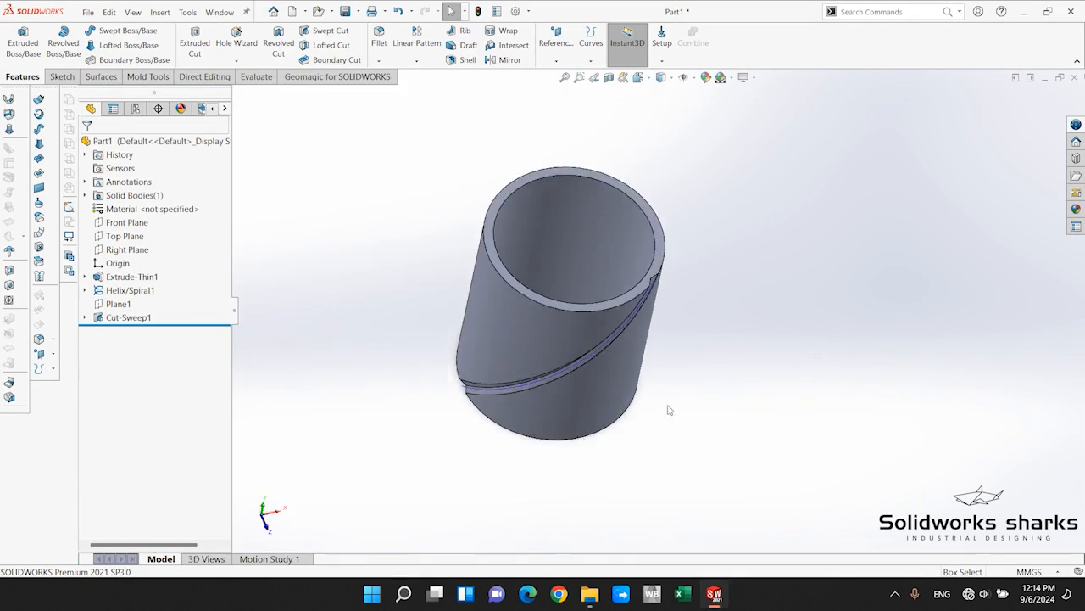
# Hide the helix curve running along the swept groove.
pyautogui.moveTo(805, 407); pyautogui.dragTo(584, 194, button='middle')
pyautogui.scroll(-3, 585, 194)
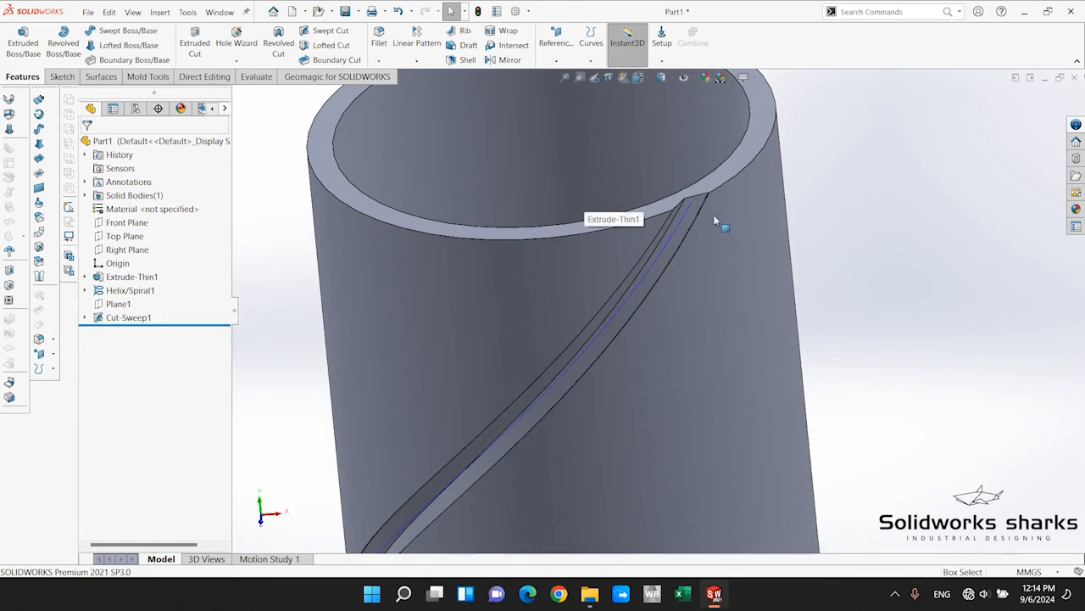
pyautogui.click(689, 204)
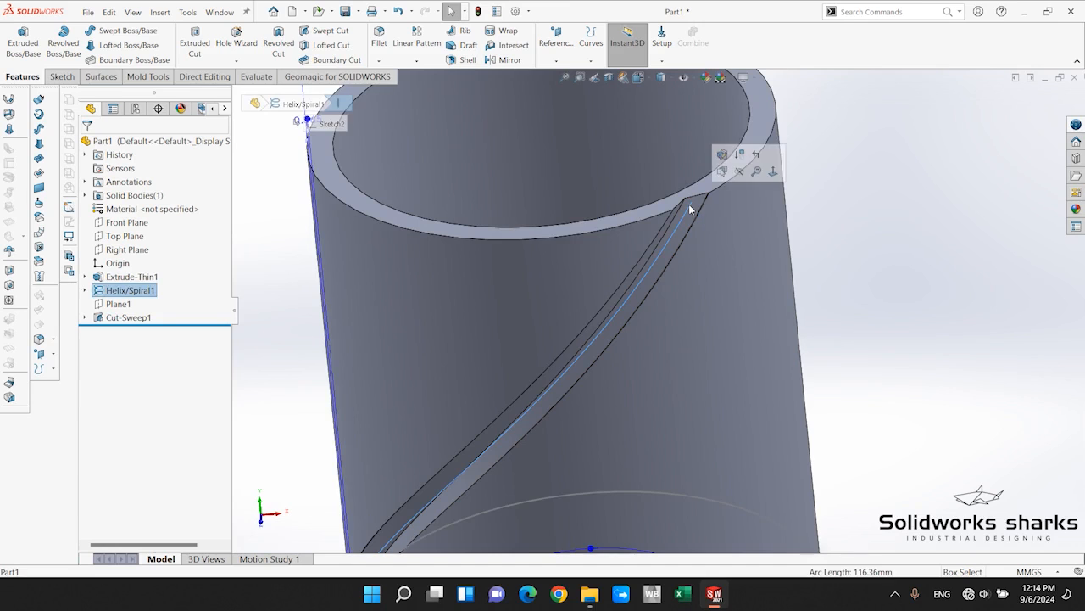
pyautogui.click(737, 171)
pyautogui.scroll(3, 813, 322)
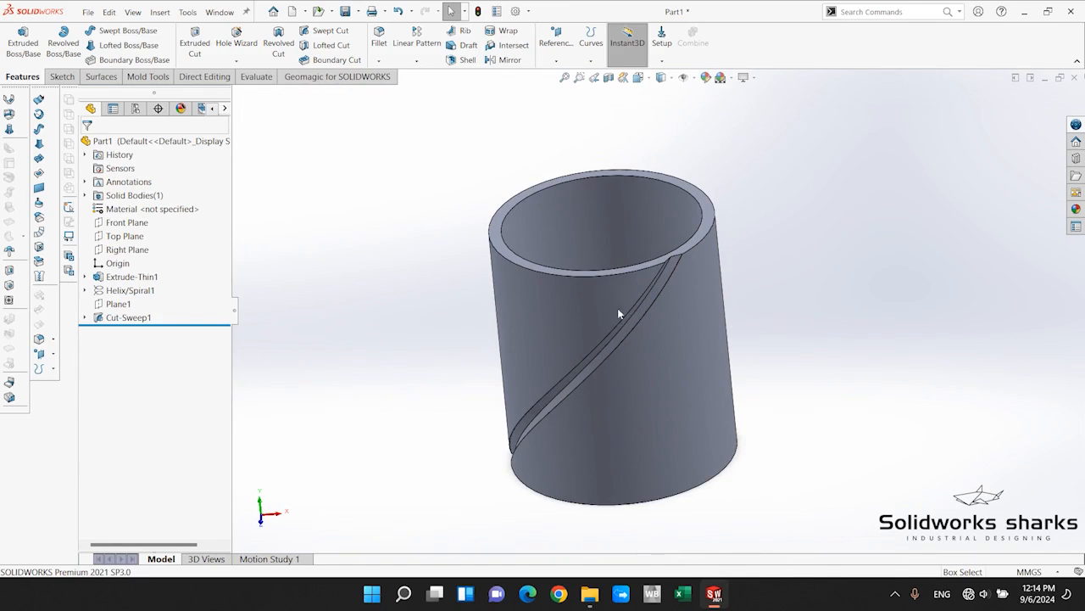
pyautogui.moveTo(618, 307); pyautogui.dragTo(674, 348, button='middle')
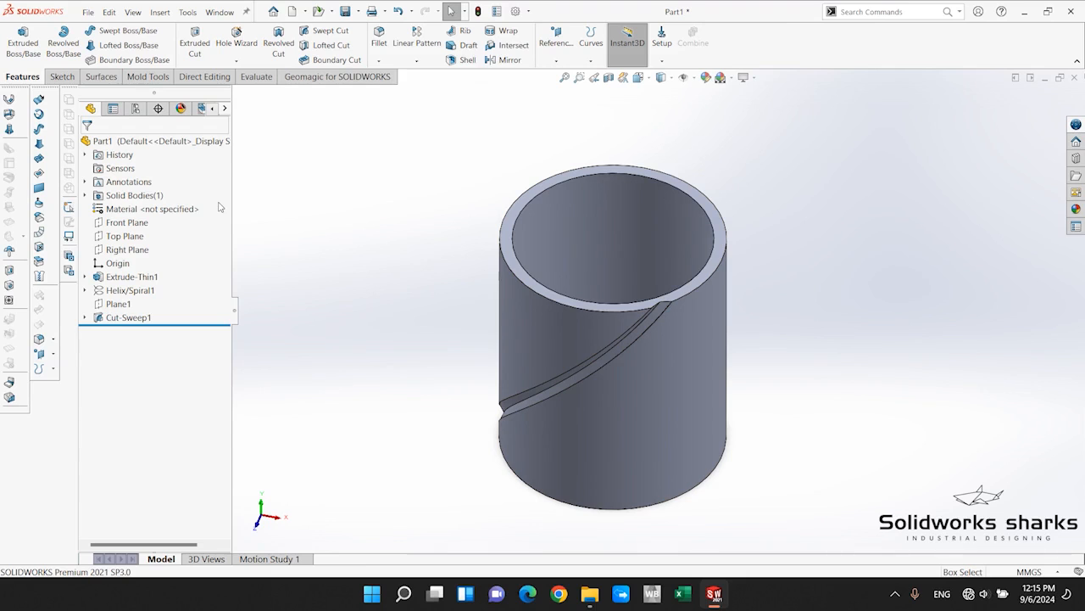
# Create a reference axis through the center of the cylinder from its inner cylindrical face.
pyautogui.keyDown('ctrl'); pyautogui.moveTo(596, 210); pyautogui.dragTo(636, 266, button='middle'); pyautogui.keyUp('ctrl')
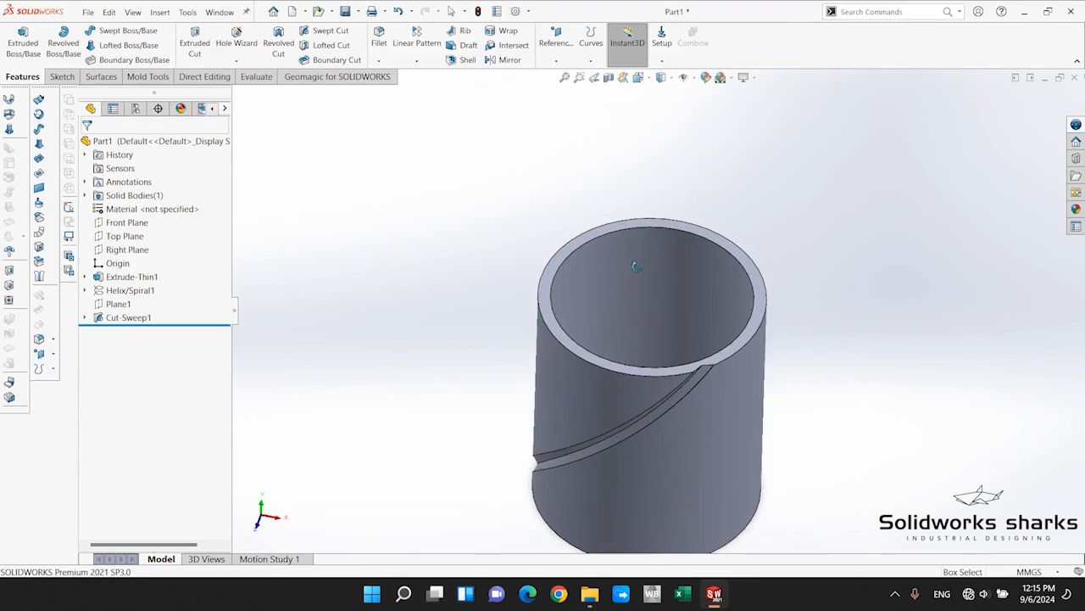
pyautogui.scroll(1, 817, 433)
pyautogui.scroll(-1, 817, 433)
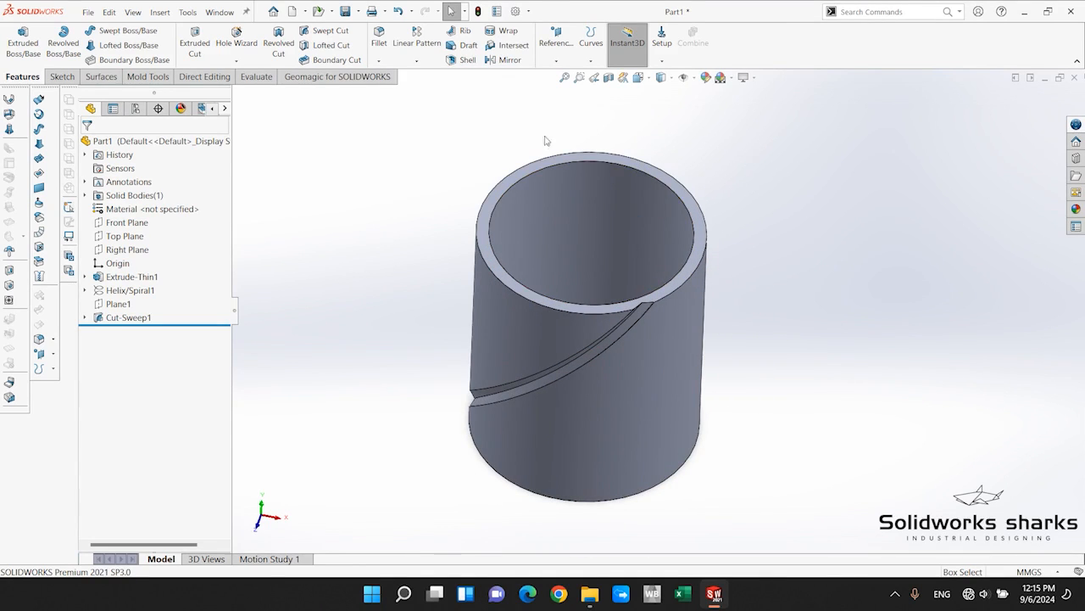
pyautogui.click(554, 63)
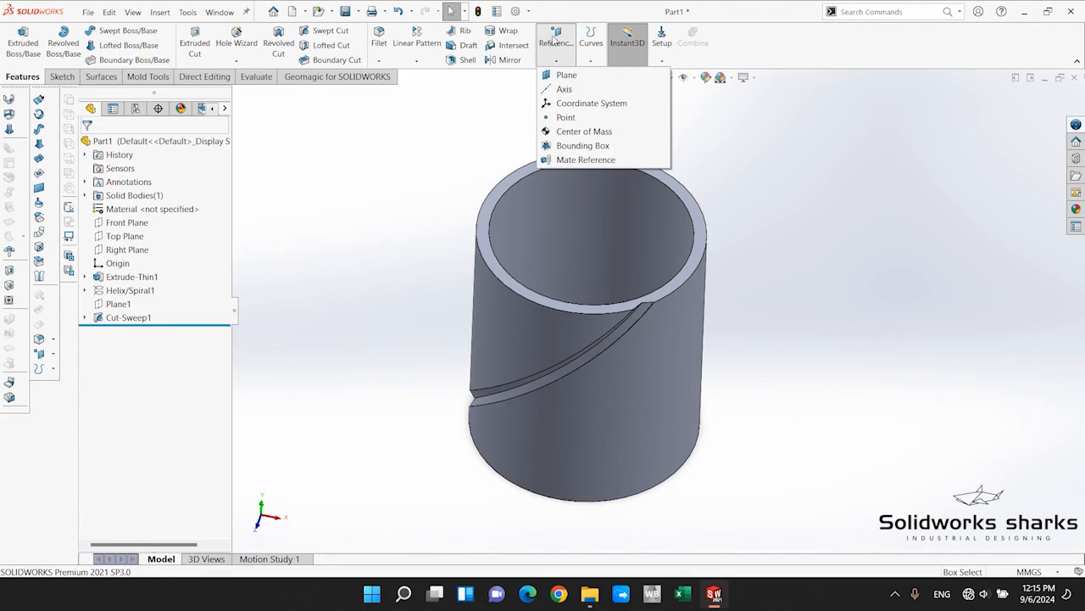
pyautogui.click(564, 89)
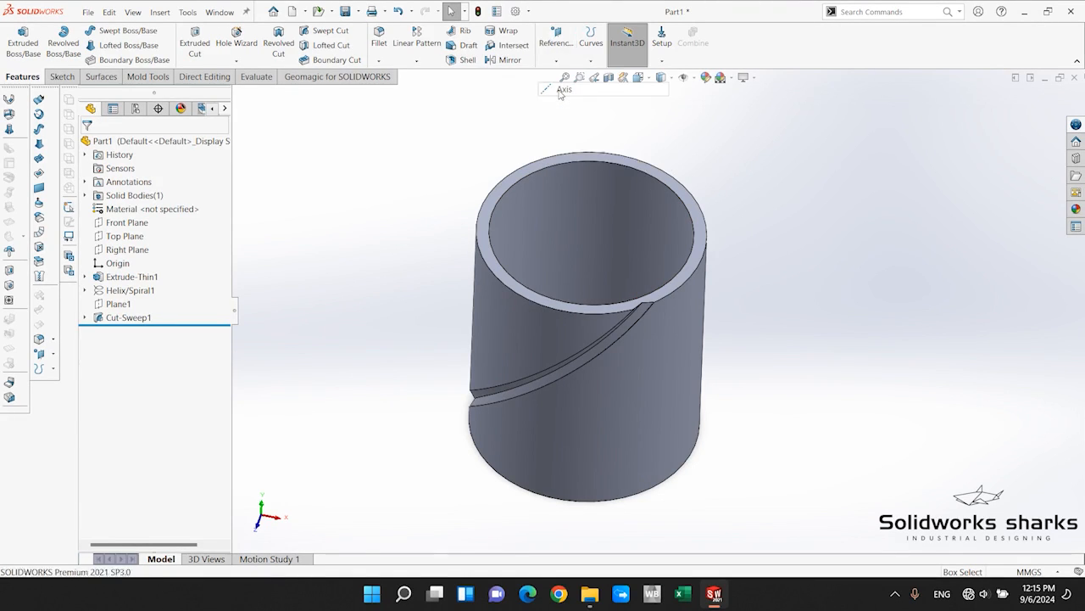
pyautogui.click(592, 204)
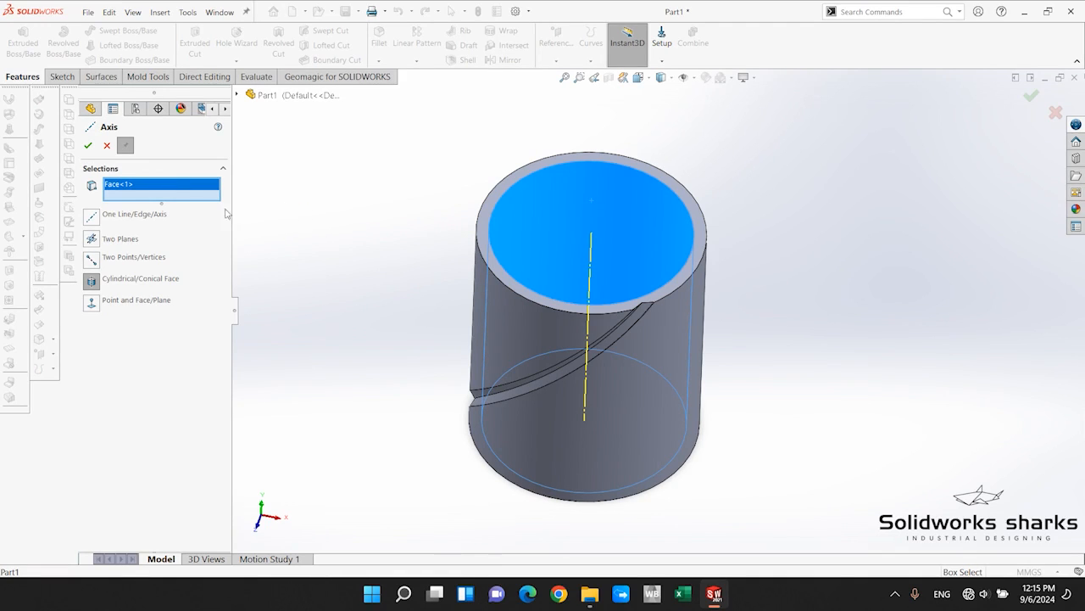
pyautogui.click(88, 145)
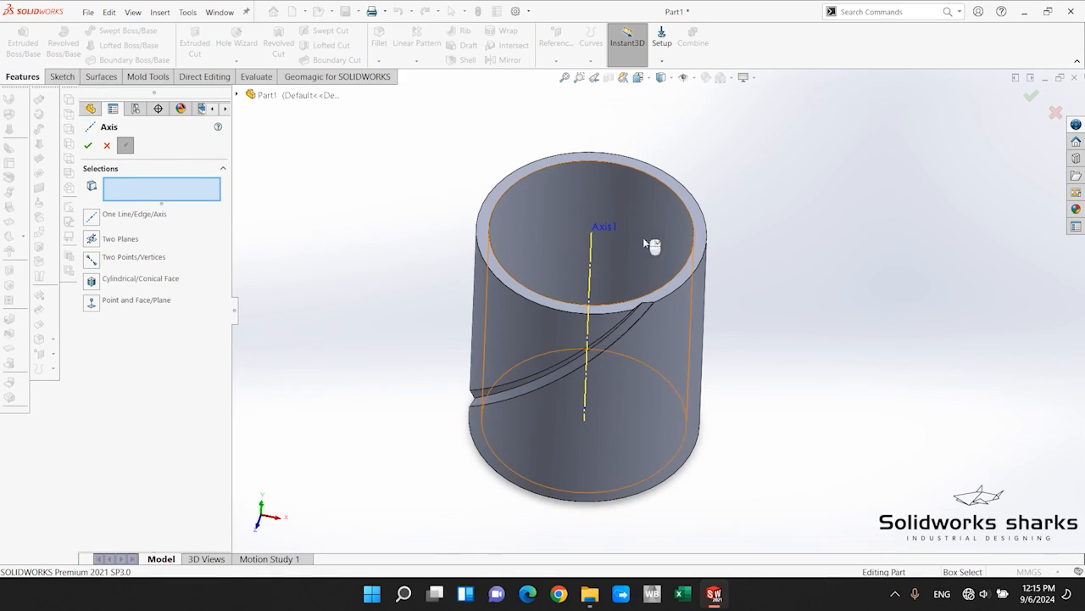
pyautogui.click(107, 146)
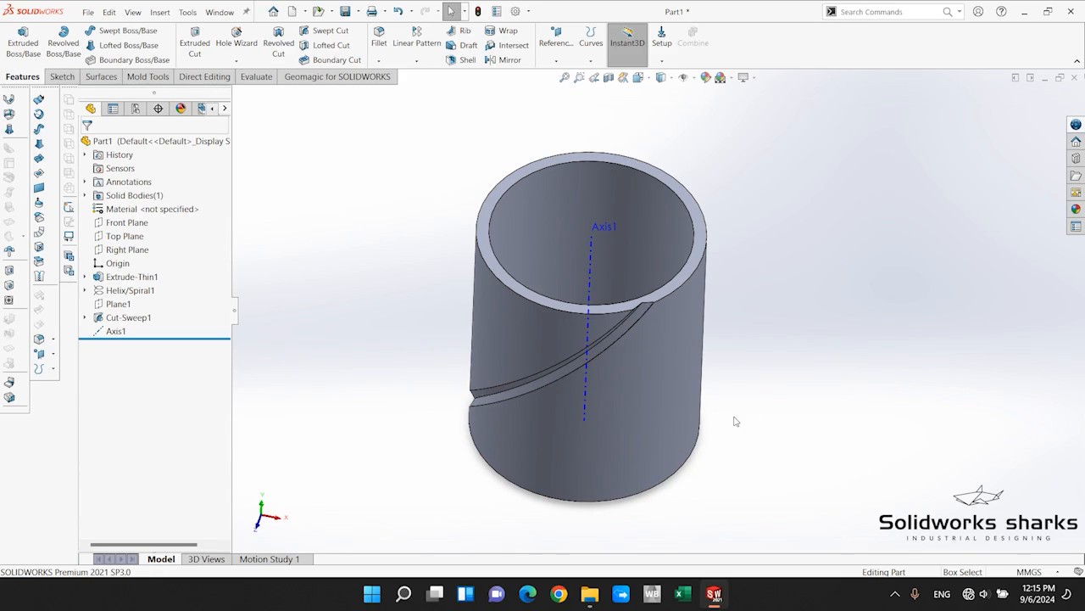
# Set up a circular pattern of the swept cut around the cylinder's inner rim edge, equally spaced over 360 degrees.
pyautogui.moveTo(737, 416); pyautogui.dragTo(750, 334, button='middle')
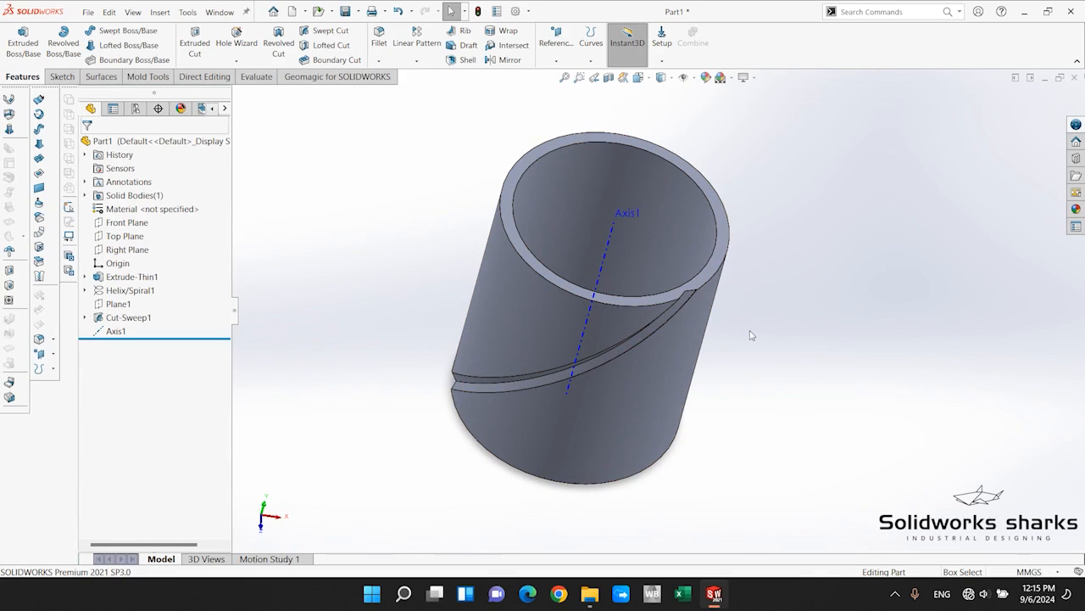
pyautogui.click(127, 317)
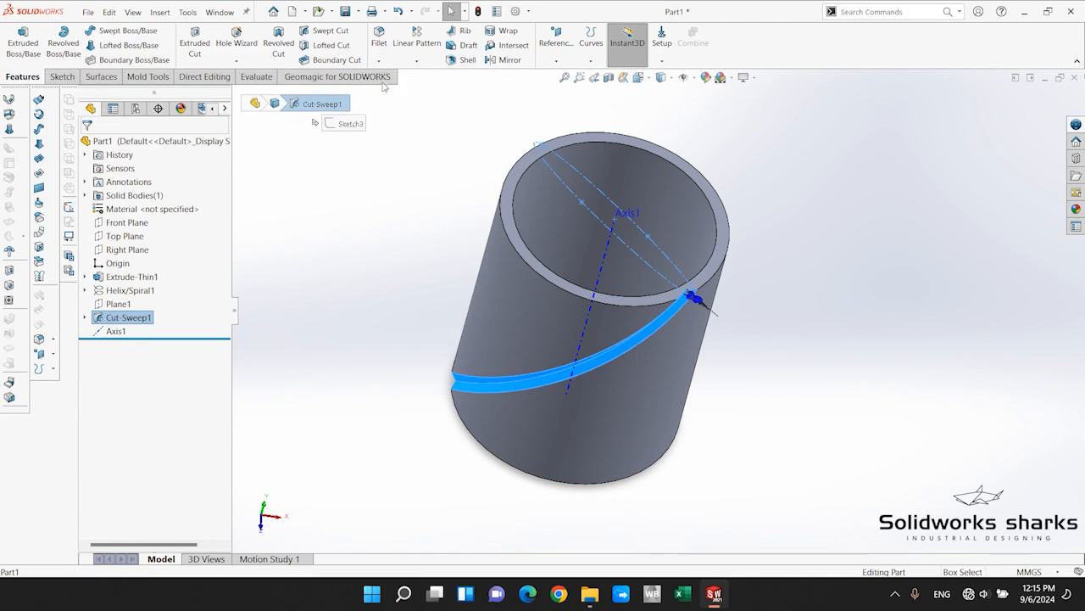
pyautogui.click(416, 61)
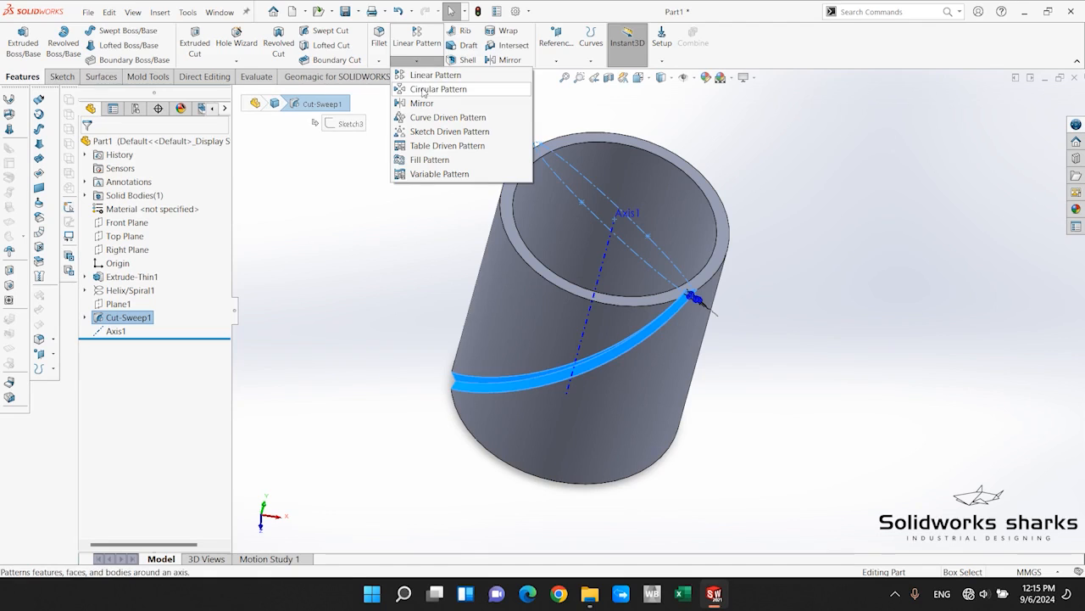
pyautogui.click(423, 89)
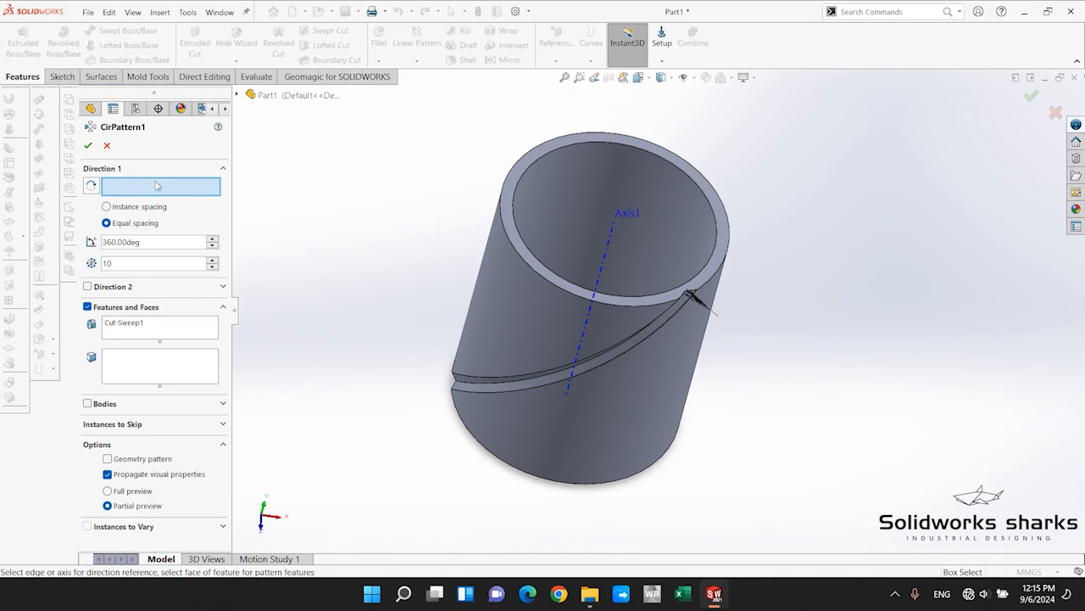
pyautogui.click(577, 147)
pyautogui.scroll(3, 636, 331)
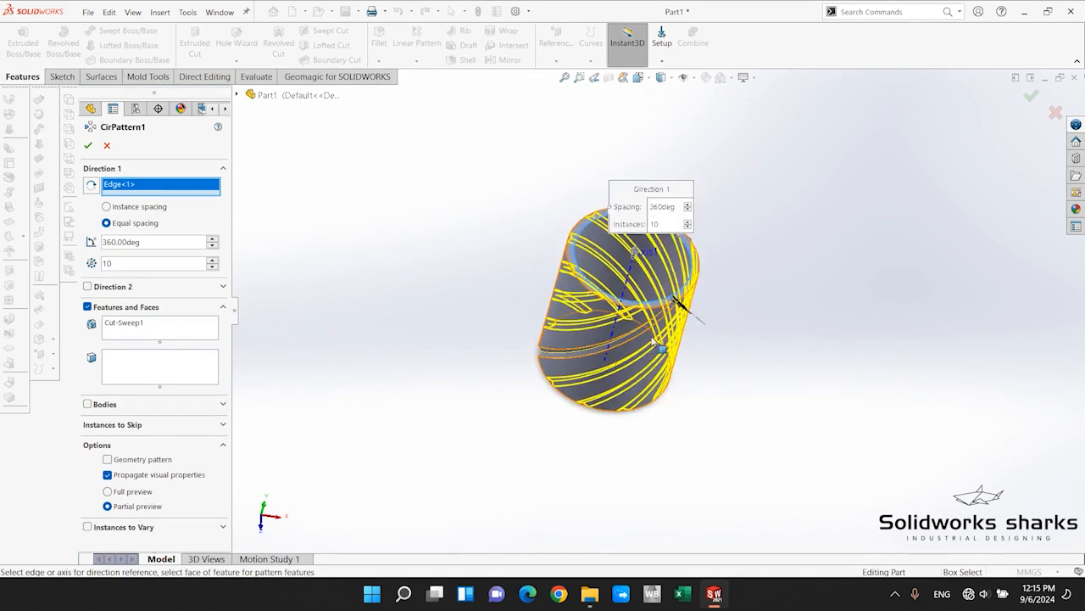
pyautogui.scroll(-2, 641, 329)
pyautogui.moveTo(641, 329); pyautogui.dragTo(546, 290, button='middle')
pyautogui.moveTo(525, 246); pyautogui.dragTo(651, 301, button='middle')
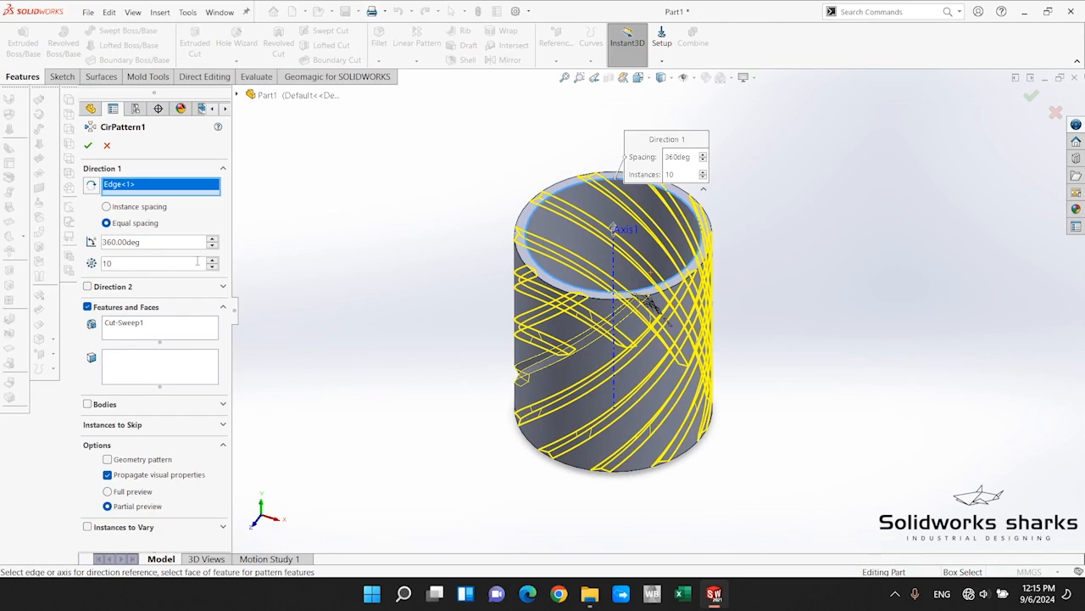
# Try 26 instances for the circular pattern and examine the groove spacing at the rim in the preview.
pyautogui.click(212, 260)
pyautogui.click(212, 261)
pyautogui.click(212, 260)
pyautogui.click(212, 261)
pyautogui.click(212, 260)
pyautogui.click(212, 260)
pyautogui.click(212, 260)
pyautogui.click(212, 261)
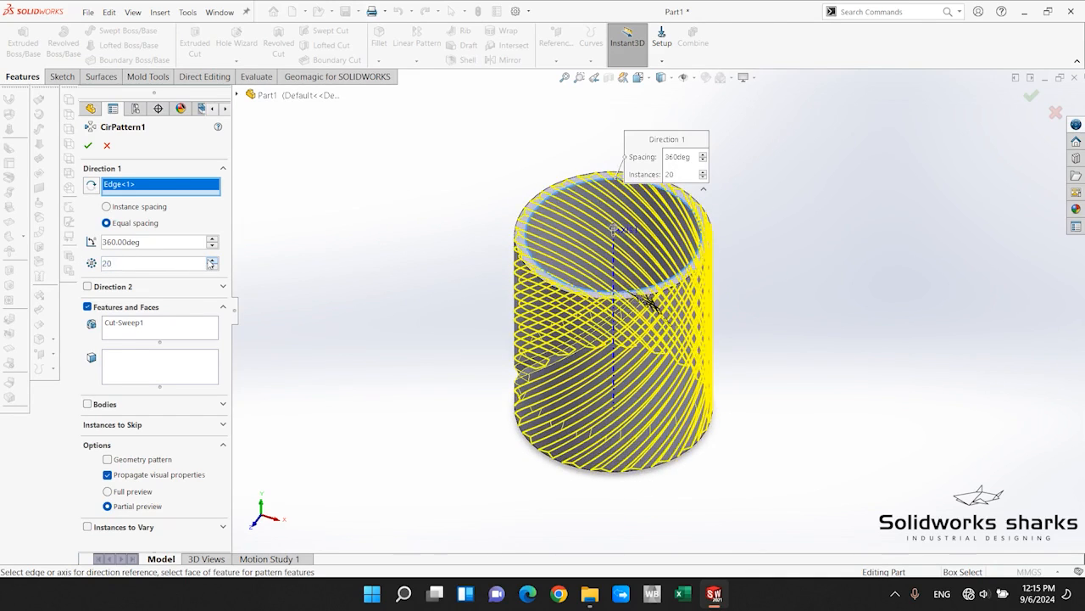
pyautogui.click(212, 260)
pyautogui.click(212, 260)
pyautogui.click(212, 261)
pyautogui.click(212, 261)
pyautogui.click(212, 260)
pyautogui.click(212, 260)
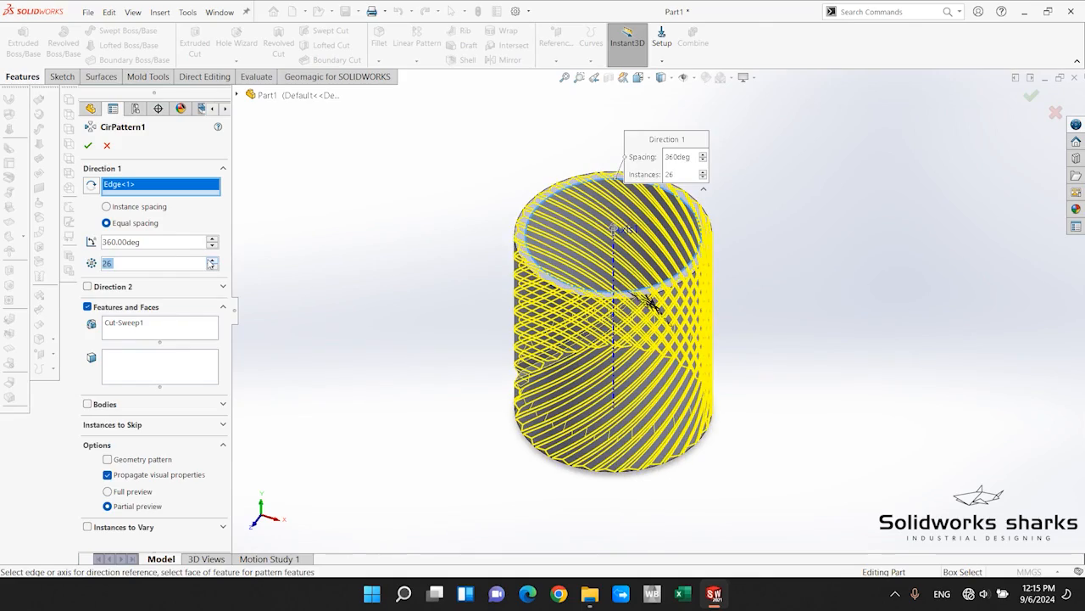
pyautogui.scroll(-5, 650, 302)
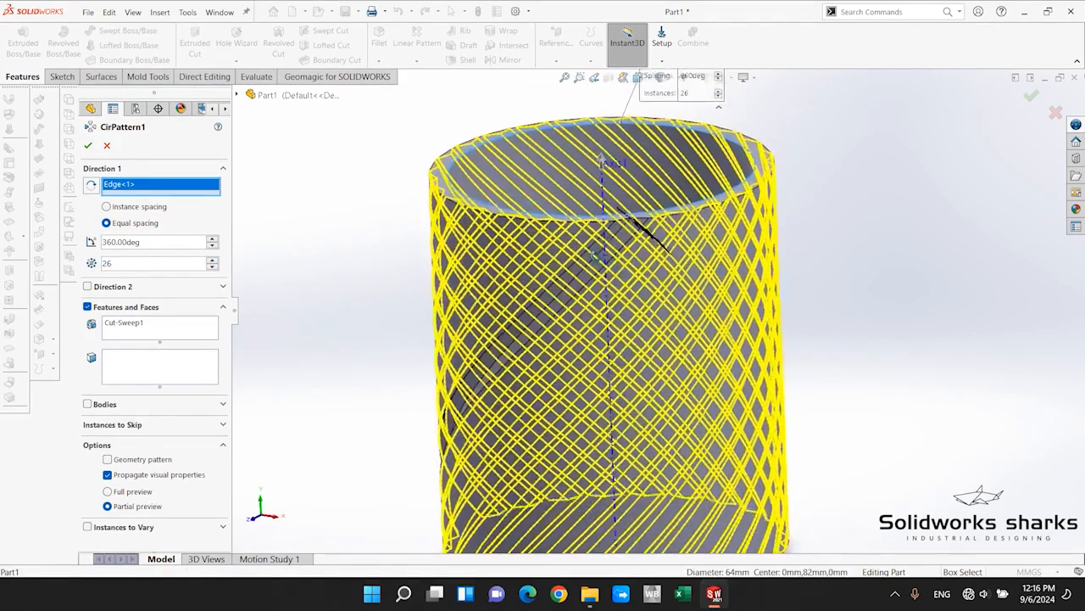
pyautogui.moveTo(596, 256); pyautogui.dragTo(686, 291, button='middle')
pyautogui.scroll(-8, 625, 230)
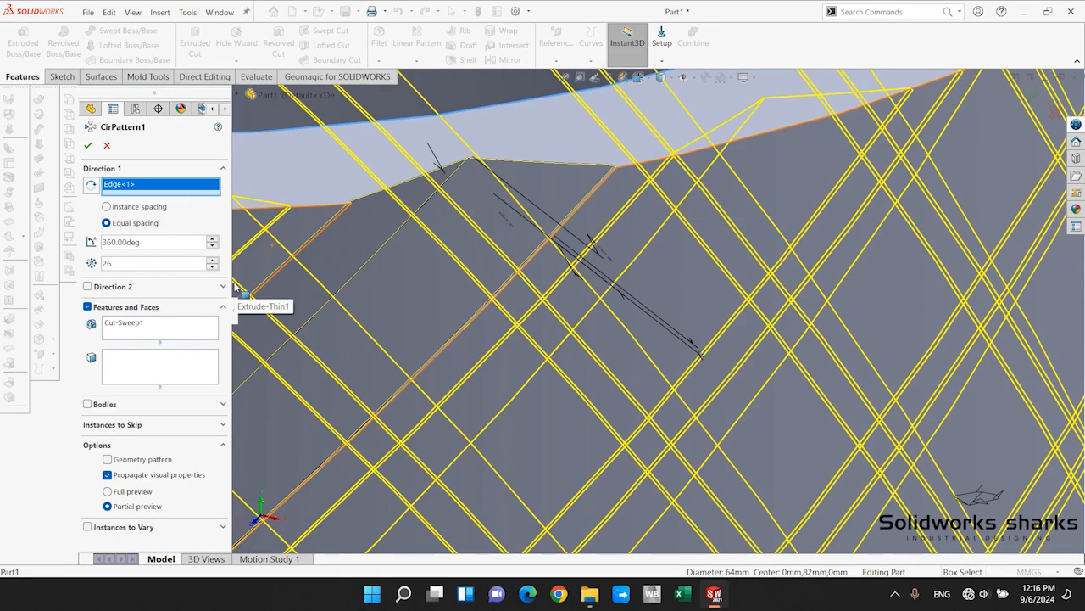
# Set the circular pattern to 32 instances and create the grooves around the whole cylinder.
pyautogui.press('f')
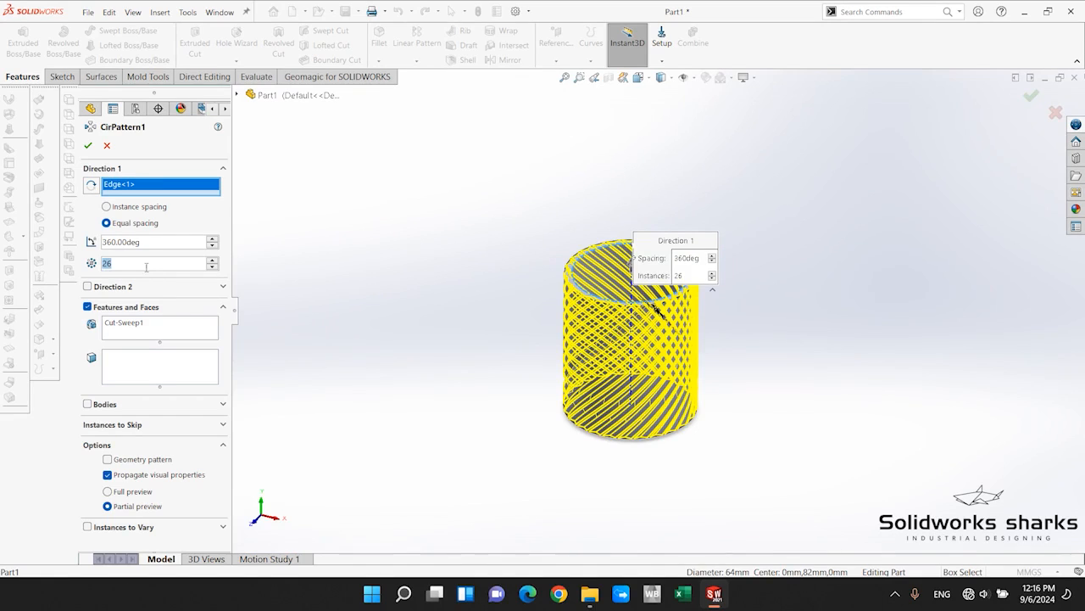
pyautogui.write('32')
pyautogui.press('Return')
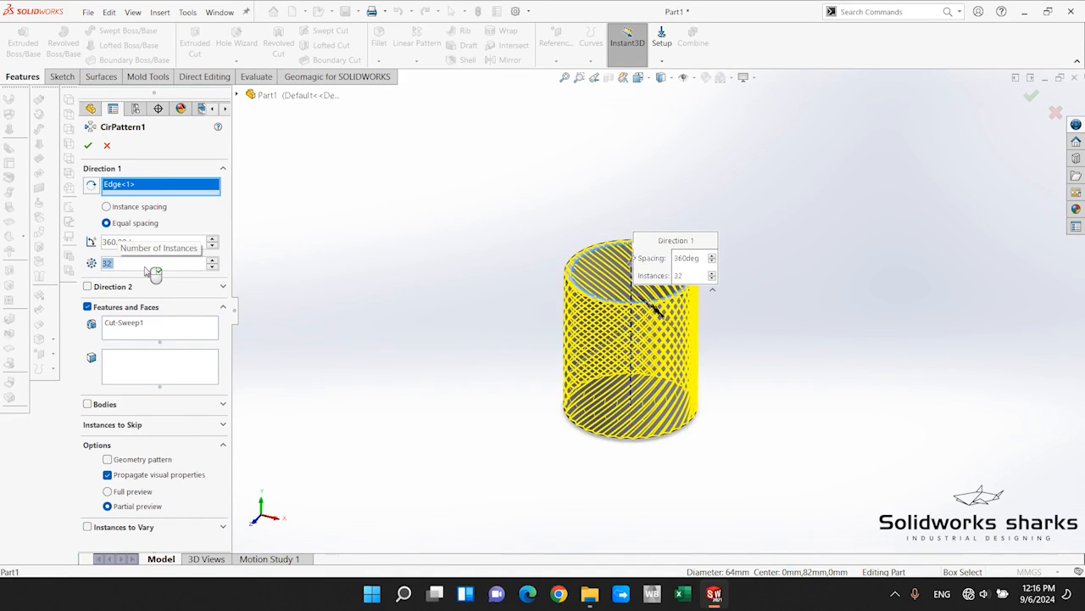
pyautogui.scroll(-5, 695, 366)
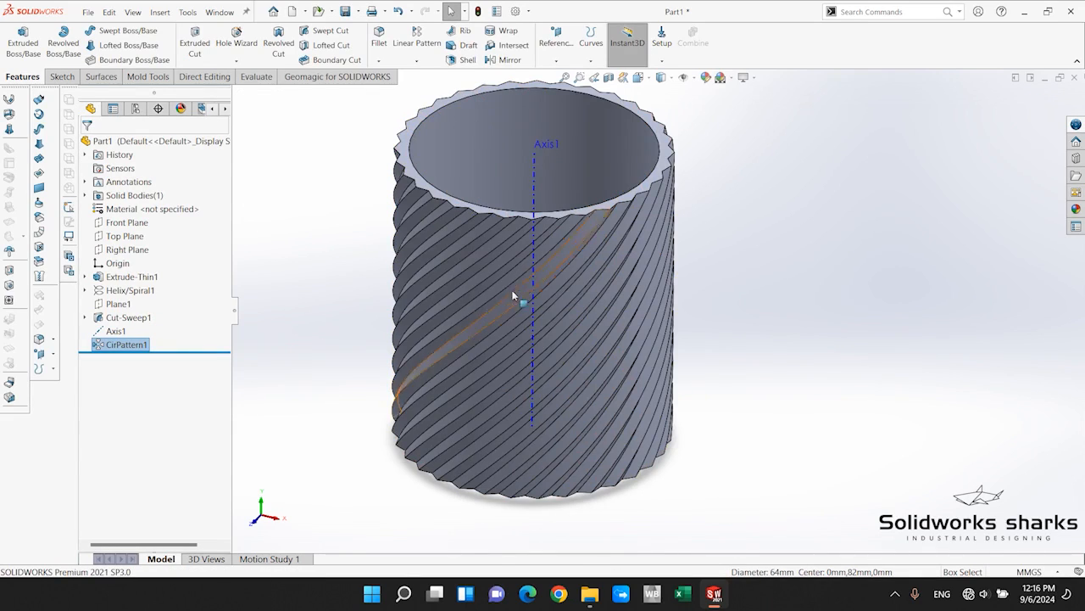
pyautogui.scroll(4, 595, 218)
pyautogui.scroll(-2, 595, 218)
pyautogui.moveTo(595, 218); pyautogui.dragTo(239, 498, button='middle')
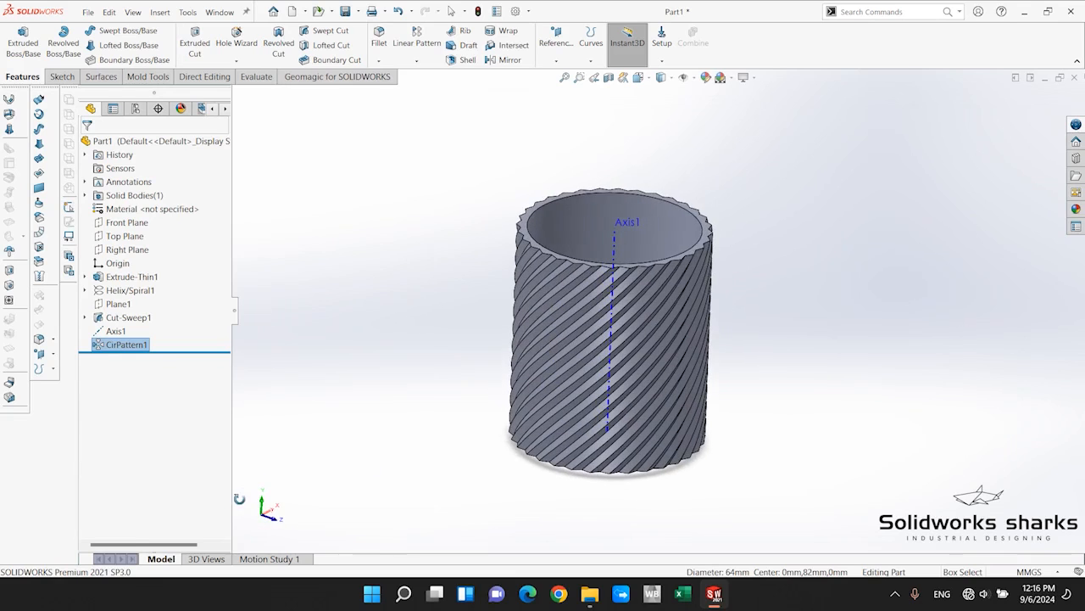
# Hide the reference axis running through the center of the grooved cylinder.
pyautogui.click(807, 262)
pyautogui.scroll(1, 711, 230)
pyautogui.scroll(-2, 709, 232)
pyautogui.scroll(1, 712, 380)
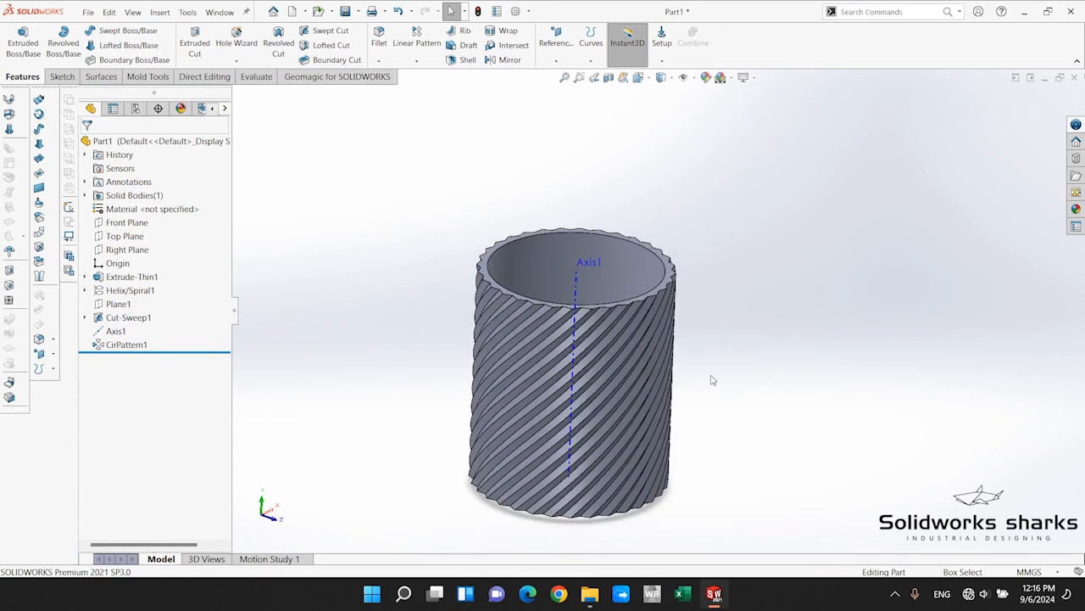
pyautogui.click(119, 331)
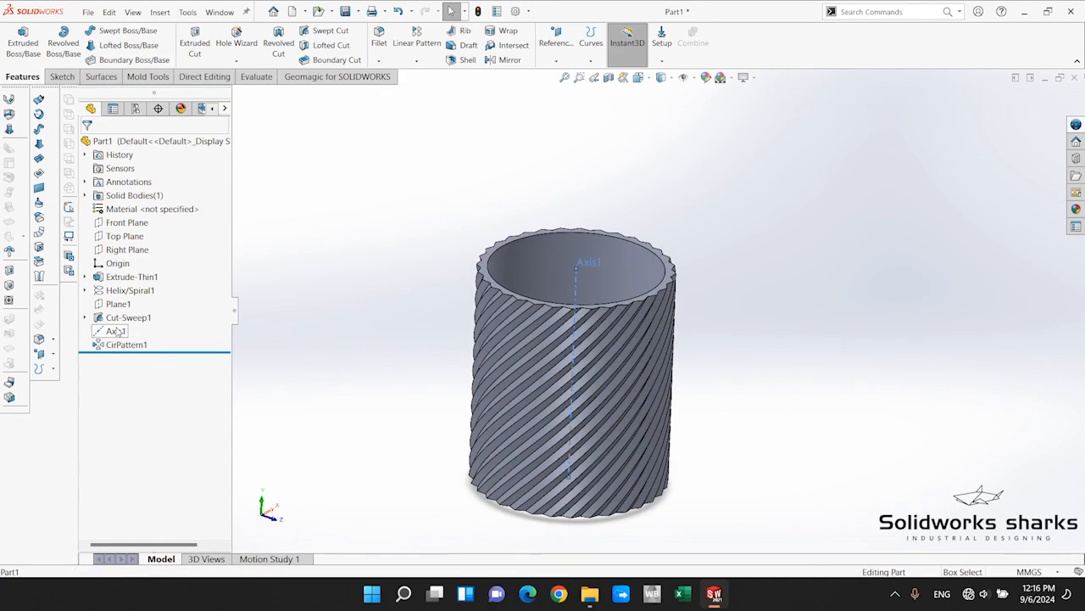
pyautogui.click(127, 309)
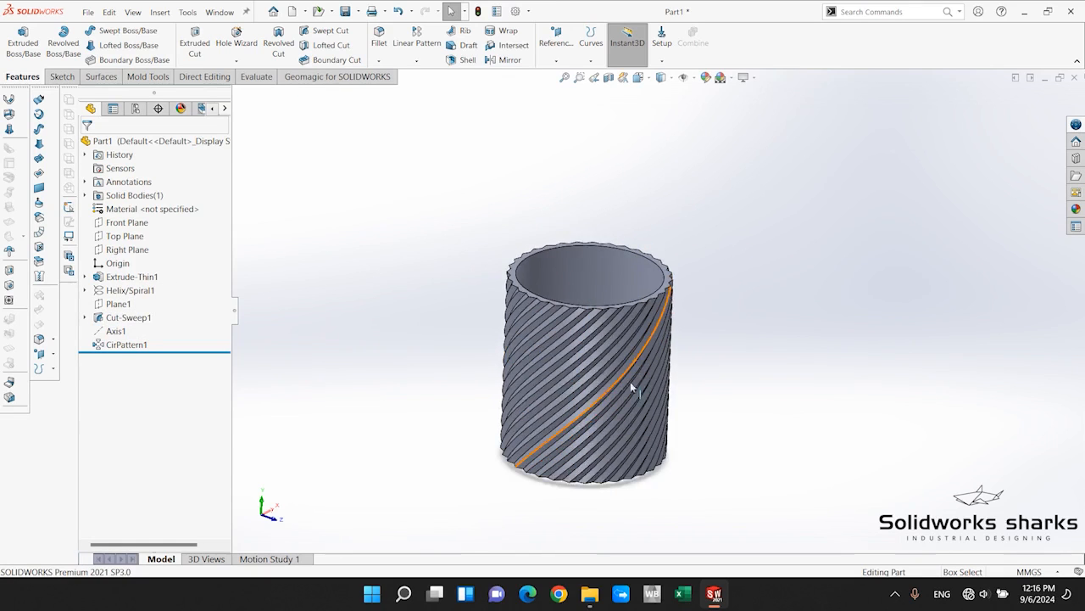
# Set up a mirror of the original swept-cut groove about the Front Plane.
pyautogui.click(126, 318)
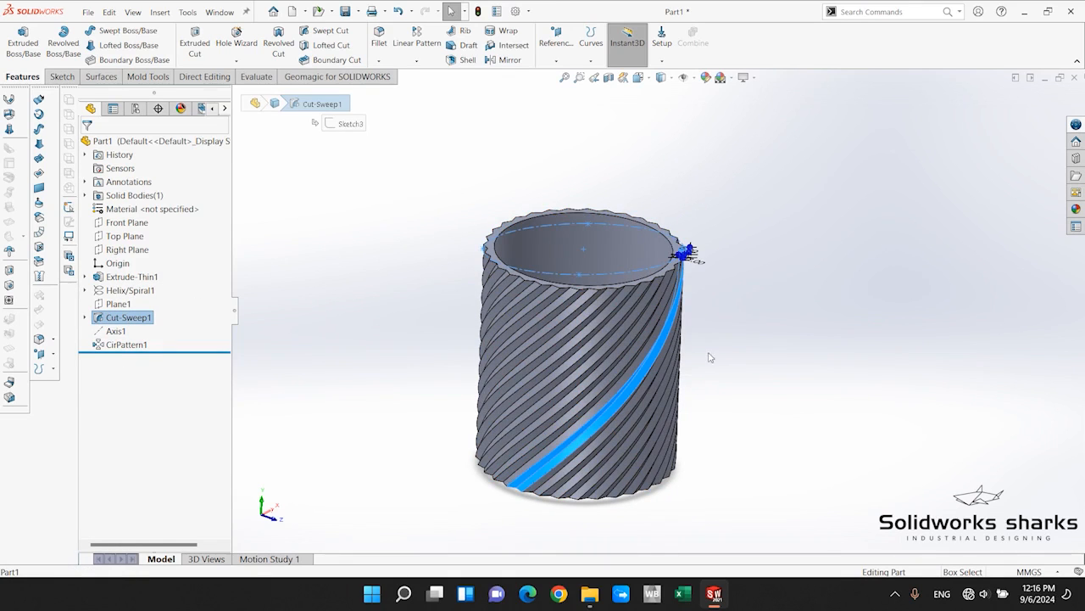
pyautogui.moveTo(726, 350); pyautogui.dragTo(597, 318, button='middle')
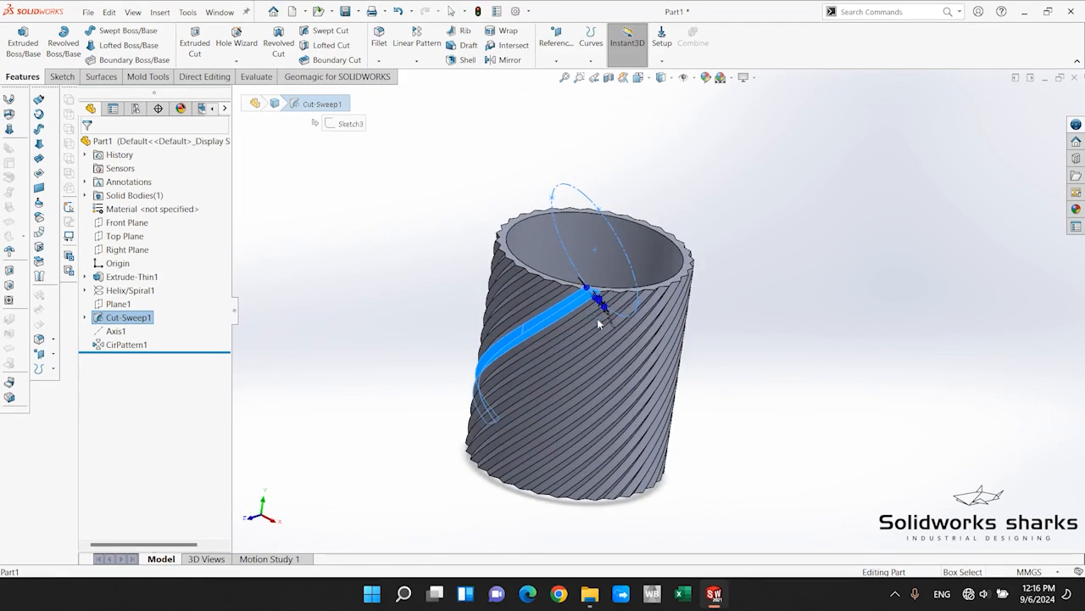
pyautogui.scroll(-2, 530, 294)
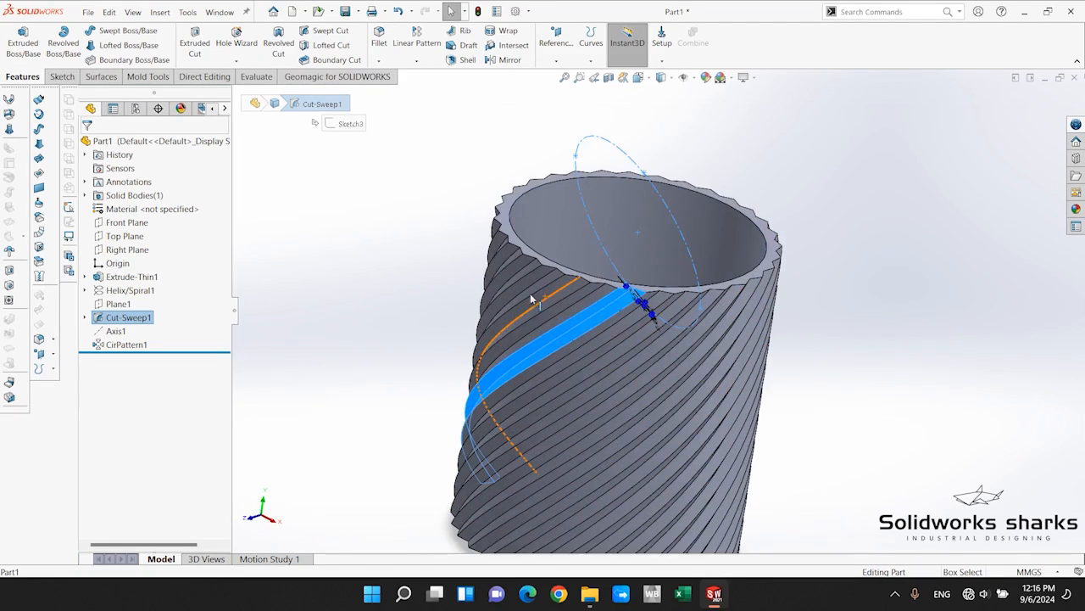
pyautogui.click(336, 315)
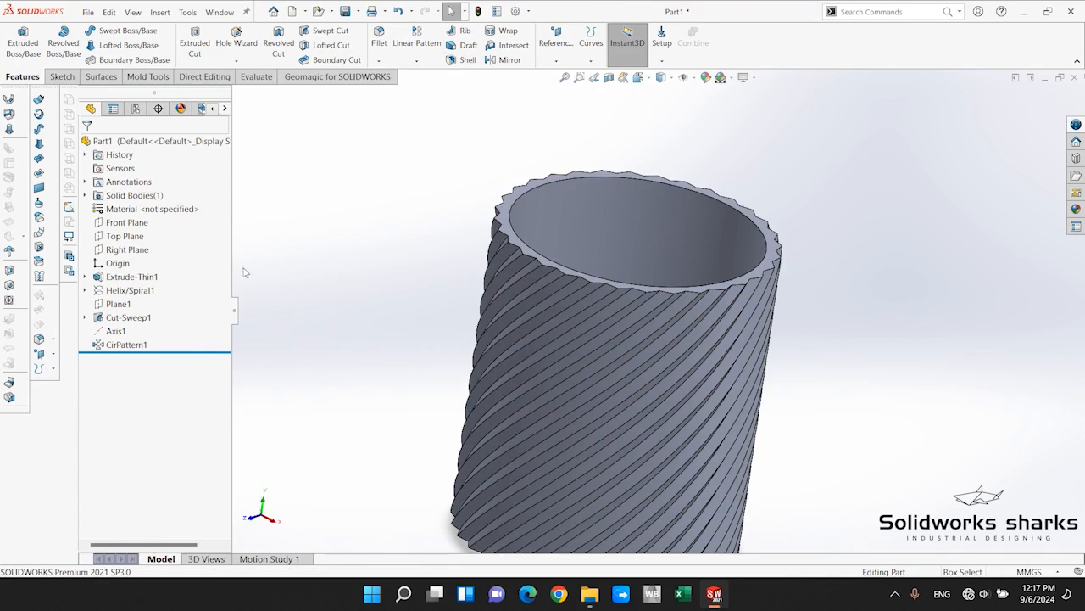
pyautogui.moveTo(119, 346)
pyautogui.click(125, 317)
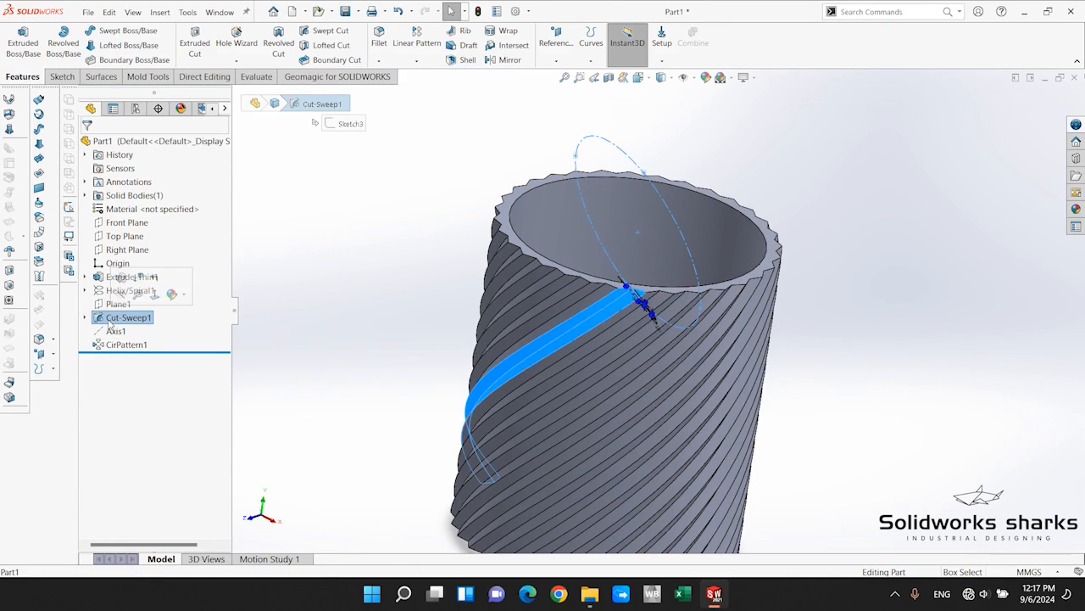
pyautogui.click(417, 61)
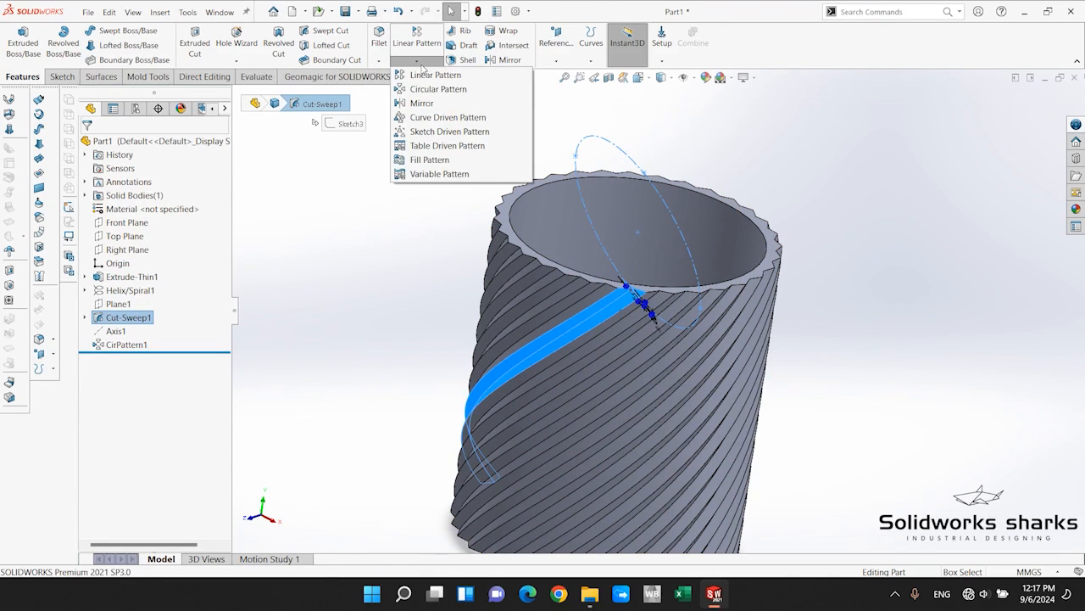
pyautogui.click(420, 102)
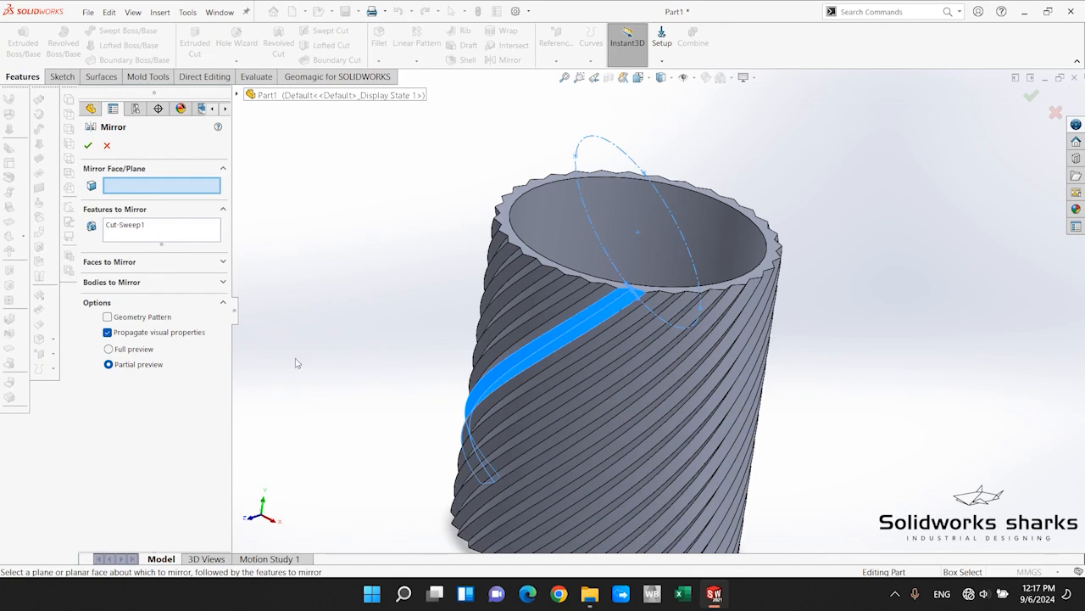
pyautogui.click(238, 95)
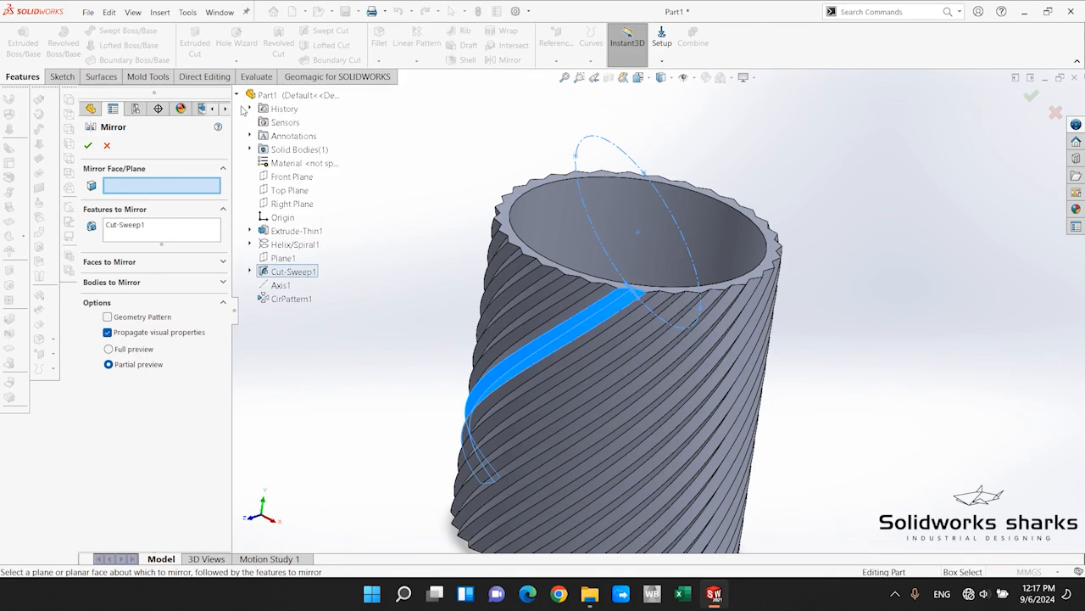
pyautogui.click(279, 177)
# Check the preview of the mirrored groove where it meets the original at the cylinder's base, and create the mirrored cut.
pyautogui.moveTo(544, 368); pyautogui.dragTo(528, 480, button='middle')
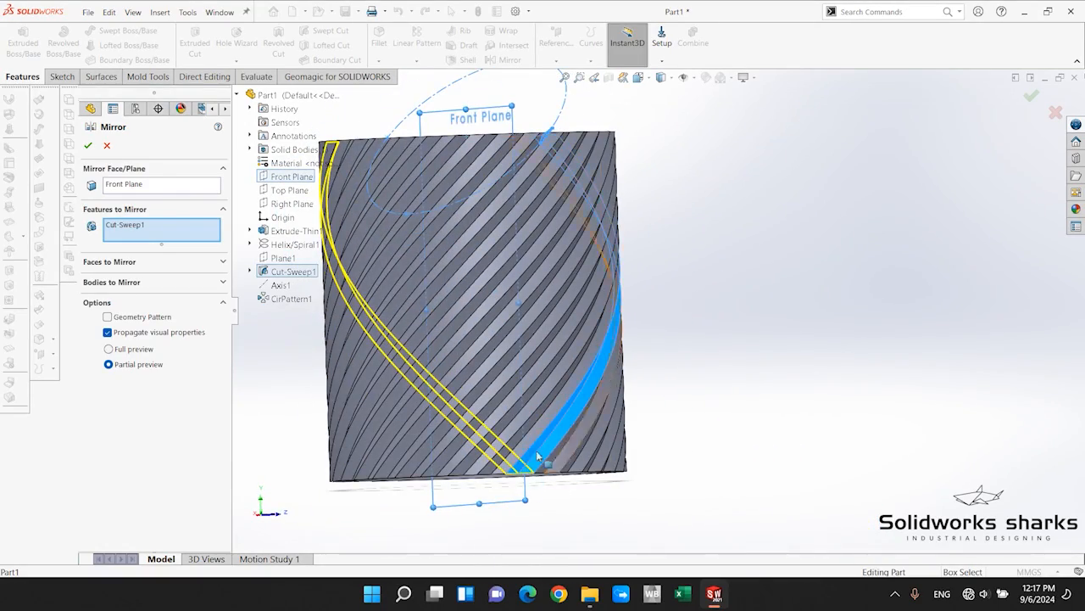
pyautogui.scroll(-5, 531, 468)
pyautogui.moveTo(507, 410); pyautogui.dragTo(543, 390, button='middle')
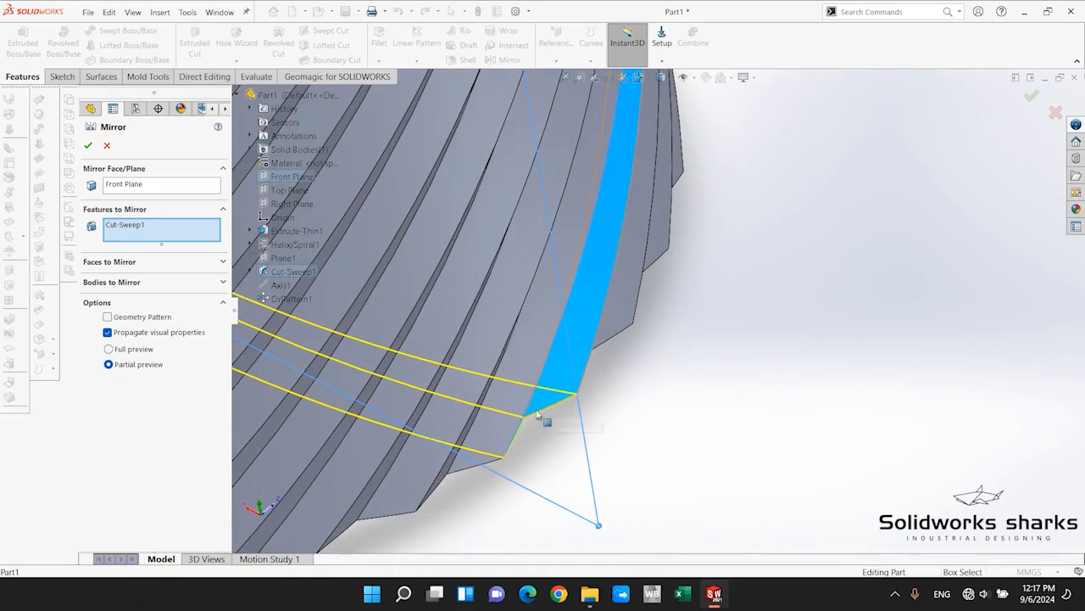
pyautogui.scroll(-2, 548, 425)
pyautogui.scroll(9, 549, 422)
pyautogui.scroll(-3, 635, 326)
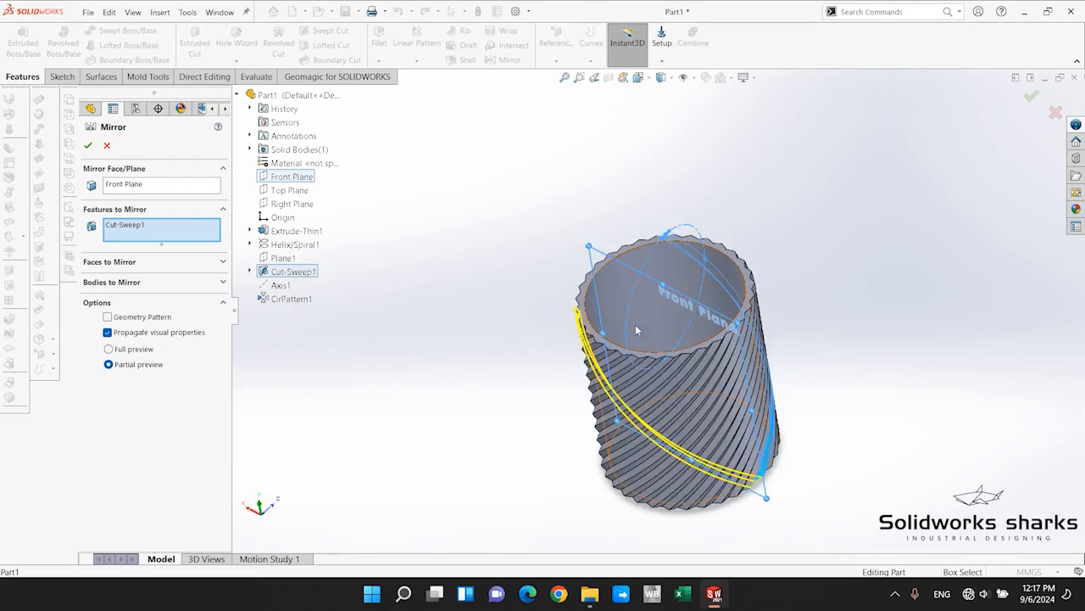
pyautogui.scroll(-2, 635, 329)
pyautogui.moveTo(635, 329); pyautogui.dragTo(594, 280, button='middle')
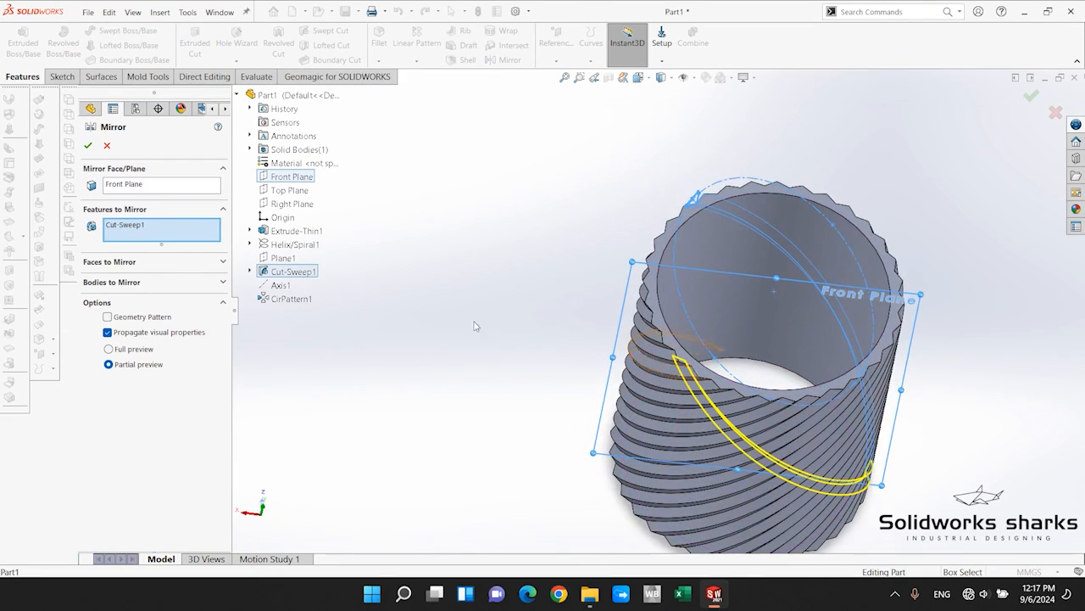
pyautogui.click(88, 144)
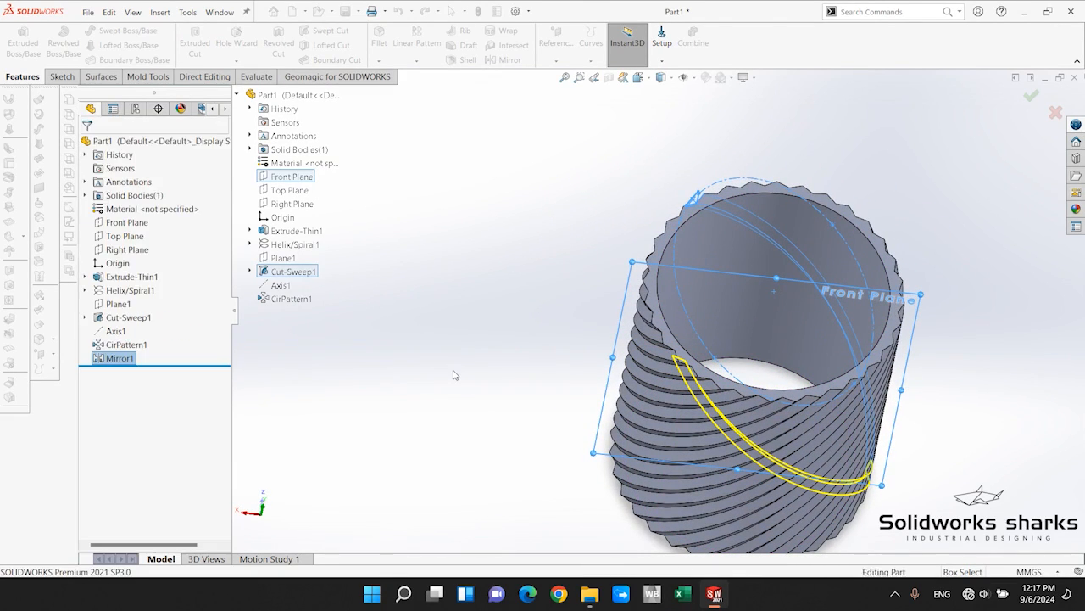
# Circular-pattern the mirrored groove around the cylinder's inner rim edge with 32 instances equally spaced over 360 degrees.
pyautogui.scroll(-2, 883, 413)
pyautogui.moveTo(731, 342); pyautogui.dragTo(679, 239, button='middle')
pyautogui.scroll(-6, 528, 216)
pyautogui.scroll(10, 619, 358)
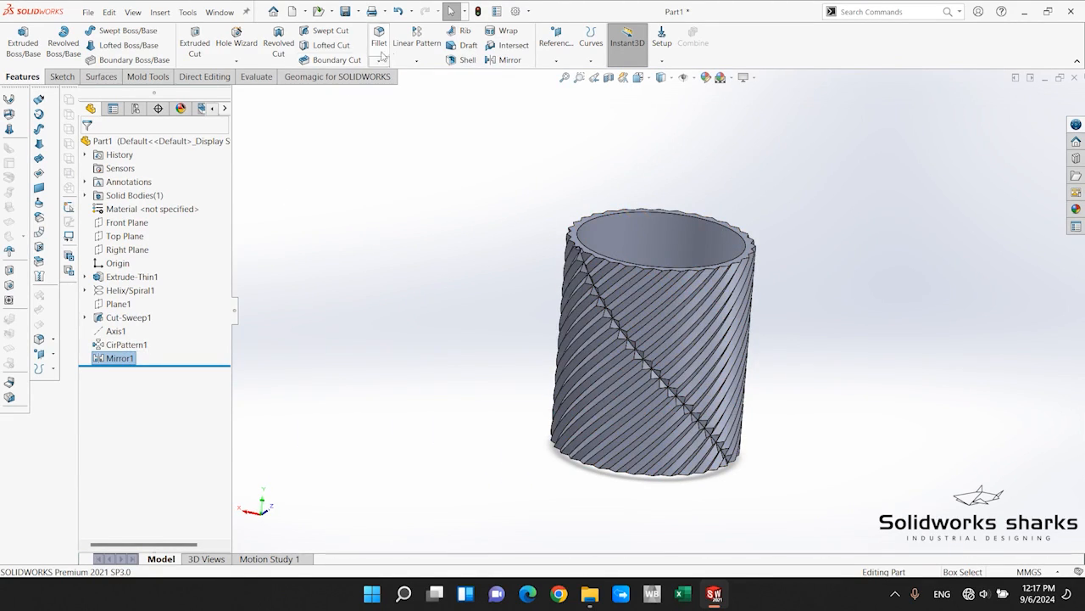
pyautogui.click(414, 61)
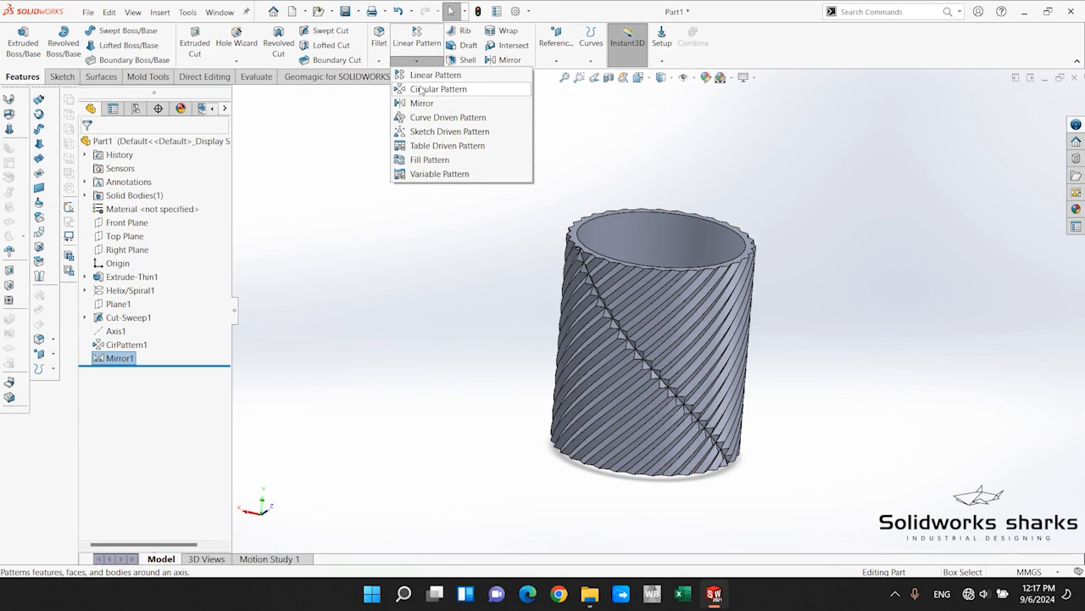
pyautogui.click(421, 90)
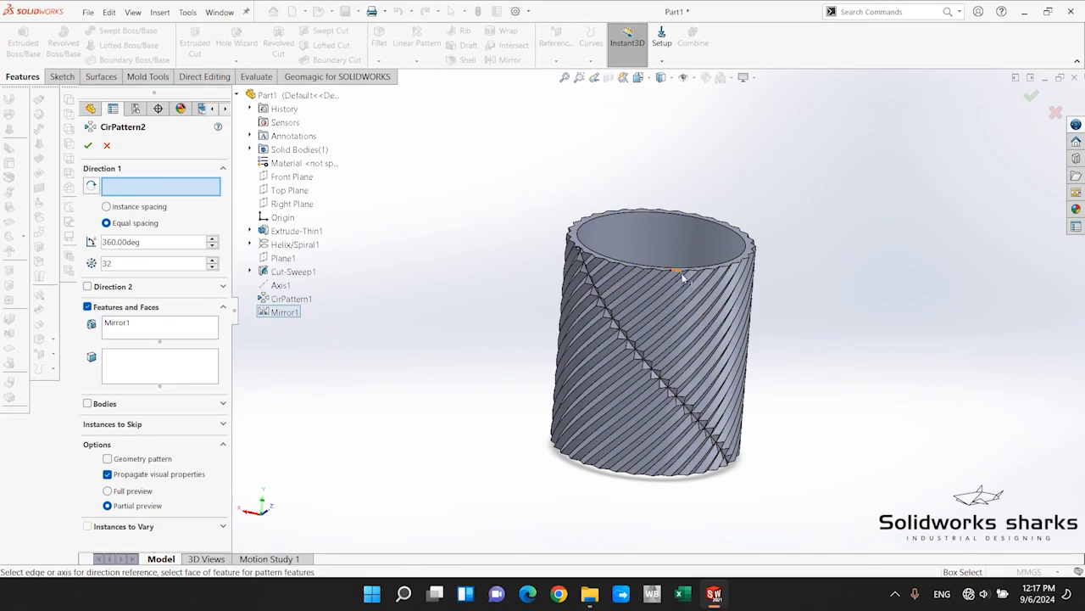
pyautogui.moveTo(737, 333); pyautogui.dragTo(736, 377, button='middle')
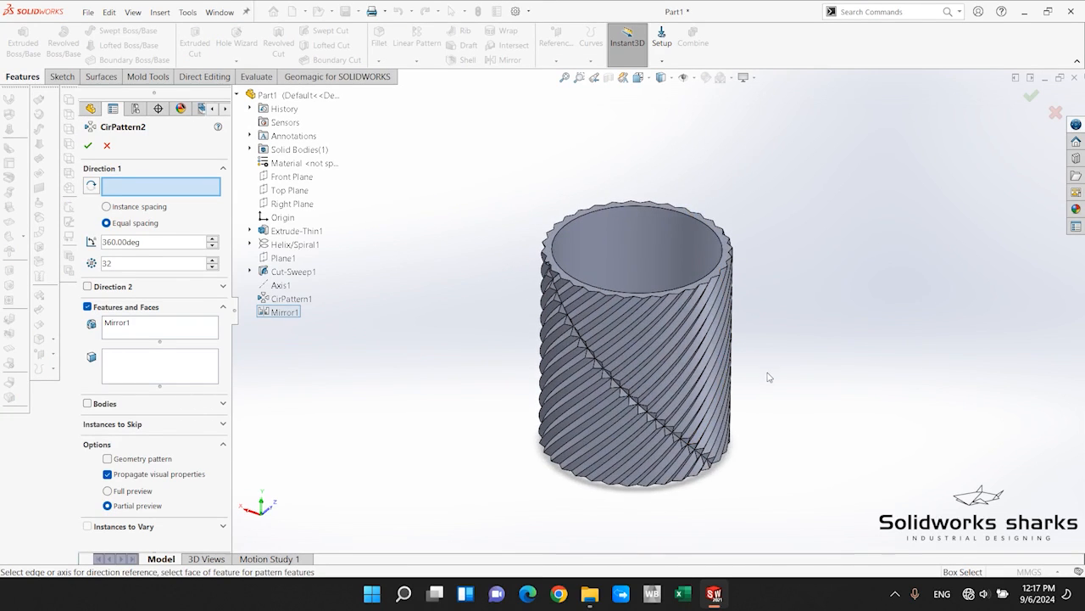
pyautogui.scroll(-3, 770, 377)
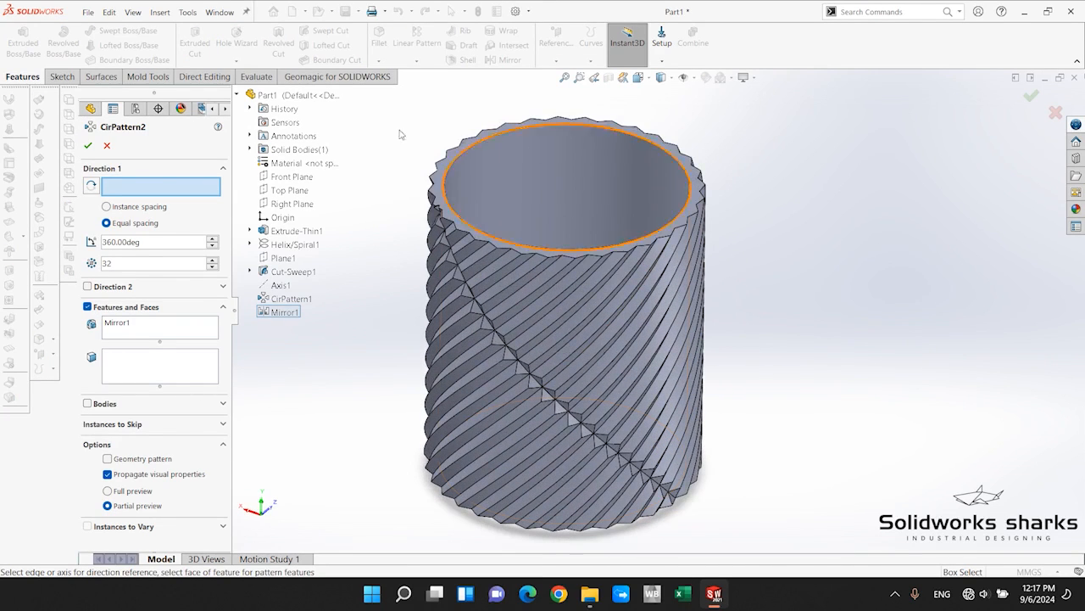
pyautogui.click(501, 141)
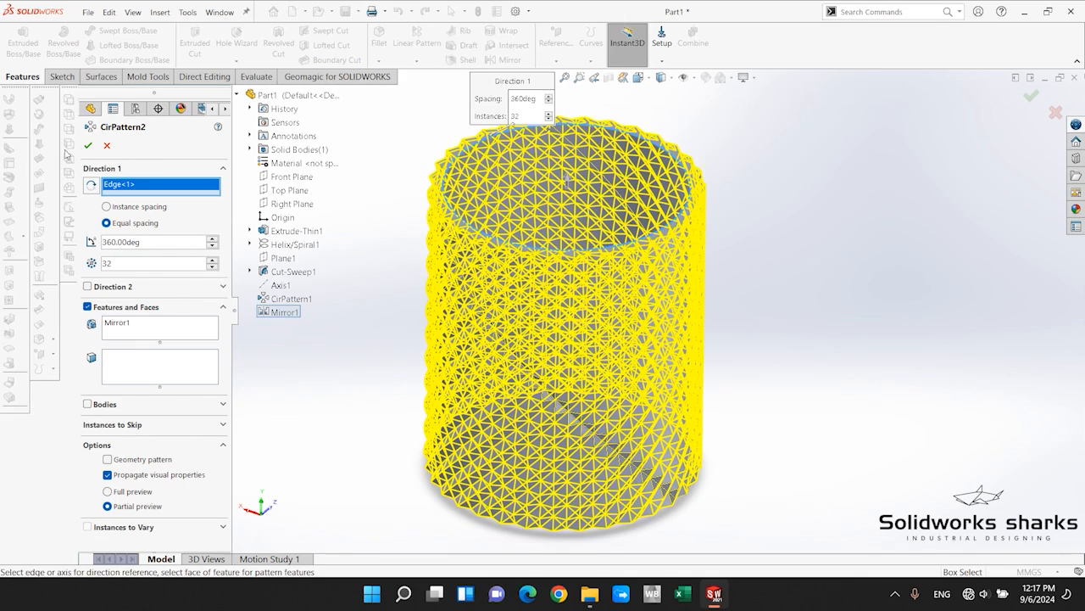
pyautogui.click(89, 145)
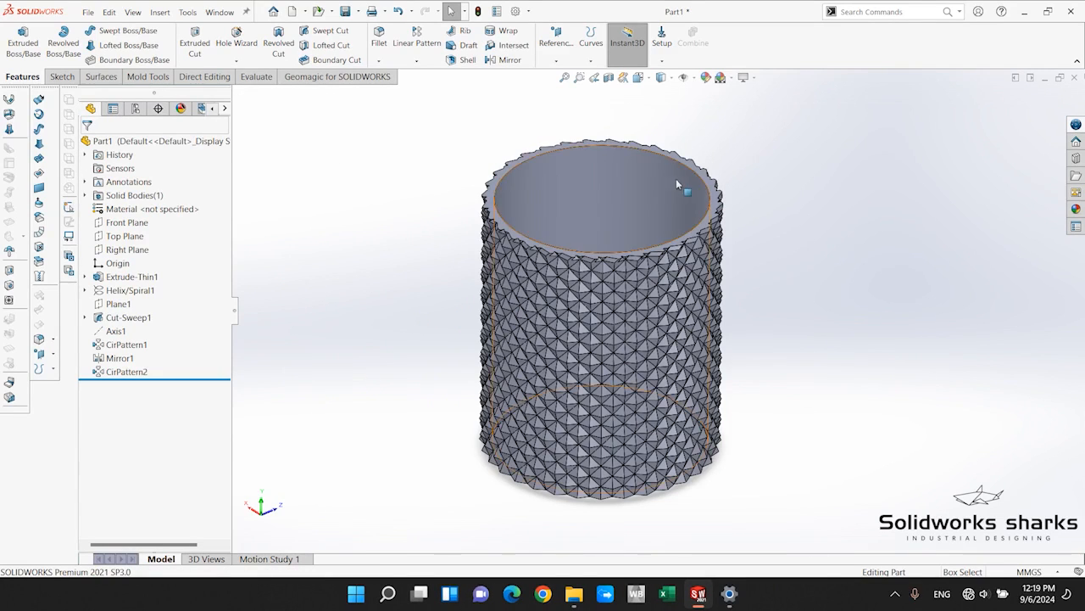
# Examine the crossed-groove diamond texture around the cylinder's outer wall and rim from several sides.
pyautogui.scroll(-1, 629, 208)
pyautogui.scroll(3, 626, 254)
pyautogui.scroll(-3, 624, 294)
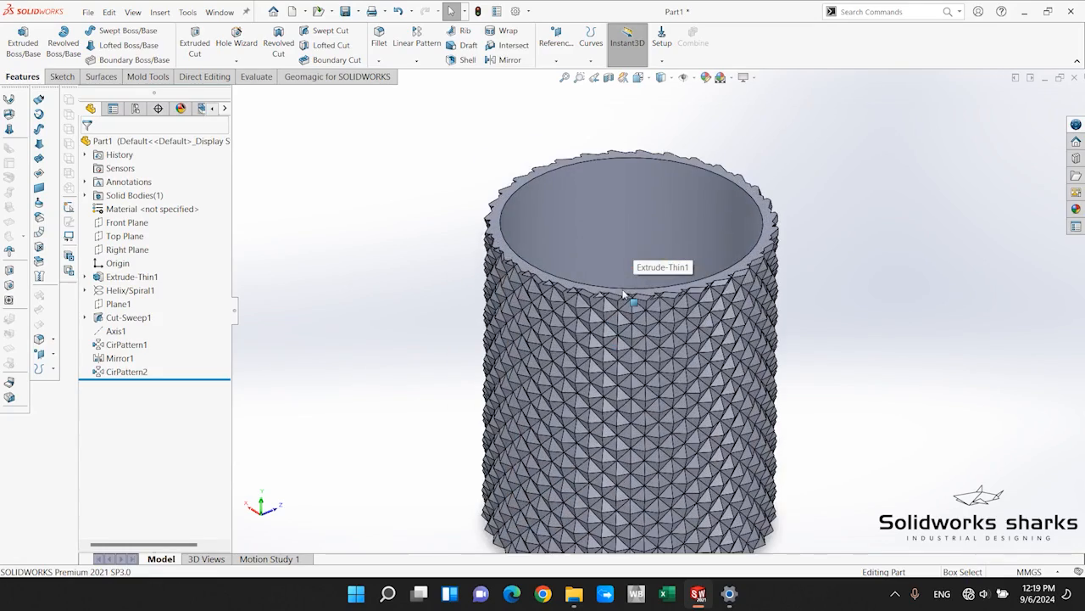
pyautogui.moveTo(805, 350)
pyautogui.mouseDown(button='middle')
pyautogui.moveTo(804, 365)
pyautogui.moveTo(797, 346)
pyautogui.mouseUp(button='middle')
pyautogui.scroll(3, 746, 390)
pyautogui.scroll(-3, 689, 370)
pyautogui.moveTo(682, 370); pyautogui.dragTo(433, 373, button='middle')
pyautogui.scroll(-5, 625, 246)
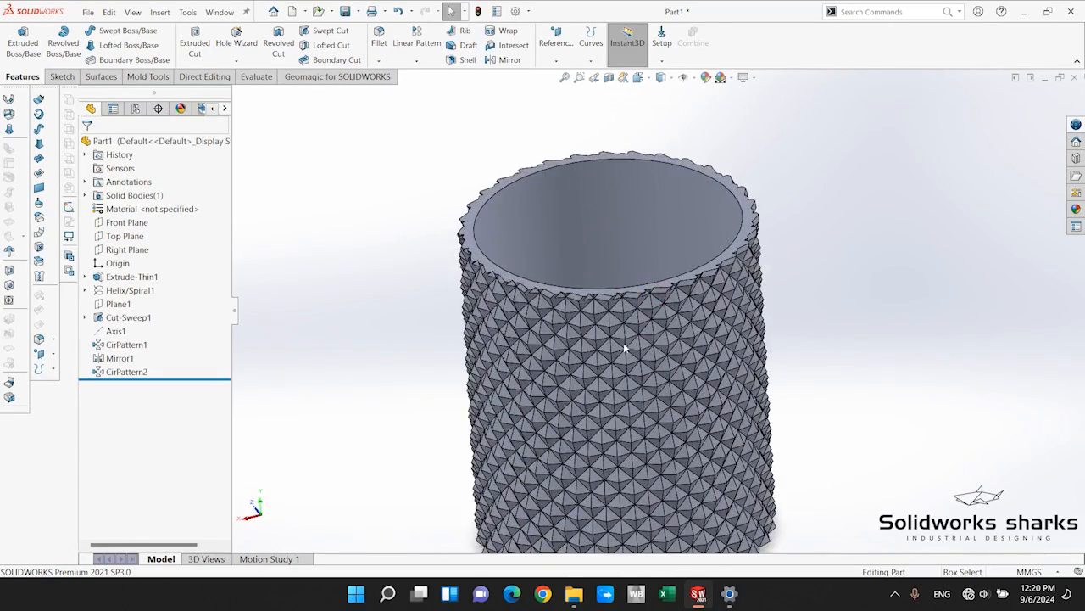
pyautogui.scroll(5, 596, 343)
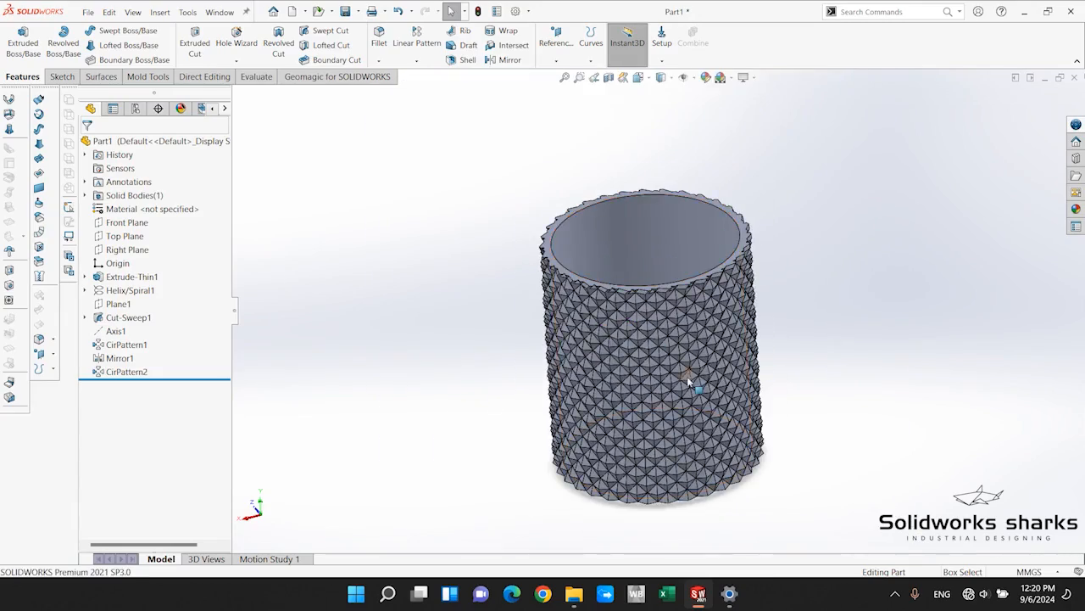
pyautogui.scroll(-5, 634, 307)
pyautogui.scroll(-3, 635, 307)
pyautogui.scroll(6, 645, 280)
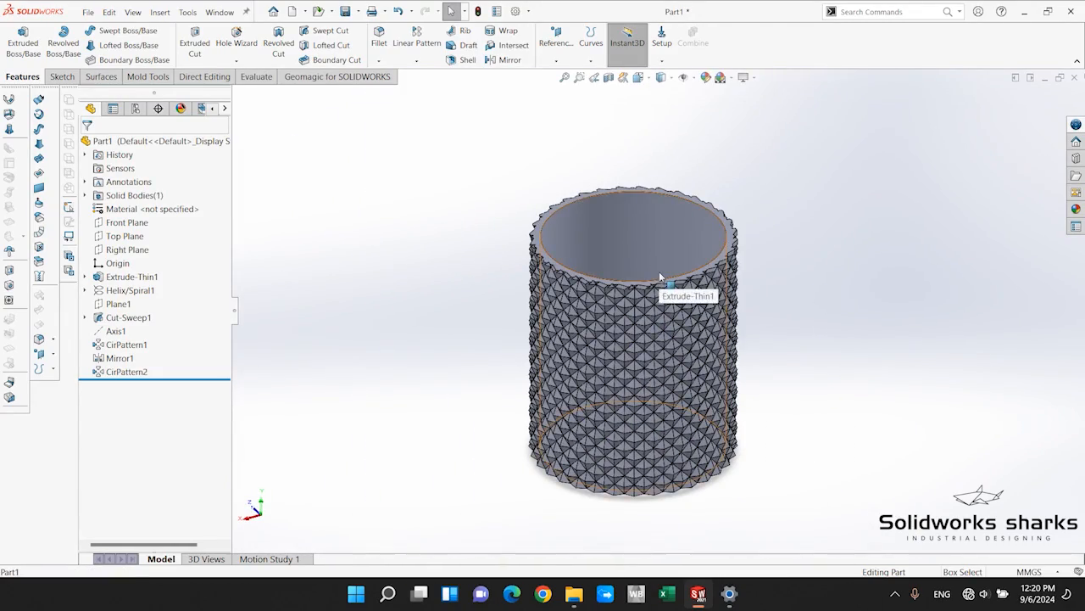
# Start a new sketch on the Front Plane with the whole cylinder in view.
pyautogui.scroll(-2, 676, 192)
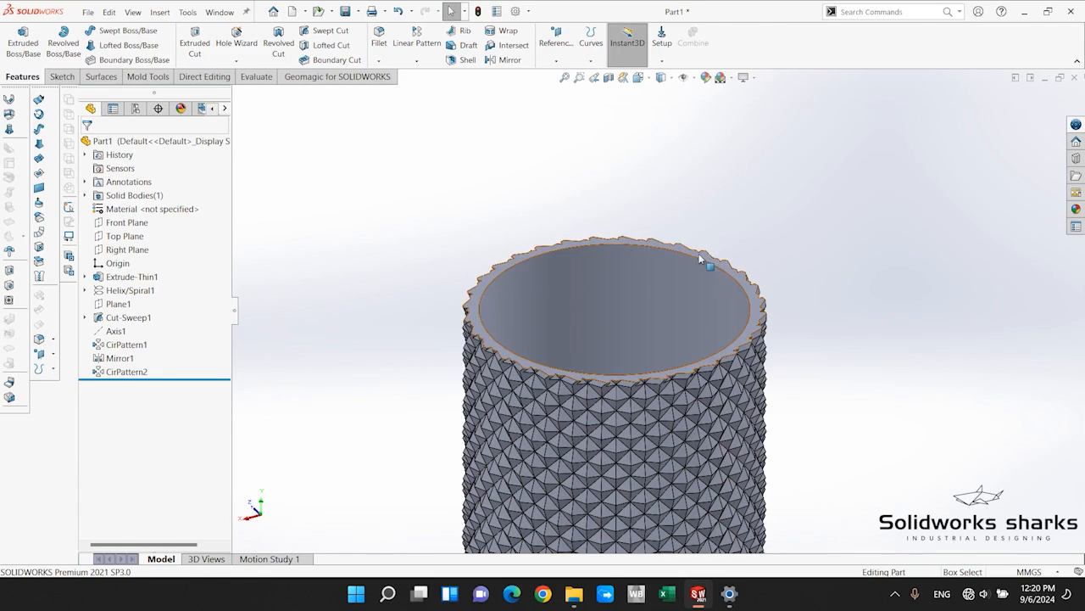
pyautogui.click(120, 225)
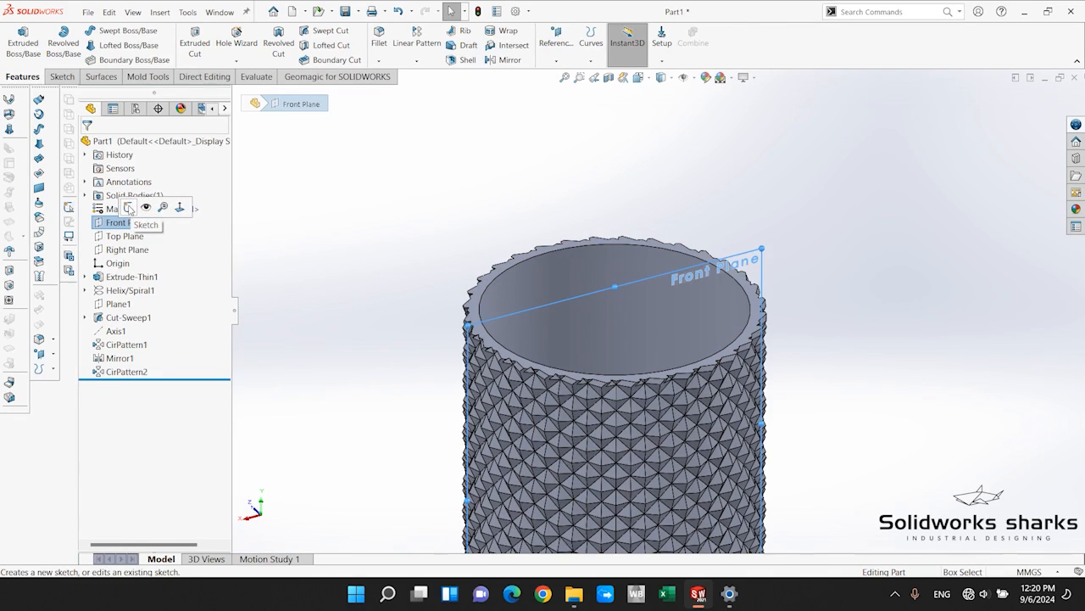
pyautogui.click(128, 208)
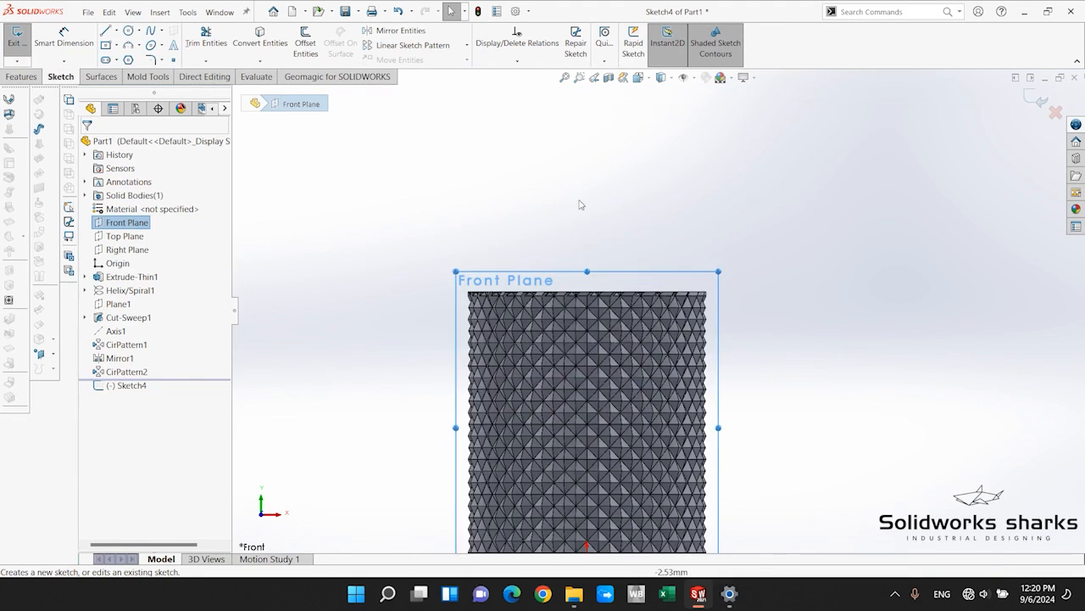
pyautogui.scroll(-2, 581, 205)
pyautogui.click(582, 205)
pyautogui.scroll(5, 733, 481)
pyautogui.scroll(-1, 732, 481)
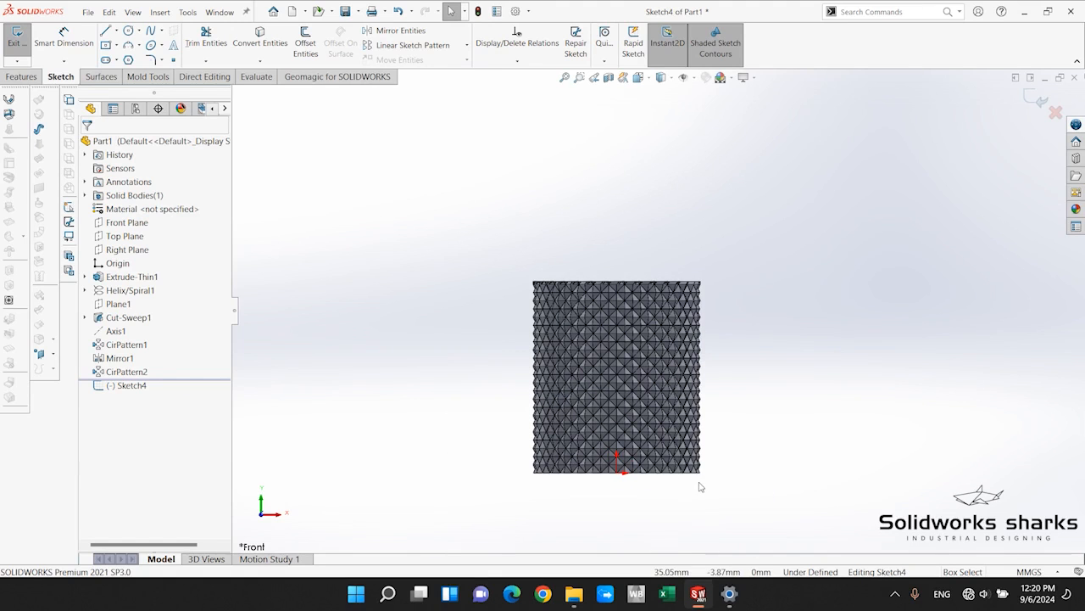
# Draw a vertical centerline from the origin up through the cylinder to well above its rim.
pyautogui.click(116, 32)
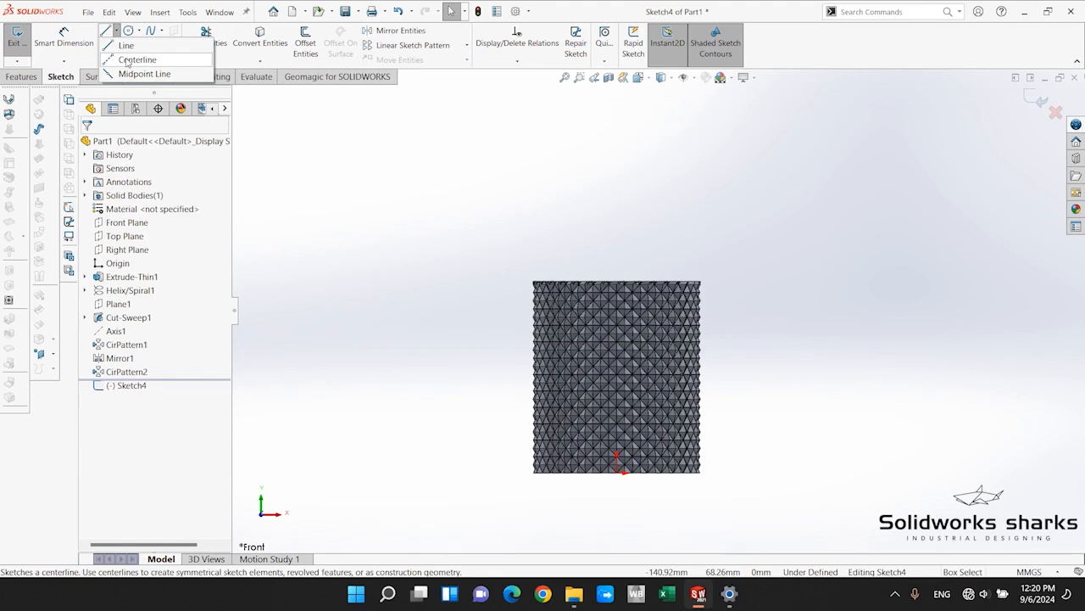
pyautogui.click(127, 60)
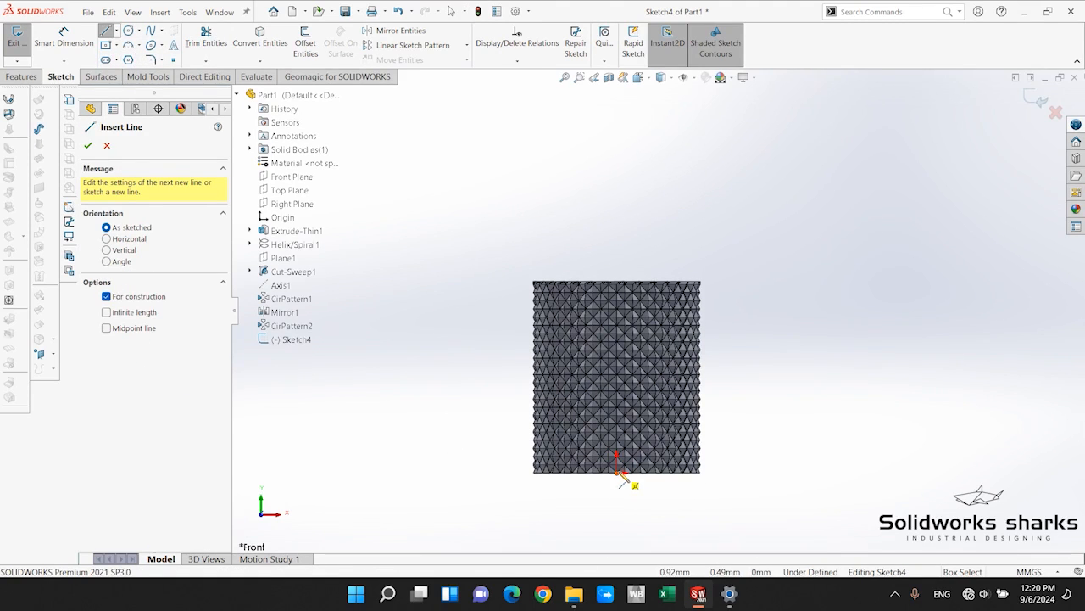
pyautogui.click(617, 472)
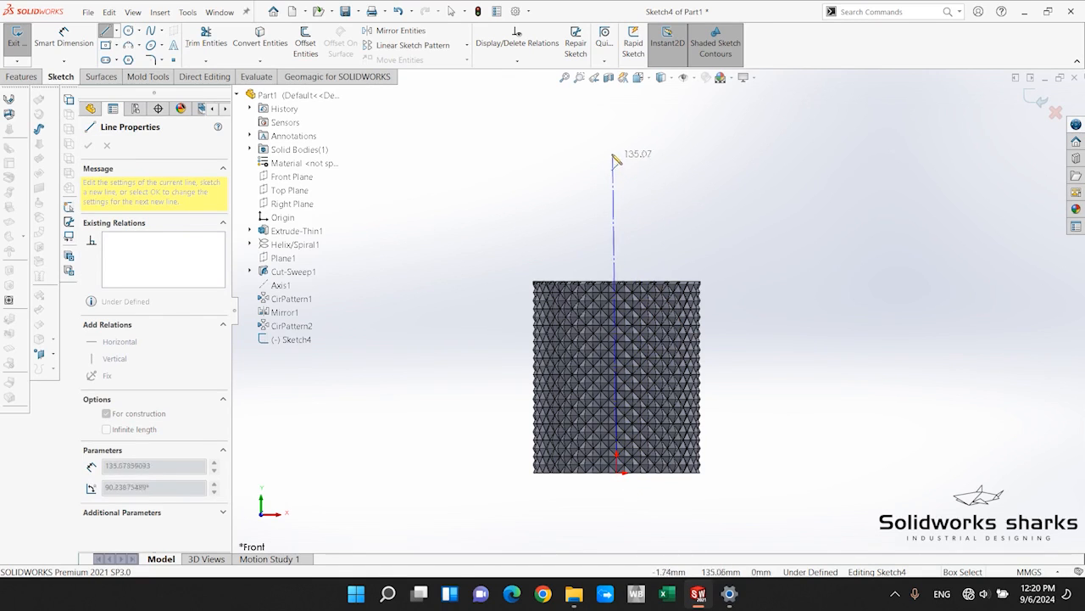
pyautogui.click(618, 129)
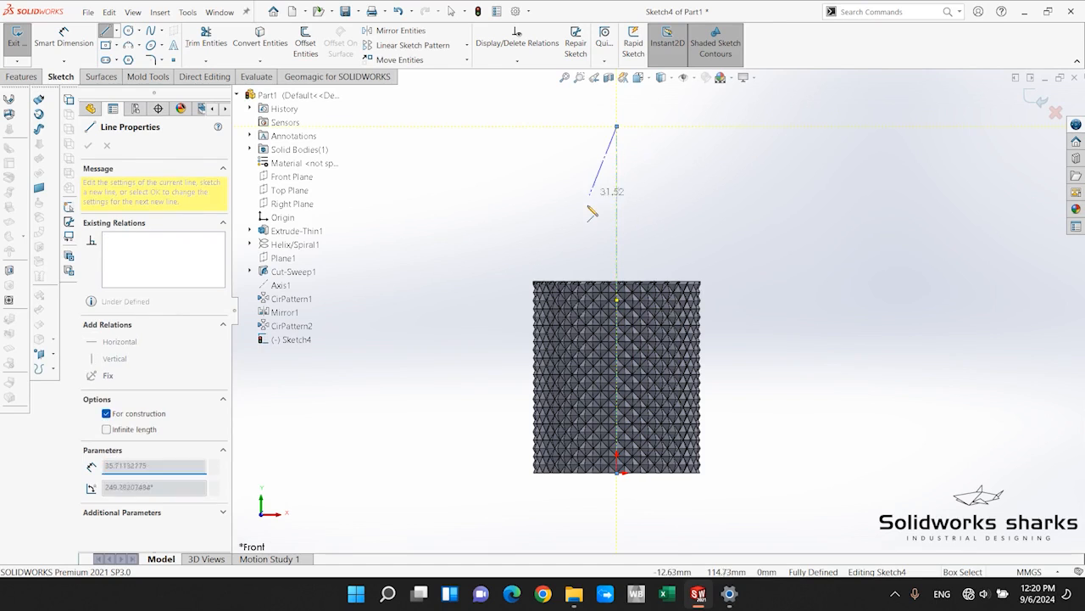
# Above the rim, left of the centerline, draw connected lines: about 7 mm horizontal, 29 mm slanting up toward the axis, and 42 mm leaning away.
pyautogui.press('Escape')
pyautogui.press('f')
pyautogui.scroll(-5, 631, 206)
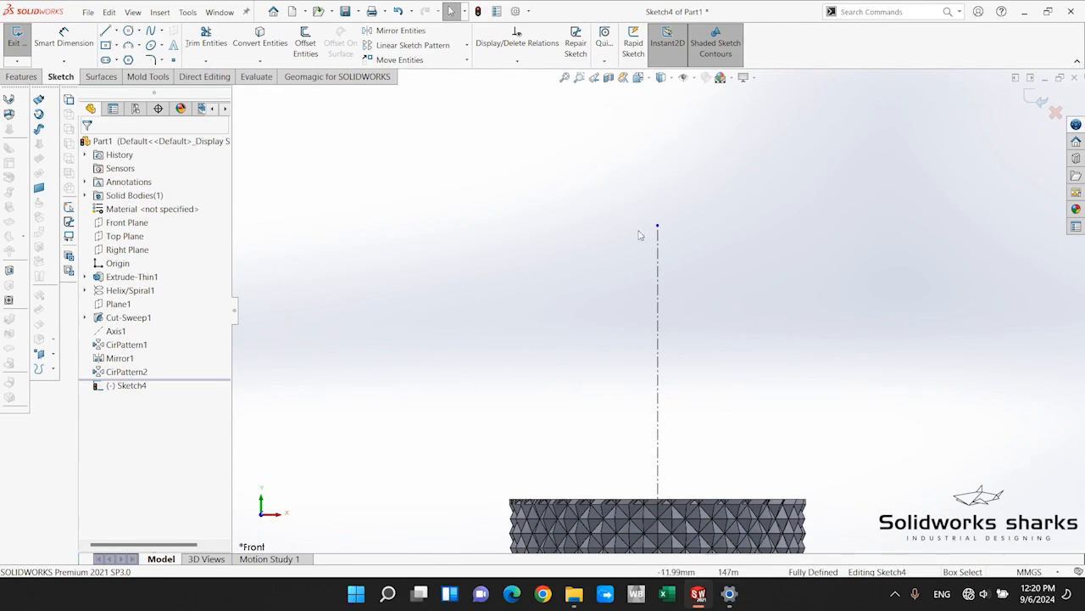
pyautogui.scroll(3, 664, 349)
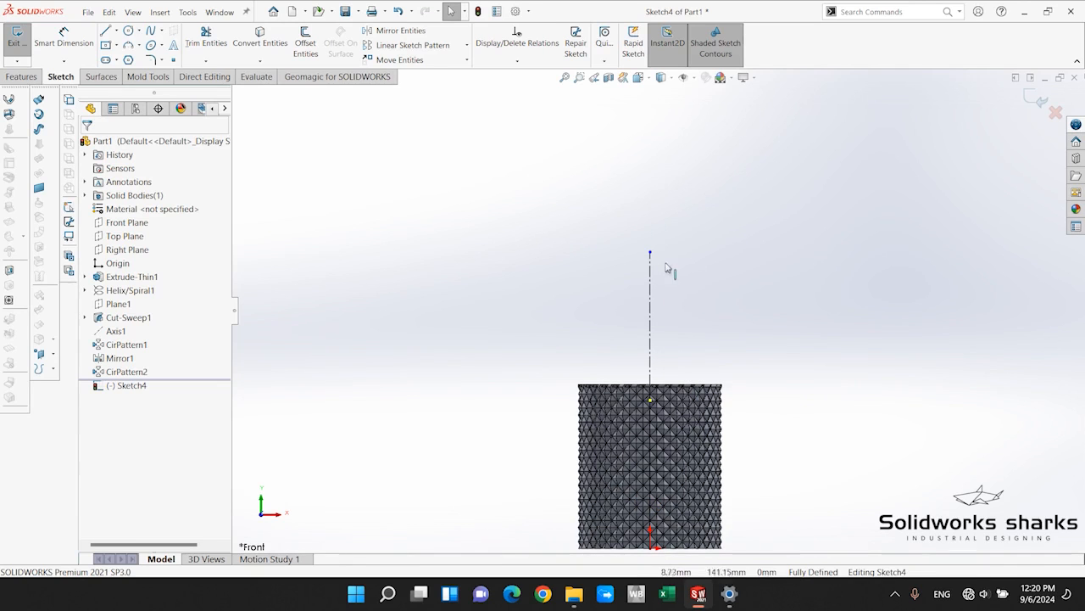
pyautogui.scroll(-6, 646, 331)
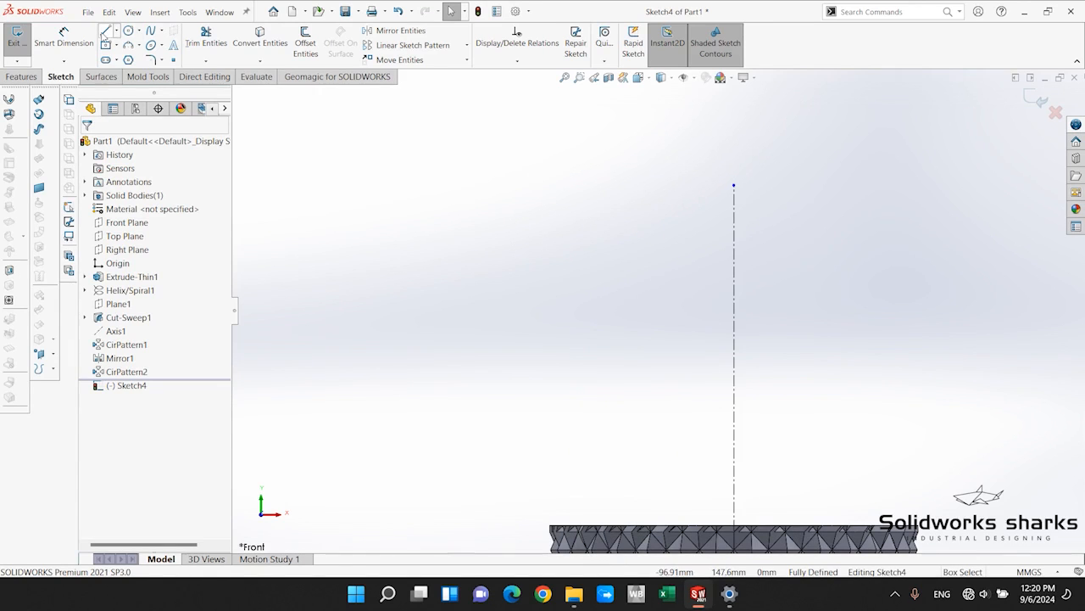
pyautogui.click(105, 31)
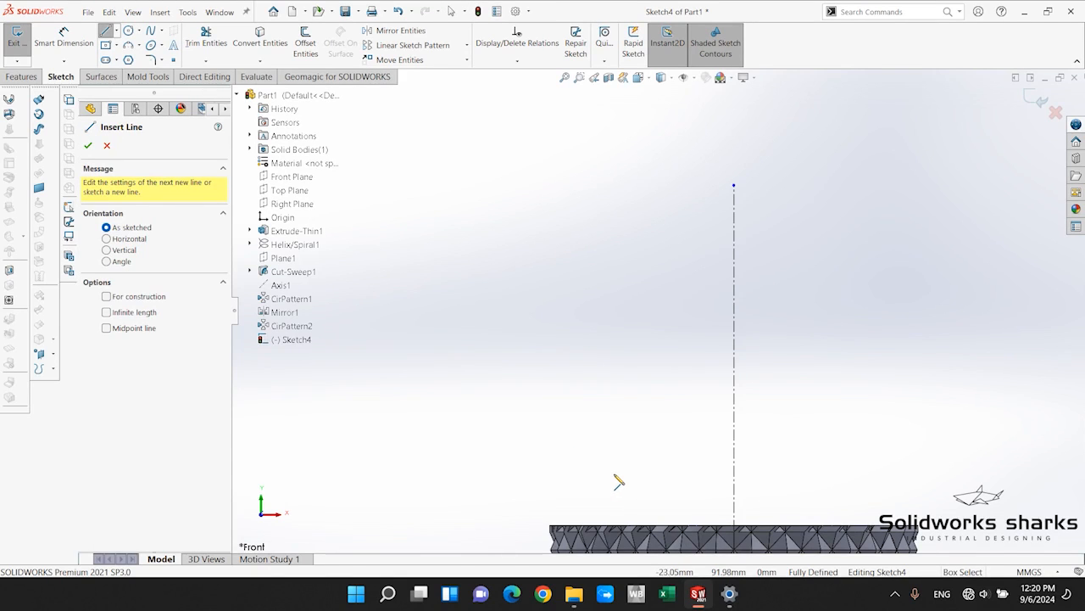
pyautogui.click(545, 506)
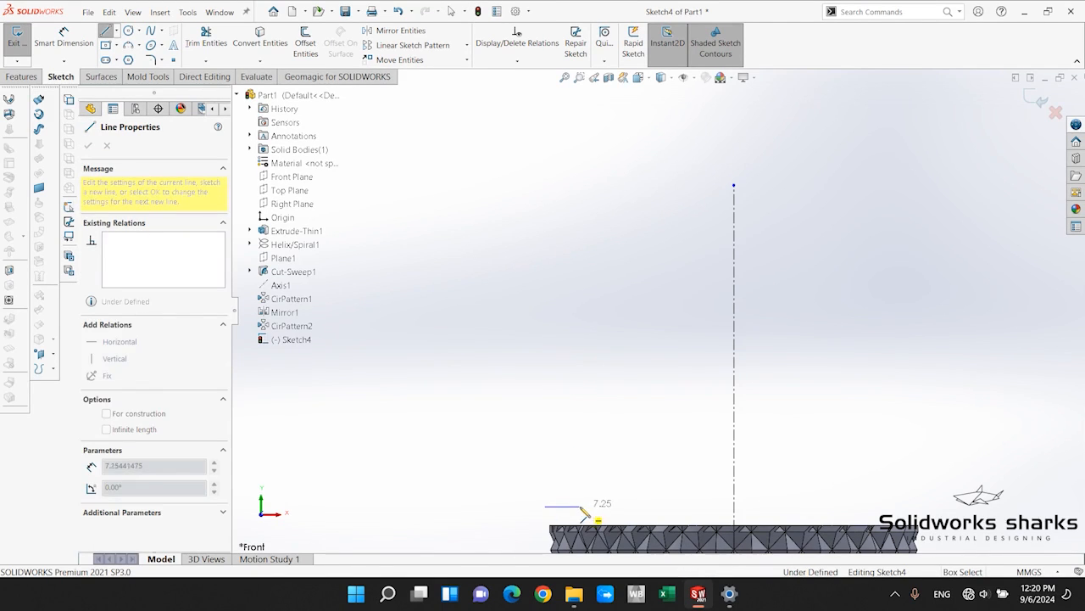
pyautogui.click(582, 506)
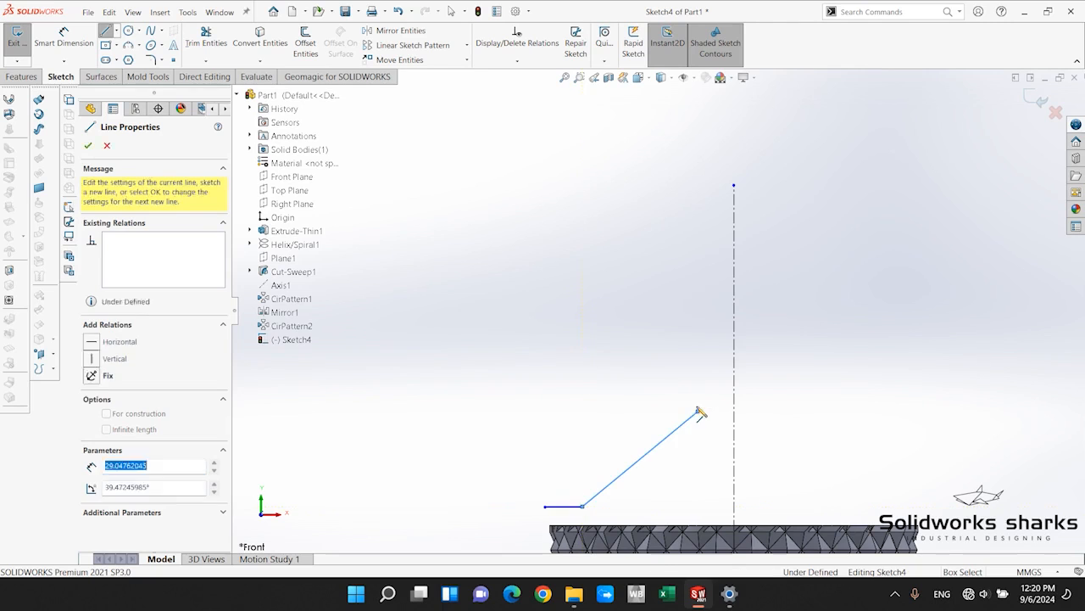
pyautogui.click(697, 412)
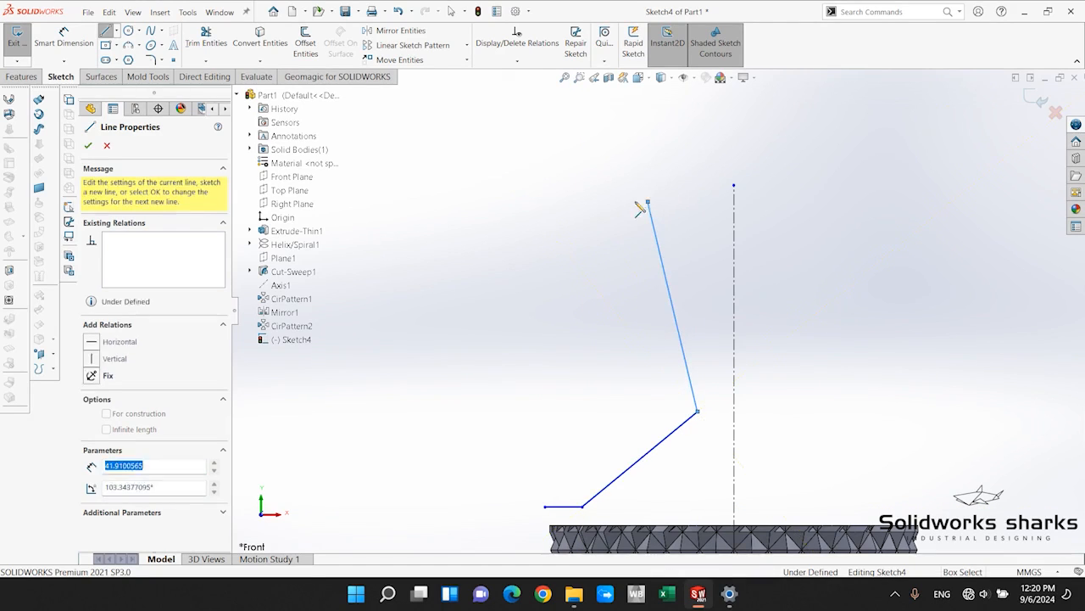
pyautogui.click(648, 201)
# Close the profile with a horizontal top edge, a lip about 6 mm deep with a sloped underside, a 29 mm vertical side and a flared foot.
pyautogui.click(575, 201)
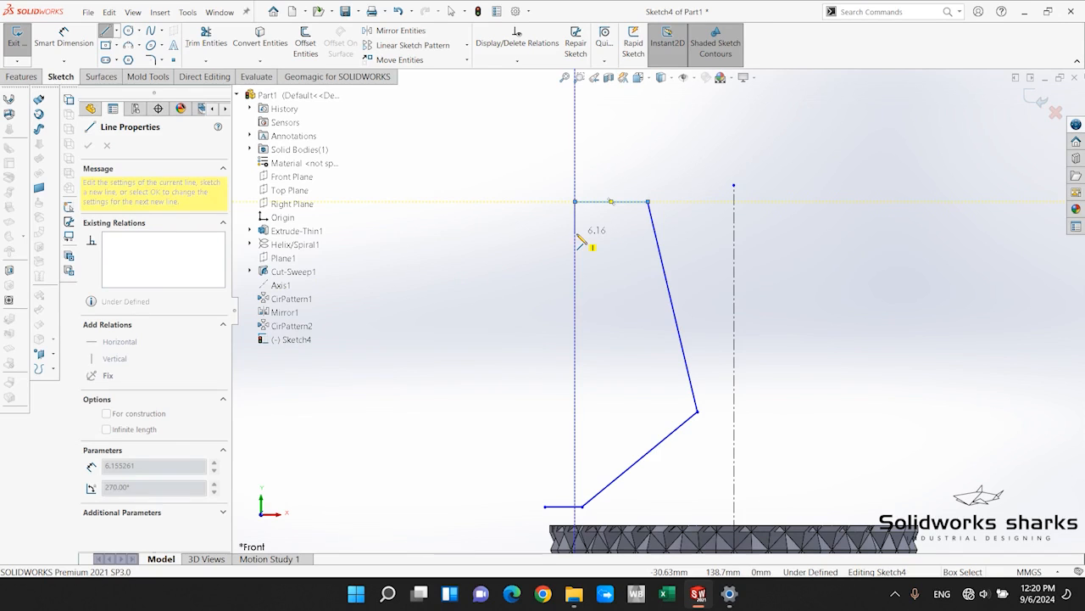
pyautogui.click(574, 232)
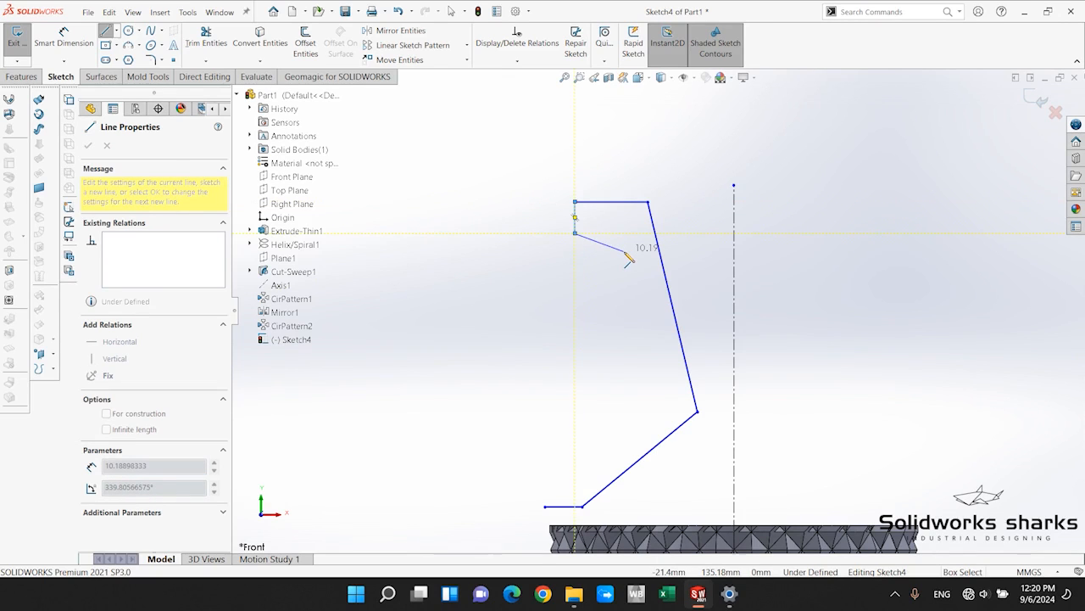
pyautogui.click(616, 247)
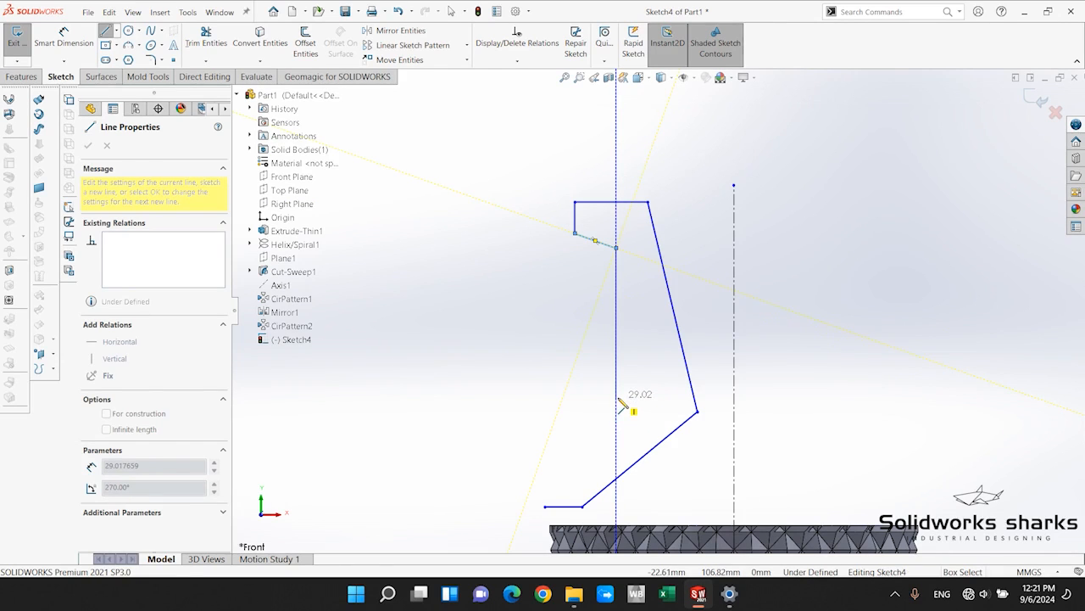
pyautogui.click(616, 396)
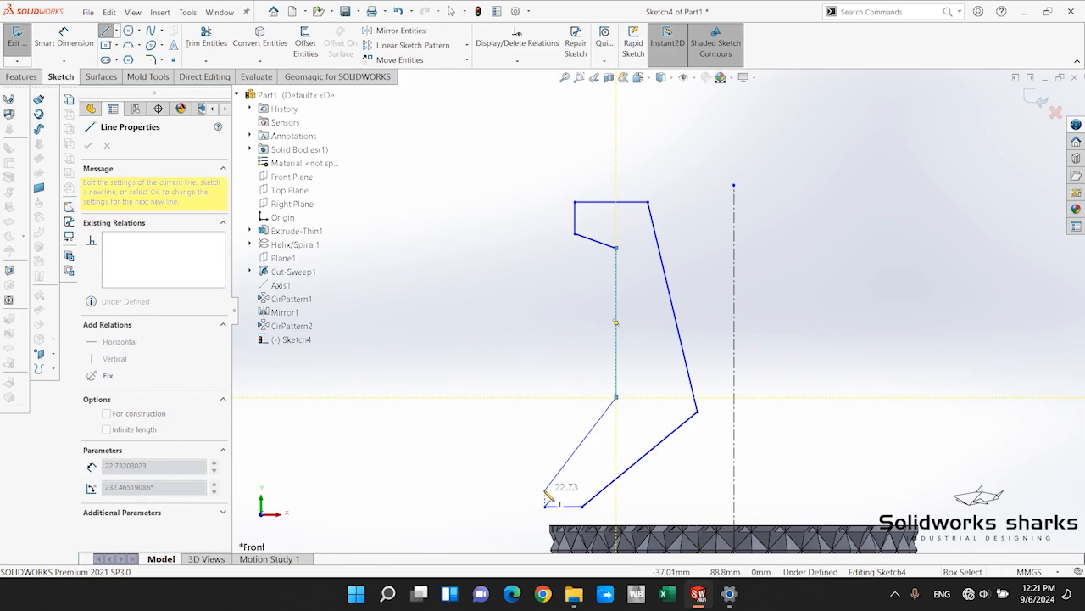
pyautogui.click(545, 490)
pyautogui.click(545, 506)
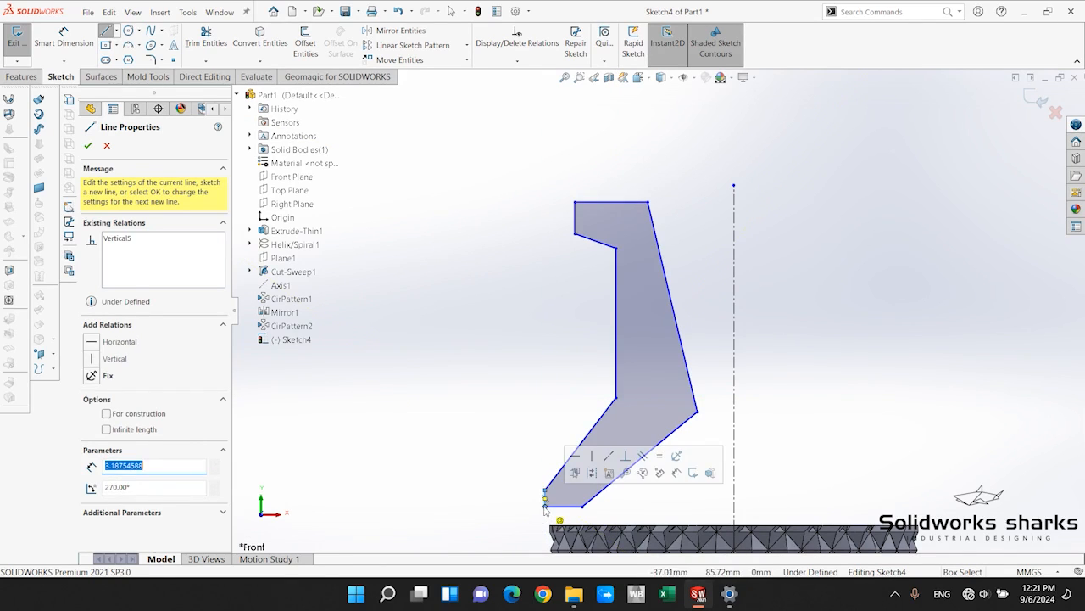
pyautogui.press('Escape')
# Dimension the angle between the profile's long inner side and the vertical centerline as 3 degrees.
pyautogui.scroll(4, 612, 506)
pyautogui.scroll(5, 580, 438)
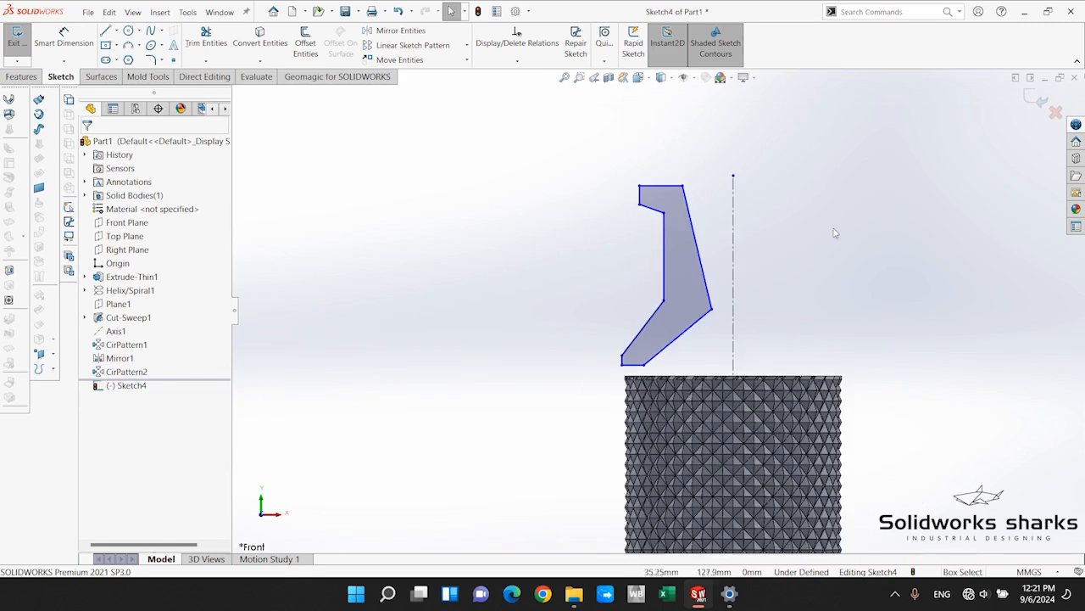
pyautogui.click(63, 38)
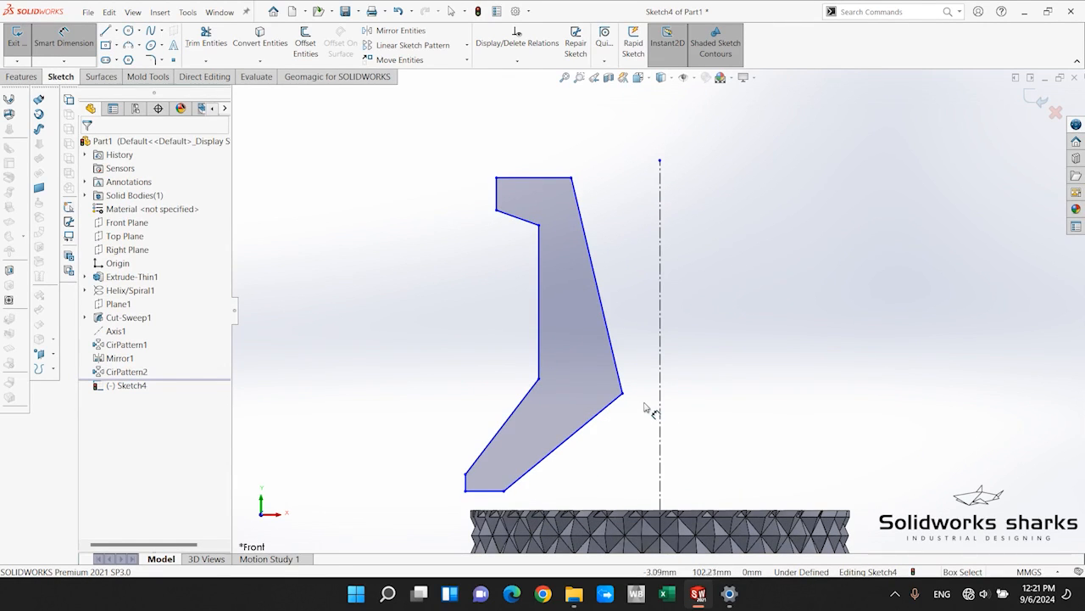
pyautogui.click(600, 285)
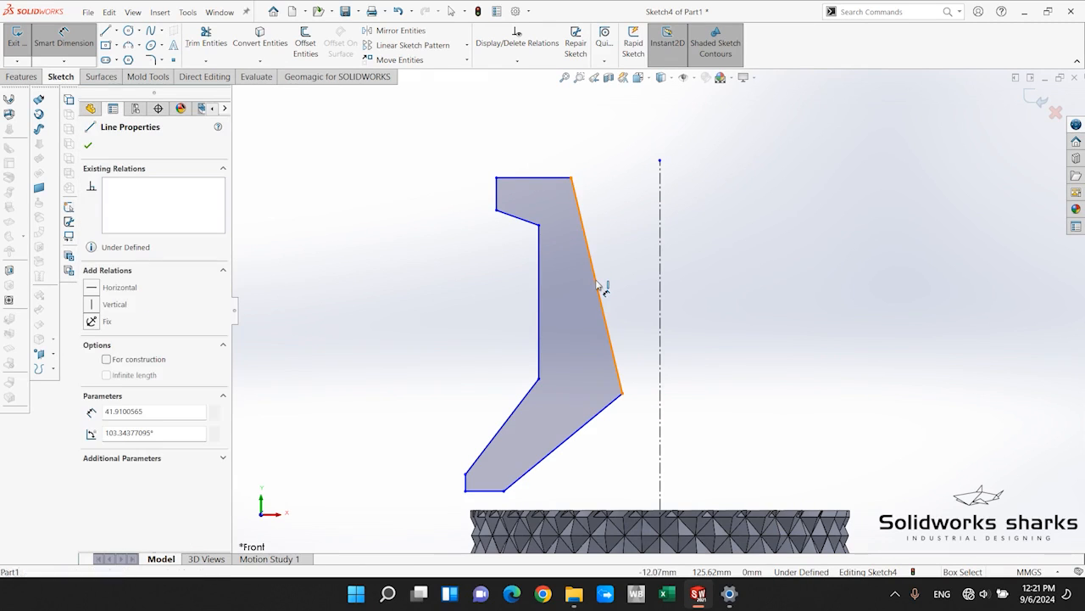
pyautogui.click(660, 288)
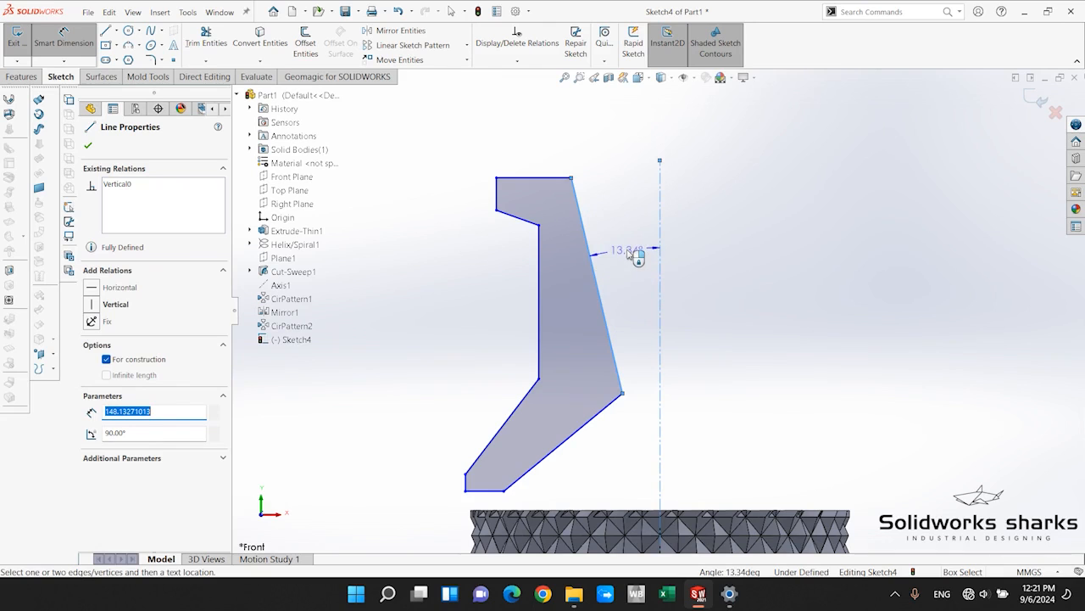
pyautogui.click(635, 265)
pyautogui.doubleClick(627, 263)
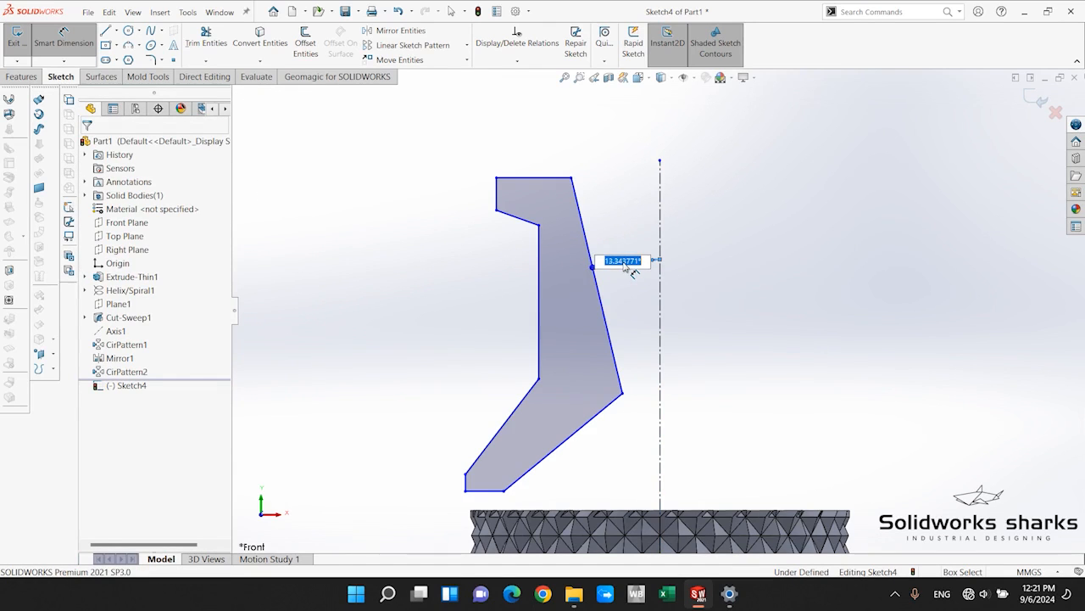
pyautogui.write('3')
pyautogui.press('Return')
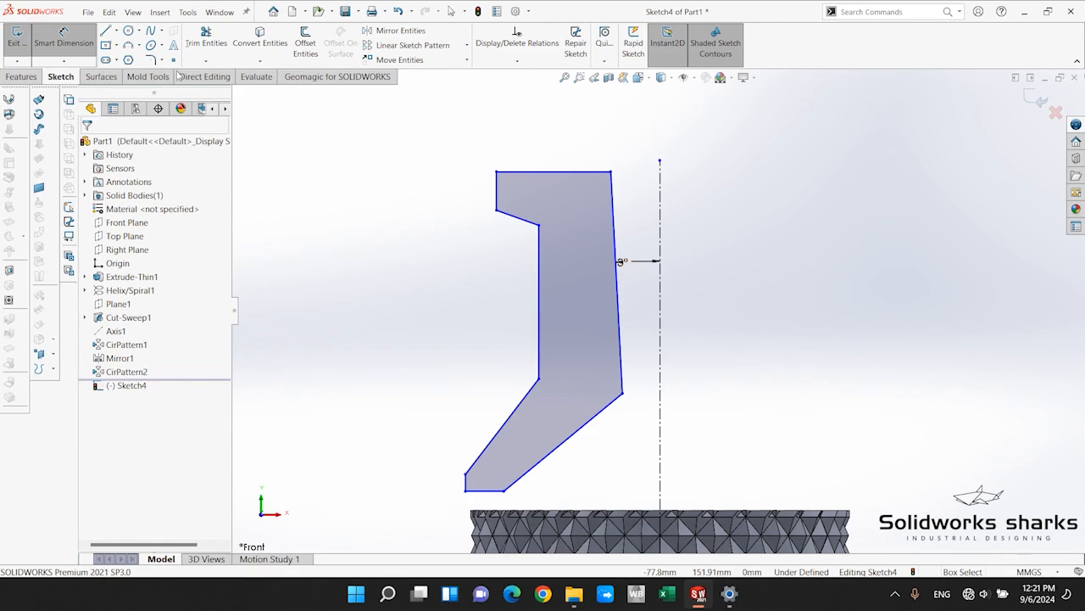
# Dimension the profile's top inner corner 12 mm and its outer vertical side 15 mm from the centerline.
pyautogui.click(610, 172)
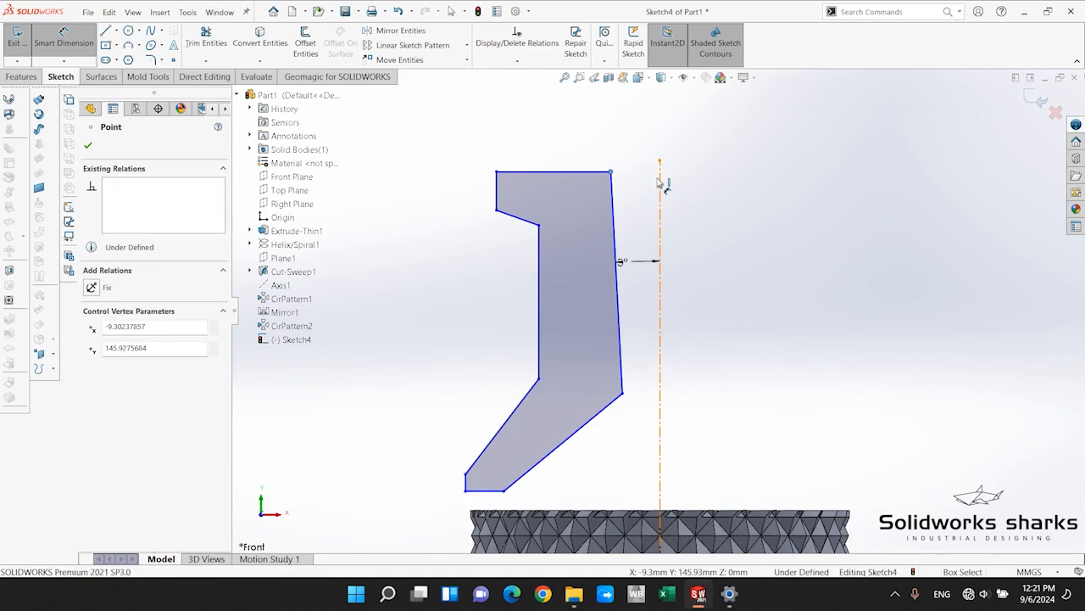
pyautogui.click(660, 182)
pyautogui.click(632, 123)
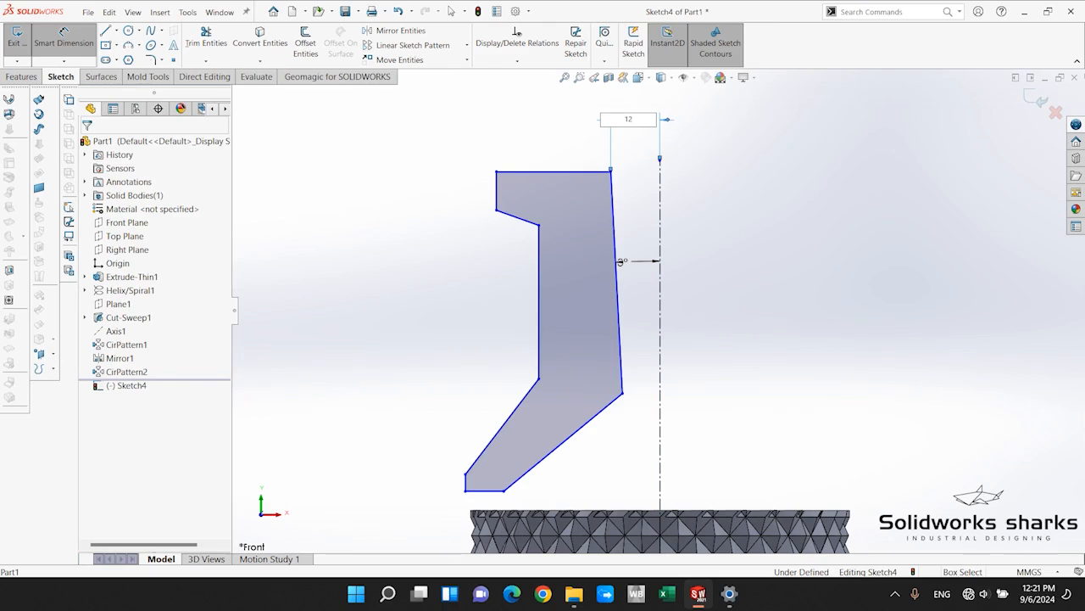
pyautogui.press('Return')
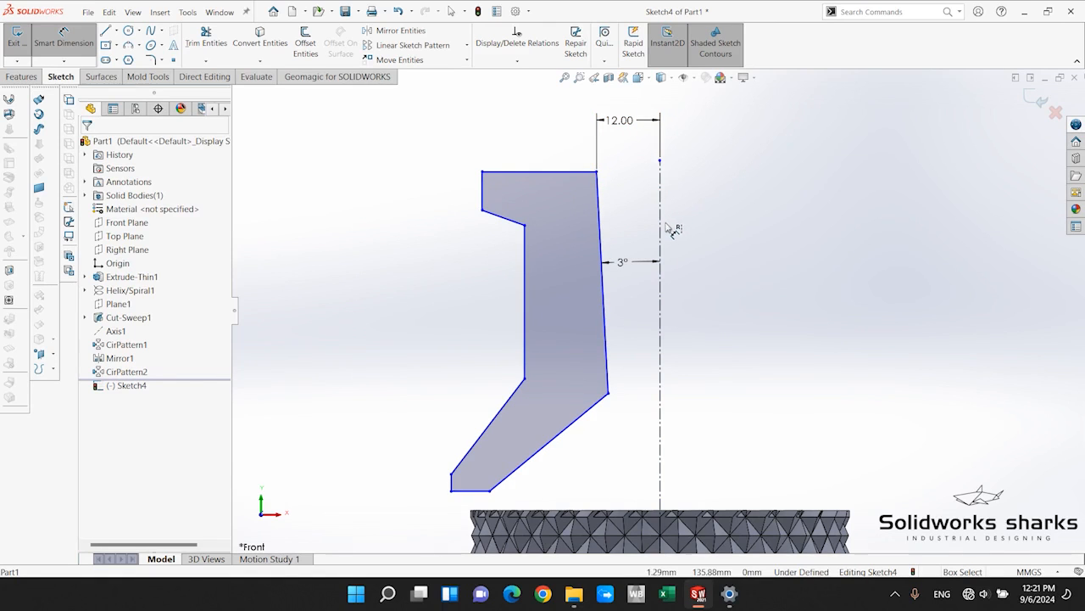
pyautogui.click(526, 226)
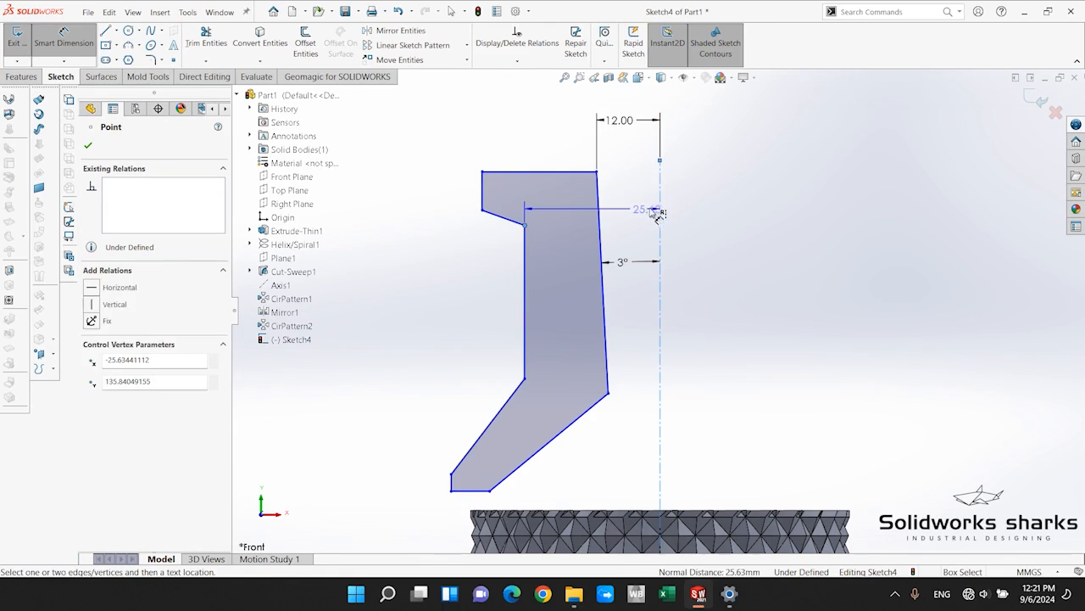
pyautogui.click(637, 197)
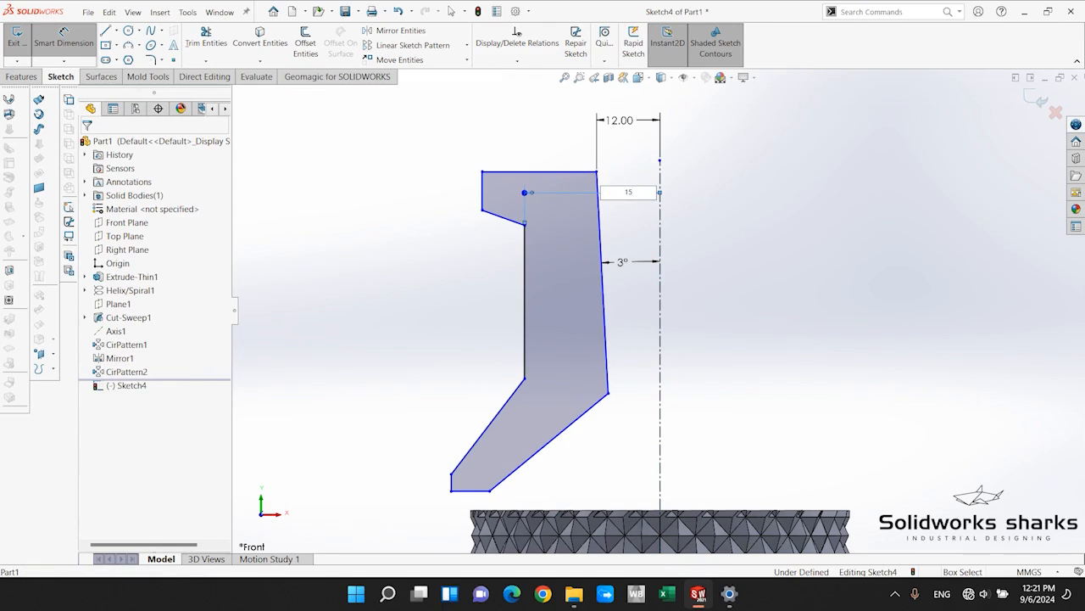
pyautogui.press('Return')
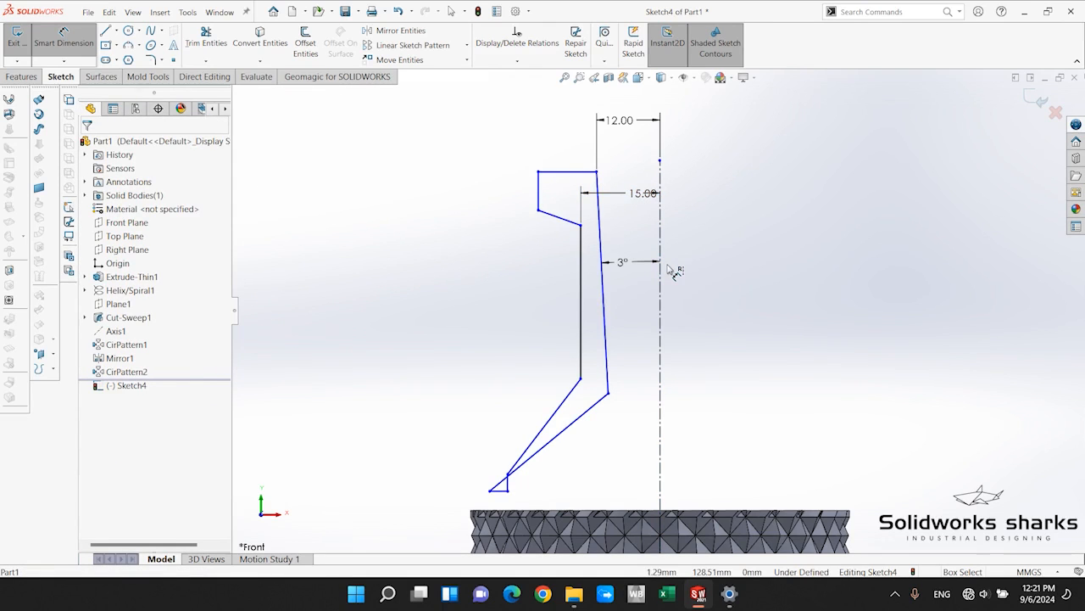
# Dimension the height of the lip's outer vertical edge as 4 mm.
pyautogui.click(539, 185)
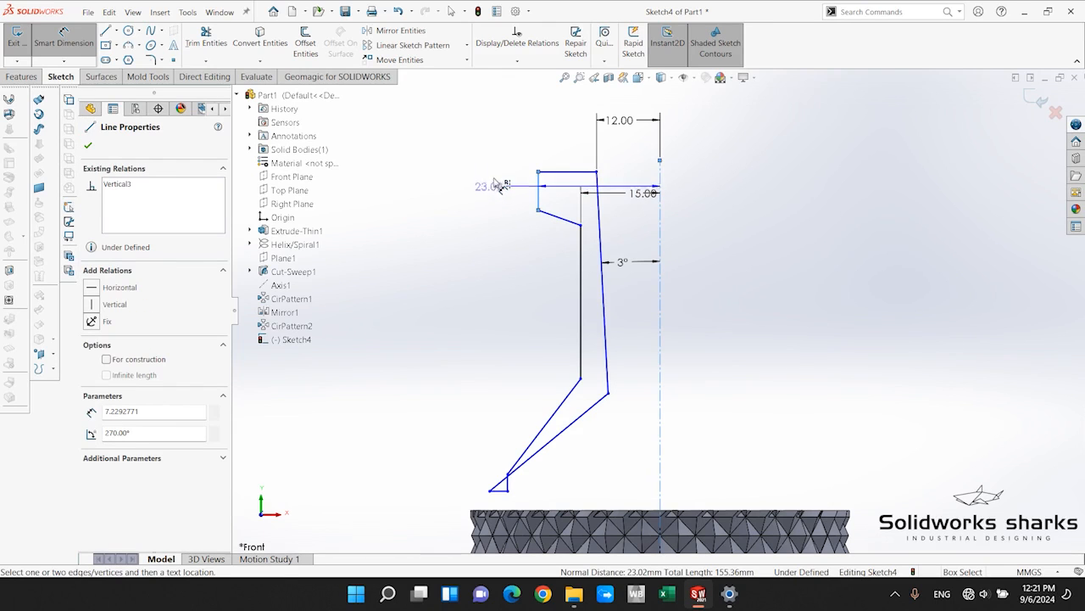
pyautogui.click(660, 210)
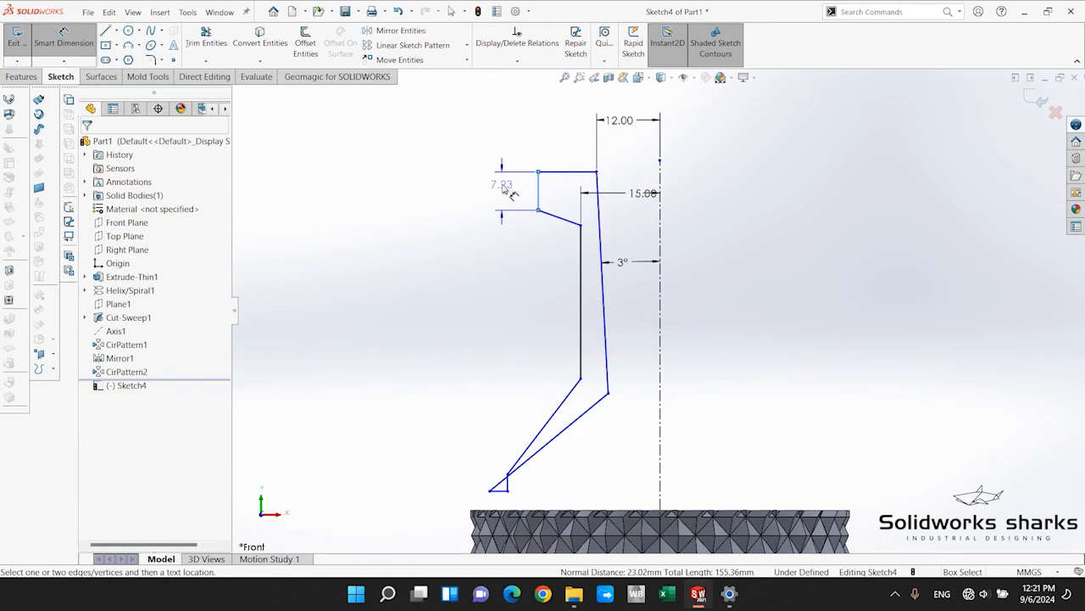
pyautogui.click(506, 189)
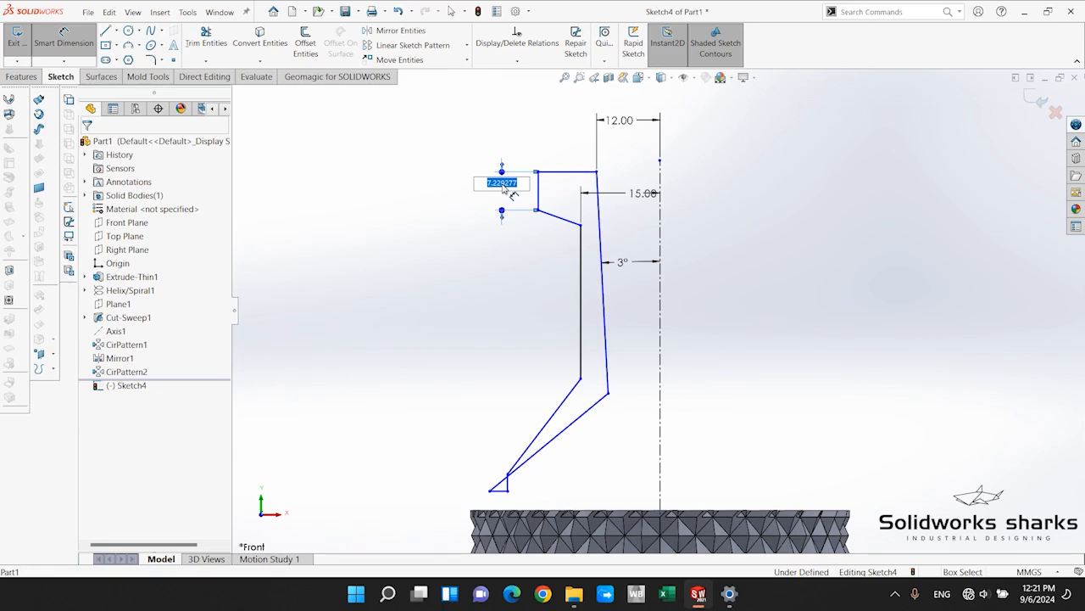
pyautogui.press('Return')
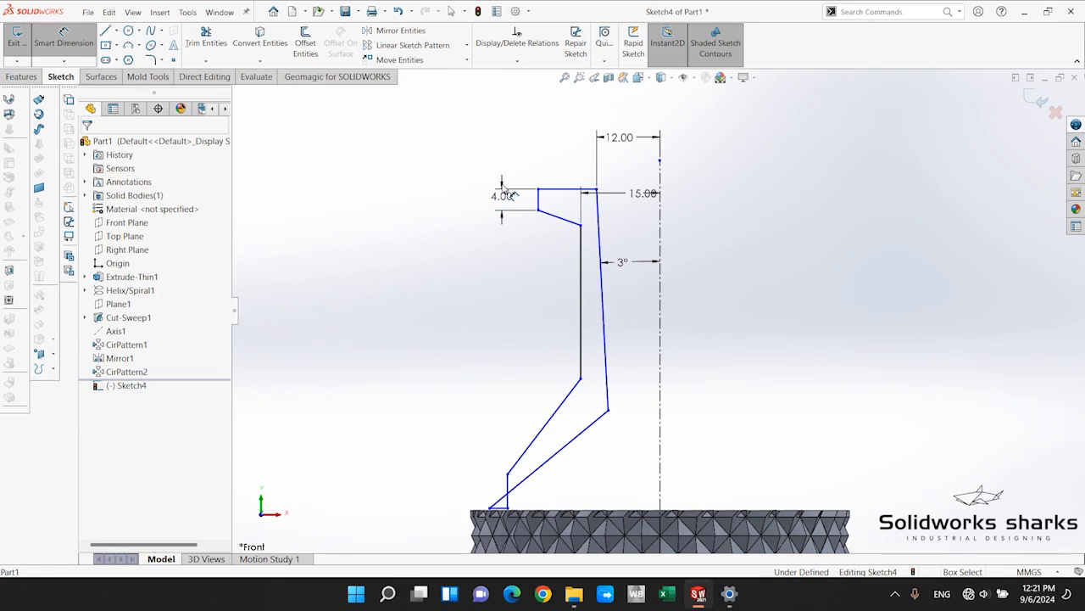
pyautogui.scroll(-2, 602, 475)
pyautogui.press('Escape')
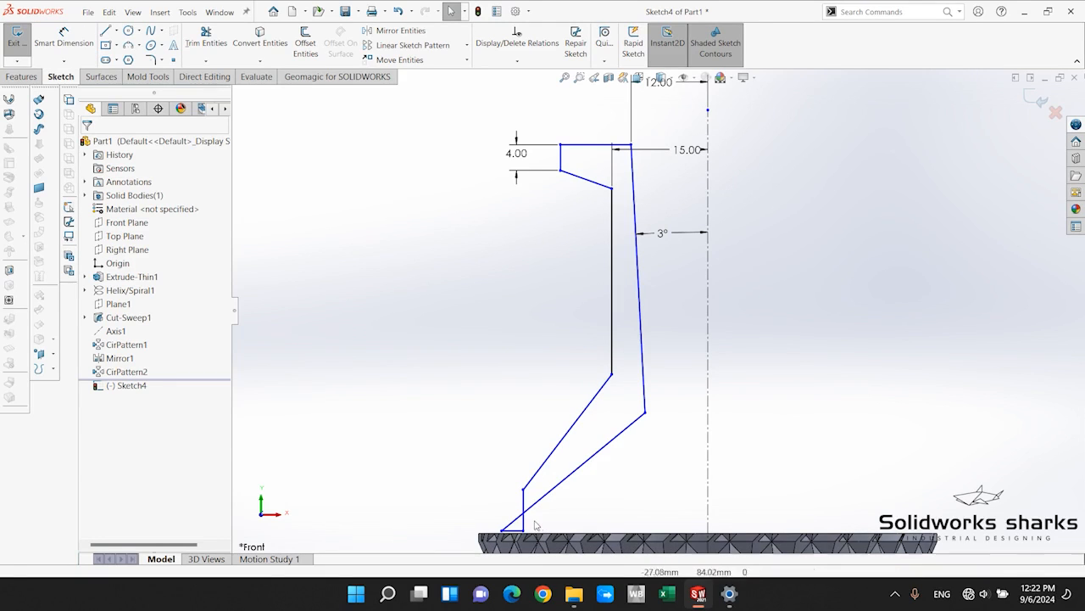
# Move the foot's short vertical edge outward, away from the axis, so the profile no longer crosses itself.
pyautogui.moveTo(523, 490); pyautogui.dragTo(483, 495)
pyautogui.click(417, 438)
pyautogui.scroll(2, 586, 518)
pyautogui.scroll(-1, 593, 515)
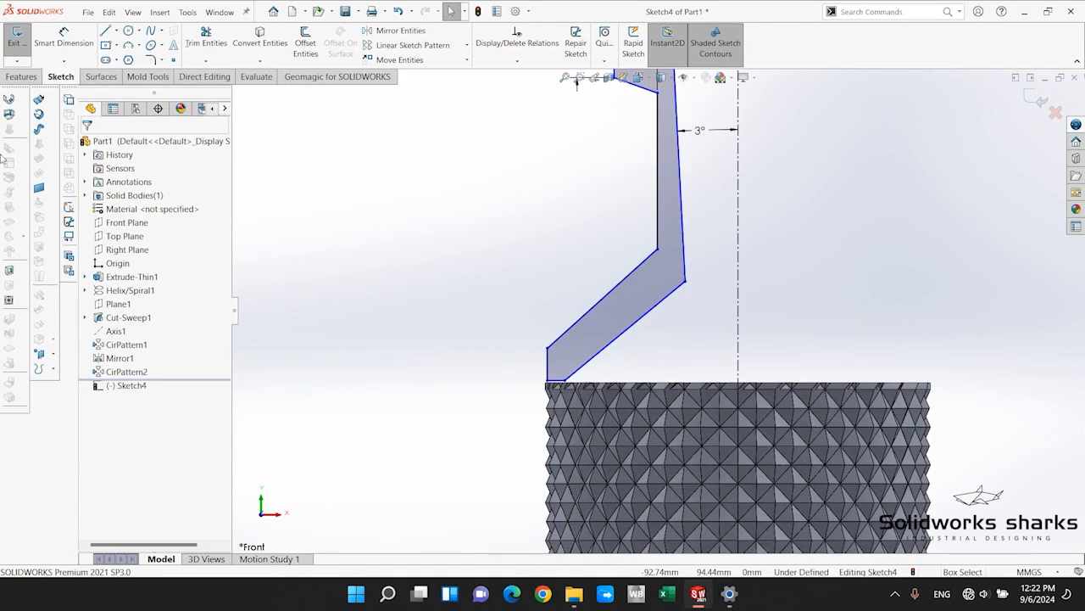
# Set the vertical distance between the lower end of the 15 mm side and the foot's outer upper corner to 5 mm.
pyautogui.press('d')
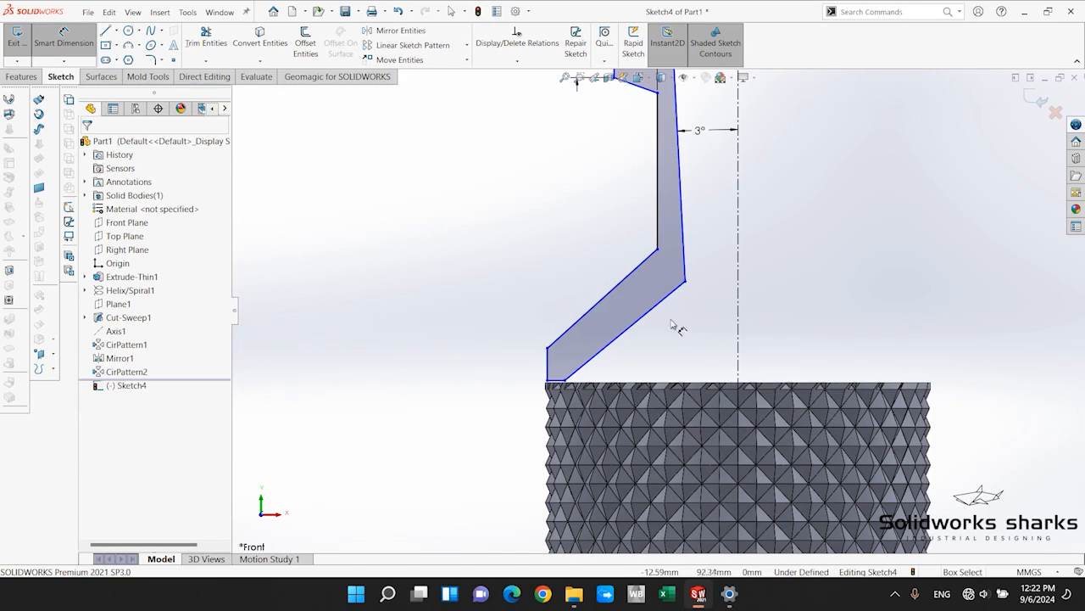
pyautogui.click(659, 253)
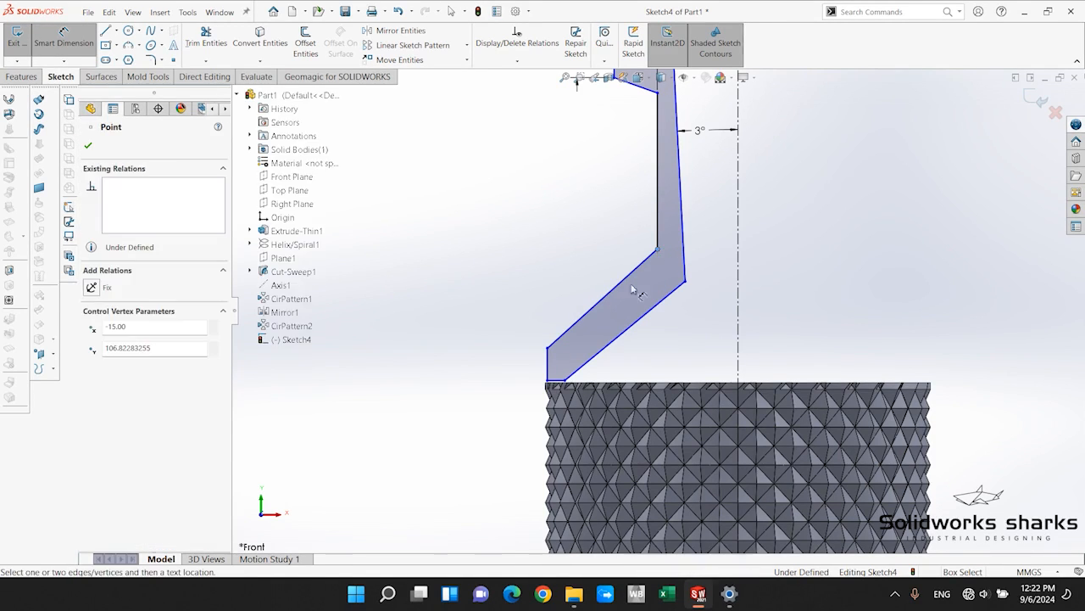
pyautogui.click(549, 349)
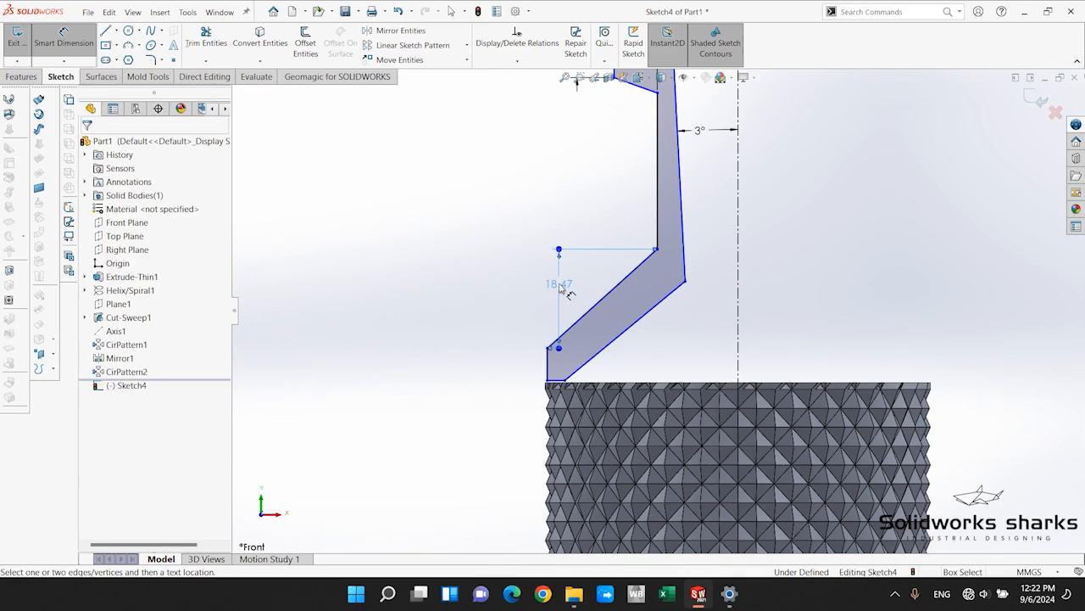
pyautogui.click(561, 289)
pyautogui.press('Return')
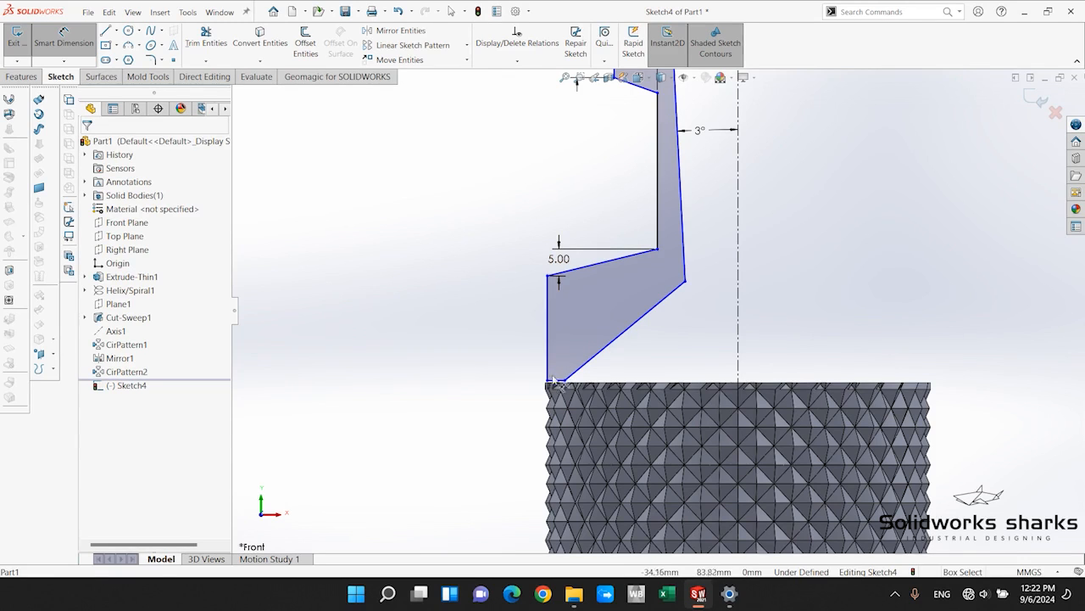
# Set the vertical distance from the lower end of the 15 mm side to the foot's outer bottom corner to 7 mm.
pyautogui.click(658, 248)
pyautogui.click(548, 379)
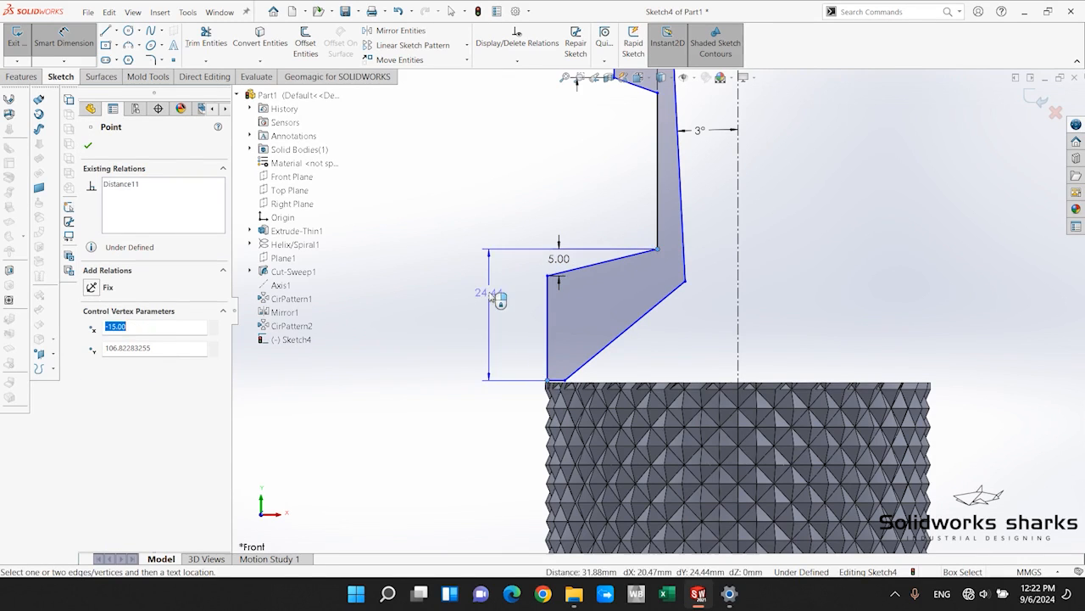
pyautogui.click(499, 270)
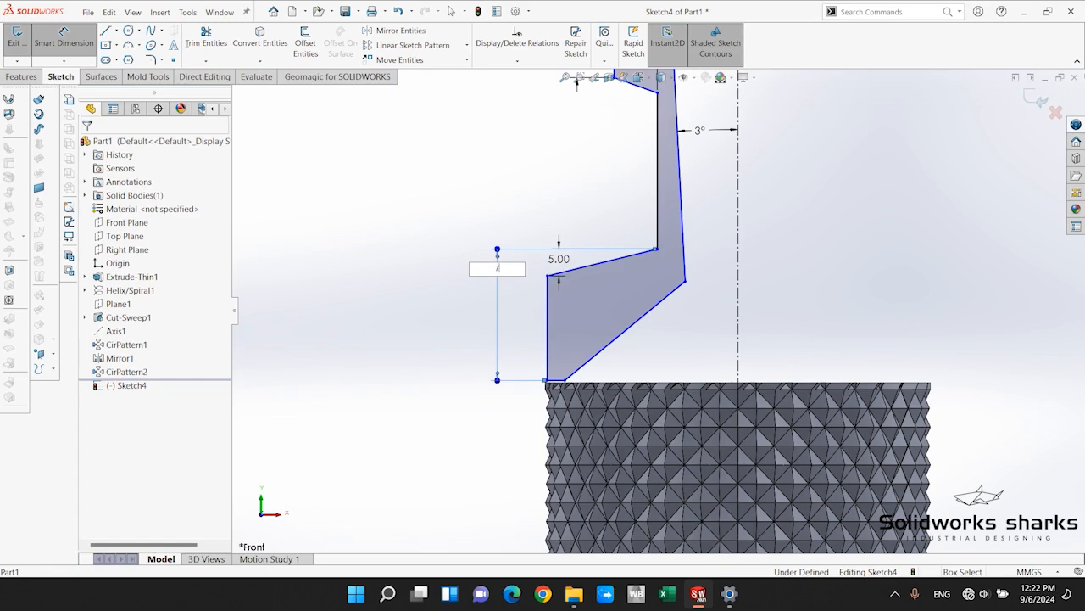
pyautogui.write('7')
pyautogui.press('Return')
pyautogui.press('Escape')
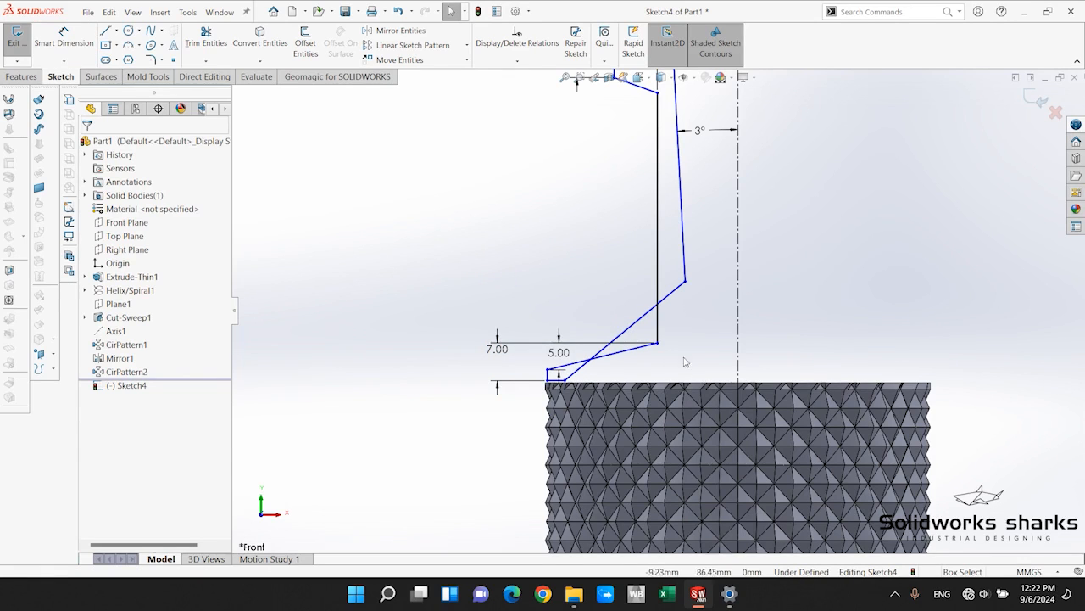
# Raise the lower end of the outer vertical side together with the foot until the crossed profile opens up, well above the cylinder's rim.
pyautogui.moveTo(658, 346)
pyautogui.mouseDown()
pyautogui.moveTo(636, 304)
pyautogui.moveTo(637, 262)
pyautogui.mouseUp()
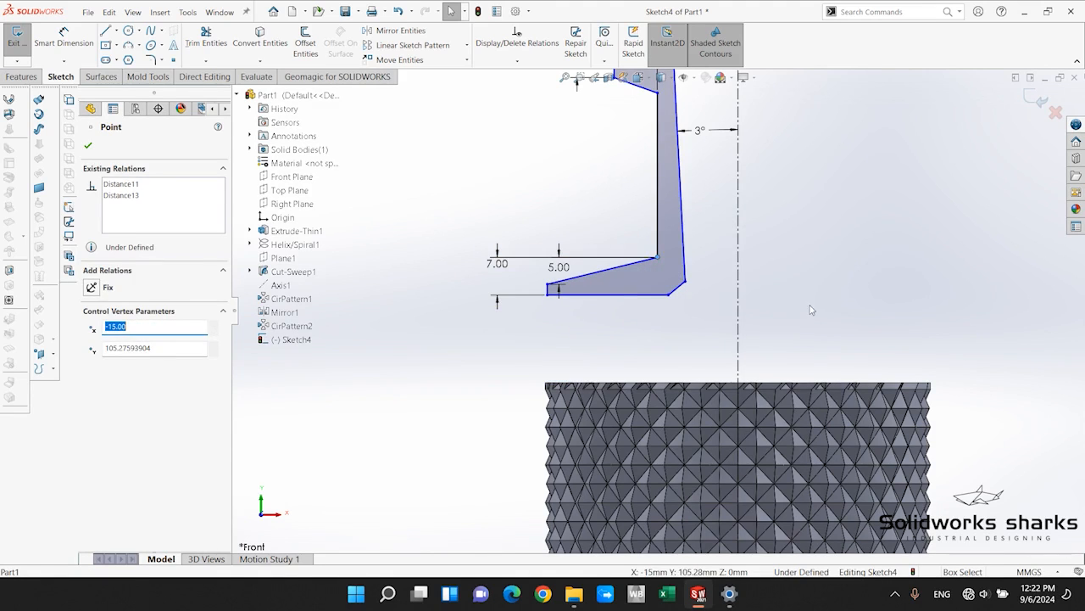
pyautogui.click(811, 306)
pyautogui.scroll(1, 724, 239)
pyautogui.scroll(2, 724, 239)
pyautogui.scroll(-3, 731, 126)
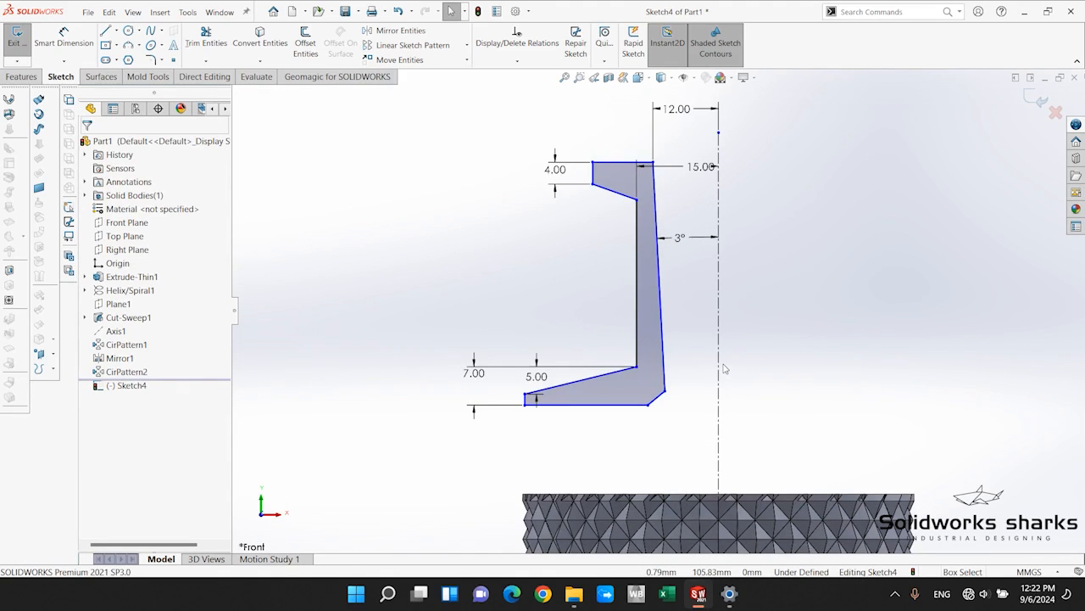
# Dimension the overall height between the profile's top edge and the foot's bottom edge as 35 mm.
pyautogui.click(63, 38)
pyautogui.click(617, 162)
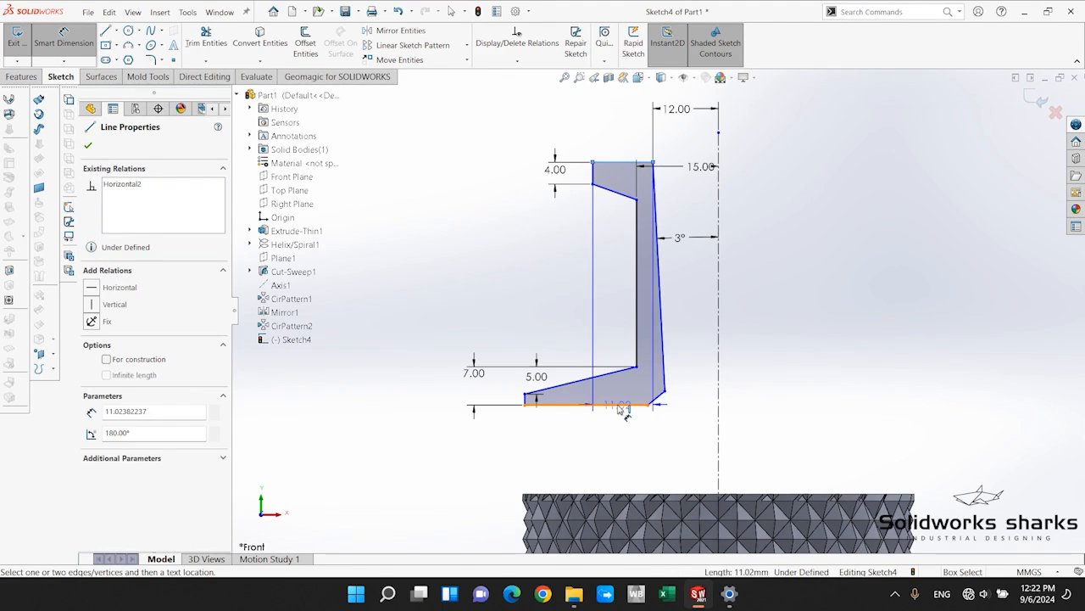
pyautogui.click(624, 405)
pyautogui.click(390, 219)
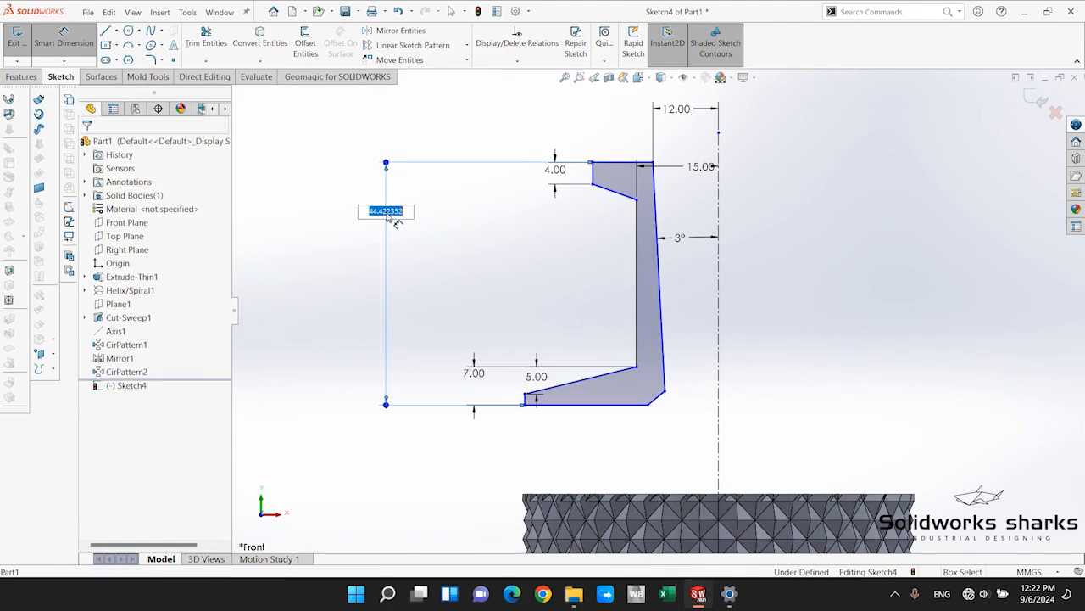
pyautogui.write('35')
pyautogui.press('Return')
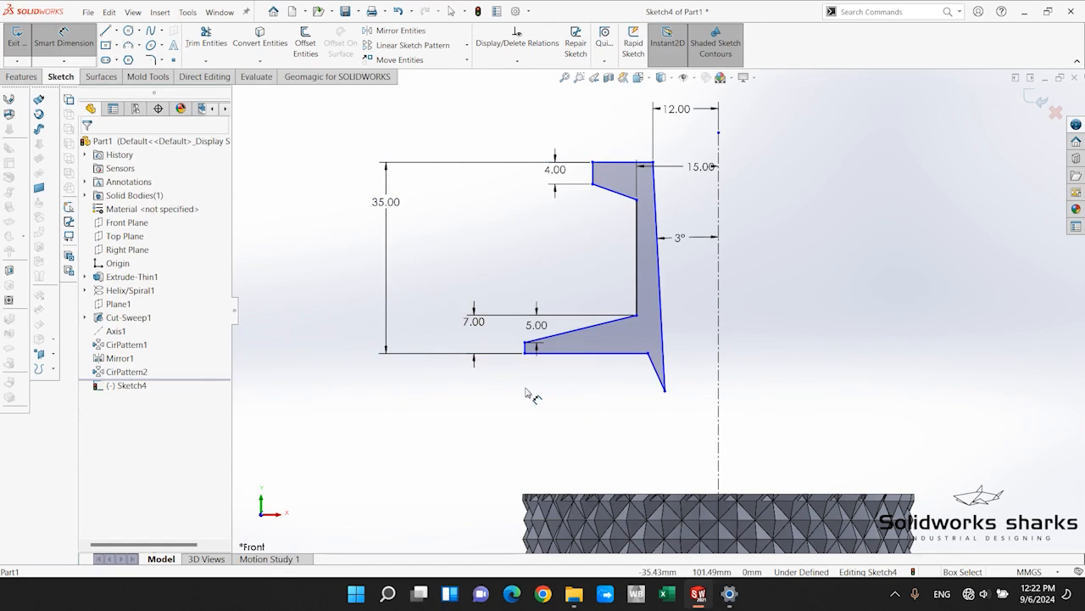
pyautogui.press('Escape')
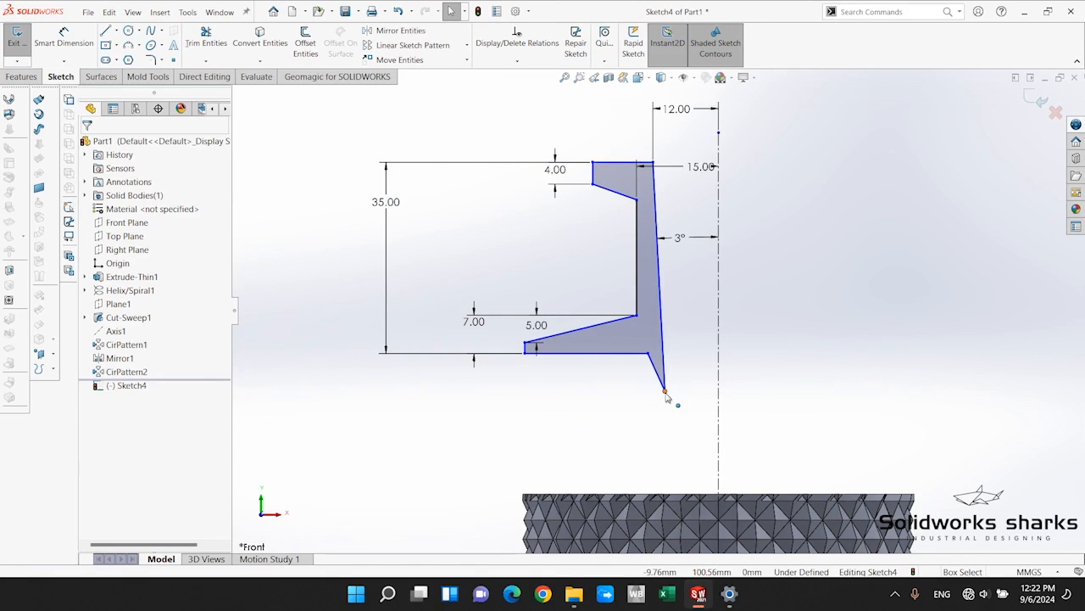
# Raise the lower end of the slanted inner side above the foot's bottom edge and nudge the foot's inner bottom corner slightly up.
pyautogui.moveTo(665, 391)
pyautogui.mouseDown()
pyautogui.moveTo(670, 443)
pyautogui.moveTo(654, 445)
pyautogui.moveTo(683, 388)
pyautogui.moveTo(662, 319)
pyautogui.mouseUp()
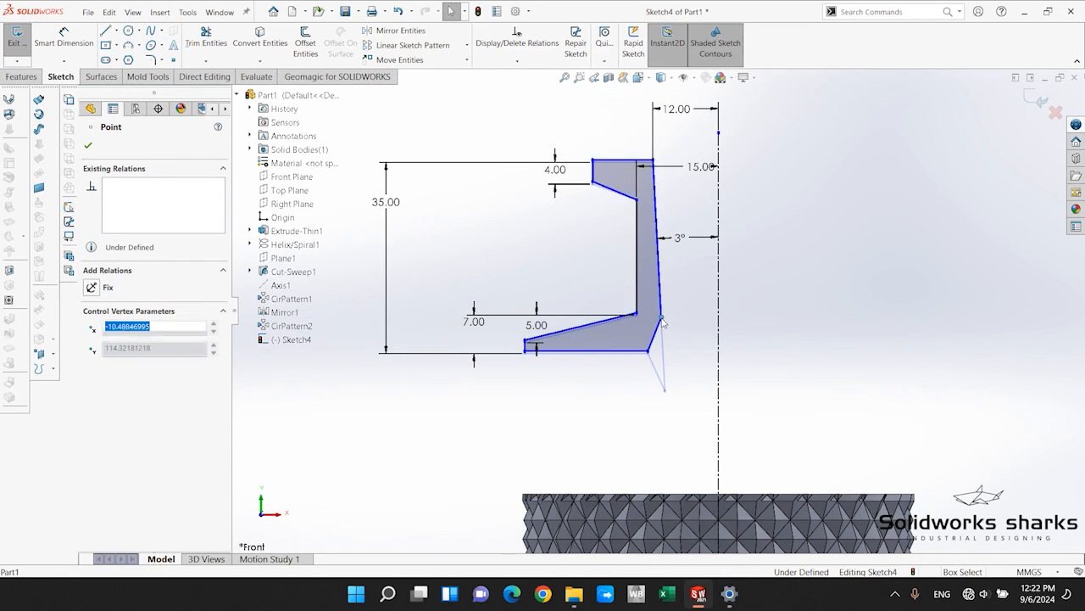
pyautogui.click(683, 357)
pyautogui.scroll(1, 678, 319)
pyautogui.scroll(-1, 632, 262)
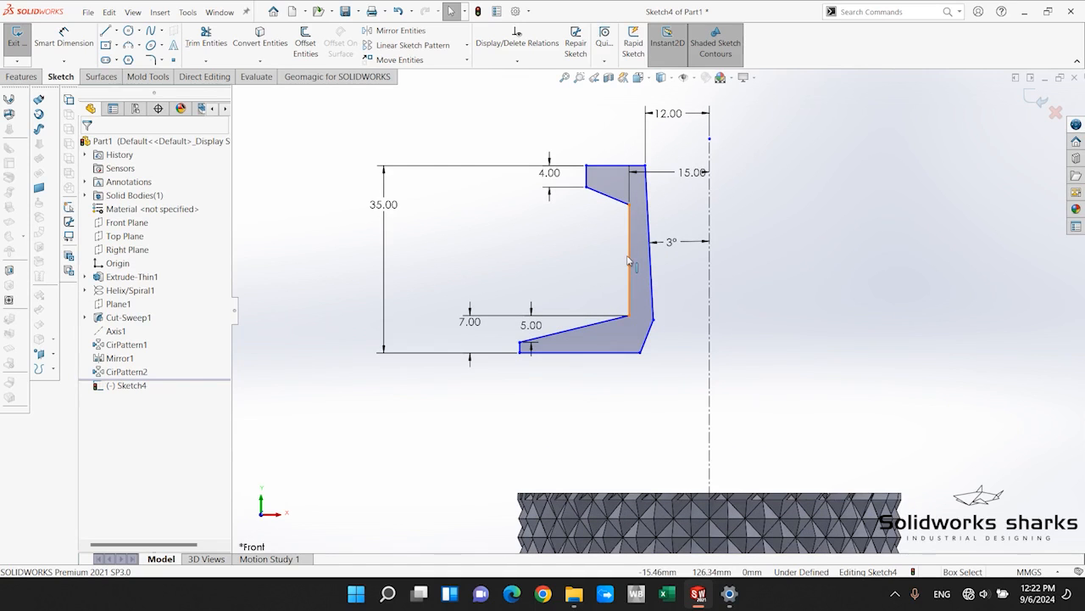
pyautogui.click(641, 352)
pyautogui.moveTo(637, 346); pyautogui.dragTo(636, 339)
# Delete the horizontal relation from the foot's bottom edge.
pyautogui.click(594, 345)
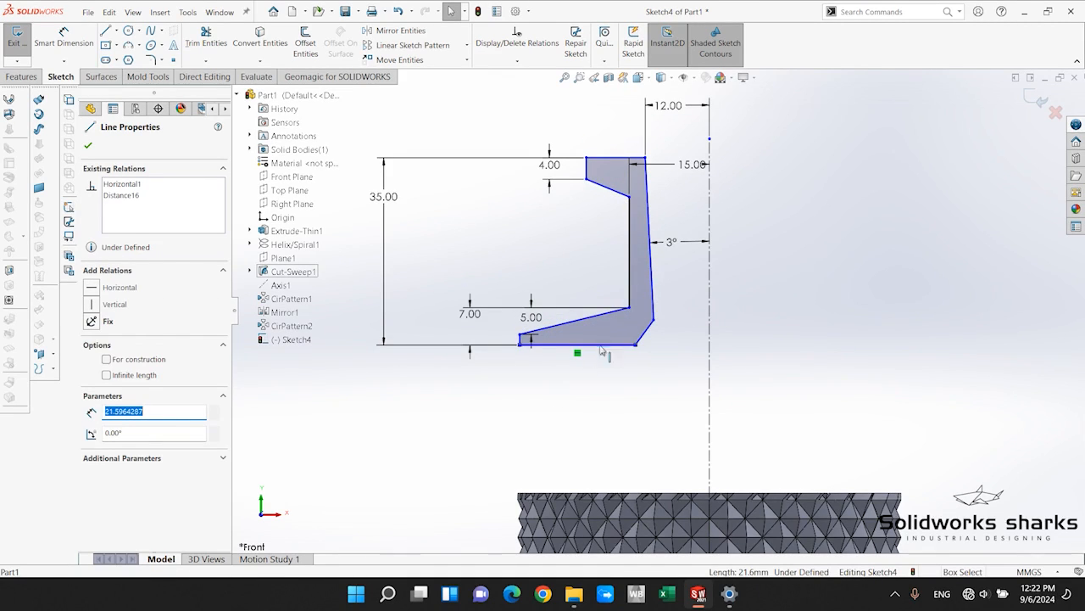
pyautogui.click(120, 184)
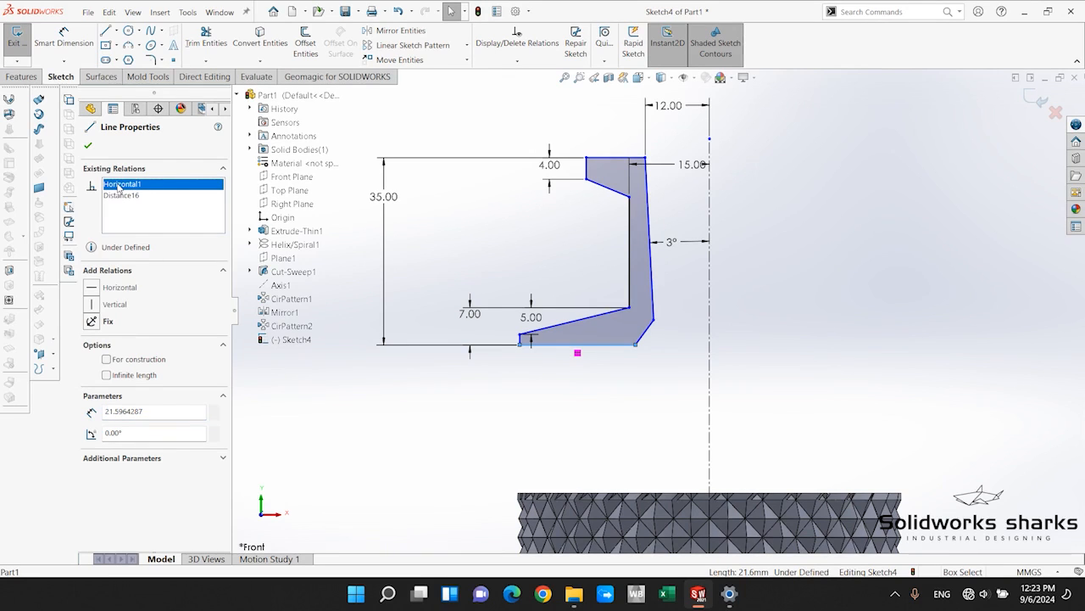
pyautogui.press('Delete')
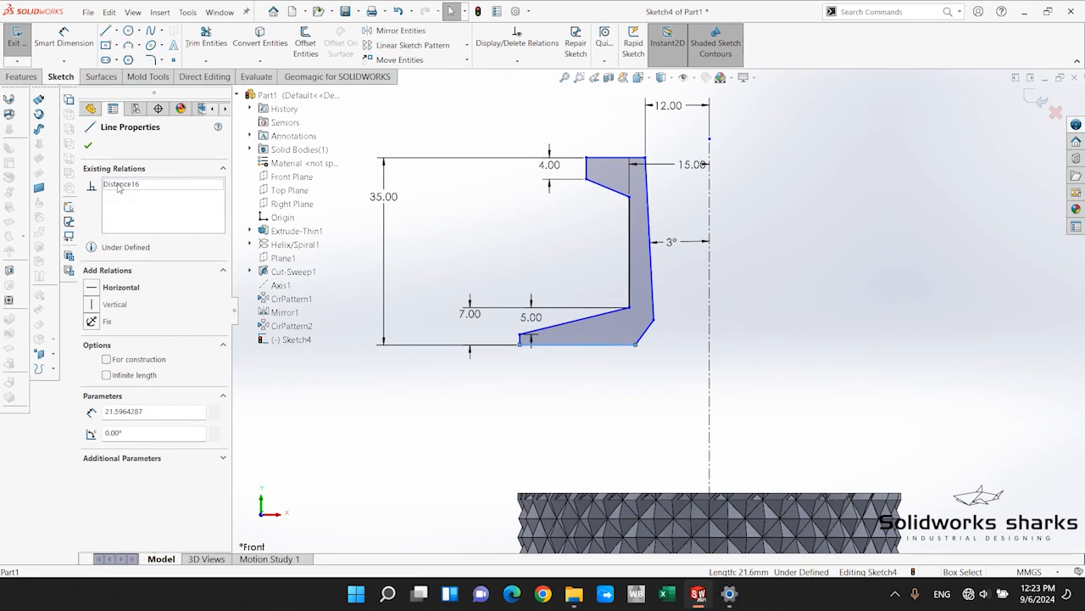
pyautogui.click(332, 402)
# Move the inner bottom corner of the foot outward, shortening the bottom edge to about 6.4 mm.
pyautogui.scroll(-2, 646, 309)
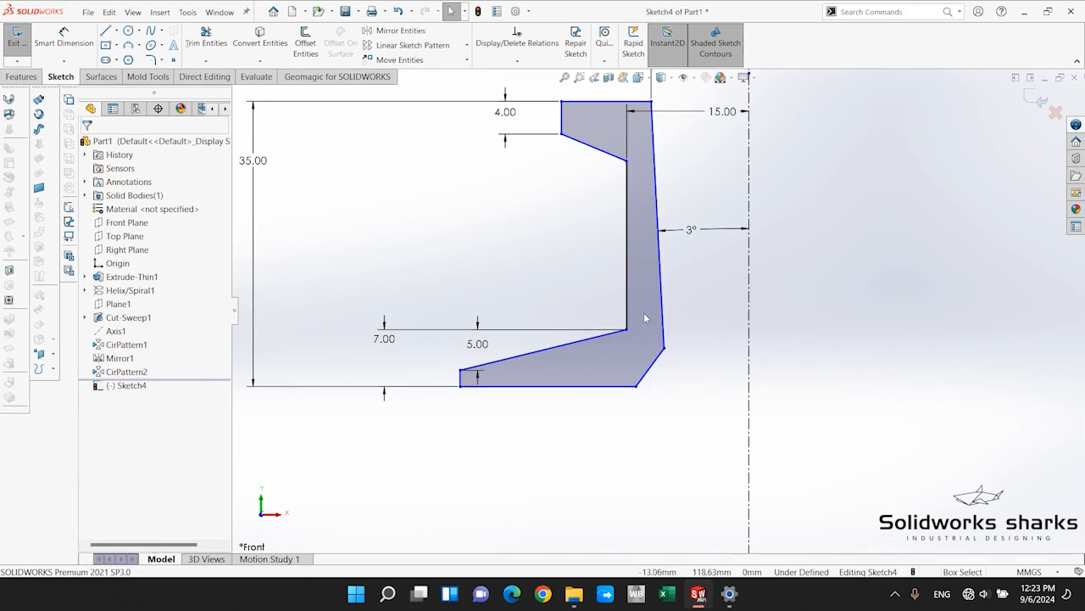
pyautogui.click(638, 387)
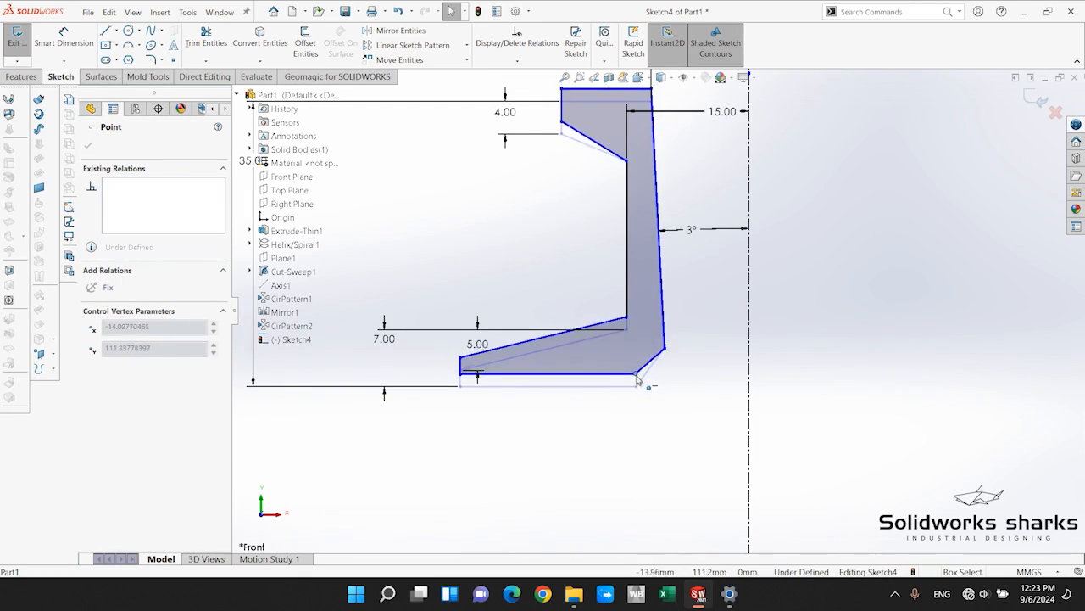
pyautogui.moveTo(638, 388)
pyautogui.mouseDown()
pyautogui.moveTo(635, 402)
pyautogui.moveTo(589, 412)
pyautogui.moveTo(569, 392)
pyautogui.moveTo(594, 410)
pyautogui.moveTo(600, 401)
pyautogui.moveTo(521, 405)
pyautogui.moveTo(513, 386)
pyautogui.mouseUp()
# Apply a horizontal relation to the foot's shortened bottom edge.
pyautogui.click(492, 385)
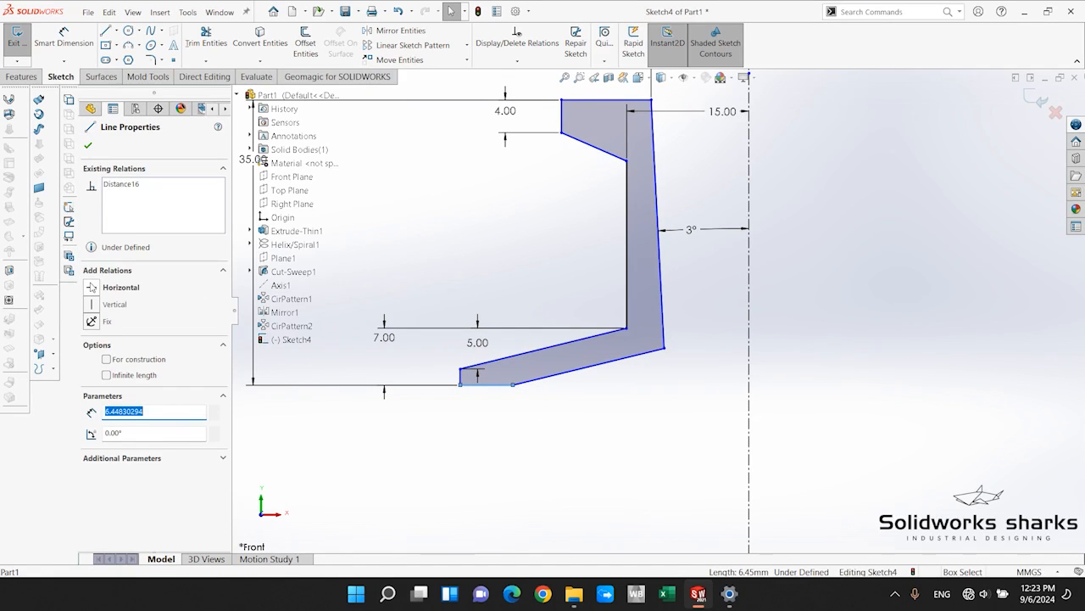
pyautogui.click(89, 284)
pyautogui.click(524, 416)
pyautogui.scroll(3, 658, 310)
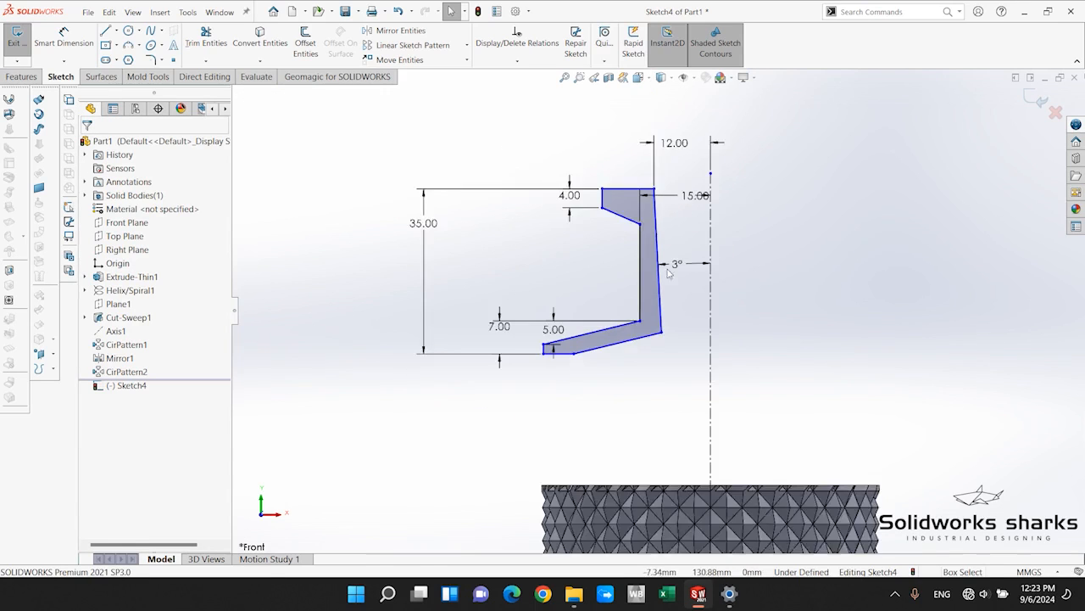
pyautogui.scroll(3, 668, 271)
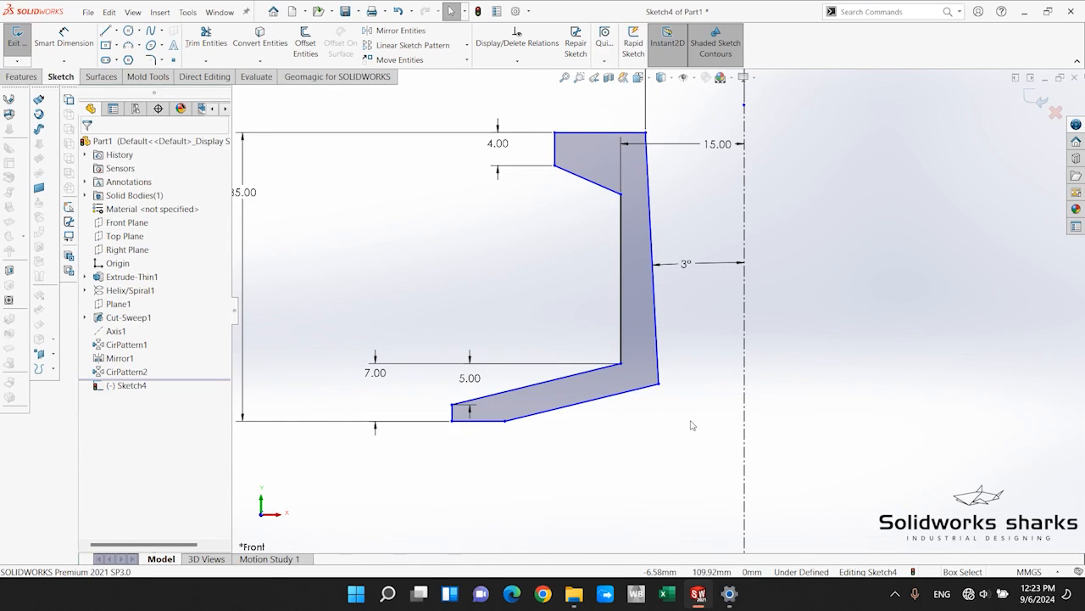
# Reposition the foot's bottom edge, moving its outer end away from the axis until the edge is about 7.4 mm long.
pyautogui.scroll(-3, 594, 423)
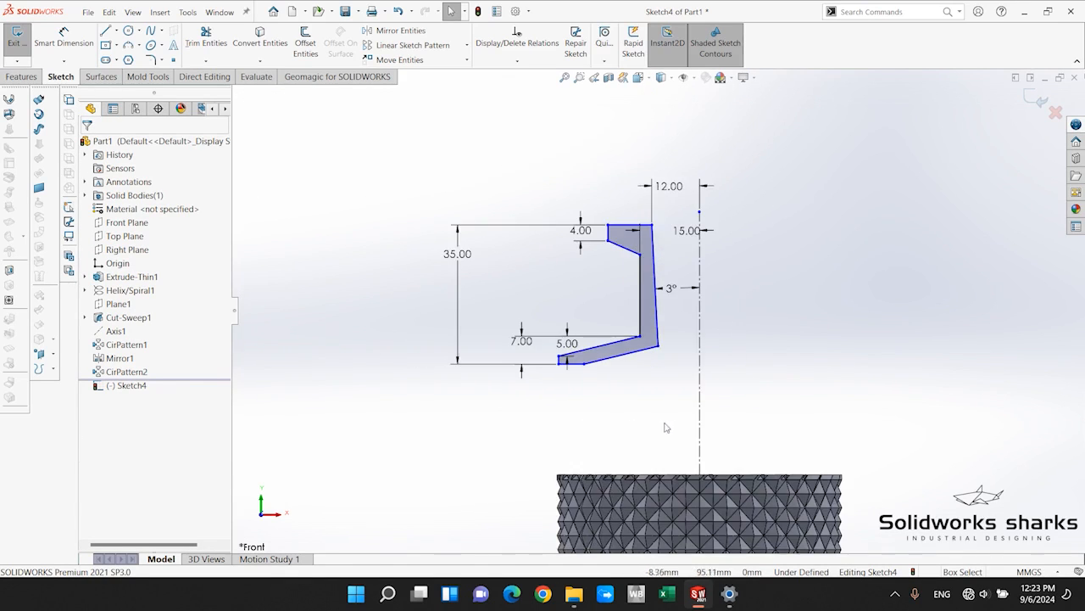
pyautogui.scroll(2, 589, 414)
pyautogui.click(574, 331)
pyautogui.moveTo(572, 335)
pyautogui.mouseDown()
pyautogui.moveTo(571, 393)
pyautogui.moveTo(605, 382)
pyautogui.moveTo(552, 364)
pyautogui.moveTo(534, 379)
pyautogui.moveTo(528, 416)
pyautogui.moveTo(565, 341)
pyautogui.mouseUp()
pyautogui.click(600, 434)
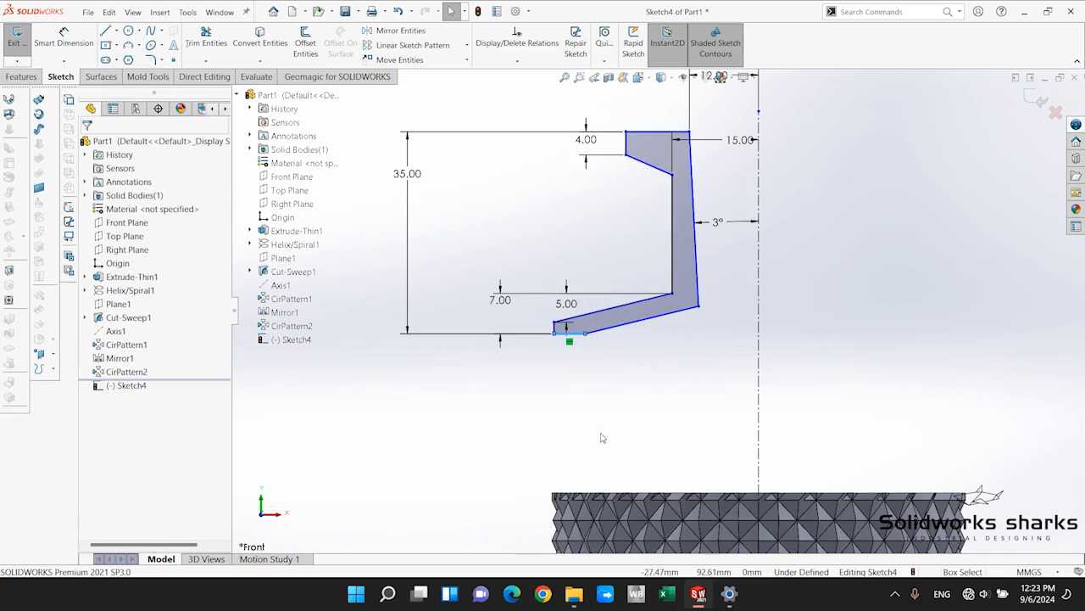
pyautogui.scroll(2, 594, 399)
pyautogui.moveTo(584, 293)
pyautogui.mouseDown()
pyautogui.moveTo(588, 323)
pyautogui.moveTo(577, 303)
pyautogui.mouseUp()
pyautogui.click(602, 354)
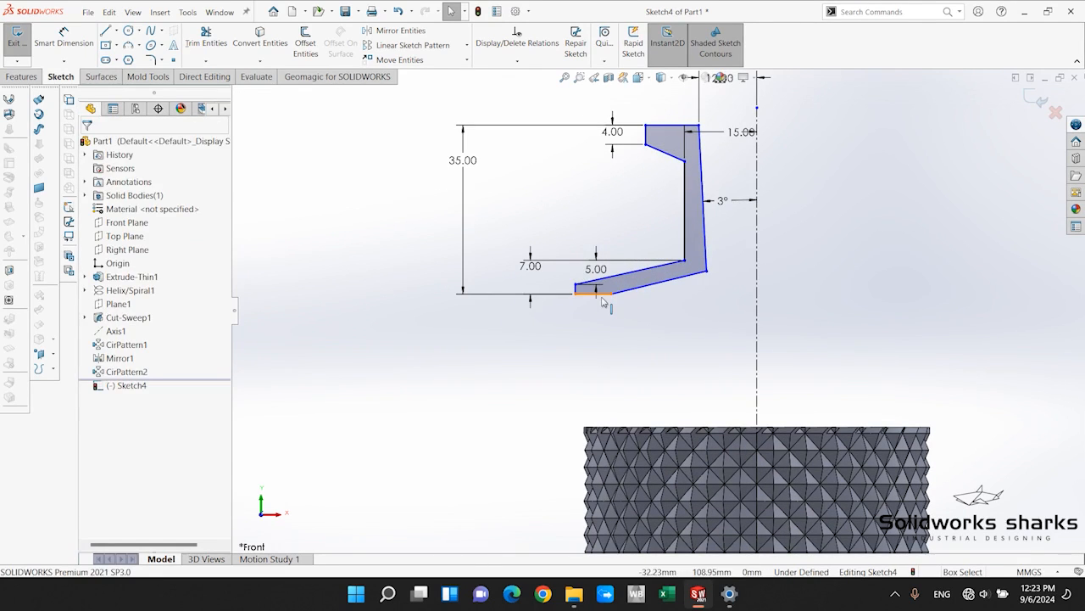
# Convert the inner circular edge of the textured body's top face into the sketch and return to the front view.
pyautogui.click(601, 294)
pyautogui.scroll(-5, 614, 428)
pyautogui.scroll(-3, 602, 307)
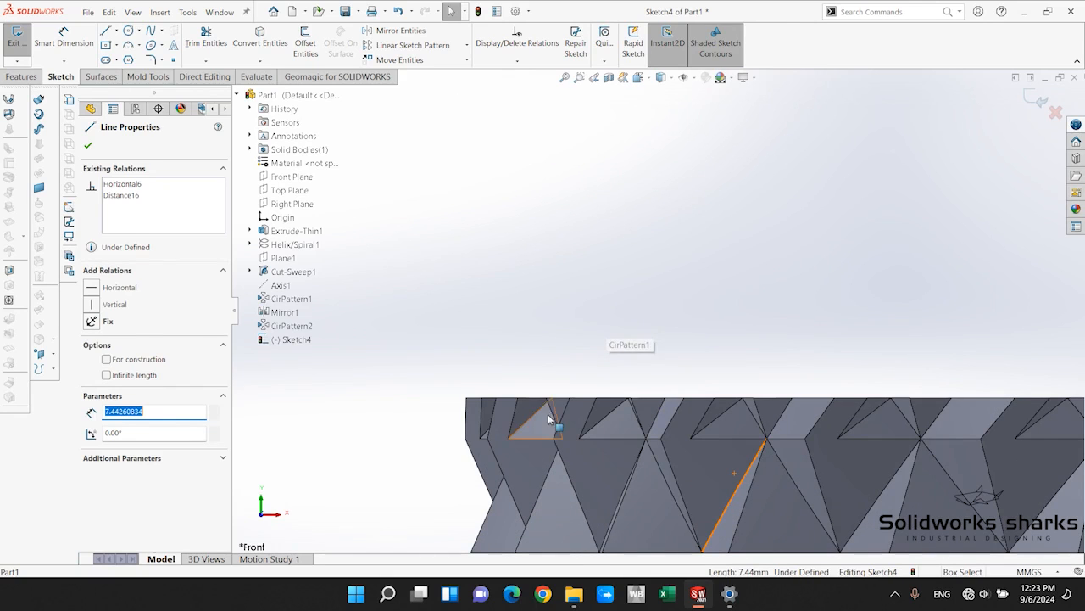
pyautogui.click(609, 338)
pyautogui.moveTo(660, 329); pyautogui.dragTo(593, 352, button='middle')
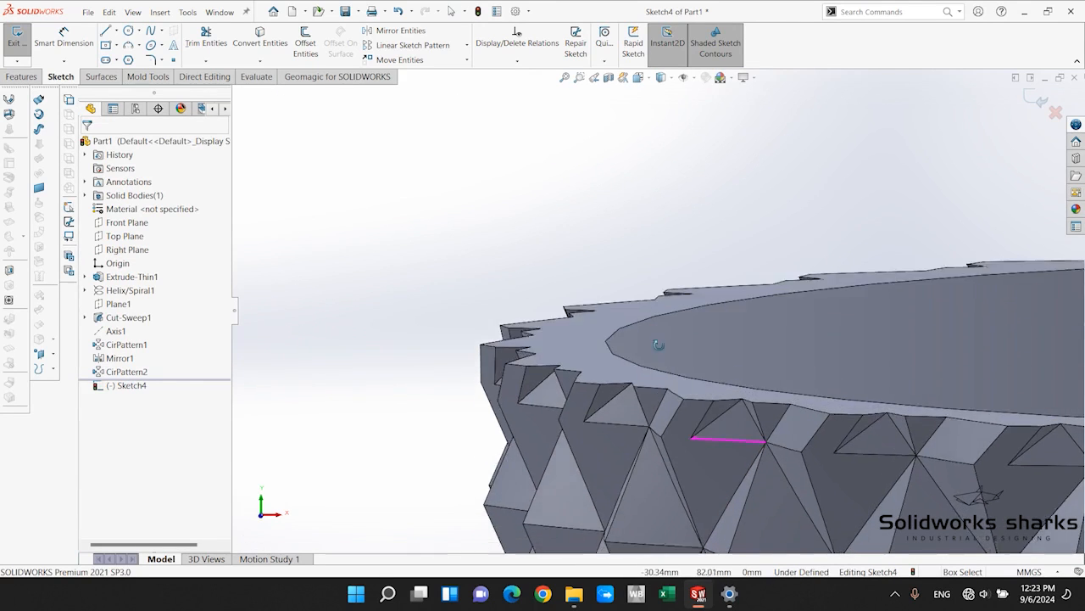
pyautogui.scroll(5, 577, 354)
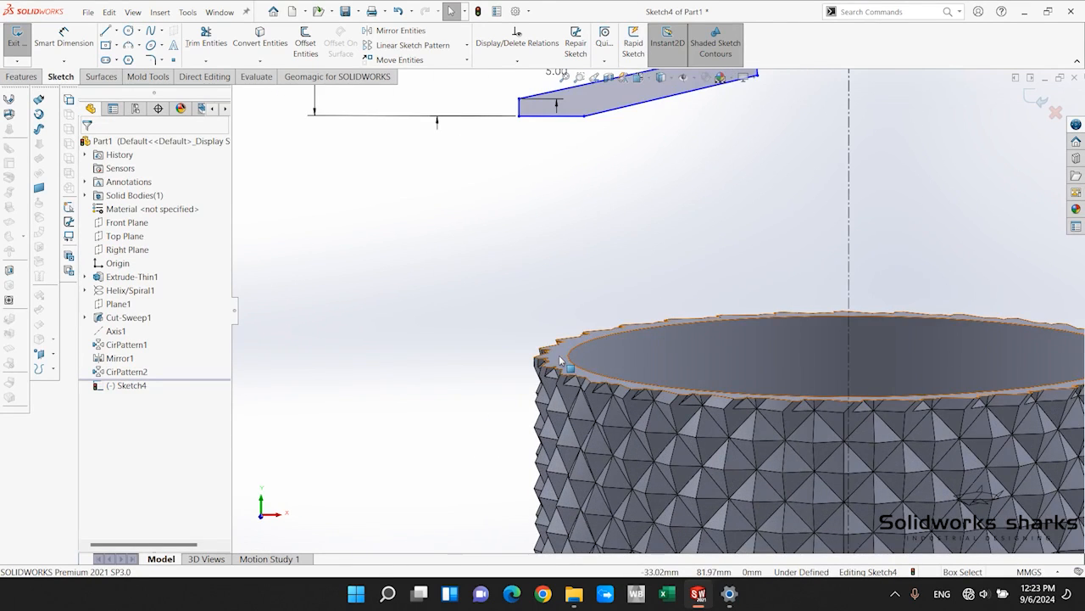
pyautogui.click(560, 360)
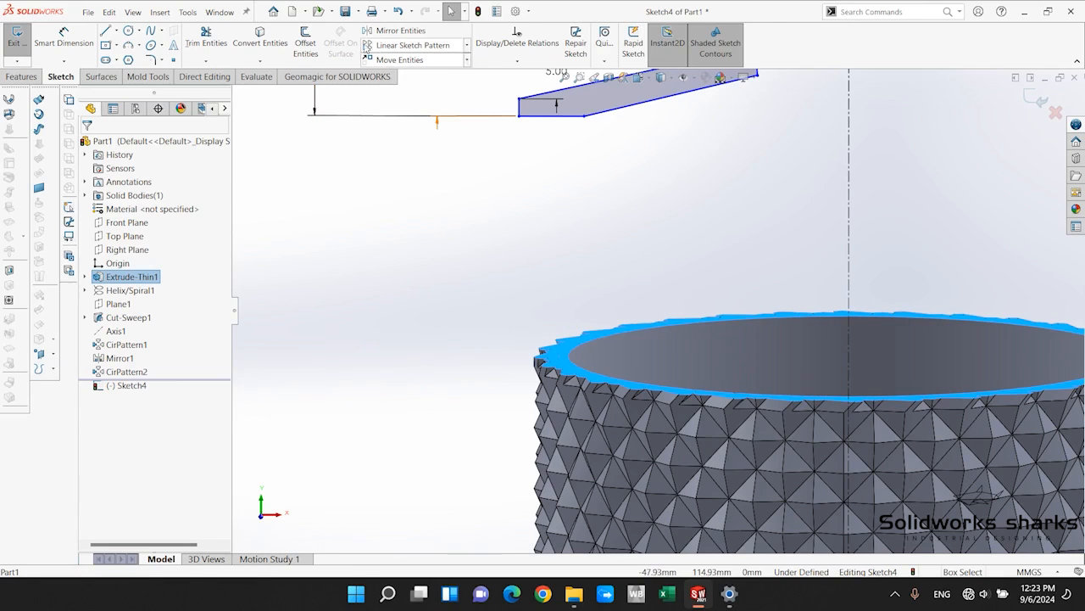
pyautogui.click(260, 41)
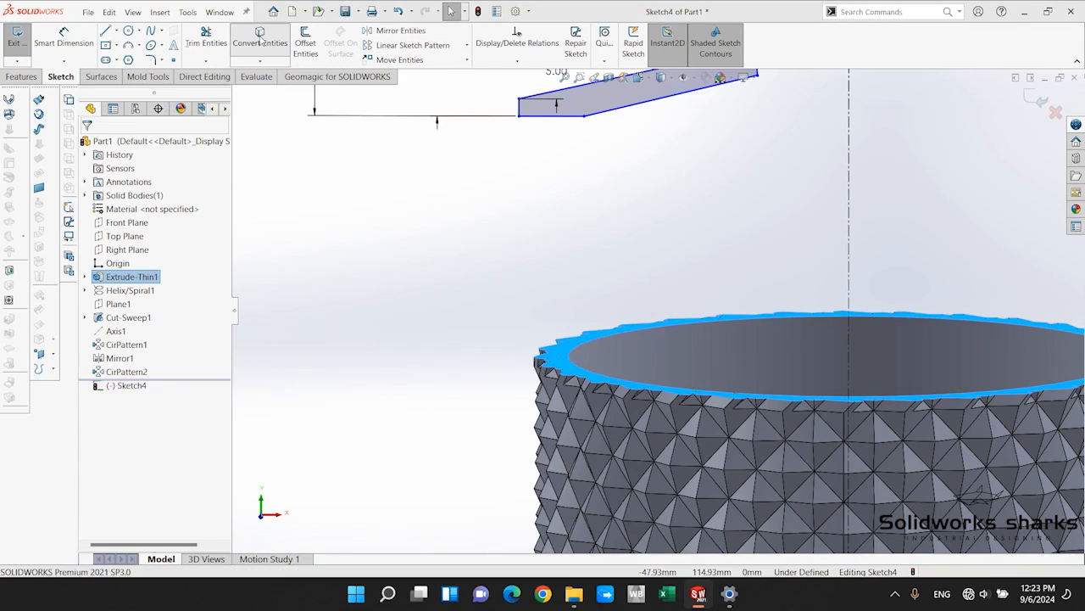
pyautogui.click(642, 300)
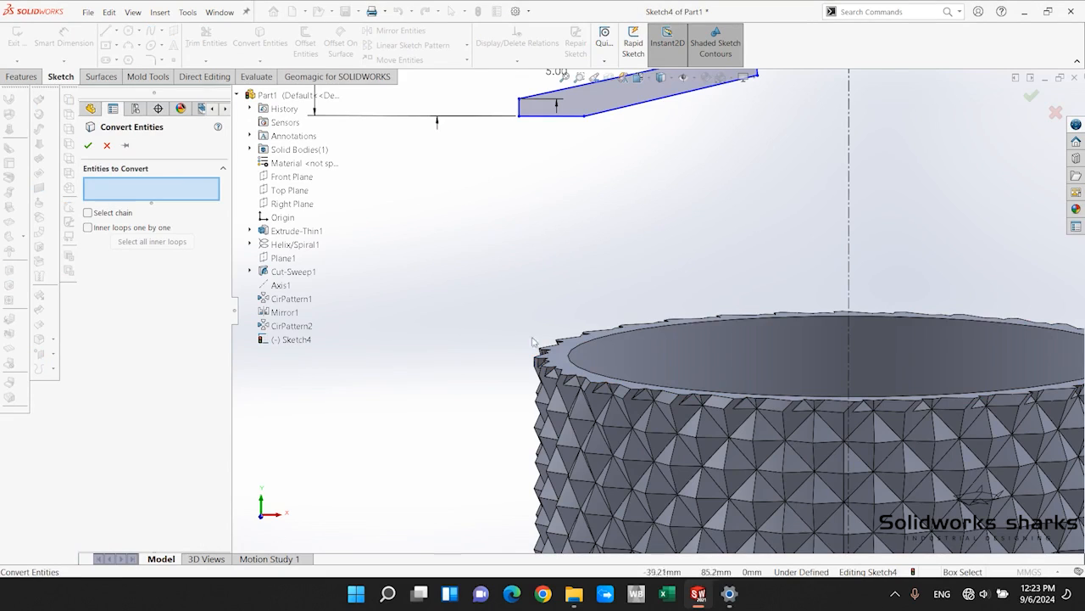
pyautogui.click(578, 364)
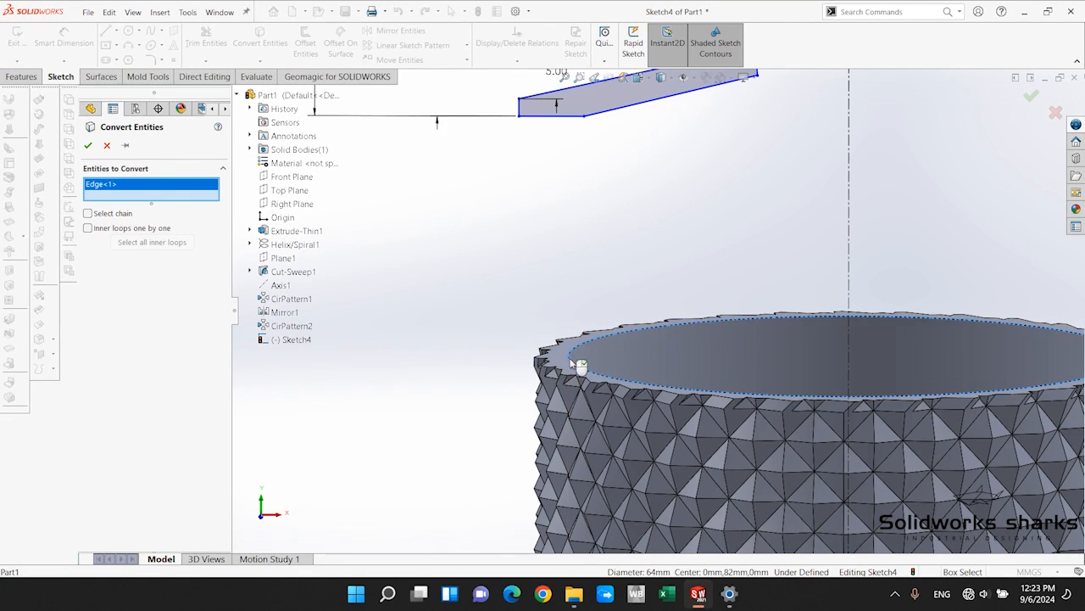
pyautogui.click(88, 145)
pyautogui.hotkey('ctrl', '1')
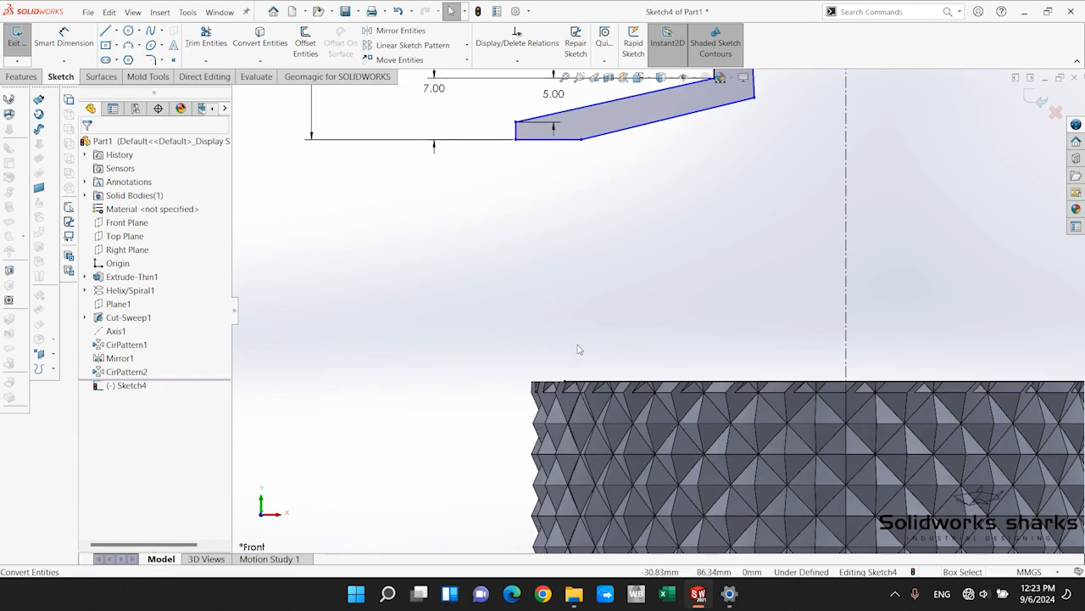
# Make the foot's bottom edge collinear with the converted line along the top of the body.
pyautogui.scroll(-2, 580, 349)
pyautogui.scroll(4, 659, 201)
pyautogui.scroll(-2, 648, 193)
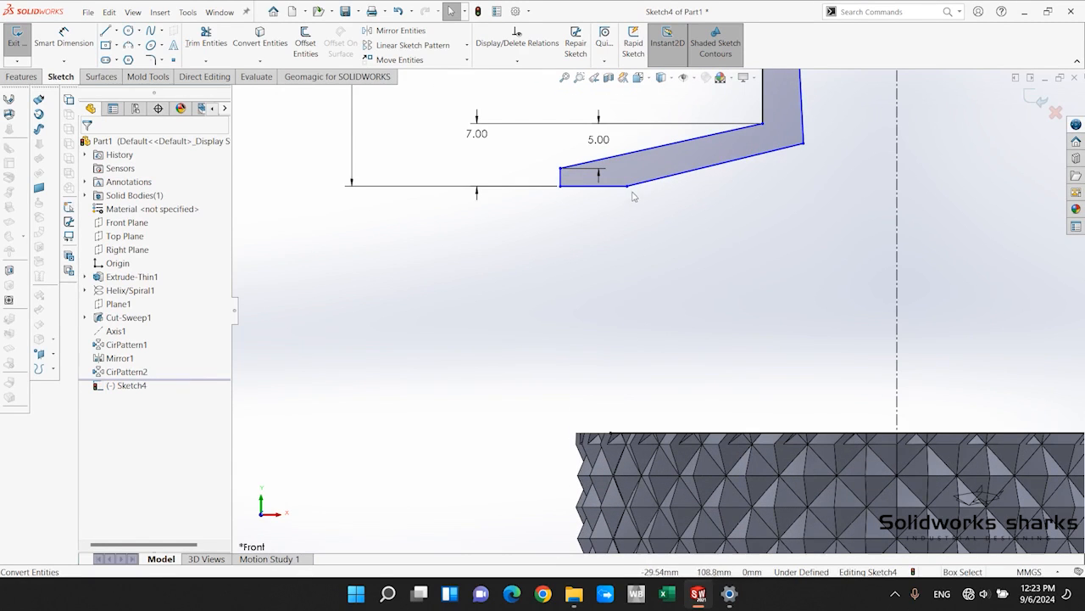
pyautogui.click(607, 187)
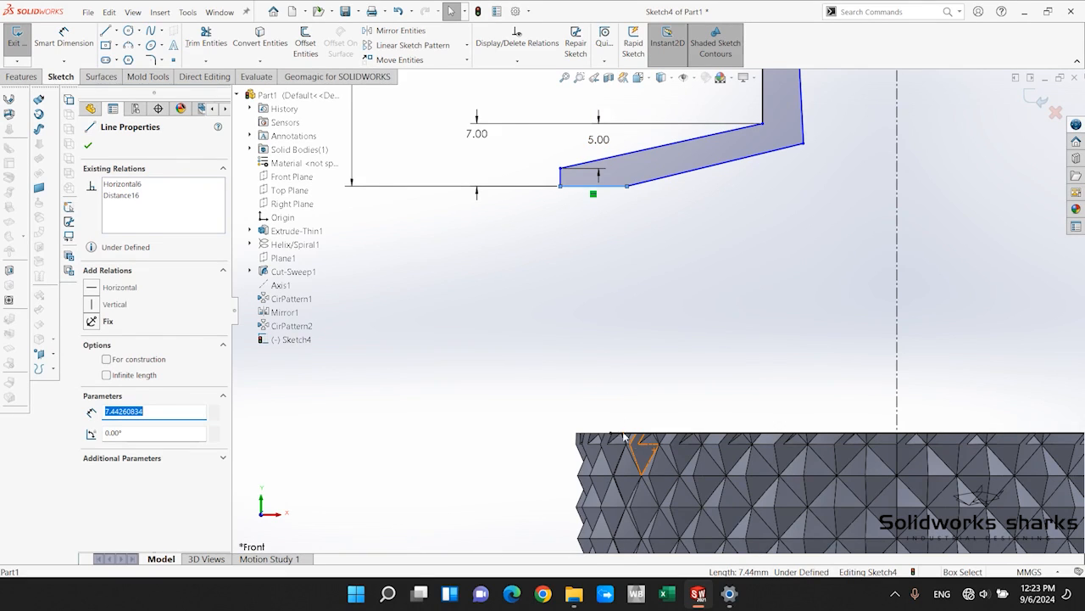
pyautogui.keyDown('ctrl'); pyautogui.click(634, 435); pyautogui.keyUp('ctrl')
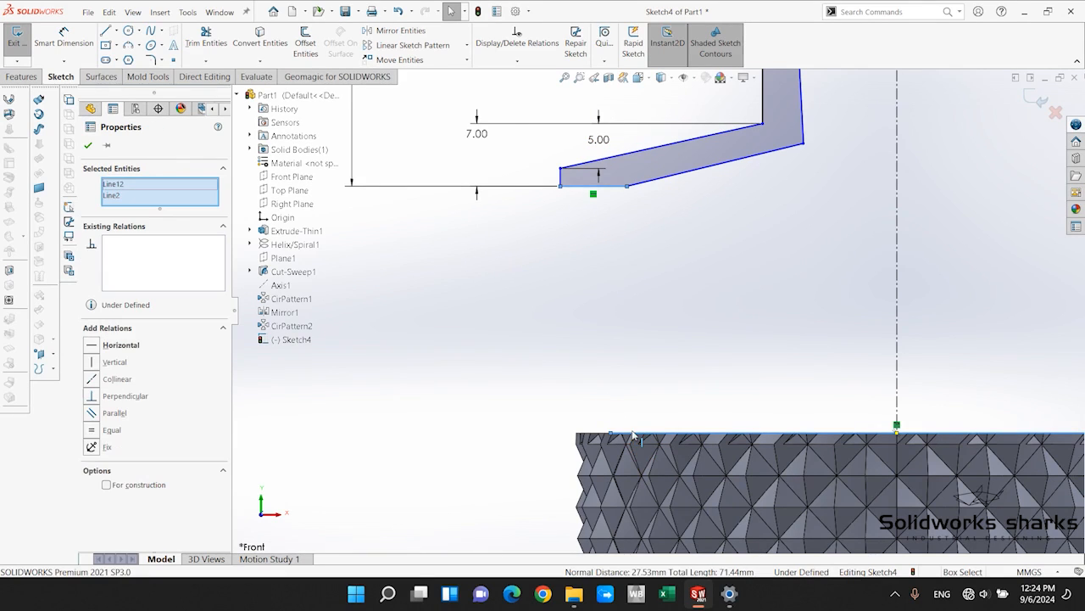
pyautogui.scroll(2, 748, 408)
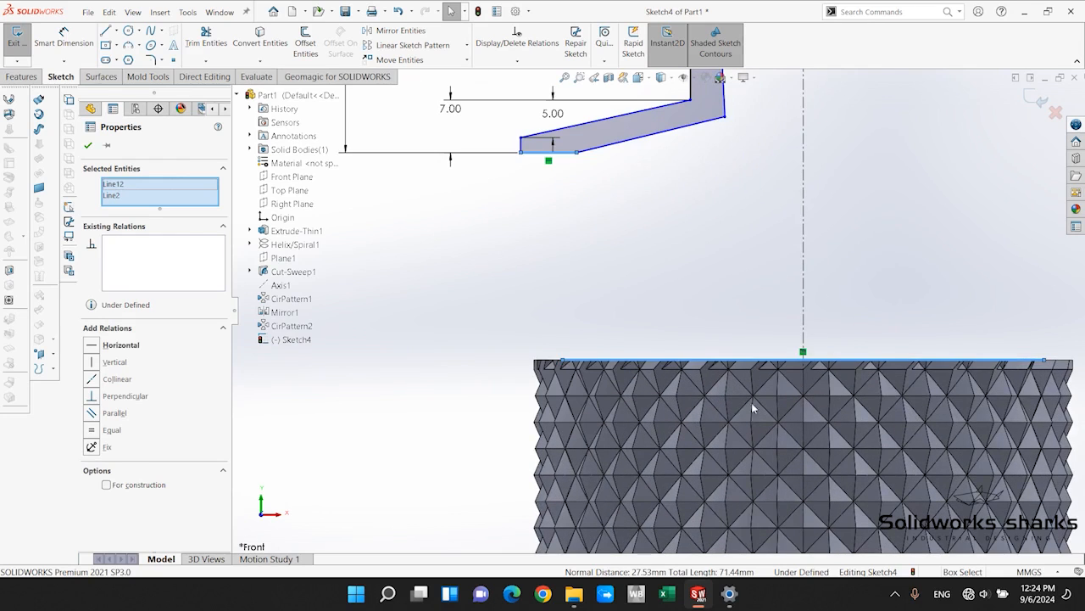
pyautogui.click(96, 382)
pyautogui.click(301, 371)
pyautogui.scroll(2, 670, 314)
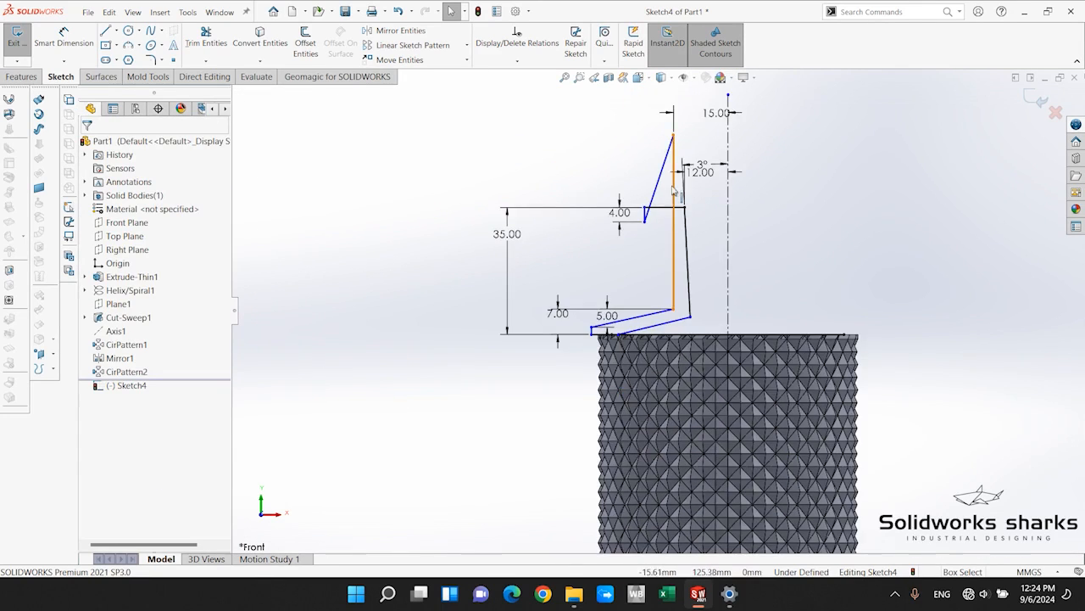
# Pull the lip's inner underside corner back below the top edge and set the lip's outer end about 24 mm from the axis.
pyautogui.scroll(-4, 674, 191)
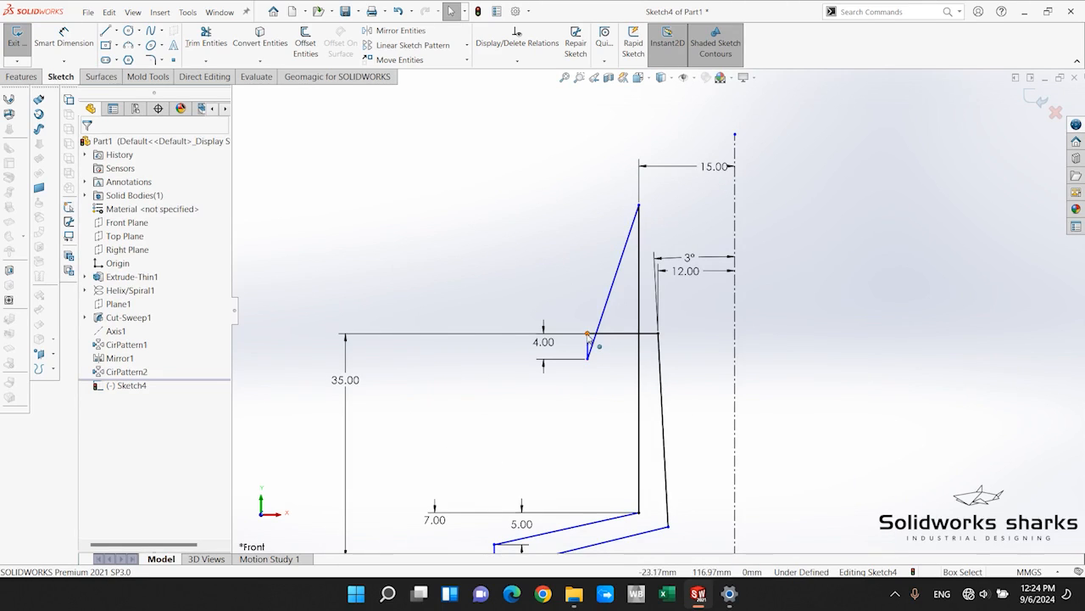
pyautogui.moveTo(587, 335)
pyautogui.mouseDown()
pyautogui.moveTo(617, 214)
pyautogui.moveTo(516, 245)
pyautogui.moveTo(535, 244)
pyautogui.mouseUp()
pyautogui.moveTo(659, 334); pyautogui.dragTo(657, 254)
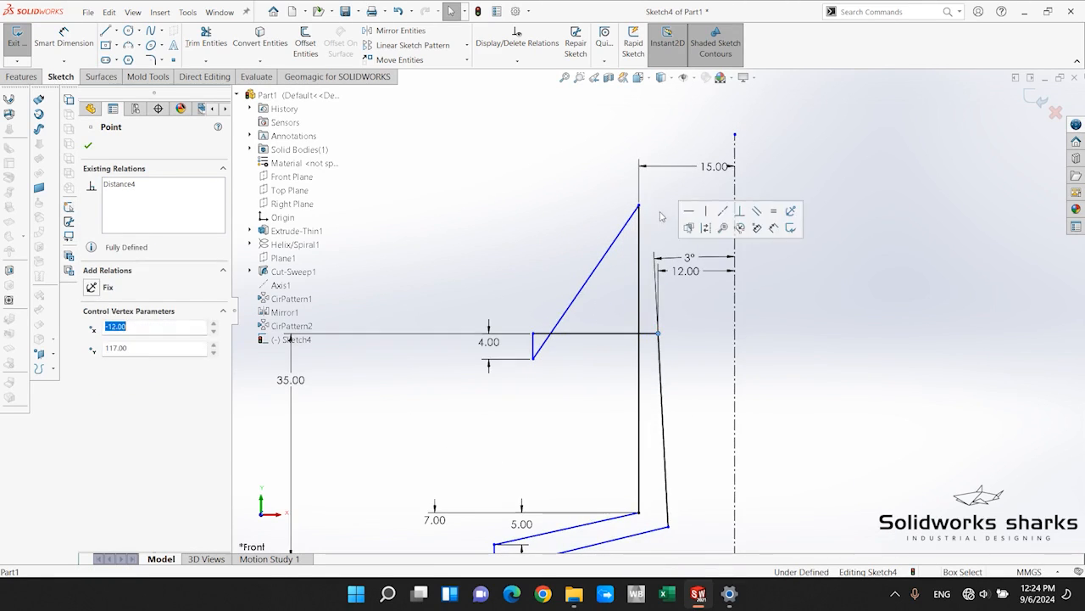
pyautogui.moveTo(639, 206); pyautogui.dragTo(631, 361)
pyautogui.scroll(3, 586, 420)
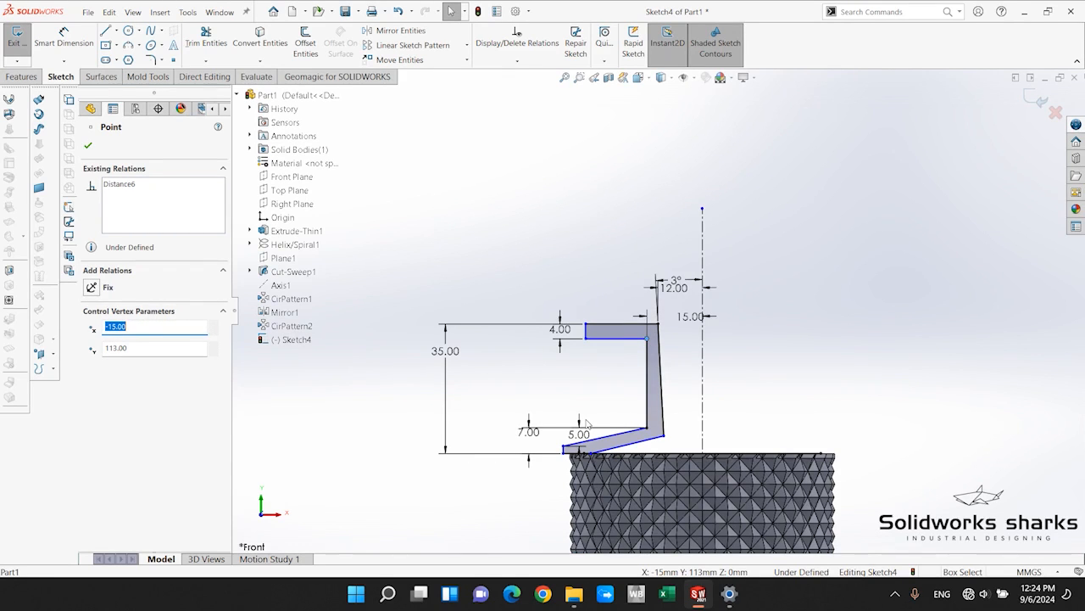
pyautogui.scroll(-2, 586, 422)
pyautogui.moveTo(678, 292); pyautogui.dragTo(692, 310)
pyautogui.click(631, 360)
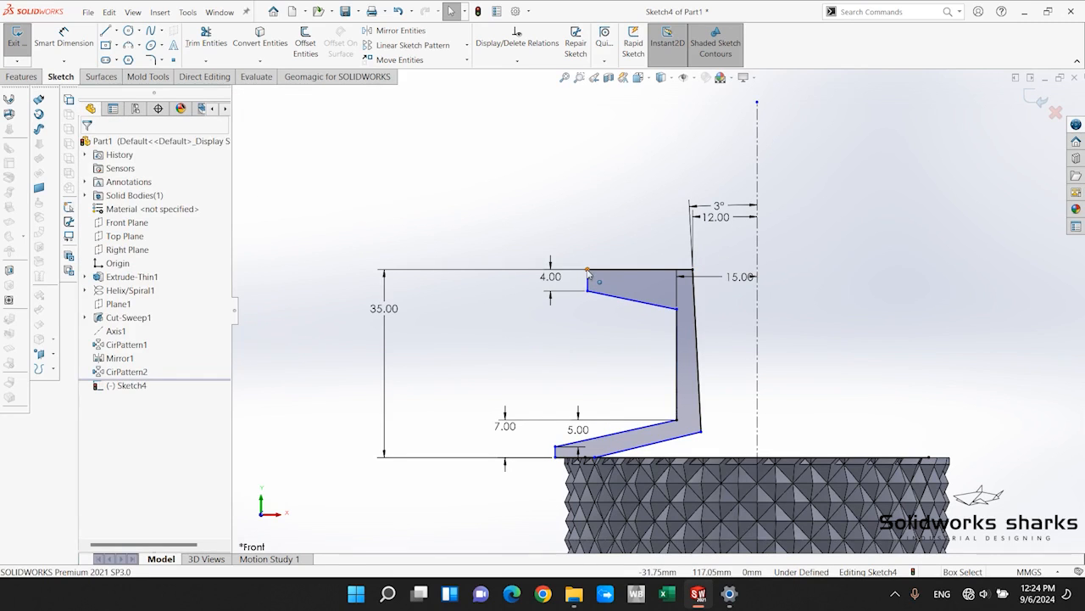
pyautogui.moveTo(588, 270); pyautogui.dragTo(630, 272)
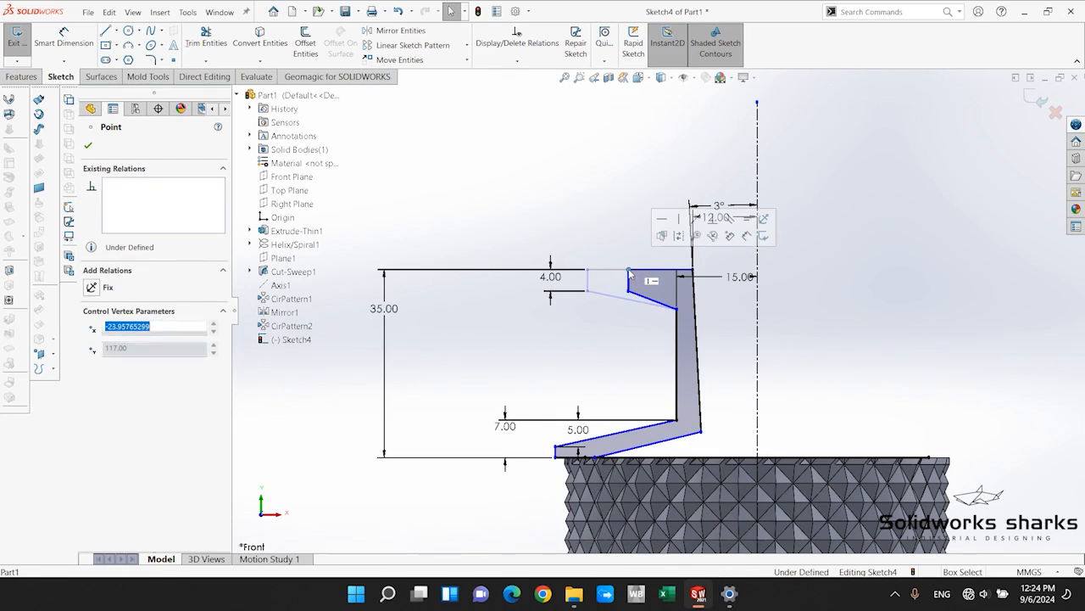
pyautogui.click(608, 362)
# Make the foot's outer bottom corner coincident with the outermost vertex of the body's top face.
pyautogui.scroll(2, 815, 326)
pyautogui.scroll(-2, 790, 358)
pyautogui.scroll(-3, 617, 392)
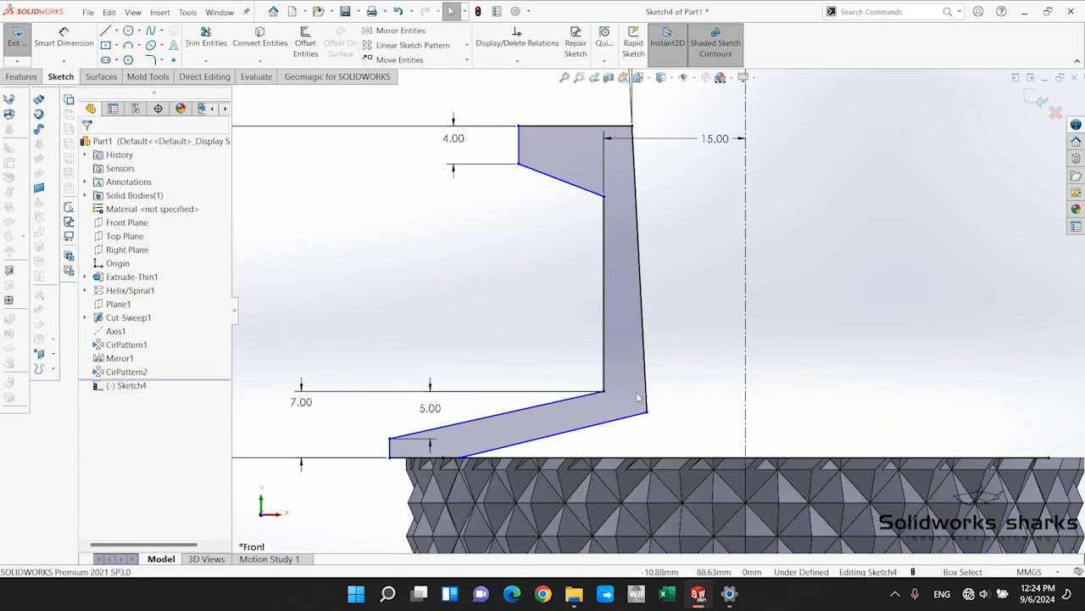
pyautogui.scroll(1, 528, 412)
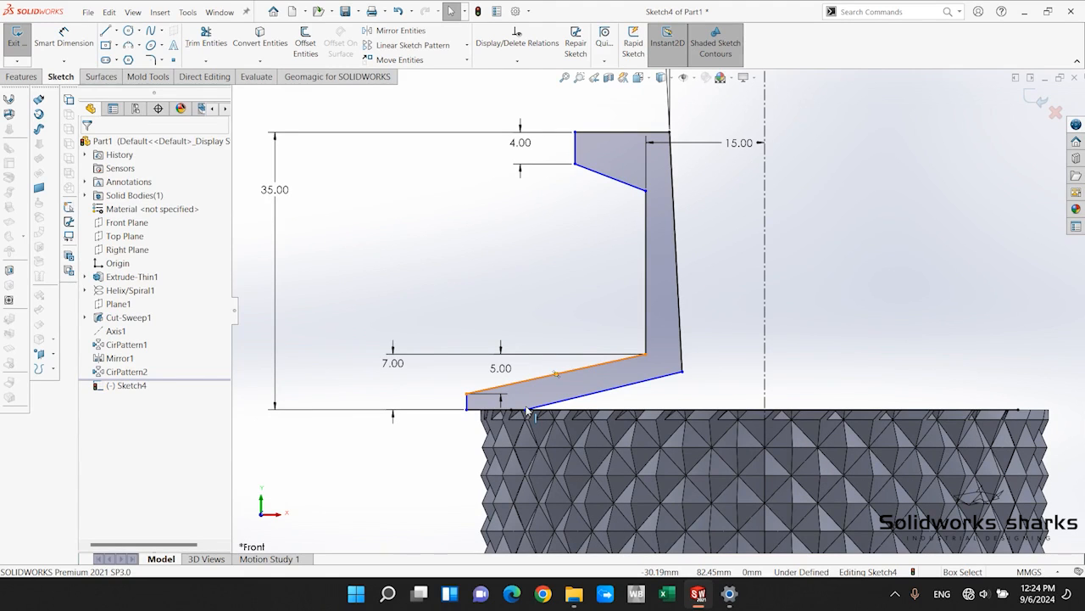
pyautogui.scroll(2, 626, 236)
pyautogui.scroll(-2, 625, 236)
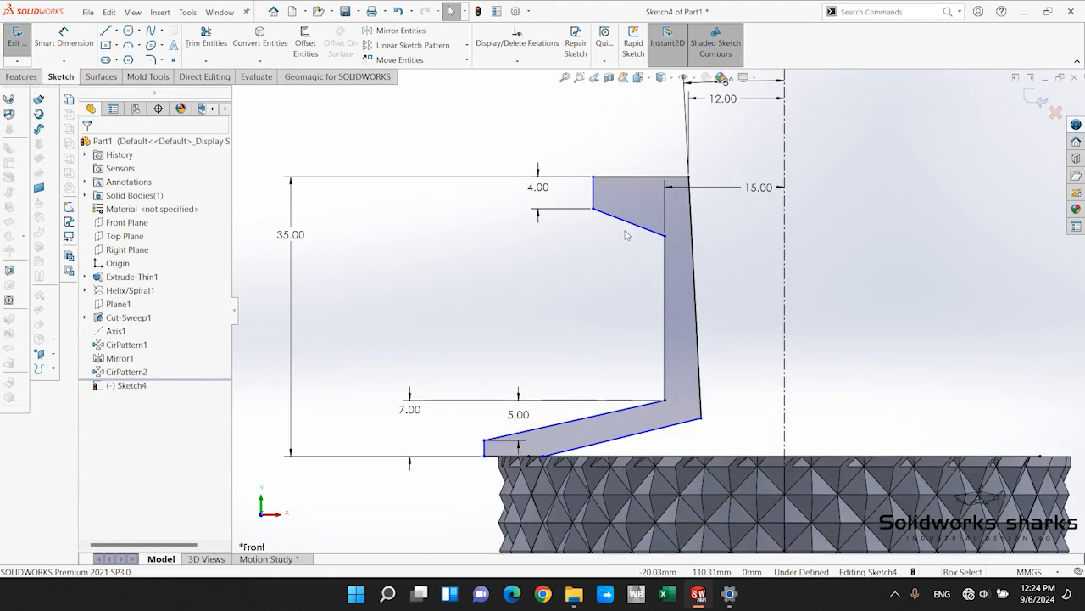
pyautogui.scroll(-4, 484, 432)
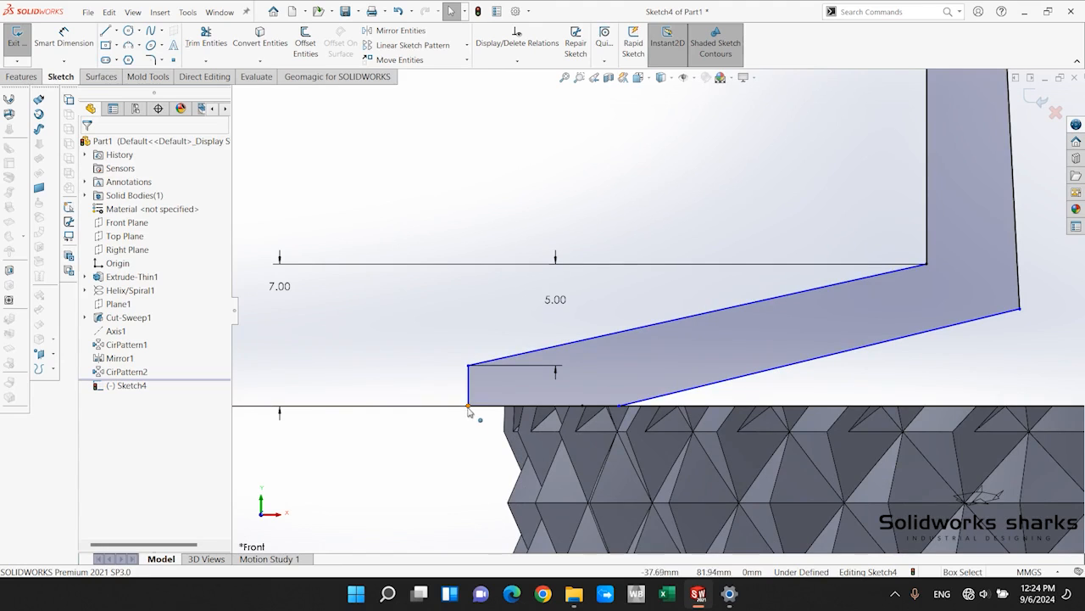
pyautogui.click(468, 407)
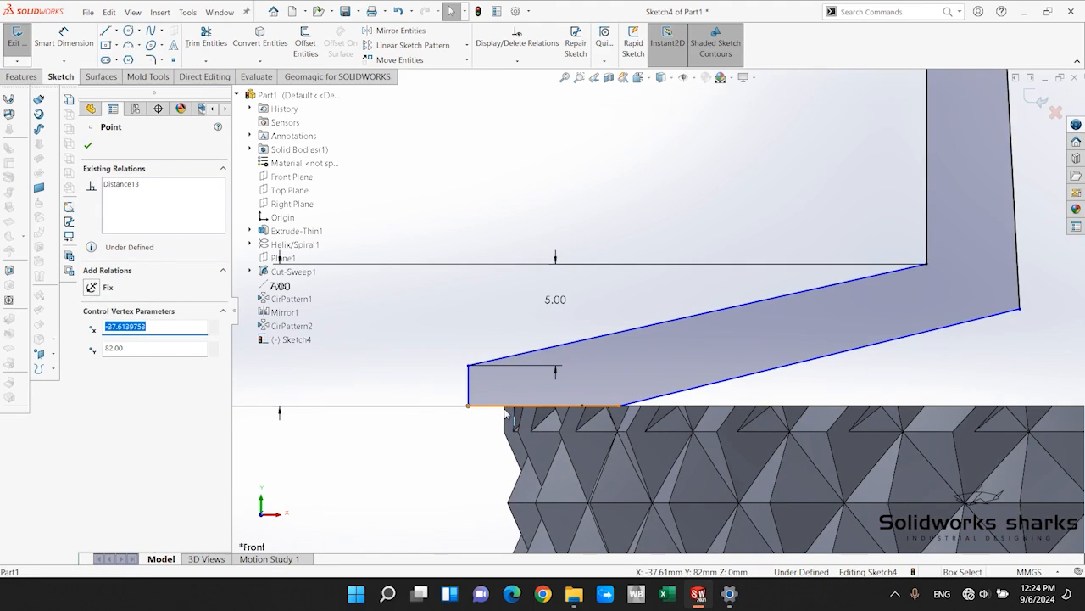
pyautogui.keyDown('ctrl'); pyautogui.click(506, 409); pyautogui.keyUp('ctrl')
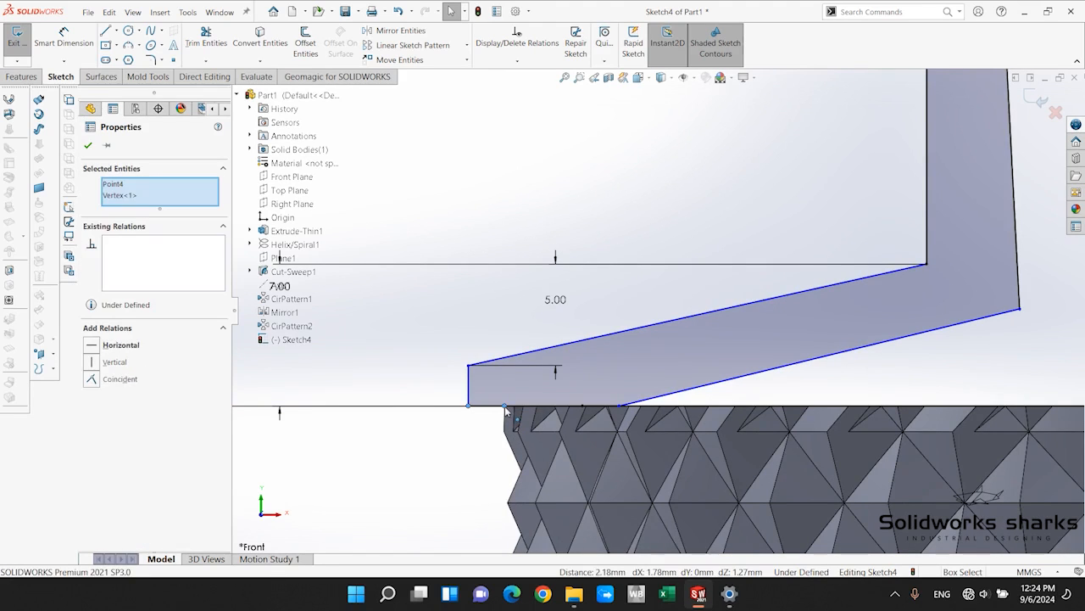
pyautogui.click(102, 378)
pyautogui.press('Escape')
# Make the foot's slanted lower line parallel to its slanted upper line.
pyautogui.scroll(5, 898, 295)
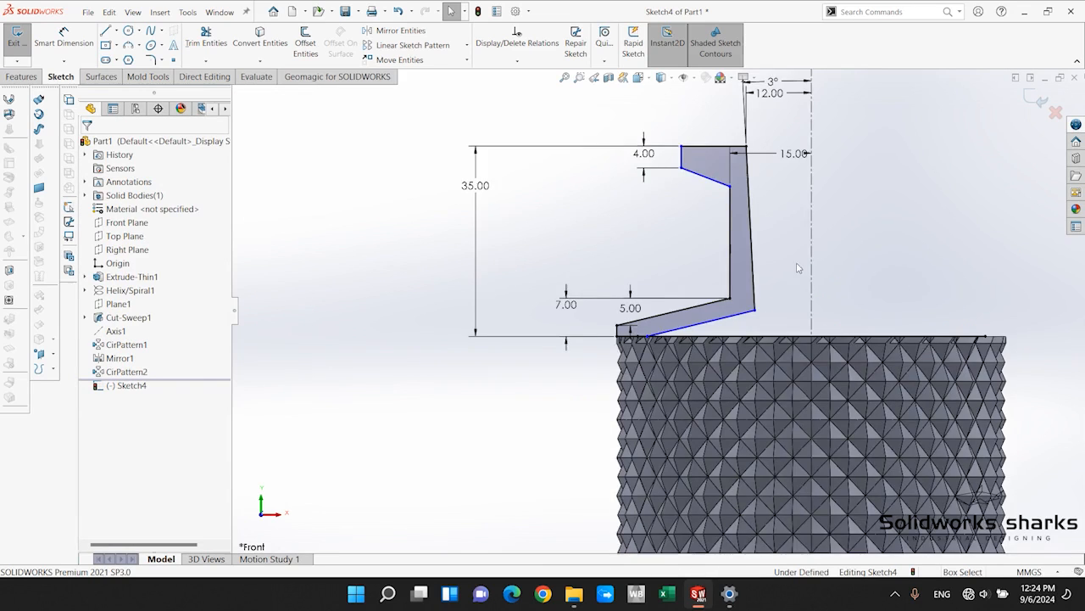
pyautogui.scroll(-3, 744, 305)
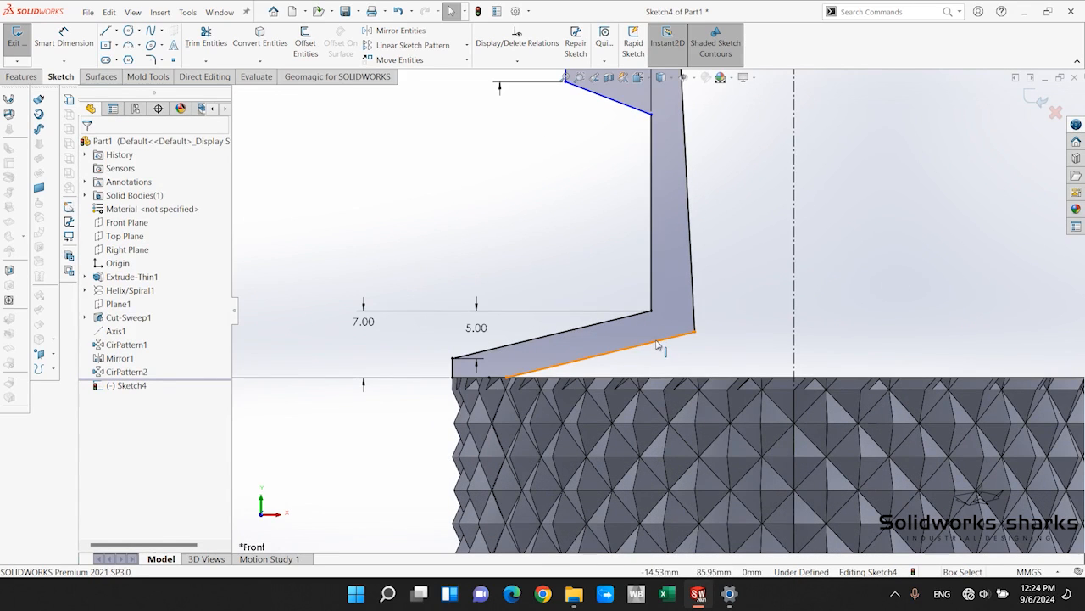
pyautogui.click(657, 342)
pyautogui.keyDown('ctrl'); pyautogui.click(602, 323); pyautogui.keyUp('ctrl')
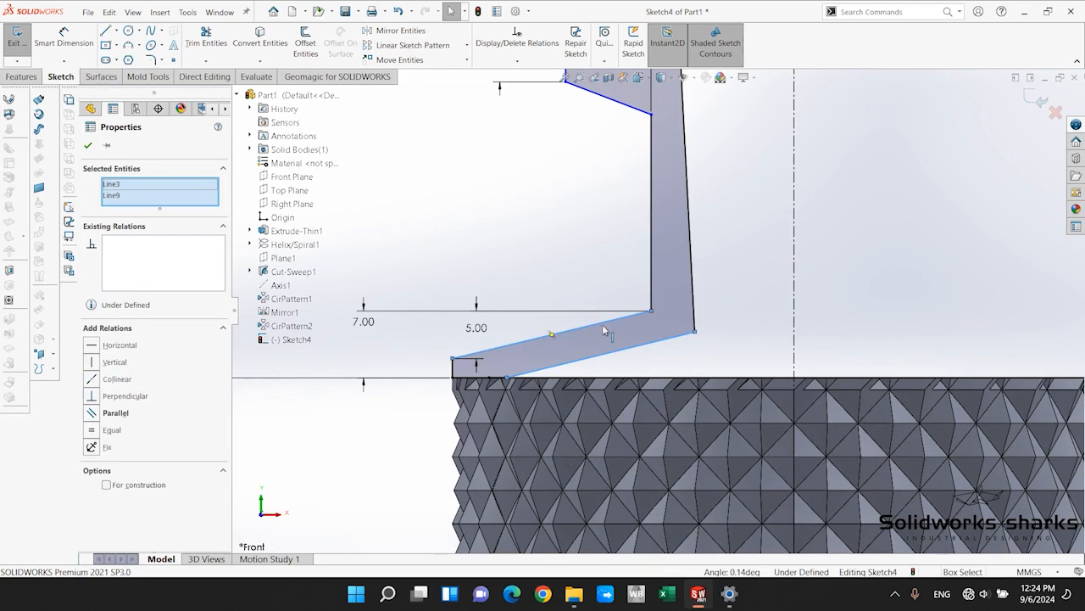
pyautogui.click(94, 414)
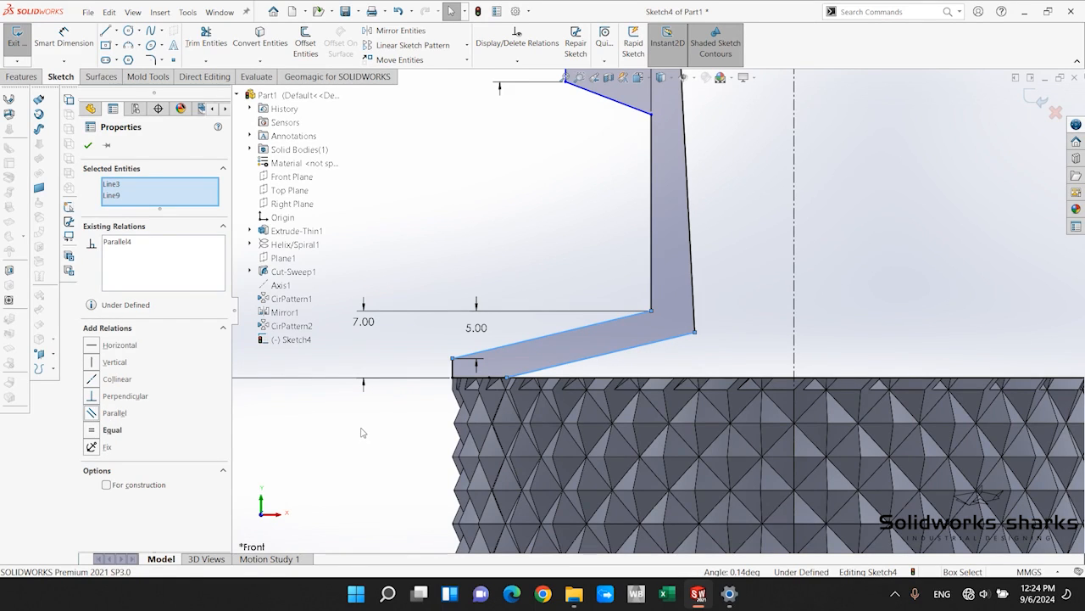
pyautogui.click(363, 432)
# Raise the inner corner of the lip's sloped underside to about 6.2 mm below the top edge.
pyautogui.scroll(3, 720, 330)
pyautogui.scroll(-2, 719, 329)
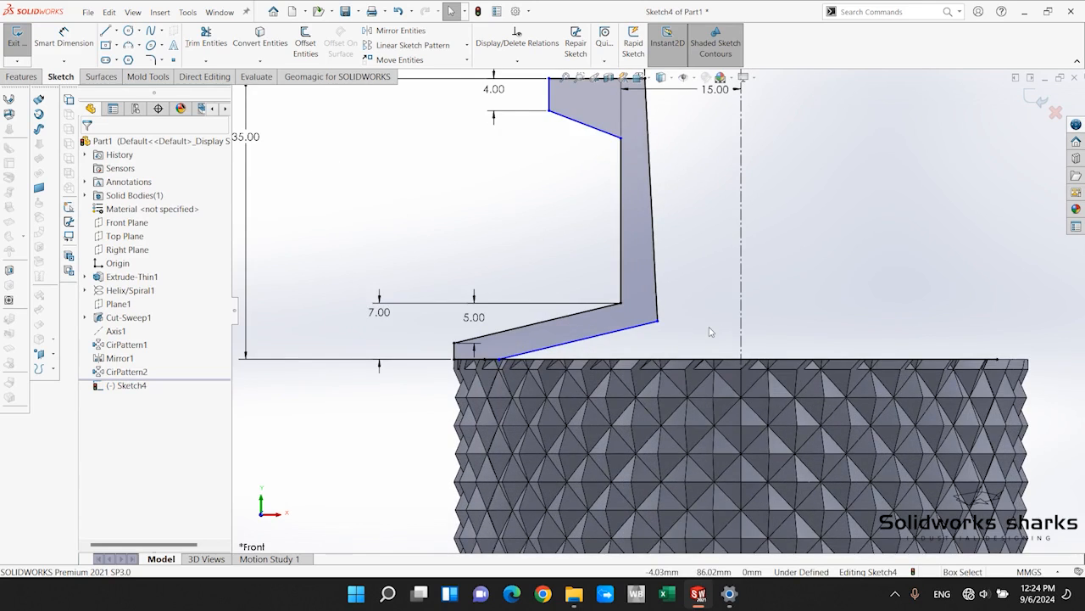
pyautogui.scroll(2, 710, 332)
pyautogui.scroll(-4, 657, 289)
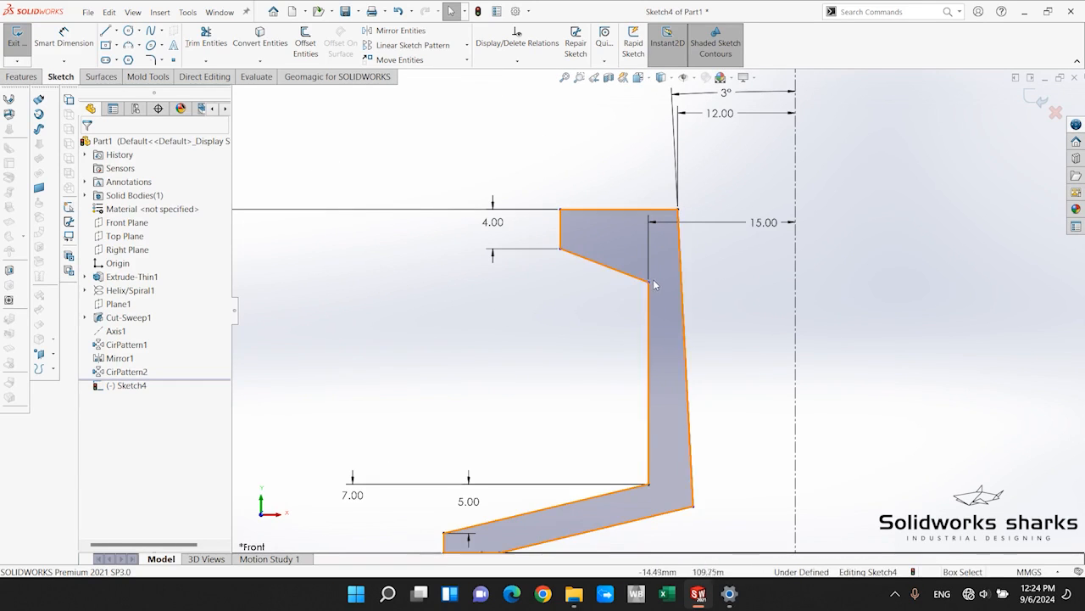
pyautogui.moveTo(650, 282); pyautogui.dragTo(628, 276)
pyautogui.click(538, 339)
# Dimension the lip's inner underside corner 6 mm below the top edge of the neck profile.
pyautogui.click(54, 39)
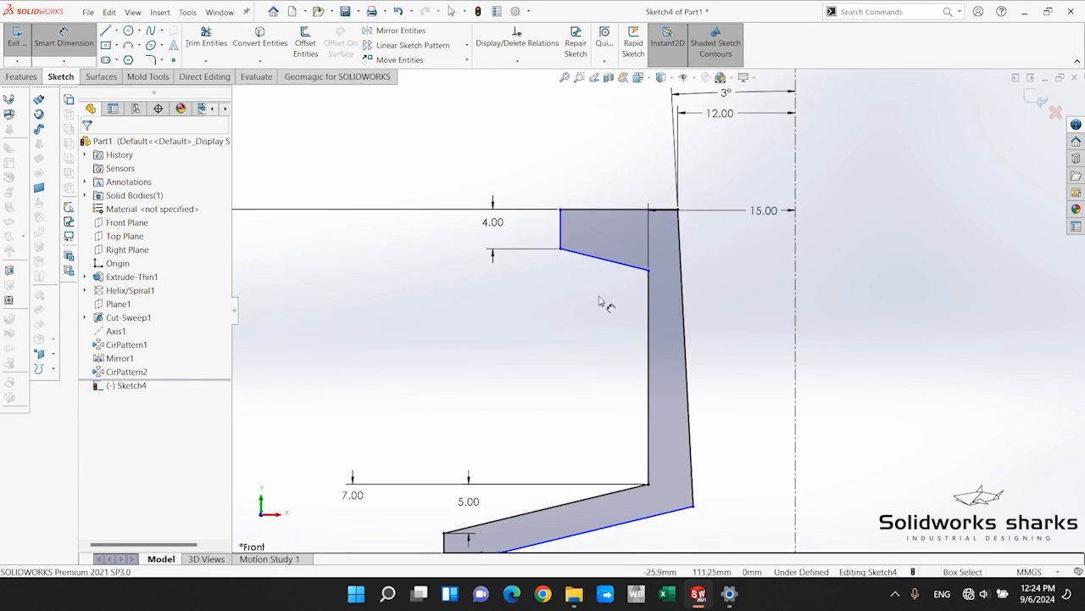
pyautogui.click(643, 210)
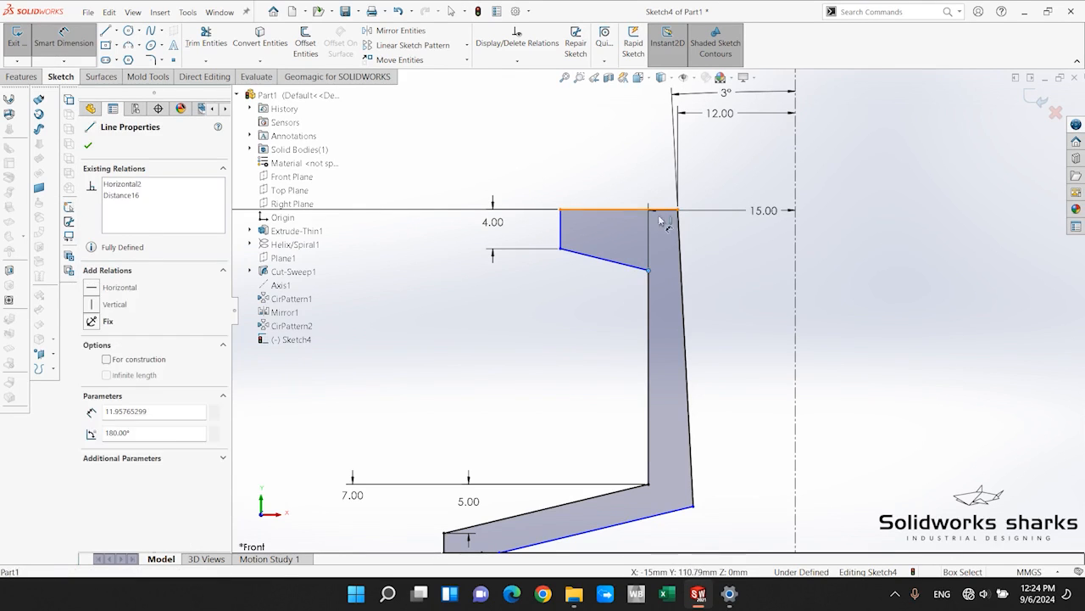
pyautogui.click(649, 270)
pyautogui.click(725, 238)
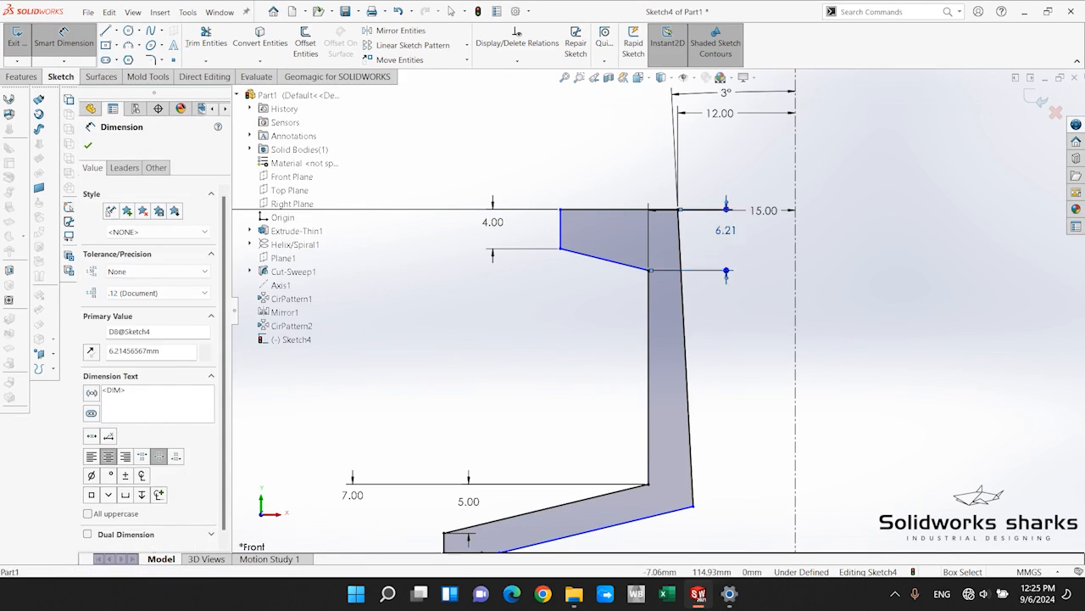
pyautogui.write('6')
pyautogui.press('Return')
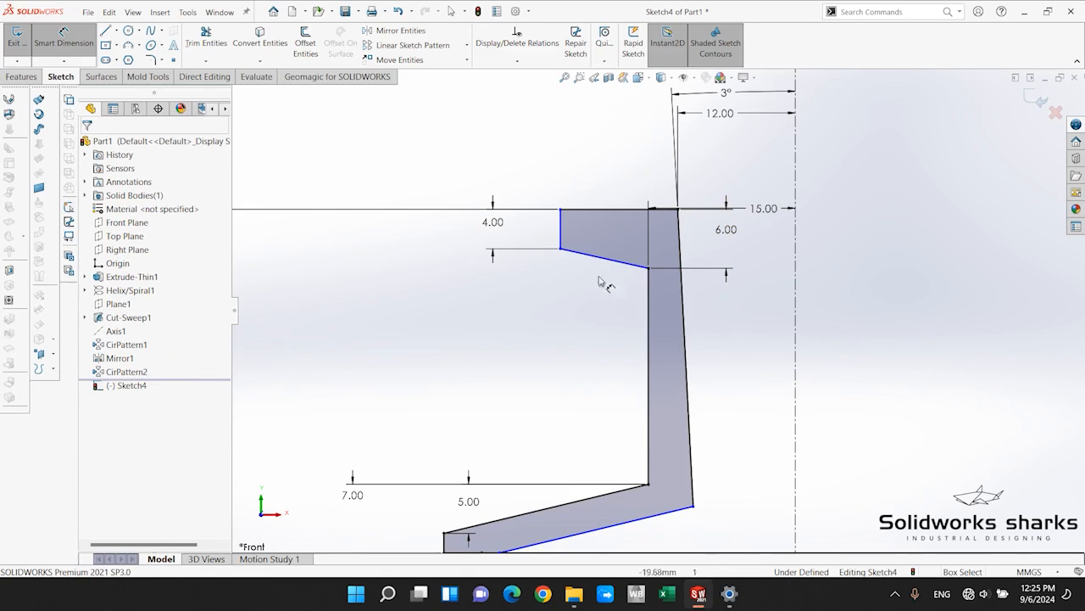
# Dimension the lip's width from its outer vertical edge to the inner top corner as 12 mm.
pyautogui.click(560, 242)
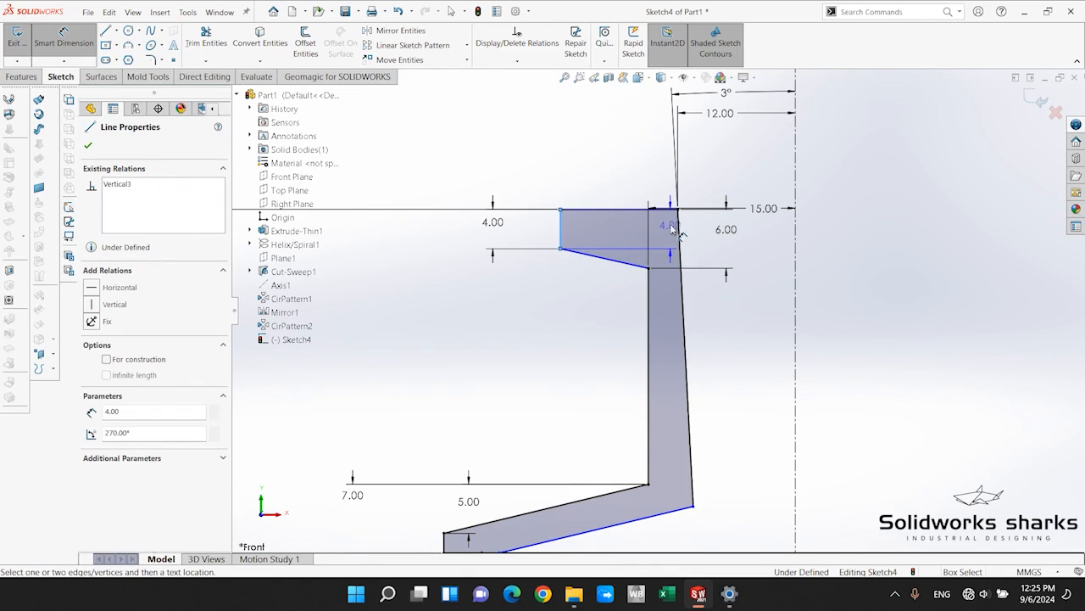
pyautogui.click(678, 210)
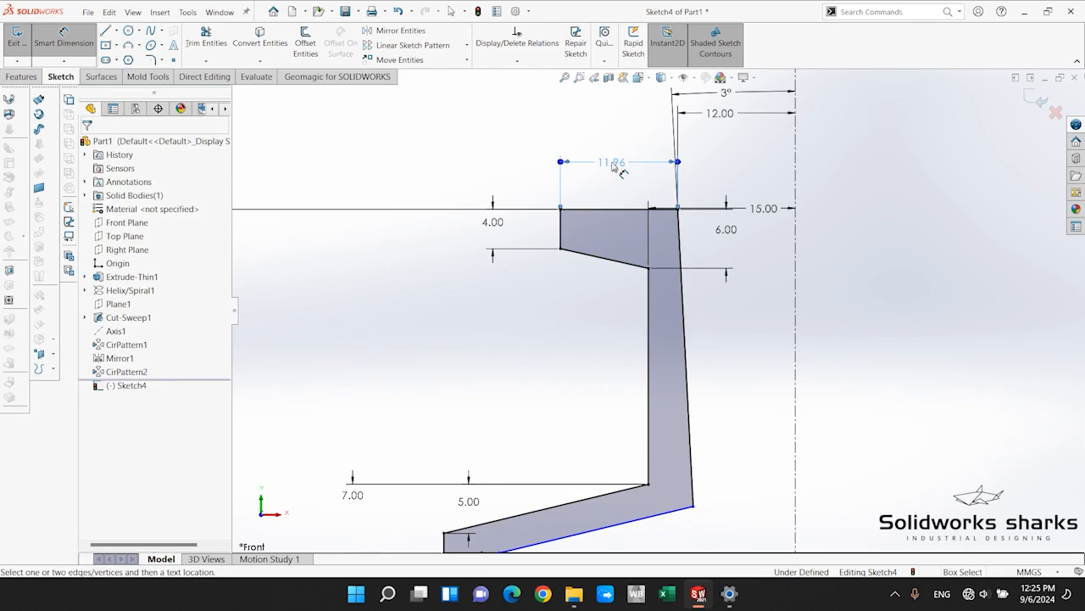
pyautogui.click(617, 167)
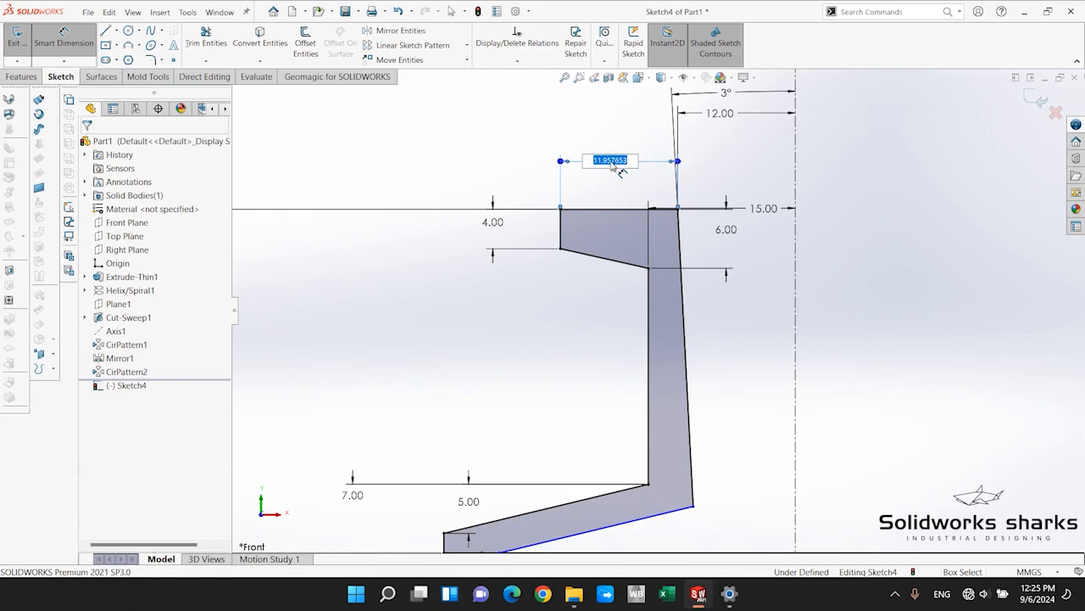
pyautogui.write('10')
pyautogui.press('Return')
pyautogui.press('Escape')
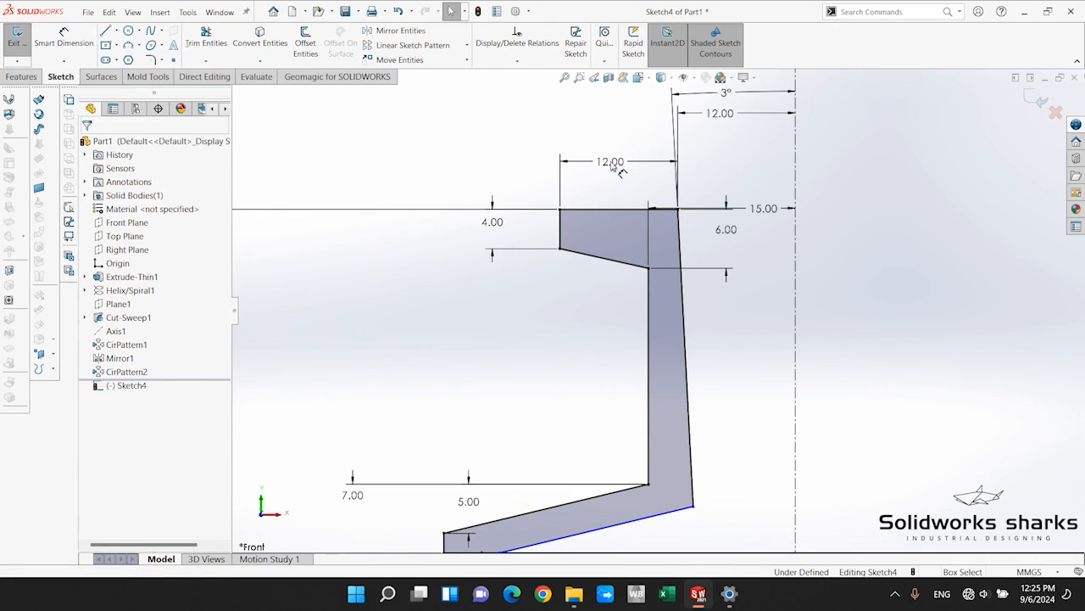
# Start a 360-degree revolved boss about the vertical centerline with the closed neck profile region as its contour.
pyautogui.scroll(5, 590, 330)
pyautogui.scroll(-4, 602, 338)
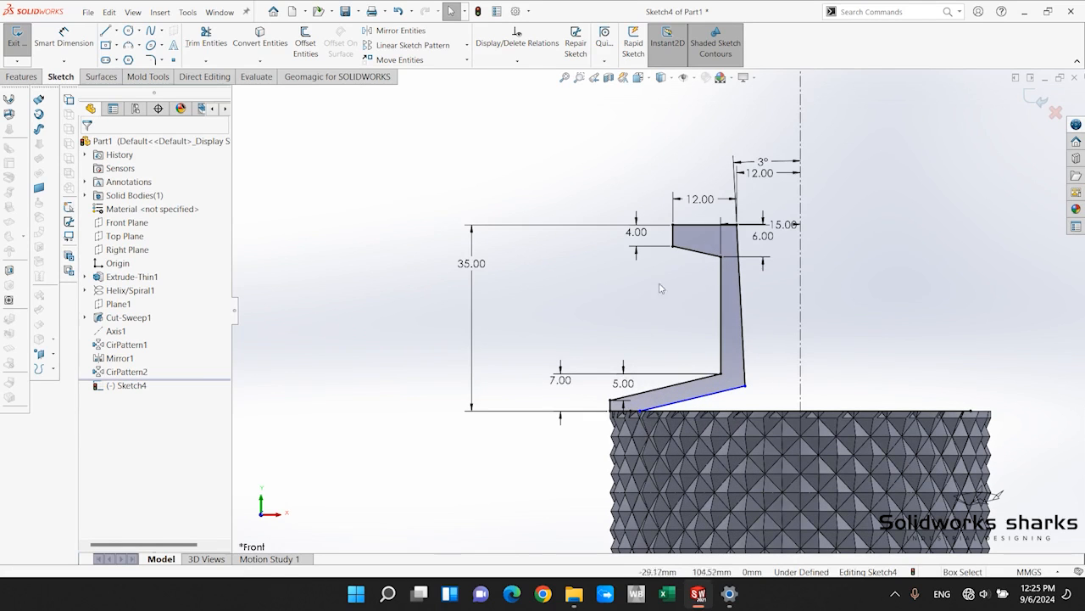
pyautogui.scroll(4, 835, 312)
pyautogui.scroll(-4, 816, 313)
pyautogui.scroll(4, 703, 311)
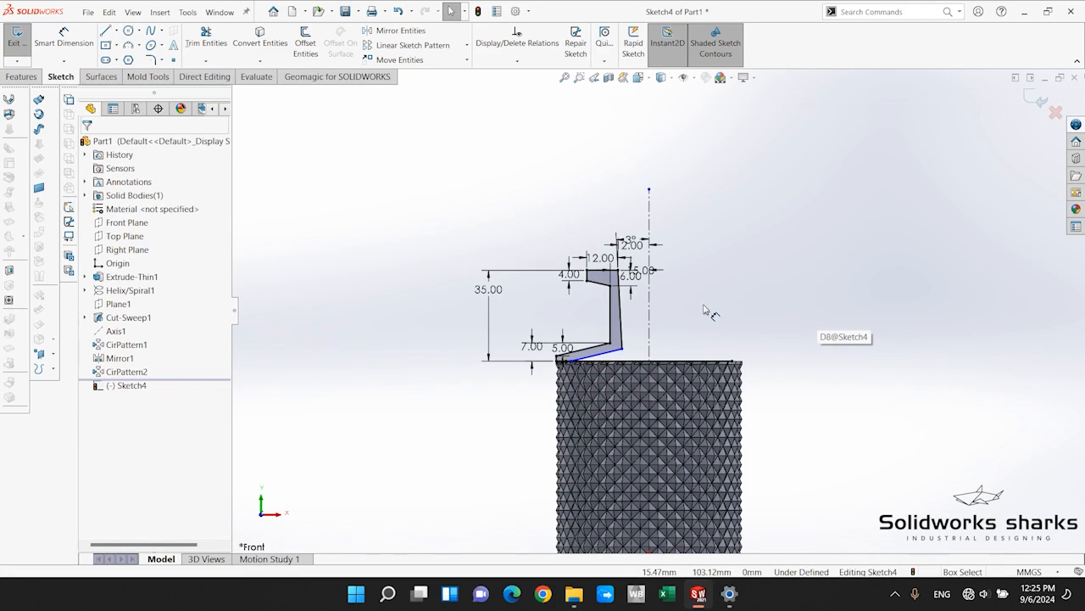
pyautogui.click(31, 79)
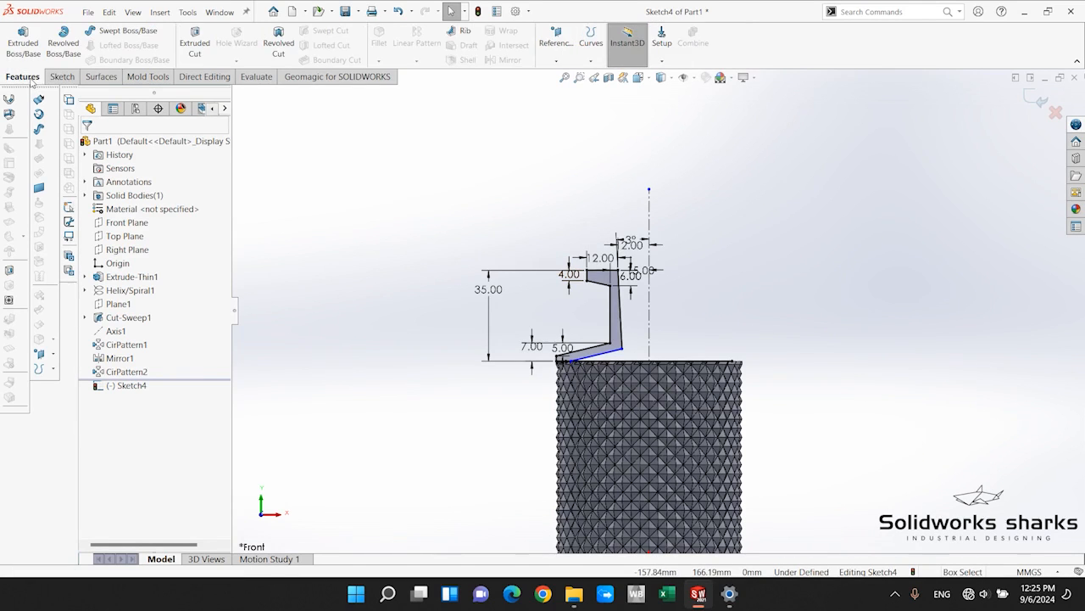
pyautogui.click(64, 43)
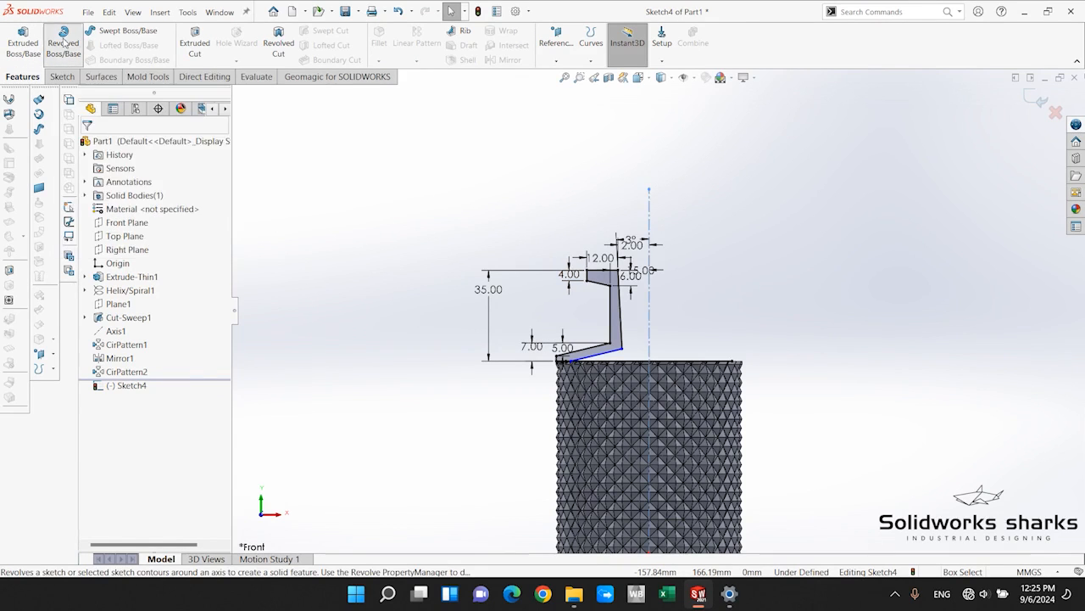
pyautogui.scroll(-3, 644, 314)
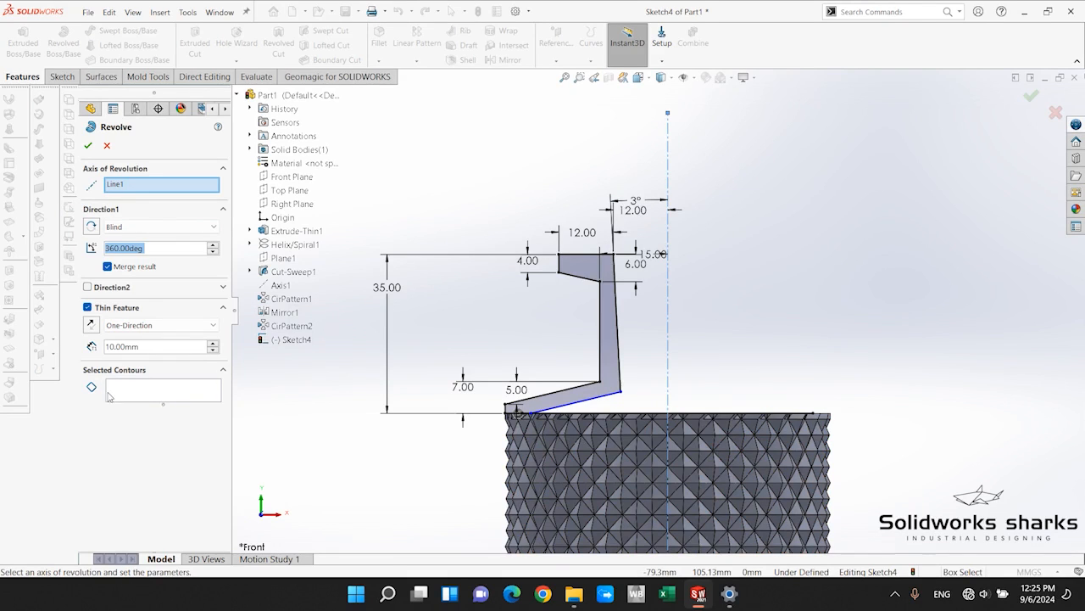
pyautogui.click(149, 390)
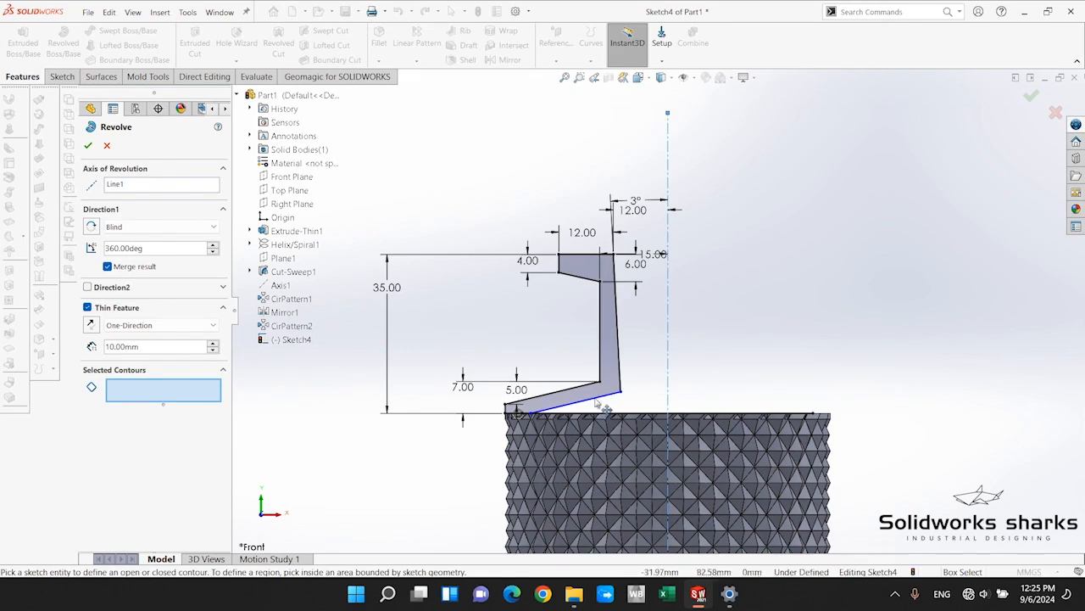
pyautogui.click(606, 308)
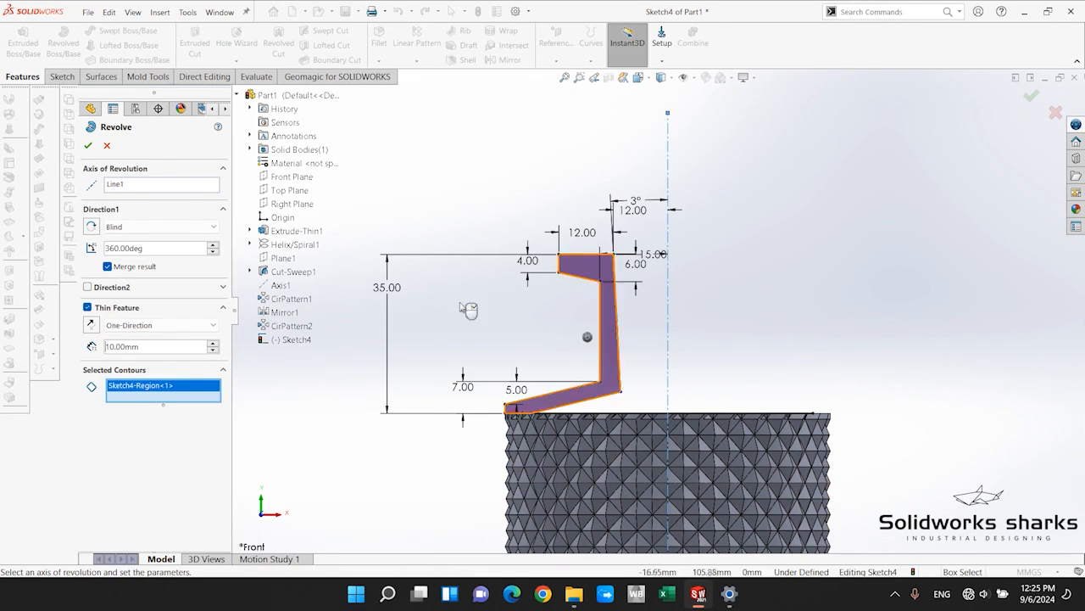
# Turn off the thin feature option and complete the neck revolve as a solid merged with the body.
pyautogui.click(88, 308)
pyautogui.scroll(3, 682, 314)
pyautogui.scroll(-3, 681, 315)
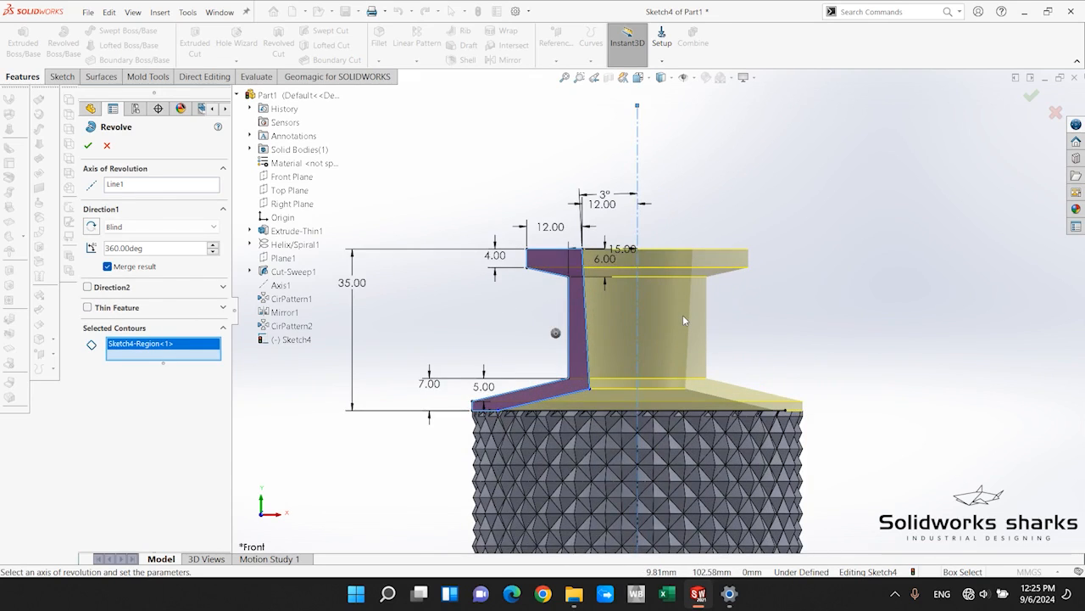
pyautogui.scroll(-2, 604, 324)
pyautogui.moveTo(451, 318); pyautogui.dragTo(592, 419, button='middle')
pyautogui.scroll(-1, 591, 419)
pyautogui.moveTo(616, 370); pyautogui.dragTo(588, 277, button='middle')
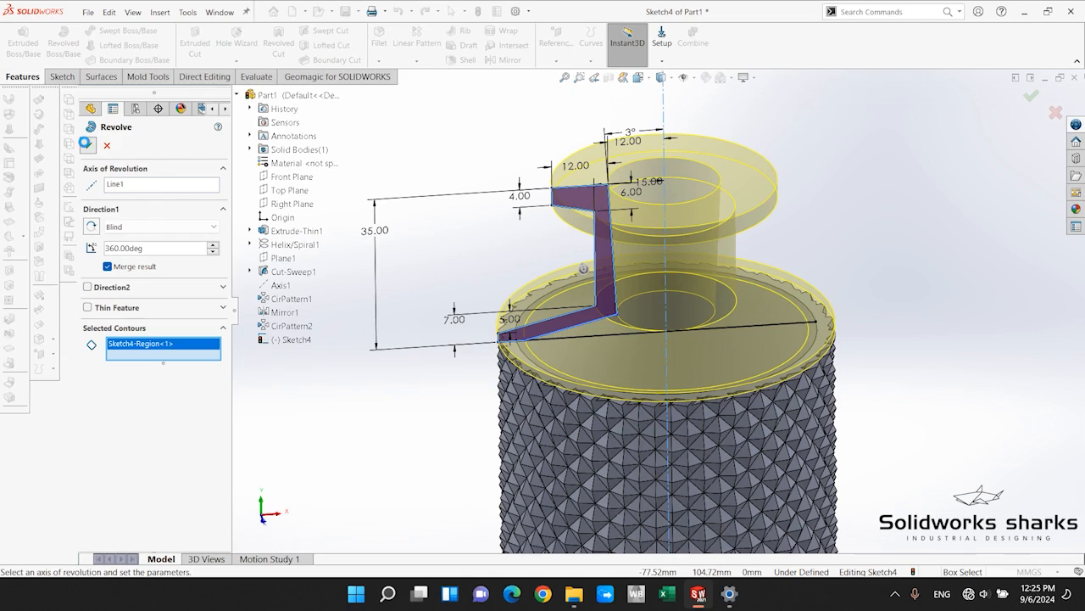
pyautogui.click(463, 415)
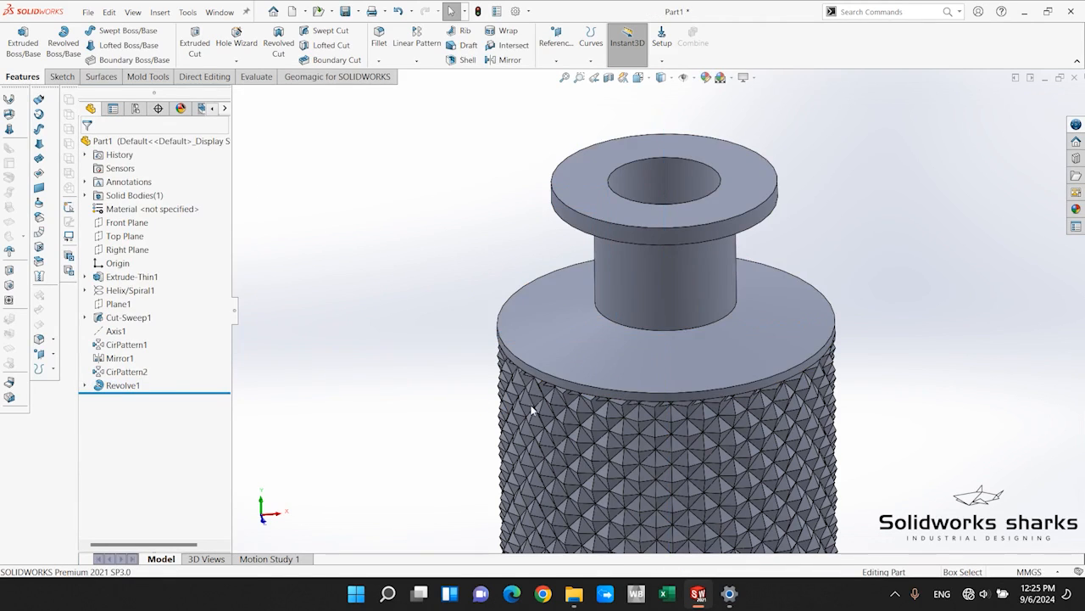
# Open a new sketch on the Front Plane.
pyautogui.scroll(3, 814, 363)
pyautogui.scroll(-3, 768, 347)
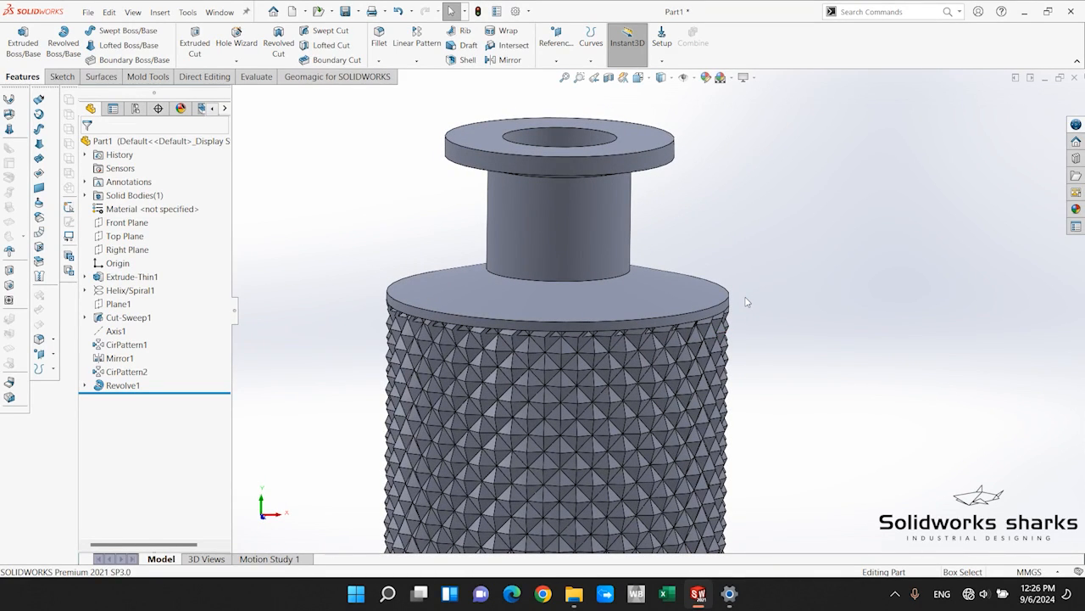
pyautogui.scroll(3, 739, 303)
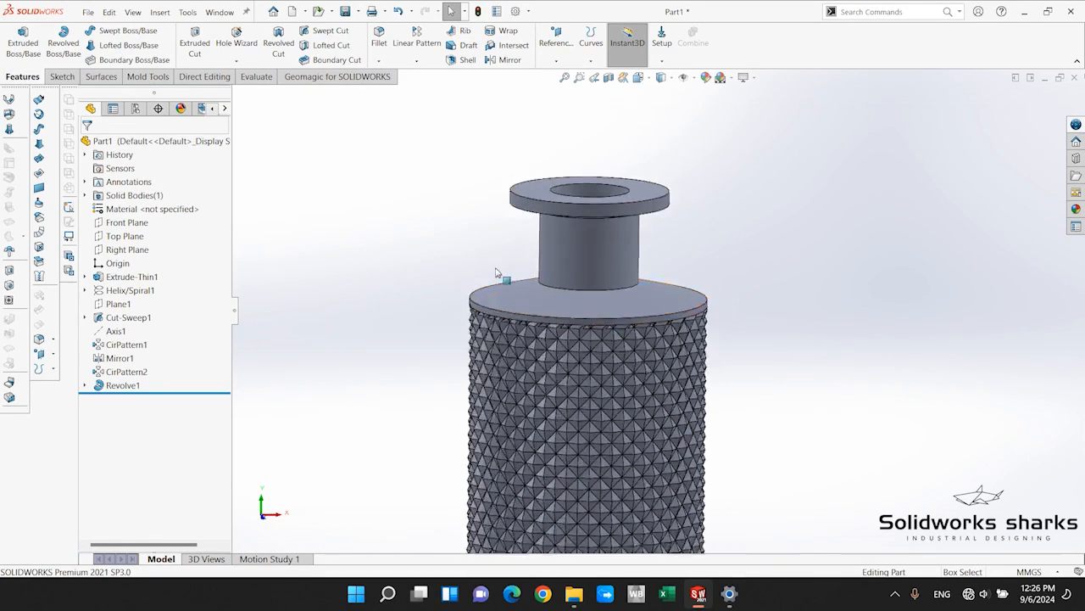
pyautogui.scroll(-3, 593, 274)
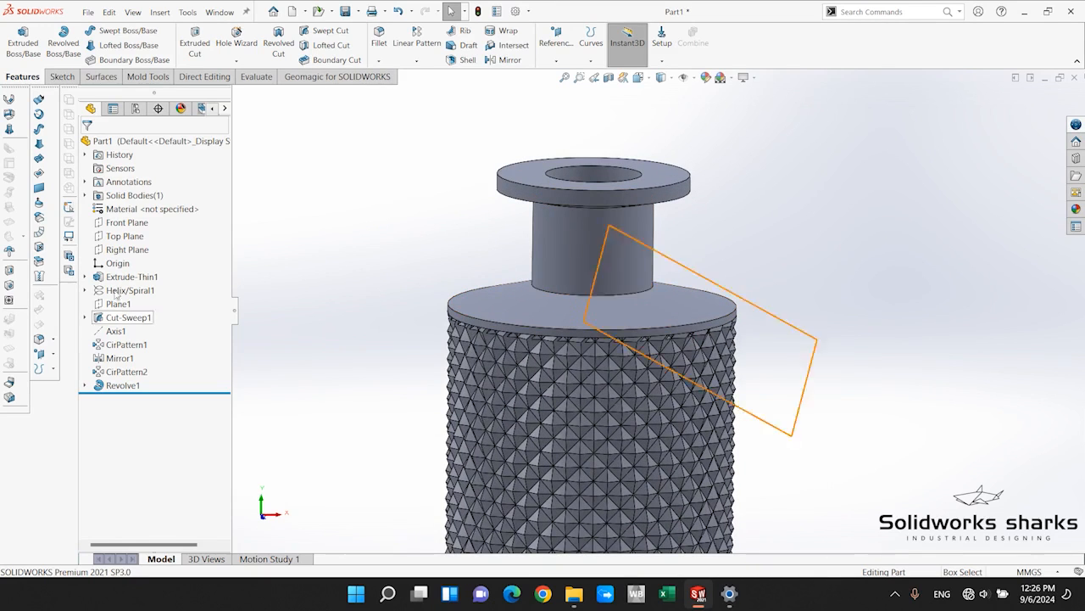
pyautogui.click(119, 223)
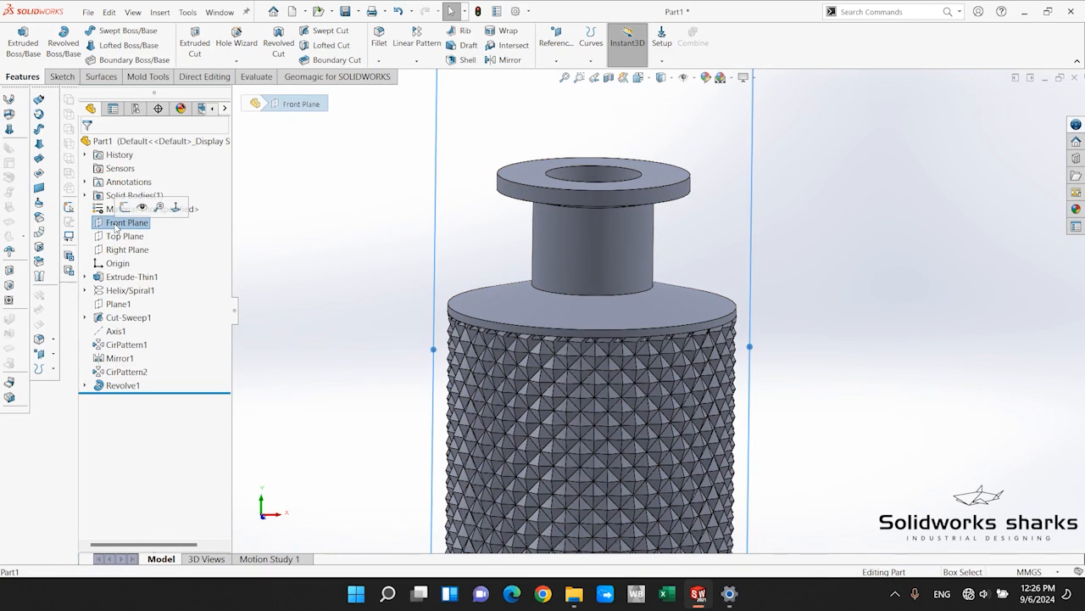
pyautogui.click(127, 208)
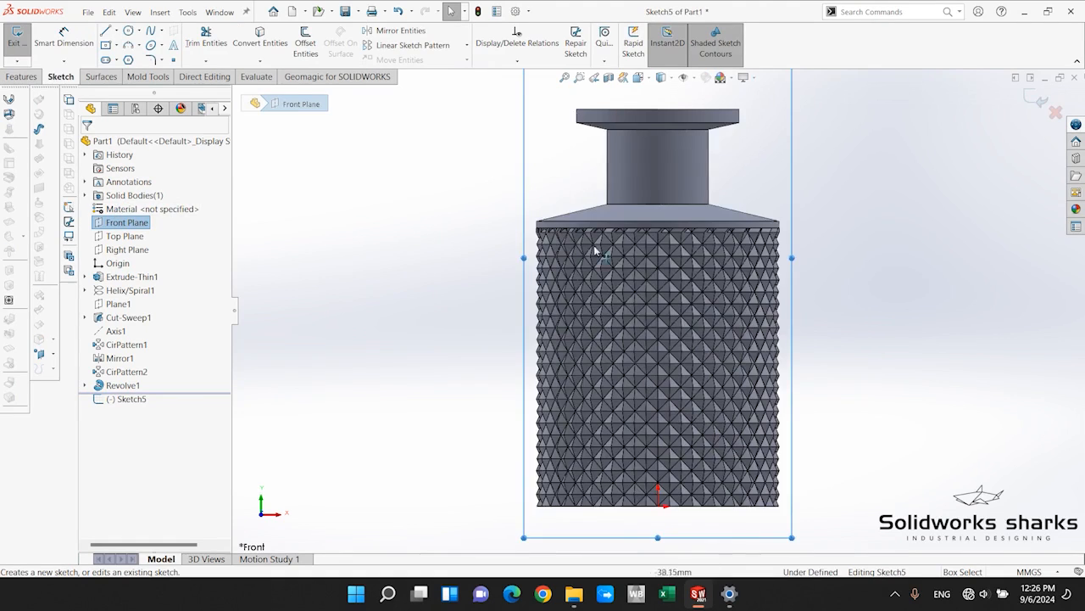
pyautogui.scroll(5, 603, 248)
pyautogui.scroll(-4, 639, 241)
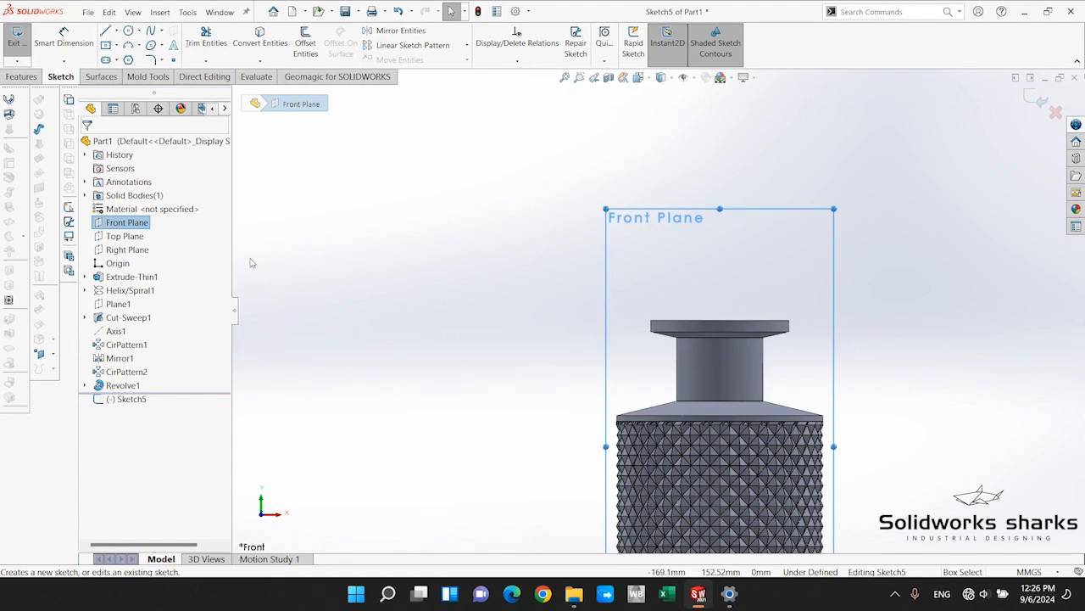
pyautogui.scroll(-3, 630, 298)
pyautogui.scroll(-2, 596, 332)
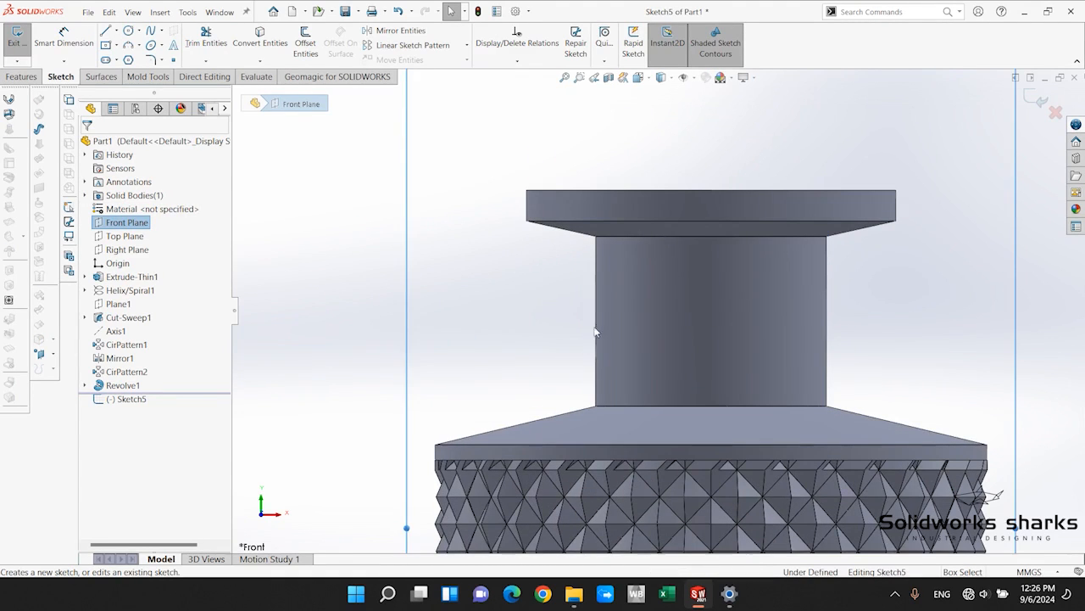
pyautogui.press('l')
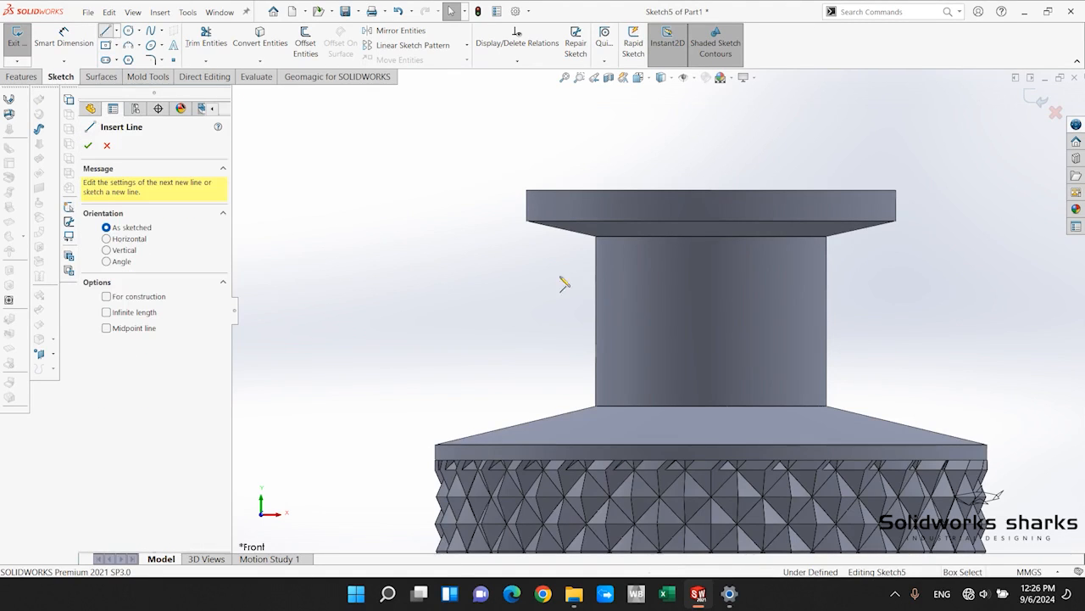
pyautogui.scroll(-3, 593, 278)
pyautogui.scroll(5, 603, 283)
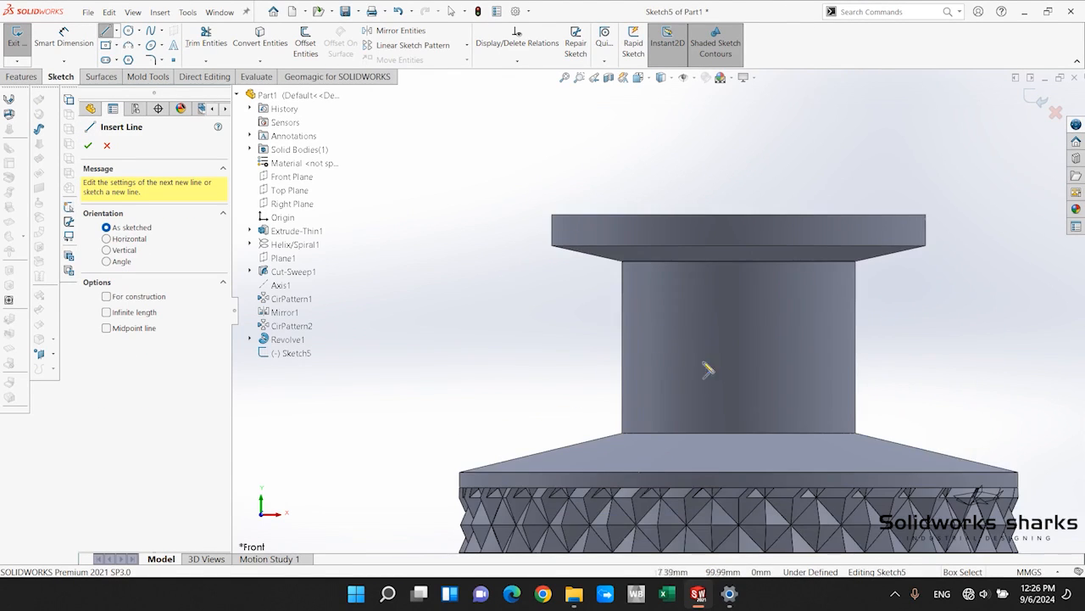
pyautogui.click(107, 146)
# Show the bottle's central axis, Axis1, in the model while the Front Plane sketch is open.
pyautogui.scroll(4, 658, 311)
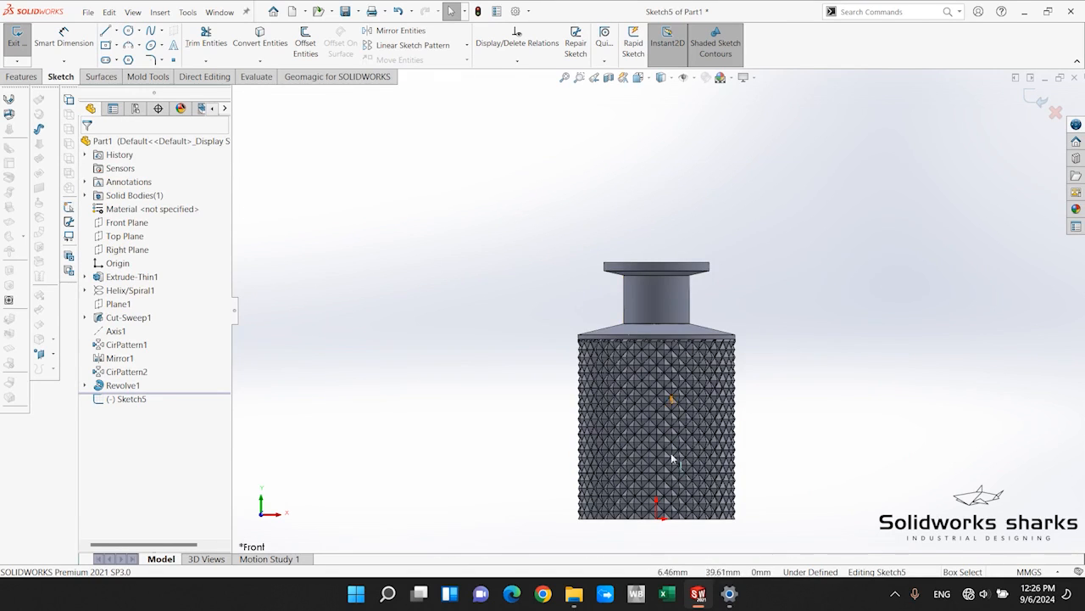
pyautogui.scroll(4, 671, 291)
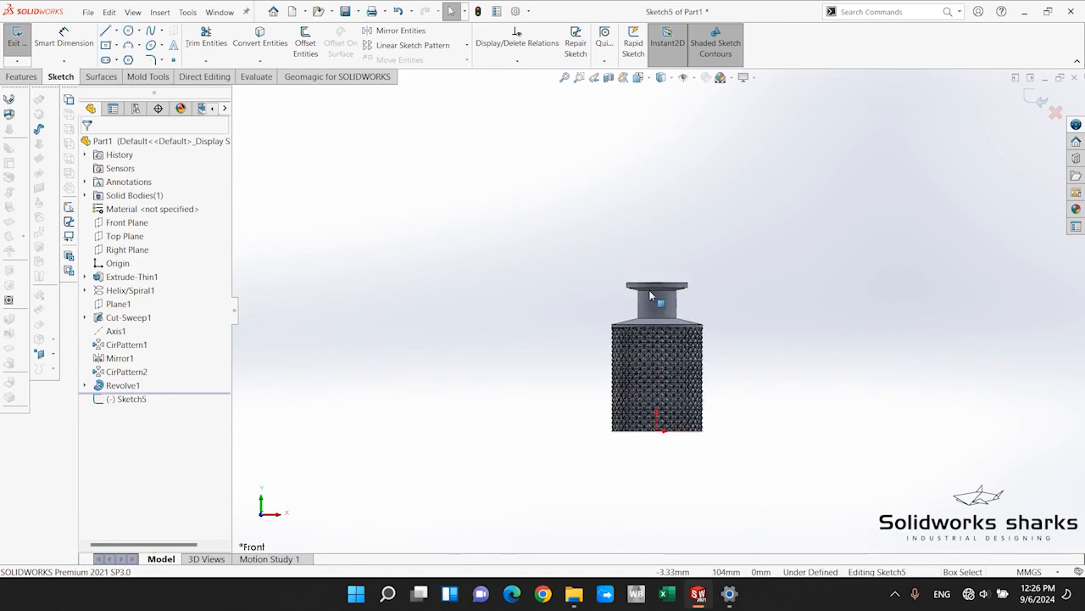
pyautogui.scroll(-3, 669, 309)
pyautogui.scroll(-4, 665, 308)
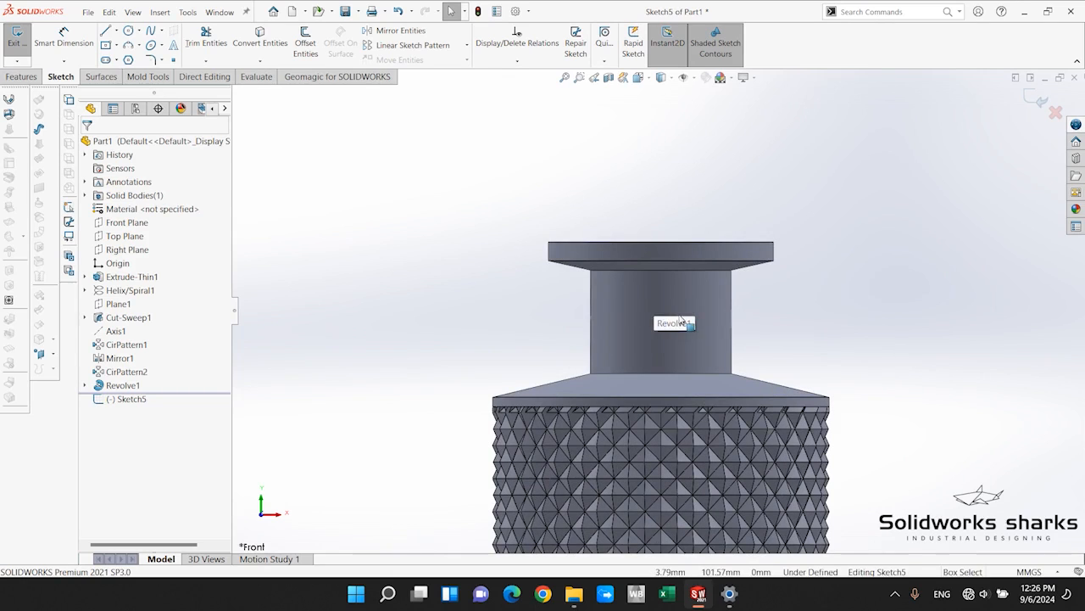
pyautogui.click(115, 331)
pyautogui.click(123, 320)
pyautogui.scroll(3, 487, 363)
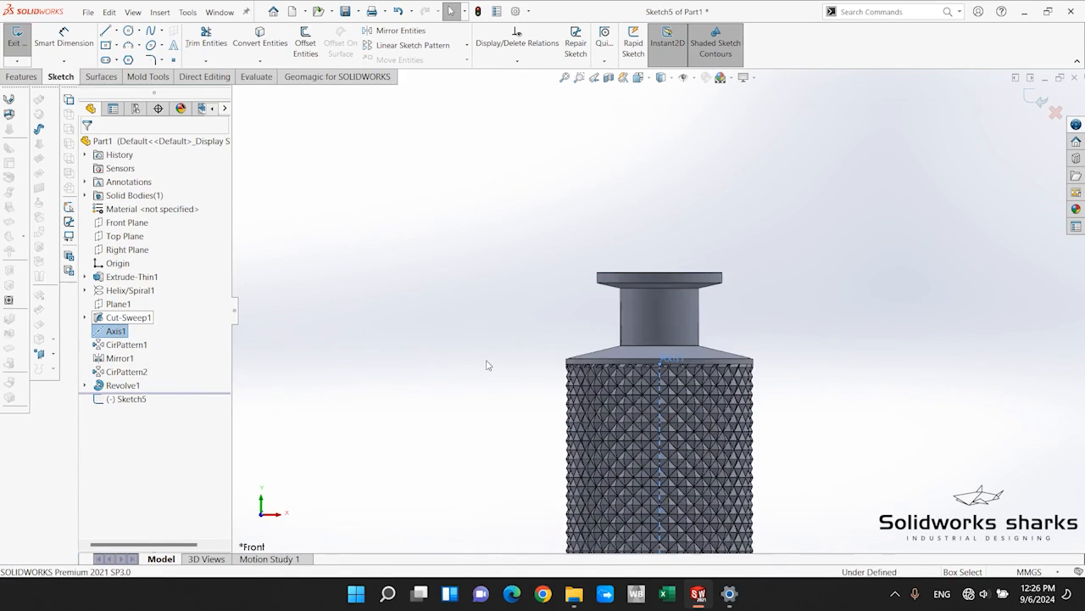
pyautogui.click(546, 389)
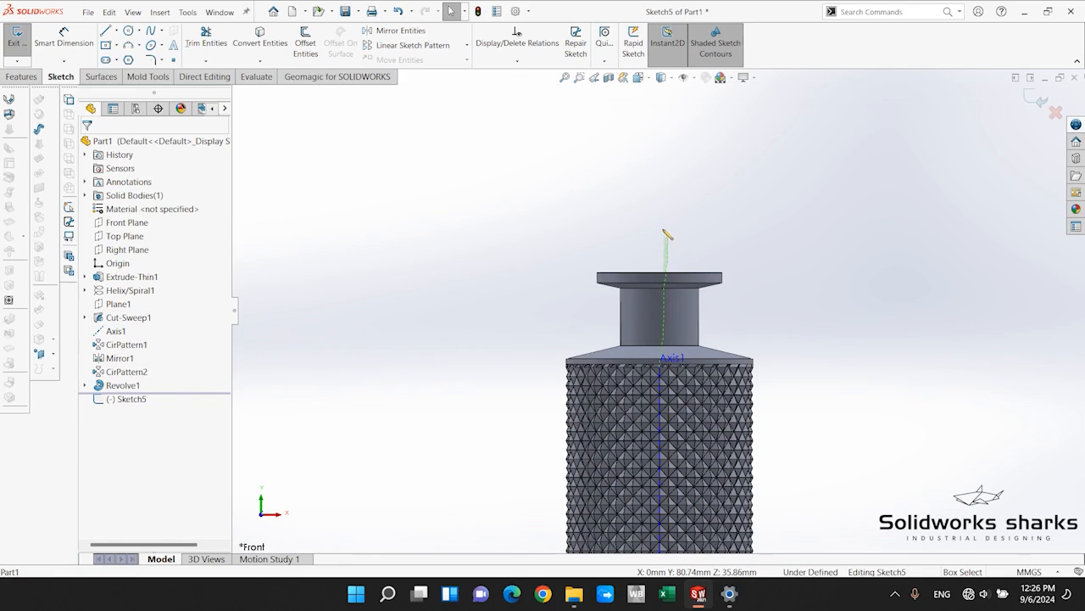
pyautogui.scroll(-4, 734, 404)
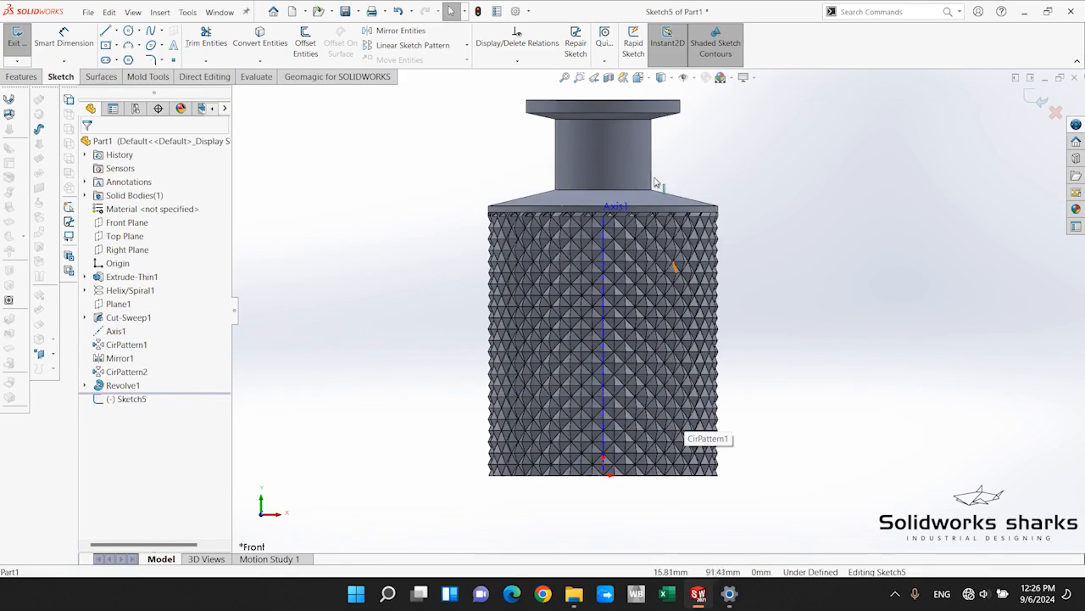
pyautogui.scroll(-1, 511, 351)
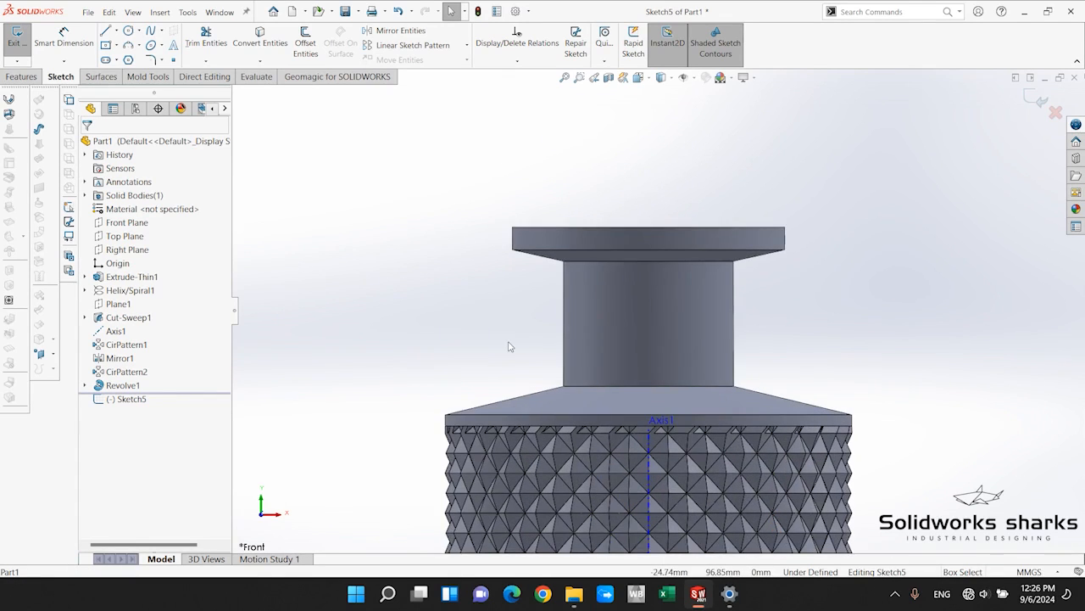
pyautogui.scroll(-2, 509, 346)
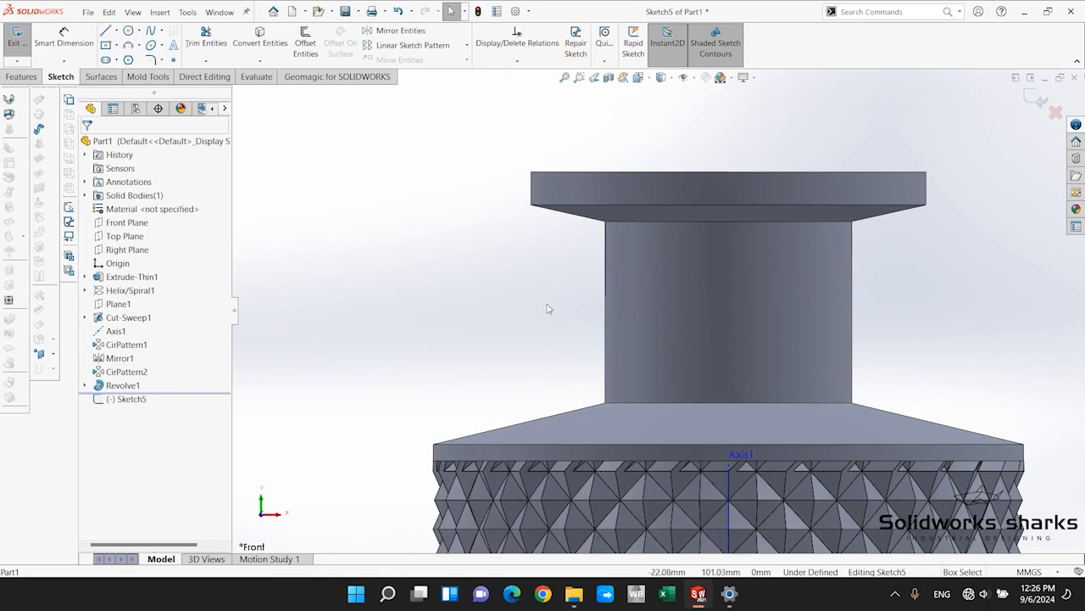
# Examine the neck, the sloped shoulder and the central axis in the front view.
pyautogui.scroll(3, 645, 339)
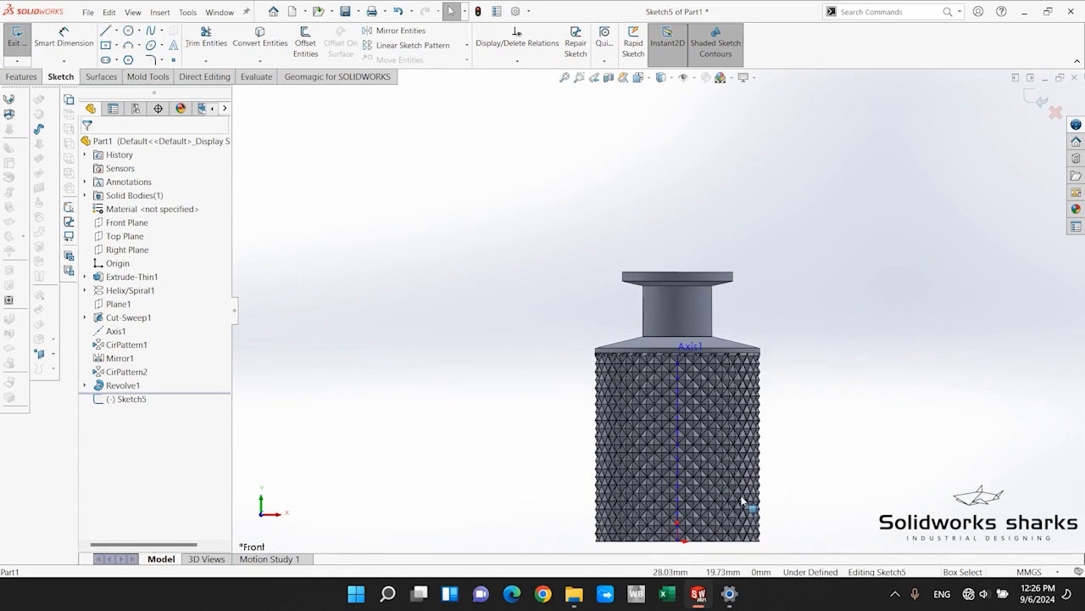
pyautogui.scroll(-3, 598, 178)
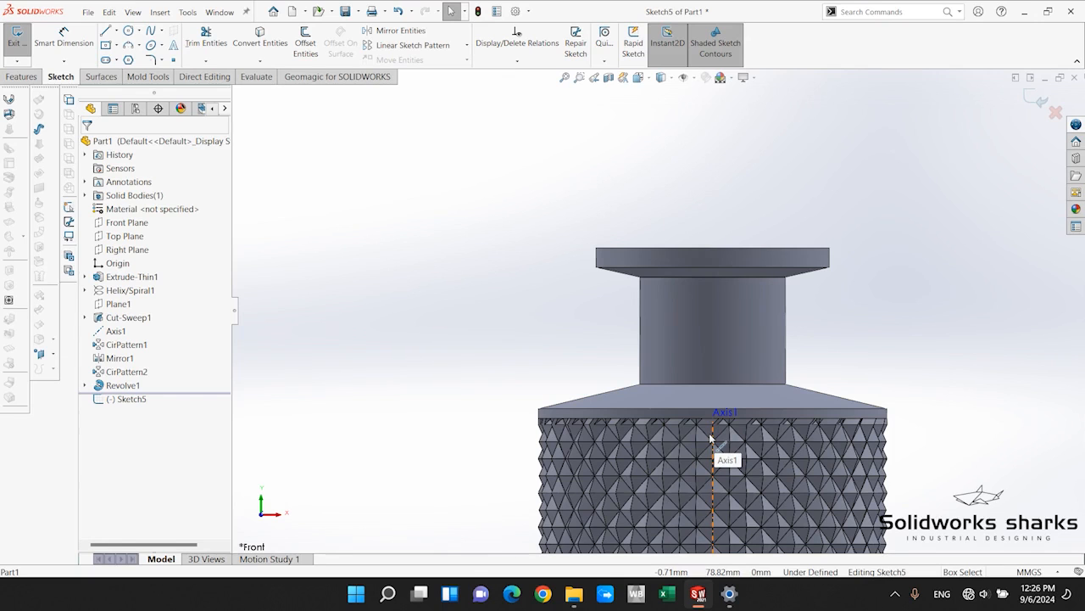
pyautogui.scroll(-2, 670, 308)
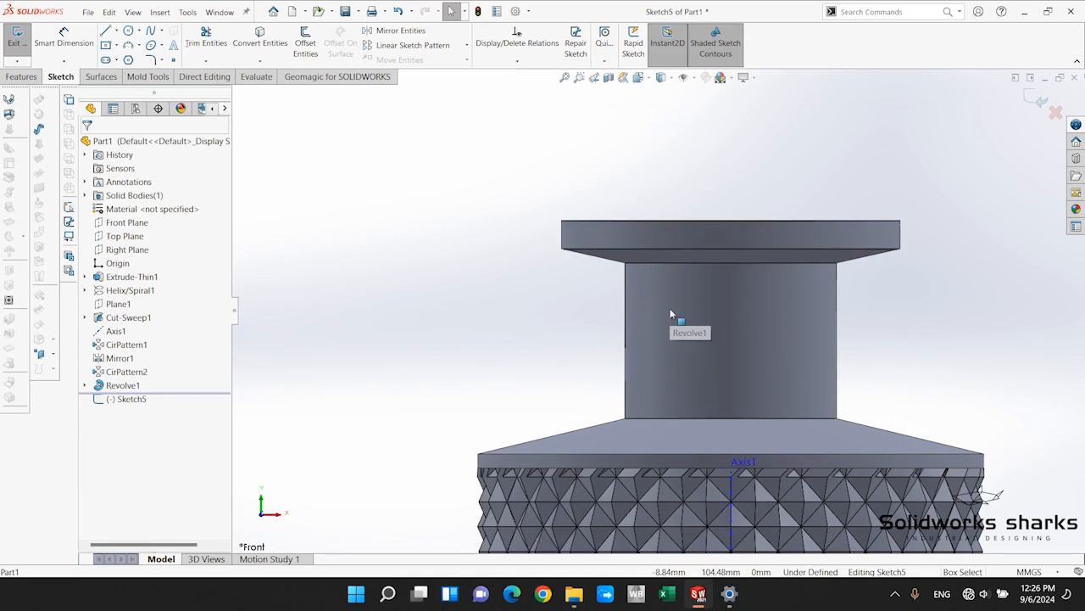
pyautogui.scroll(-2, 630, 369)
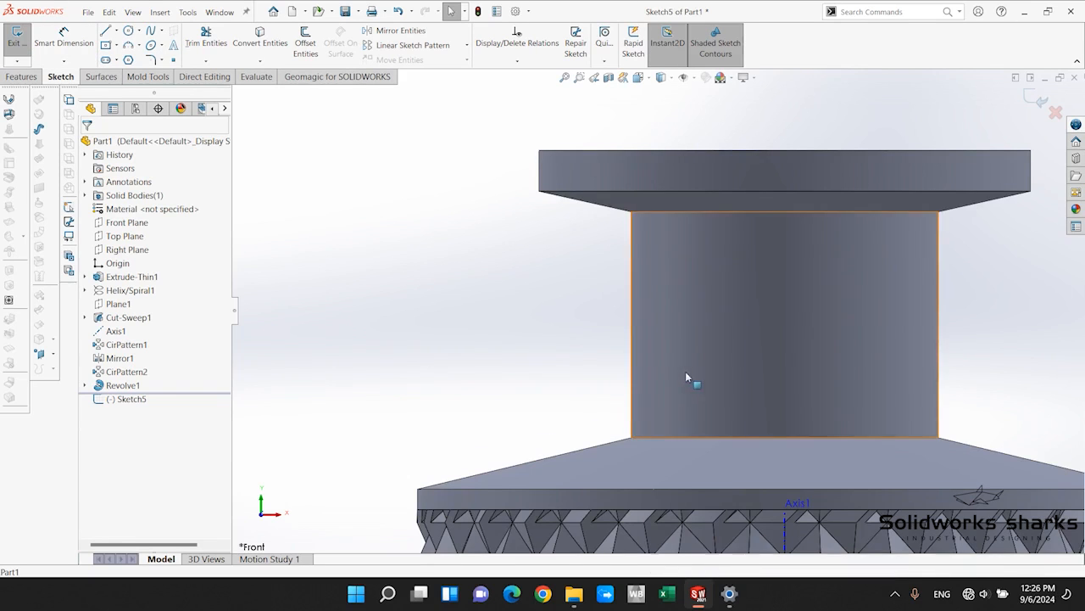
pyautogui.scroll(10, 685, 371)
pyautogui.scroll(-3, 699, 398)
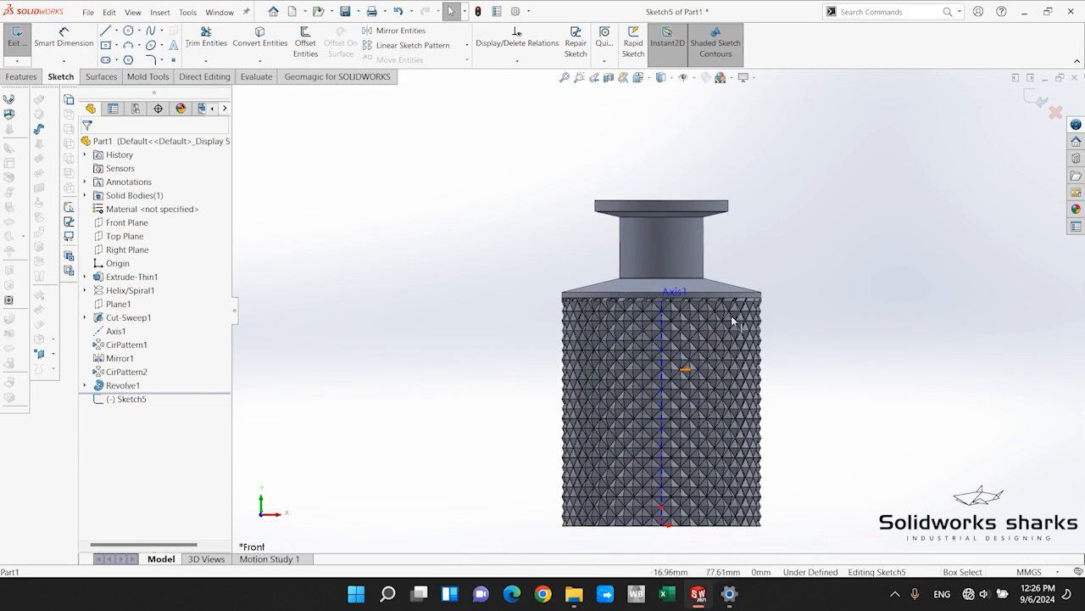
pyautogui.click(663, 315)
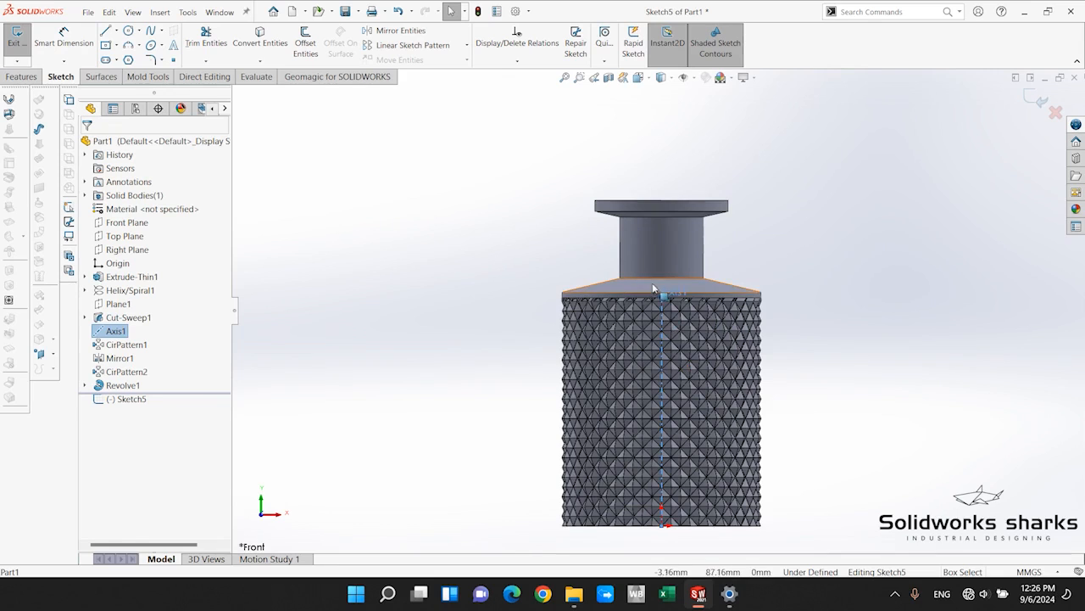
pyautogui.scroll(-2, 664, 311)
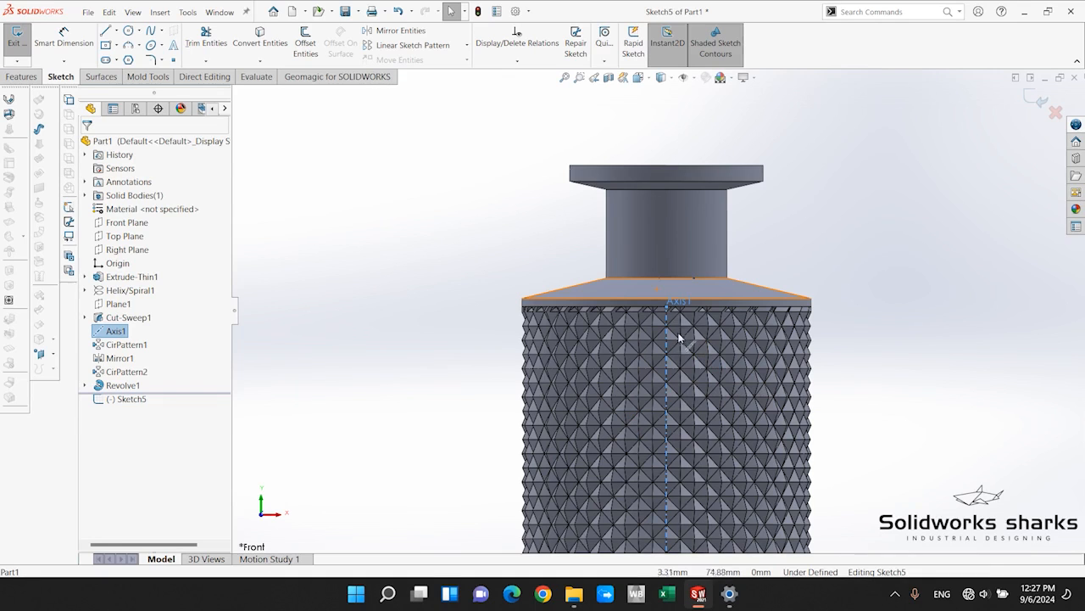
pyautogui.click(564, 212)
pyautogui.scroll(-3, 563, 212)
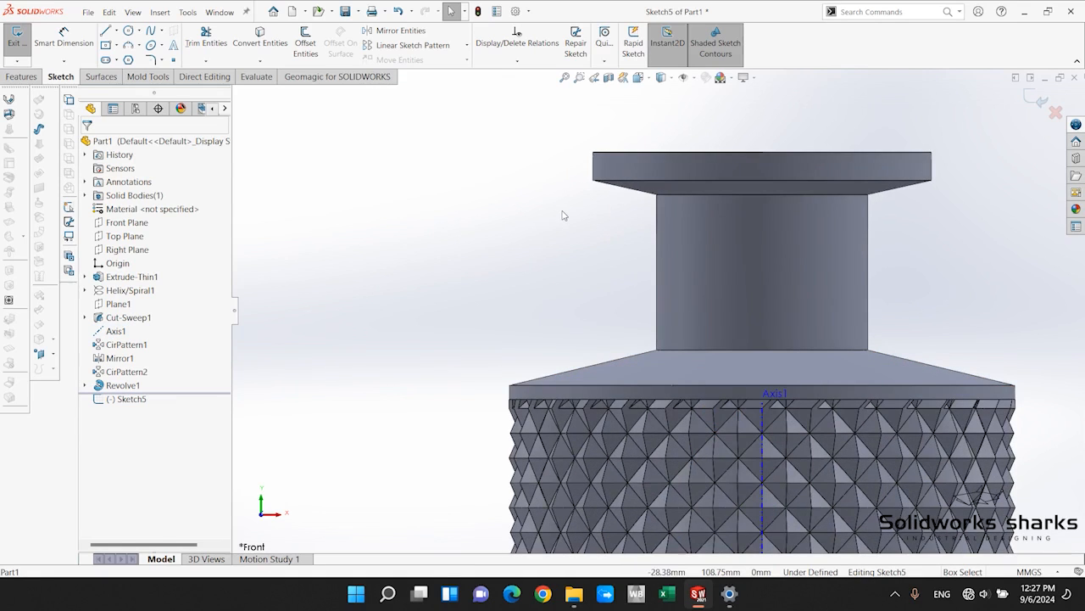
pyautogui.scroll(-2, 580, 222)
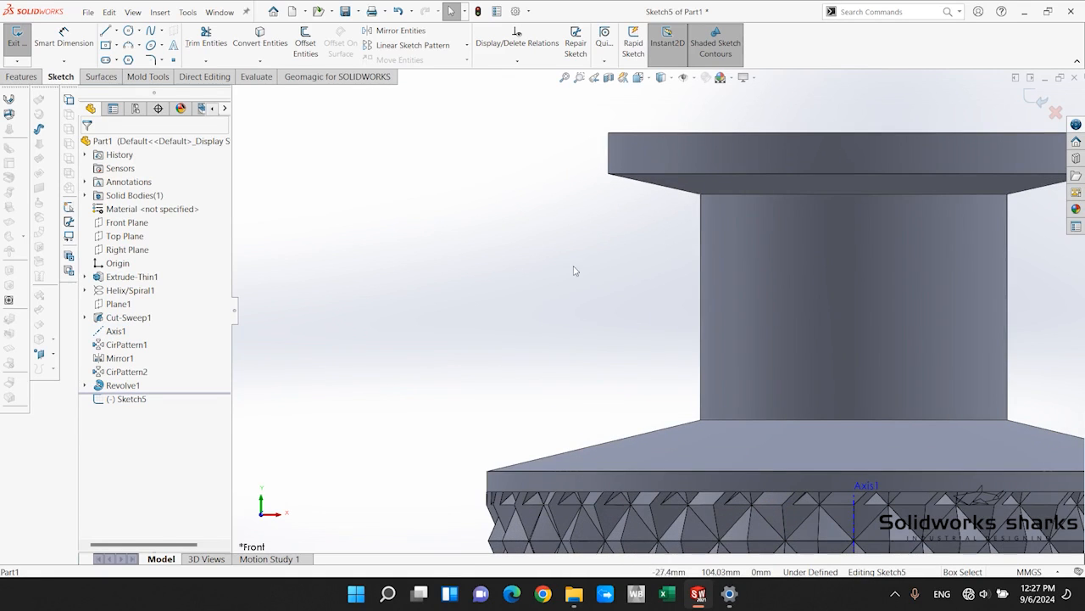
# Sketch a closed stepped profile overlapping the neck's left side, with an outer vertical line about 23.89 mm and a lower sloped line about 22.22 mm long.
pyautogui.click(108, 34)
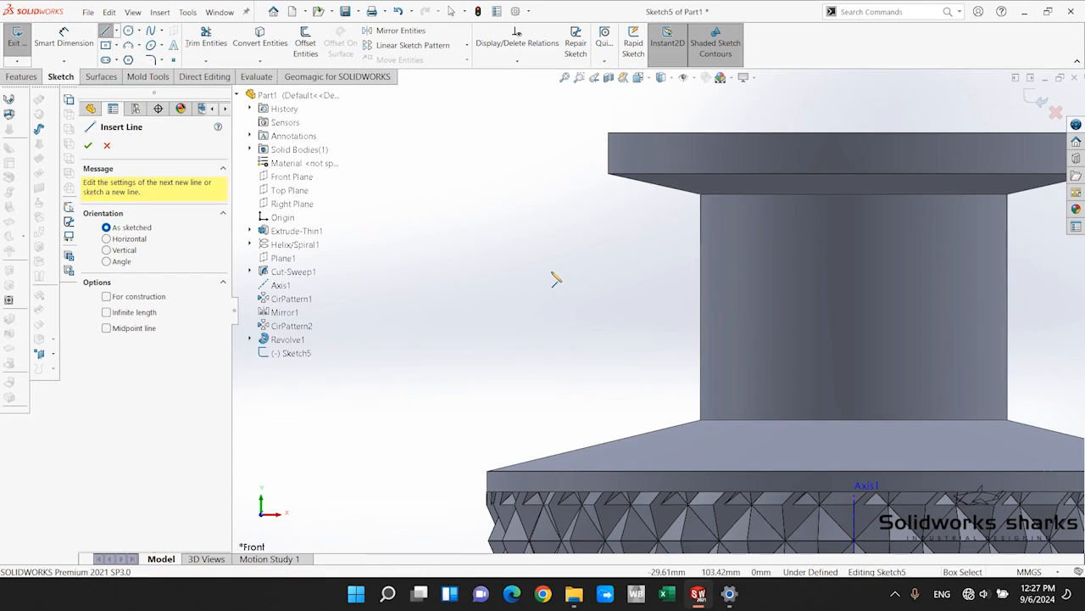
pyautogui.click(641, 227)
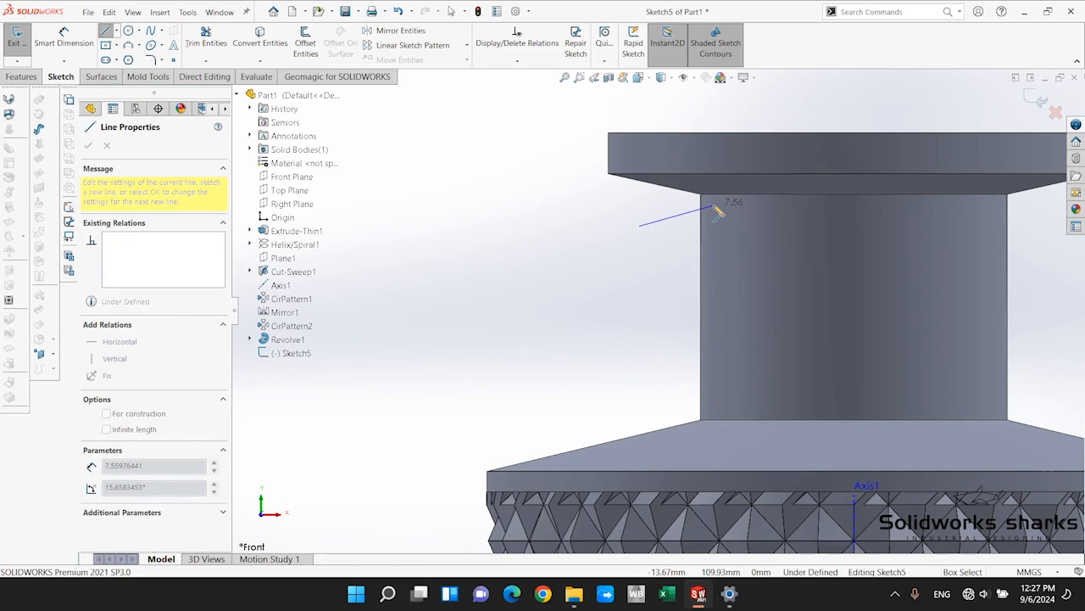
pyautogui.click(712, 206)
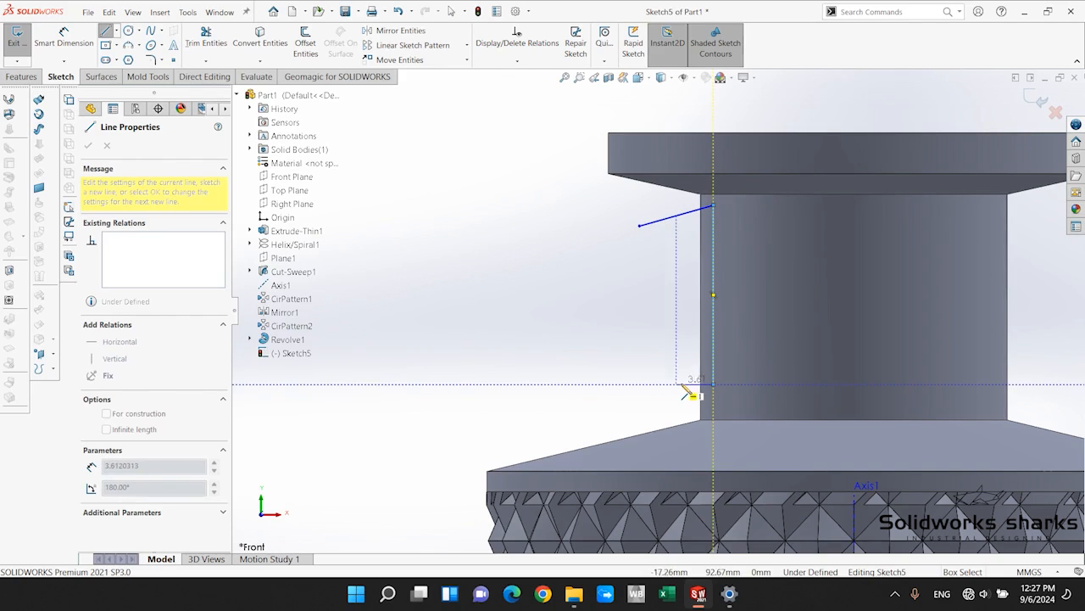
pyautogui.click(711, 386)
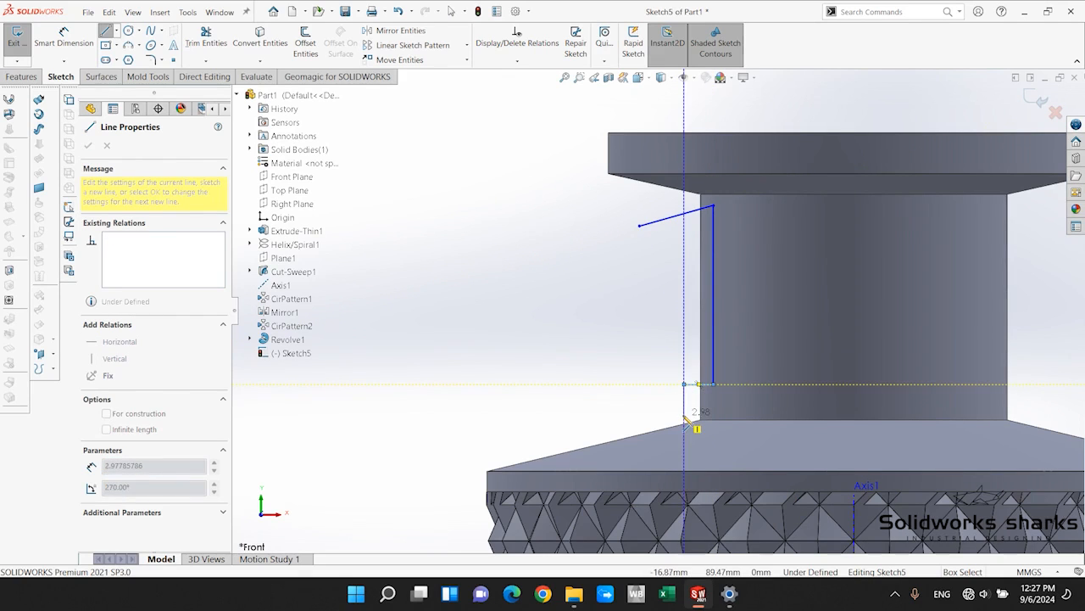
pyautogui.click(687, 421)
pyautogui.scroll(1, 542, 441)
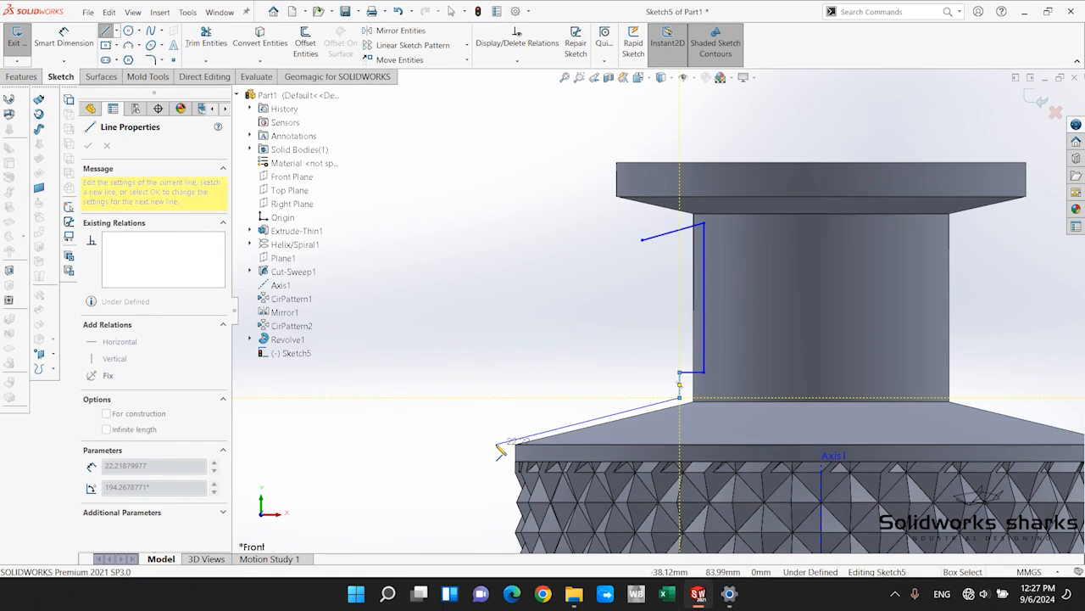
pyautogui.click(497, 443)
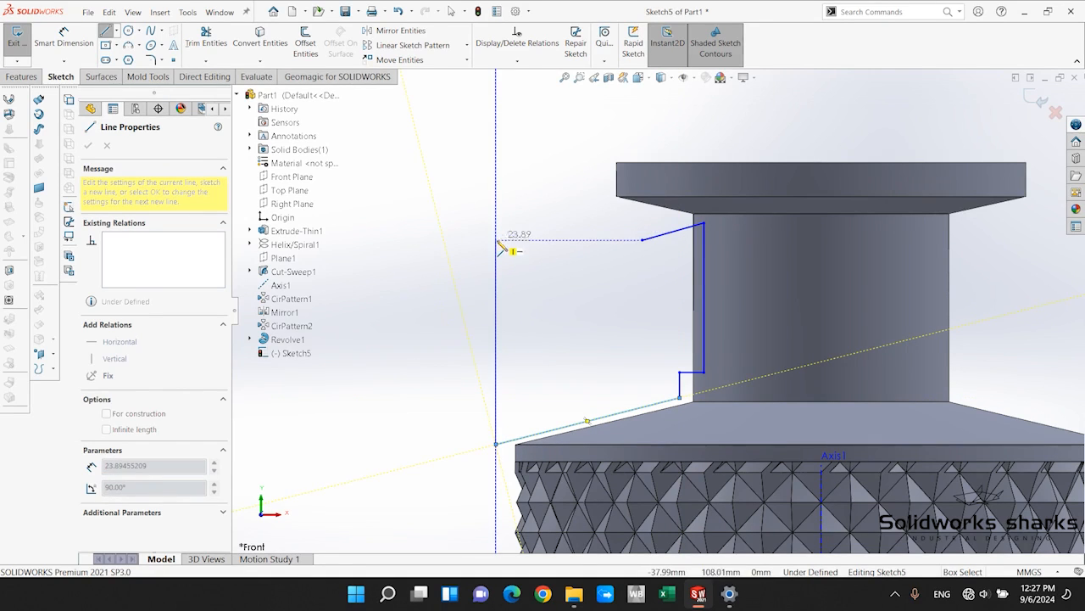
pyautogui.click(497, 241)
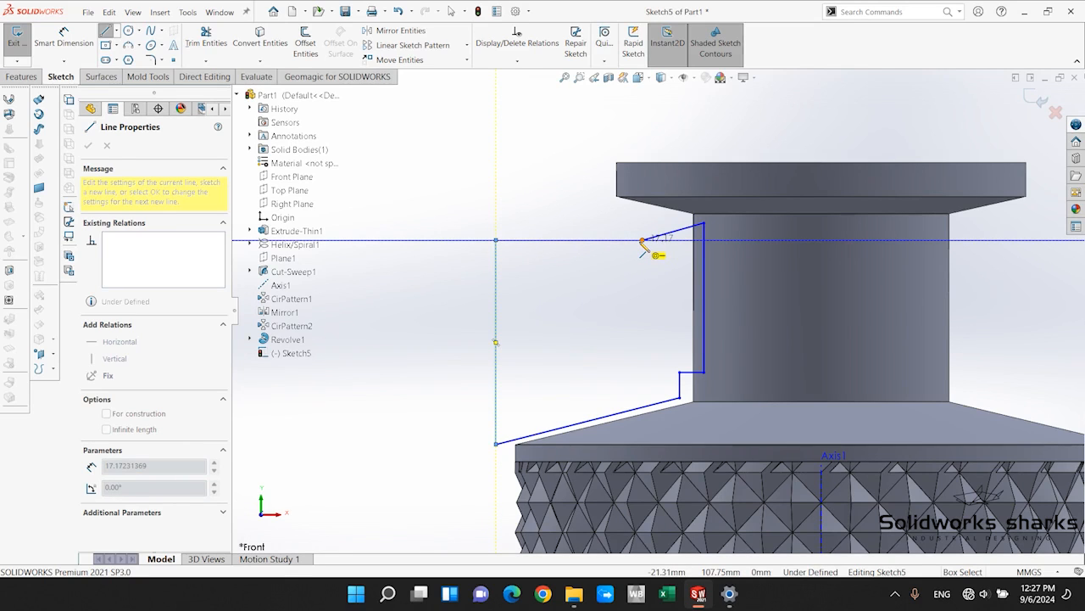
pyautogui.click(643, 243)
pyautogui.press('Escape')
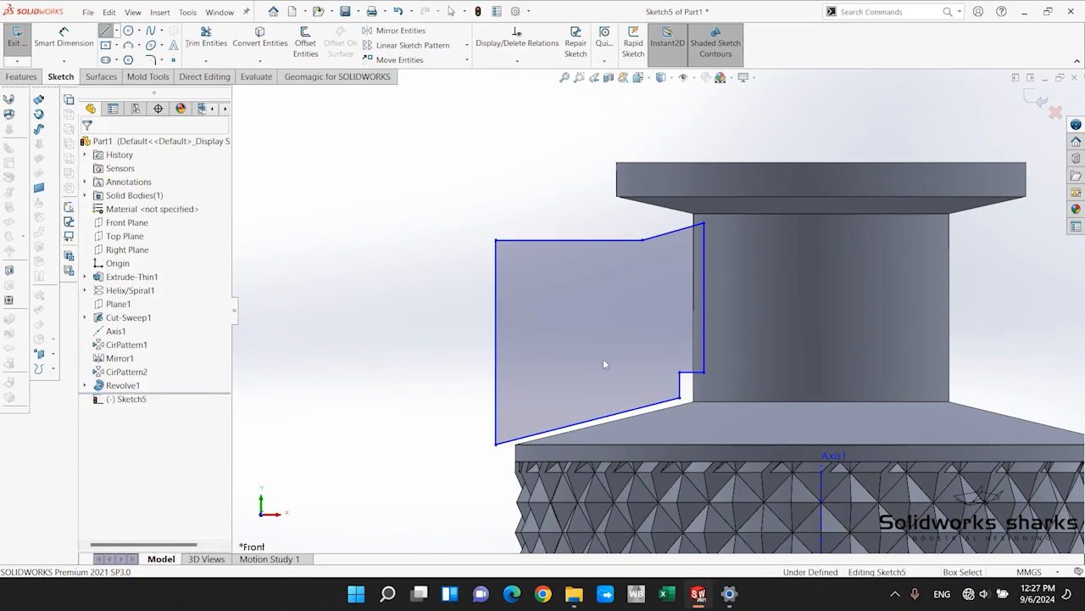
# Convert the neck's left vertical edge and the shoulder's left sloped edge into sketch lines.
pyautogui.scroll(2, 602, 358)
pyautogui.scroll(-2, 661, 280)
pyautogui.scroll(-1, 572, 318)
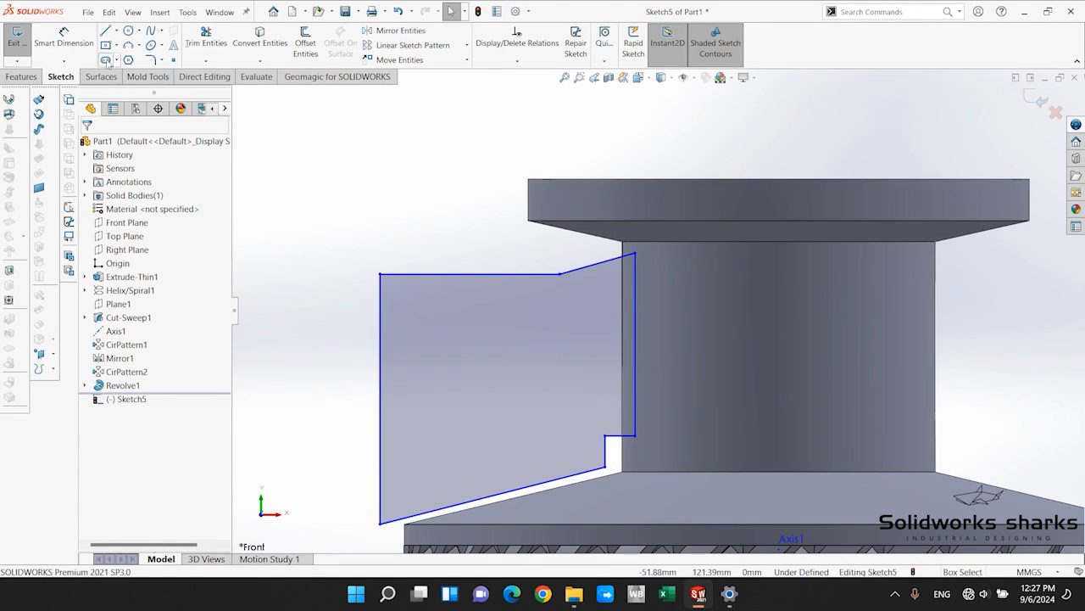
pyautogui.click(51, 56)
pyautogui.click(623, 312)
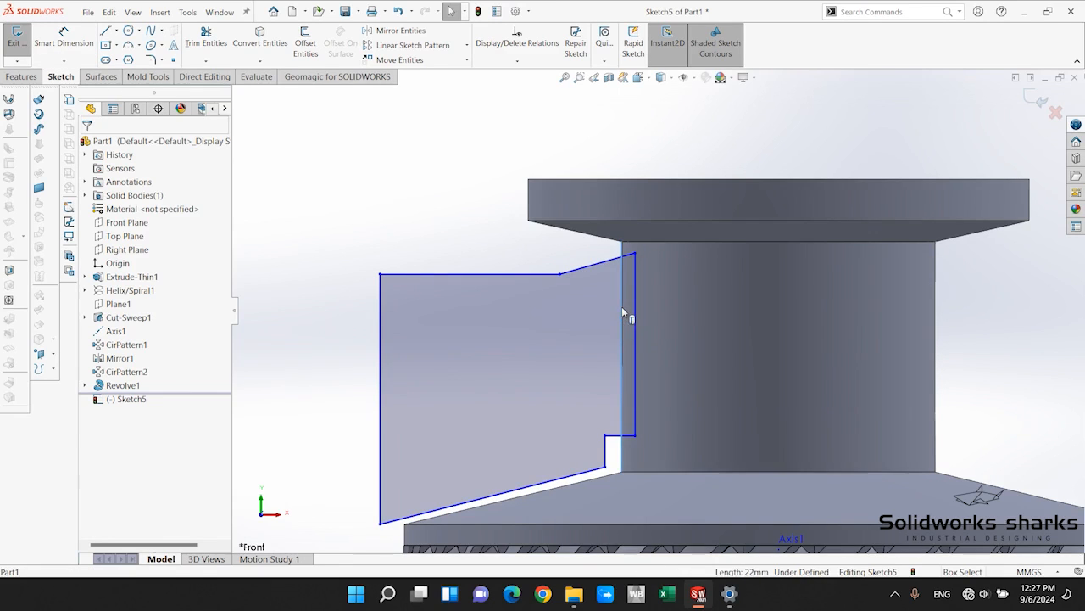
pyautogui.click(604, 480)
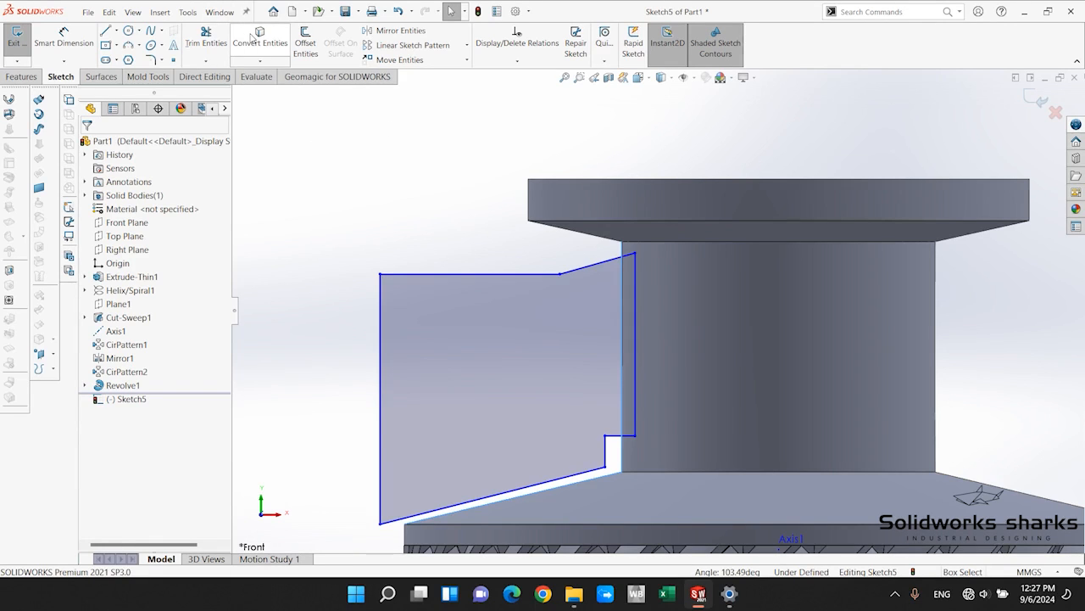
pyautogui.scroll(-2, 594, 421)
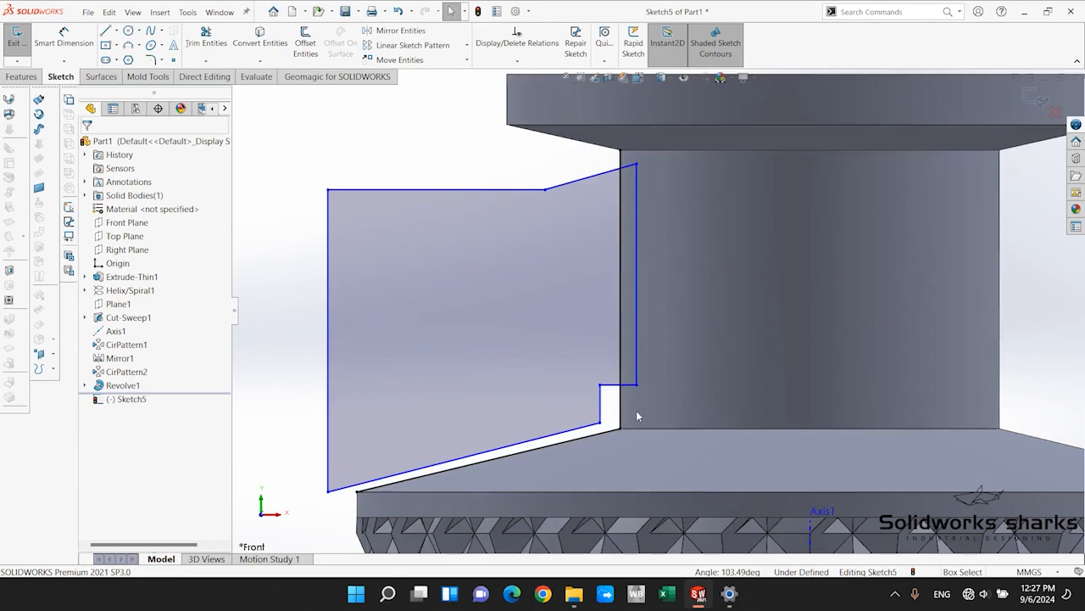
# Change the two converted neck and shoulder lines to construction geometry.
pyautogui.click(623, 208)
pyautogui.keyDown('ctrl'); pyautogui.click(593, 432); pyautogui.keyUp('ctrl')
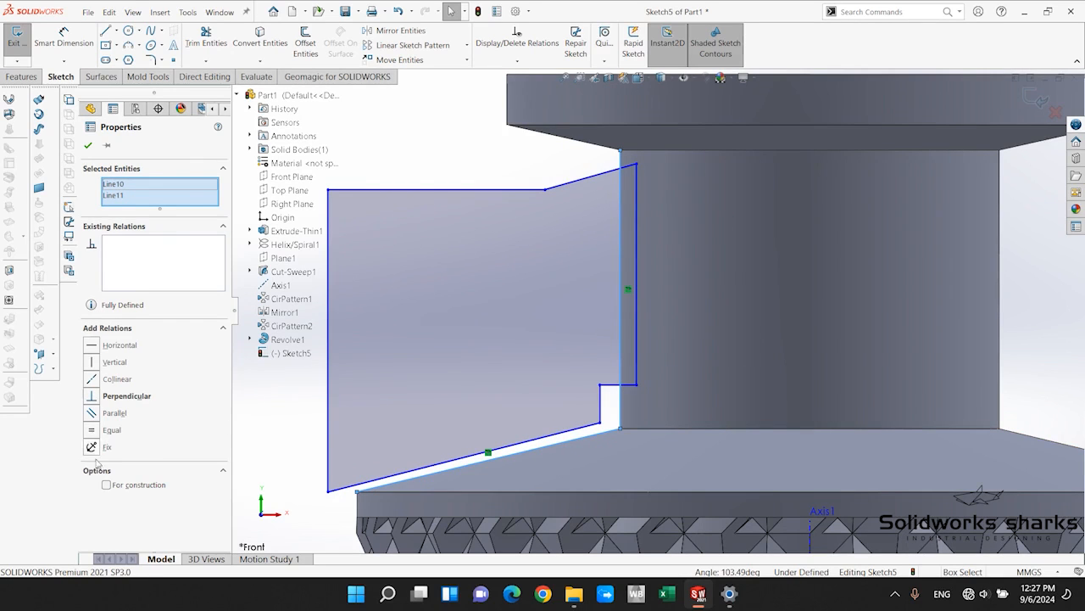
pyautogui.click(106, 485)
pyautogui.click(404, 161)
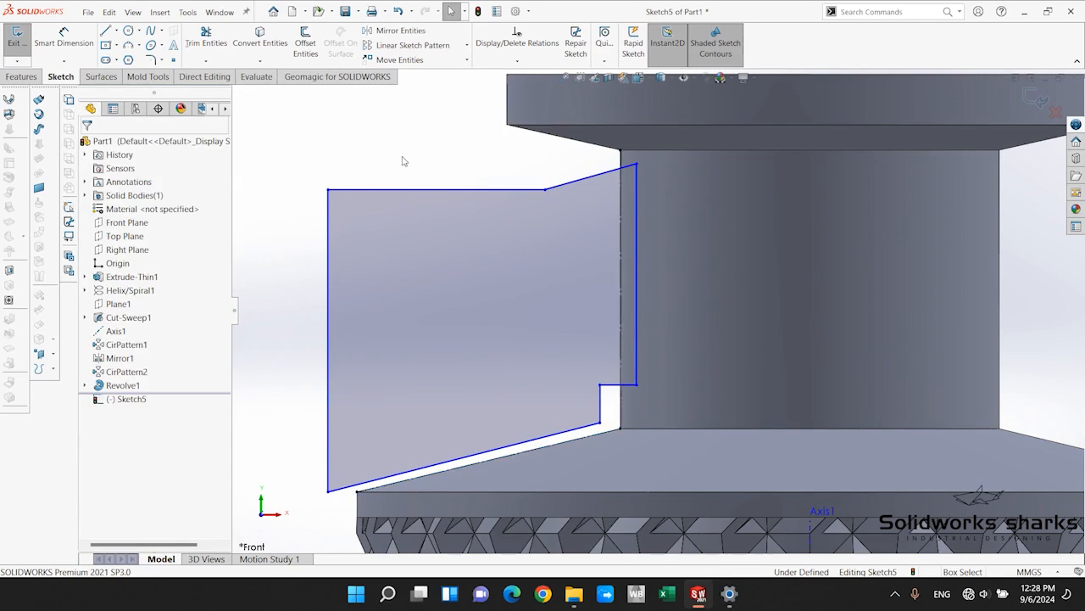
# Dimension the profile's inner vertical line from the neck's construction line as a doubled distance of 1 mm.
pyautogui.scroll(3, 569, 320)
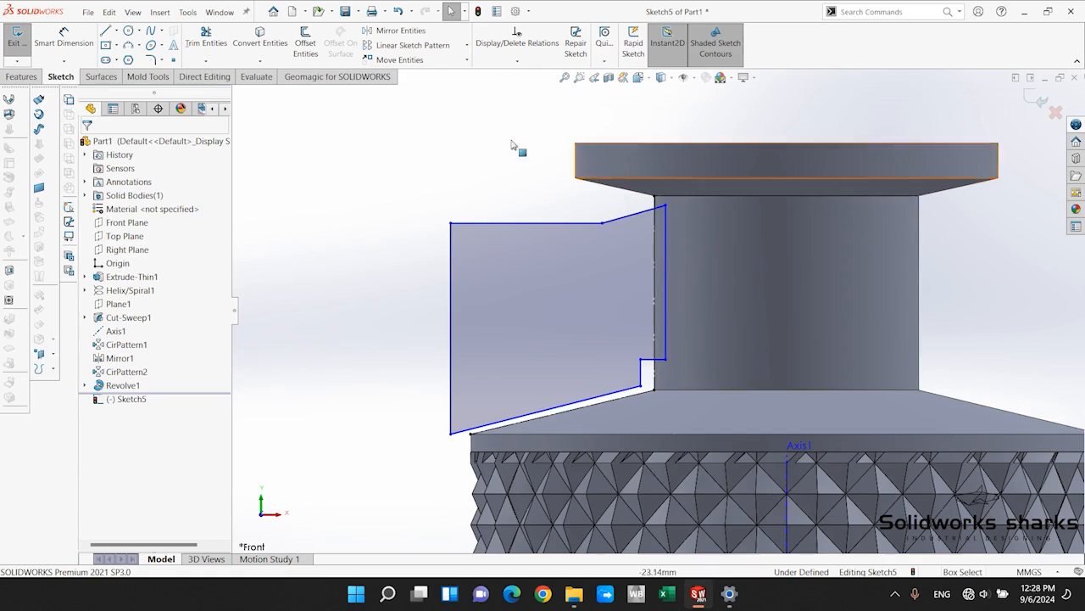
pyautogui.click(63, 38)
pyautogui.scroll(-3, 715, 211)
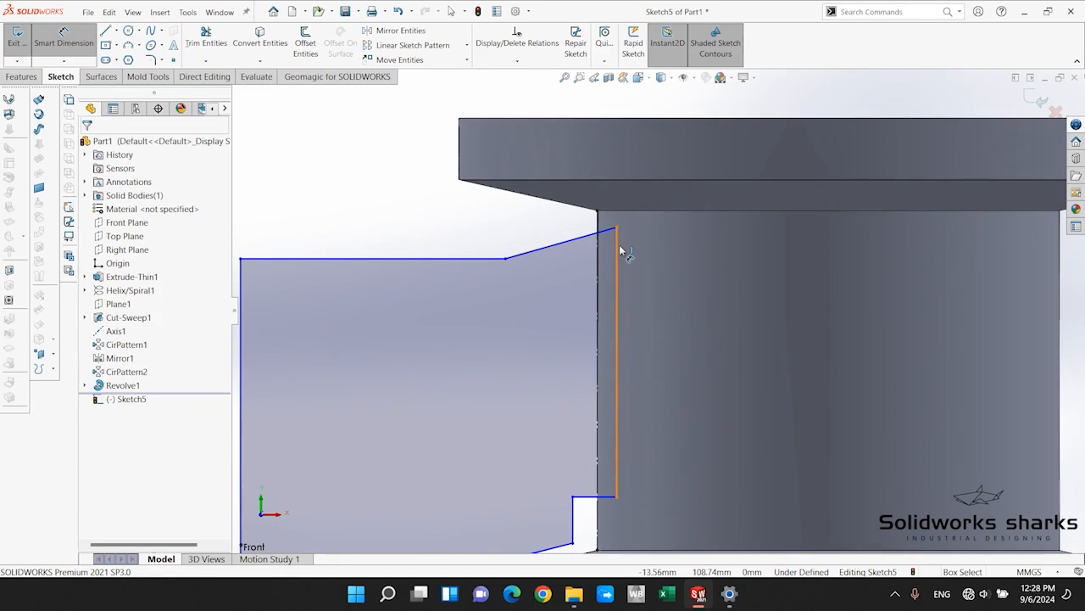
pyautogui.click(617, 247)
pyautogui.scroll(3, 496, 198)
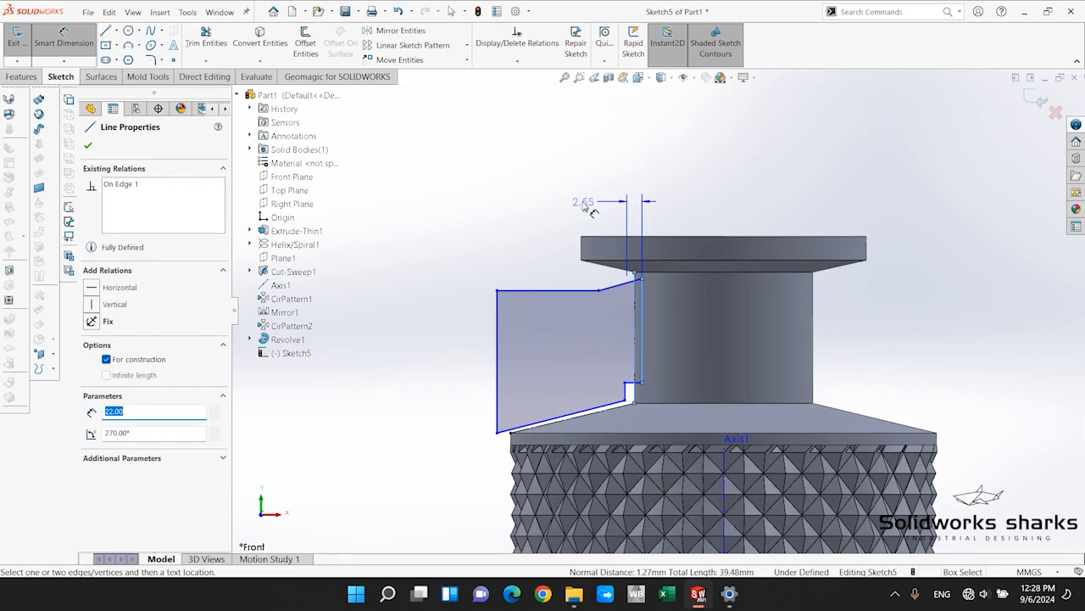
pyautogui.click(589, 211)
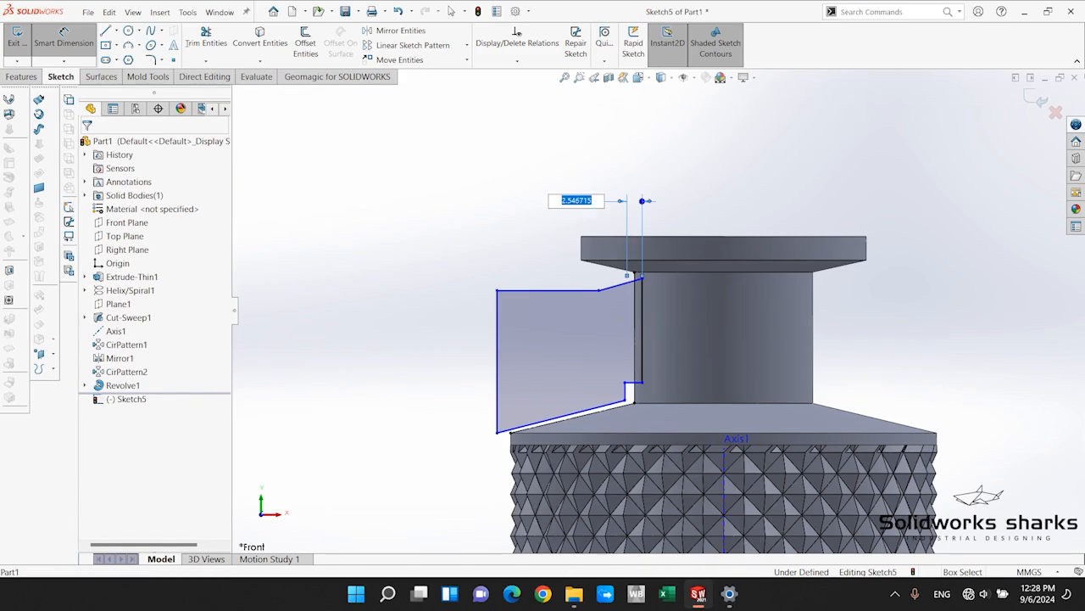
pyautogui.write('1')
pyautogui.press('Return')
pyautogui.scroll(-4, 675, 336)
pyautogui.scroll(-4, 605, 270)
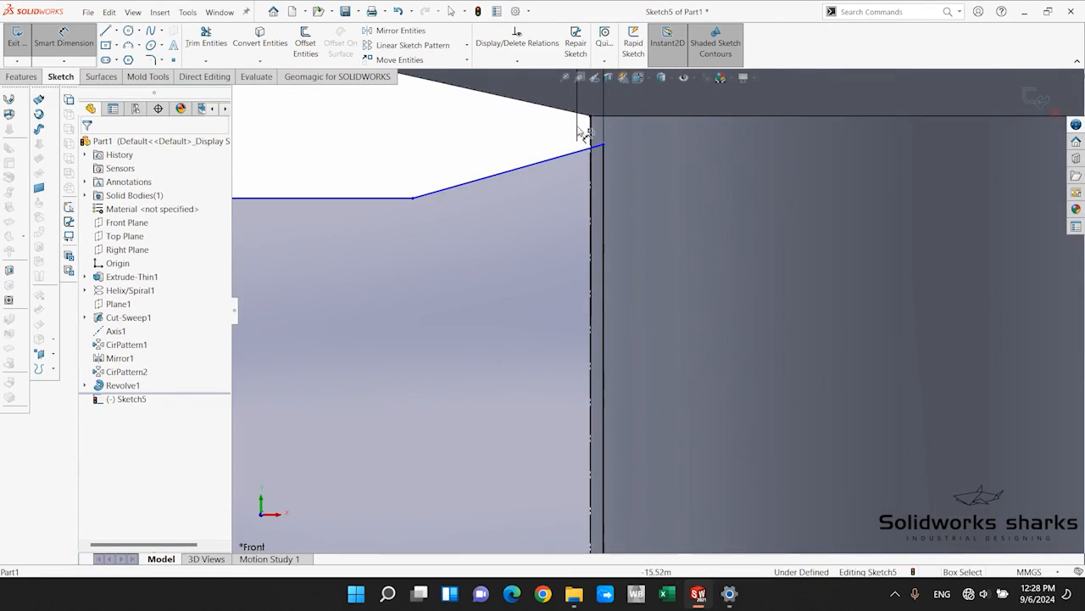
pyautogui.scroll(4, 602, 425)
pyautogui.scroll(-4, 619, 432)
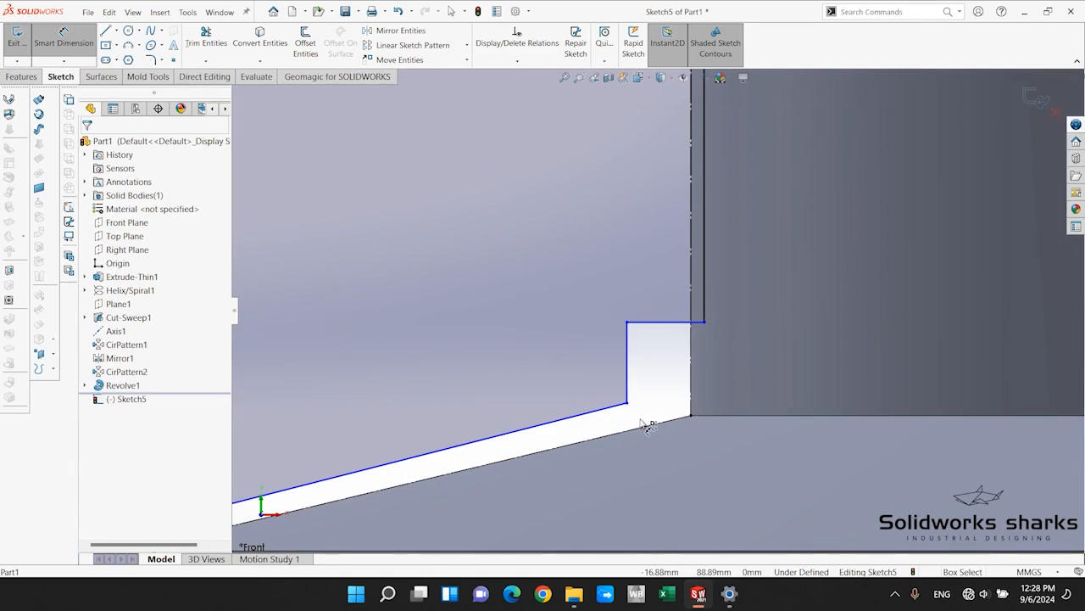
pyautogui.scroll(3, 616, 435)
pyautogui.click(538, 392)
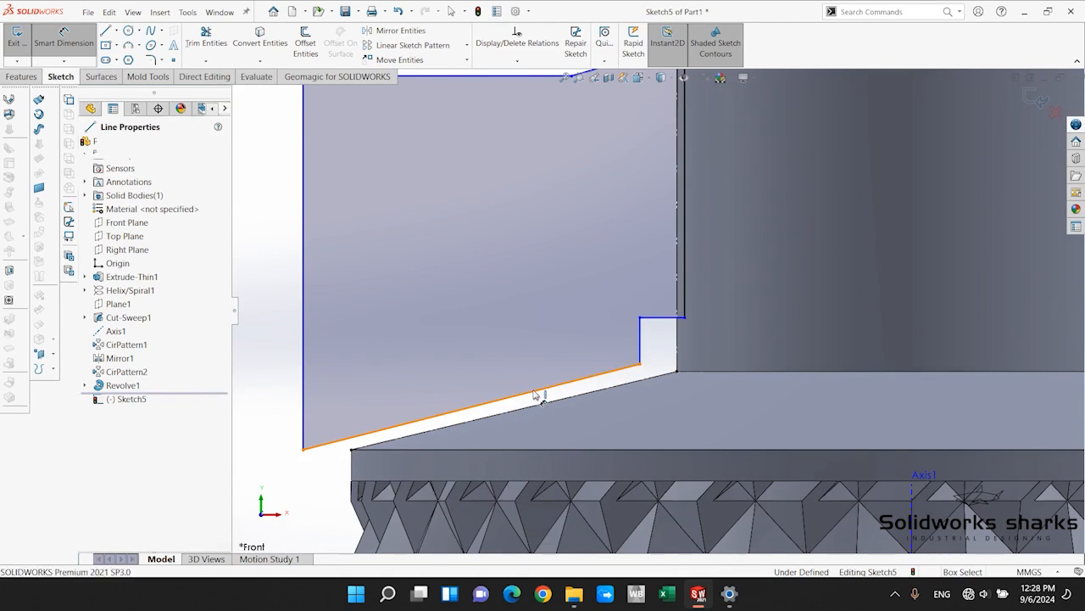
pyautogui.press('Escape')
pyautogui.press('Escape')
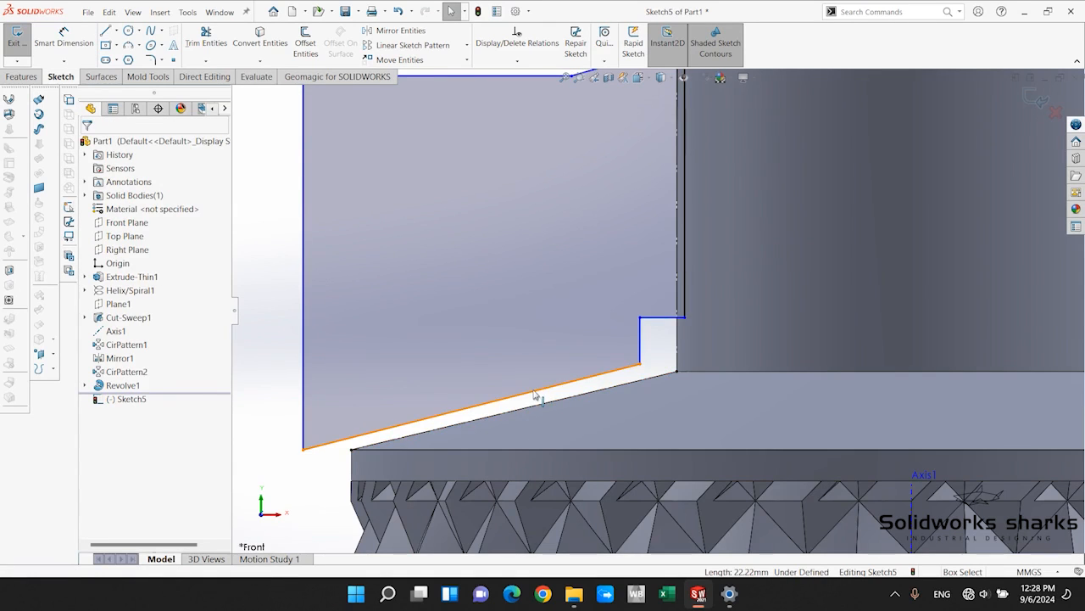
# Make the profile's lower sloped line parallel to the shoulder's sloped construction line.
pyautogui.click(553, 388)
pyautogui.keyDown('ctrl'); pyautogui.click(555, 404); pyautogui.keyUp('ctrl')
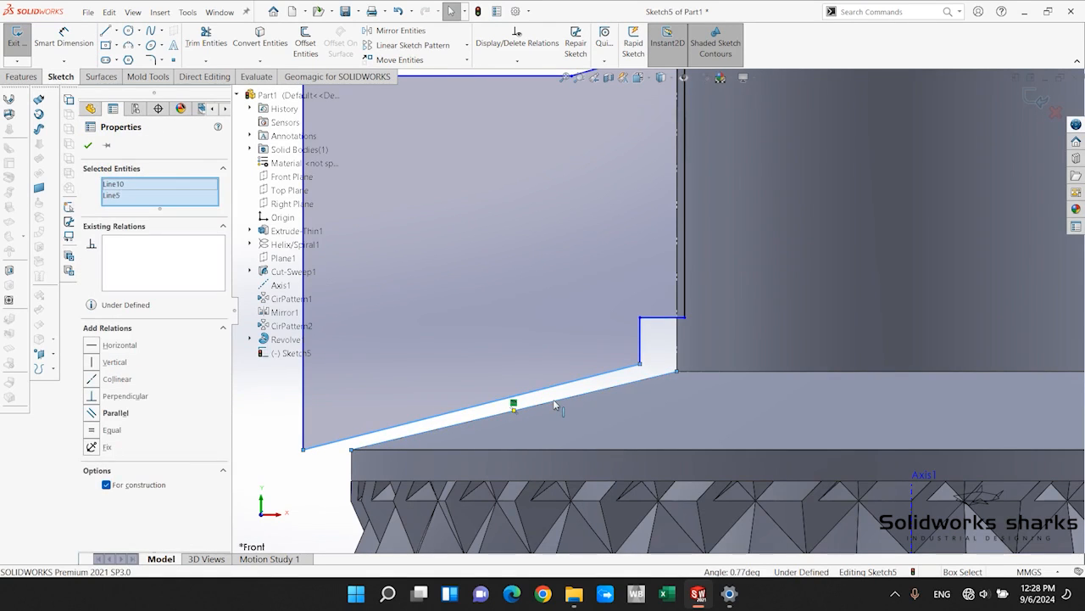
pyautogui.scroll(3, 511, 407)
pyautogui.scroll(-5, 512, 407)
pyautogui.scroll(-3, 584, 261)
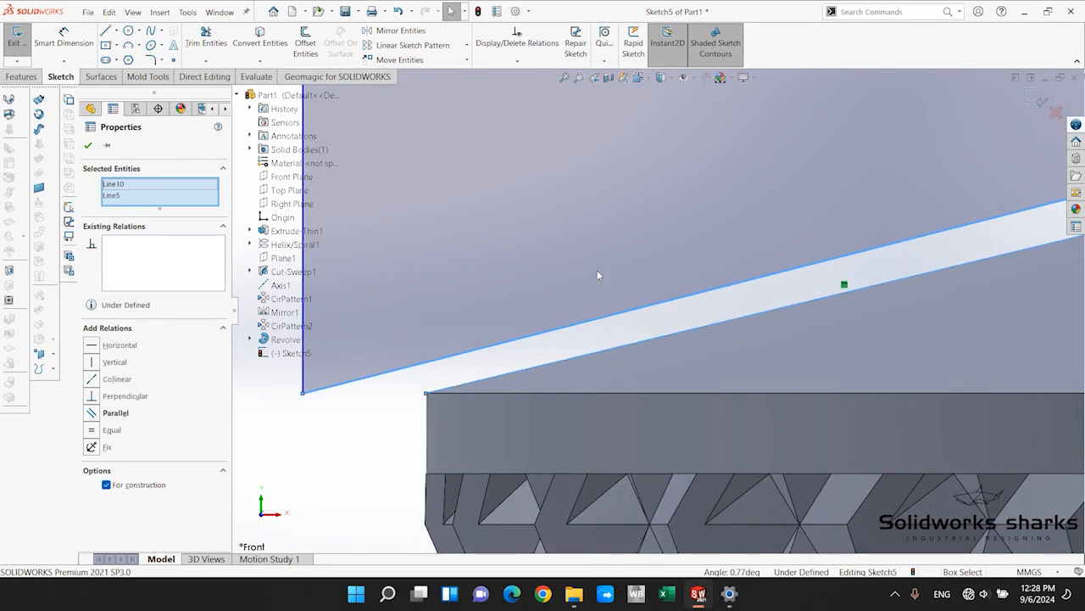
pyautogui.scroll(5, 597, 270)
pyautogui.scroll(-3, 697, 237)
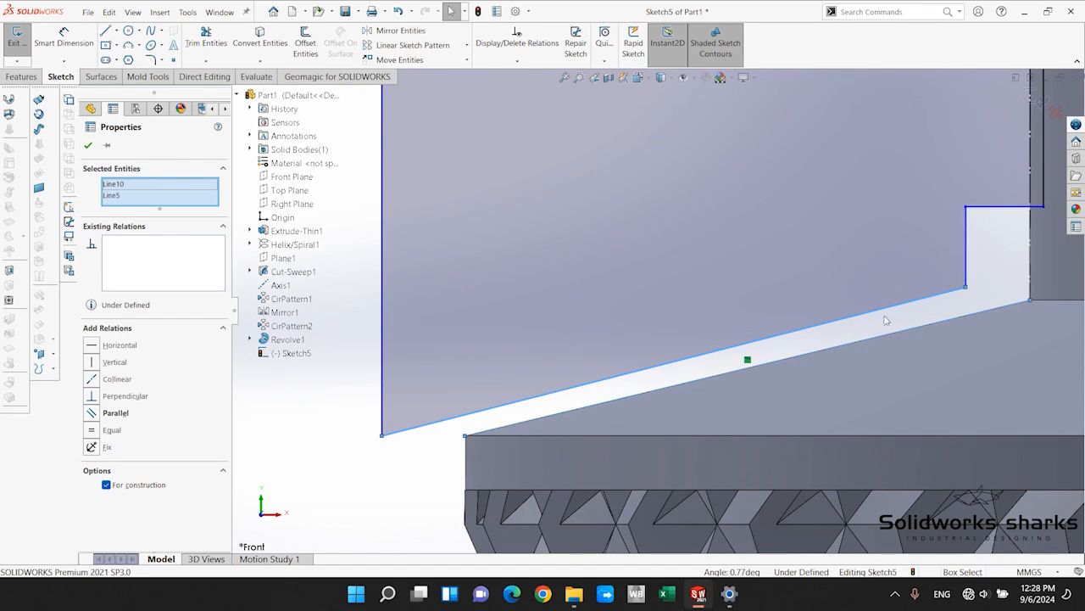
pyautogui.click(92, 412)
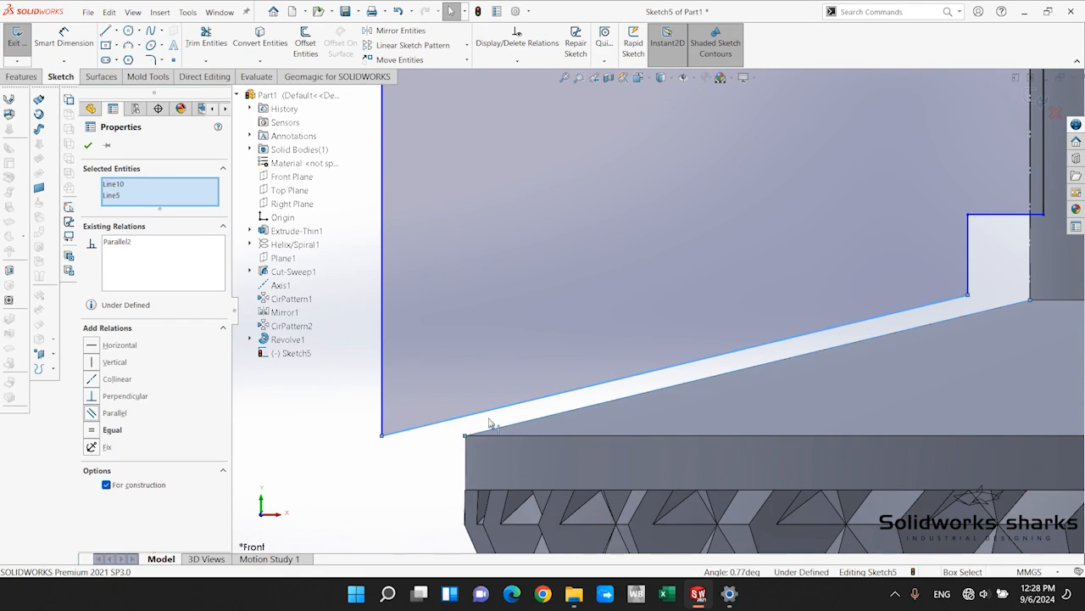
# Move the inner endpoint of the profile's lower sloped line below the shoulder's construction line, to about X -17.43, Y 87.75 mm.
pyautogui.scroll(5, 489, 420)
pyautogui.click(500, 396)
pyautogui.scroll(-5, 823, 282)
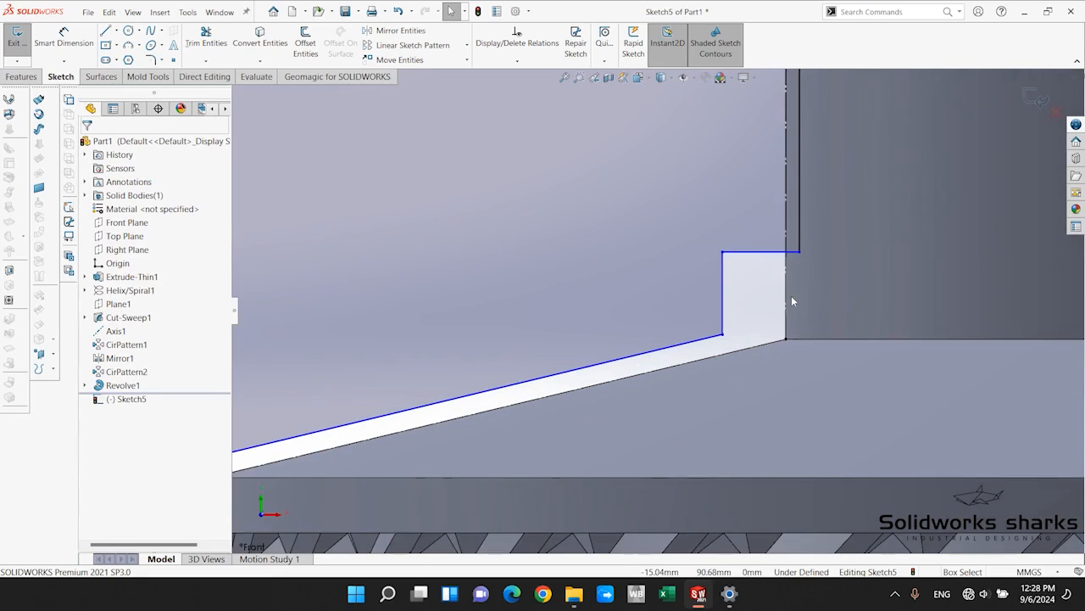
pyautogui.scroll(3, 697, 392)
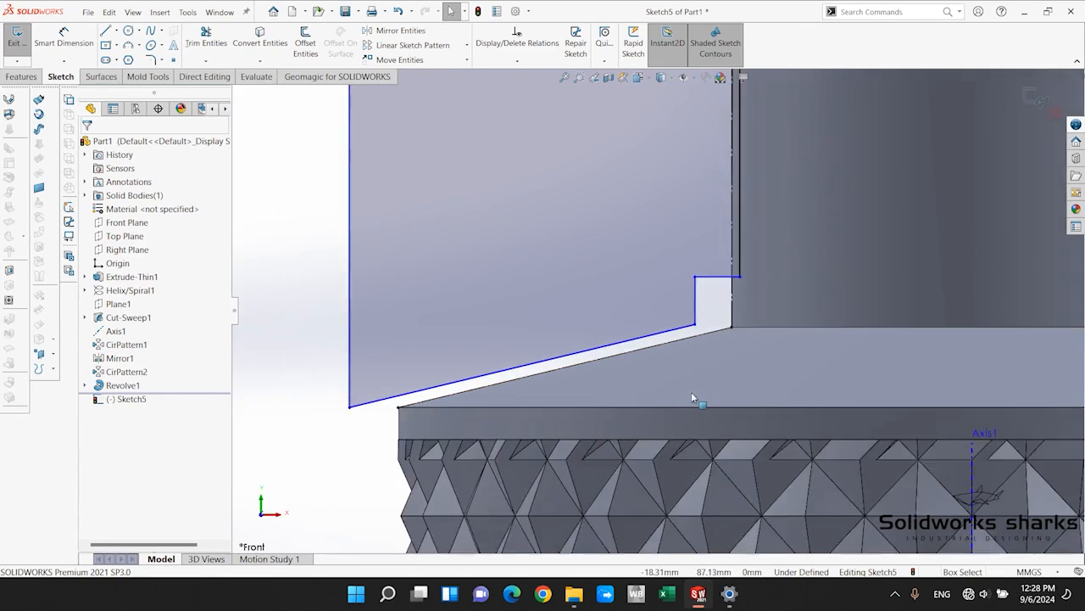
pyautogui.scroll(-2, 695, 402)
pyautogui.scroll(4, 440, 322)
pyautogui.scroll(-3, 502, 329)
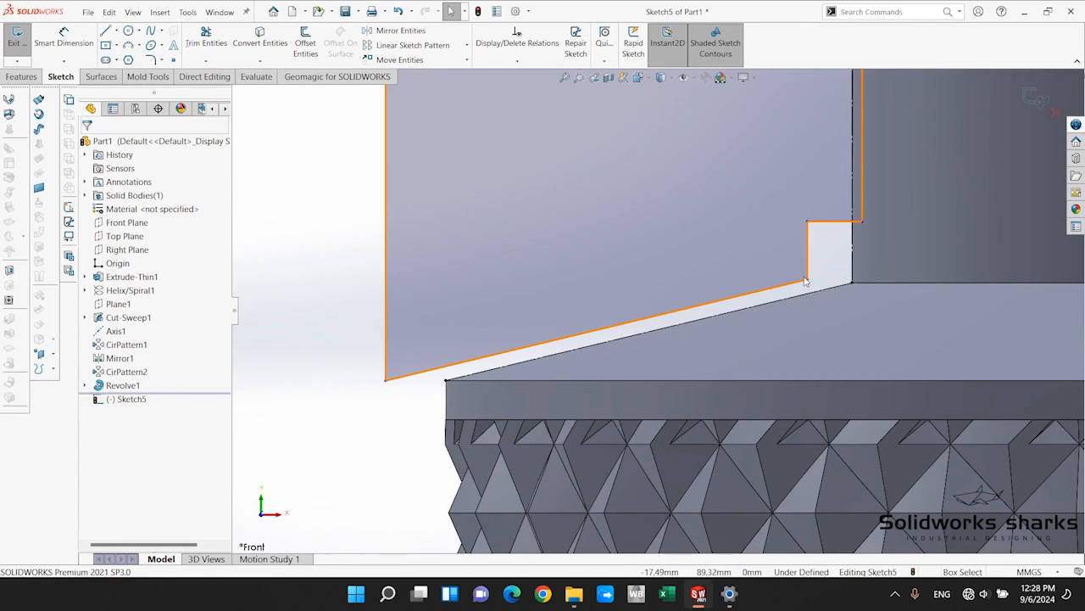
pyautogui.moveTo(806, 279); pyautogui.dragTo(806, 311)
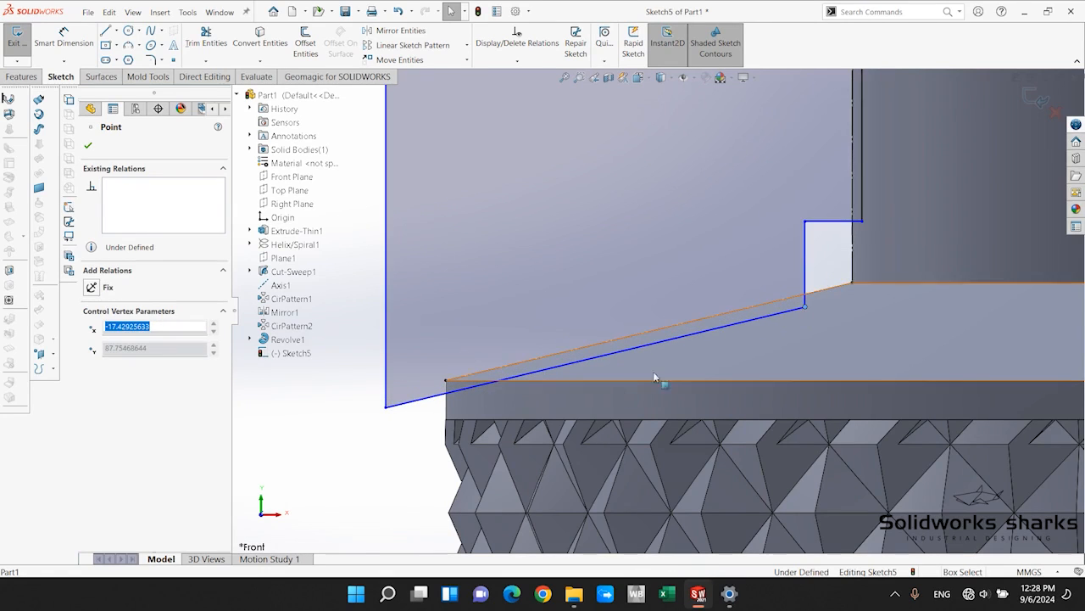
# Dimension the profile's lower sloped line 1 mm from the shoulder's sloped construction line.
pyautogui.click(65, 43)
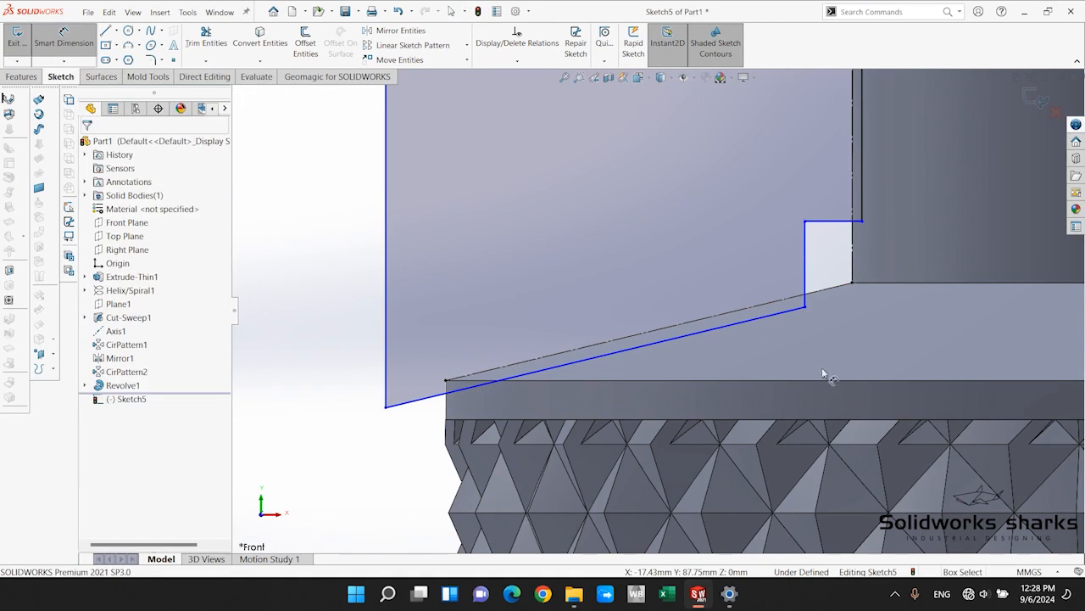
pyautogui.click(792, 310)
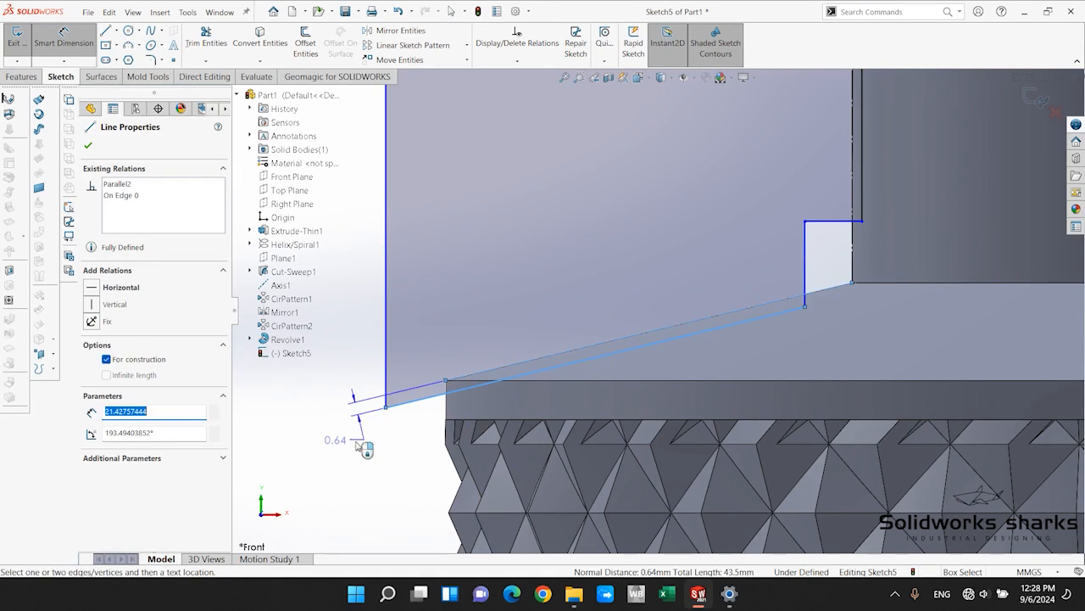
pyautogui.click(329, 454)
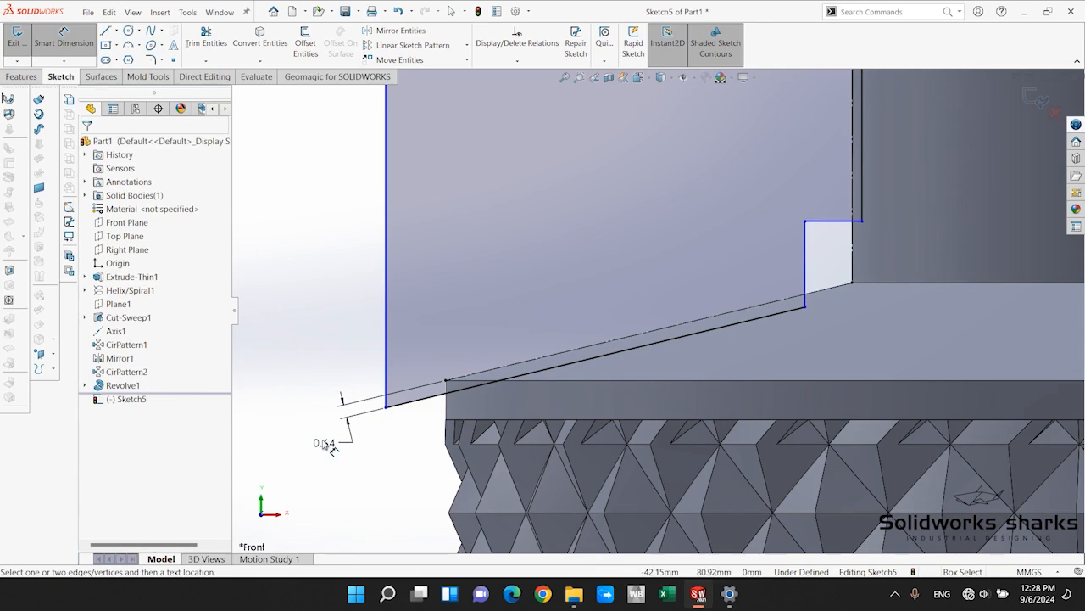
pyautogui.keyDown('ctrl'); pyautogui.moveTo(329, 450); pyautogui.dragTo(477, 373, button='middle'); pyautogui.keyUp('ctrl')
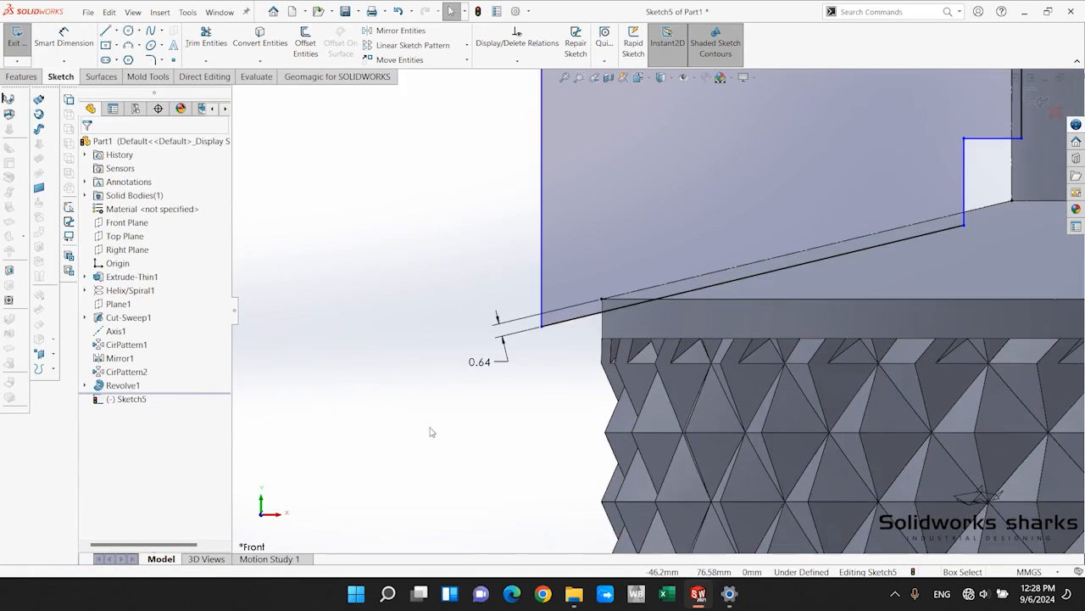
pyautogui.doubleClick(477, 370)
pyautogui.write('1')
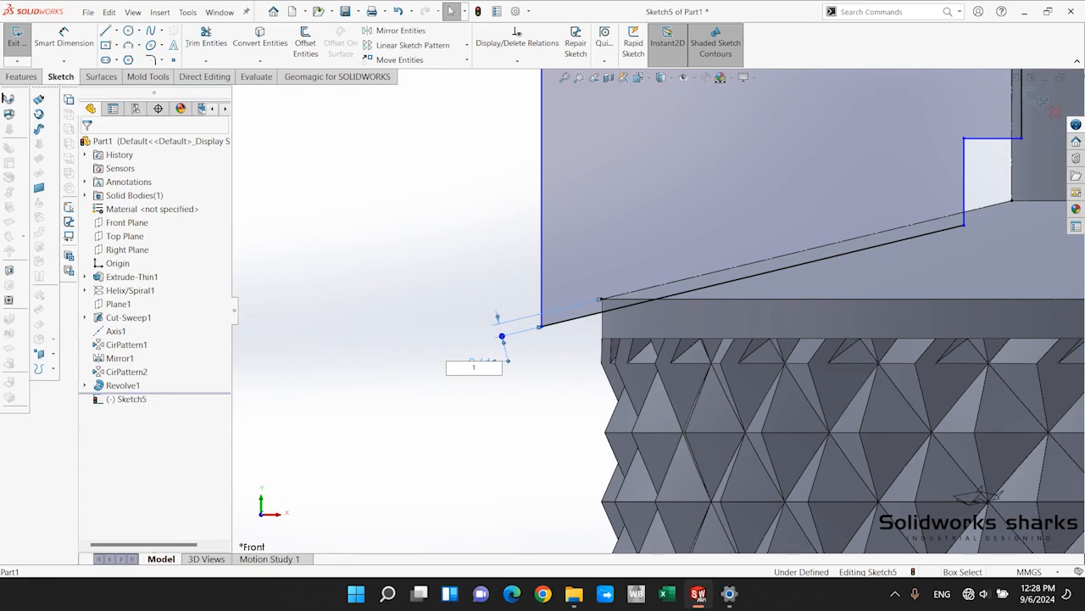
pyautogui.press('Return')
# Move the notch's lower corner along the sloped line toward the neck, to about X -16.7, Y 87.56 mm.
pyautogui.scroll(4, 877, 214)
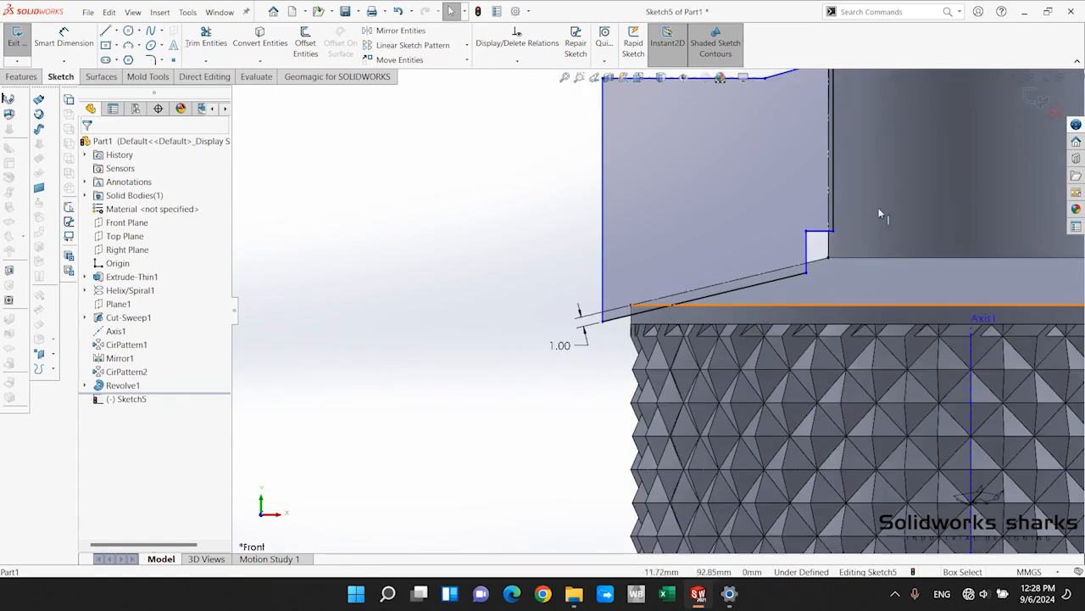
pyautogui.scroll(-4, 879, 214)
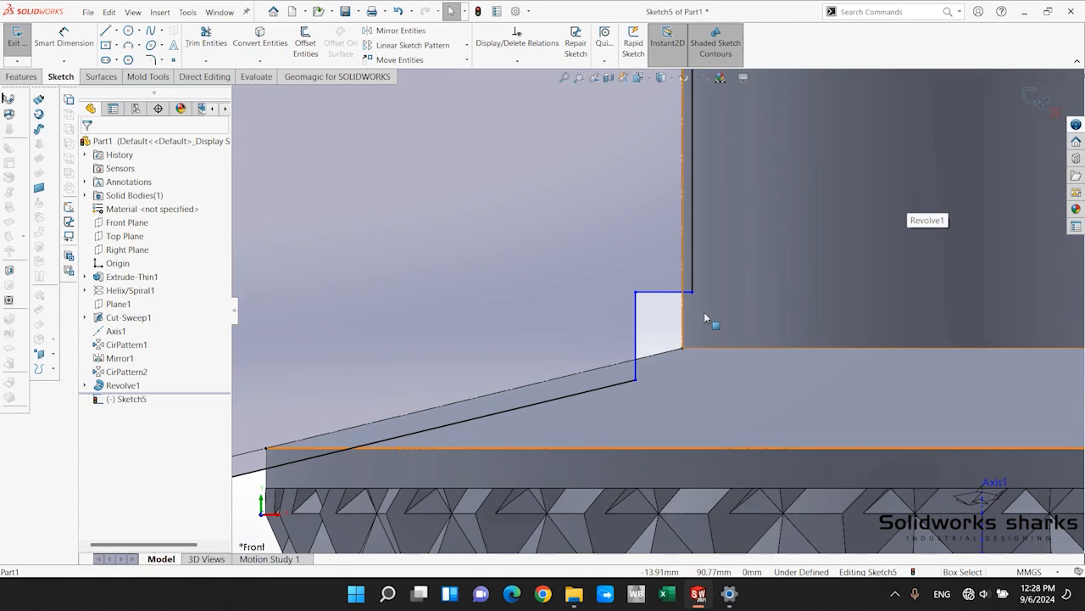
pyautogui.scroll(3, 705, 314)
pyautogui.scroll(-2, 691, 301)
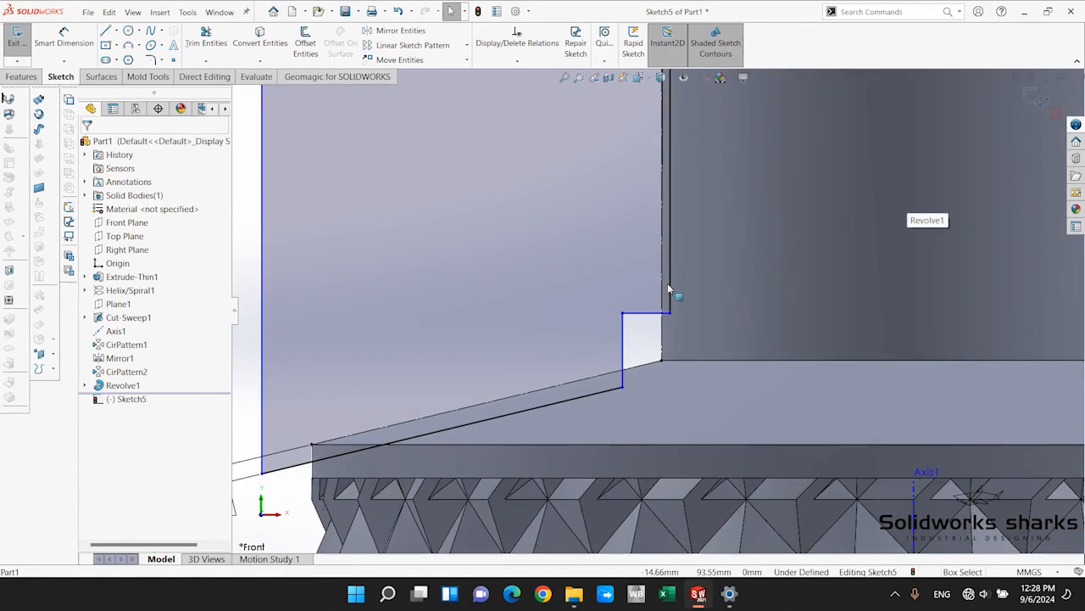
pyautogui.scroll(-1, 648, 255)
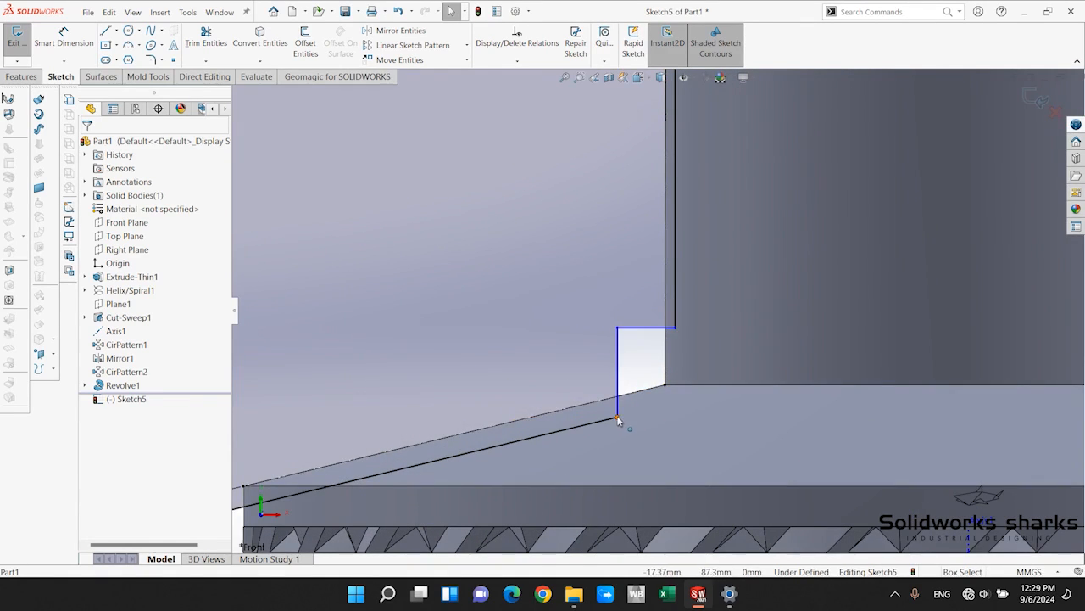
pyautogui.moveTo(618, 417)
pyautogui.mouseDown()
pyautogui.moveTo(606, 401)
pyautogui.moveTo(642, 396)
pyautogui.mouseUp()
pyautogui.scroll(2, 623, 417)
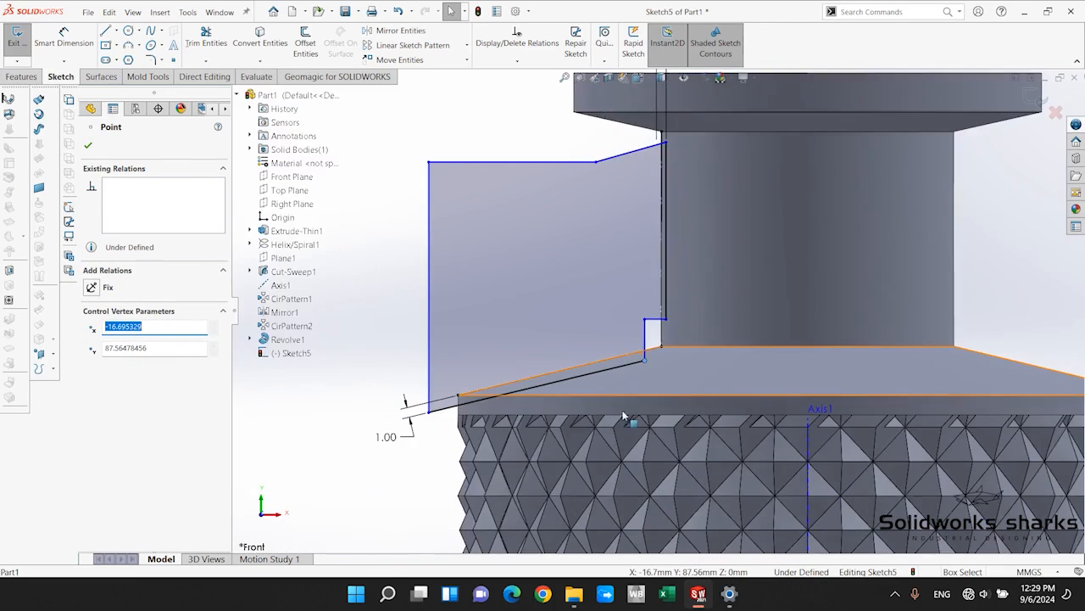
pyautogui.click(381, 475)
# Delete the inner vertical line's doubled distance dimension and move the line about 1.9 mm inside the neck's edge.
pyautogui.scroll(2, 659, 308)
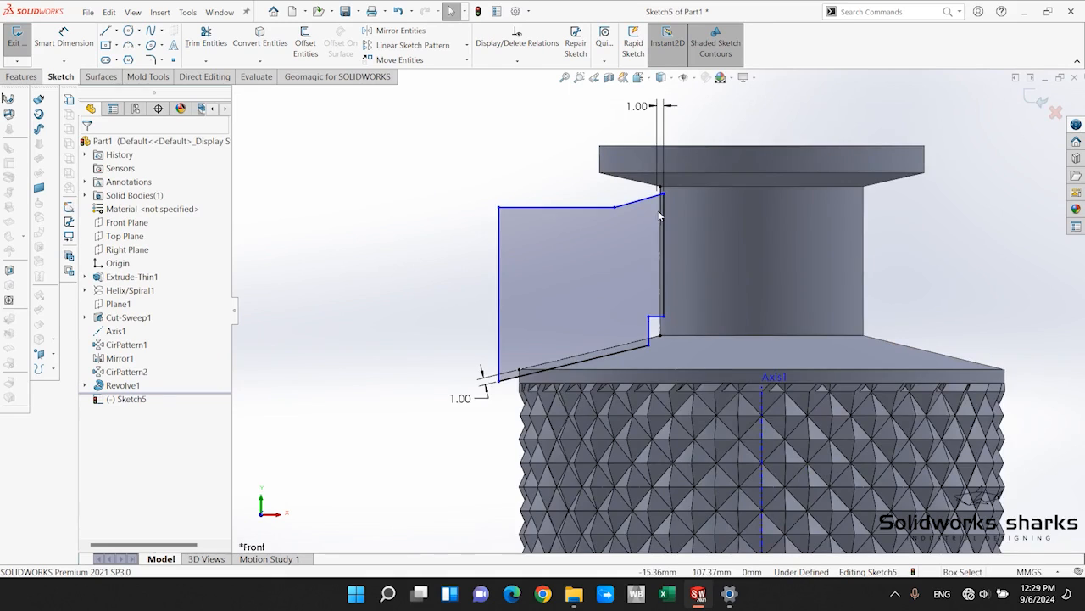
pyautogui.scroll(-2, 659, 212)
pyautogui.scroll(2, 671, 220)
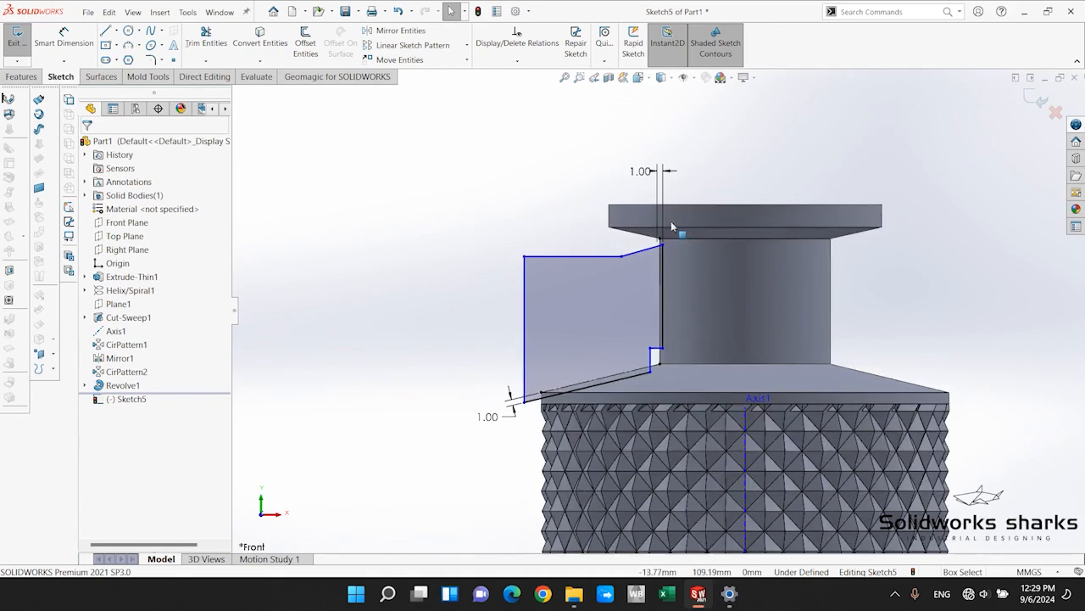
pyautogui.scroll(-4, 679, 215)
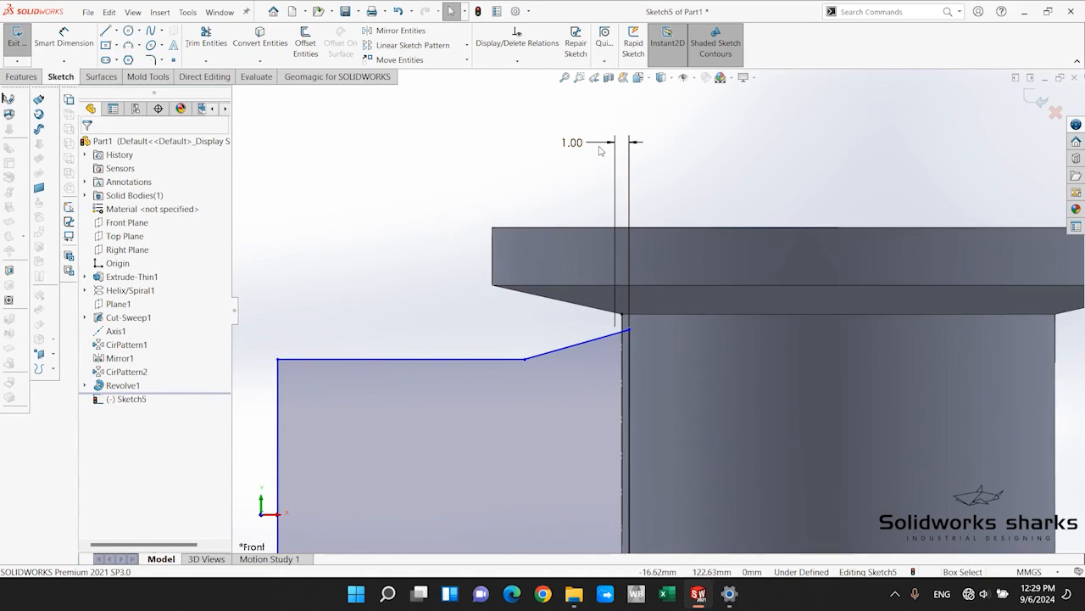
pyautogui.click(604, 149)
pyautogui.press('Delete')
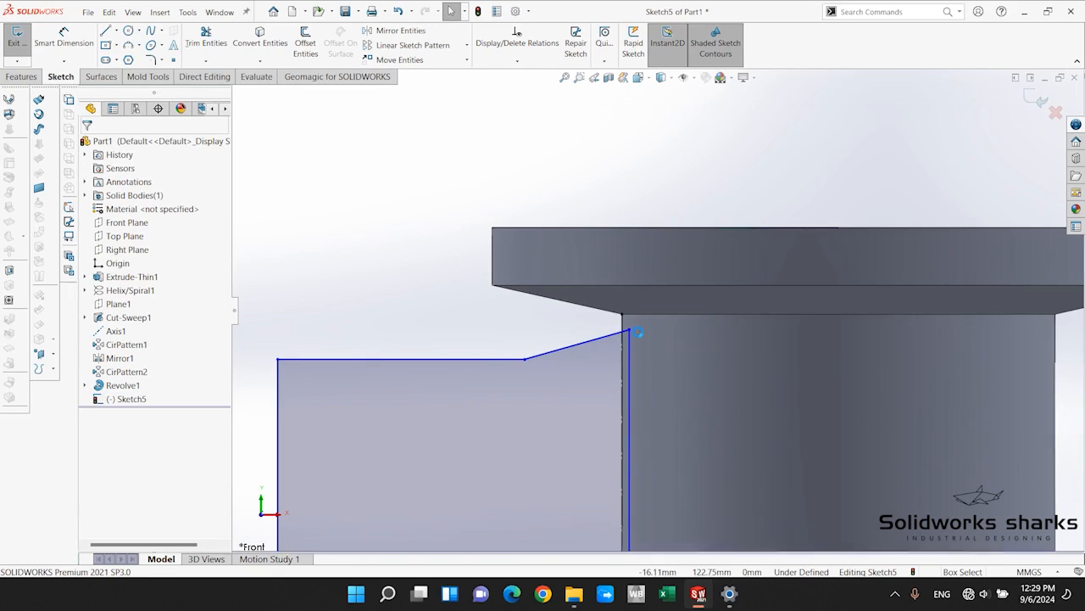
pyautogui.moveTo(635, 344); pyautogui.dragTo(650, 346)
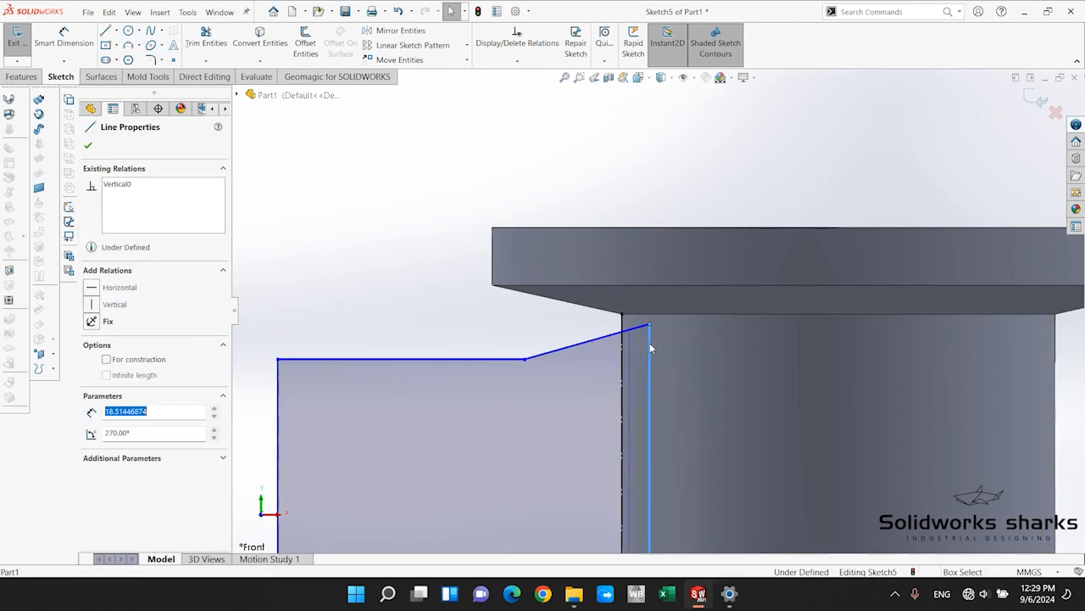
pyautogui.click(483, 319)
# Dimension the profile's inner vertical line 1 mm from the neck's vertical construction line.
pyautogui.click(41, 46)
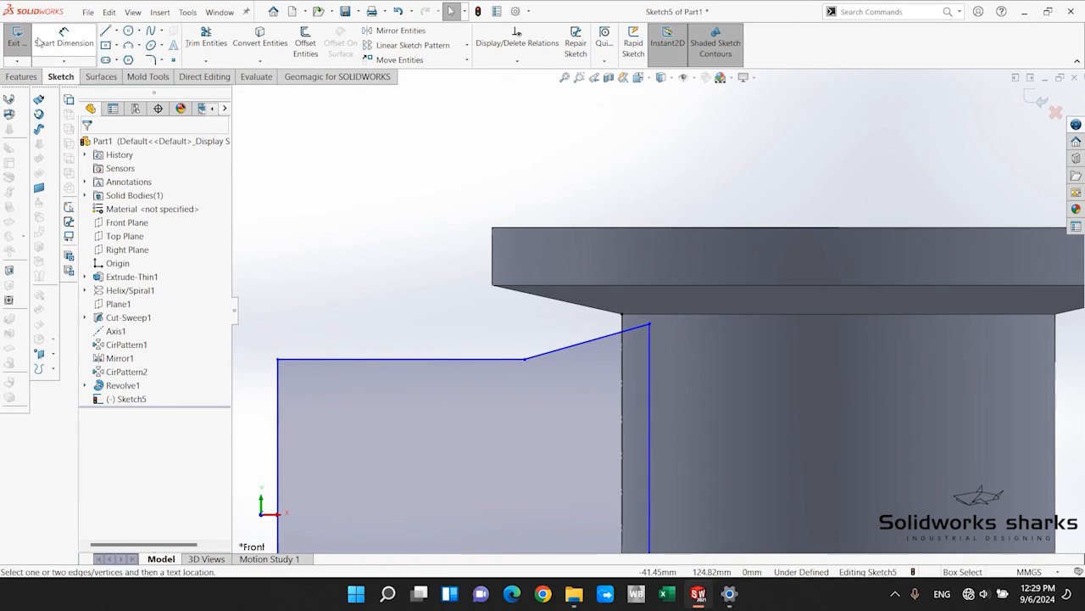
pyautogui.click(649, 365)
pyautogui.click(622, 373)
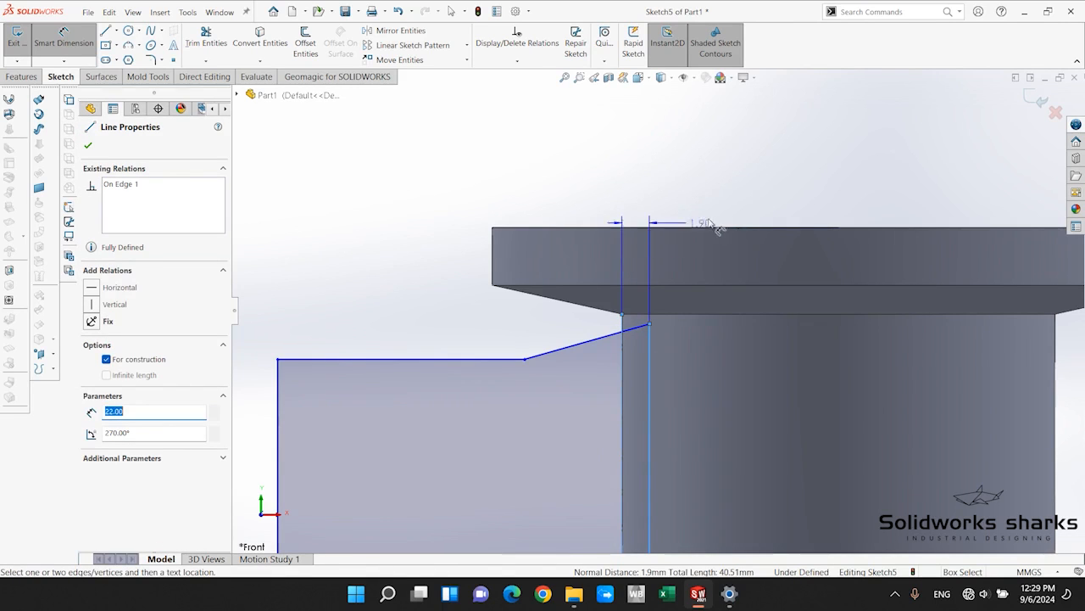
pyautogui.click(747, 186)
pyautogui.write('1')
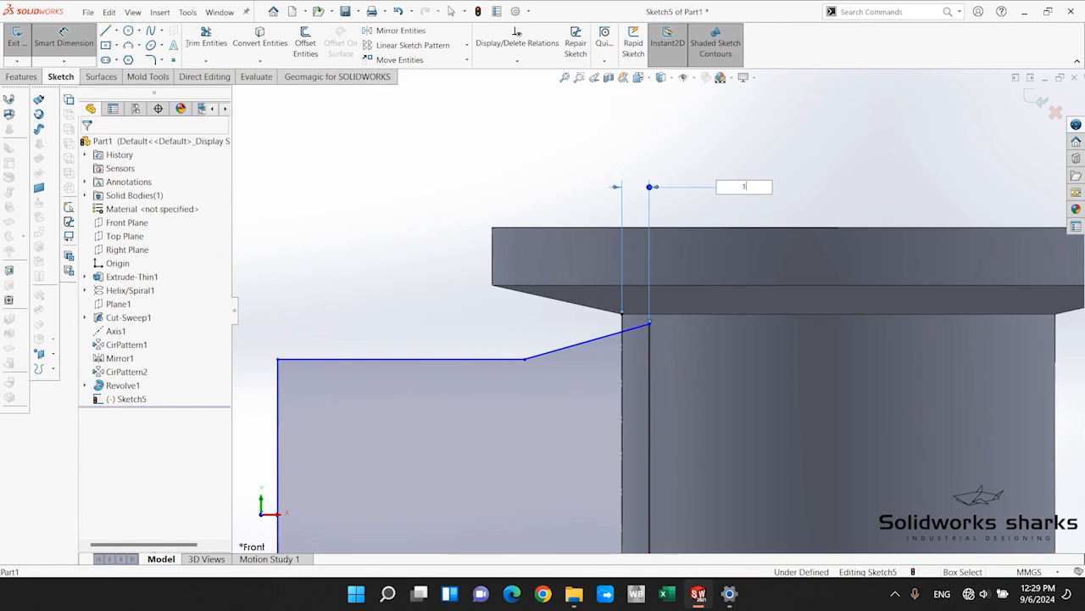
pyautogui.press('Return')
# Set up a 1 mm sketch fillet on the notch's lower corner and the inner vertical line's lower corner.
pyautogui.scroll(3, 685, 438)
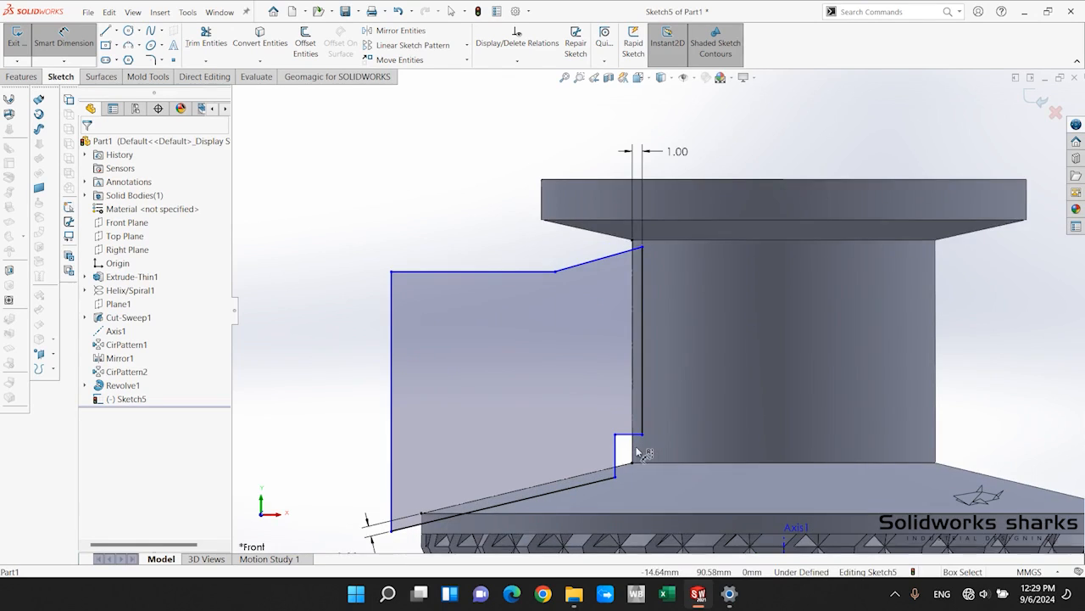
pyautogui.scroll(-1, 638, 452)
pyautogui.scroll(-3, 525, 467)
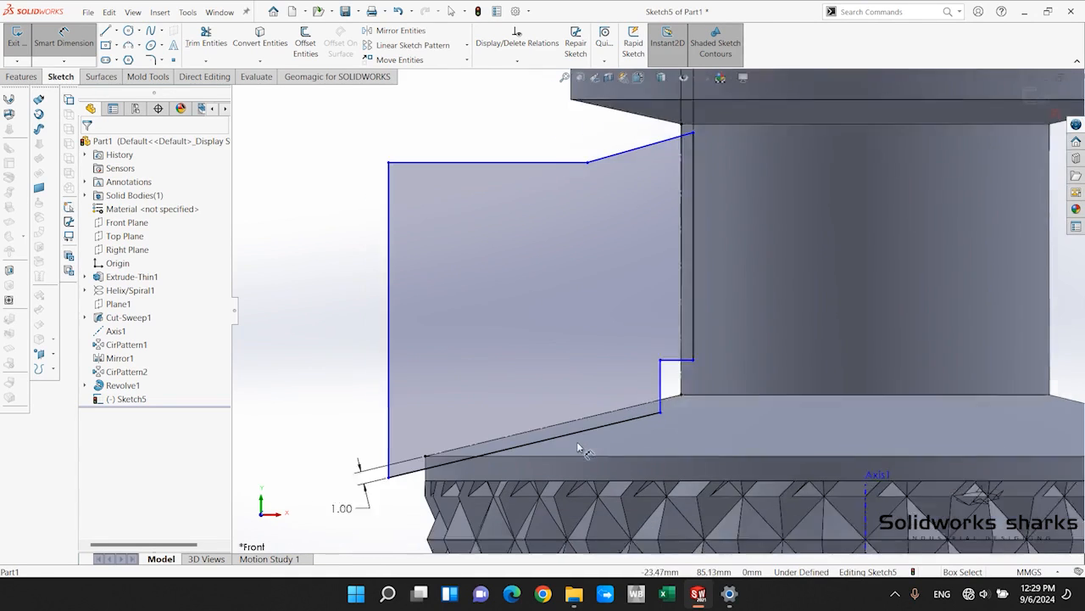
pyautogui.scroll(2, 690, 387)
pyautogui.scroll(3, 701, 316)
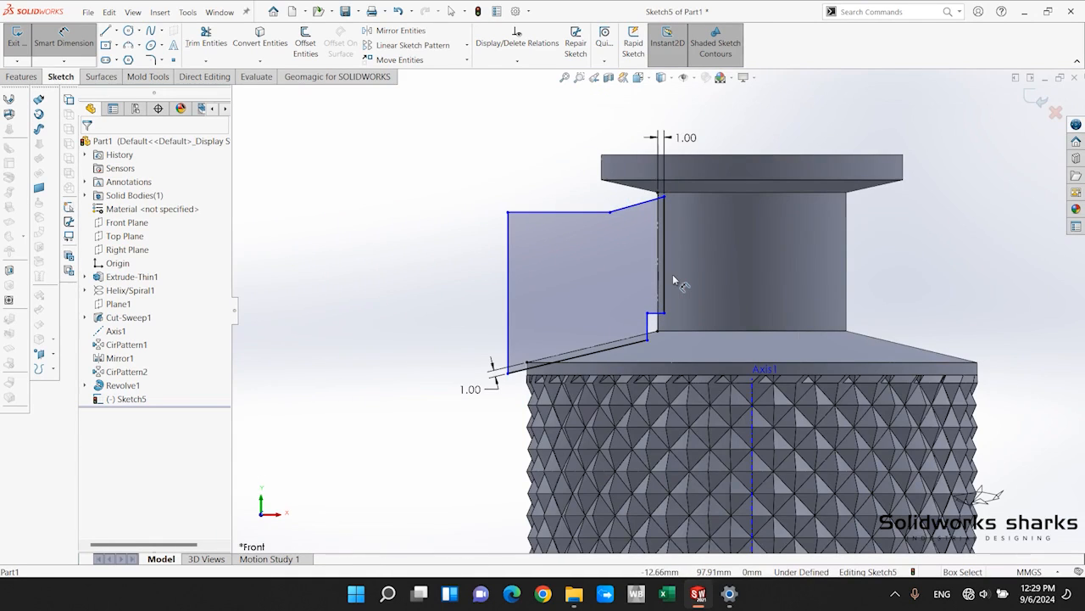
pyautogui.scroll(-4, 670, 288)
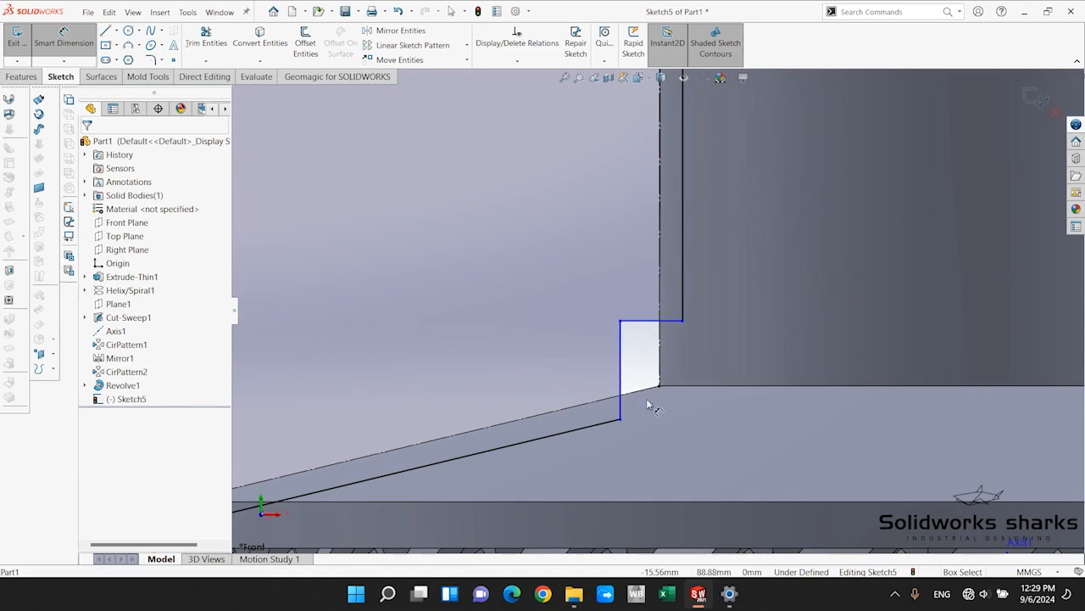
pyautogui.click(149, 61)
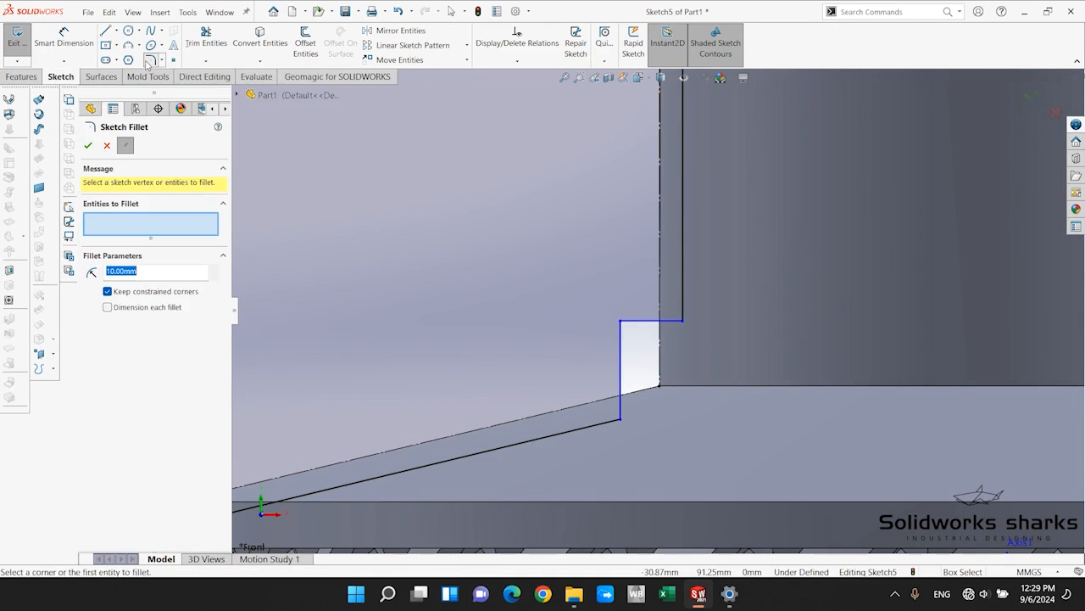
pyautogui.click(620, 422)
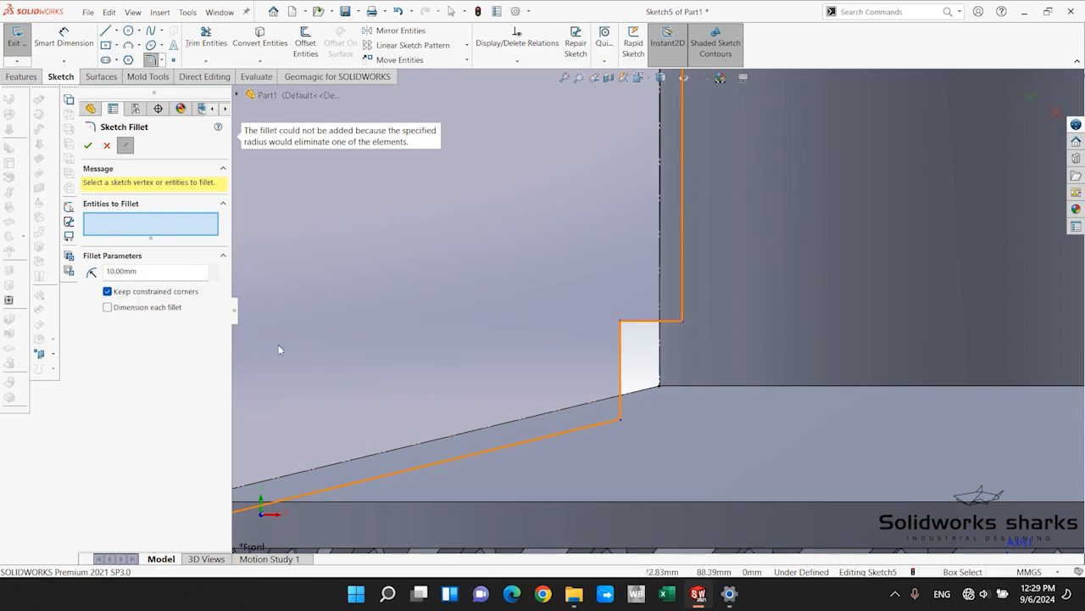
pyautogui.doubleClick(153, 272)
pyautogui.write('1')
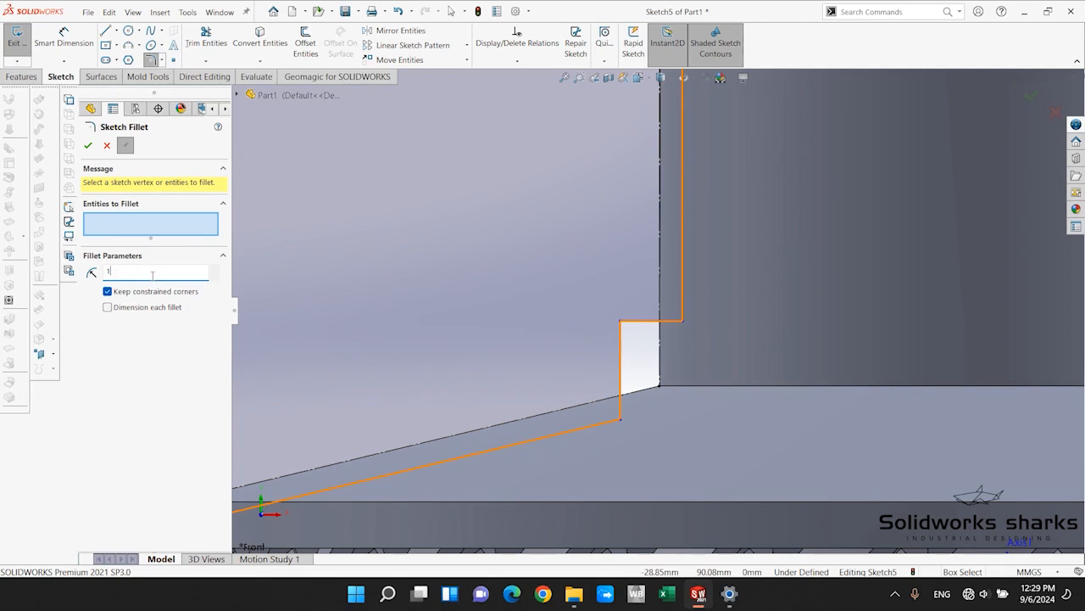
pyautogui.click(620, 419)
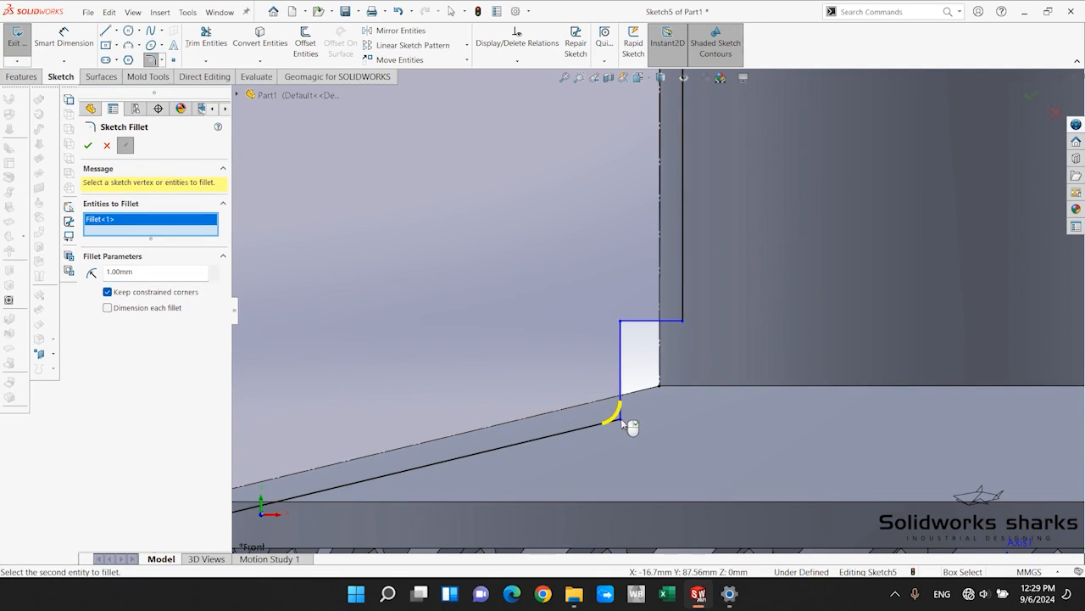
pyautogui.click(683, 320)
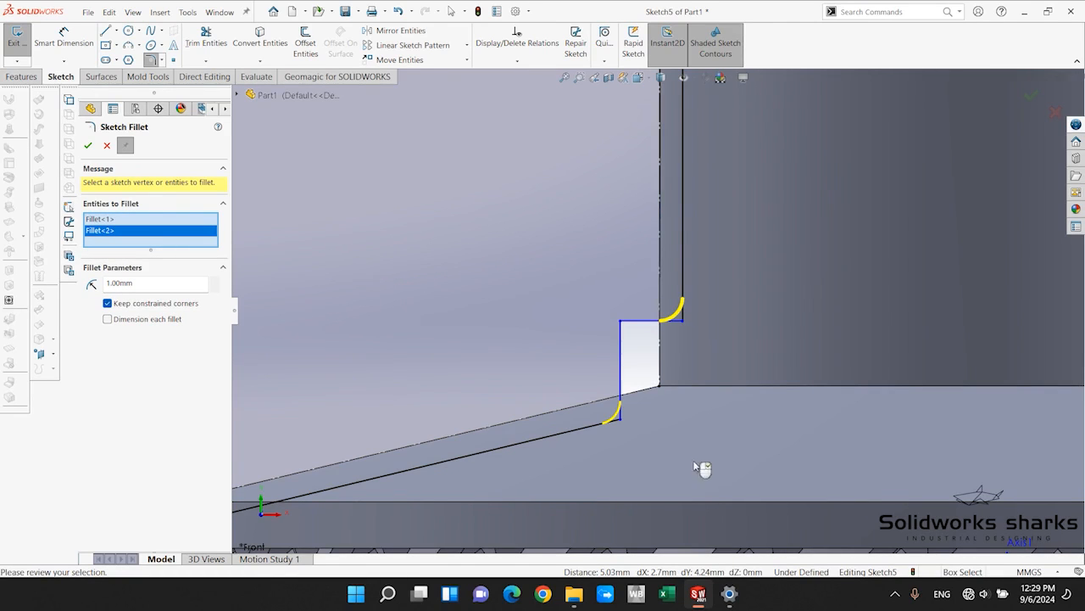
# Add the profile's upper inner corner to the sketch fillet and apply a 0.5 mm radius to all three corners.
pyautogui.scroll(-6, 717, 269)
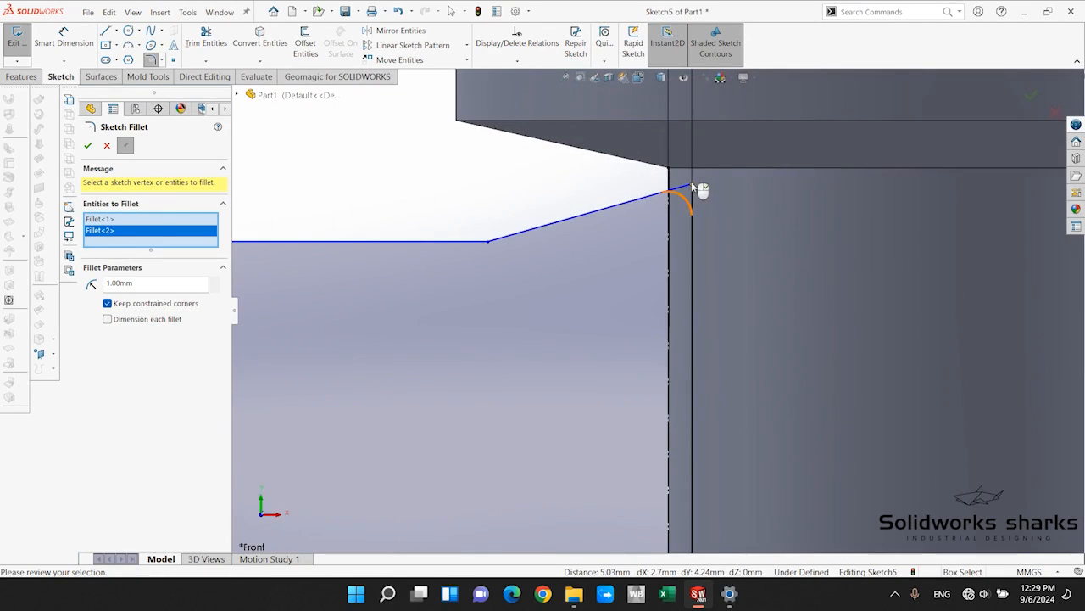
pyautogui.click(691, 186)
pyautogui.scroll(3, 687, 373)
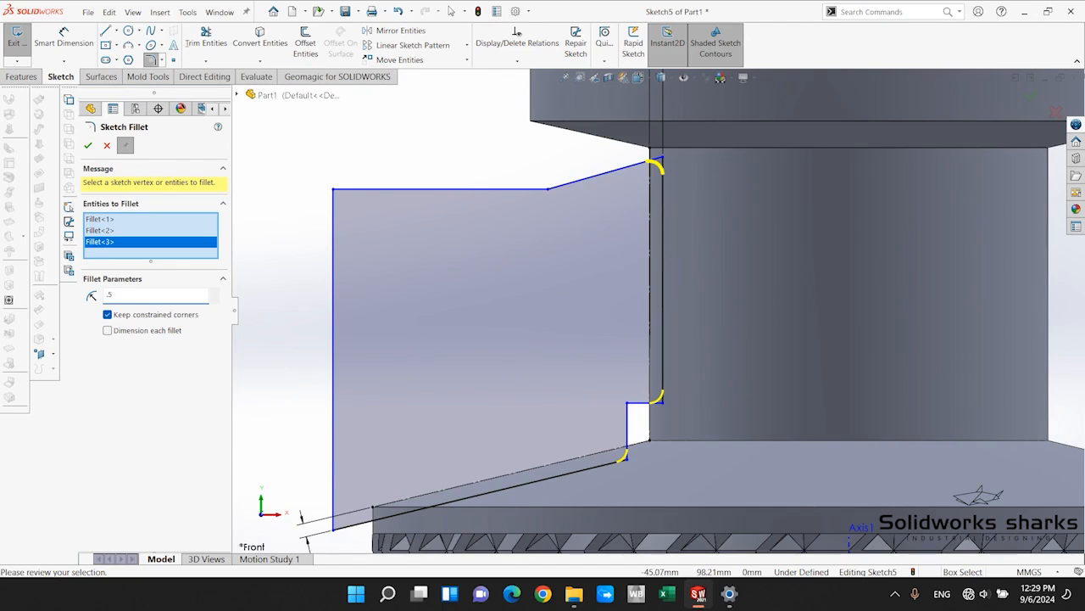
pyautogui.press('Return')
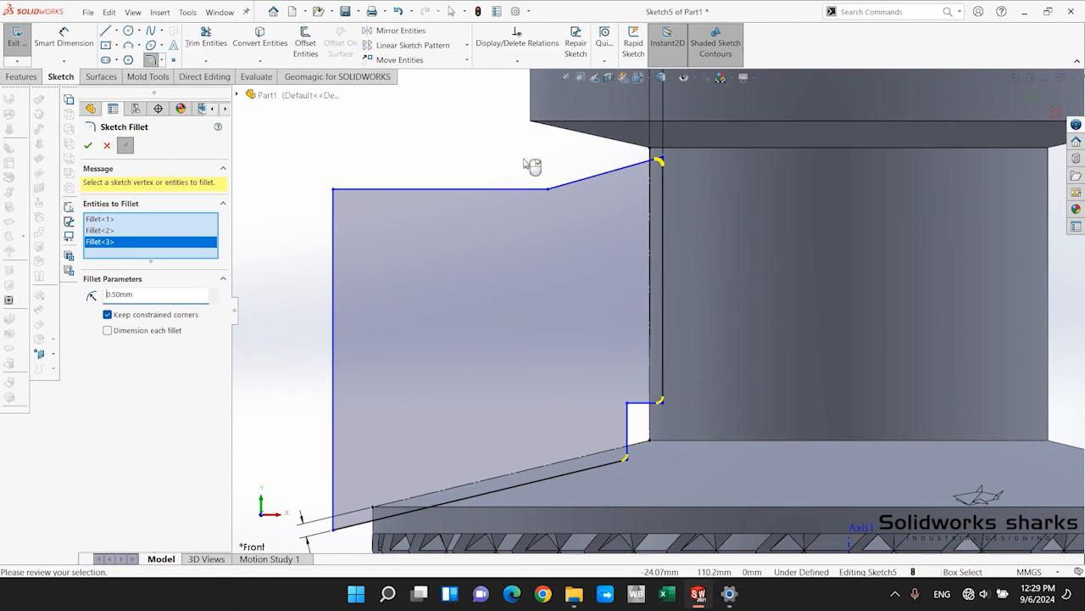
pyautogui.scroll(1, 616, 354)
pyautogui.scroll(-1, 630, 369)
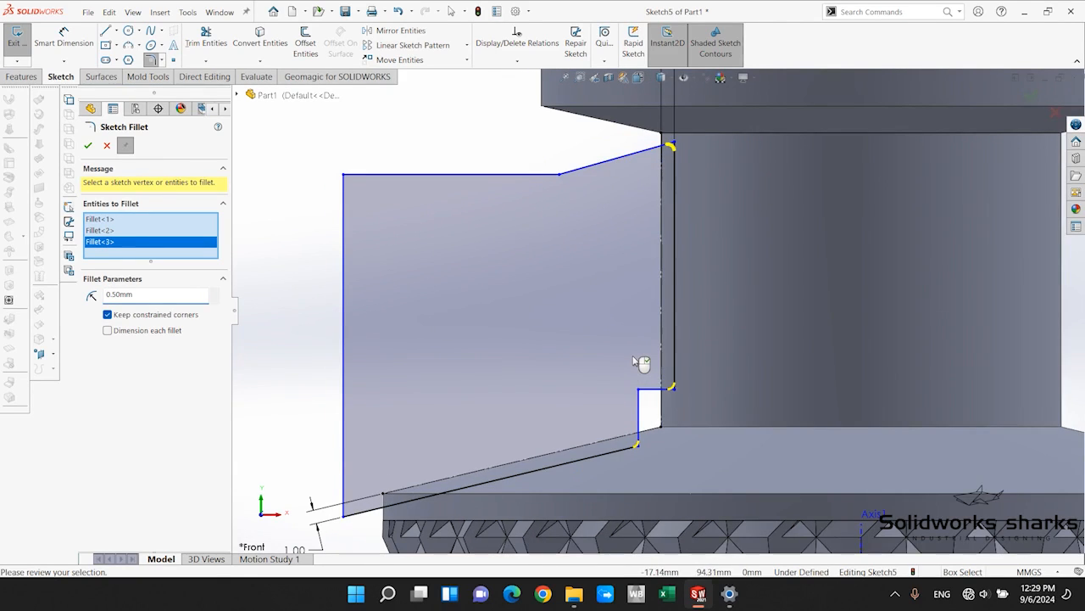
pyautogui.click(87, 146)
pyautogui.scroll(2, 609, 400)
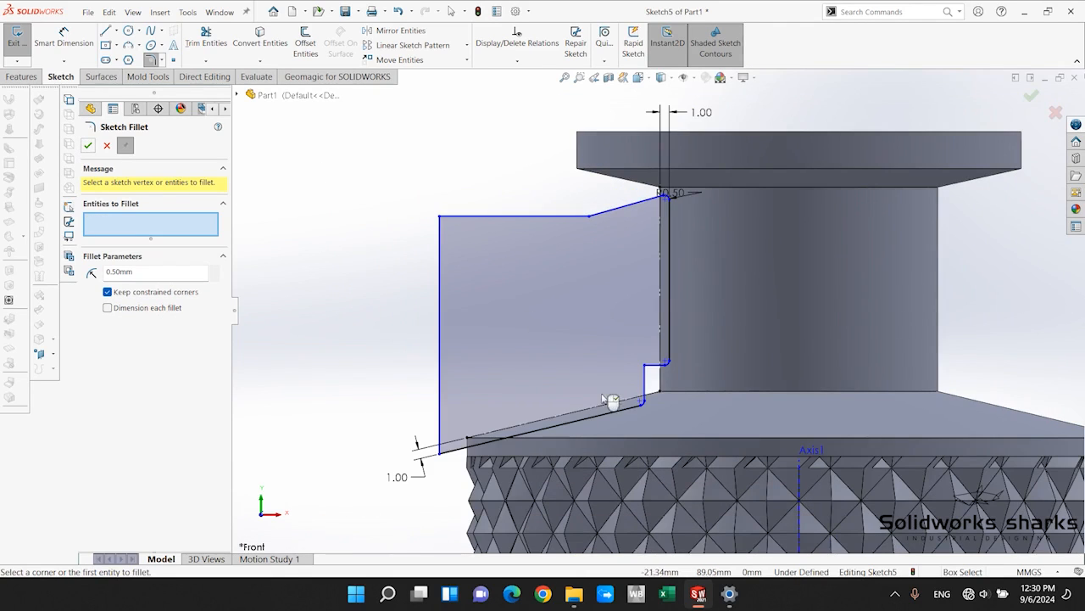
pyautogui.press('Escape')
# Lower the notch's horizontal line and make it equal in length to the notch's vertical line.
pyautogui.scroll(-2, 626, 411)
pyautogui.scroll(-3, 717, 329)
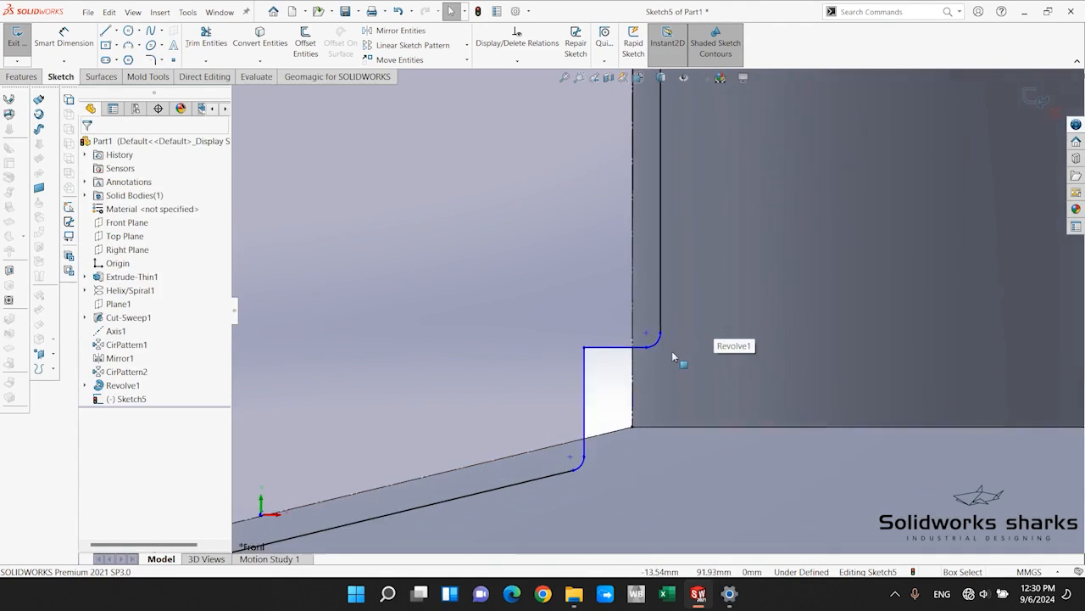
pyautogui.moveTo(565, 346); pyautogui.dragTo(568, 383)
pyautogui.click(597, 420)
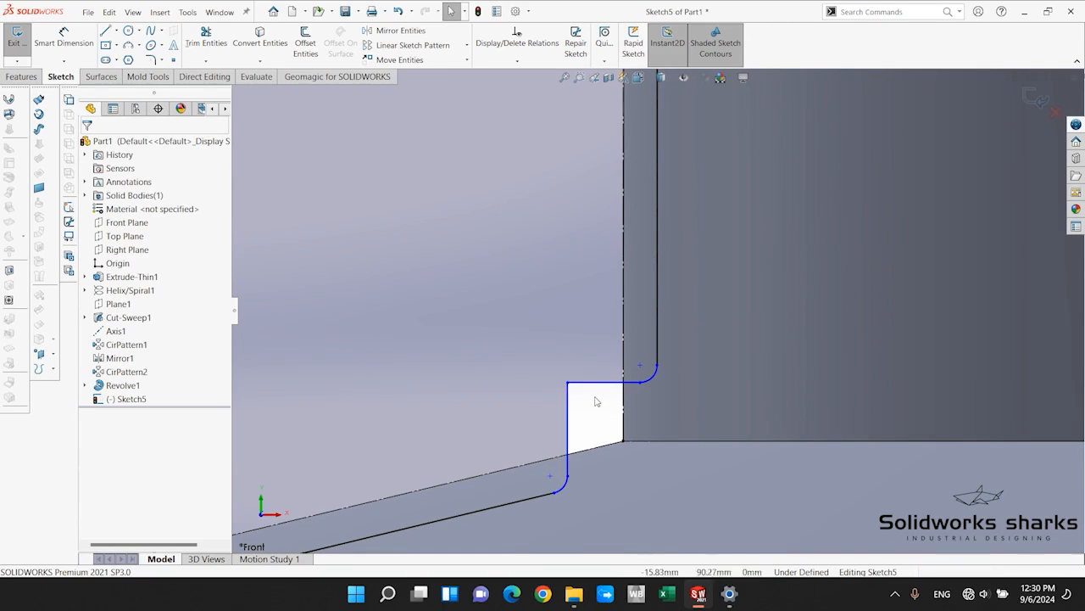
pyautogui.click(583, 383)
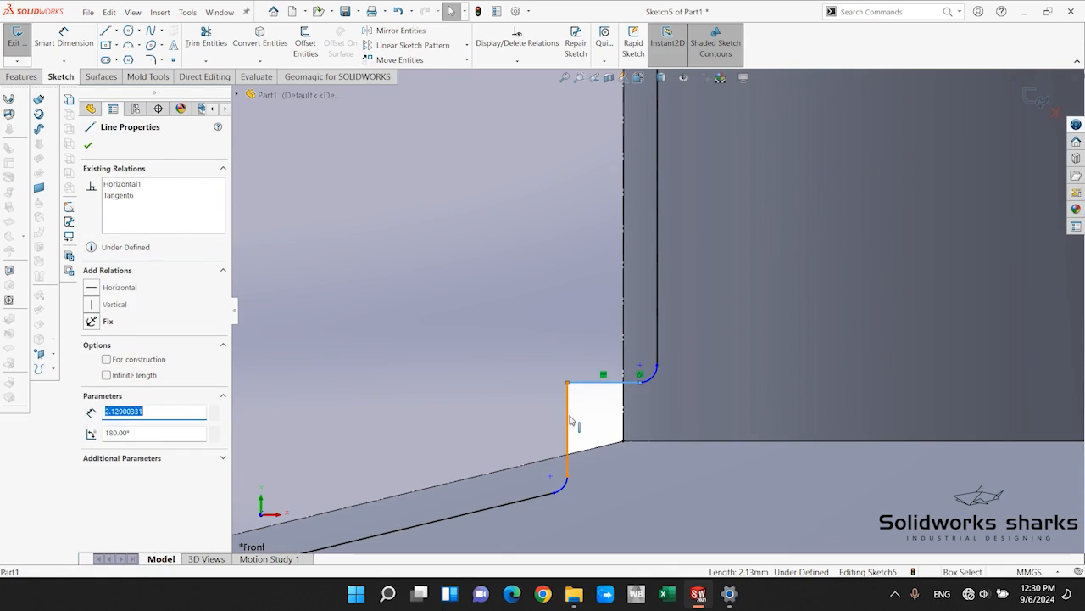
pyautogui.keyDown('ctrl'); pyautogui.click(568, 421); pyautogui.keyUp('ctrl')
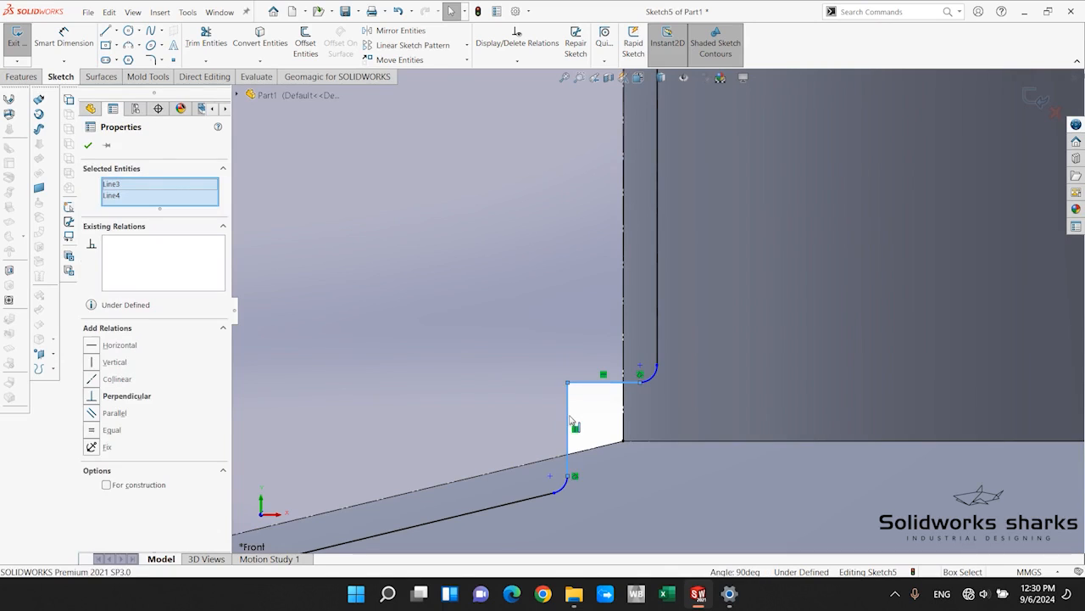
pyautogui.click(93, 431)
pyautogui.click(593, 412)
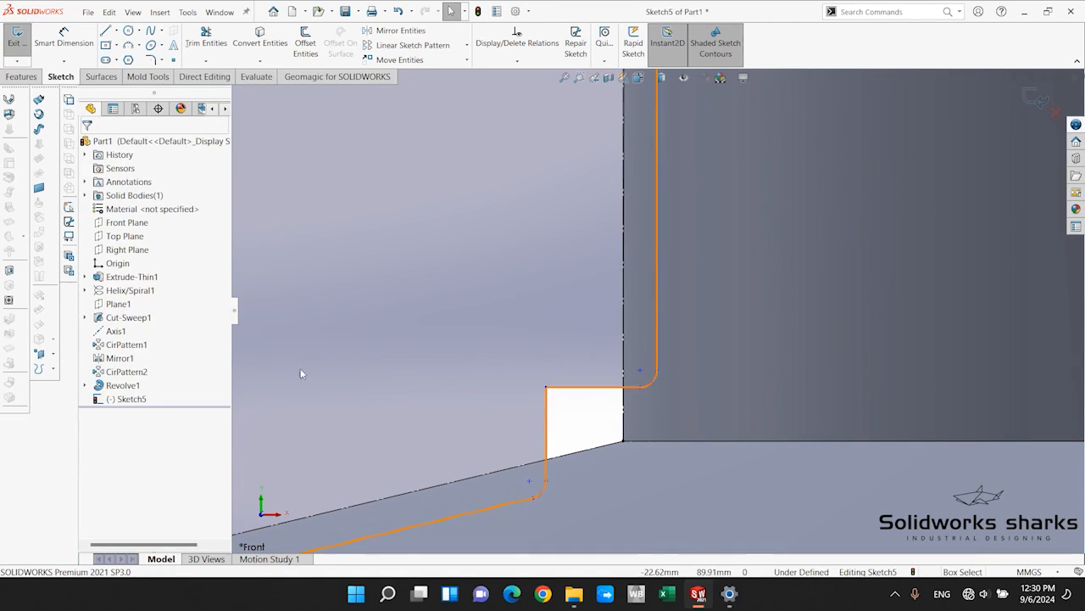
# Dimension the notch's horizontal line to 2.5 mm.
pyautogui.click(64, 38)
pyautogui.click(604, 387)
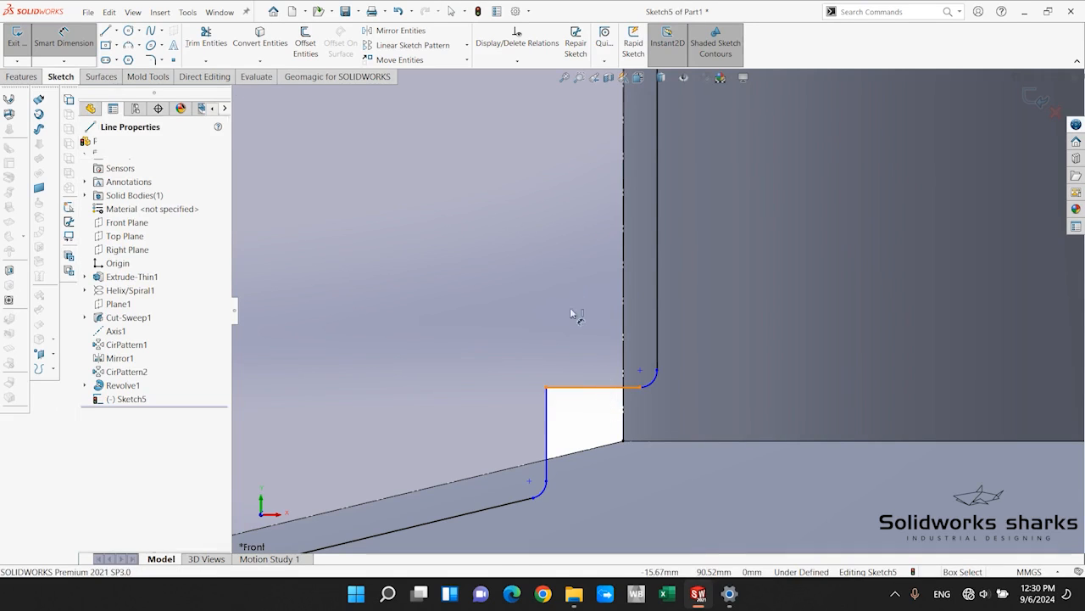
pyautogui.click(573, 285)
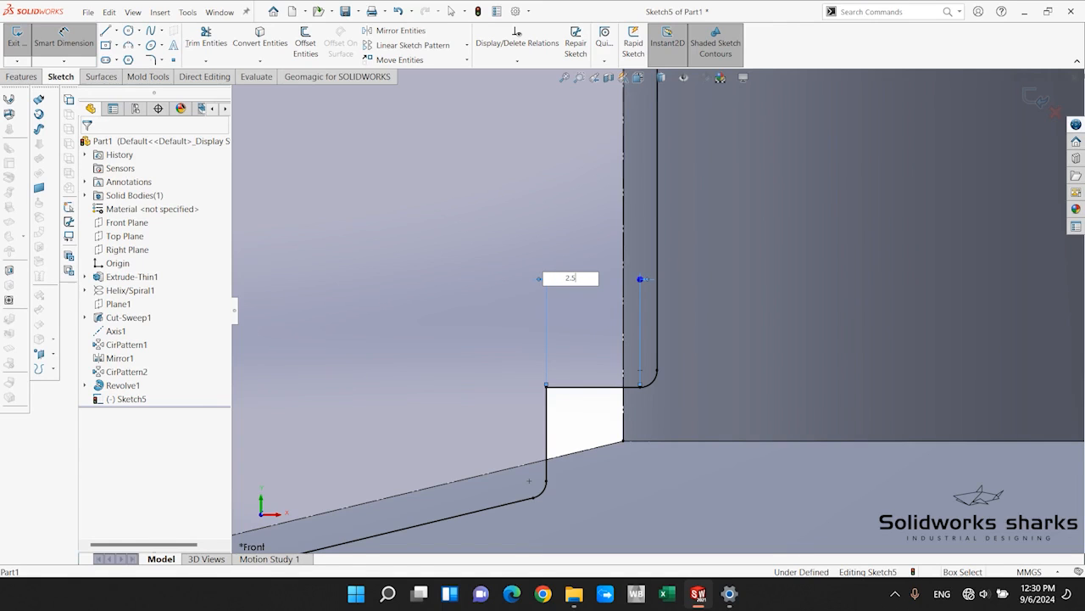
pyautogui.press('Return')
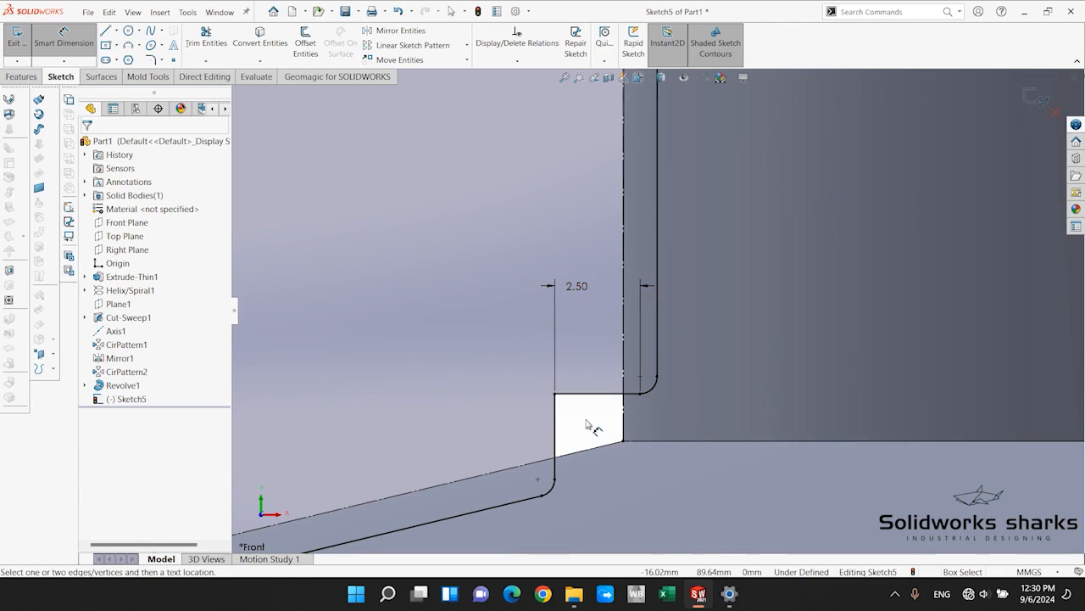
pyautogui.scroll(2, 562, 357)
pyautogui.scroll(3, 567, 315)
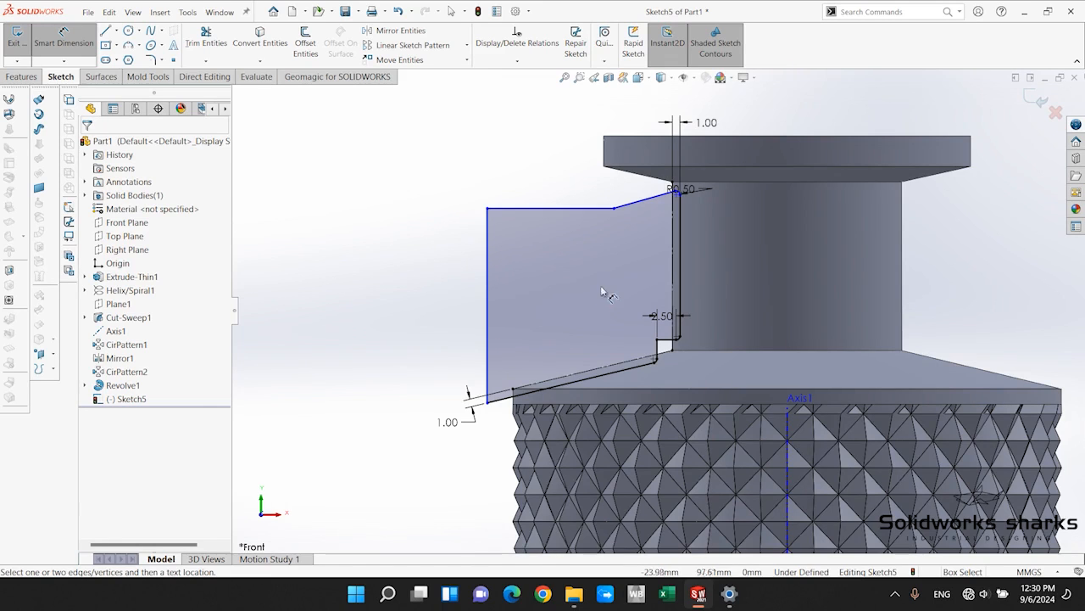
pyautogui.scroll(-2, 601, 285)
pyautogui.press('Escape')
# Move the profile's lower outer corner along the sloped line to the shoulder's outer edge, at about X -35.83, Y 82.97 mm.
pyautogui.scroll(-3, 488, 449)
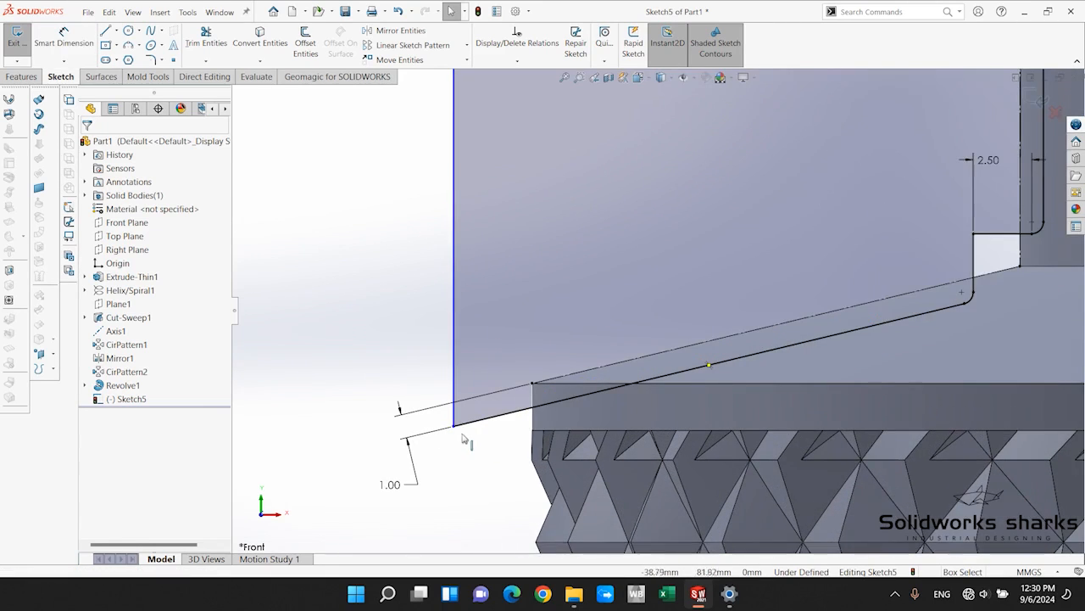
pyautogui.moveTo(454, 428); pyautogui.dragTo(533, 406)
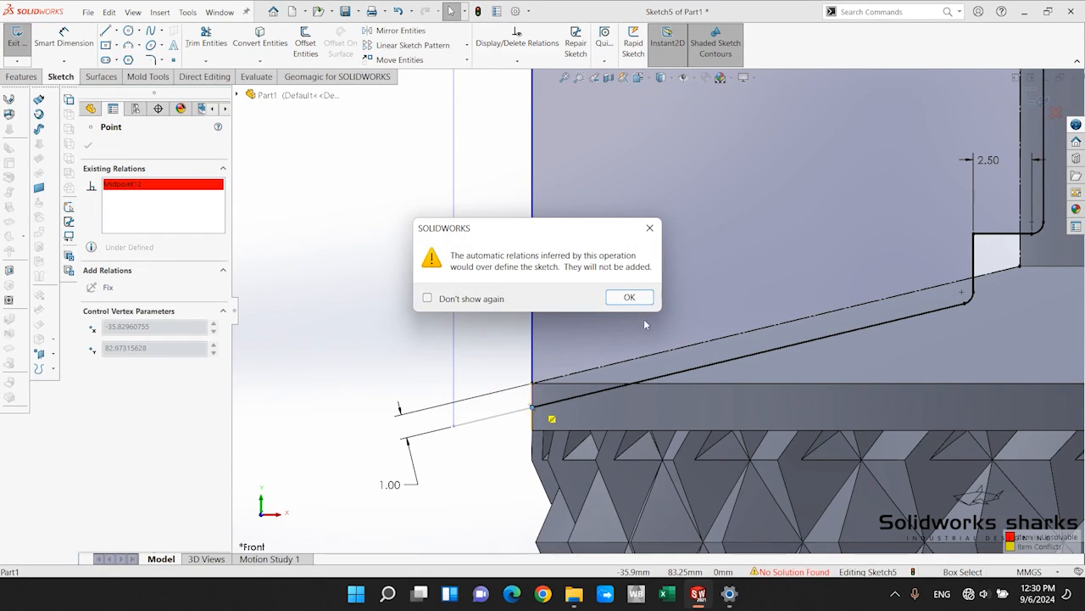
pyautogui.click(628, 298)
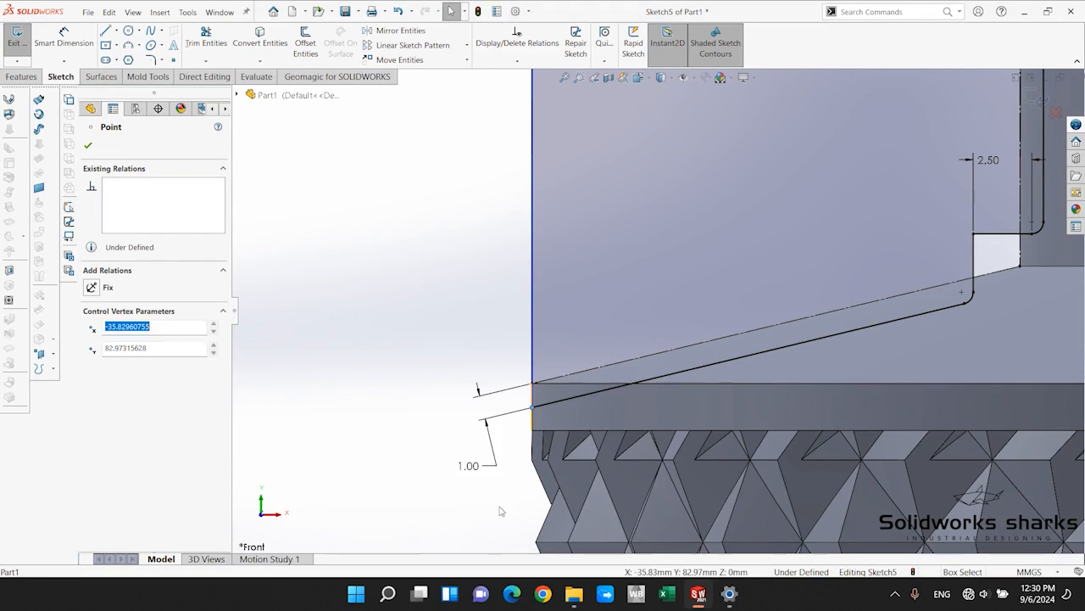
pyautogui.click(293, 355)
pyautogui.scroll(8, 636, 316)
pyautogui.scroll(-2, 688, 280)
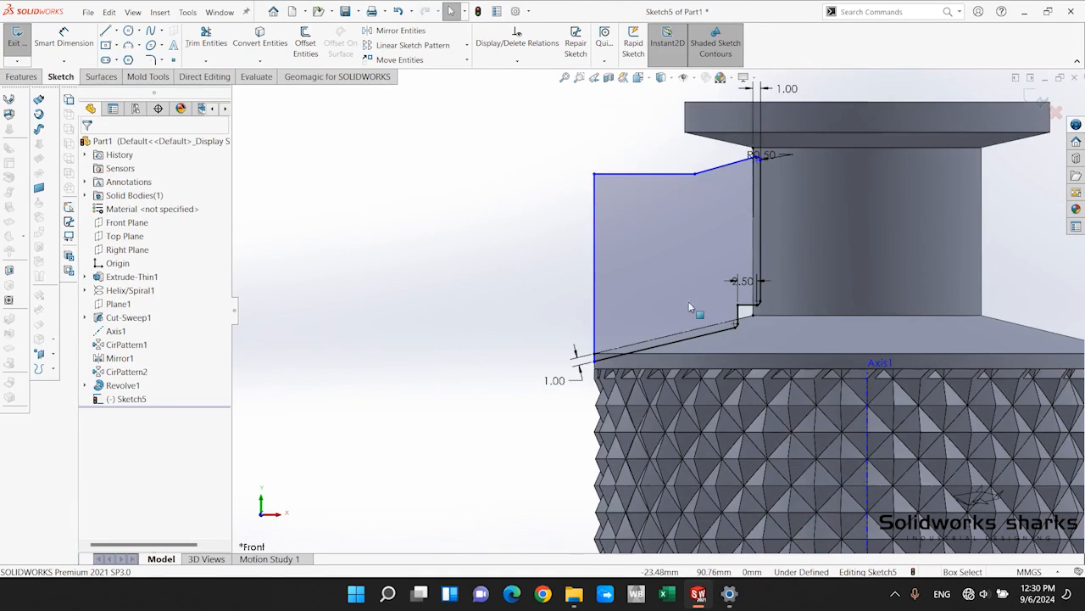
pyautogui.scroll(-3, 661, 314)
pyautogui.scroll(3, 703, 322)
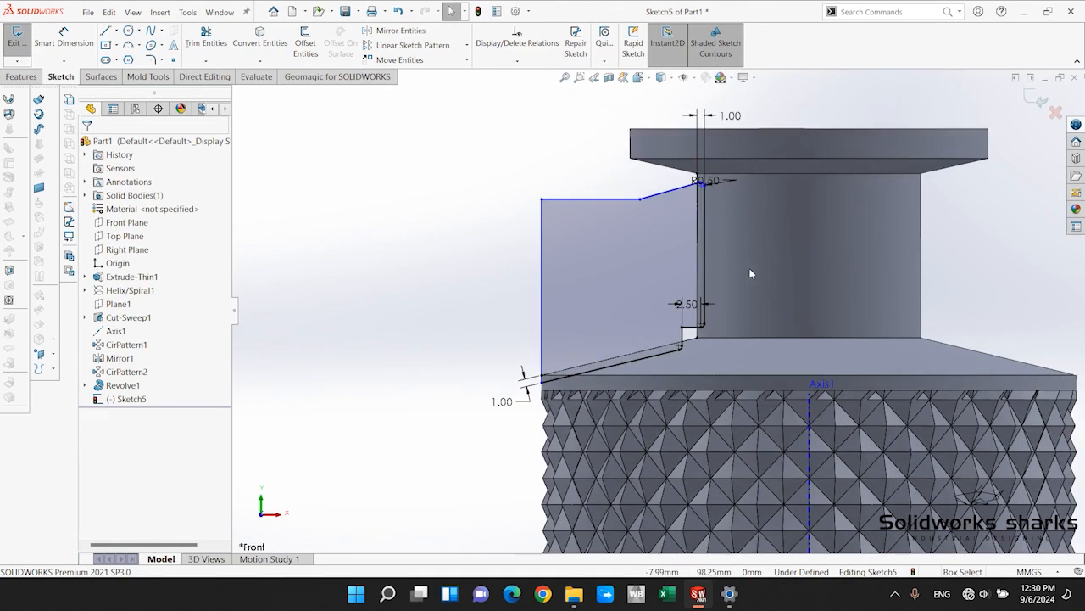
# Create an extruded cut from the profile with a Mid Plane end condition and a 40 mm depth.
pyautogui.click(21, 76)
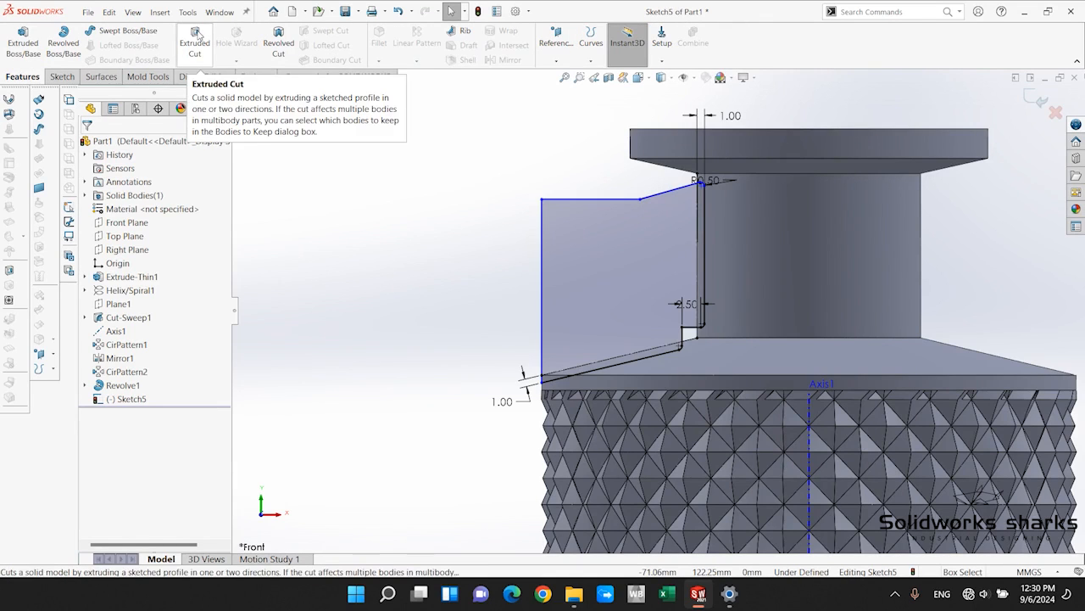
pyautogui.click(194, 34)
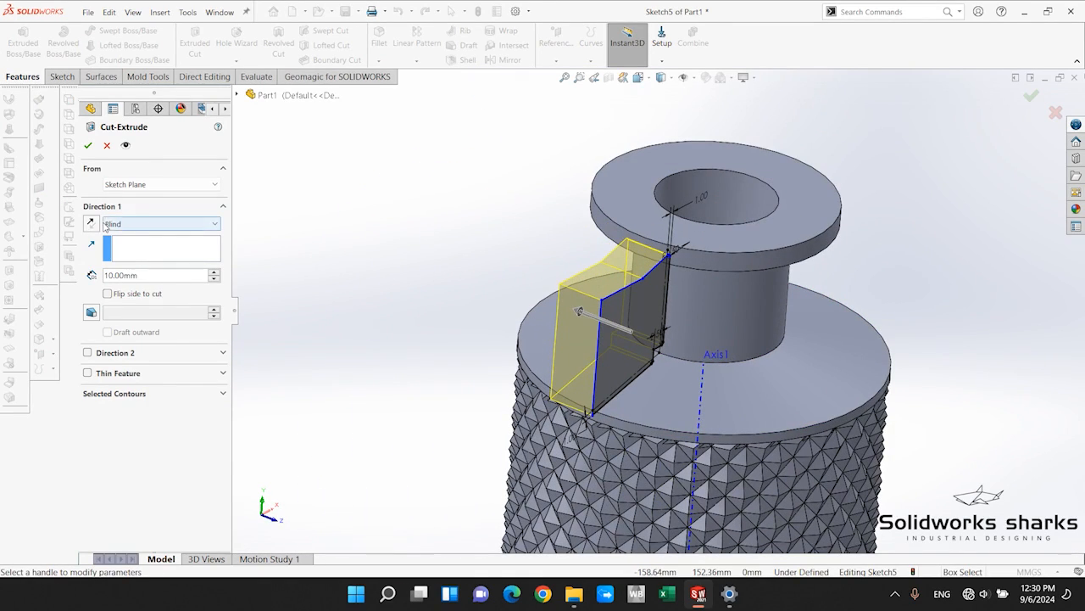
pyautogui.click(138, 225)
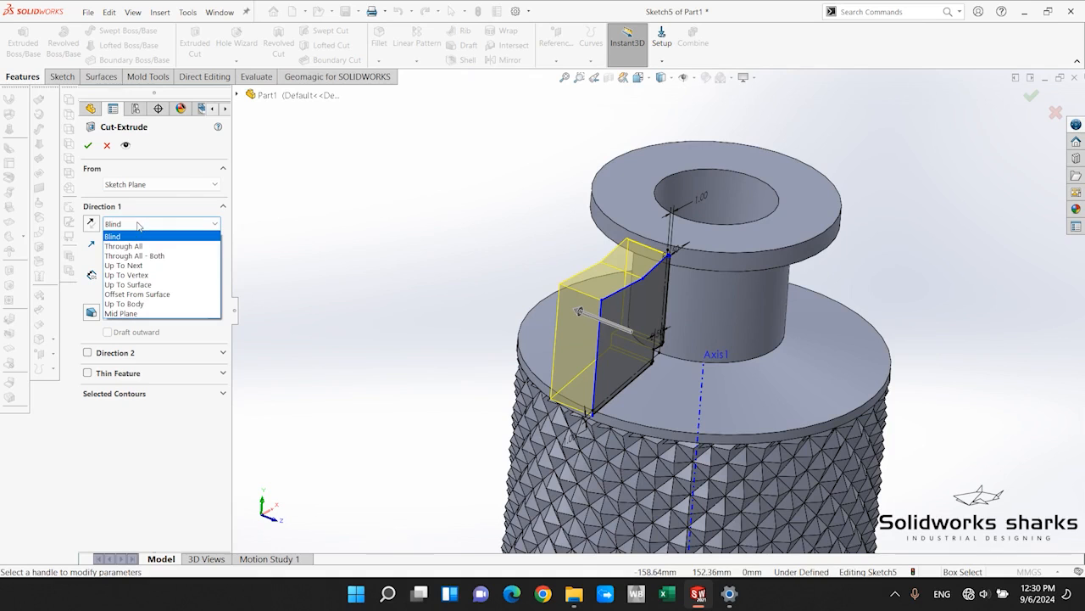
pyautogui.click(121, 313)
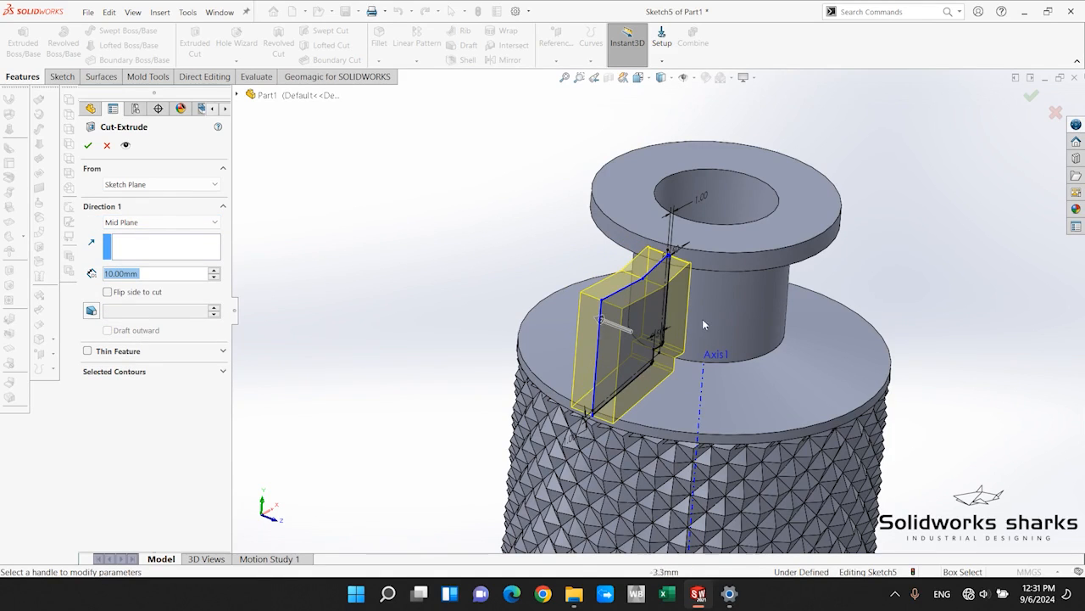
pyautogui.scroll(1, 702, 331)
pyautogui.scroll(-3, 700, 341)
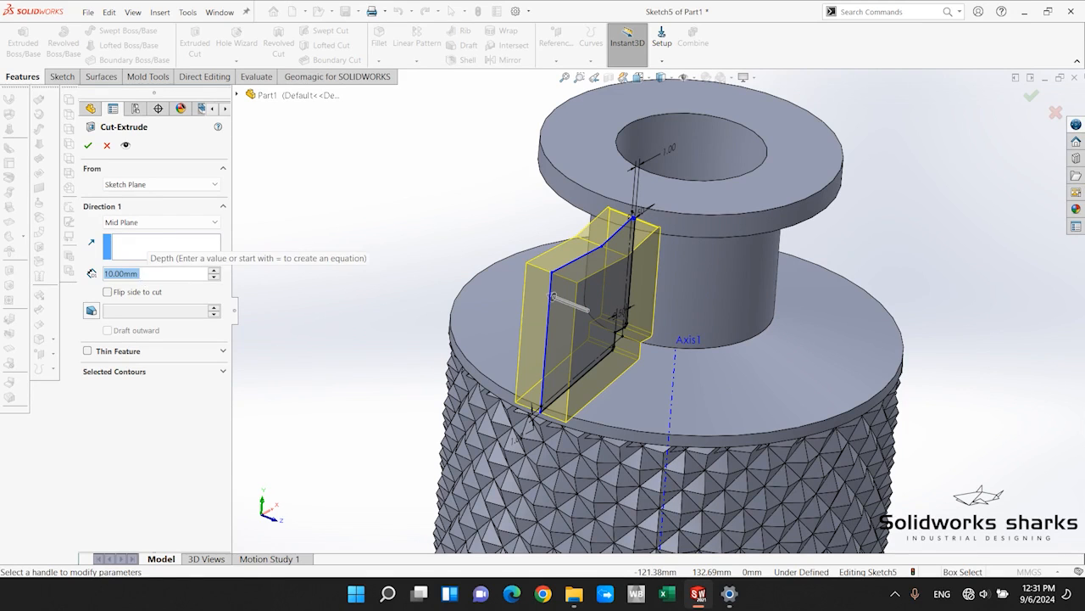
pyautogui.write('40')
pyautogui.press('Return')
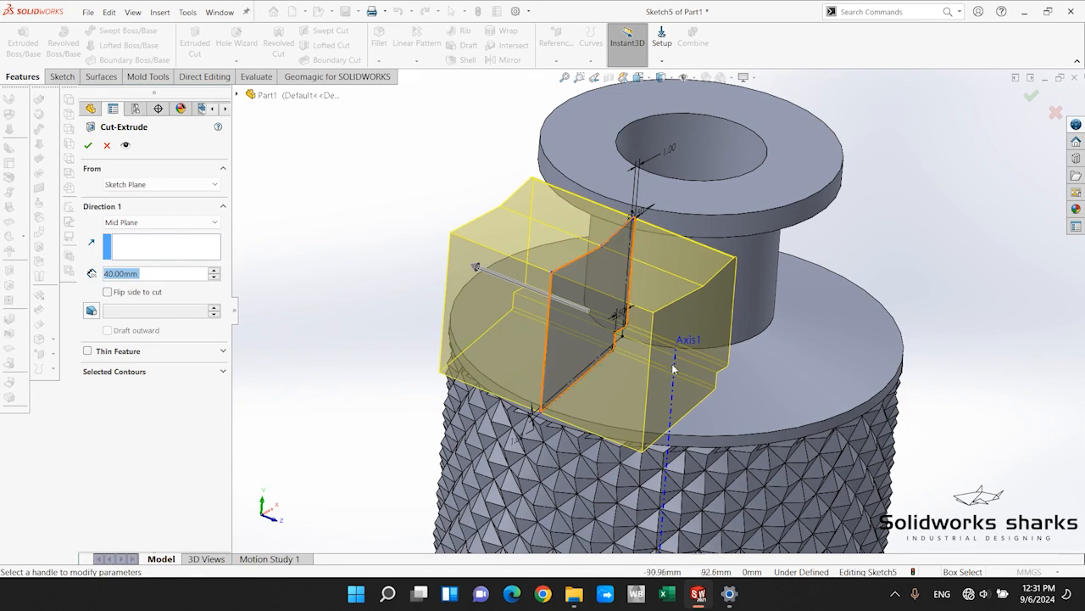
pyautogui.scroll(3, 782, 372)
pyautogui.scroll(-2, 754, 365)
pyautogui.moveTo(747, 366); pyautogui.dragTo(732, 467, button='middle')
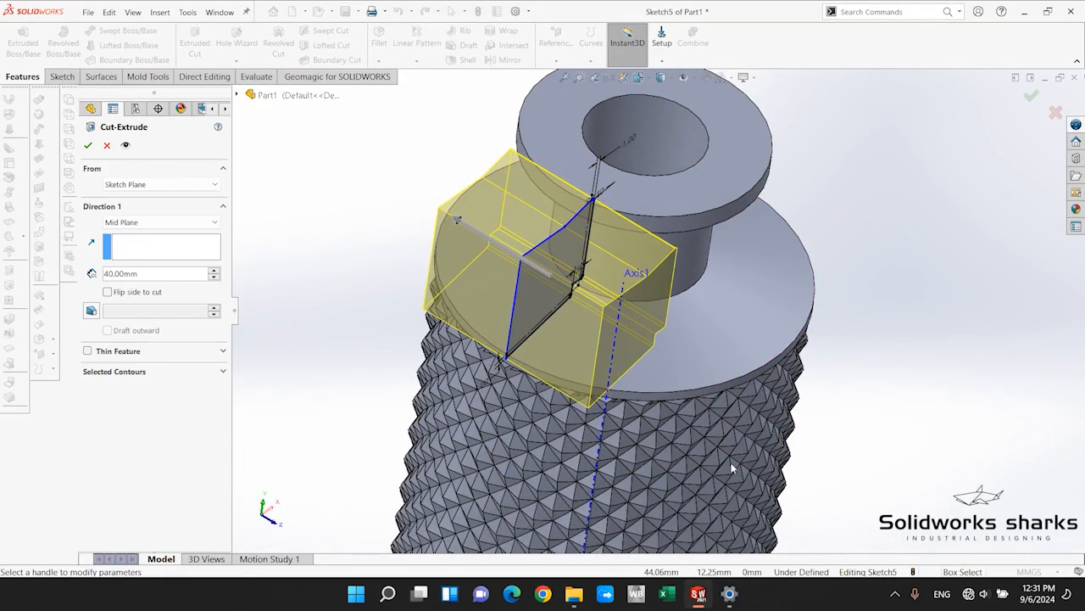
pyautogui.scroll(-1, 687, 323)
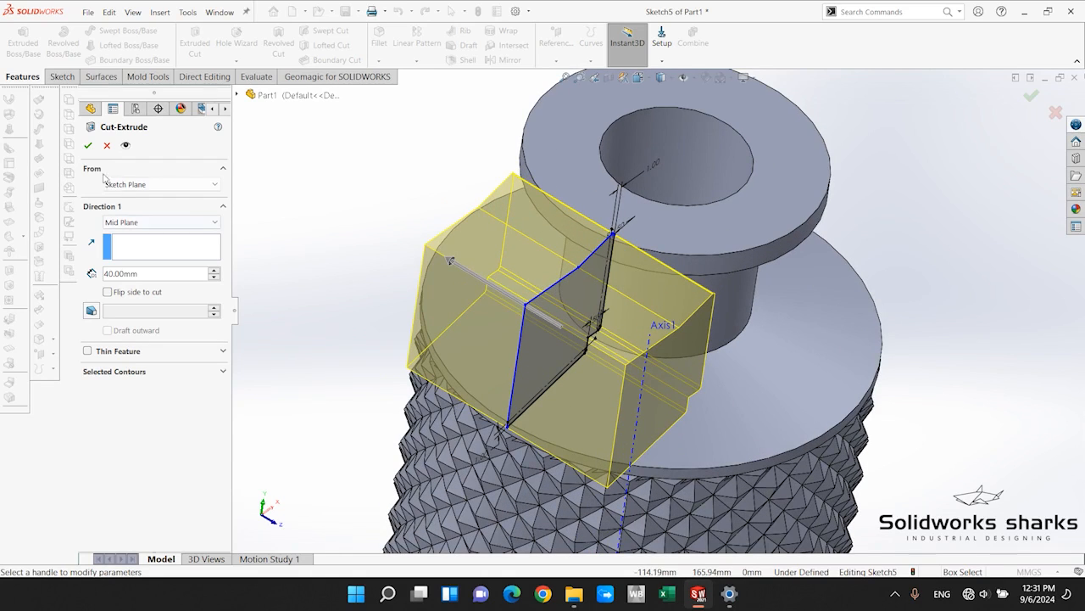
pyautogui.click(88, 146)
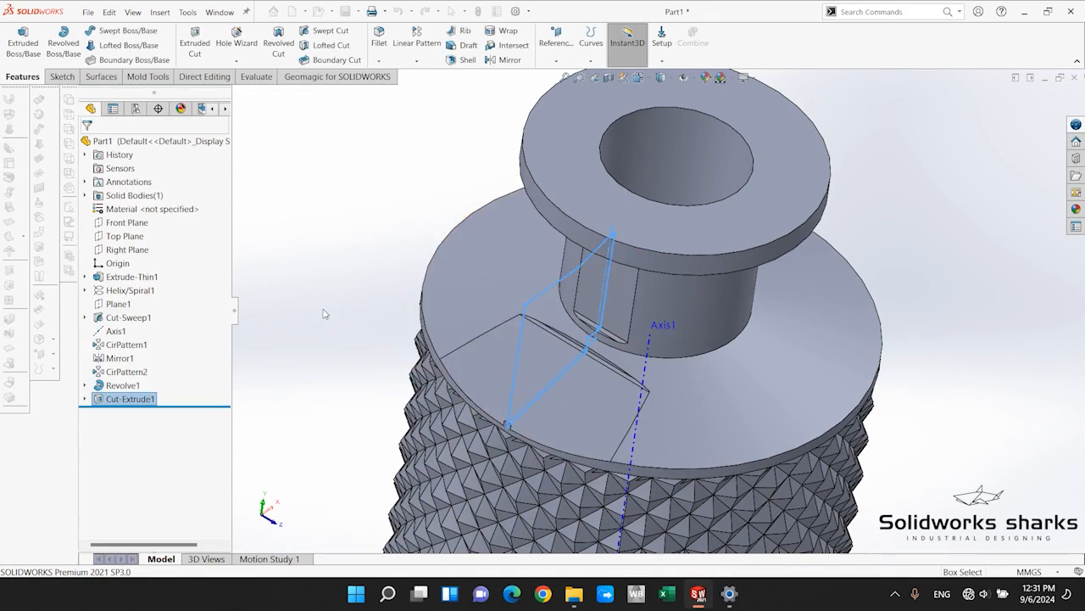
# Examine the new cut's outer edge at the bottle's shoulder rim from a low angle.
pyautogui.click(324, 311)
pyautogui.moveTo(774, 422); pyautogui.dragTo(845, 380, button='middle')
pyautogui.scroll(-4, 662, 489)
pyautogui.moveTo(634, 463); pyautogui.dragTo(469, 399, button='middle')
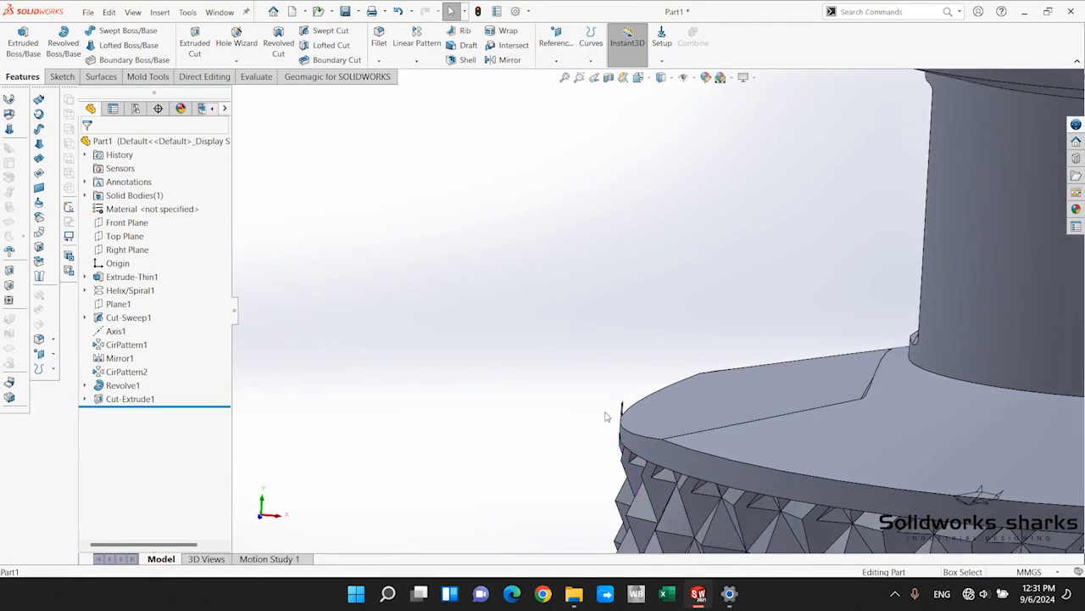
pyautogui.scroll(-6, 718, 376)
pyautogui.click(638, 374)
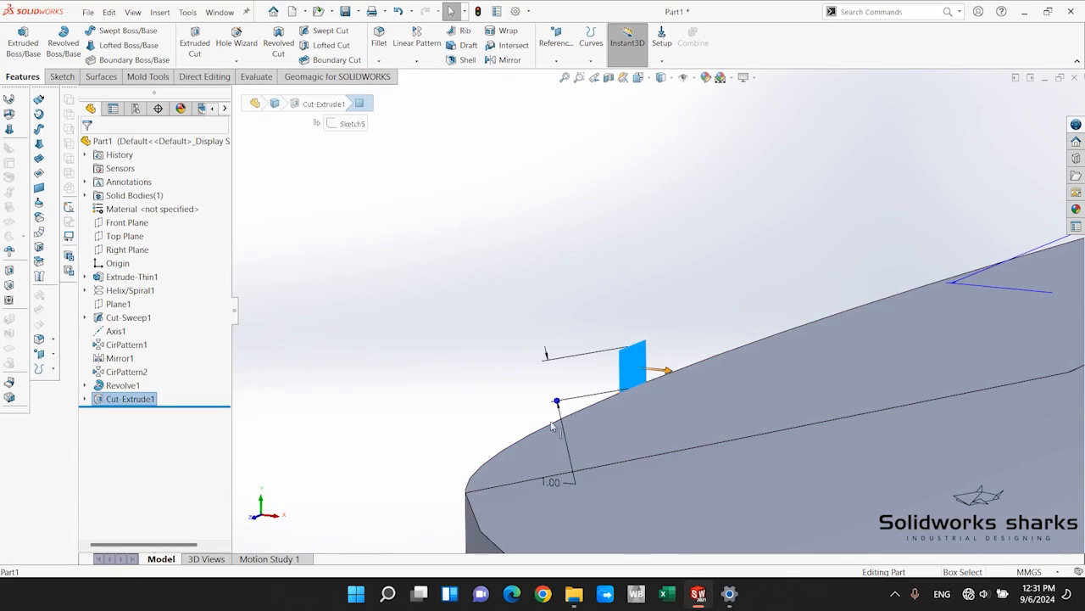
pyautogui.click(497, 338)
# Edit the cut's sketch and move the profile's lower outer corner beyond the shoulder rim to about X -36.17, Y 82.89 mm.
pyautogui.click(85, 399)
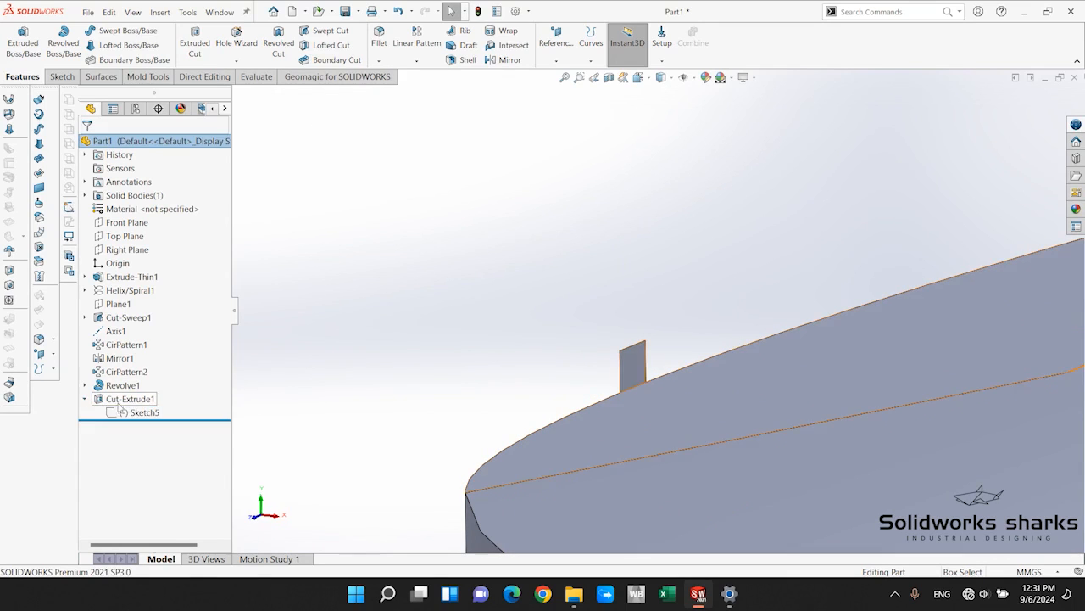
pyautogui.click(138, 412)
pyautogui.click(132, 373)
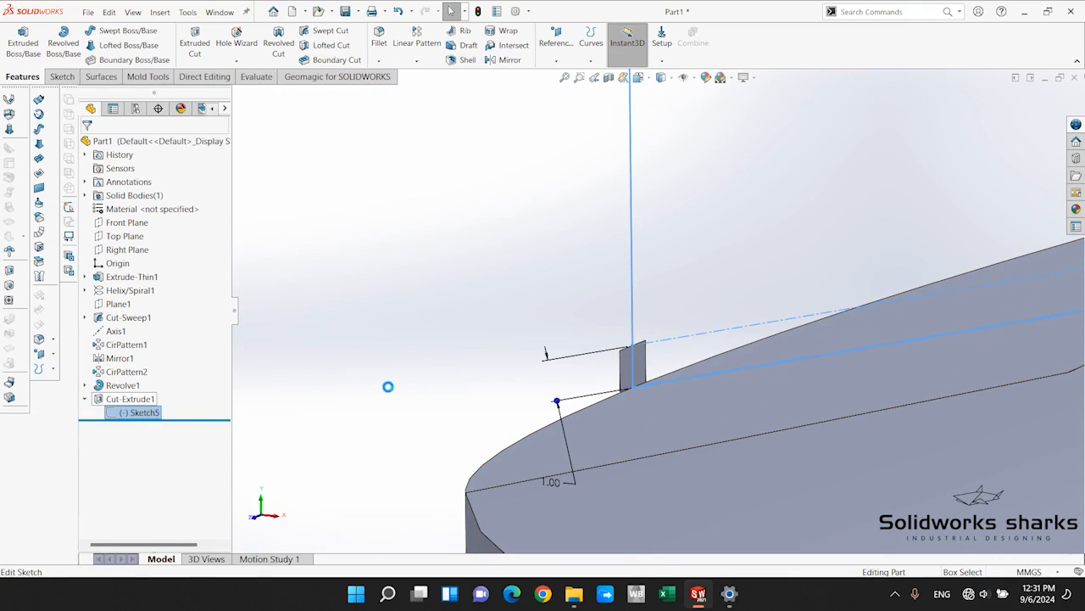
pyautogui.scroll(5, 481, 404)
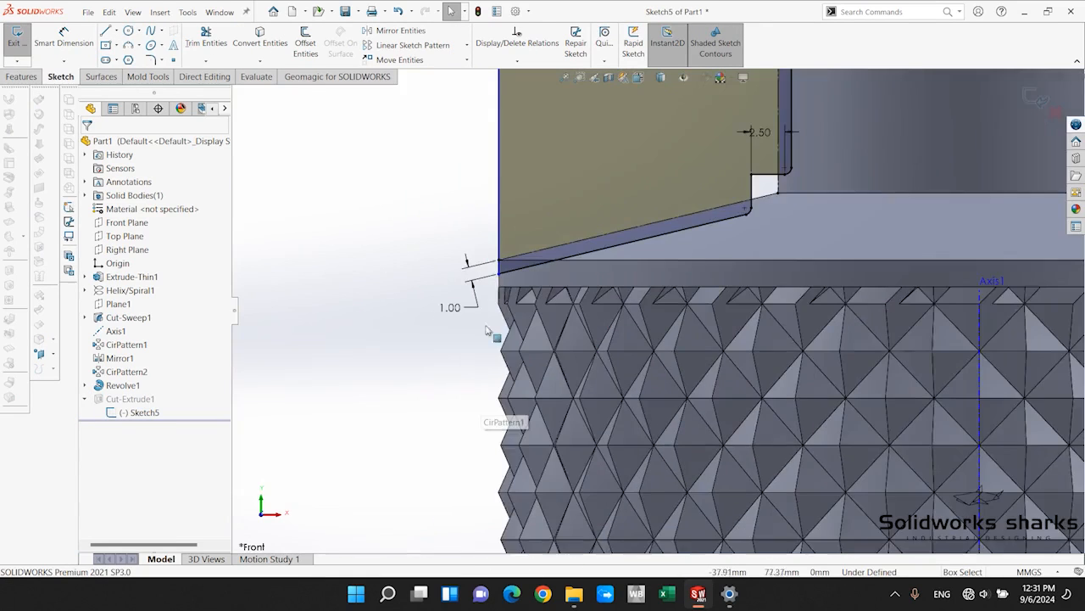
pyautogui.scroll(-10, 670, 373)
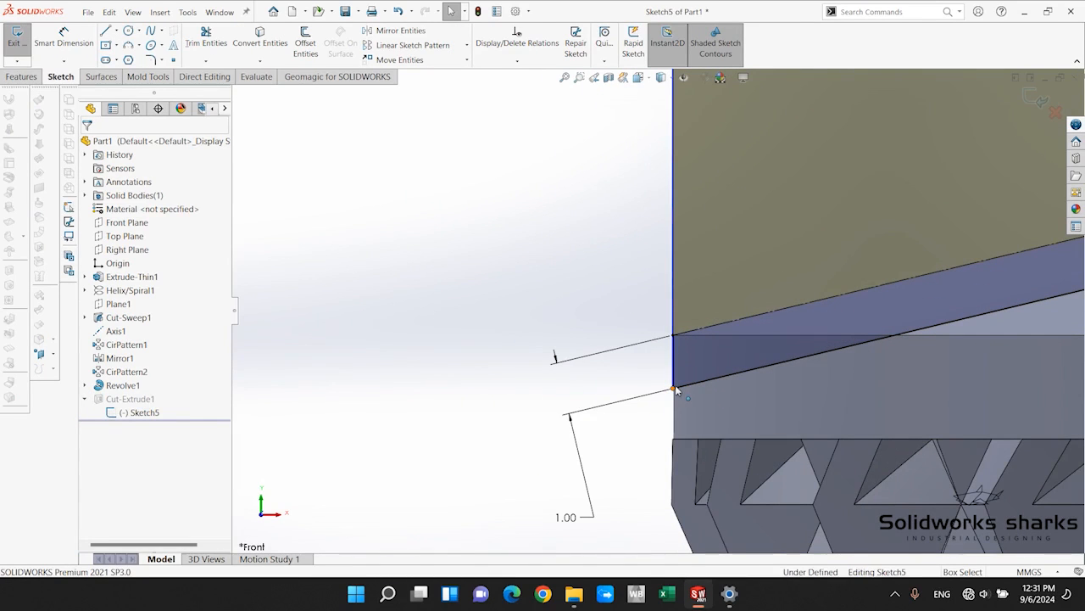
pyautogui.click(676, 388)
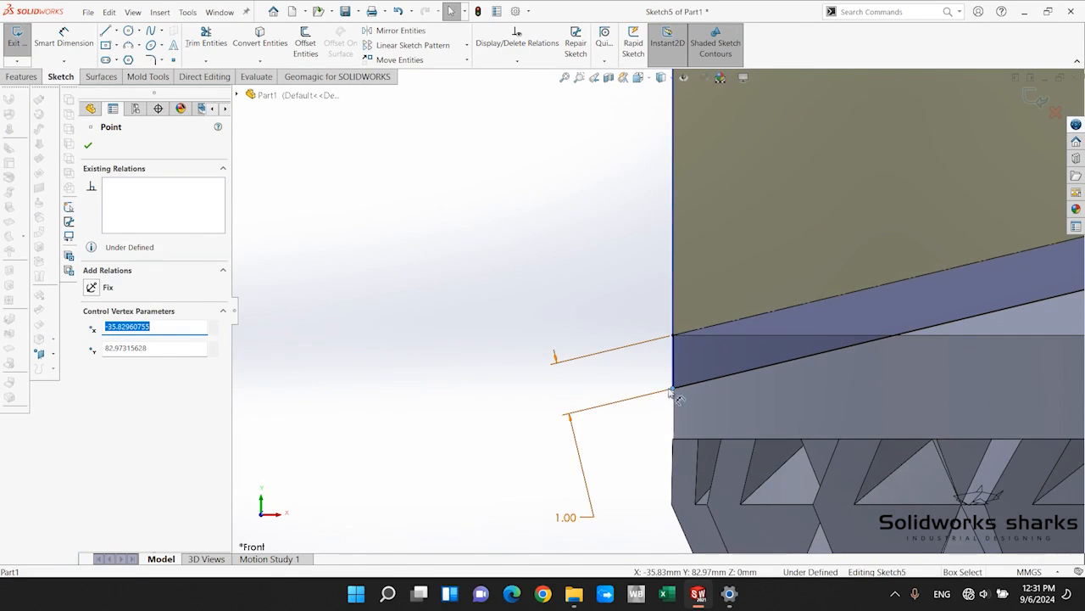
pyautogui.moveTo(672, 389); pyautogui.dragTo(654, 393)
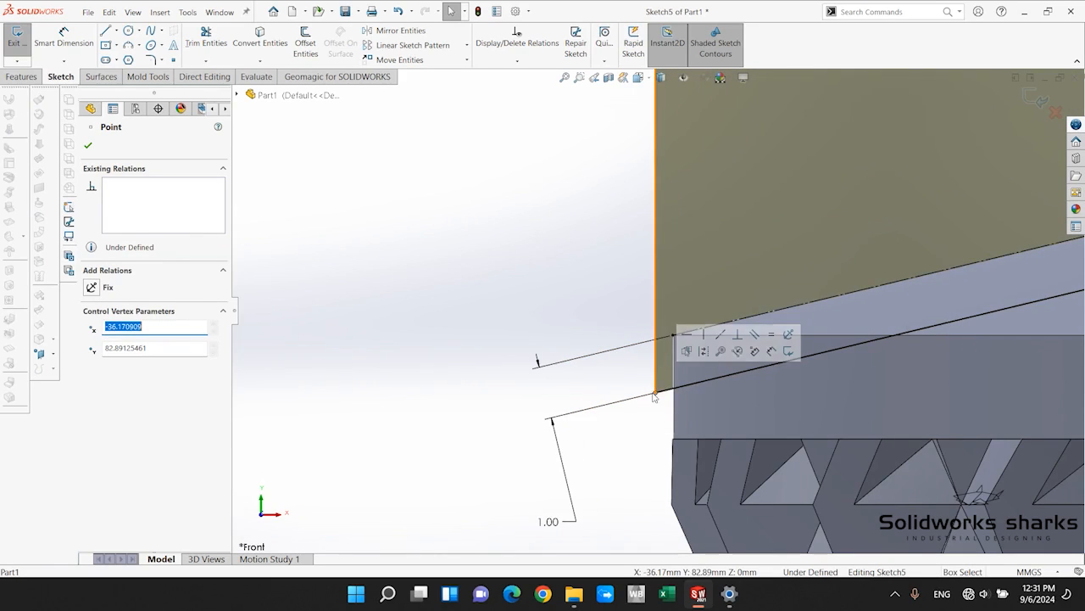
pyautogui.scroll(5, 789, 311)
pyautogui.scroll(-3, 791, 309)
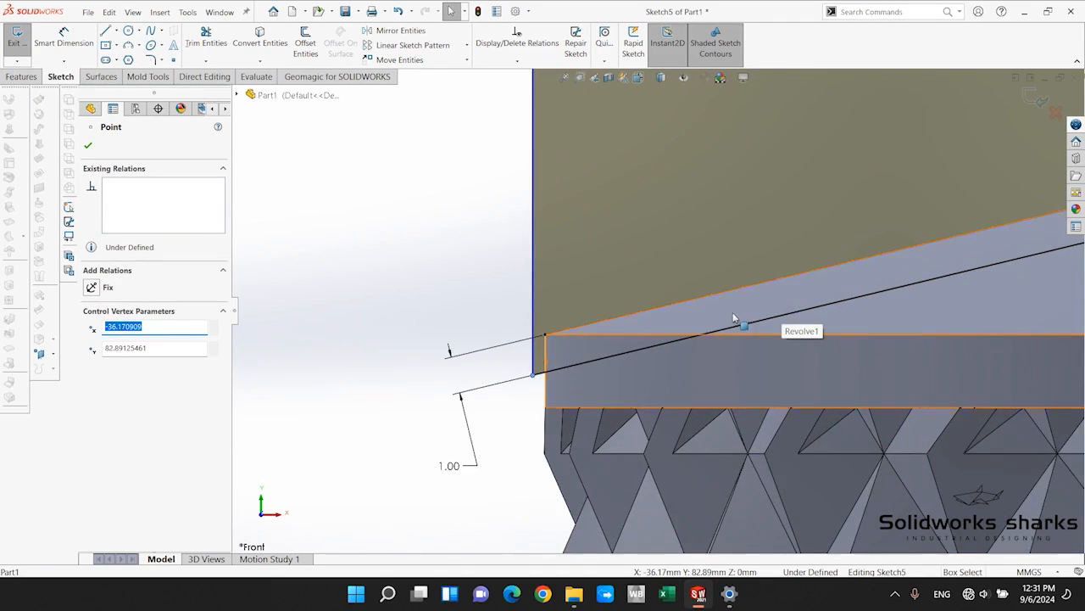
pyautogui.scroll(5, 736, 316)
pyautogui.click(1032, 90)
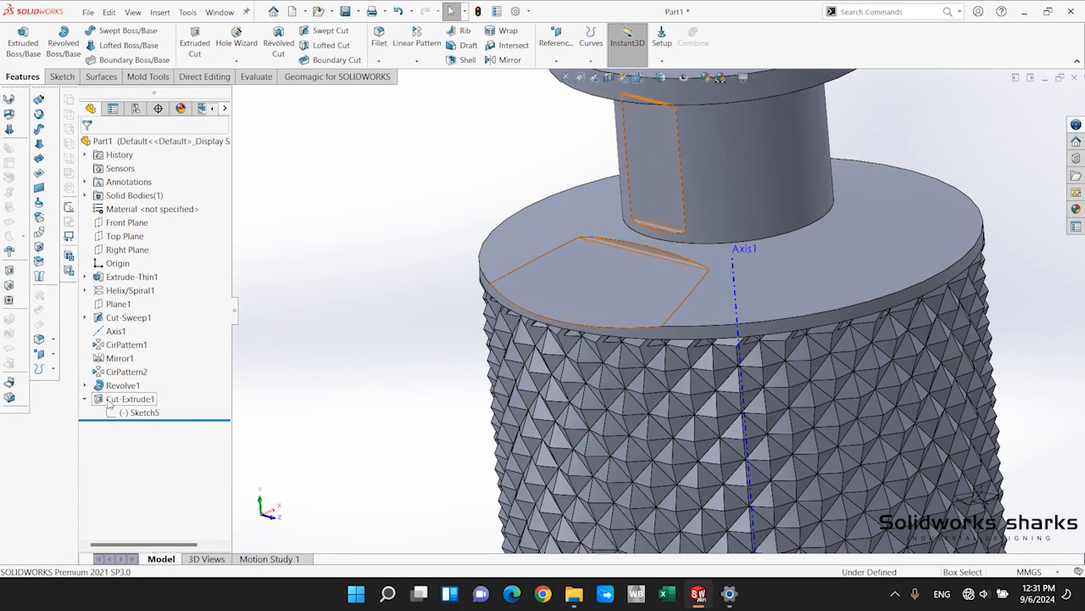
# Examine the updated cut at the bottle's shoulder rim and neck from several angles.
pyautogui.click(110, 403)
pyautogui.click(354, 364)
pyautogui.scroll(2, 610, 224)
pyautogui.scroll(-1, 730, 411)
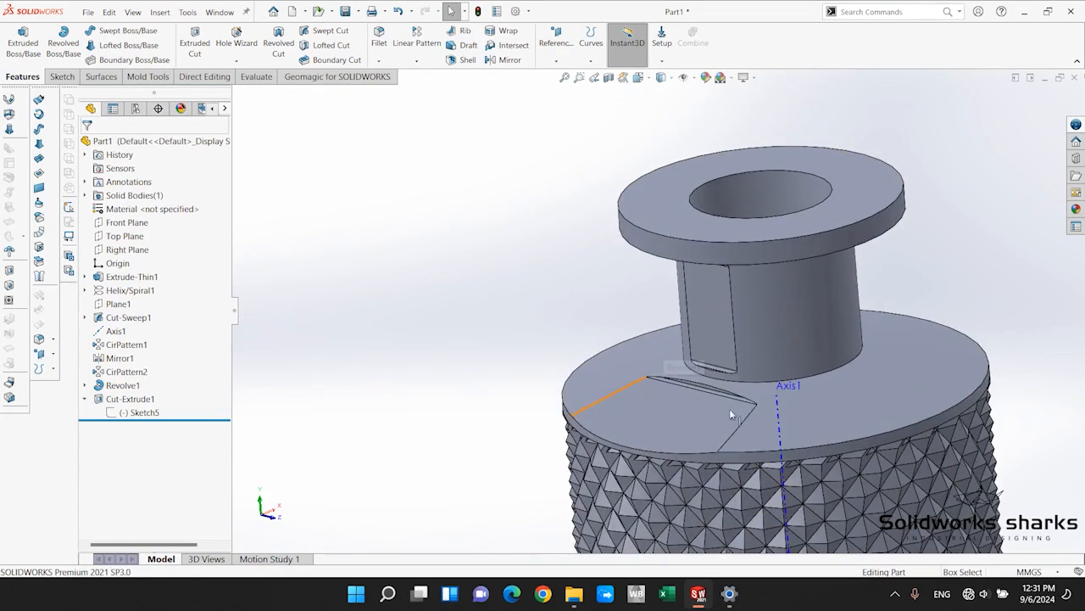
pyautogui.scroll(-8, 730, 409)
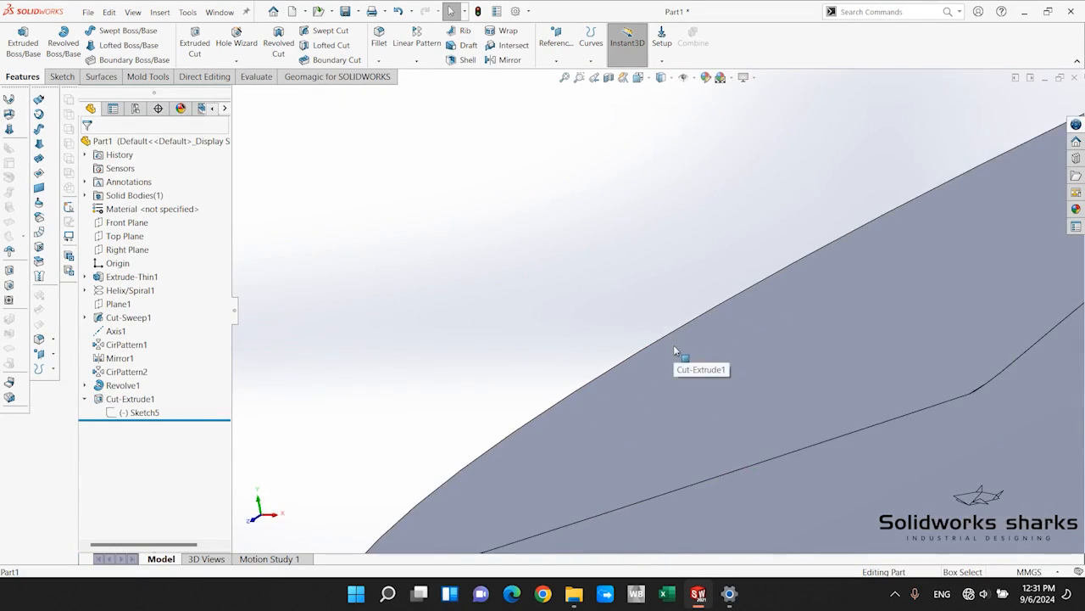
pyautogui.scroll(8, 675, 348)
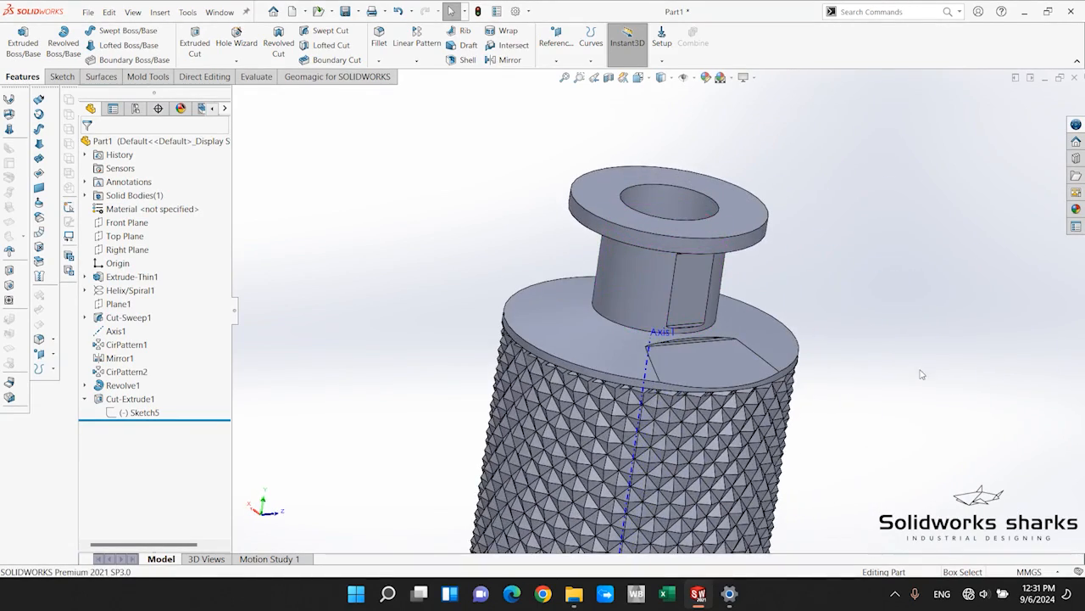
pyautogui.scroll(3, 758, 300)
pyautogui.scroll(-3, 713, 339)
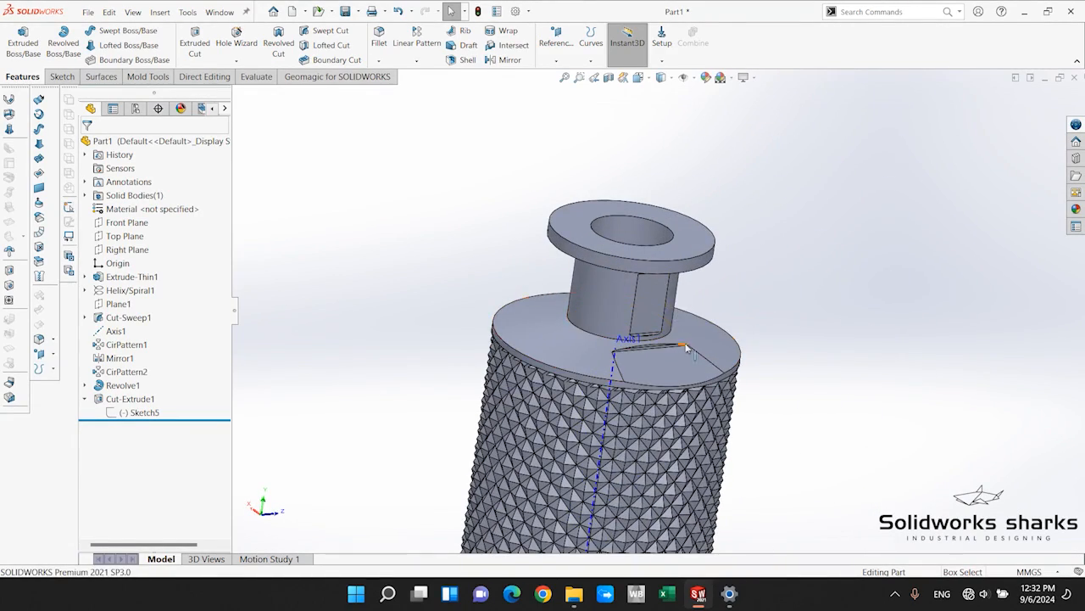
pyautogui.moveTo(687, 348)
pyautogui.mouseDown(button='middle')
pyautogui.moveTo(651, 350)
pyautogui.moveTo(682, 351)
pyautogui.mouseUp(button='middle')
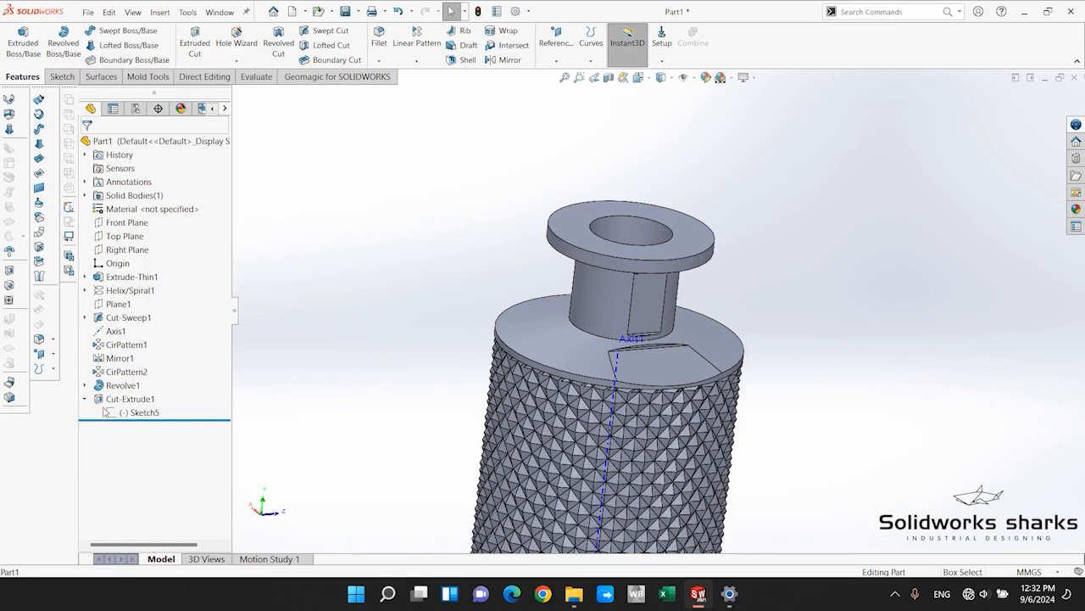
# Set up a circular pattern of the extruded cut around Axis1 with equal spacing over 360 degrees.
pyautogui.click(108, 402)
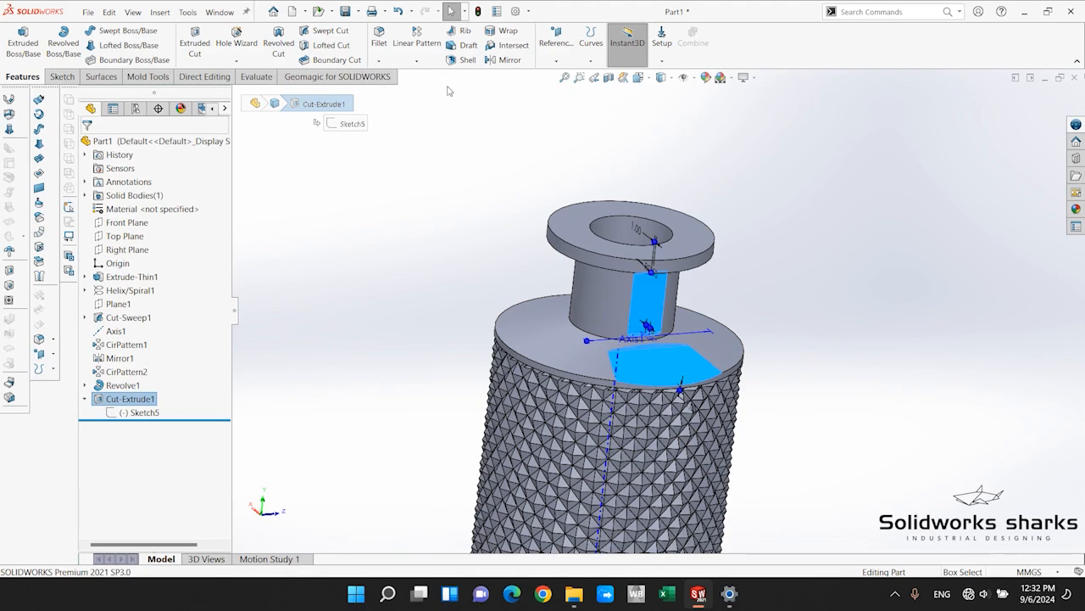
pyautogui.click(416, 60)
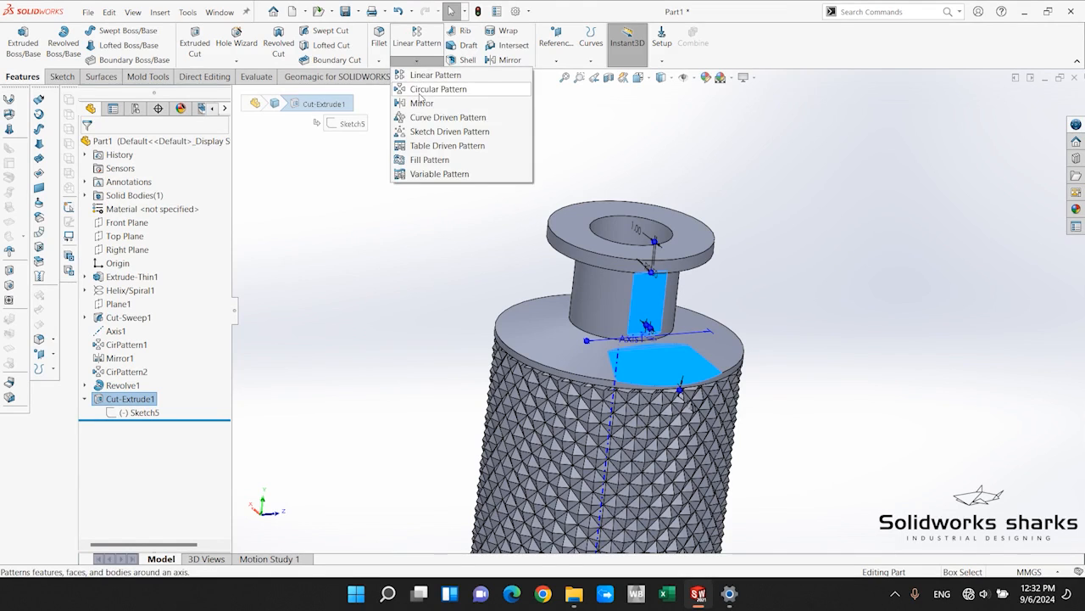
pyautogui.click(432, 89)
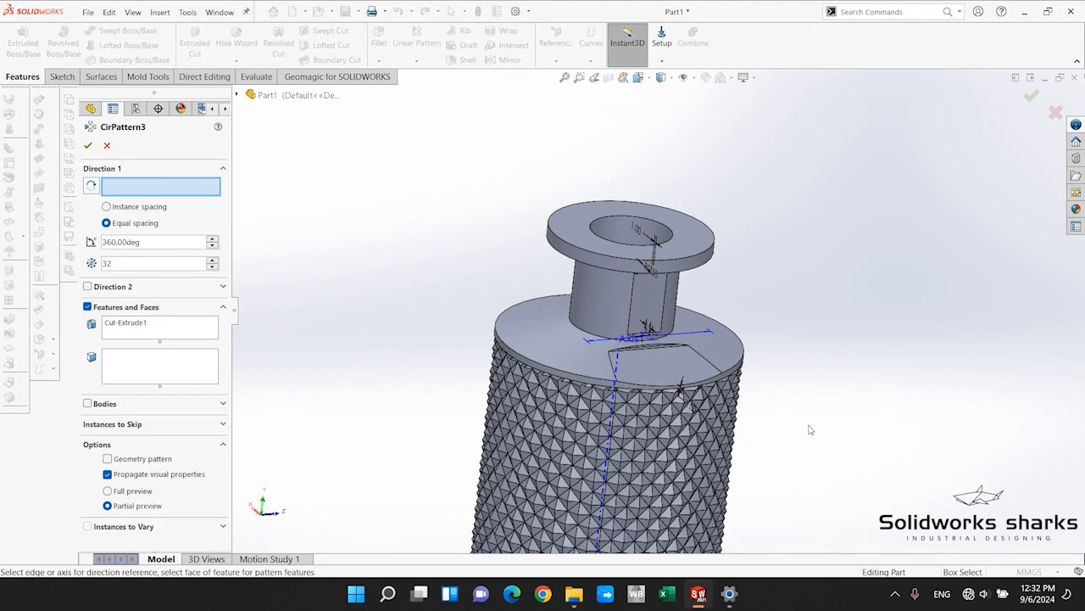
pyautogui.moveTo(812, 429); pyautogui.dragTo(746, 399, button='middle')
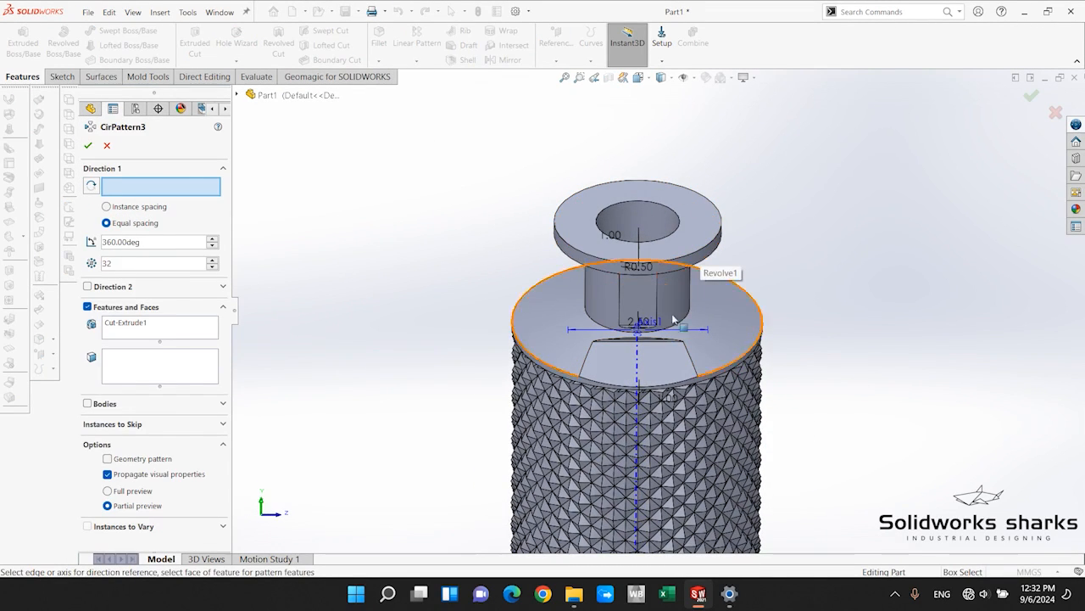
pyautogui.click(648, 360)
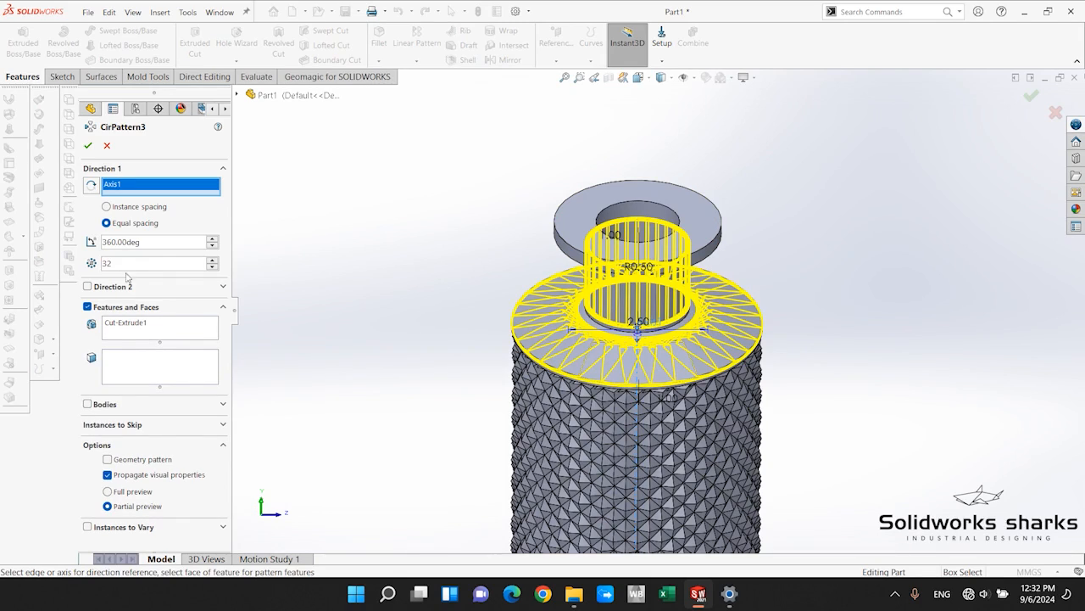
# Set the circular pattern to 8 instances and create it.
pyautogui.scroll(3, 712, 380)
pyautogui.moveTo(712, 382); pyautogui.dragTo(632, 331, button='middle')
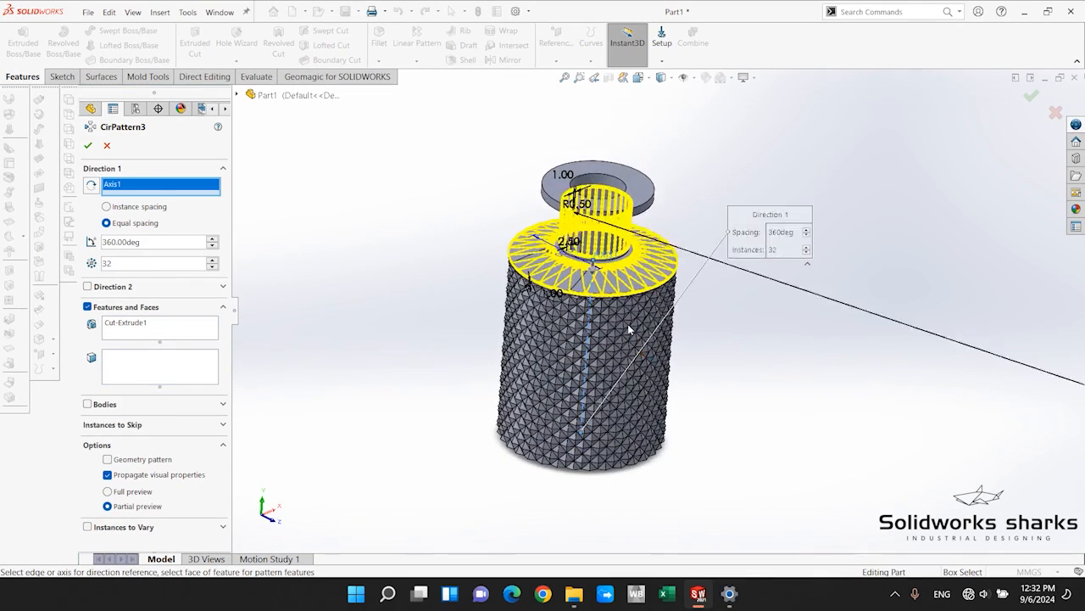
pyautogui.scroll(1, 649, 212)
pyautogui.scroll(-4, 607, 281)
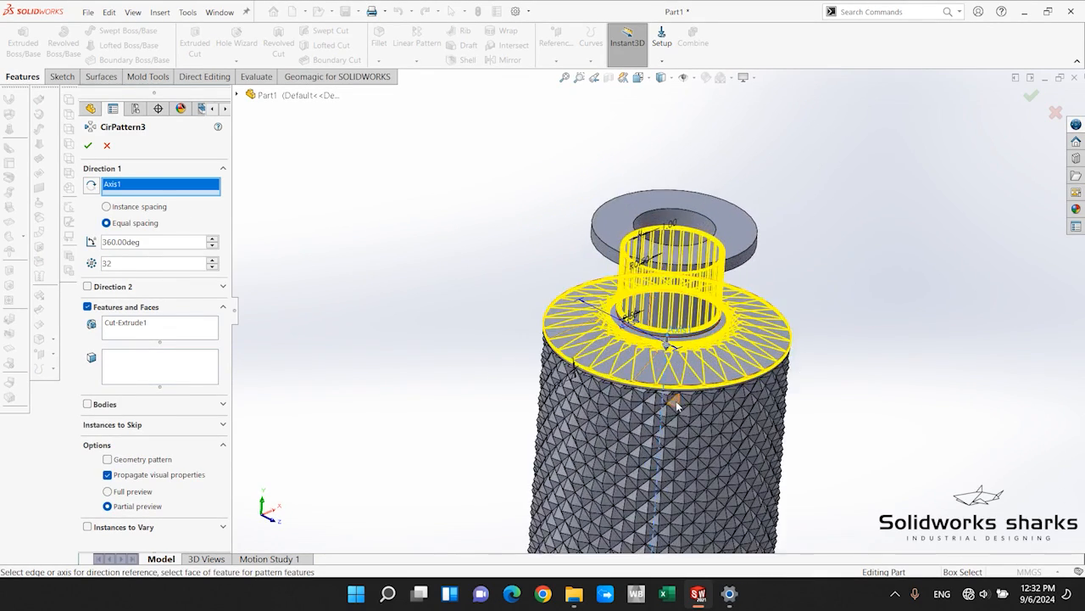
pyautogui.moveTo(613, 292)
pyautogui.mouseDown(button='middle')
pyautogui.moveTo(626, 269)
pyautogui.moveTo(620, 298)
pyautogui.mouseUp(button='middle')
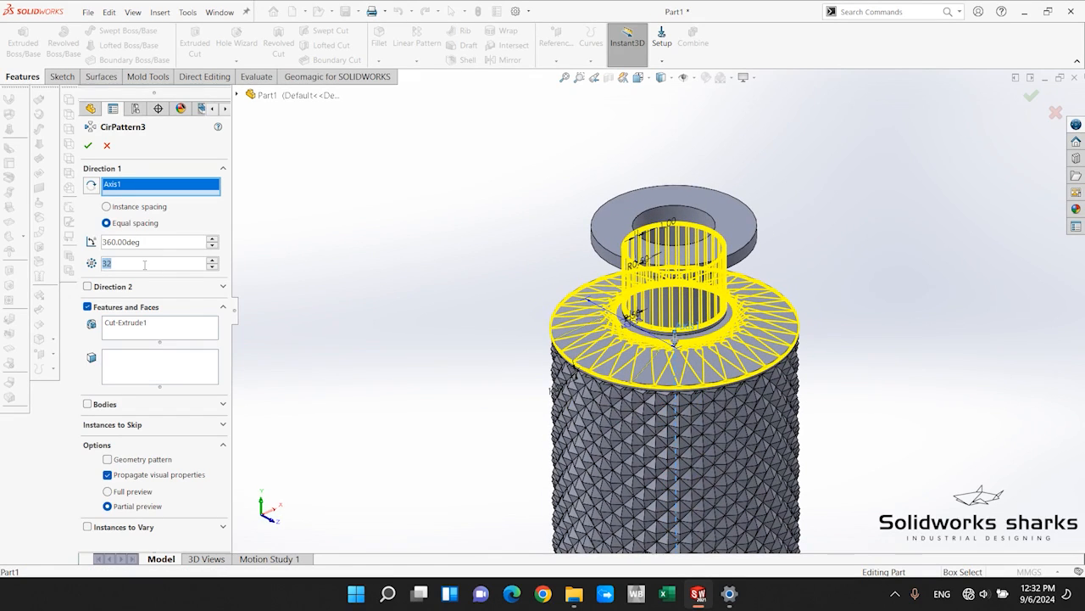
pyautogui.write('8')
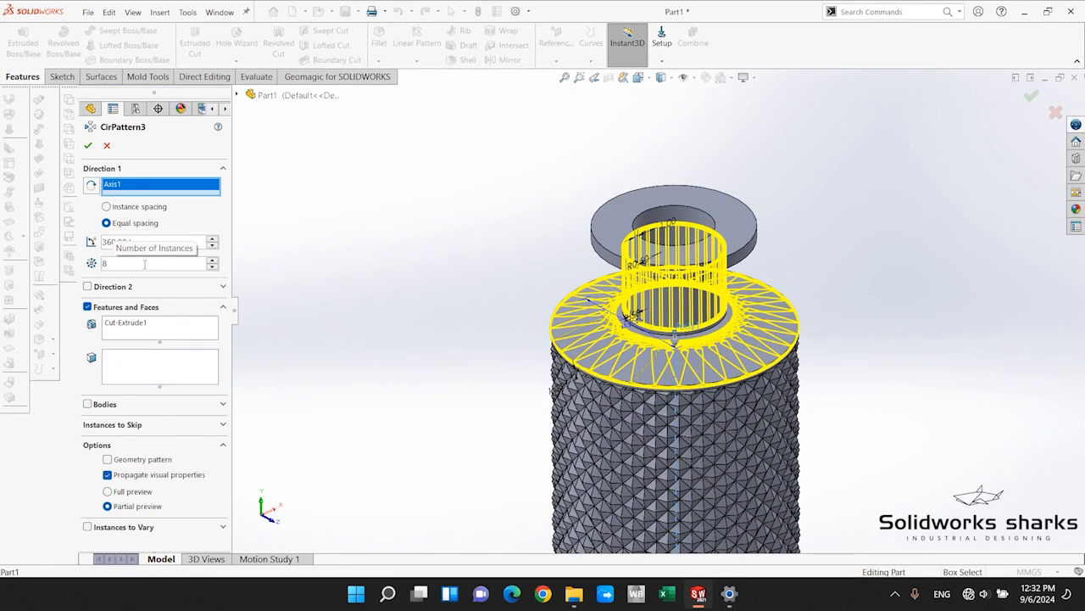
pyautogui.press('Return')
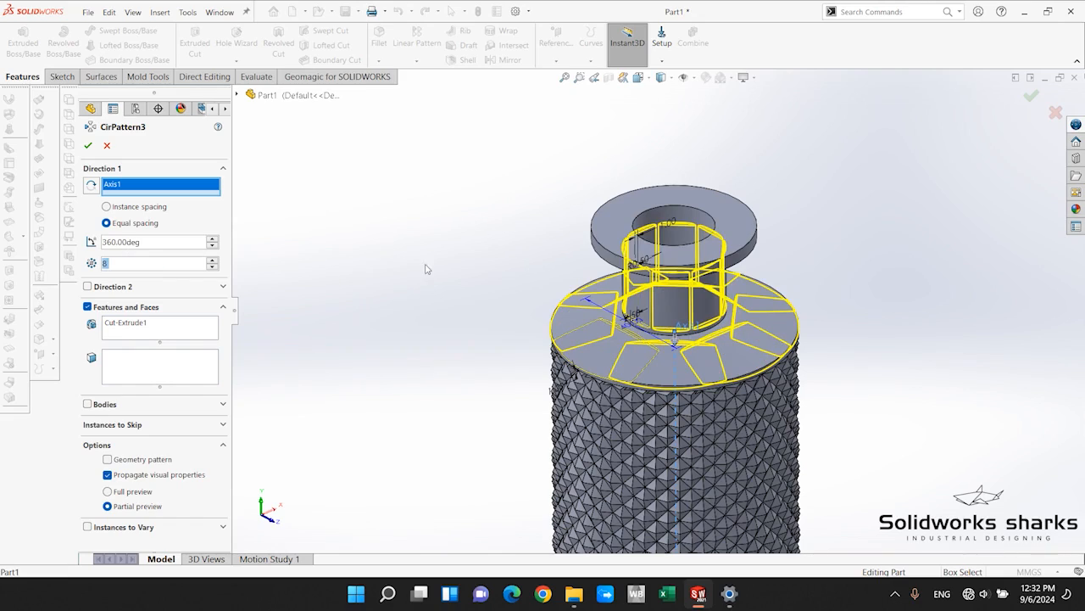
pyautogui.scroll(2, 709, 318)
pyautogui.moveTo(708, 318); pyautogui.dragTo(589, 349, button='middle')
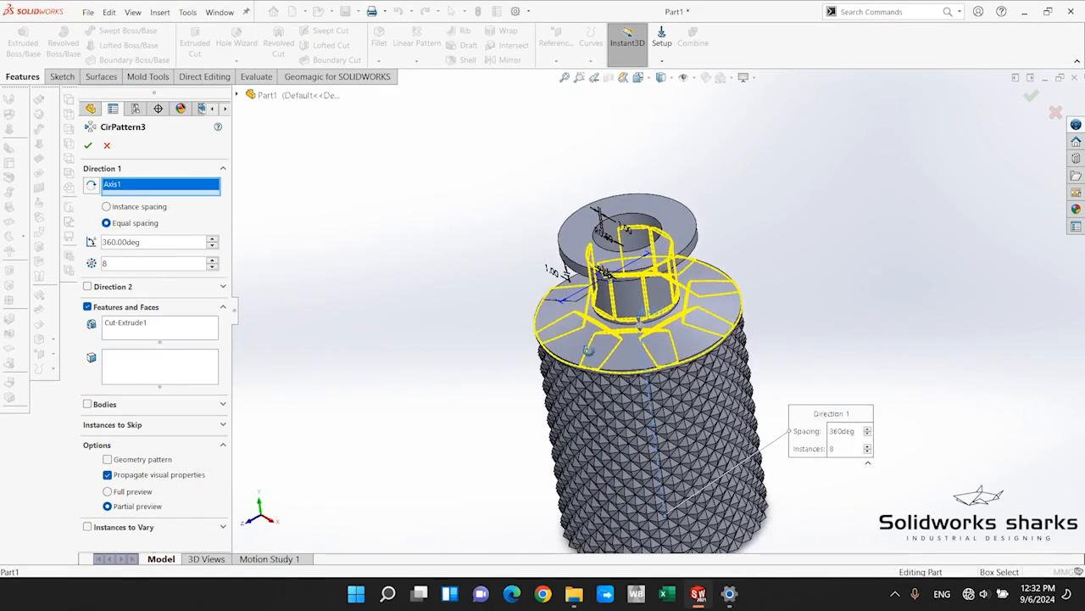
pyautogui.scroll(-1, 589, 348)
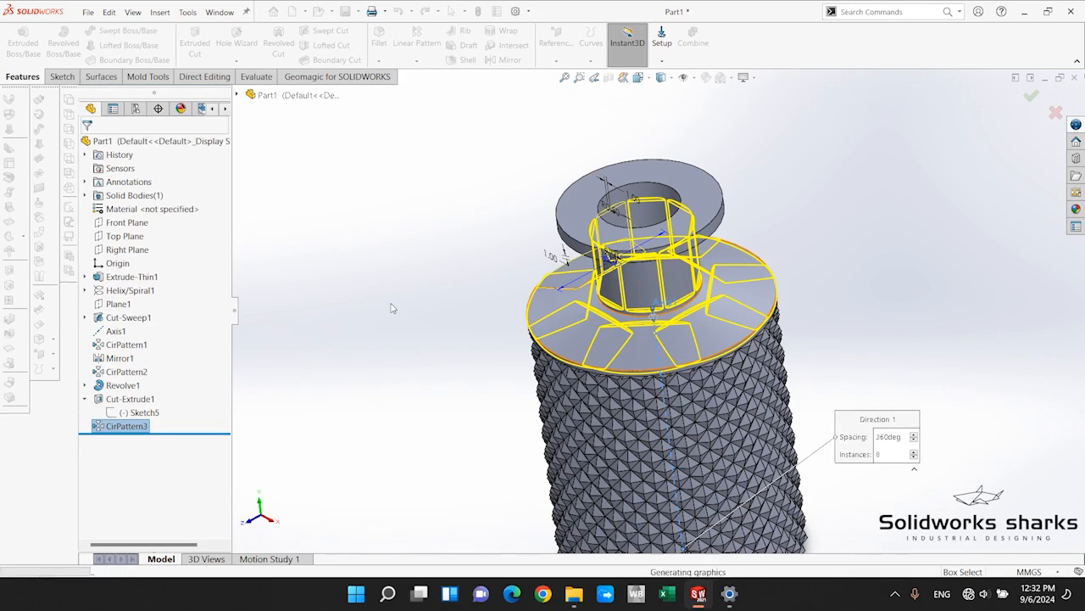
# Examine the patterned cuts around the bottle's shoulder and neck from all sides.
pyautogui.scroll(-3, 686, 293)
pyautogui.moveTo(685, 292); pyautogui.dragTo(391, 314, button='middle')
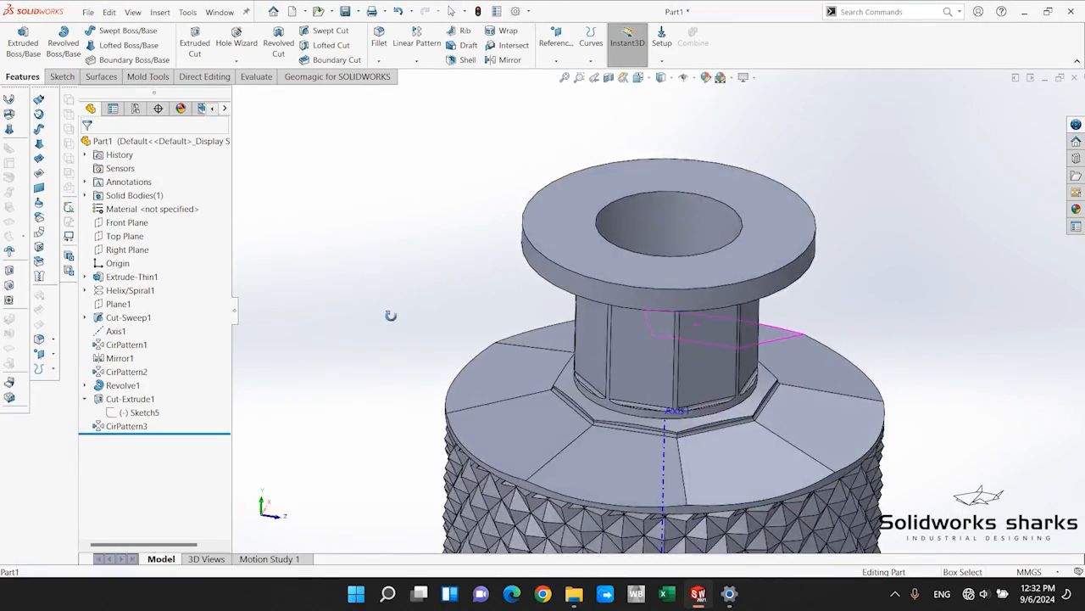
pyautogui.scroll(4, 594, 339)
pyautogui.scroll(-3, 717, 378)
pyautogui.scroll(2, 725, 376)
pyautogui.scroll(-3, 657, 335)
pyautogui.moveTo(651, 330); pyautogui.dragTo(828, 378, button='middle')
pyautogui.scroll(5, 666, 385)
pyautogui.scroll(-3, 666, 386)
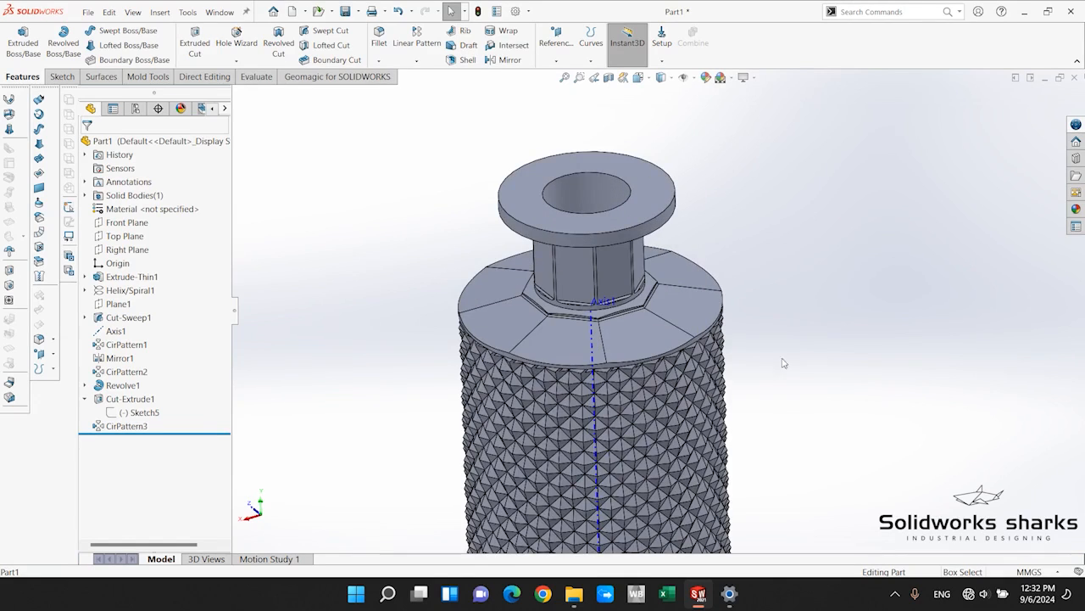
pyautogui.scroll(2, 797, 349)
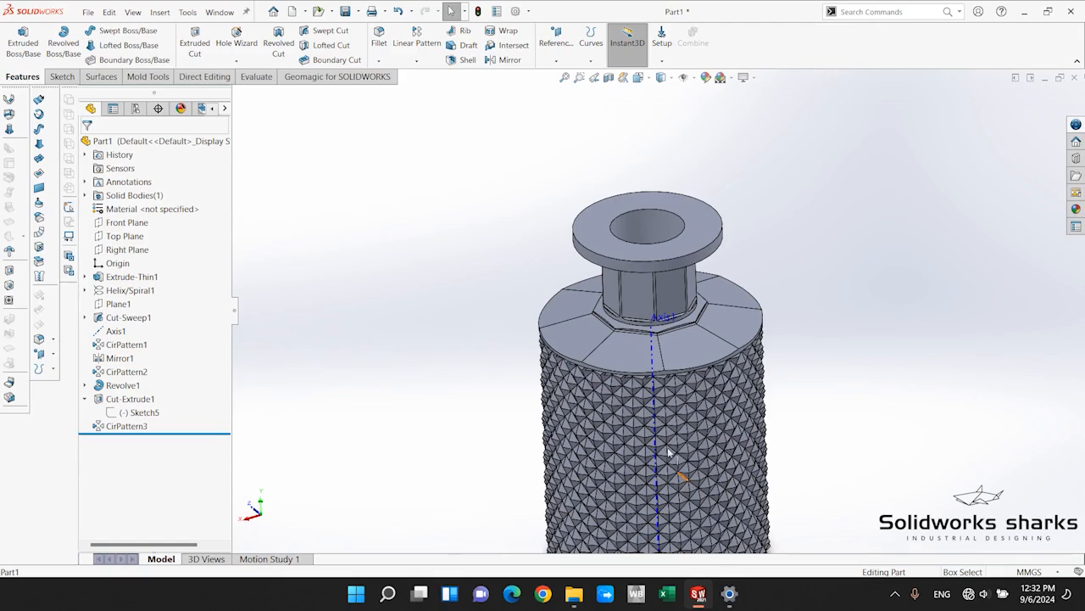
pyautogui.scroll(4, 652, 373)
pyautogui.scroll(-4, 652, 373)
pyautogui.moveTo(768, 330); pyautogui.dragTo(700, 338, button='middle')
pyautogui.scroll(2, 603, 343)
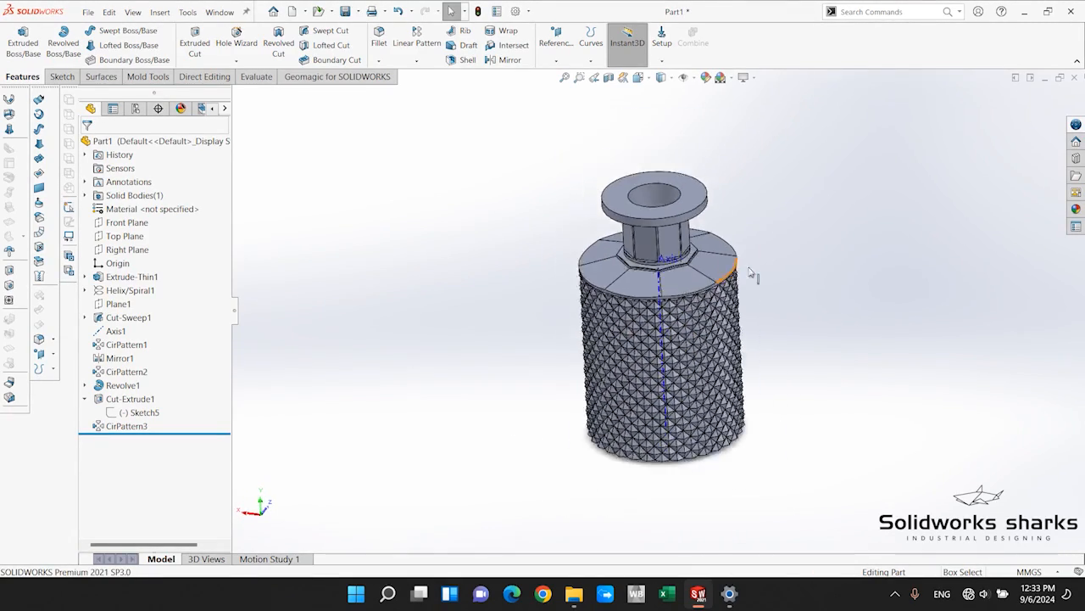
pyautogui.scroll(-5, 723, 288)
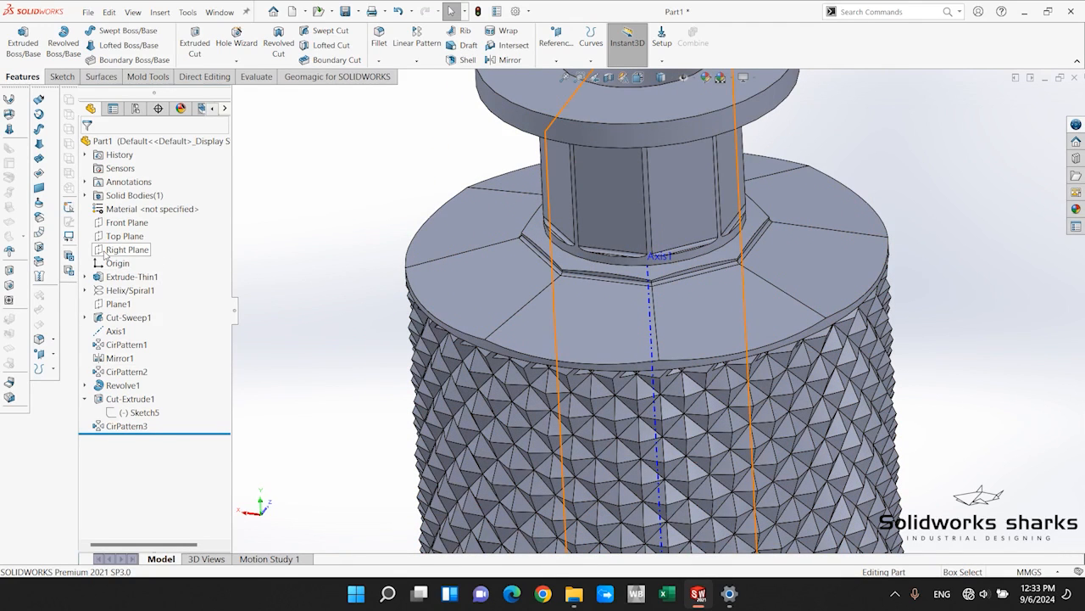
# On the Front Plane, sketch a closed four-sided profile beside the shoulder rim, with vertical sides about 2.2 and 4.7 mm and a slanted lower edge.
pyautogui.click(124, 222)
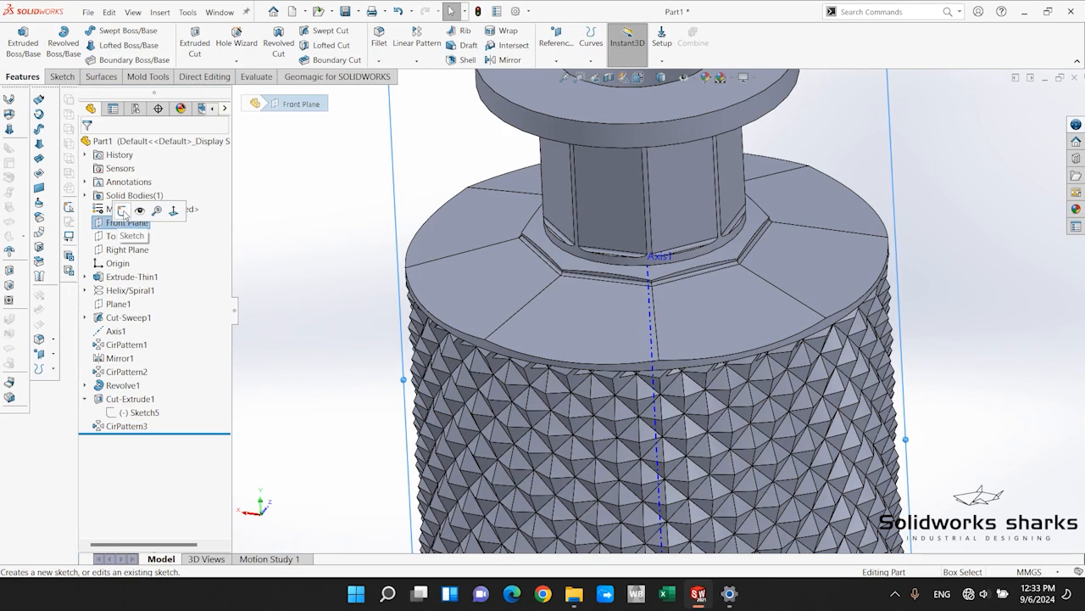
pyautogui.click(123, 211)
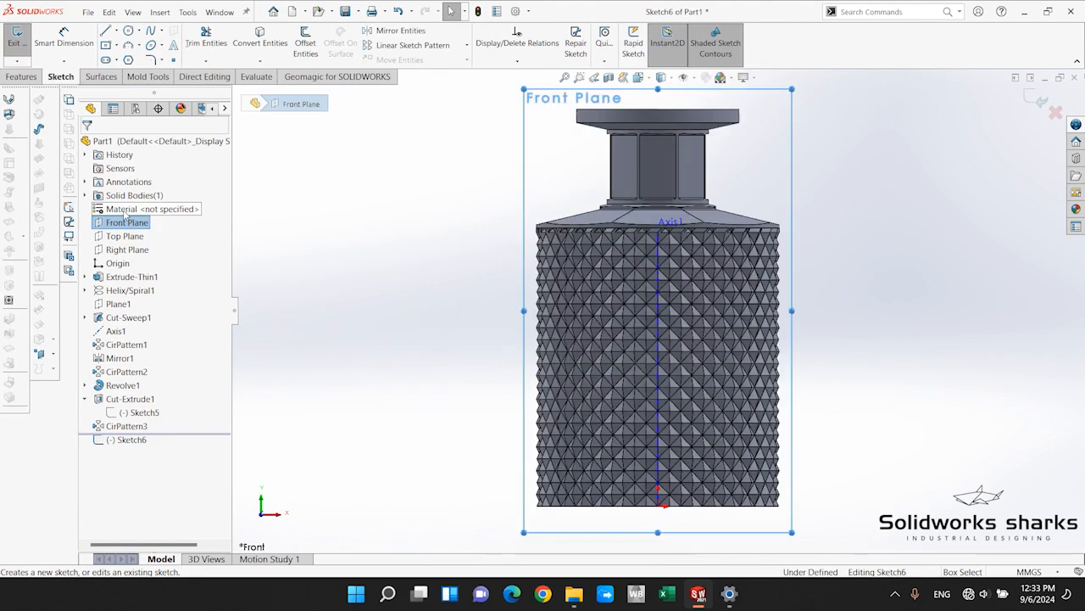
pyautogui.scroll(-8, 653, 307)
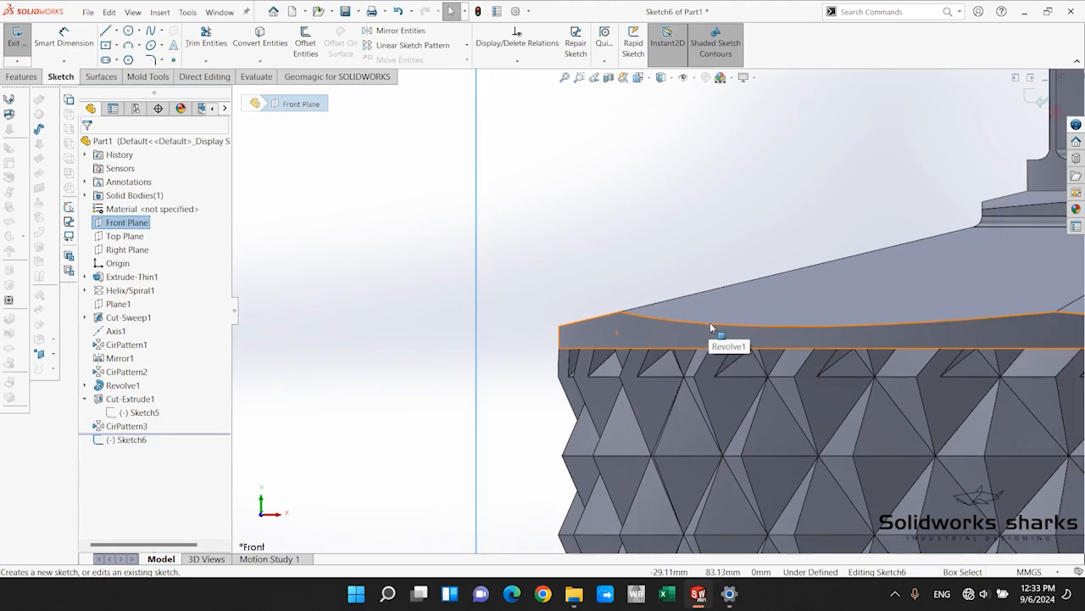
pyautogui.press('l')
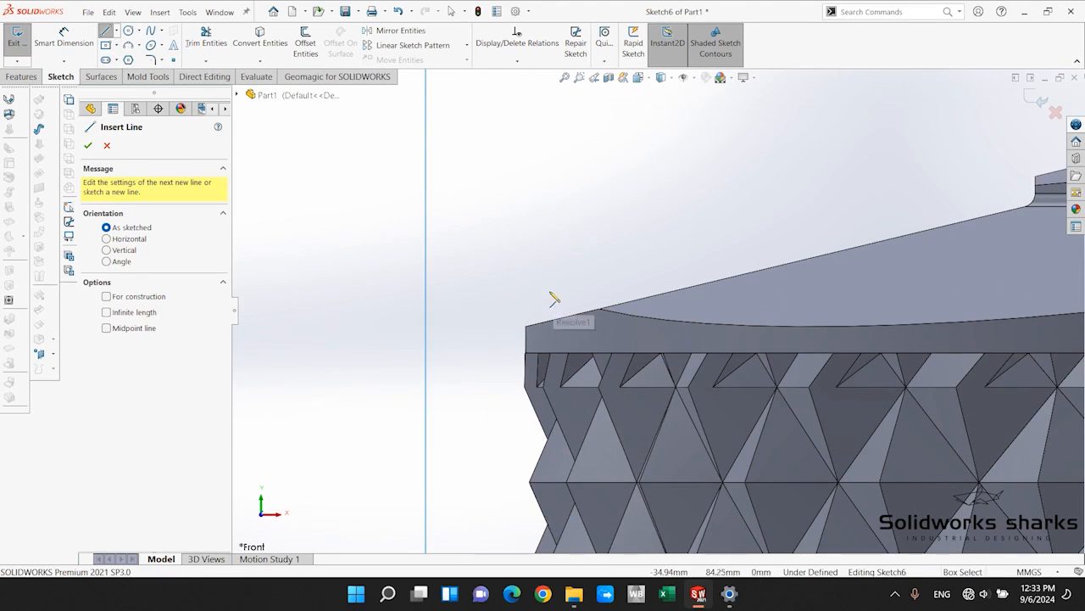
pyautogui.scroll(3, 594, 178)
pyautogui.scroll(-2, 682, 250)
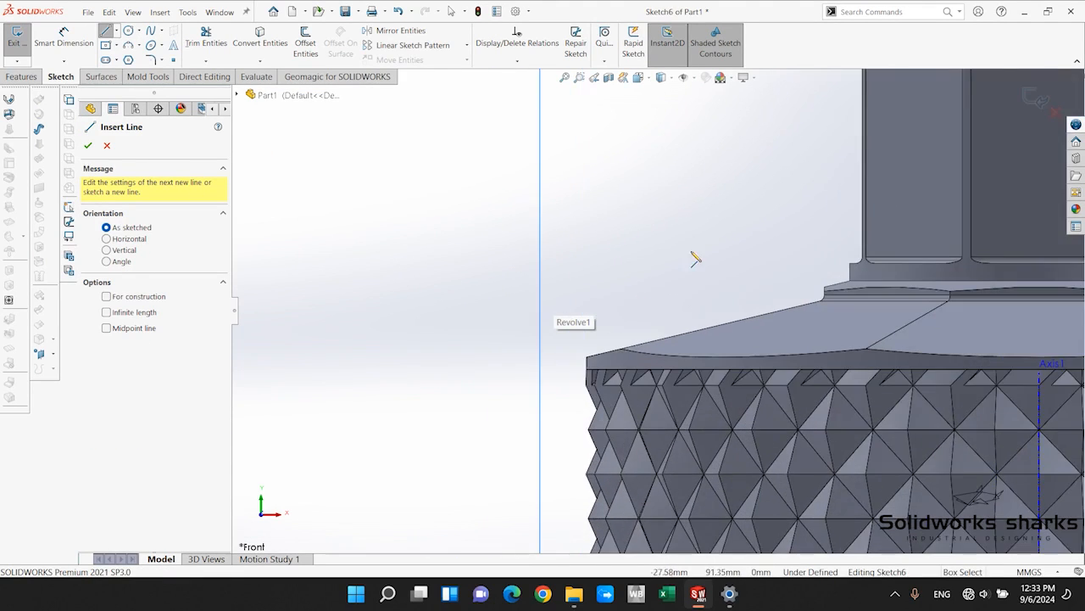
pyautogui.click(604, 317)
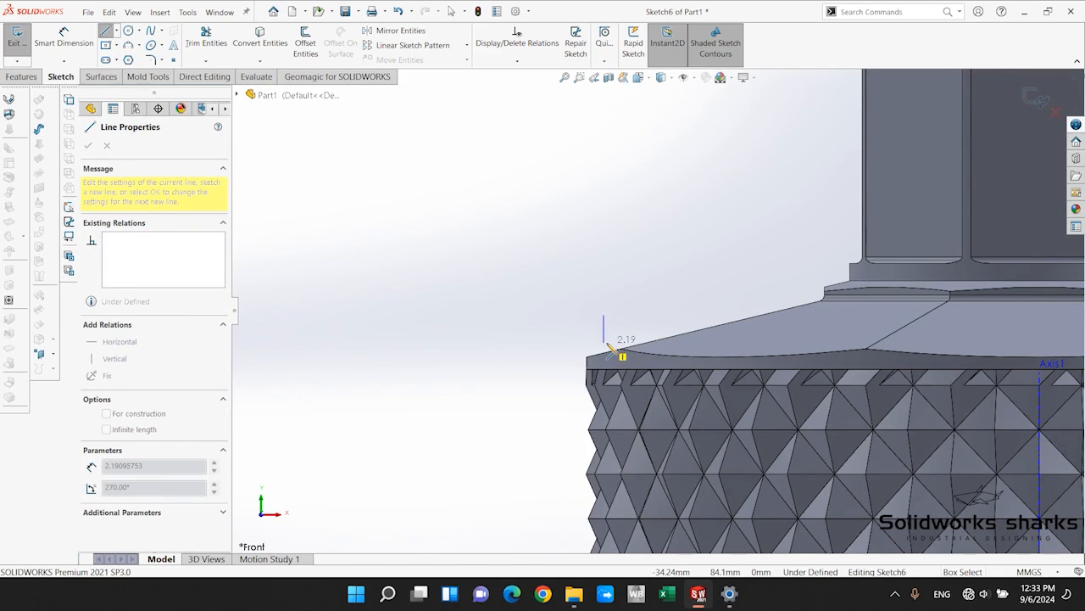
pyautogui.click(603, 344)
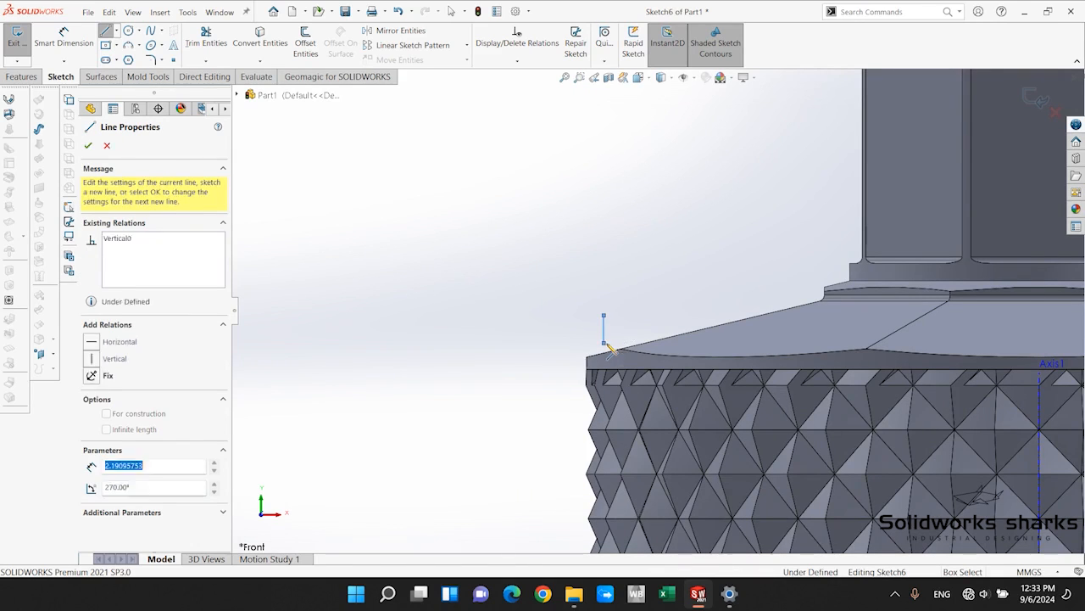
pyautogui.click(565, 368)
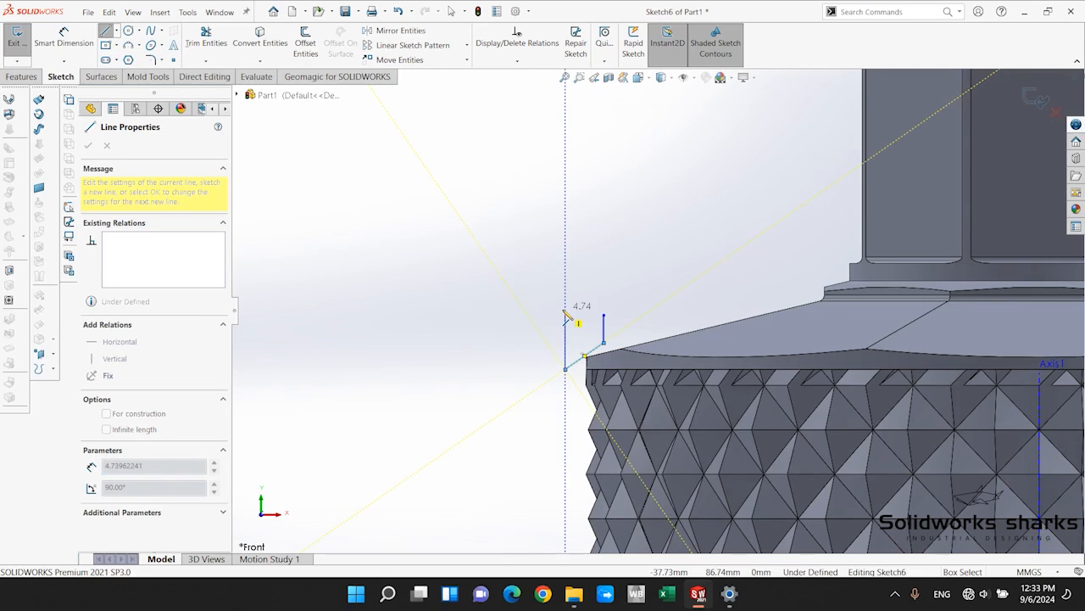
pyautogui.click(565, 315)
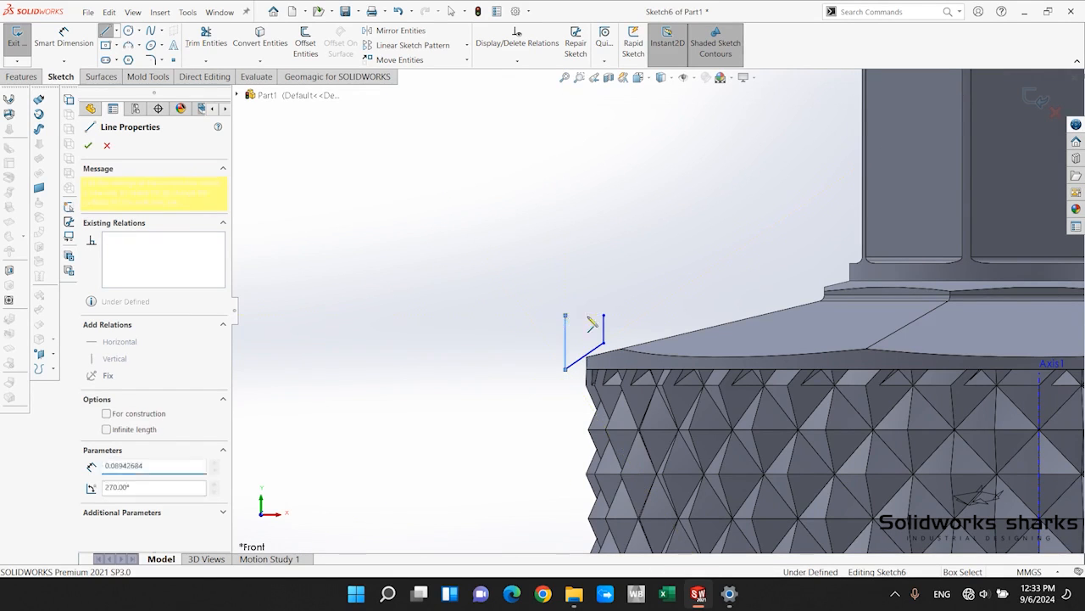
pyautogui.click(604, 315)
pyautogui.press('Escape')
pyautogui.scroll(3, 721, 361)
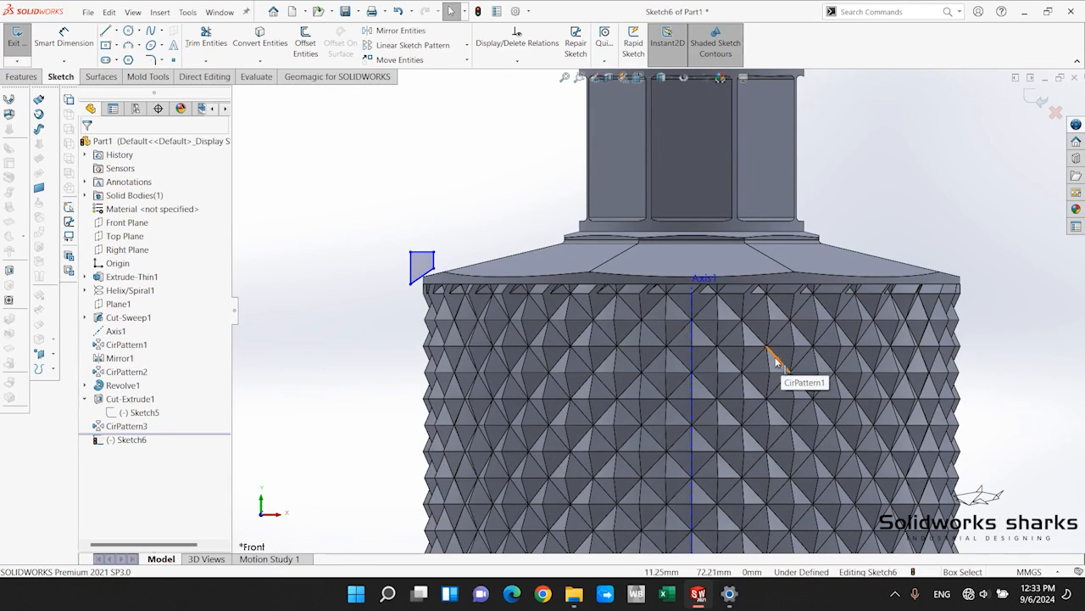
# Dimension the distance between the profile's shorter vertical side and Axis1.
pyautogui.click(64, 38)
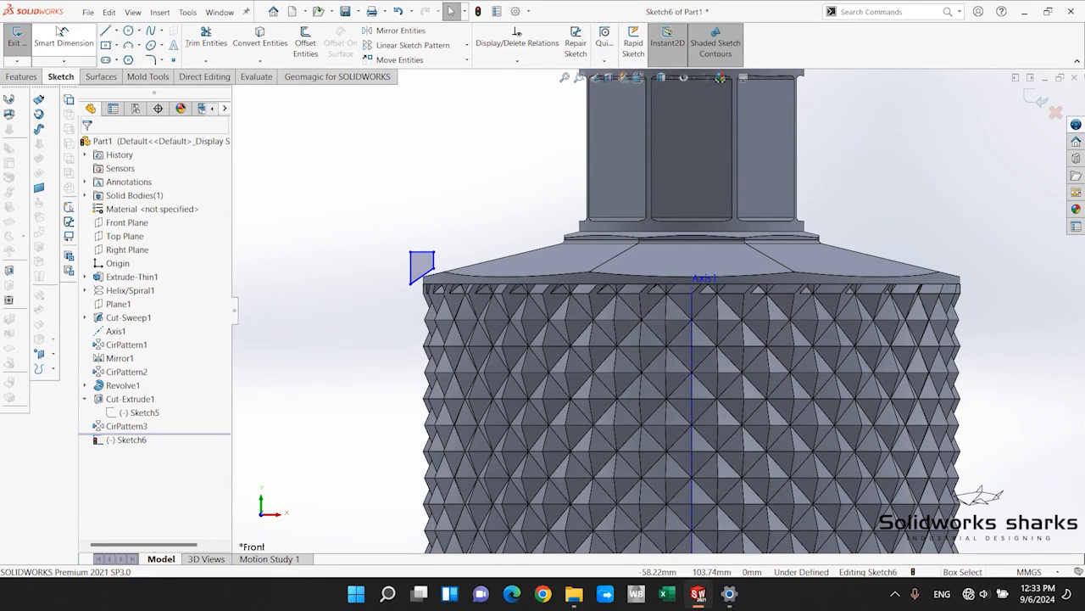
pyautogui.click(435, 263)
pyautogui.click(692, 337)
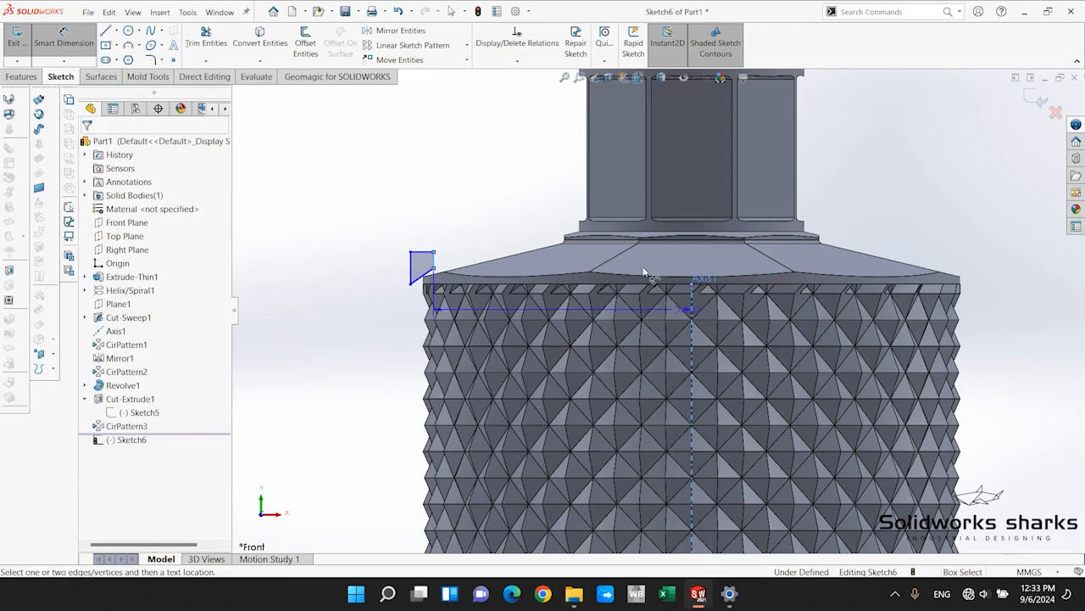
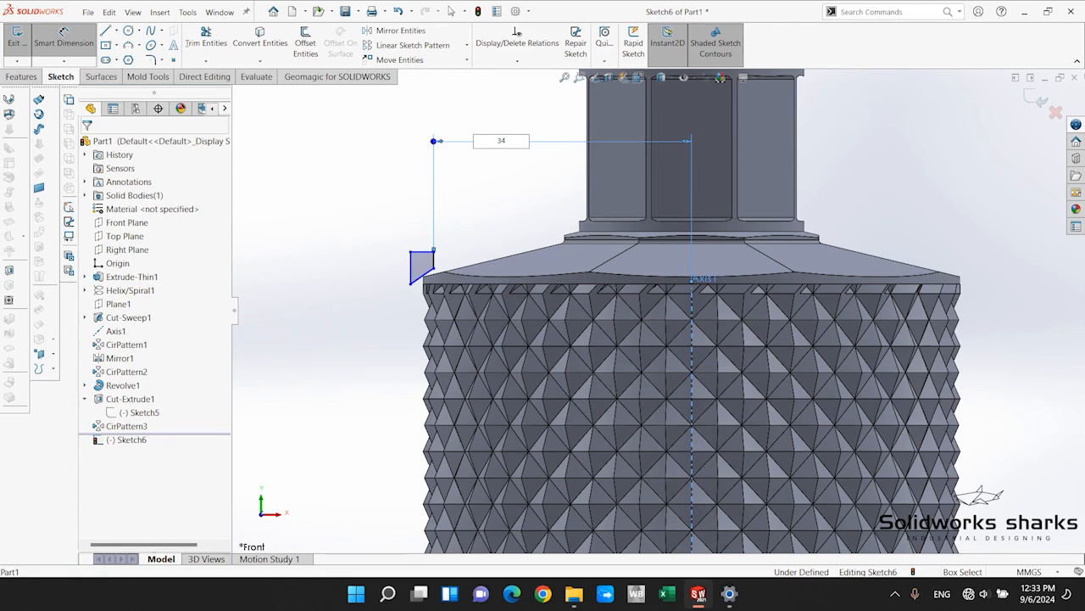
# Set the profile's distance from Axis1 to 34 mm and dimension its shorter vertical side at 4.5 mm.
pyautogui.press('Return')
pyautogui.scroll(2, 653, 303)
pyautogui.scroll(-2, 441, 297)
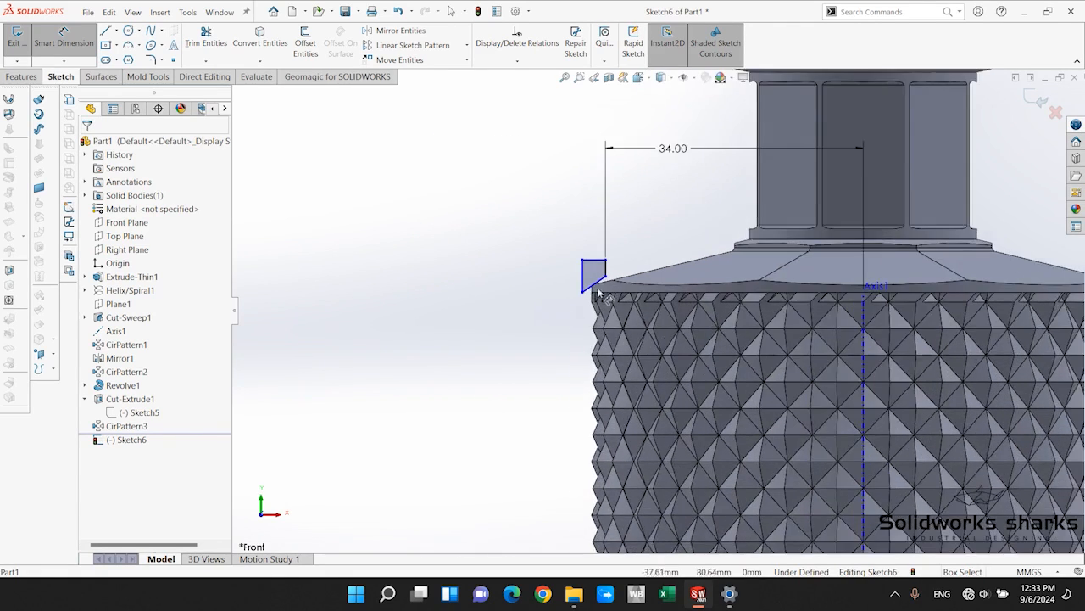
pyautogui.scroll(-2, 716, 259)
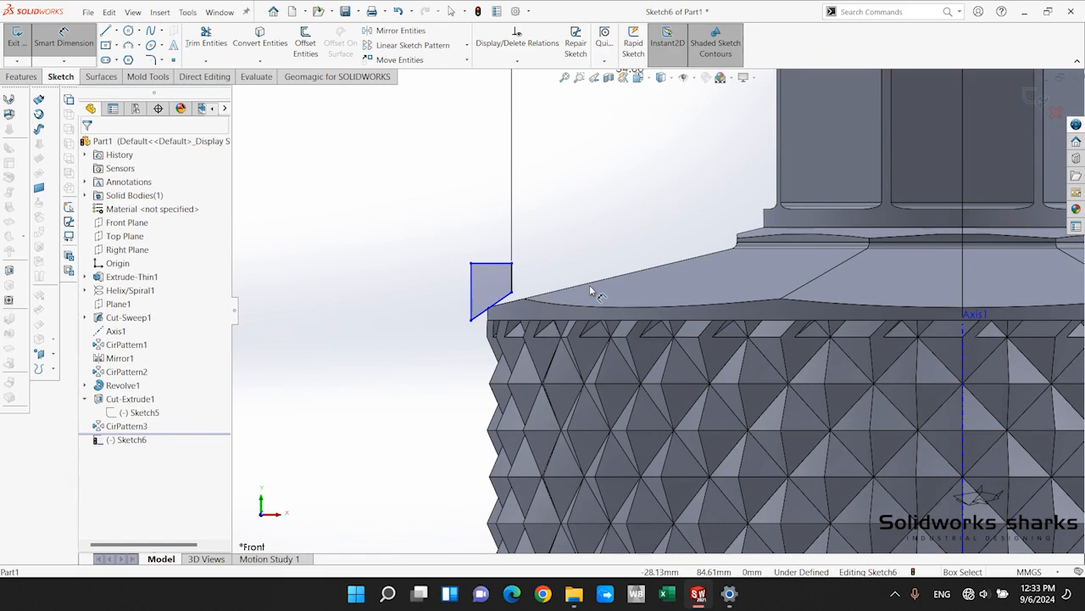
pyautogui.click(513, 276)
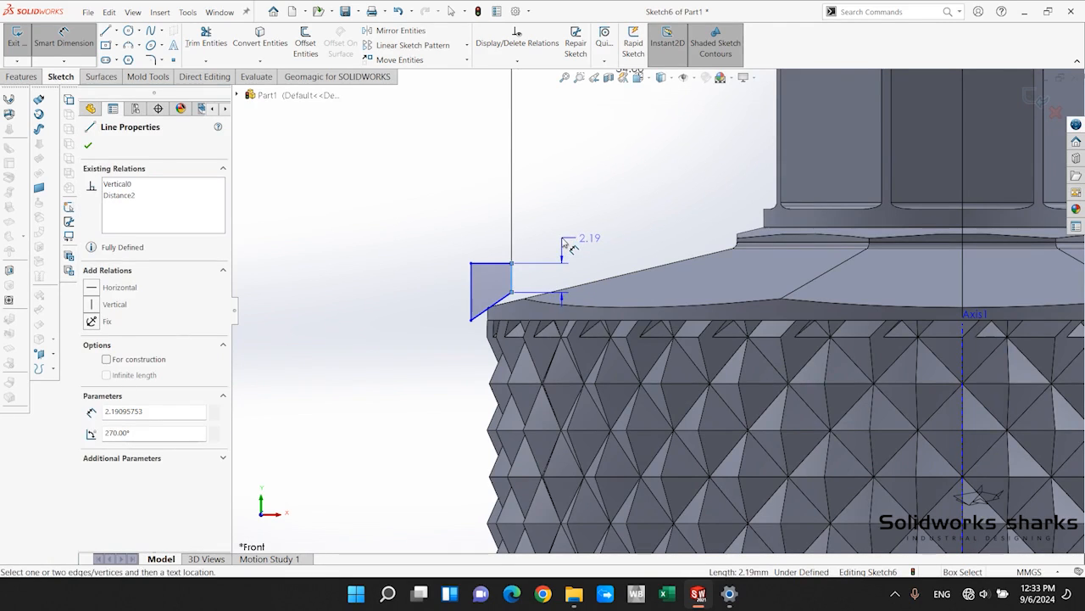
pyautogui.click(571, 246)
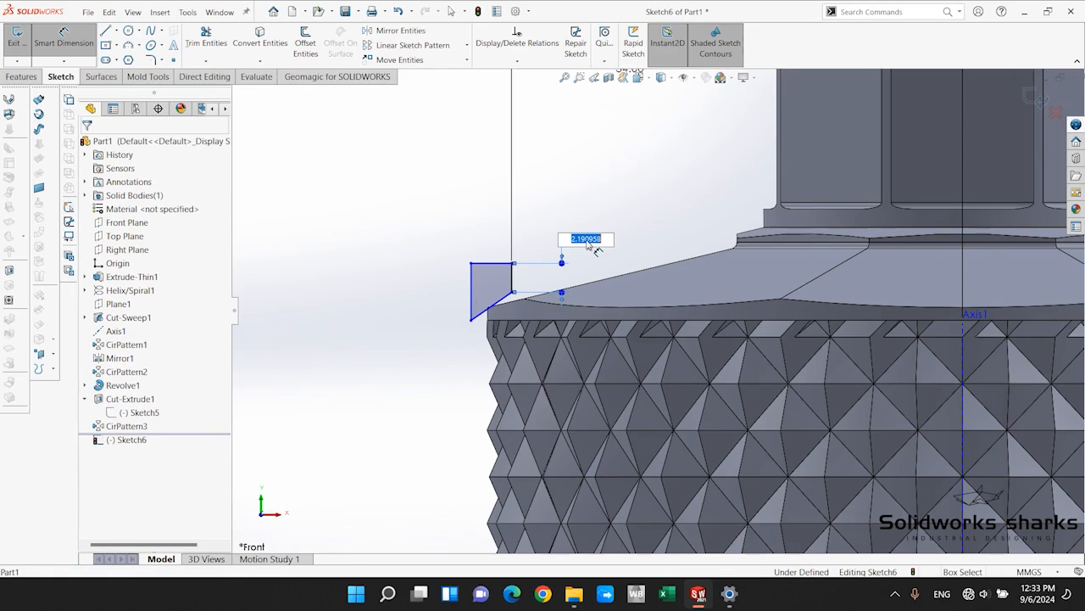
pyautogui.write('4.5')
pyautogui.press('Return')
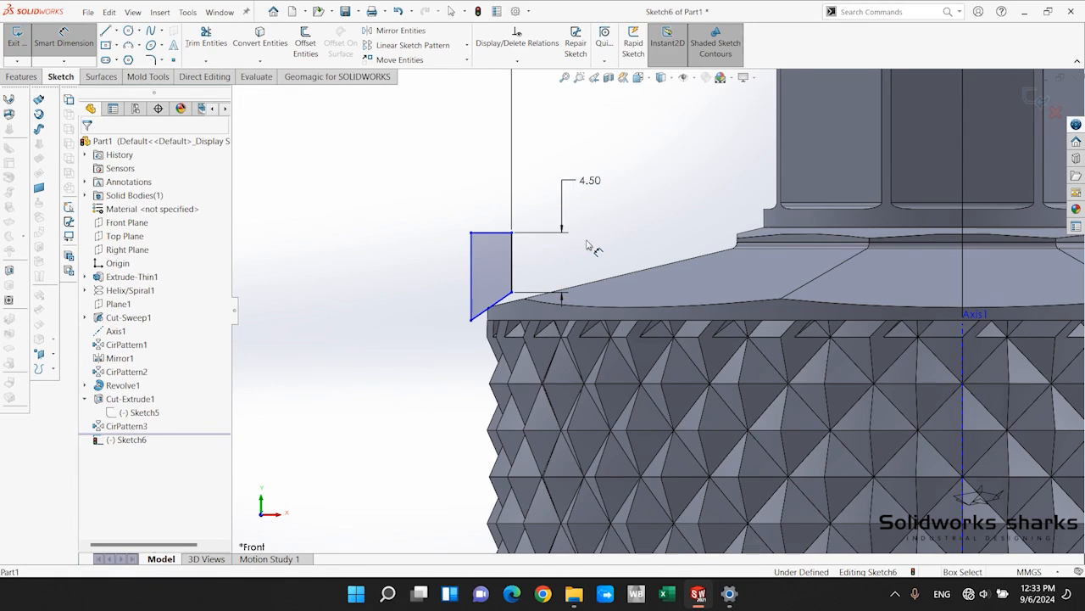
pyautogui.press('Escape')
# Make the profile's slanted lower edge parallel to a slanted diamond facet edge just below the shoulder rim.
pyautogui.scroll(2, 550, 272)
pyautogui.scroll(-3, 513, 286)
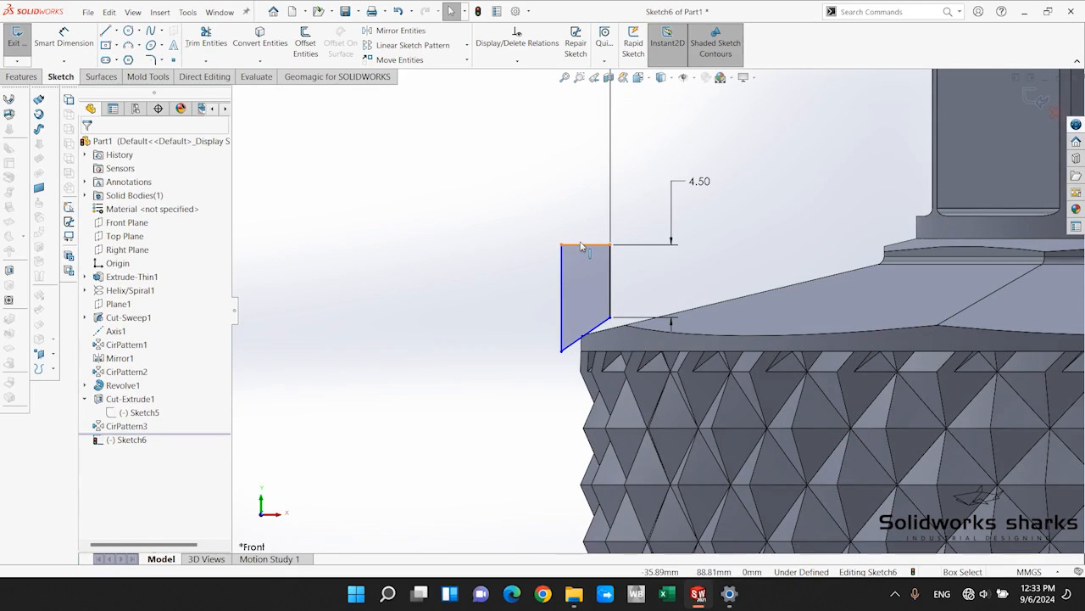
pyautogui.click(581, 246)
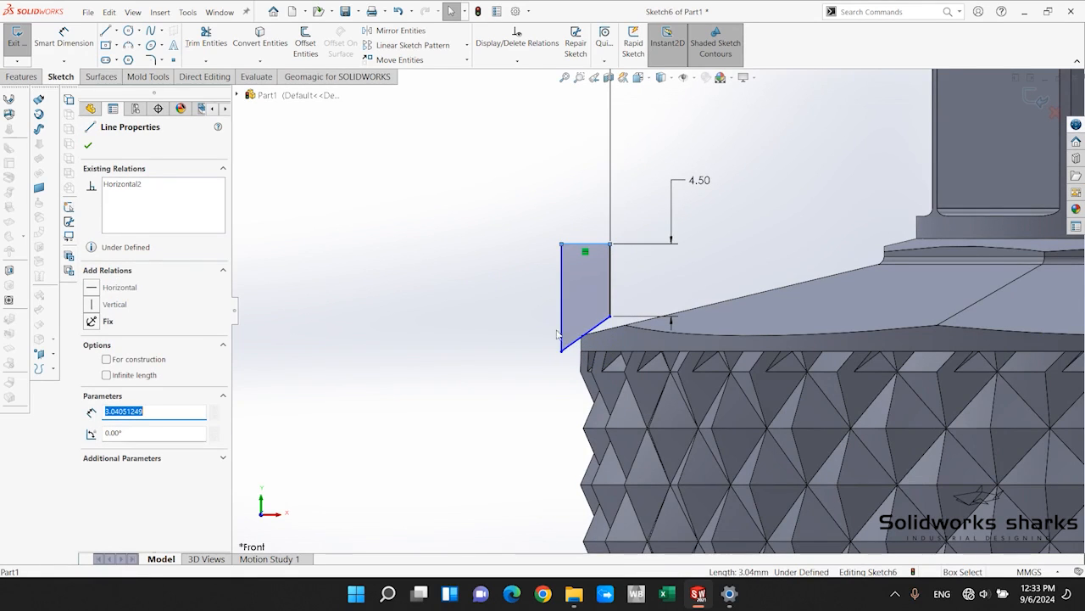
pyautogui.click(533, 428)
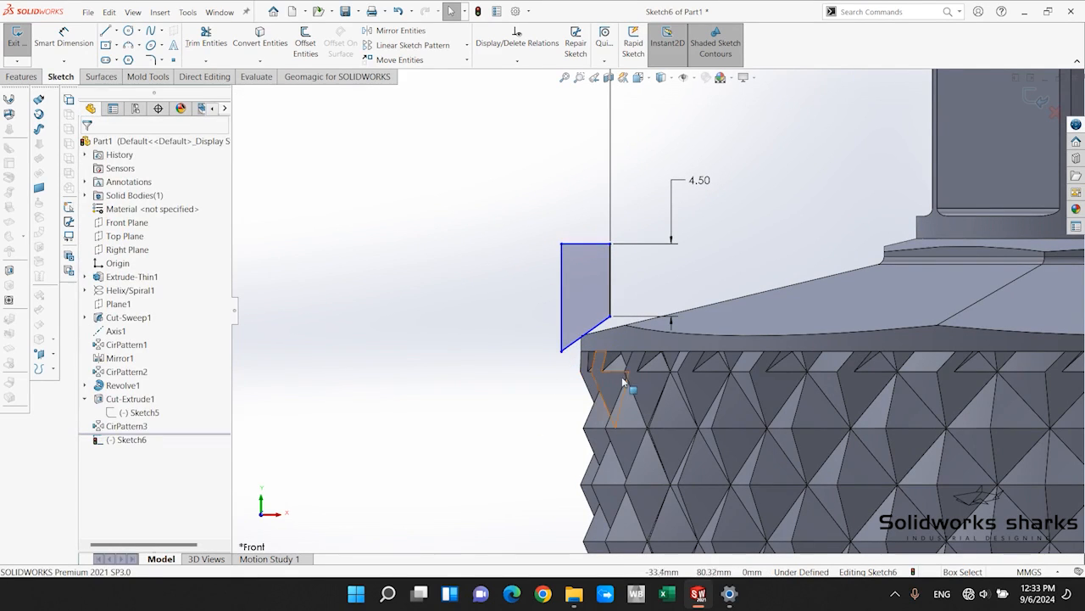
pyautogui.scroll(-5, 661, 353)
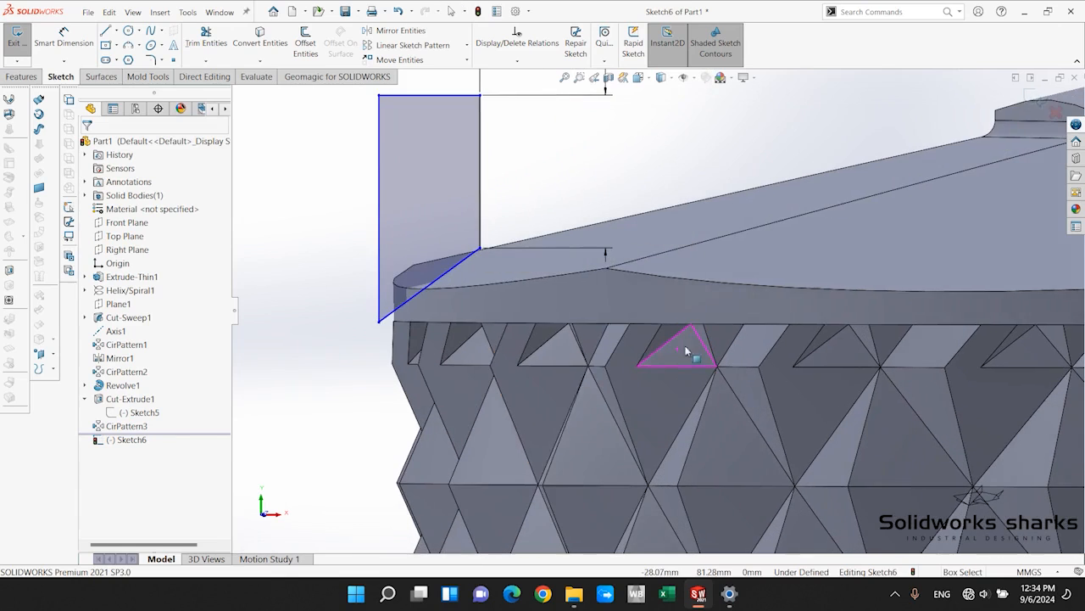
pyautogui.click(462, 261)
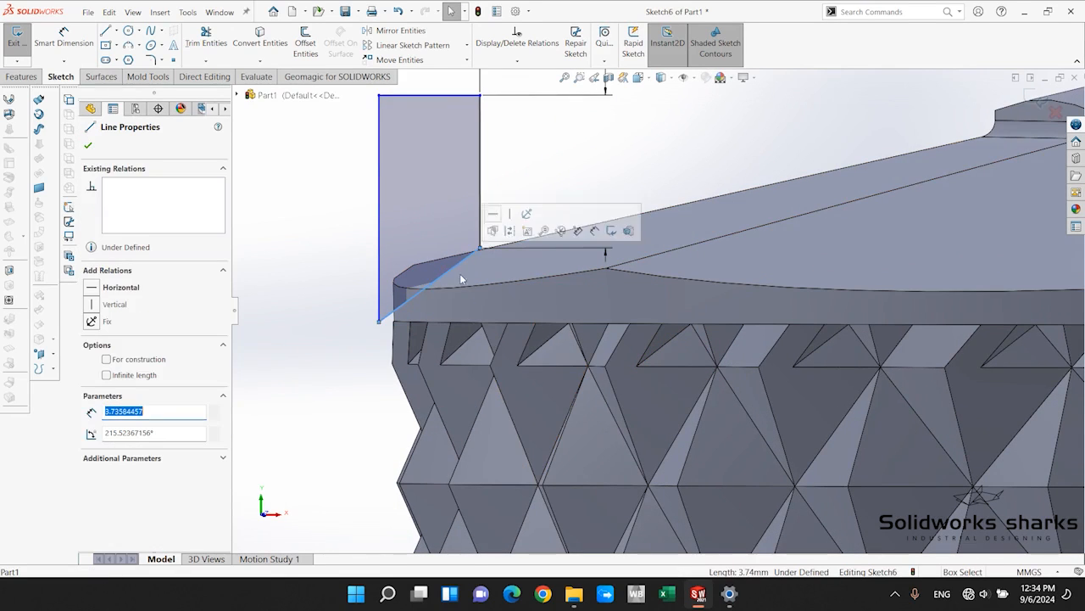
pyautogui.keyDown('ctrl'); pyautogui.click(471, 343); pyautogui.keyUp('ctrl')
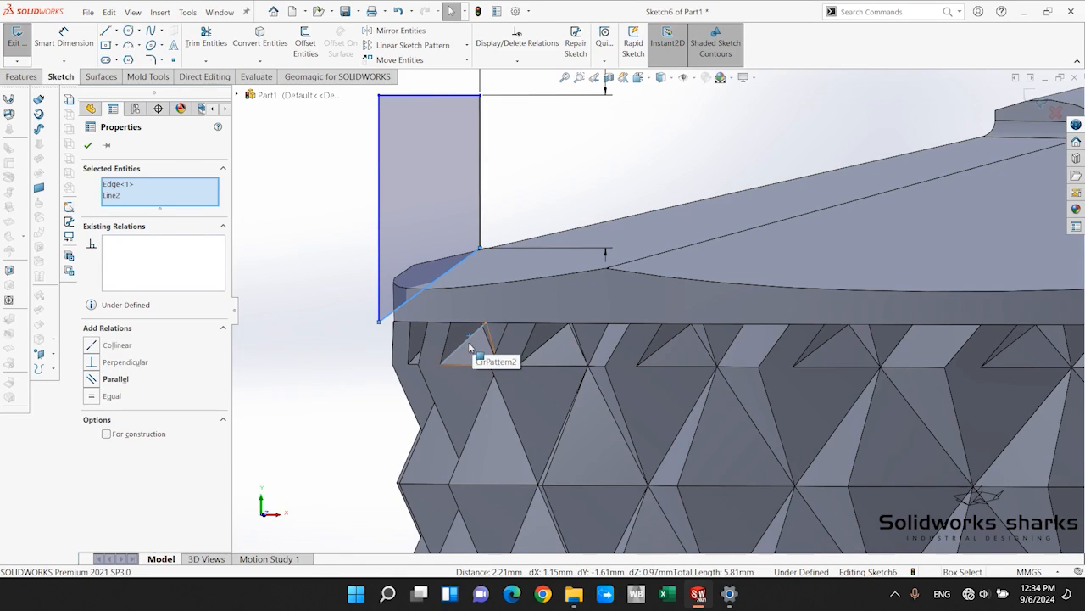
pyautogui.click(91, 381)
pyautogui.scroll(5, 646, 314)
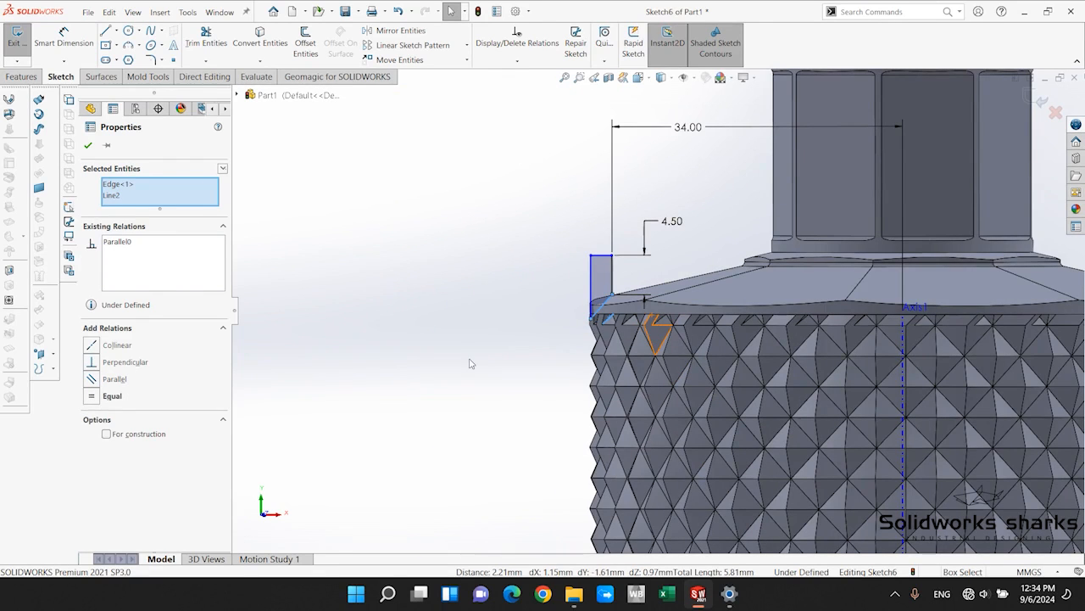
pyautogui.click(88, 145)
# Move the lower end of the profile's 4.5 mm side down onto the lower edge of the shoulder rim.
pyautogui.hotkey('ctrl', '8')
pyautogui.scroll(-5, 653, 301)
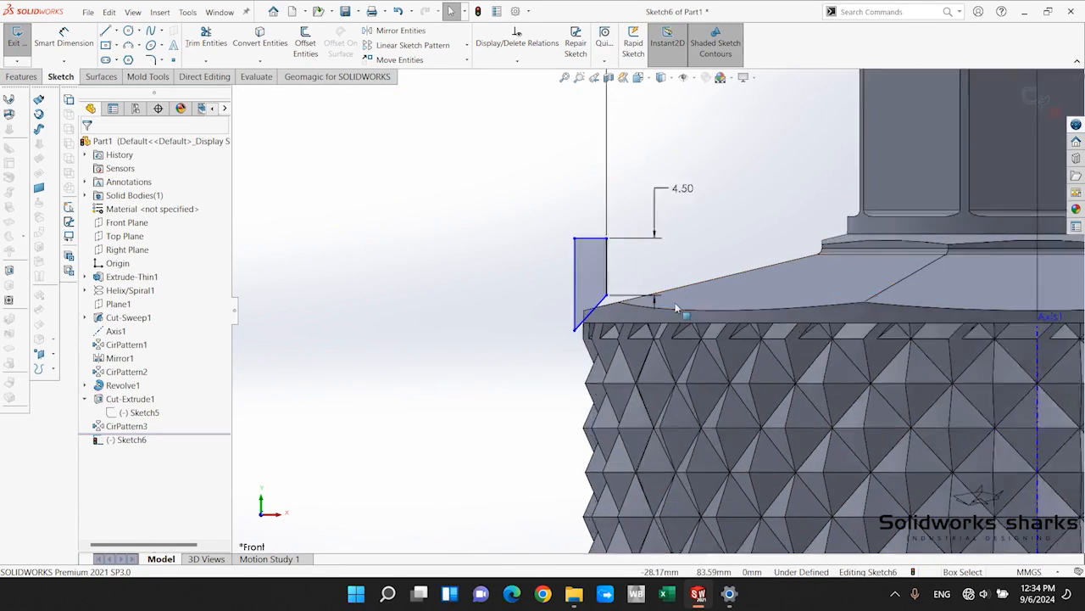
pyautogui.moveTo(609, 286); pyautogui.dragTo(603, 344)
pyautogui.click(434, 361)
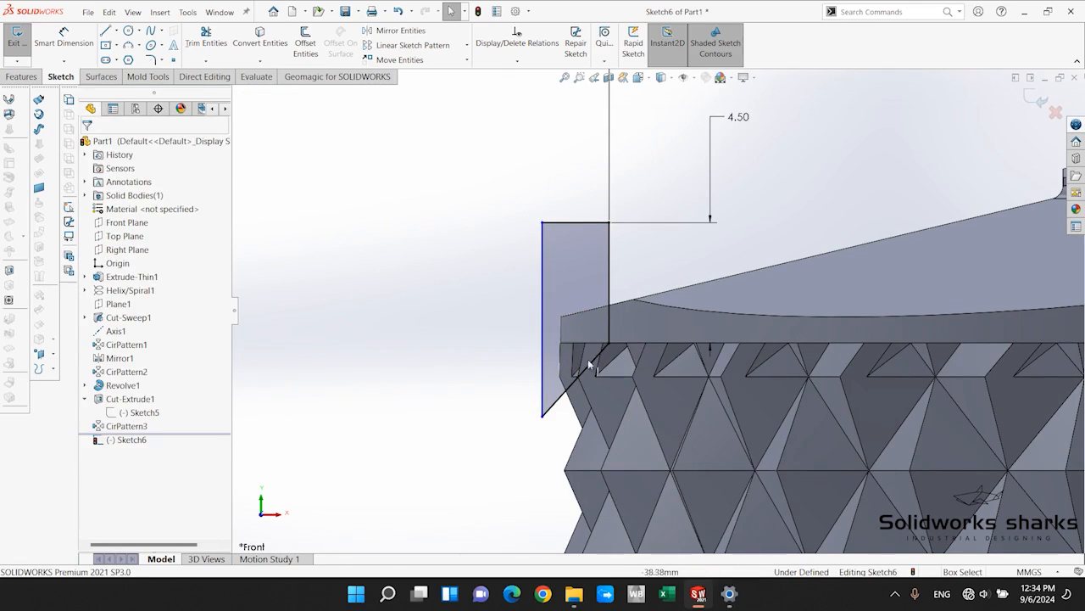
# Inspect the profile corner on the rim's lower edge and check its existing relations.
pyautogui.scroll(5, 591, 363)
pyautogui.scroll(-2, 829, 297)
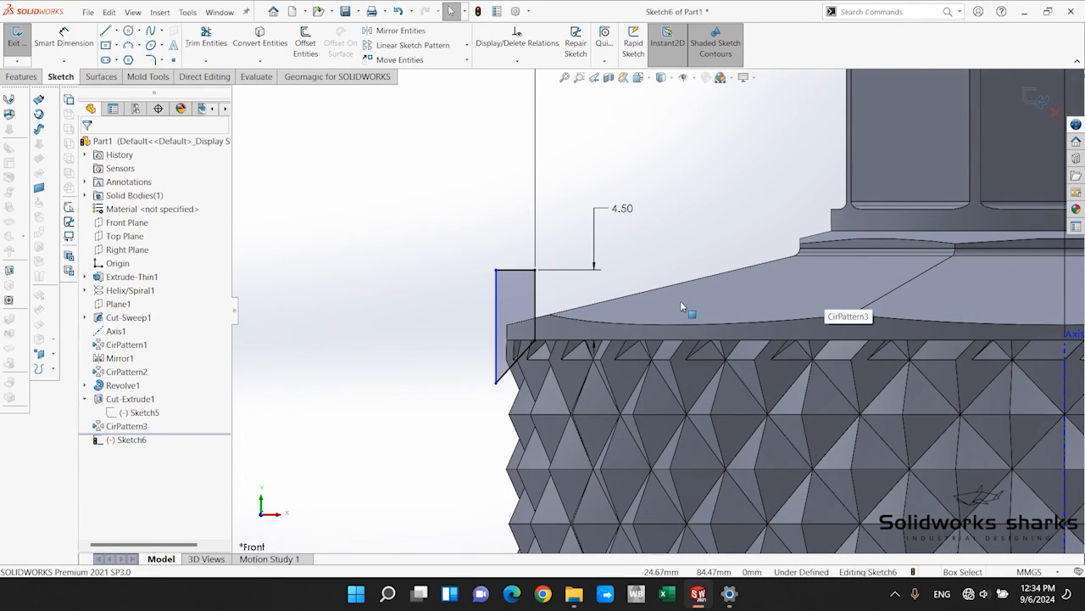
pyautogui.scroll(-3, 536, 343)
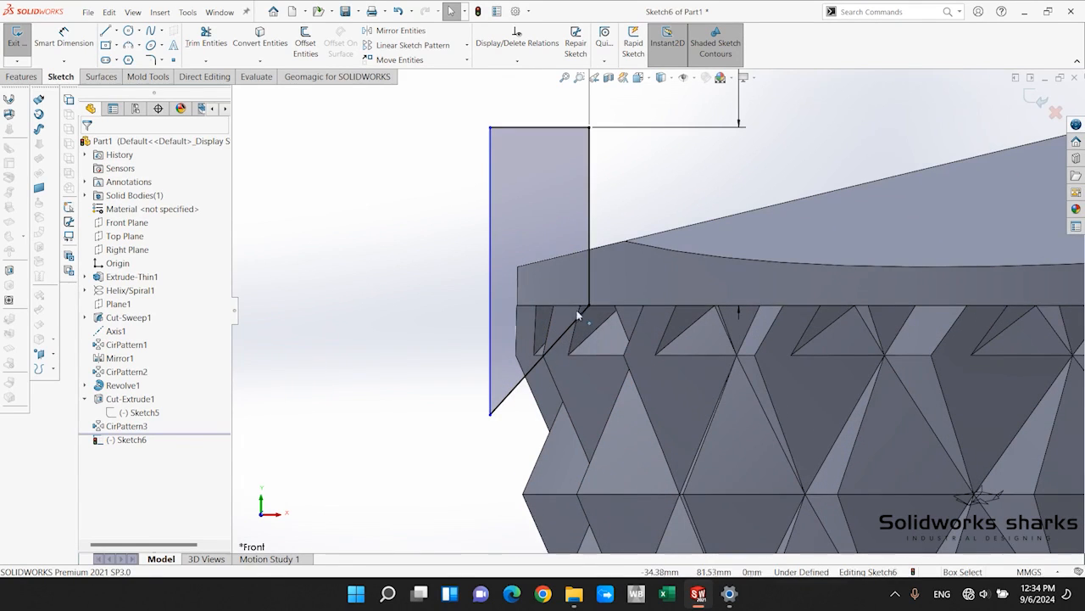
pyautogui.click(590, 303)
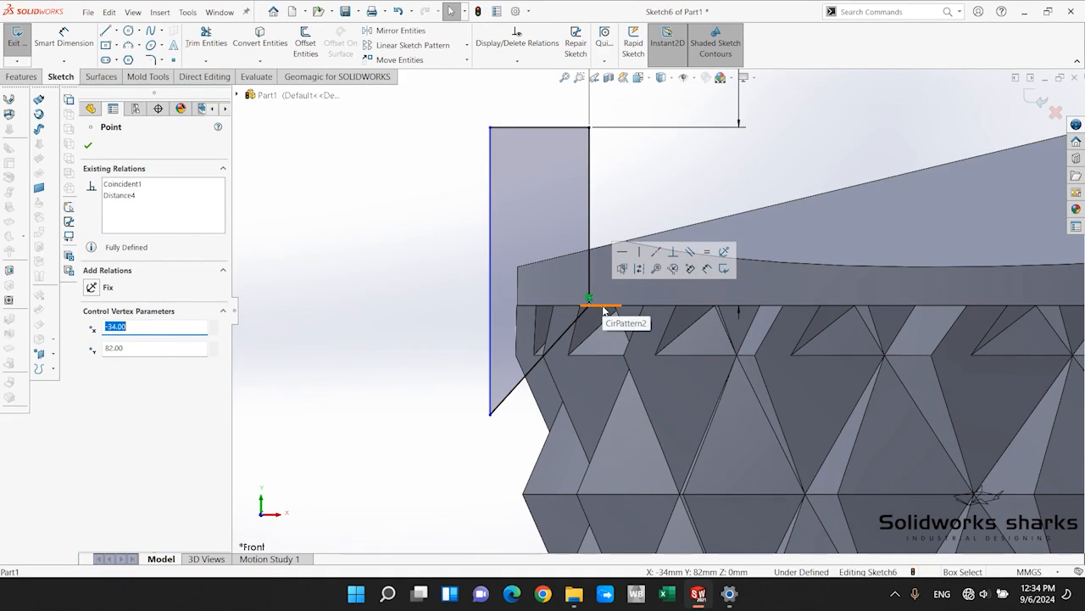
pyautogui.click(389, 307)
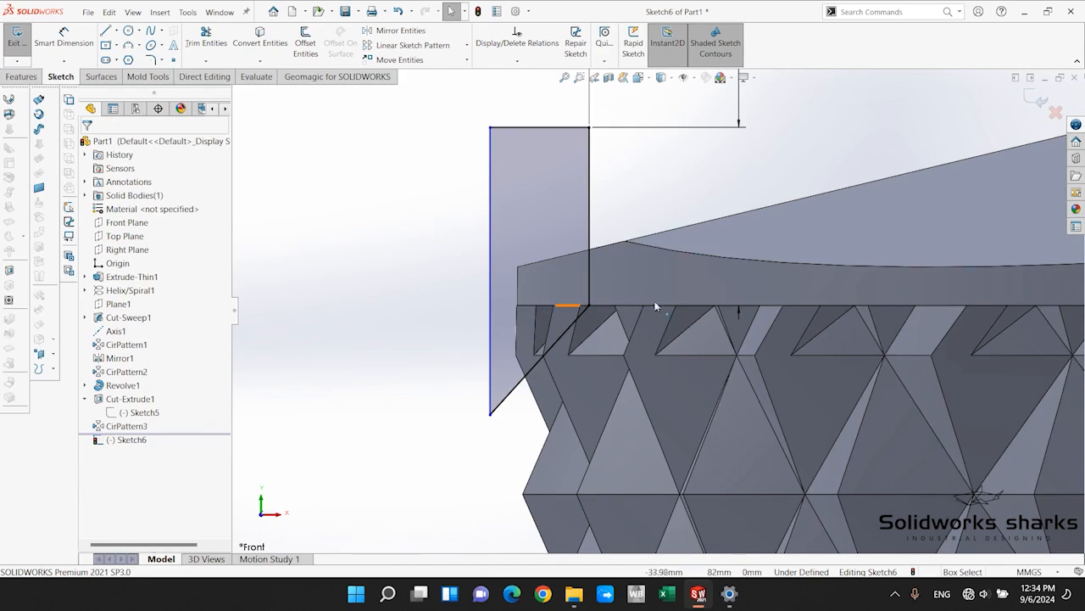
pyautogui.scroll(6, 658, 308)
pyautogui.scroll(-3, 826, 365)
pyautogui.scroll(5, 648, 305)
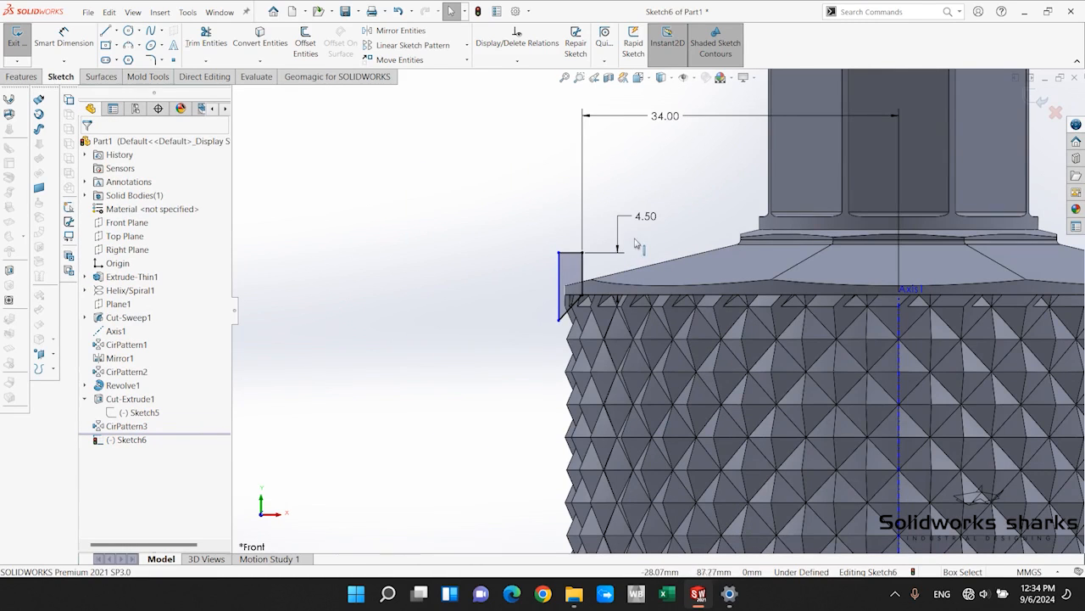
# Cut the profile away around the shoulder rim with a 360-degree Revolved Cut about Axis1.
pyautogui.click(14, 77)
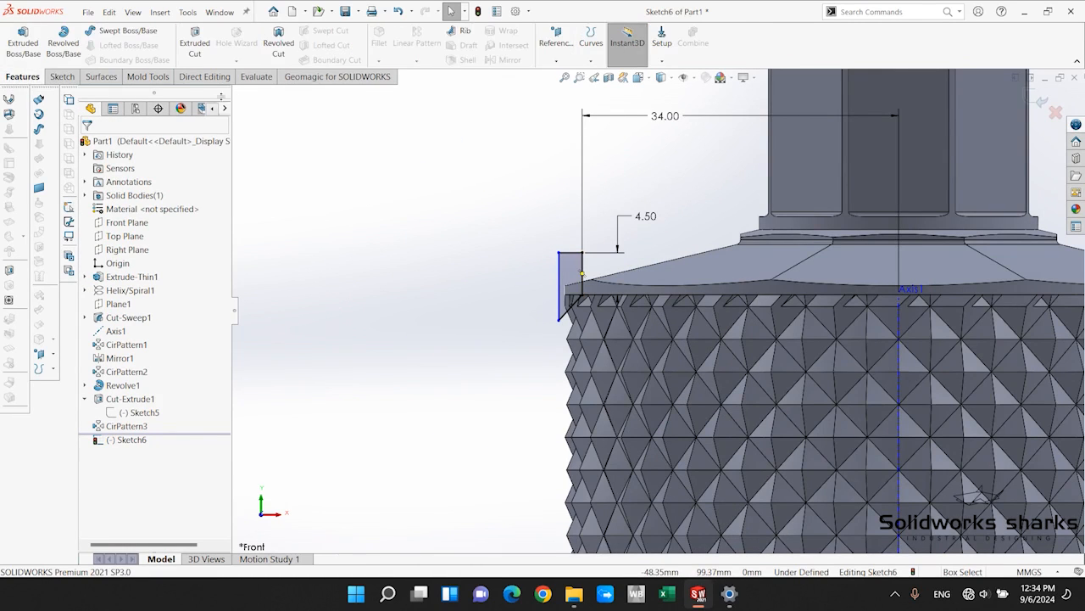
pyautogui.click(279, 42)
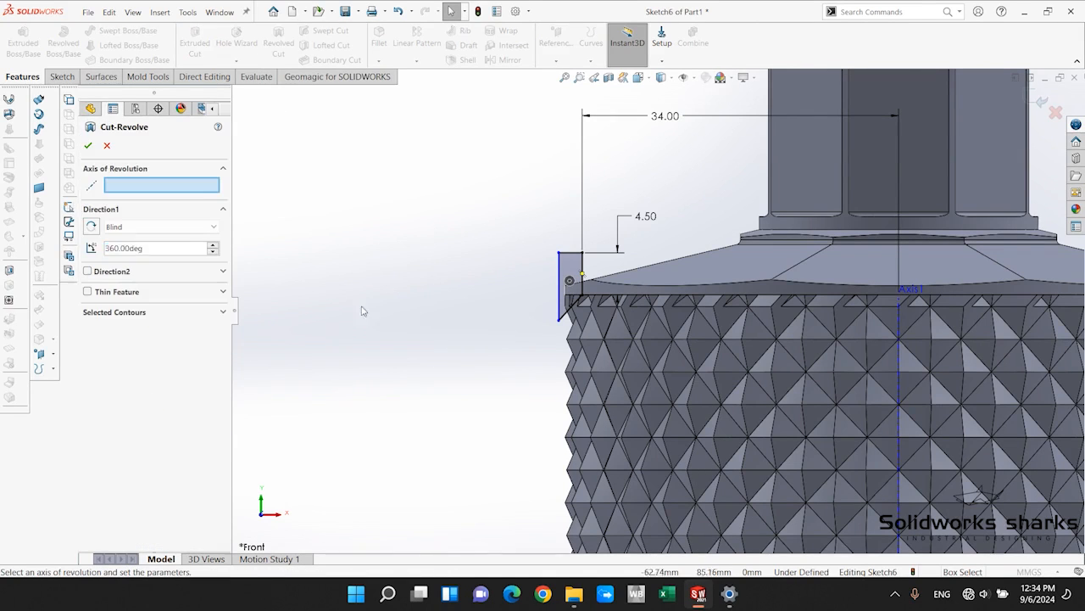
pyautogui.scroll(3, 660, 310)
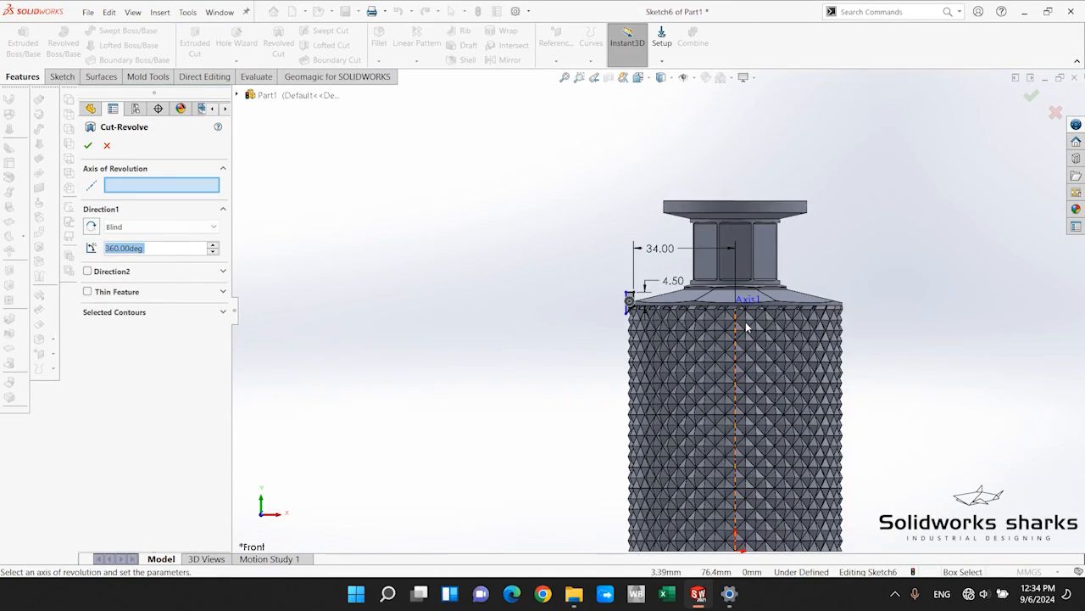
pyautogui.moveTo(663, 339); pyautogui.dragTo(721, 404, button='middle')
pyautogui.scroll(-4, 723, 407)
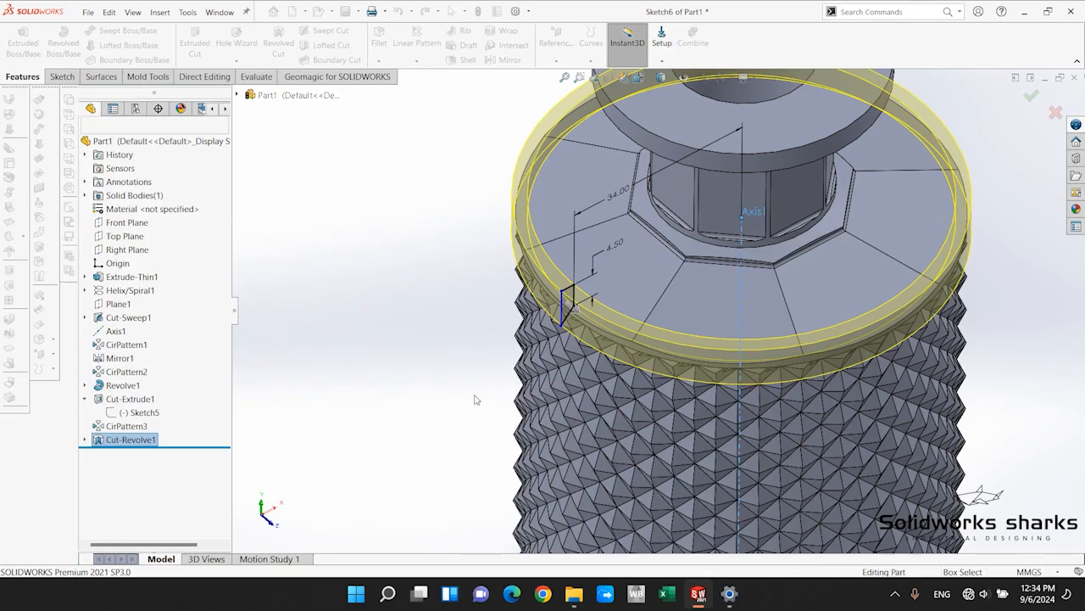
# Examine the revolved cut where the shoulder rim meets the diamond texture, close up and on the whole bottle.
pyautogui.scroll(-3, 724, 349)
pyautogui.moveTo(599, 294); pyautogui.dragTo(594, 229, button='middle')
pyautogui.scroll(3, 600, 246)
pyautogui.scroll(-4, 606, 249)
pyautogui.scroll(-3, 604, 248)
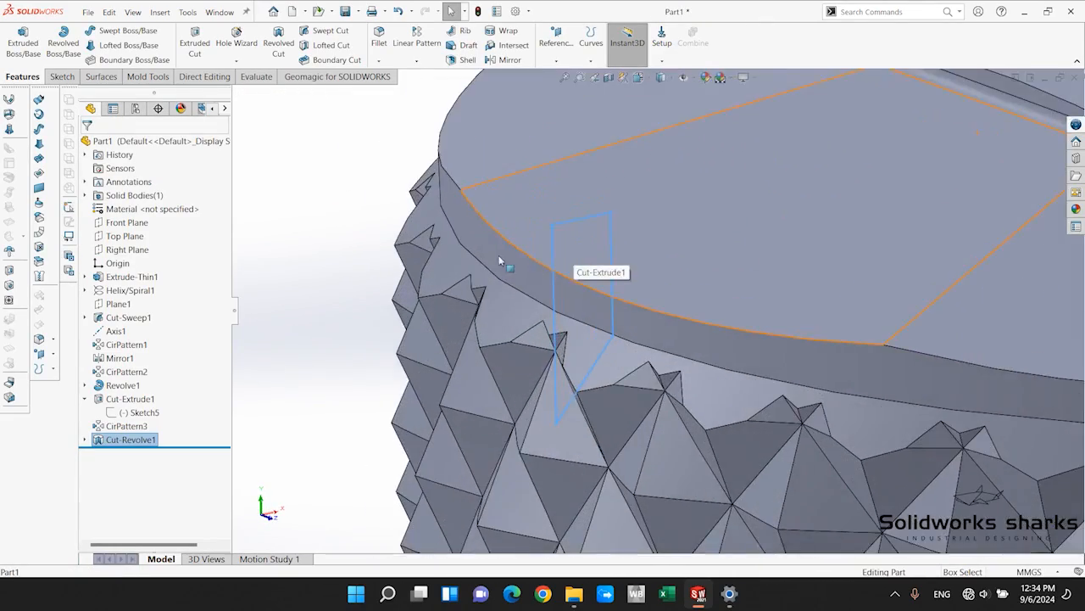
pyautogui.scroll(6, 563, 293)
pyautogui.moveTo(670, 362)
pyautogui.mouseDown(button='middle')
pyautogui.moveTo(645, 299)
pyautogui.moveTo(642, 311)
pyautogui.moveTo(512, 333)
pyautogui.moveTo(440, 324)
pyautogui.moveTo(536, 358)
pyautogui.moveTo(630, 354)
pyautogui.moveTo(625, 393)
pyautogui.moveTo(642, 364)
pyautogui.mouseUp(button='middle')
pyautogui.scroll(4, 642, 365)
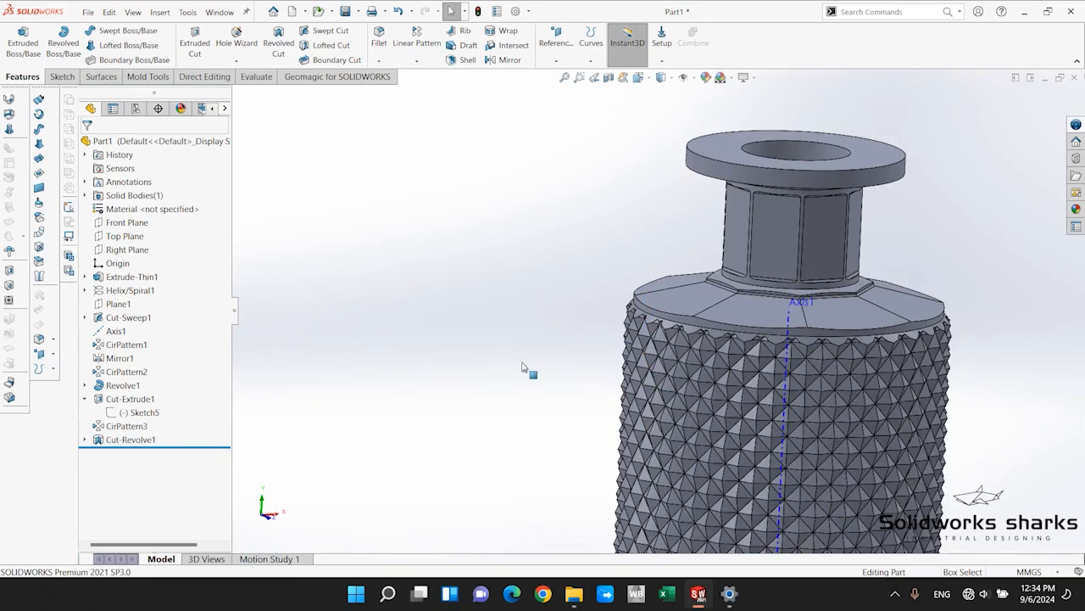
pyautogui.scroll(-5, 729, 322)
pyautogui.scroll(6, 632, 332)
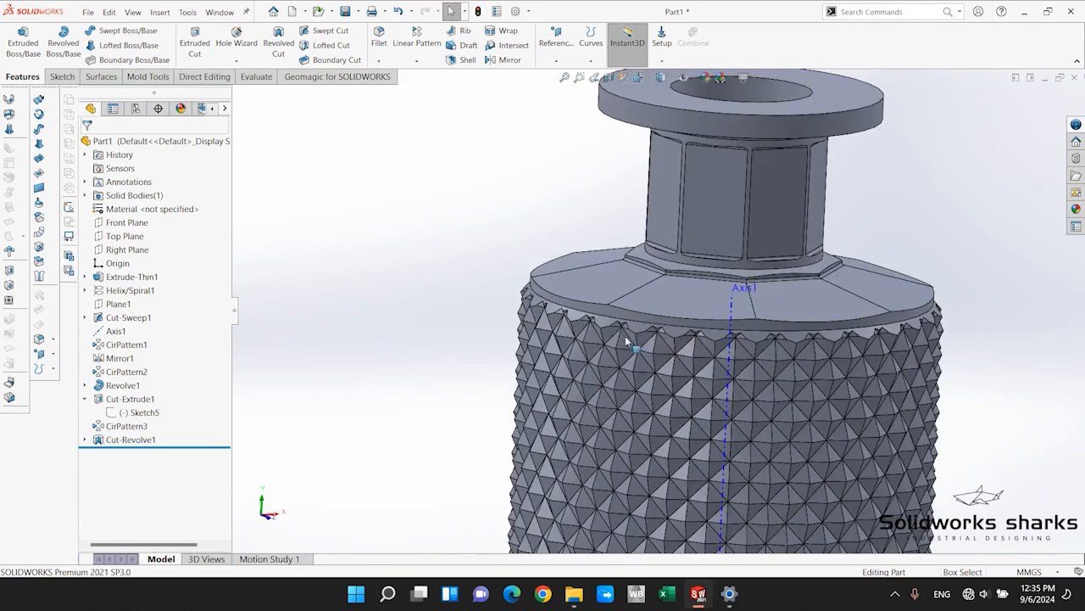
pyautogui.scroll(-2, 678, 398)
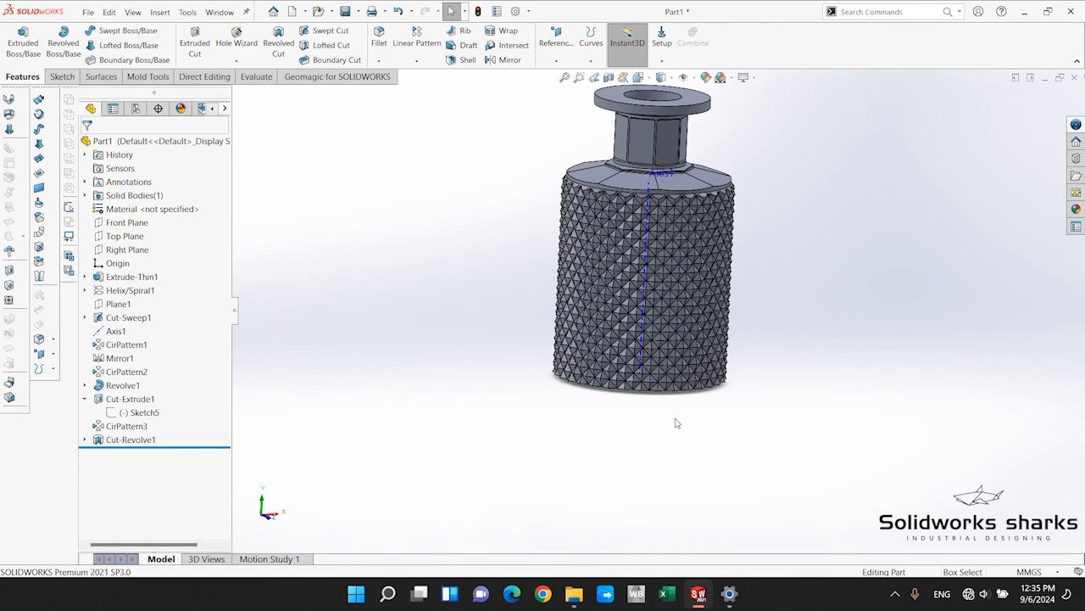
# Start an extruded boss on the bottle's bottom ring face and sketch an origin-centred circle about 43.1 mm in radius around the body.
pyautogui.moveTo(676, 421); pyautogui.dragTo(687, 207, button='middle')
pyautogui.scroll(-5, 638, 307)
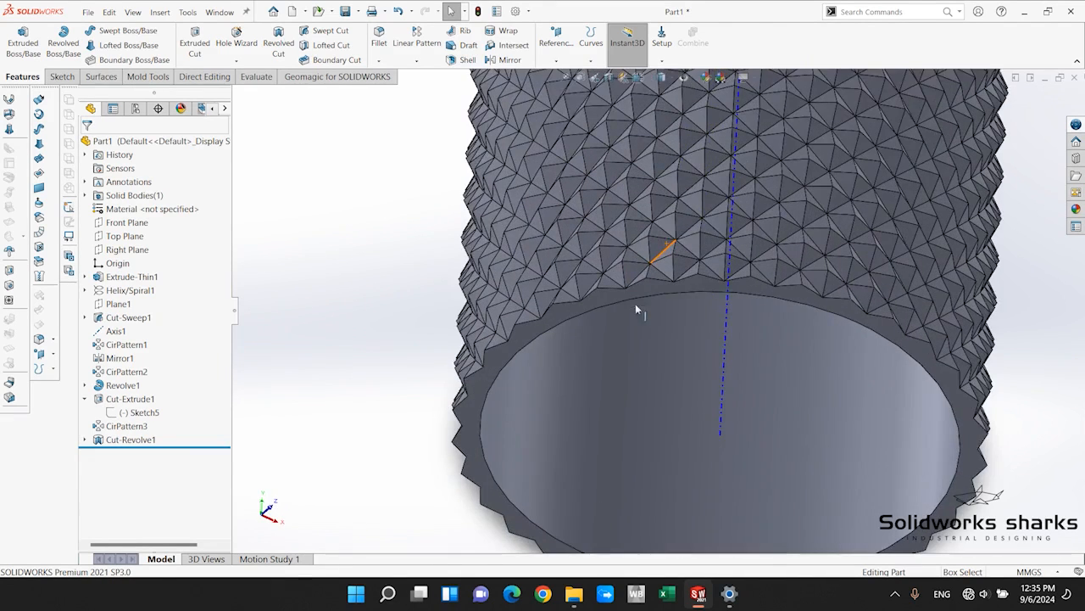
pyautogui.scroll(-3, 628, 385)
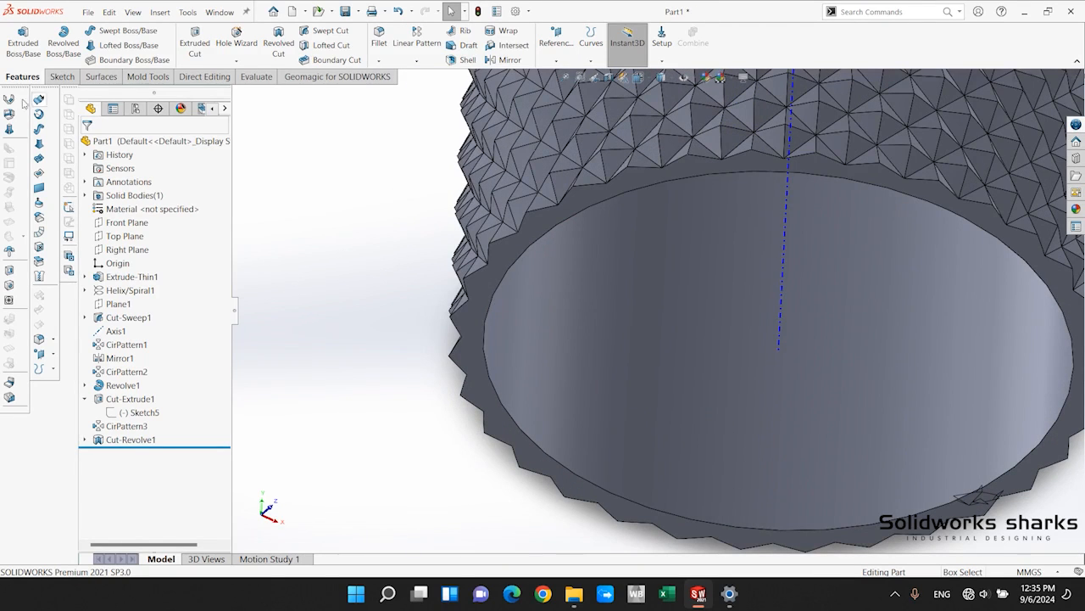
pyautogui.click(19, 35)
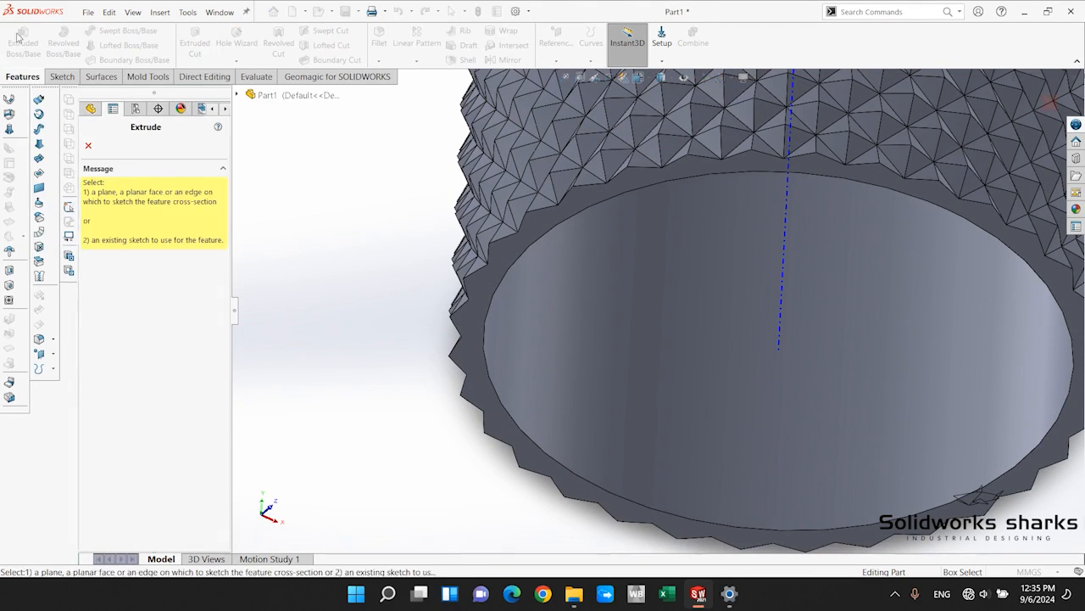
pyautogui.click(507, 265)
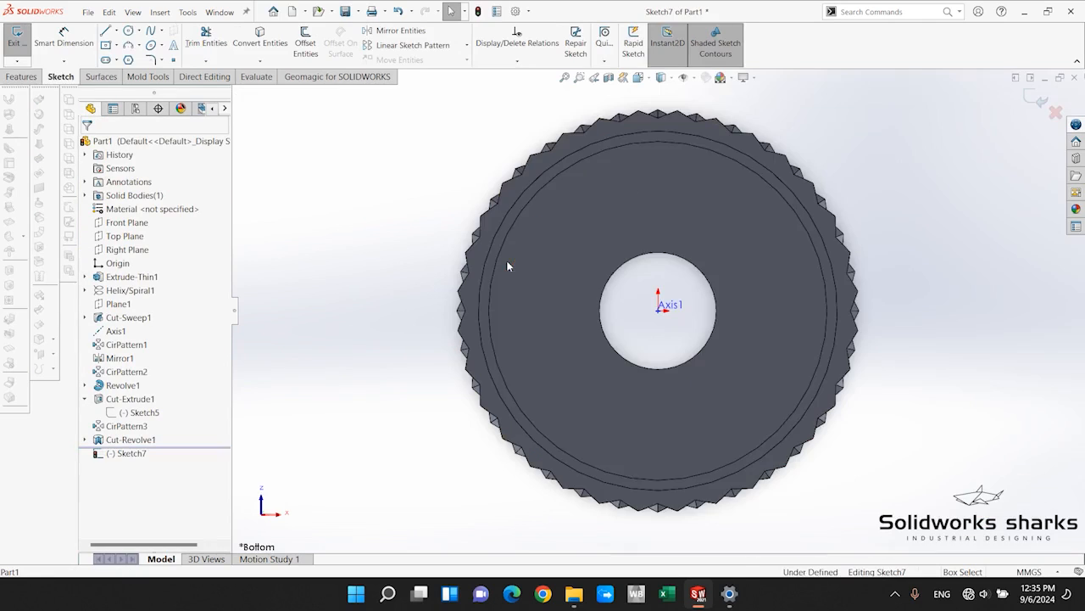
pyautogui.scroll(-2, 653, 278)
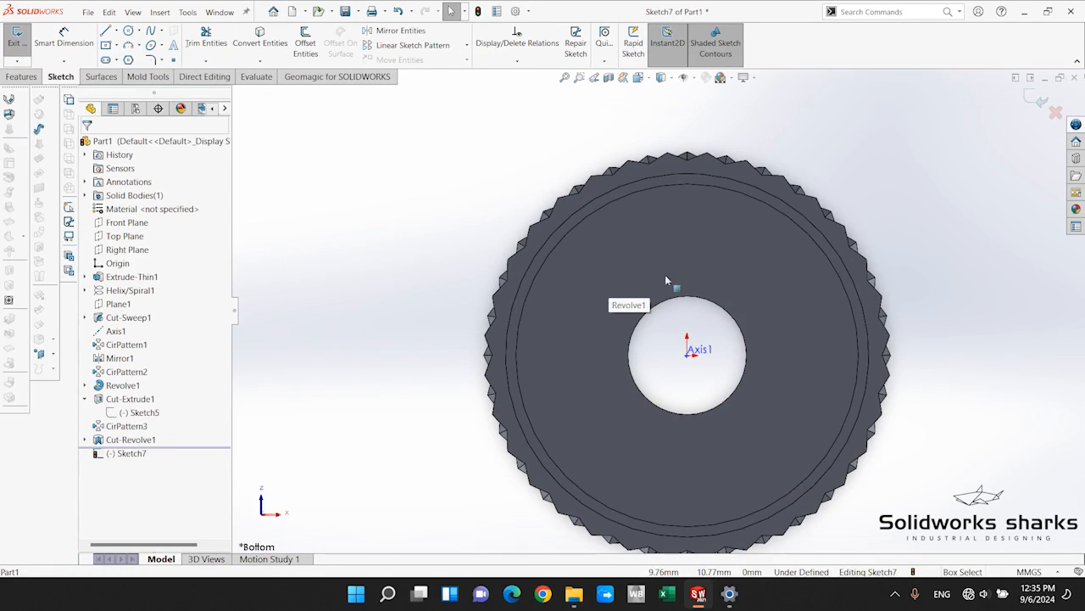
pyautogui.click(128, 31)
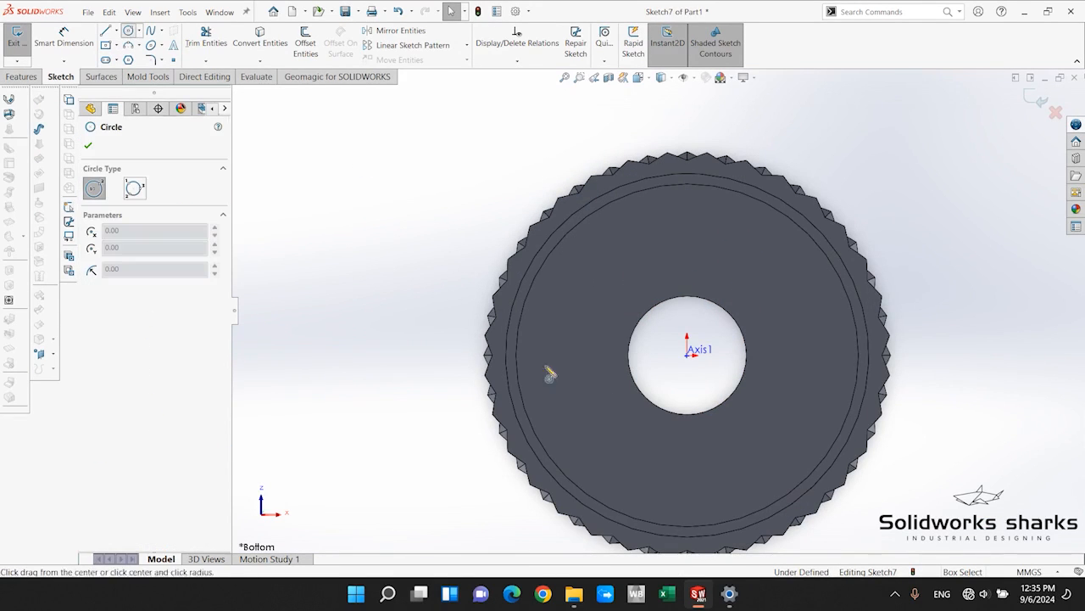
pyautogui.click(687, 355)
pyautogui.click(903, 245)
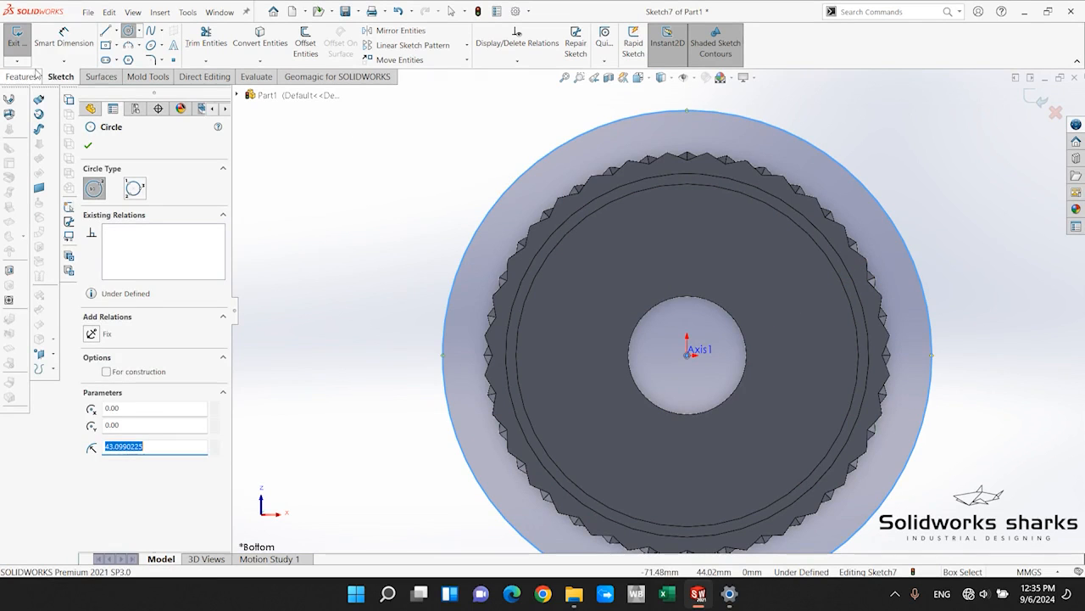
# Dimension the base circle's diameter and set it to 67 mm.
pyautogui.click(63, 38)
pyautogui.click(831, 162)
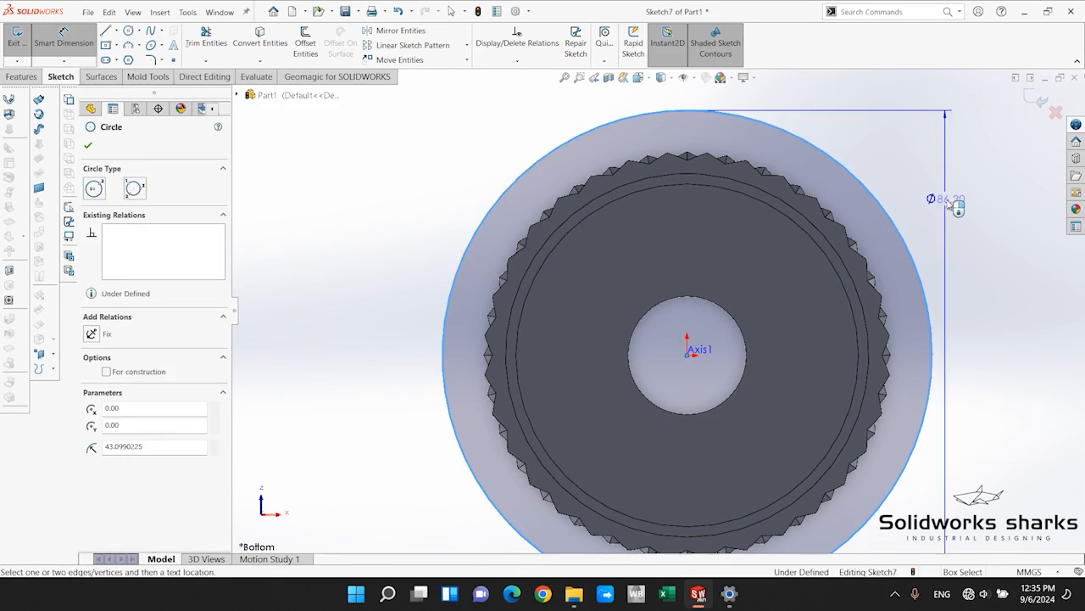
pyautogui.click(949, 204)
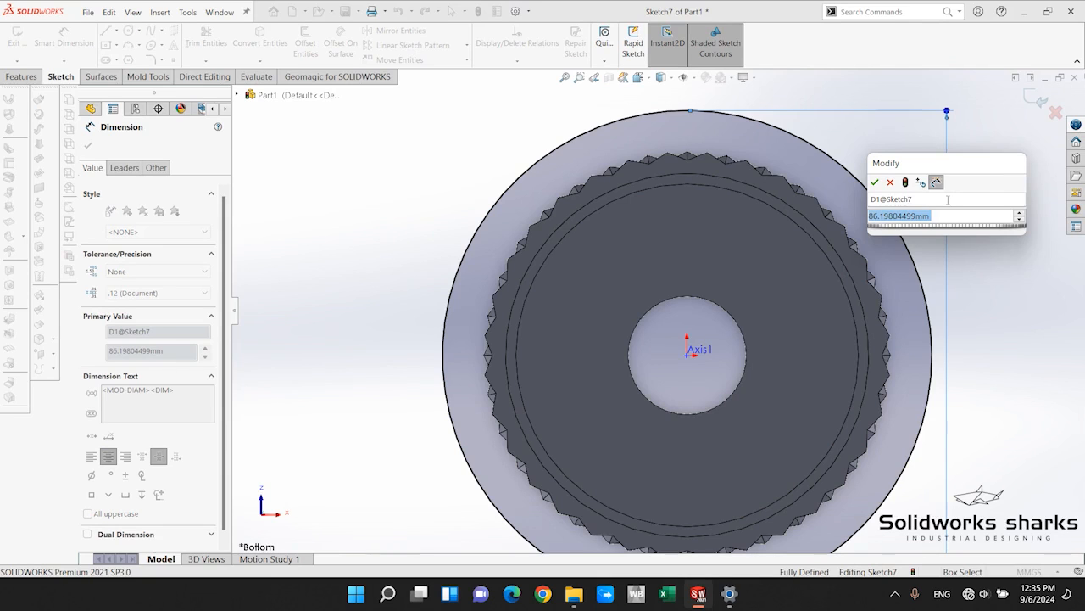
pyautogui.write('67')
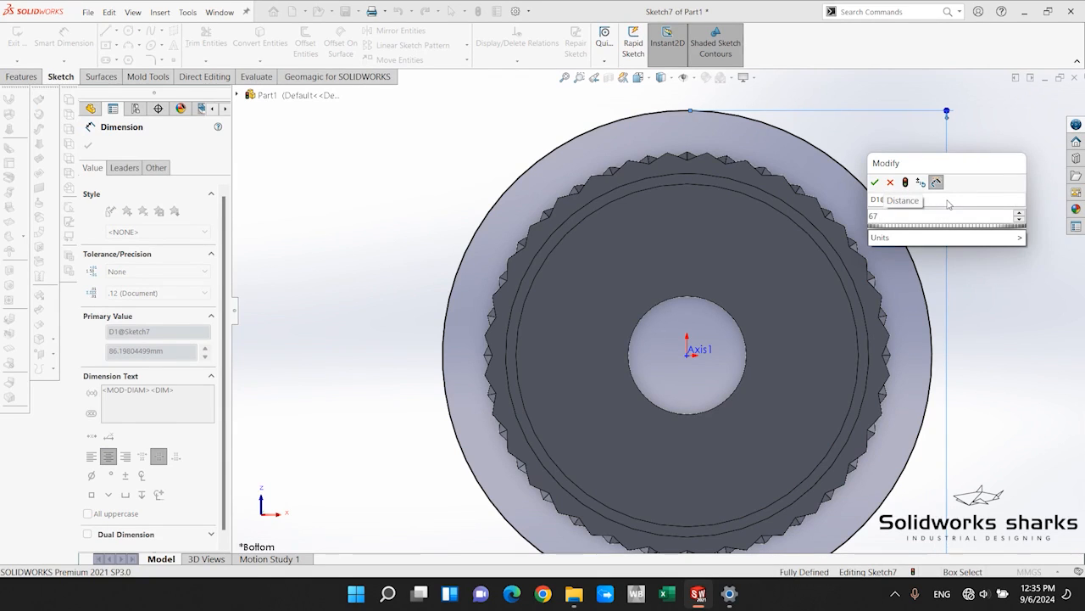
pyautogui.press('Return')
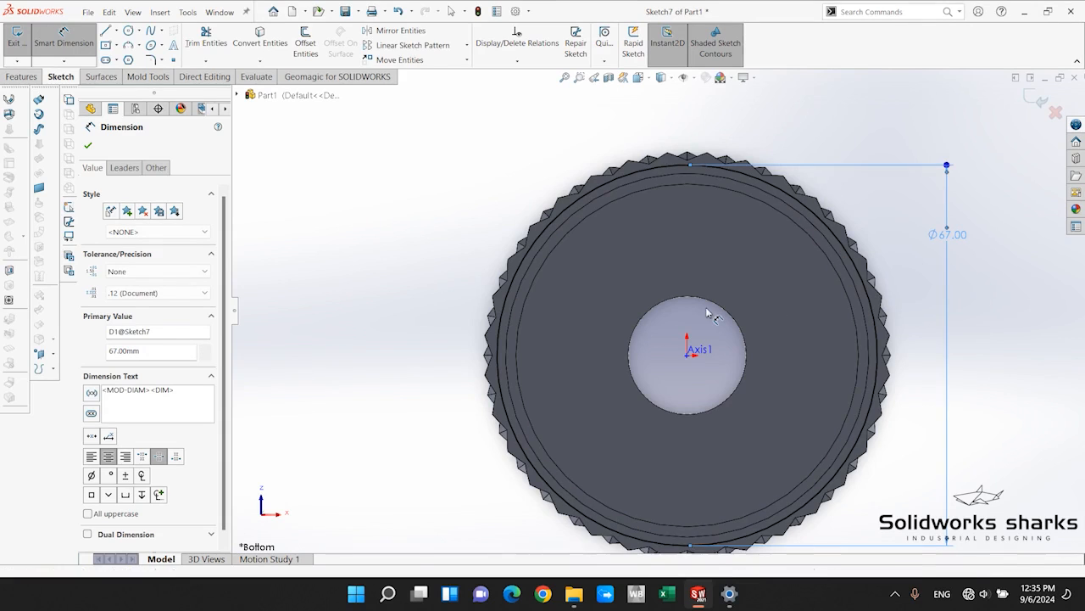
pyautogui.scroll(-1, 710, 322)
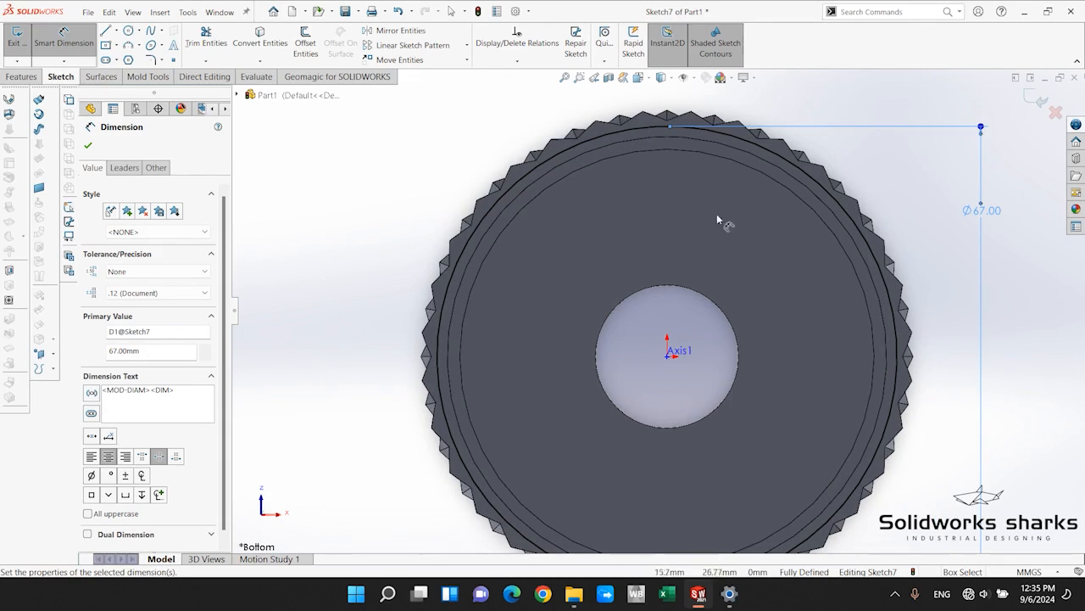
pyautogui.scroll(2, 548, 204)
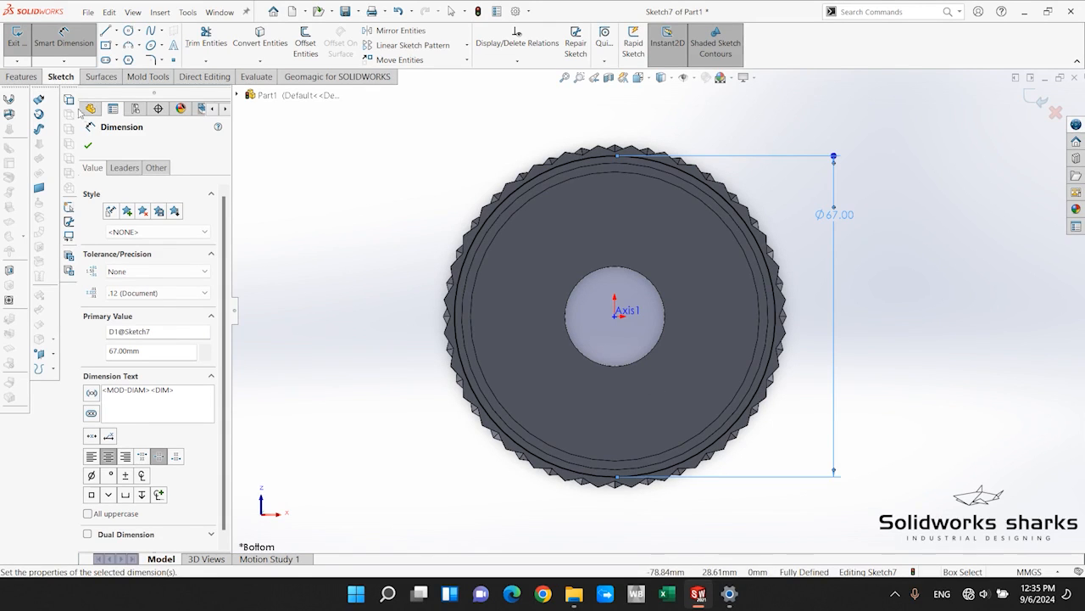
pyautogui.click(89, 145)
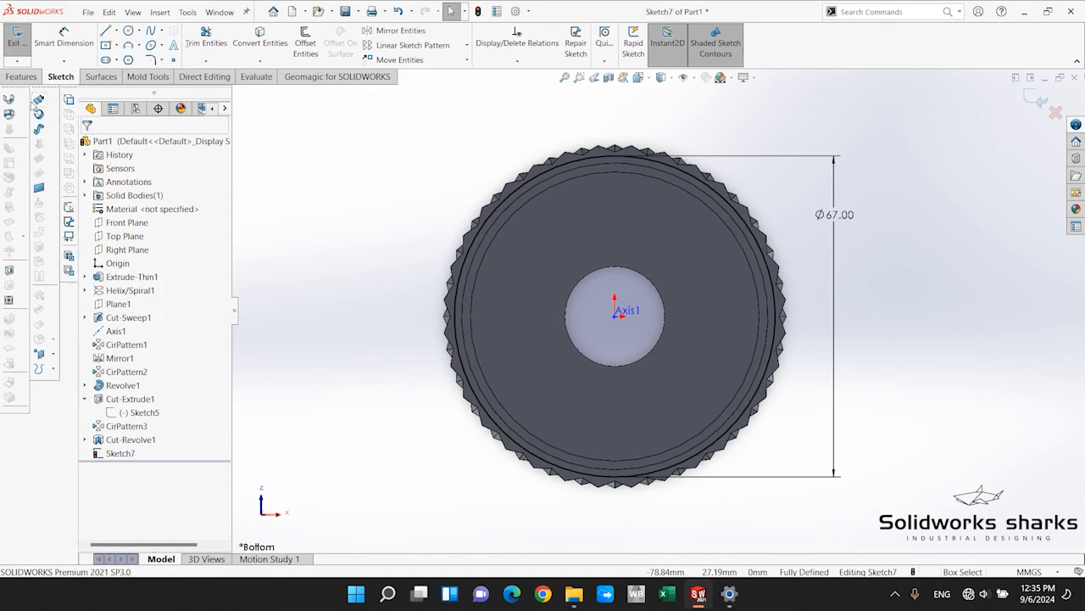
# Exit the circle sketch and set the blind extrusion depth for the bottle's base to 2 mm.
pyautogui.click(21, 78)
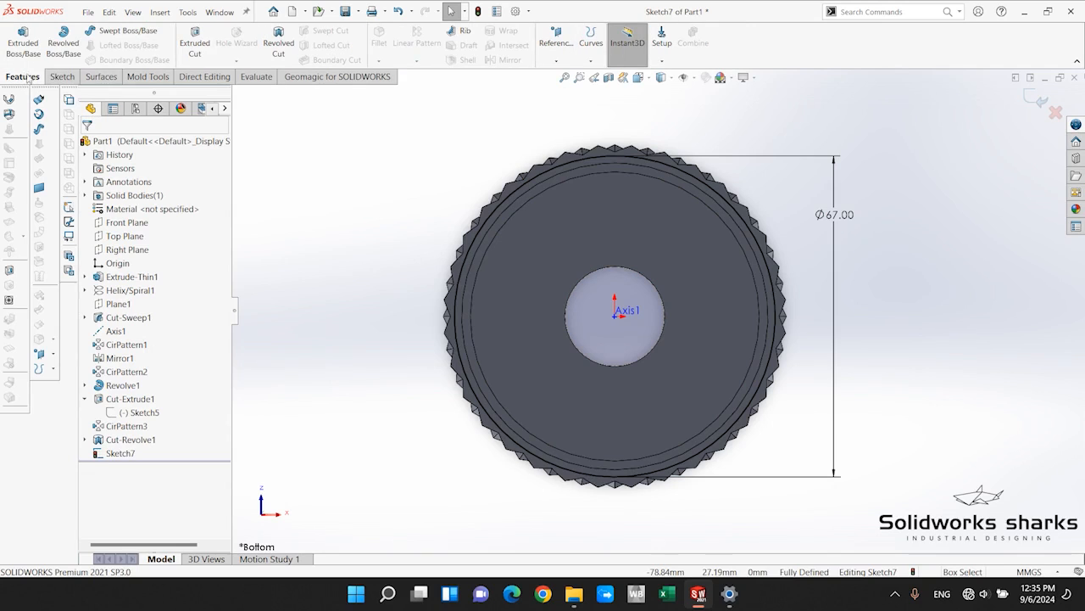
pyautogui.click(1035, 99)
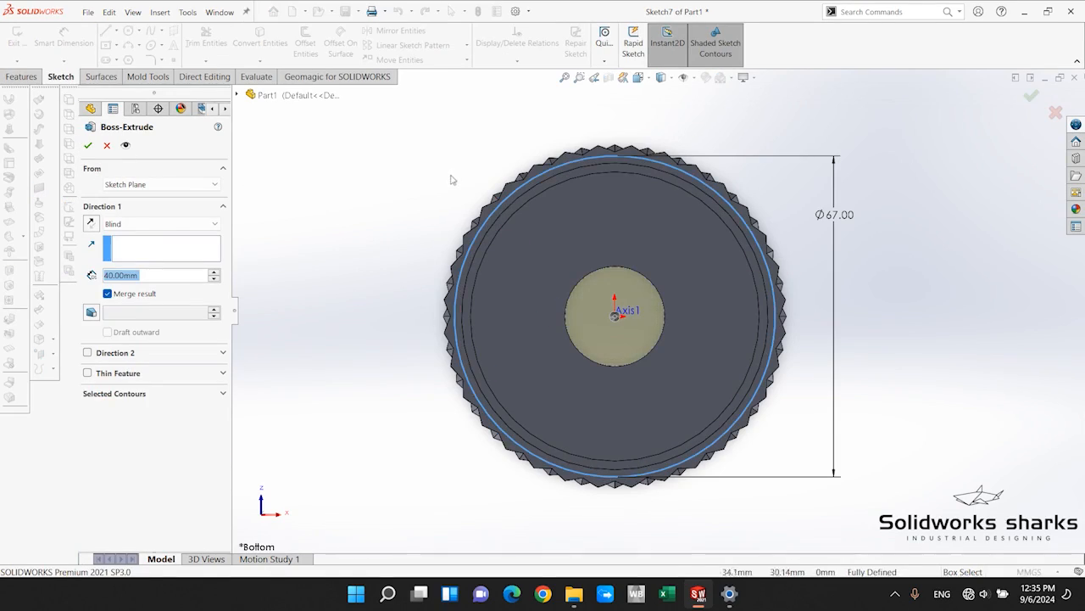
pyautogui.moveTo(455, 181); pyautogui.dragTo(585, 386, button='middle')
pyautogui.scroll(6, 623, 395)
pyautogui.scroll(-3, 636, 405)
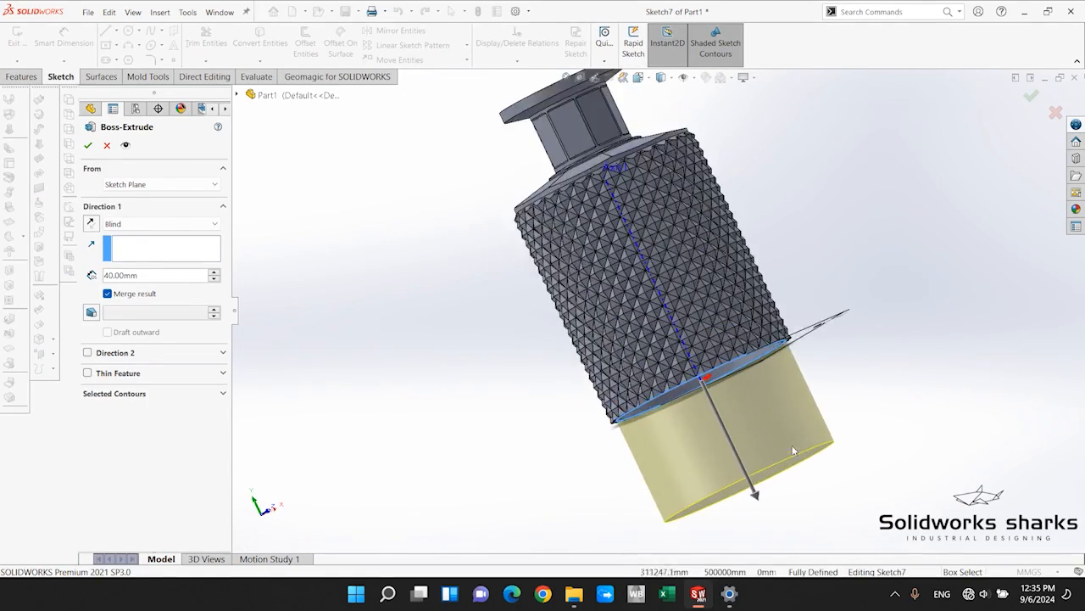
pyautogui.scroll(-2, 785, 439)
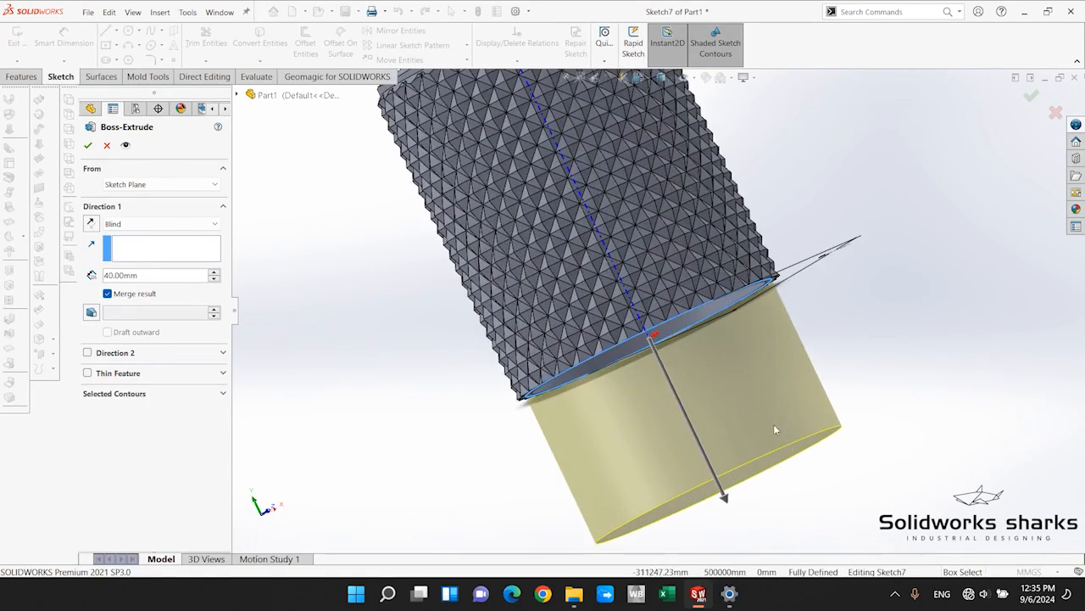
pyautogui.doubleClick(141, 273)
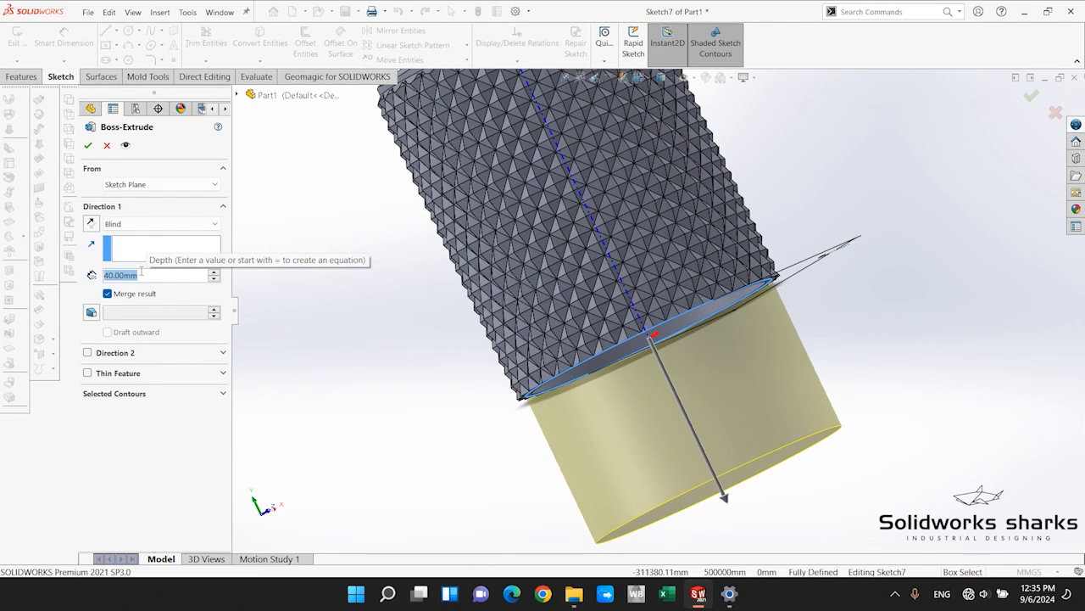
pyautogui.write('2')
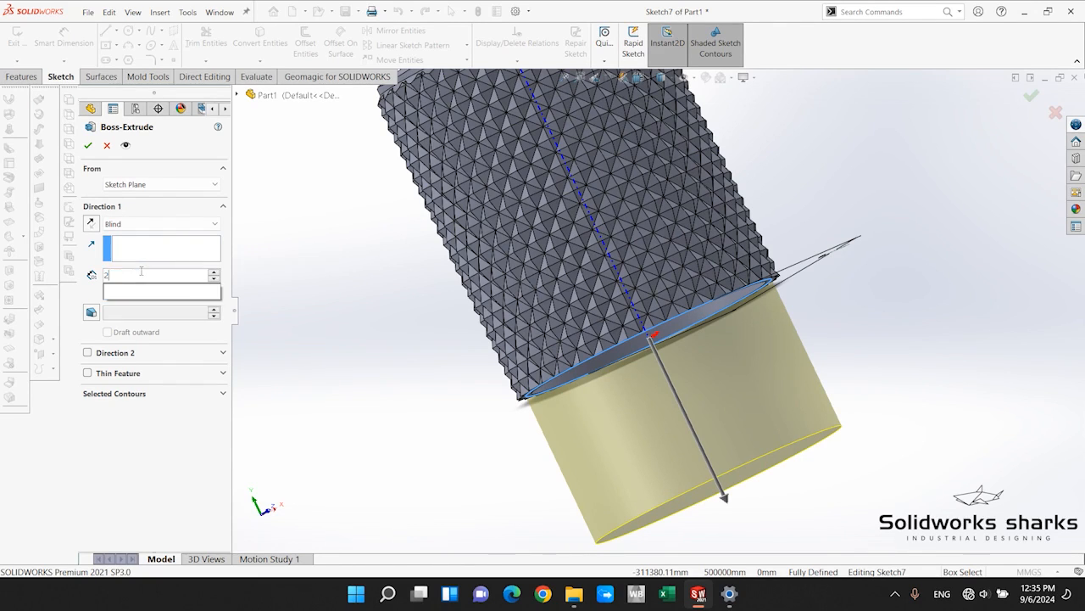
pyautogui.press('Return')
pyautogui.scroll(-3, 644, 385)
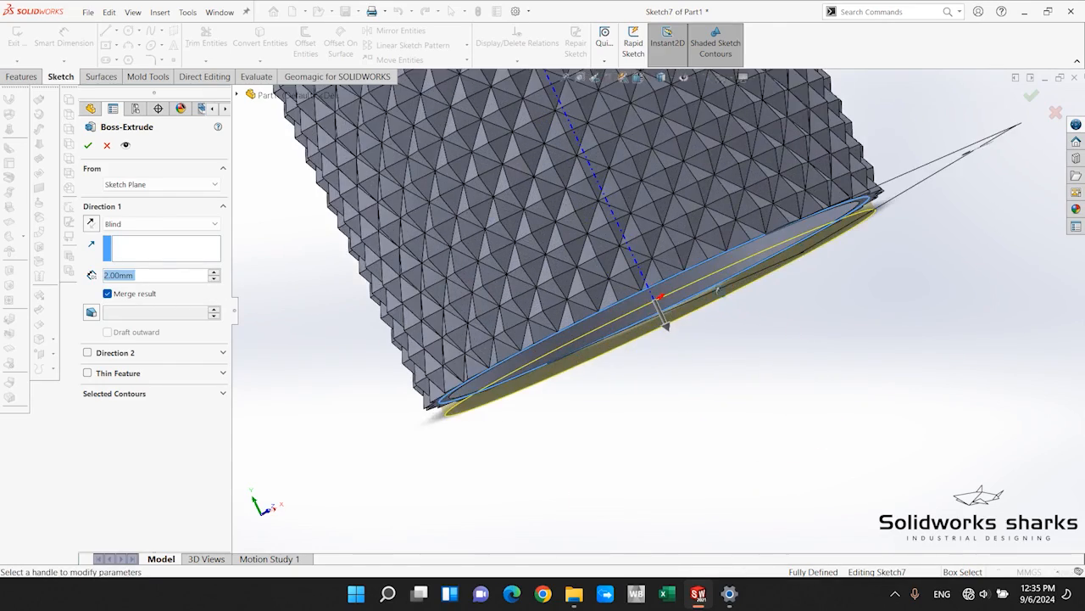
# Turn off Merge result for the base extrusion and complete it as a separate body.
pyautogui.moveTo(666, 324); pyautogui.dragTo(701, 337, button='middle')
pyautogui.scroll(-4, 789, 260)
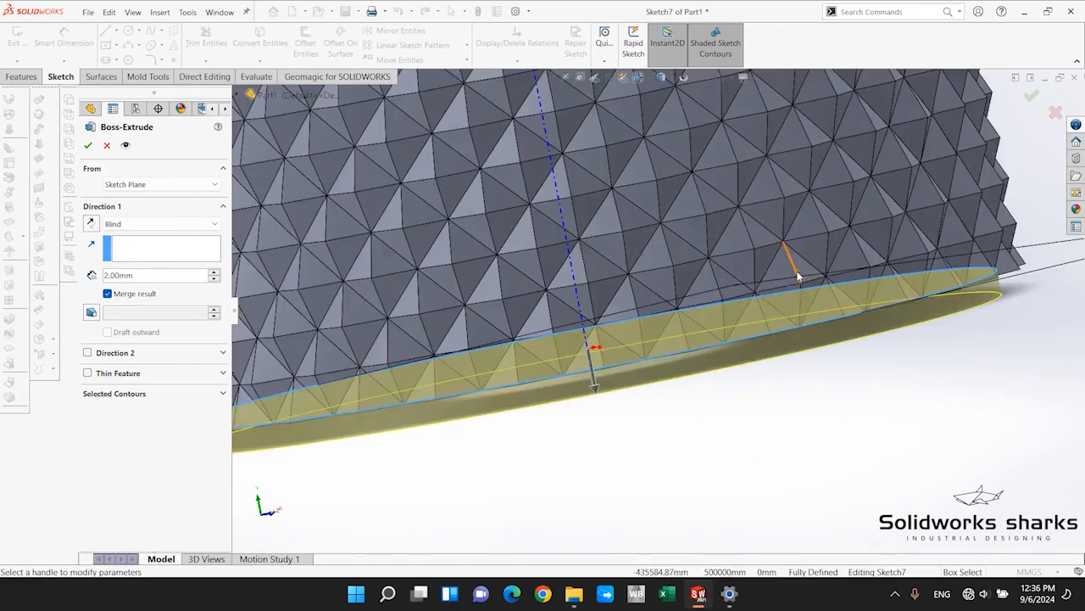
pyautogui.scroll(5, 698, 410)
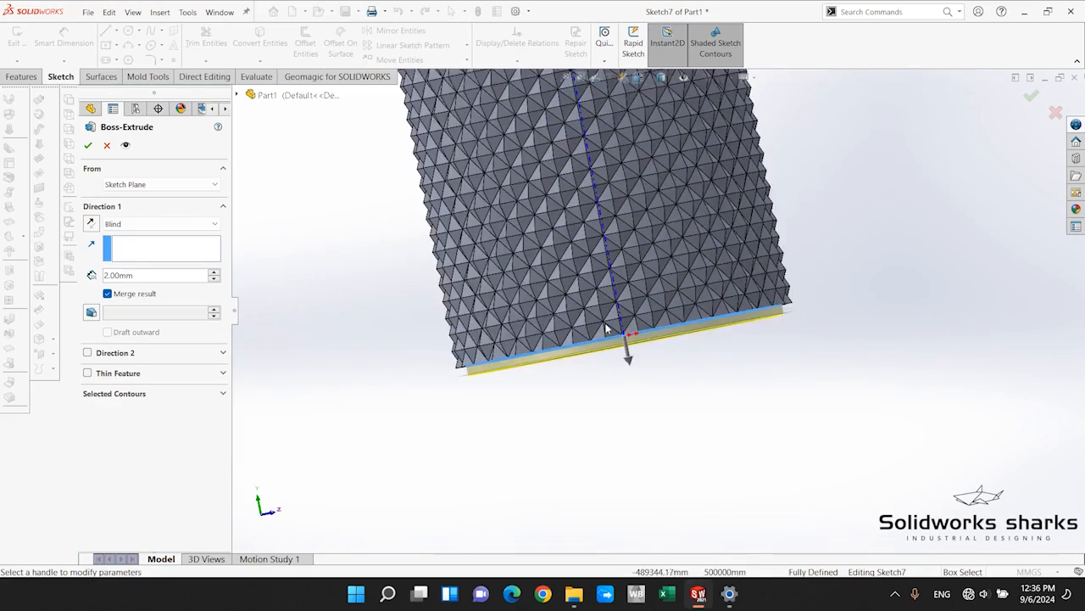
pyautogui.moveTo(605, 328); pyautogui.dragTo(614, 286, button='middle')
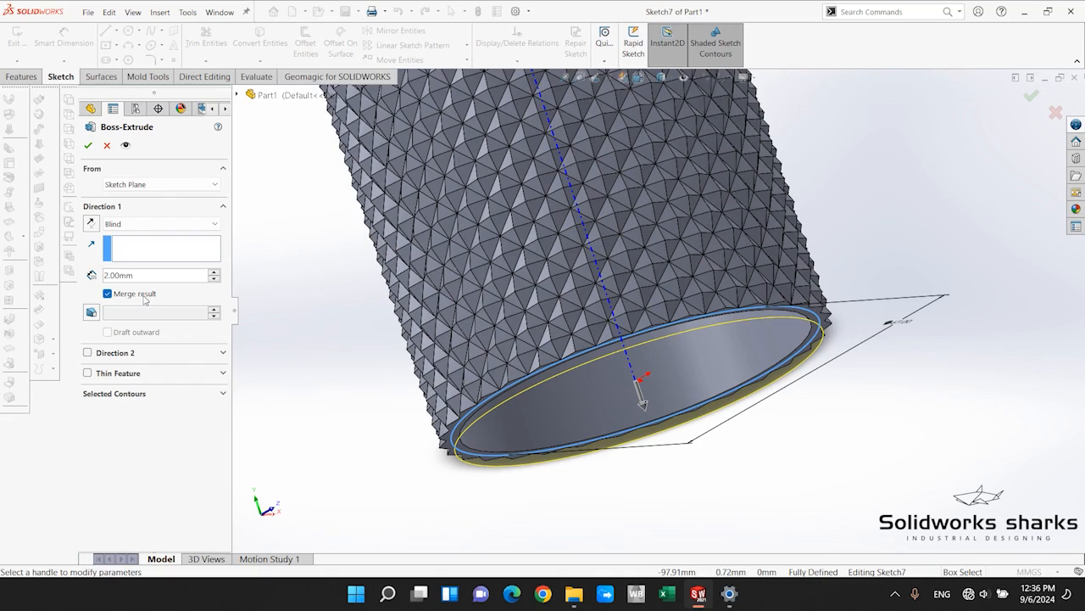
pyautogui.scroll(4, 441, 306)
pyautogui.scroll(-2, 543, 295)
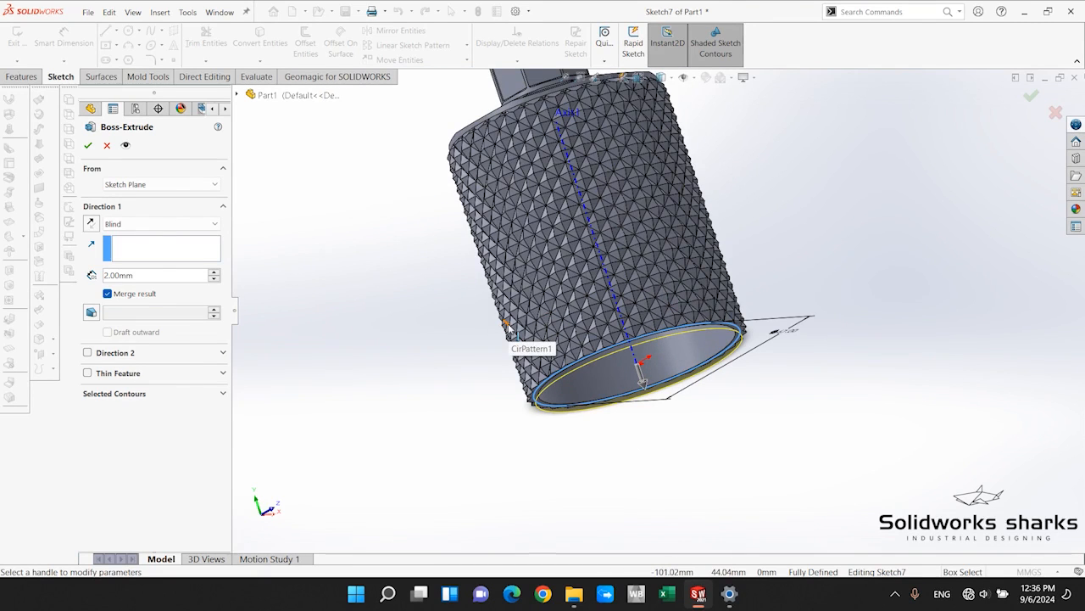
pyautogui.scroll(3, 799, 330)
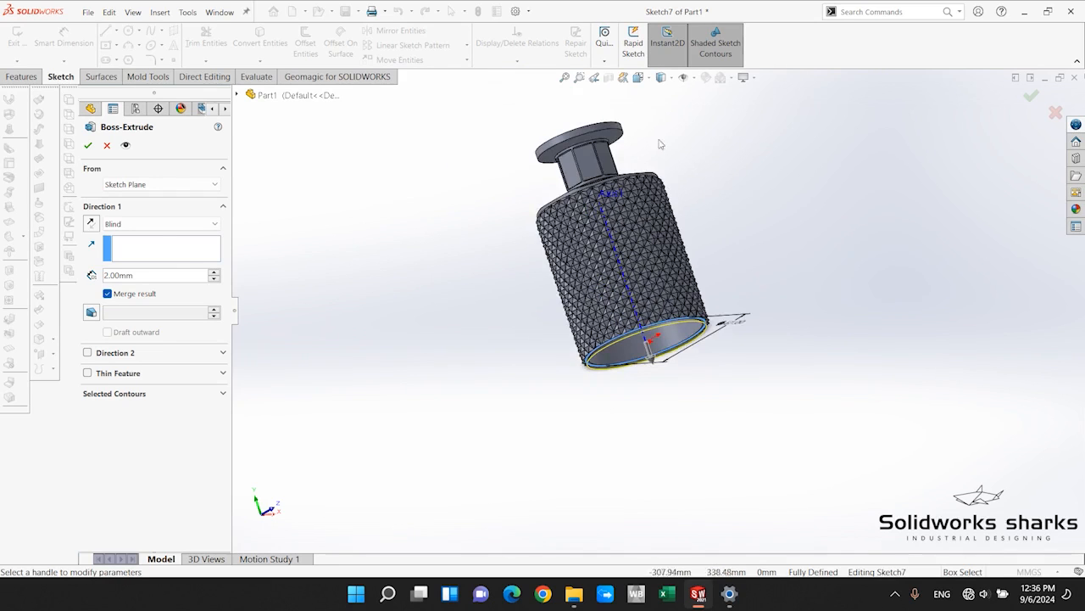
pyautogui.scroll(-4, 704, 356)
pyautogui.scroll(3, 694, 358)
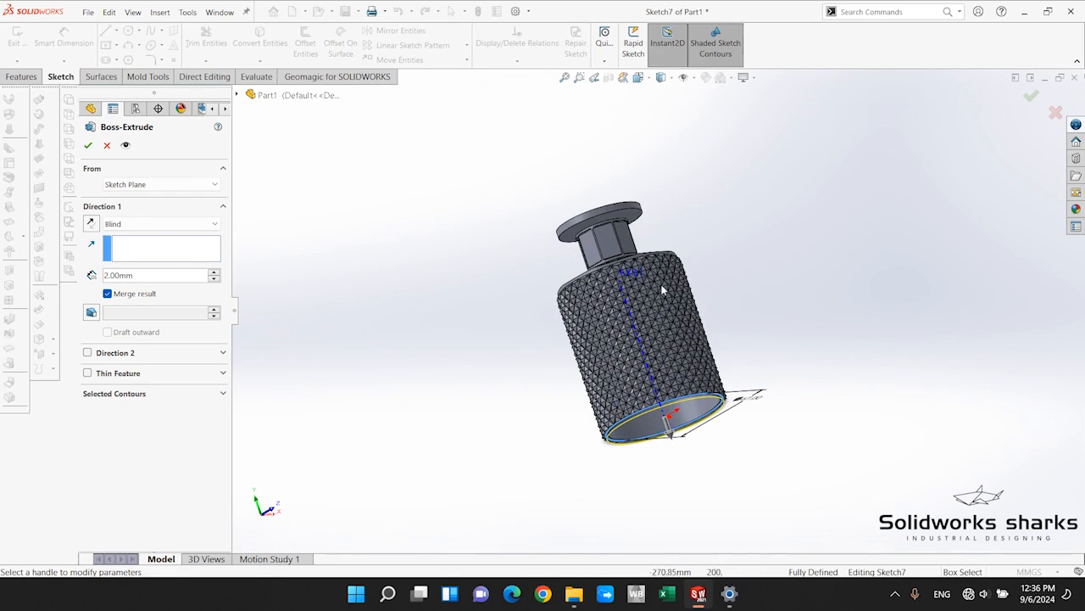
pyautogui.scroll(-4, 670, 407)
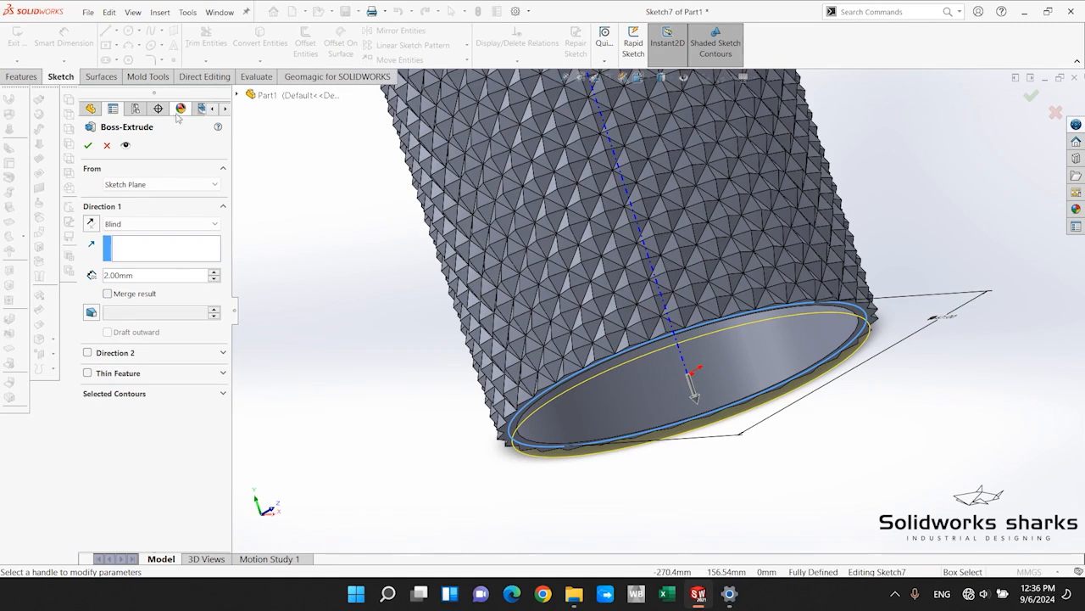
pyautogui.click(89, 145)
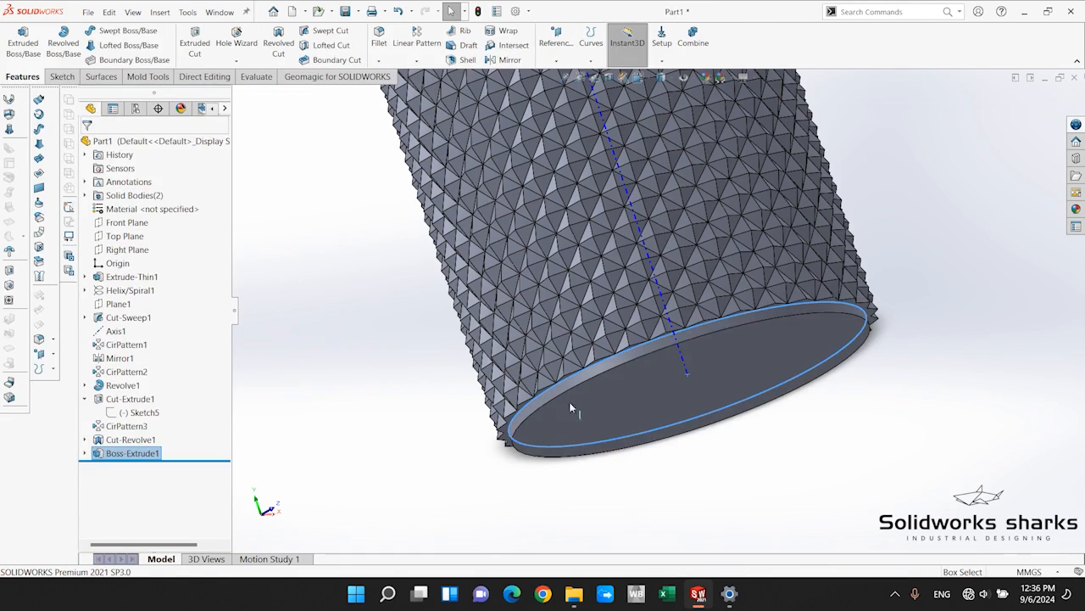
# Inspect the new base disc's bottom face and side, close up and on the whole bottle.
pyautogui.click(667, 407)
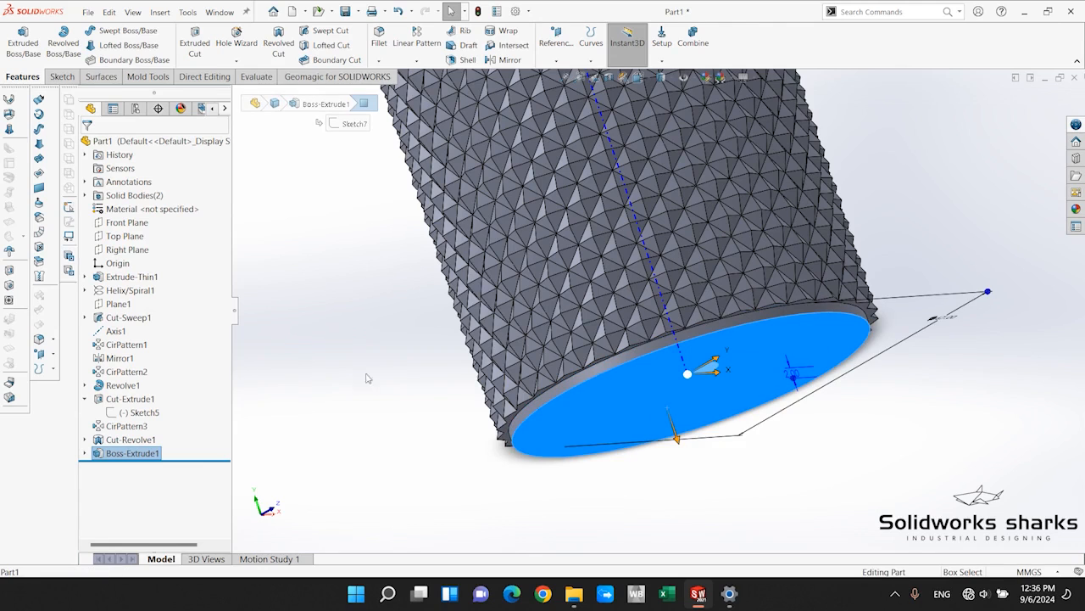
pyautogui.click(552, 397)
pyautogui.click(337, 351)
pyautogui.scroll(1, 692, 350)
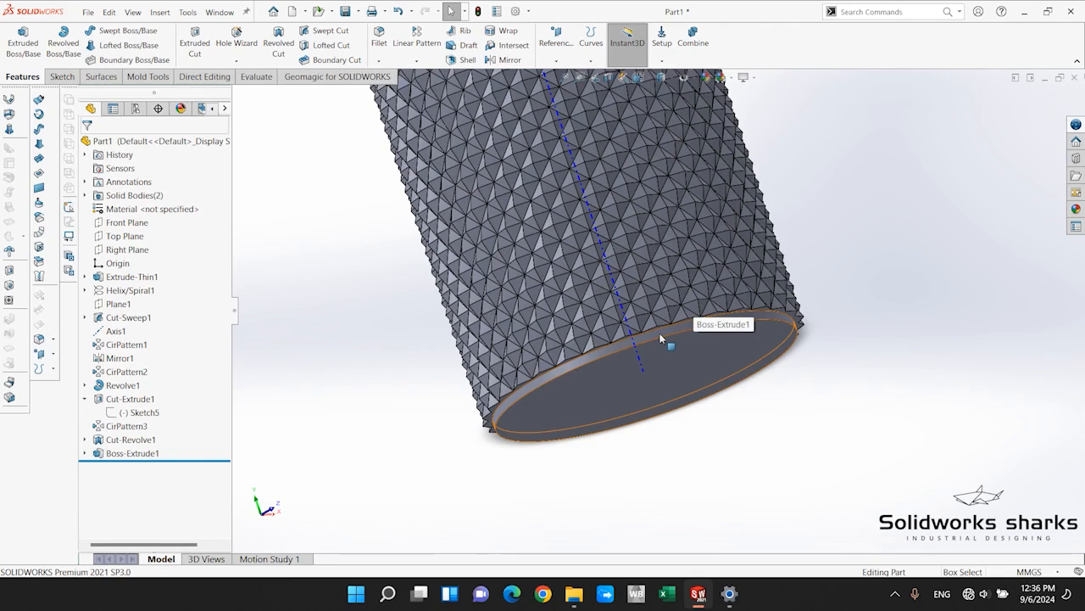
pyautogui.scroll(5, 668, 289)
pyautogui.moveTo(707, 140); pyautogui.dragTo(497, 261)
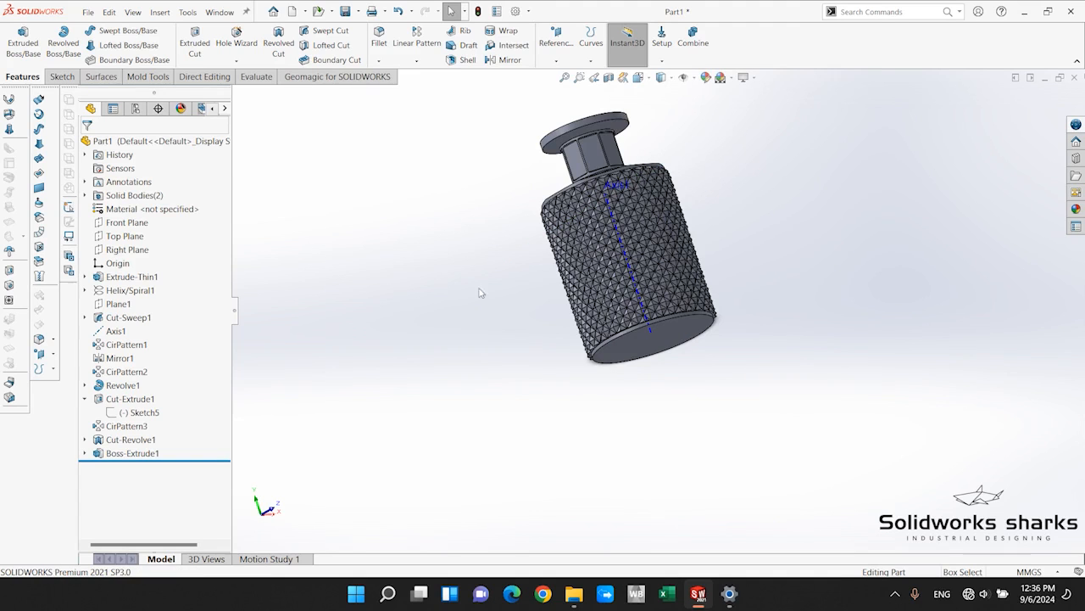
pyautogui.scroll(-3, 565, 364)
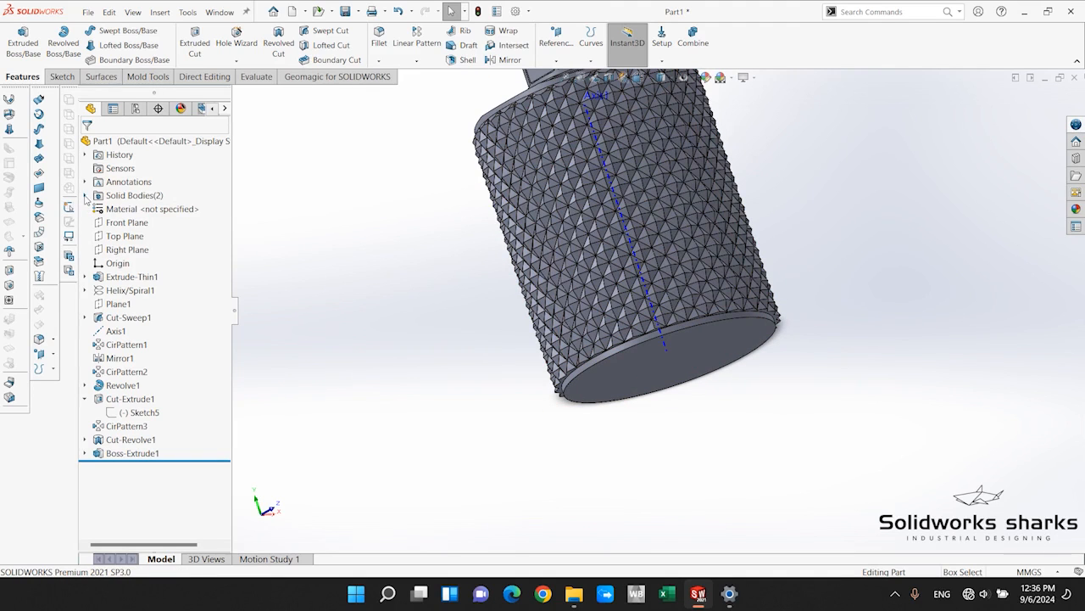
# Review the part's solid bodies by highlighting the textured bottle body and the base disc separately.
pyautogui.click(84, 196)
pyautogui.click(142, 209)
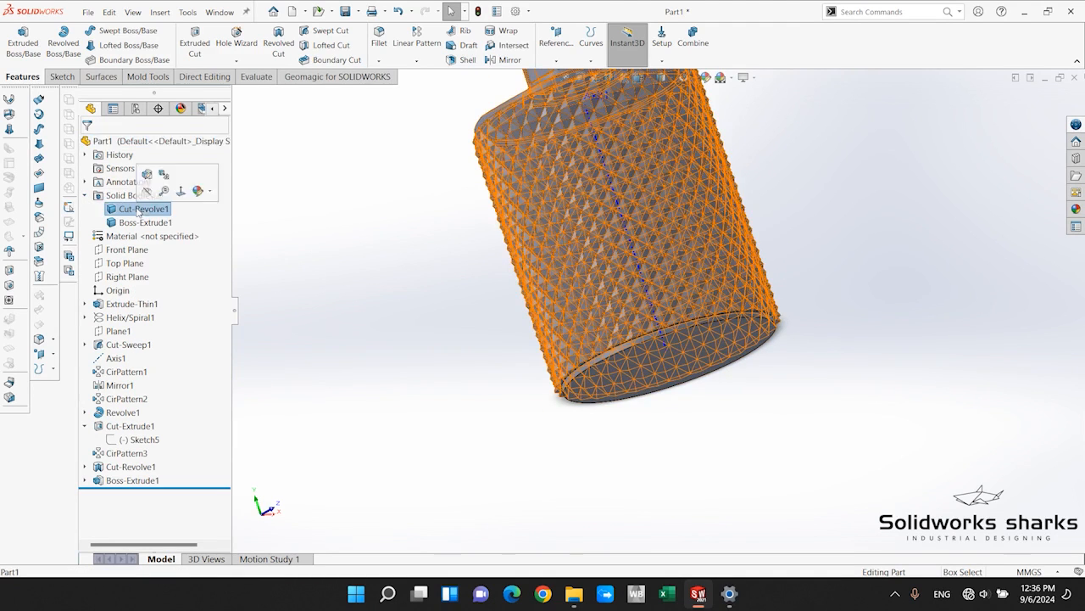
pyautogui.scroll(5, 625, 251)
pyautogui.scroll(-2, 626, 251)
pyautogui.scroll(-3, 806, 431)
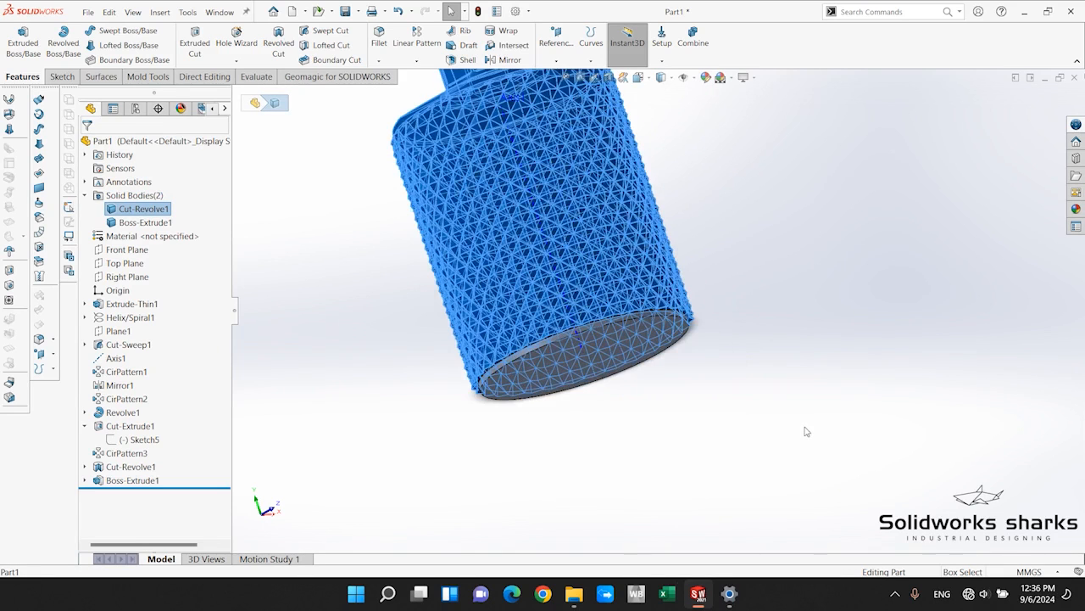
pyautogui.click(593, 351)
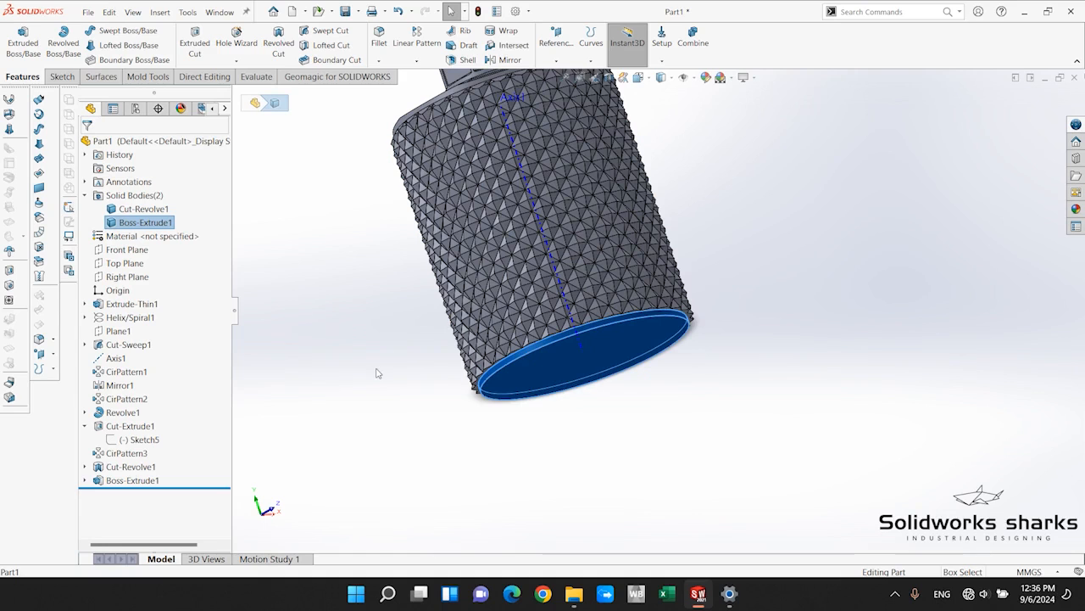
pyautogui.click(84, 195)
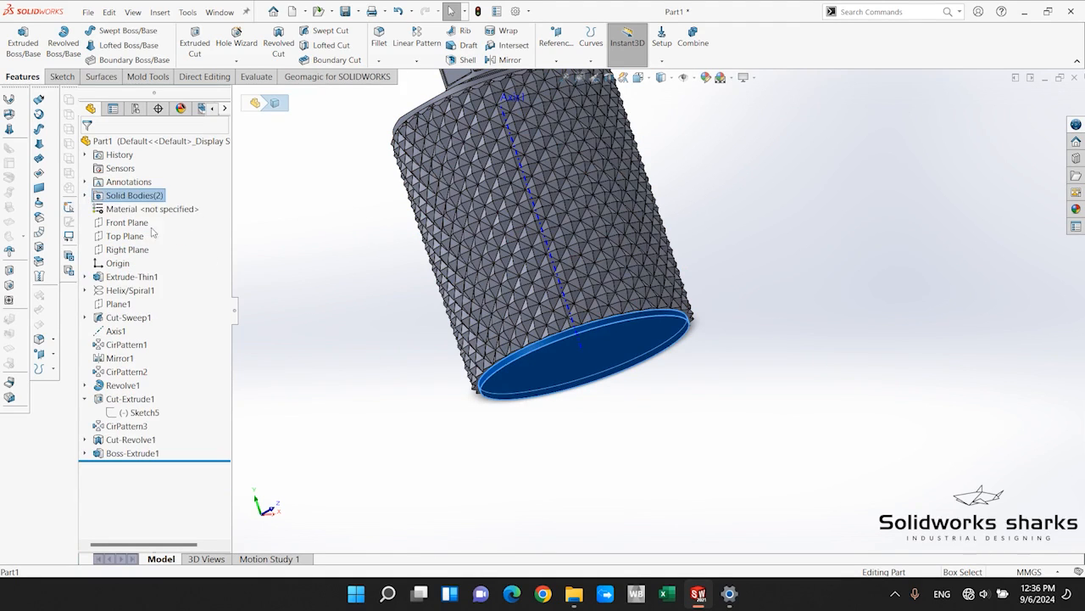
pyautogui.click(309, 308)
# Edit the base extrusion to turn on Merge result, and check the part's solid bodies.
pyautogui.click(132, 452)
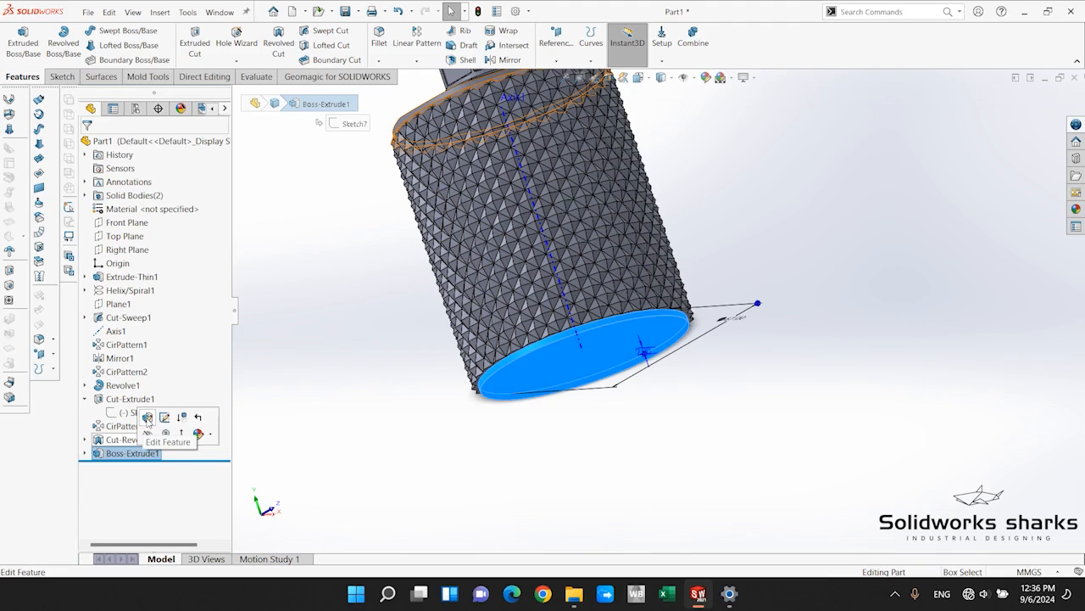
pyautogui.click(147, 417)
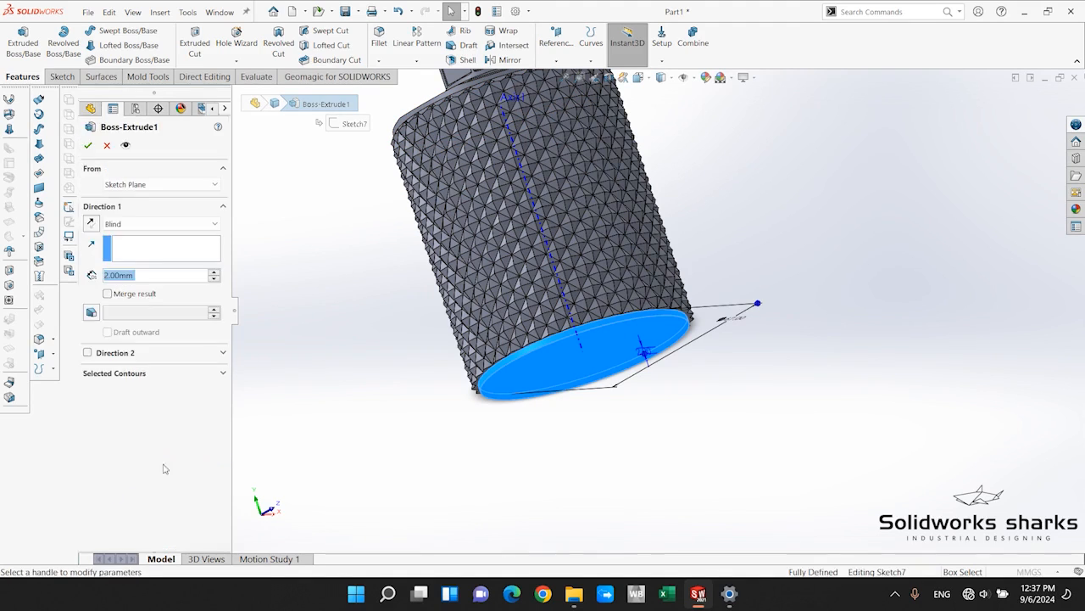
pyautogui.click(107, 294)
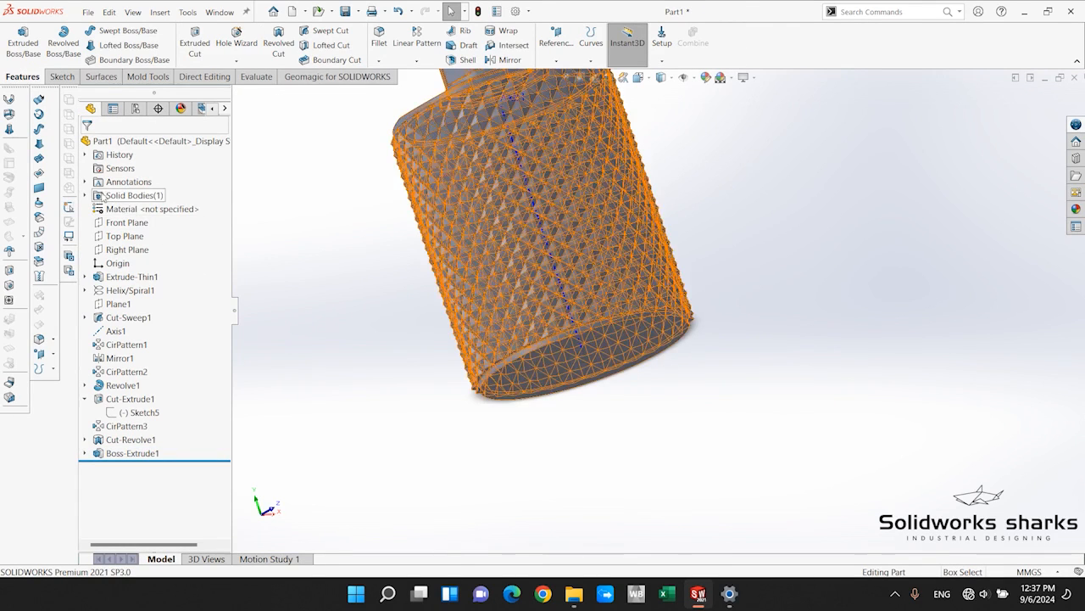
pyautogui.click(84, 195)
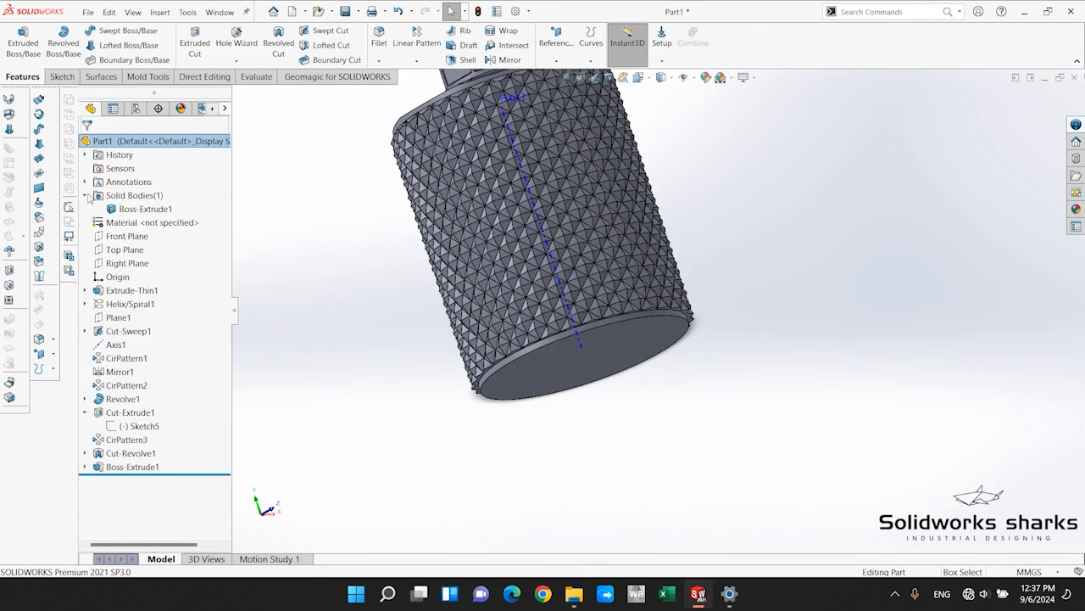
pyautogui.click(134, 196)
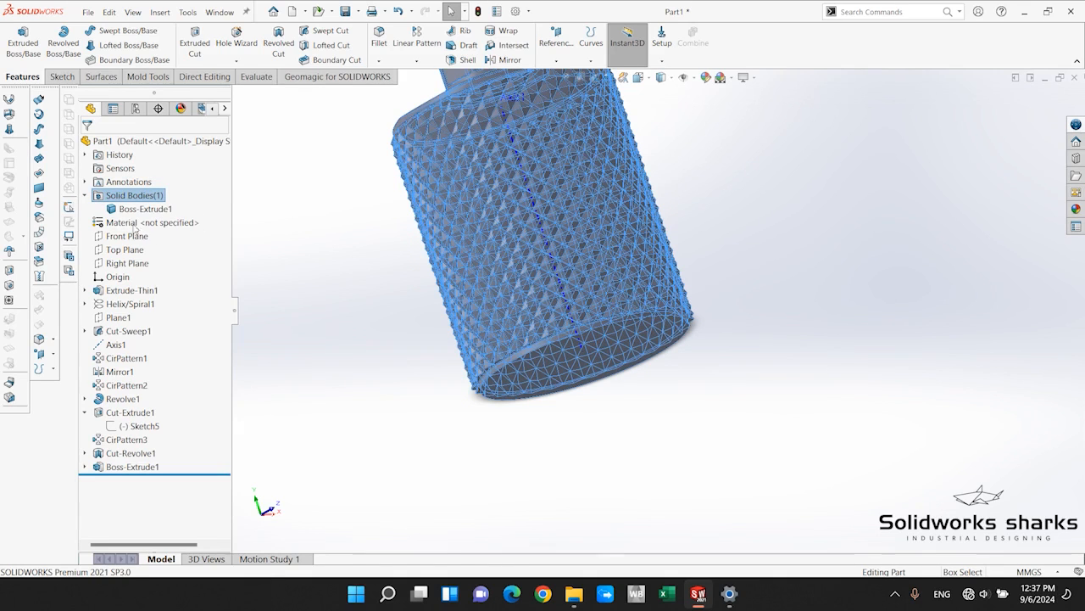
# Highlight the merged solid body and inspect the bottle from the closed base, the top and the textured side.
pyautogui.click(123, 210)
pyautogui.scroll(5, 655, 272)
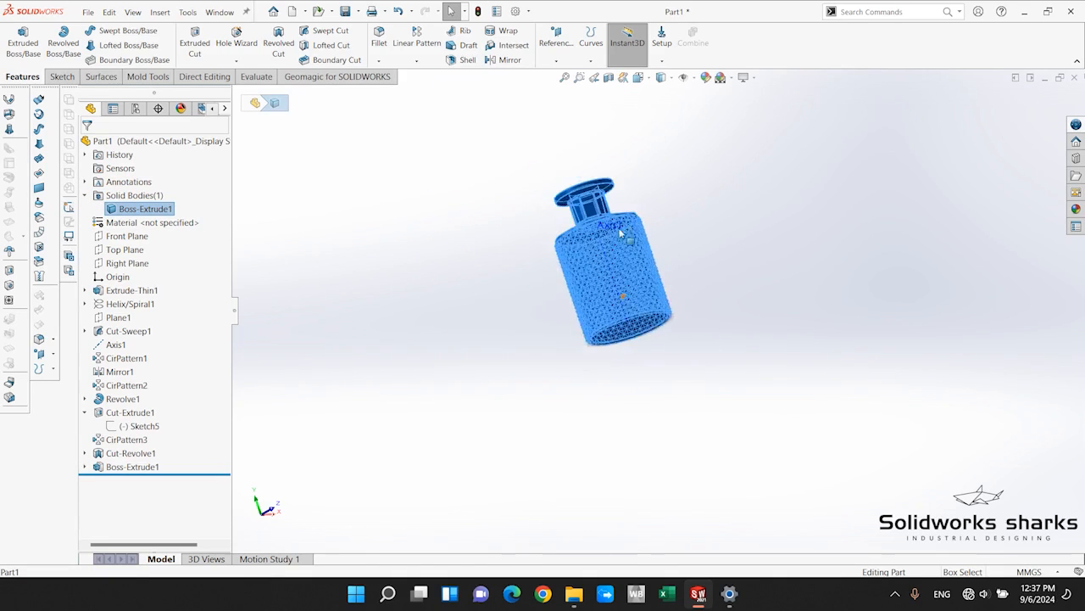
pyautogui.scroll(-3, 624, 232)
pyautogui.click(469, 415)
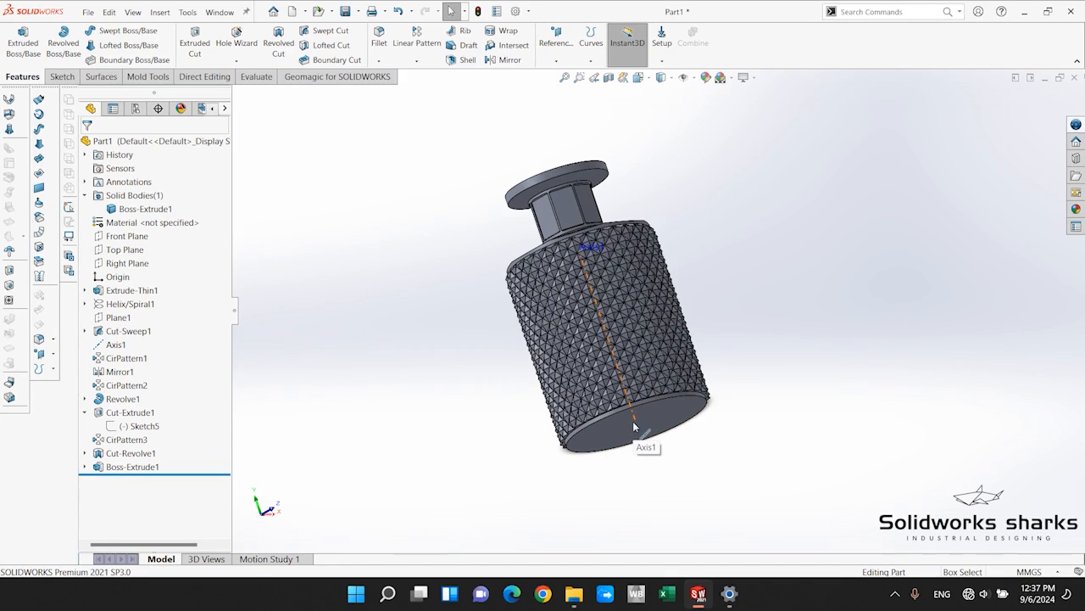
pyautogui.scroll(3, 738, 407)
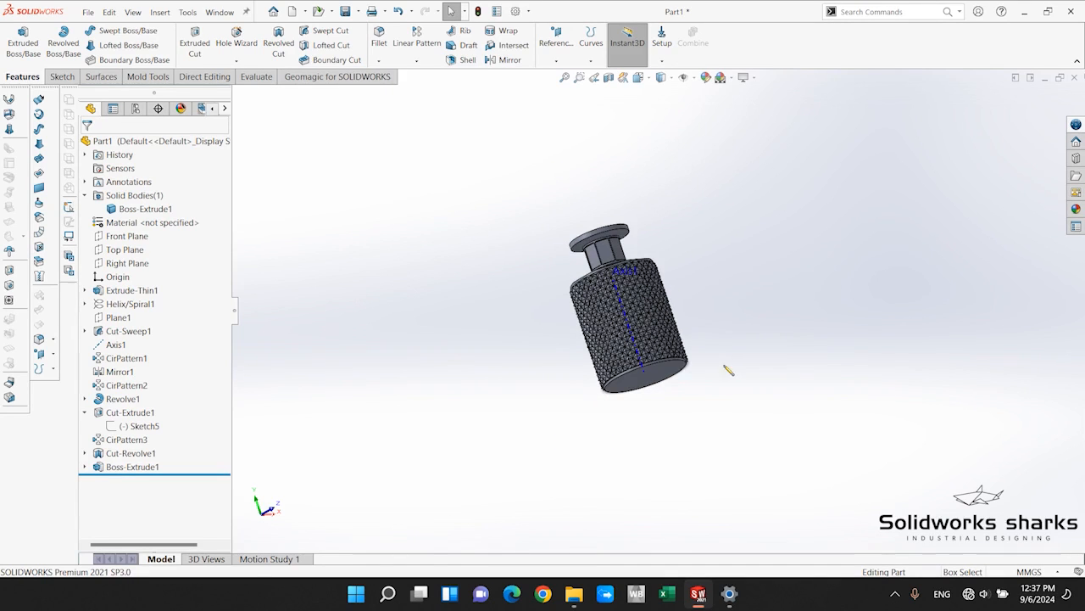
pyautogui.scroll(-5, 703, 335)
pyautogui.moveTo(699, 337); pyautogui.dragTo(663, 455, button='middle')
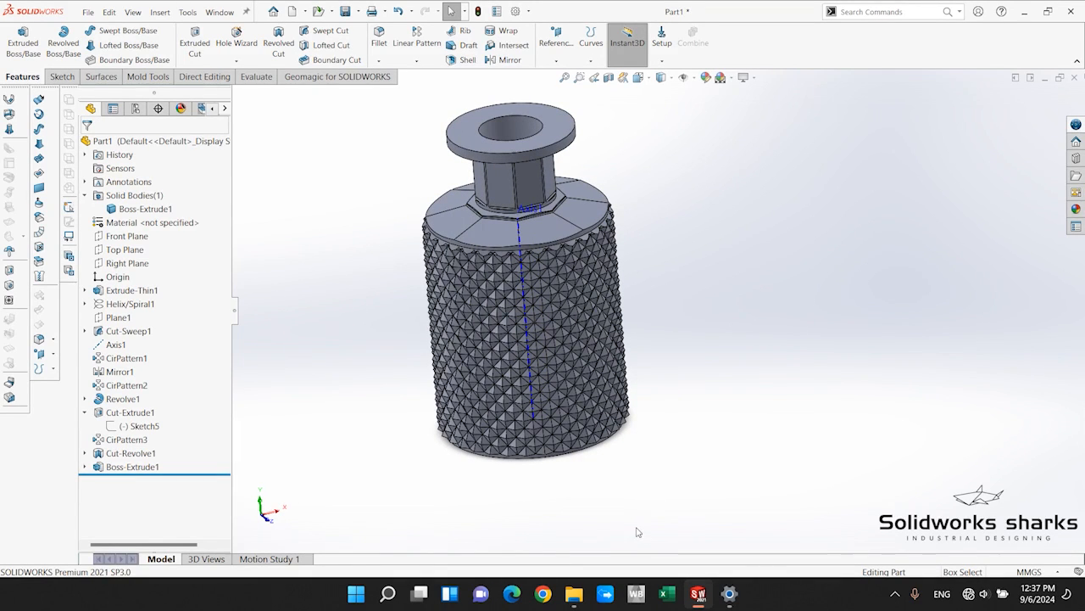
pyautogui.scroll(-5, 515, 412)
pyautogui.scroll(3, 518, 460)
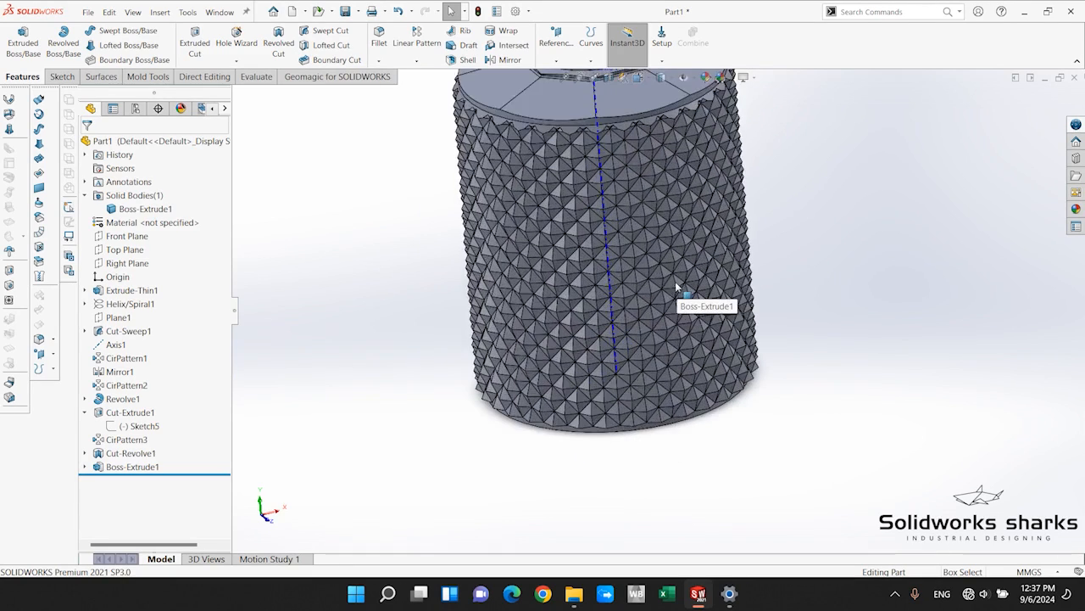
# Start a new sketch on the Front Plane, facing the bottle's lower edge where the base meets the texture.
pyautogui.click(123, 238)
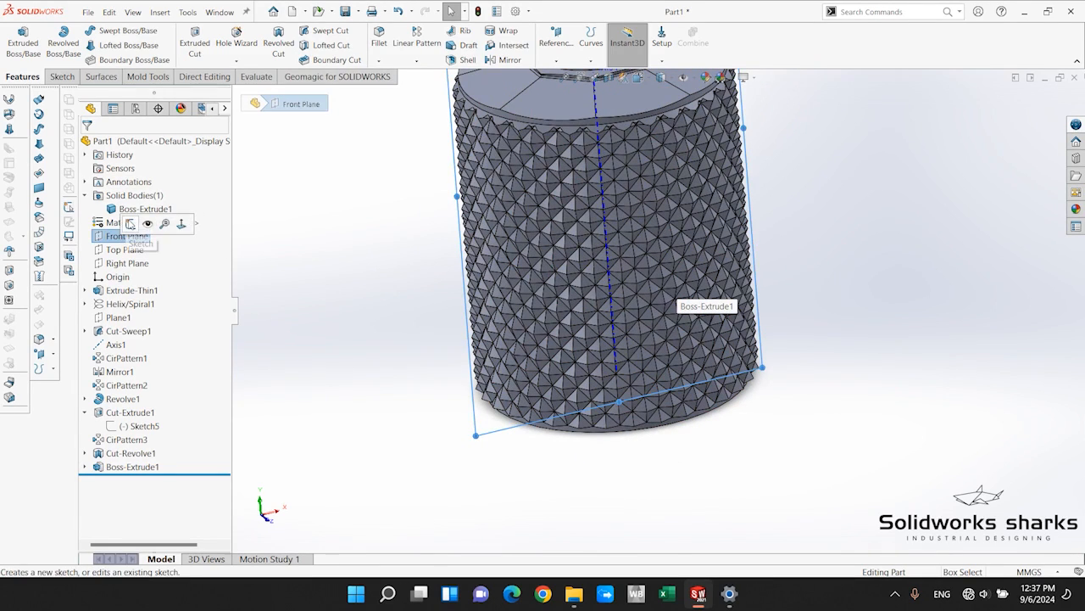
pyautogui.click(130, 223)
pyautogui.scroll(-4, 601, 382)
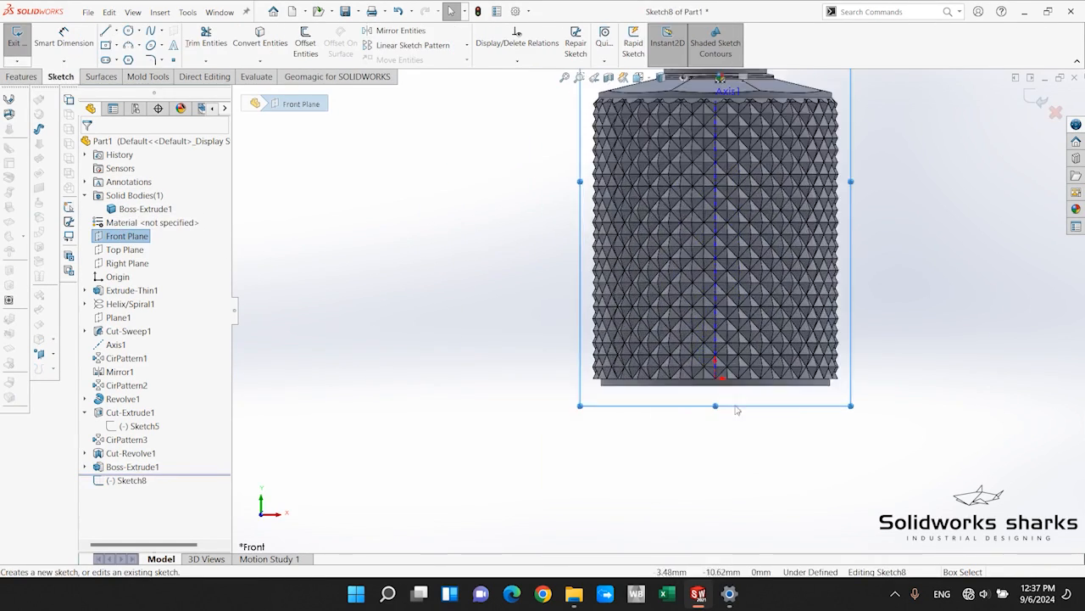
pyautogui.scroll(-3, 616, 462)
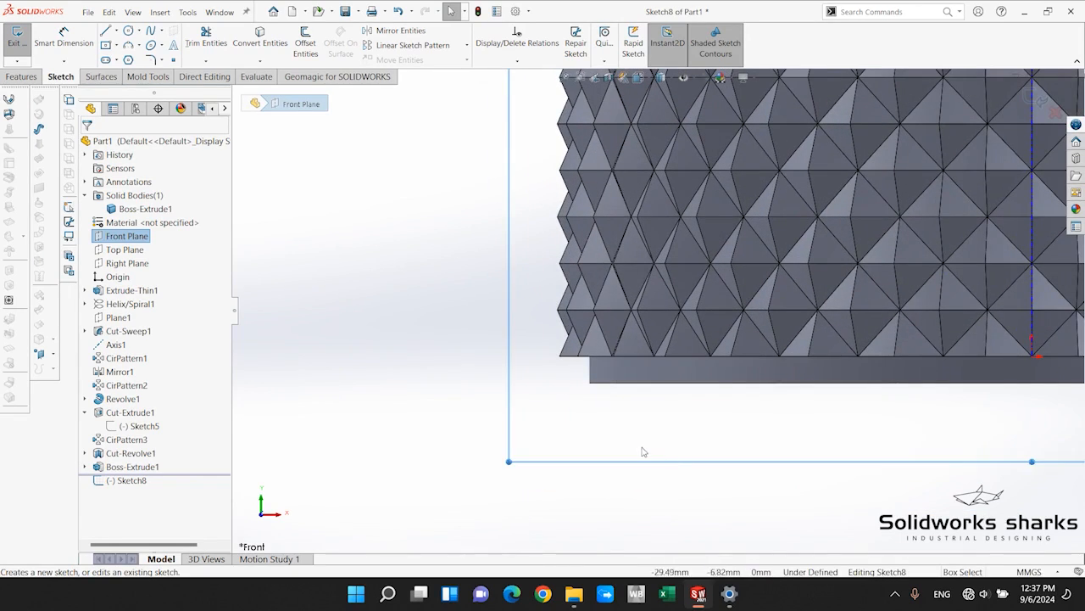
pyautogui.click(643, 452)
pyautogui.scroll(10, 599, 276)
pyautogui.scroll(-5, 692, 227)
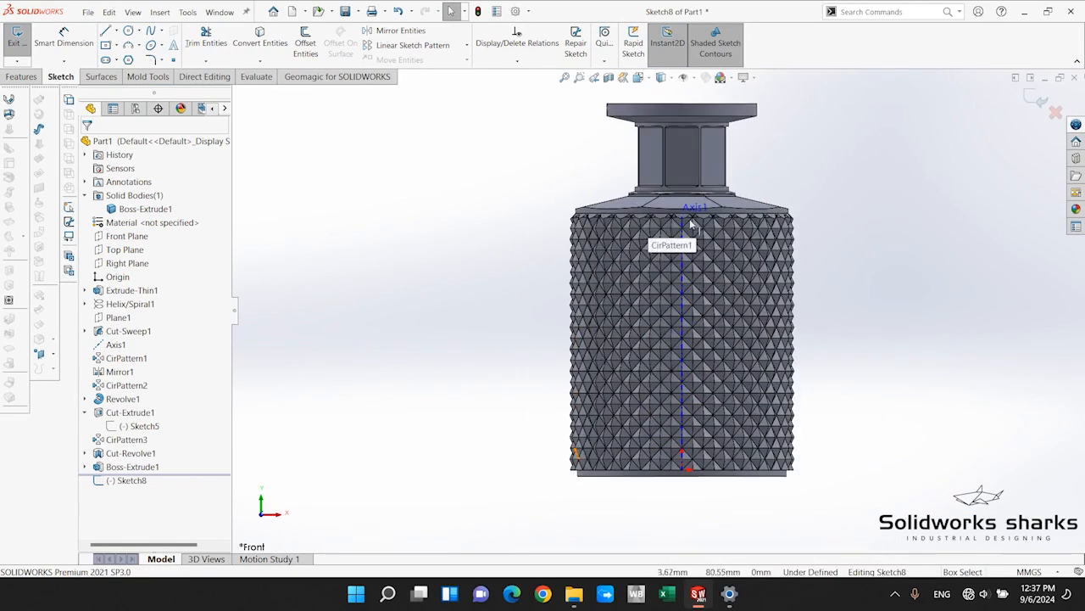
pyautogui.scroll(1, 576, 388)
pyautogui.scroll(-4, 568, 378)
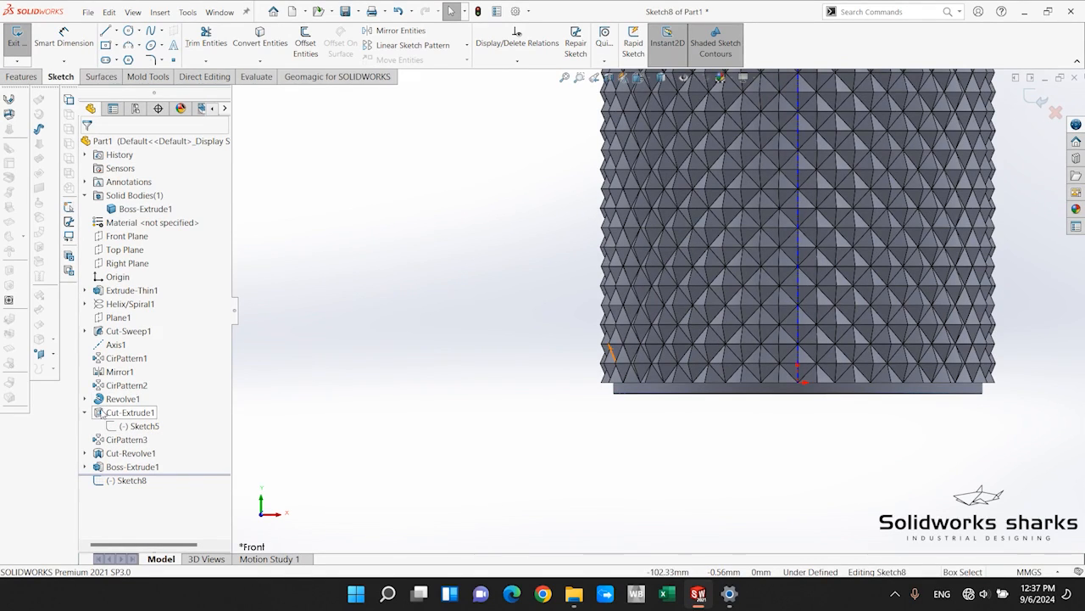
pyautogui.scroll(-4, 632, 377)
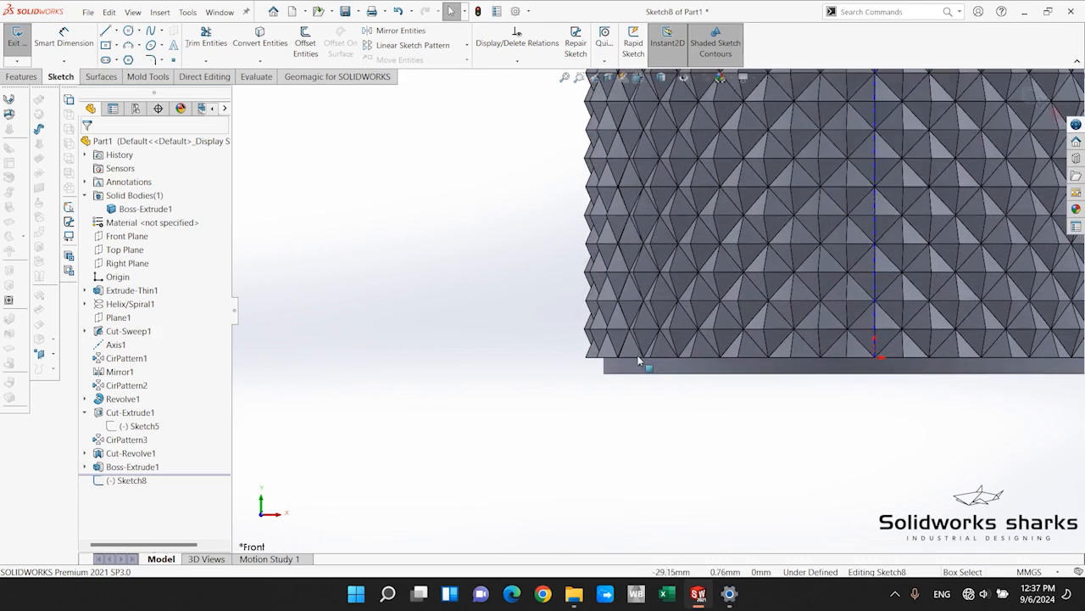
# Sketch a closed four-sided profile with a sloped upper side and an inner vertical side about 4.3 mm long, outside the bottle's lower edge.
pyautogui.click(106, 31)
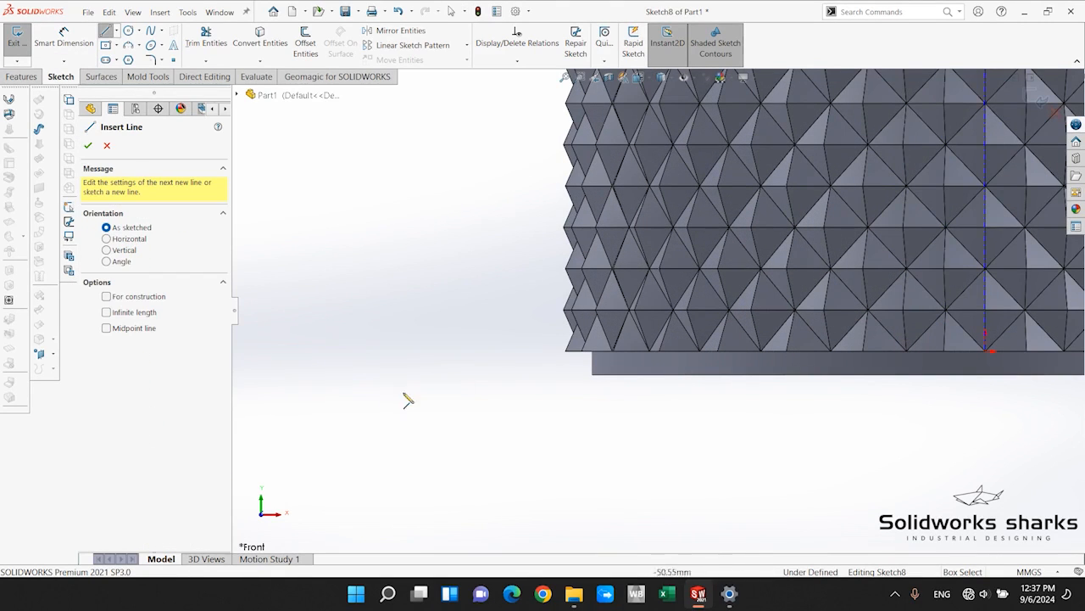
pyautogui.click(486, 435)
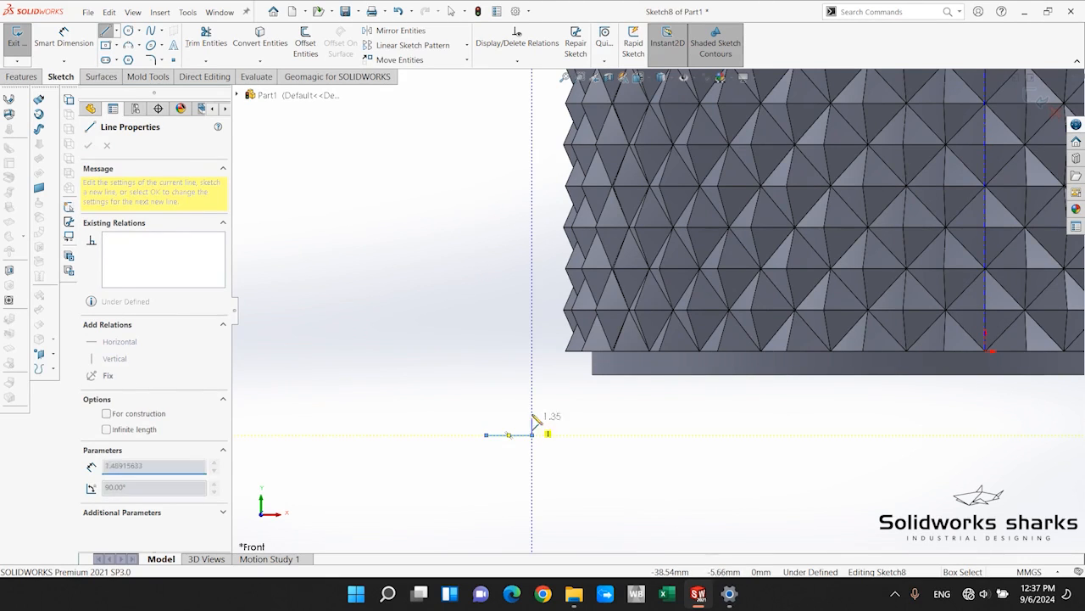
pyautogui.click(532, 434)
pyautogui.click(532, 384)
pyautogui.click(487, 331)
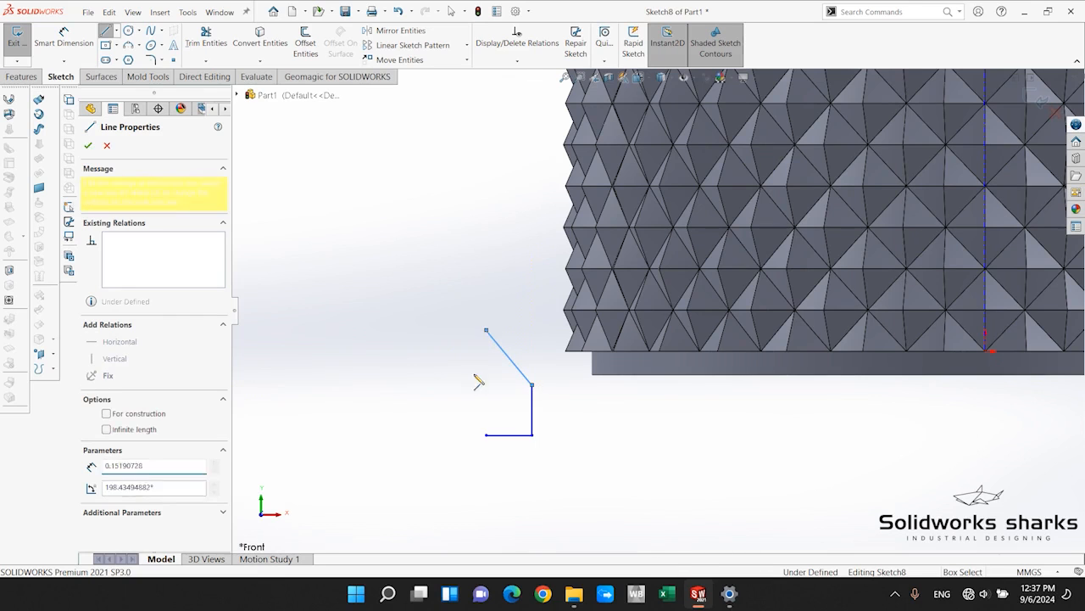
pyautogui.click(485, 435)
pyautogui.press('Escape')
pyautogui.scroll(3, 828, 482)
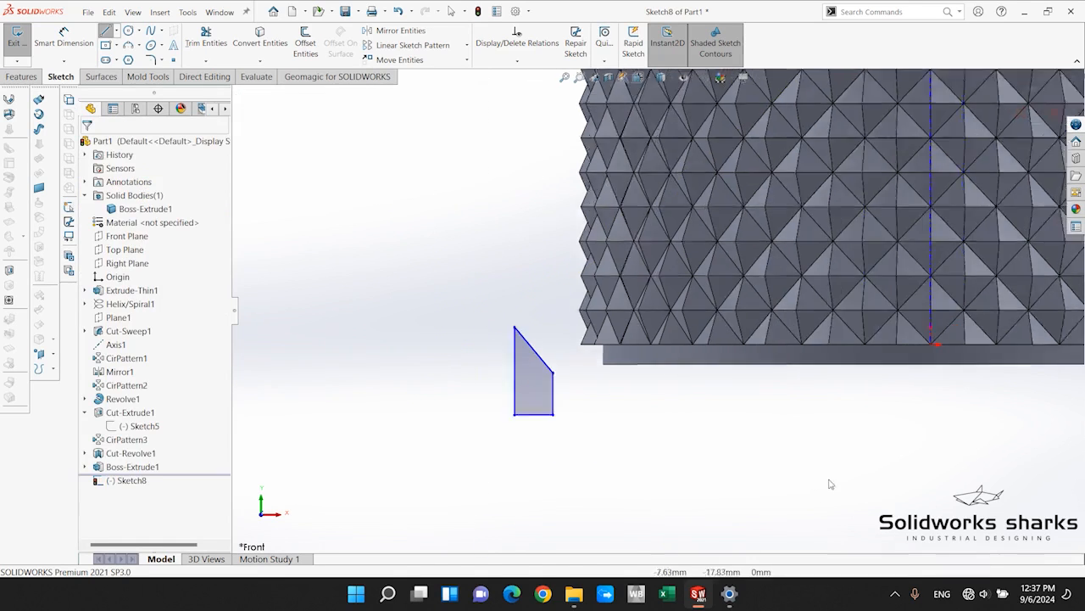
# Dimension the profile's inner vertical side at 34 mm from the bottle's central axis.
pyautogui.click(76, 42)
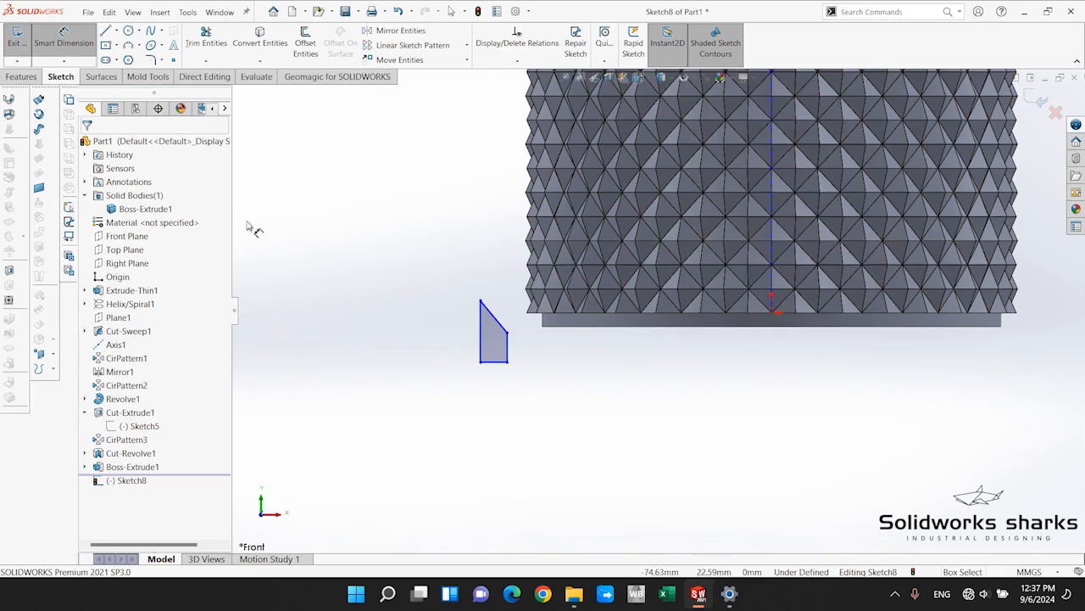
pyautogui.click(507, 344)
pyautogui.moveTo(763, 247); pyautogui.dragTo(770, 237)
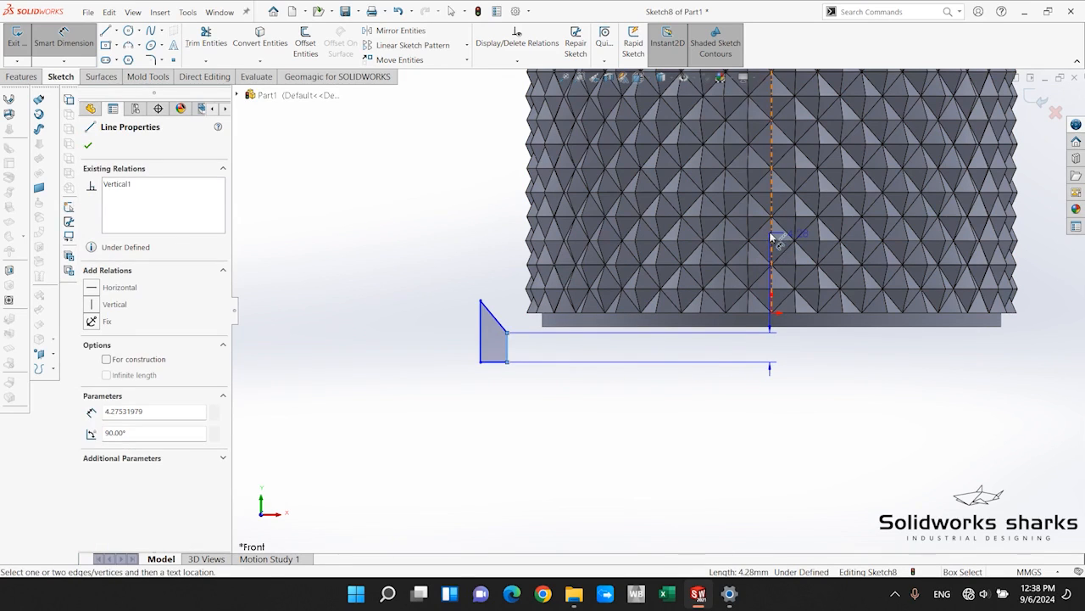
pyautogui.click(667, 430)
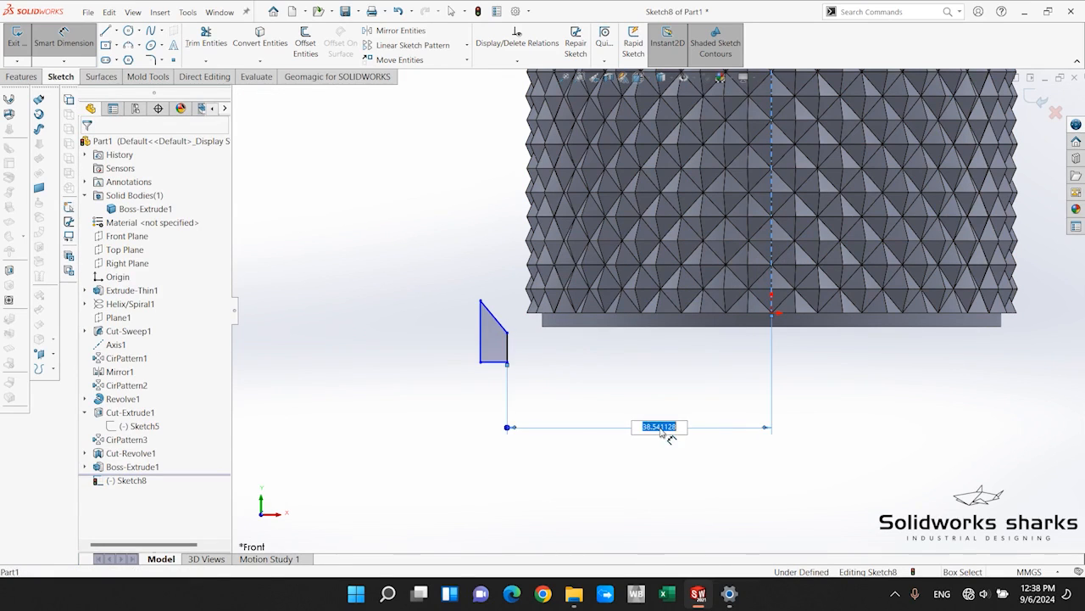
pyautogui.write('34')
pyautogui.press('Return')
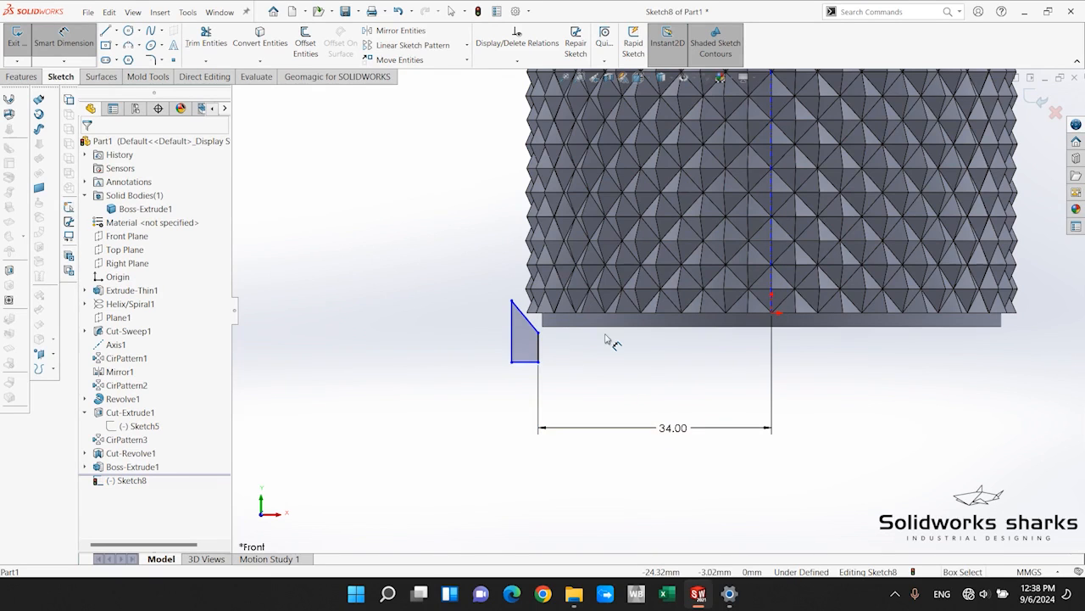
# Set the length of the profile's inner vertical side to 4.5 mm.
pyautogui.scroll(-2, 605, 340)
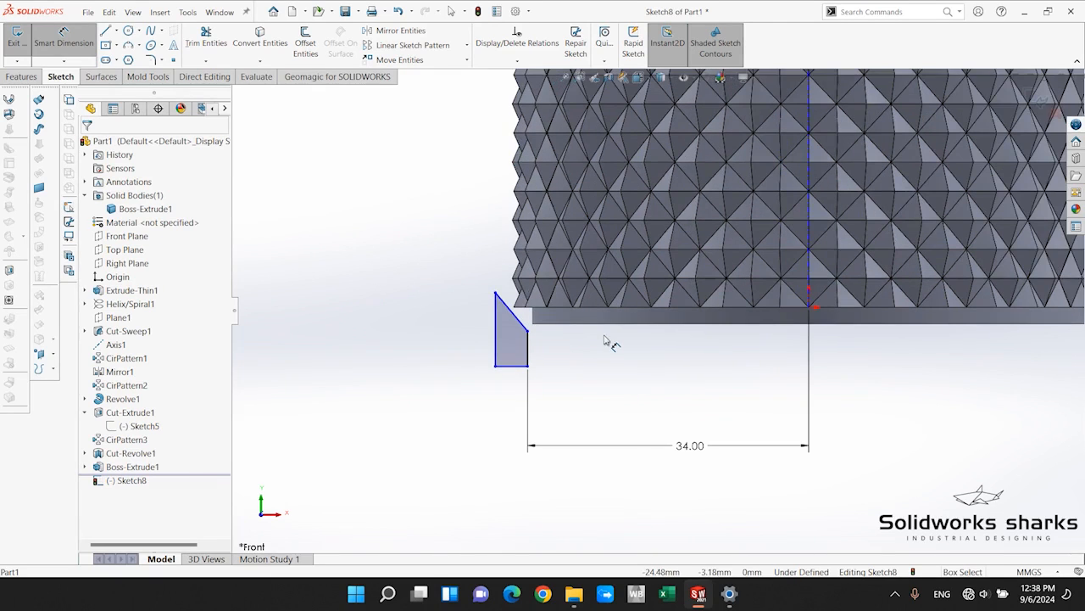
pyautogui.click(528, 349)
pyautogui.click(593, 354)
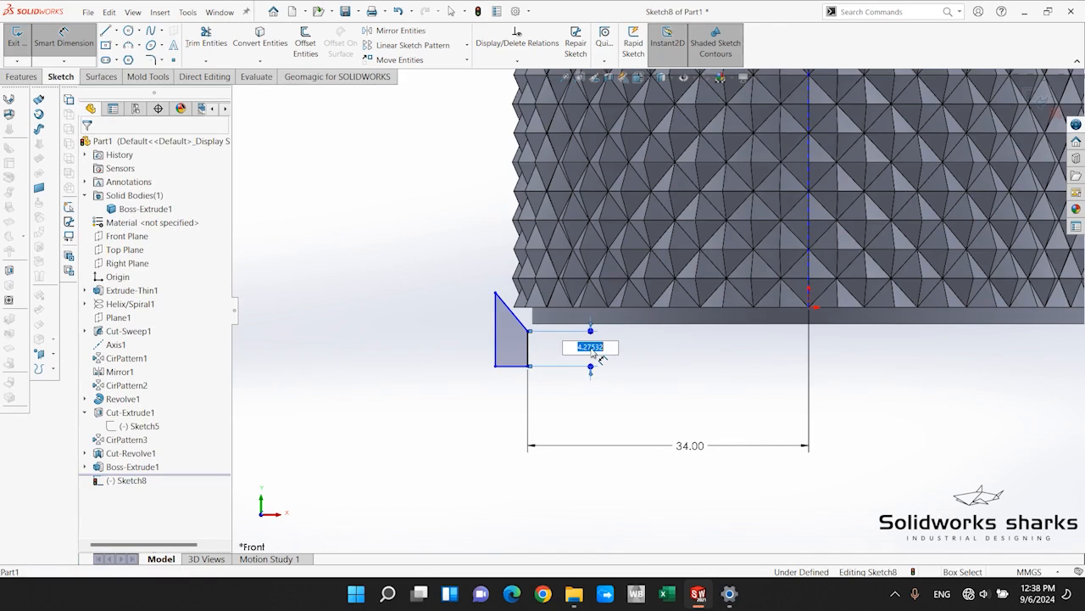
pyautogui.write('4.5')
pyautogui.press('Return')
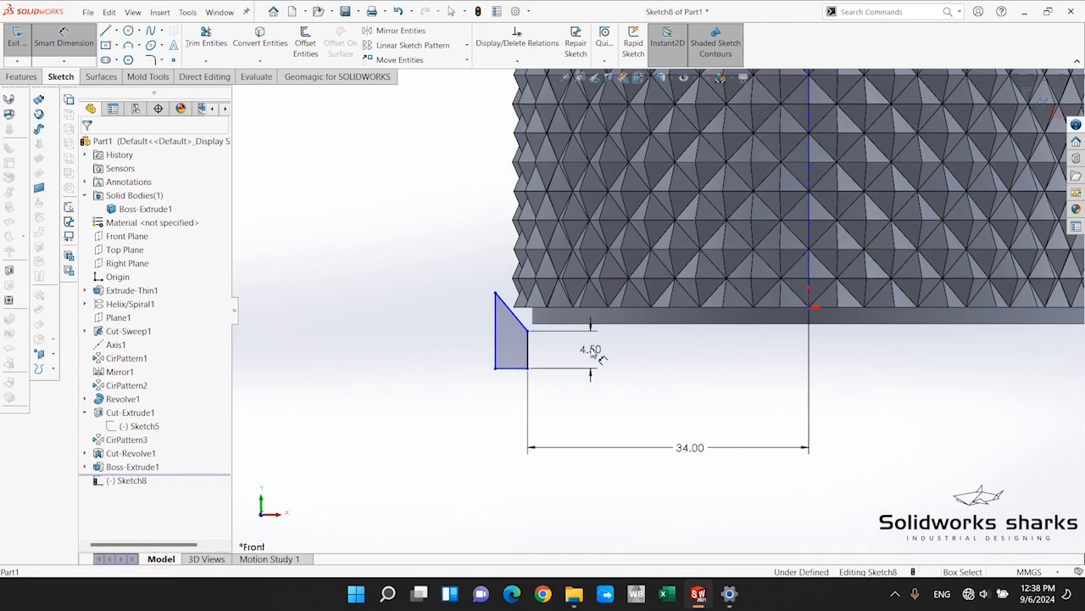
pyautogui.press('Escape')
# Try to make the profile's sloped line tangent to a slanted diamond edge in the lowest row of the texture.
pyautogui.scroll(-2, 551, 310)
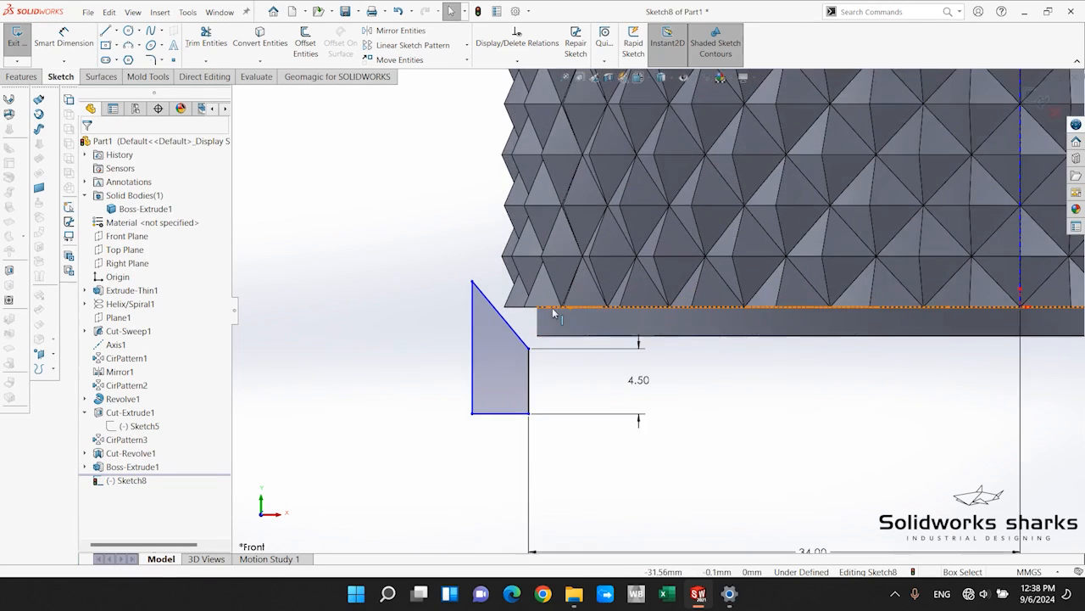
pyautogui.click(481, 301)
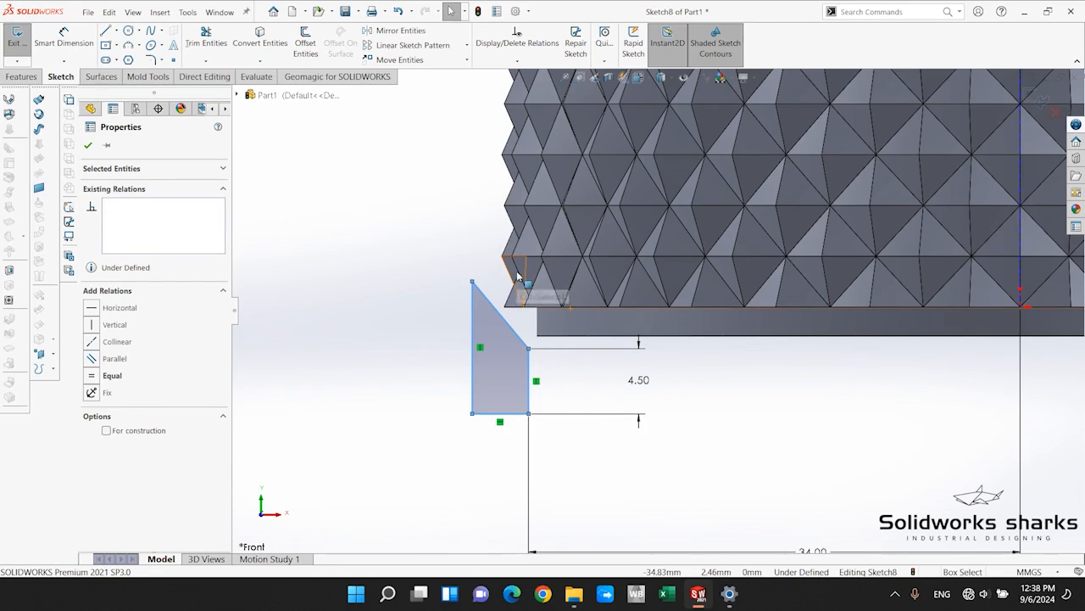
pyautogui.keyDown('ctrl'); pyautogui.click(519, 276); pyautogui.keyUp('ctrl')
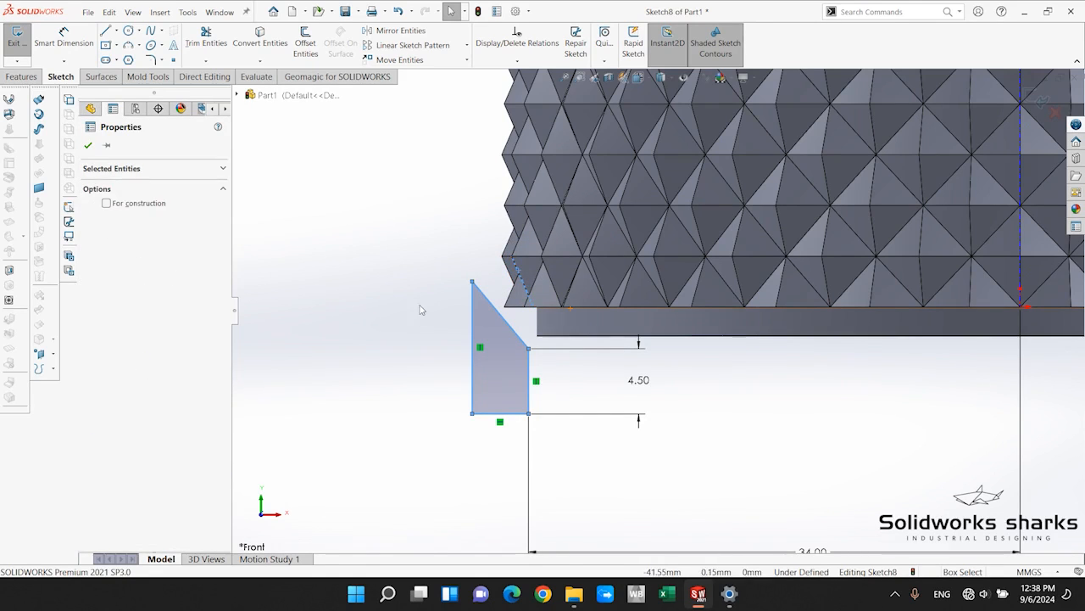
pyautogui.click(422, 307)
pyautogui.scroll(-2, 585, 270)
pyautogui.scroll(-1, 599, 282)
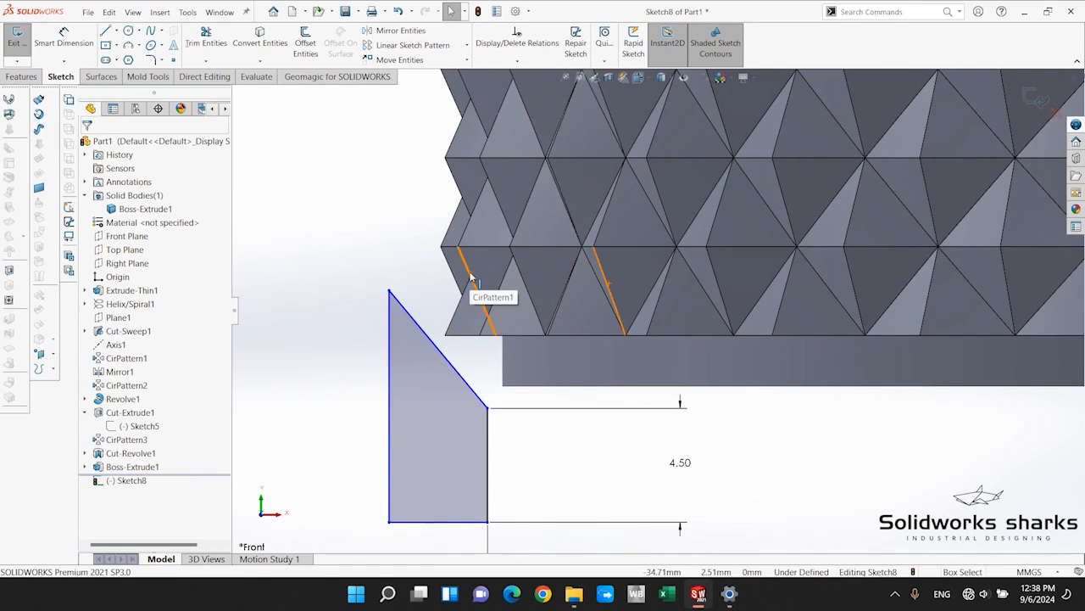
pyautogui.click(471, 278)
pyautogui.keyDown('ctrl'); pyautogui.click(410, 314); pyautogui.keyUp('ctrl')
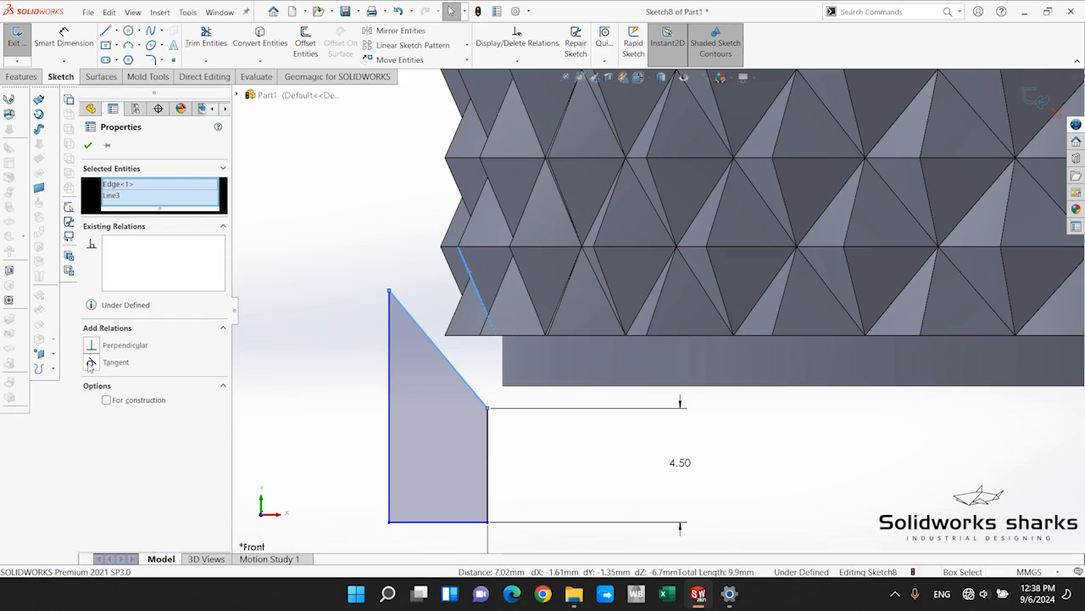
pyautogui.click(91, 363)
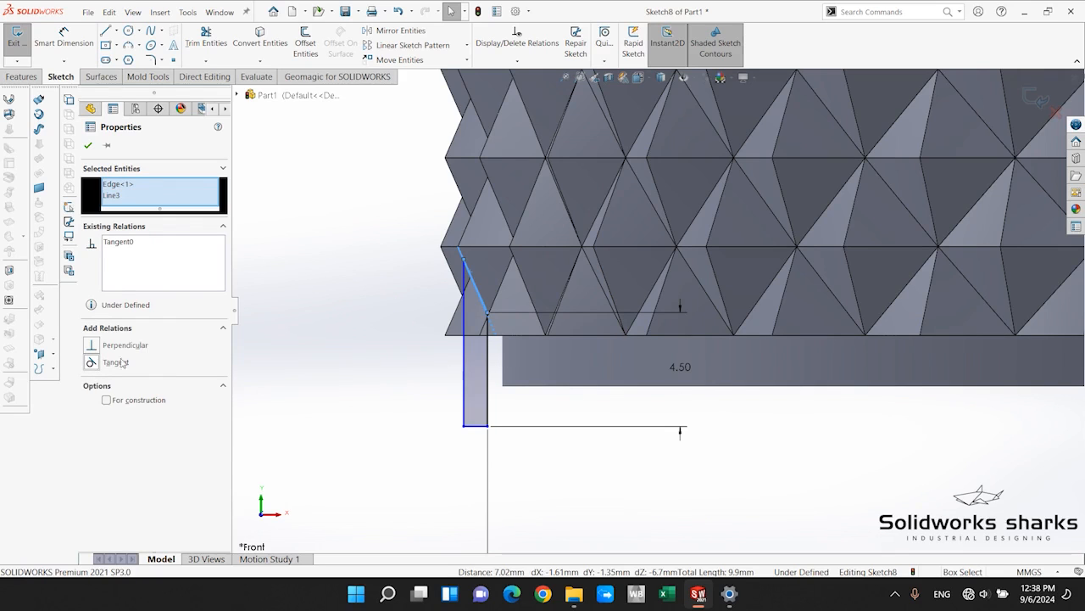
pyautogui.scroll(-1, 331, 354)
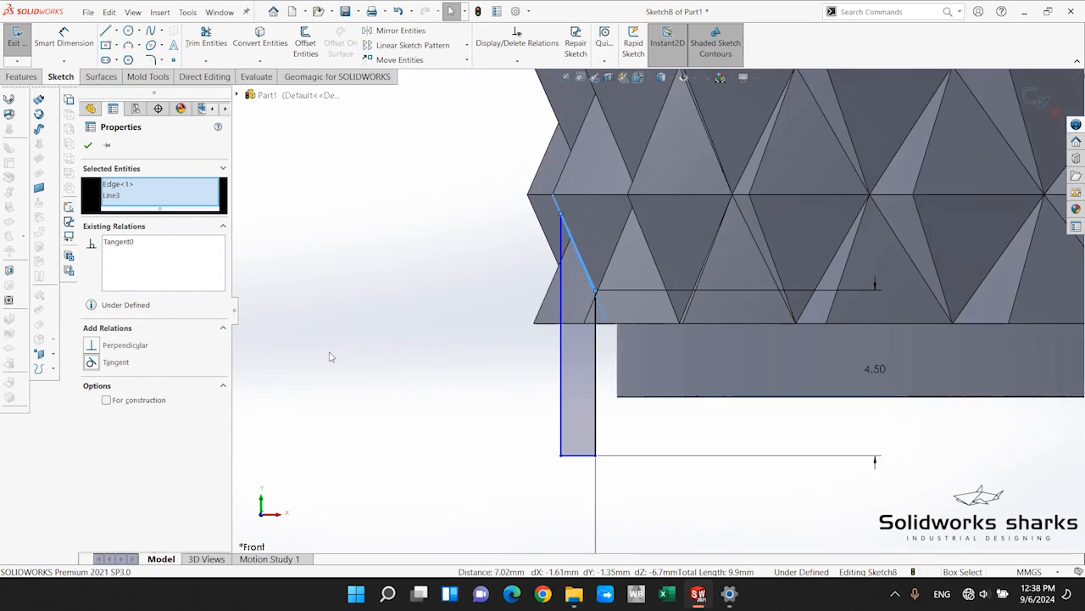
pyautogui.click(88, 147)
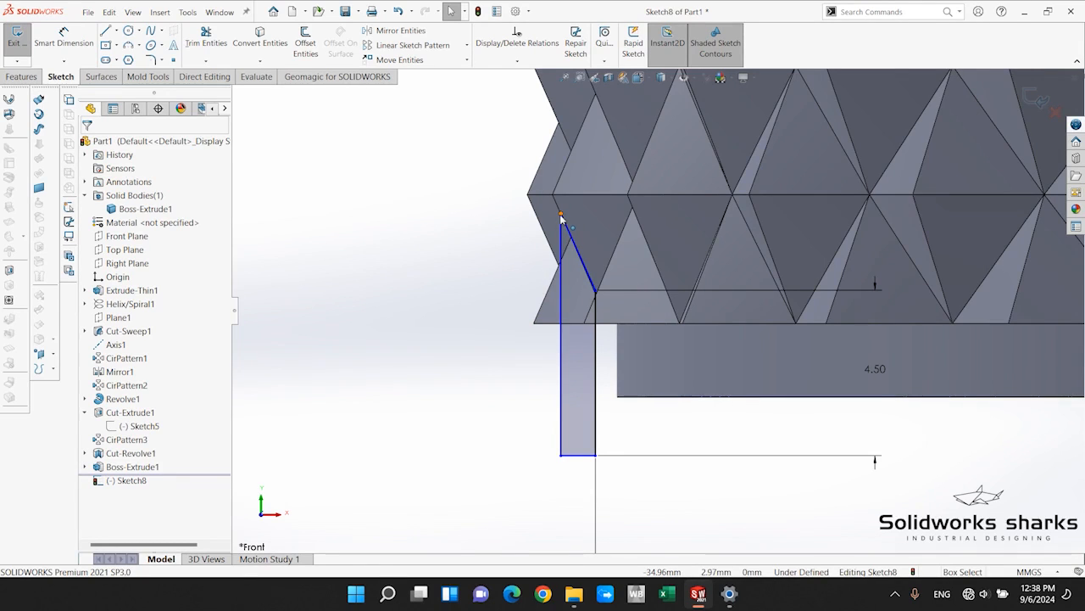
# Delete the profile's sloped line, and undo both the deletion and the tangent relation.
pyautogui.click(576, 249)
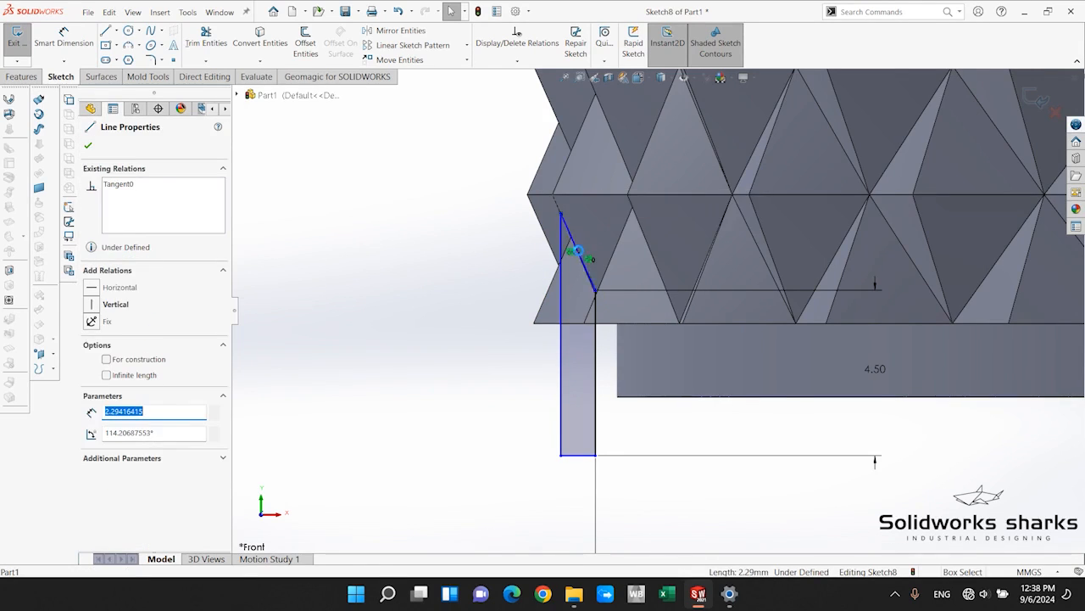
pyautogui.press('Delete')
pyautogui.scroll(2, 632, 271)
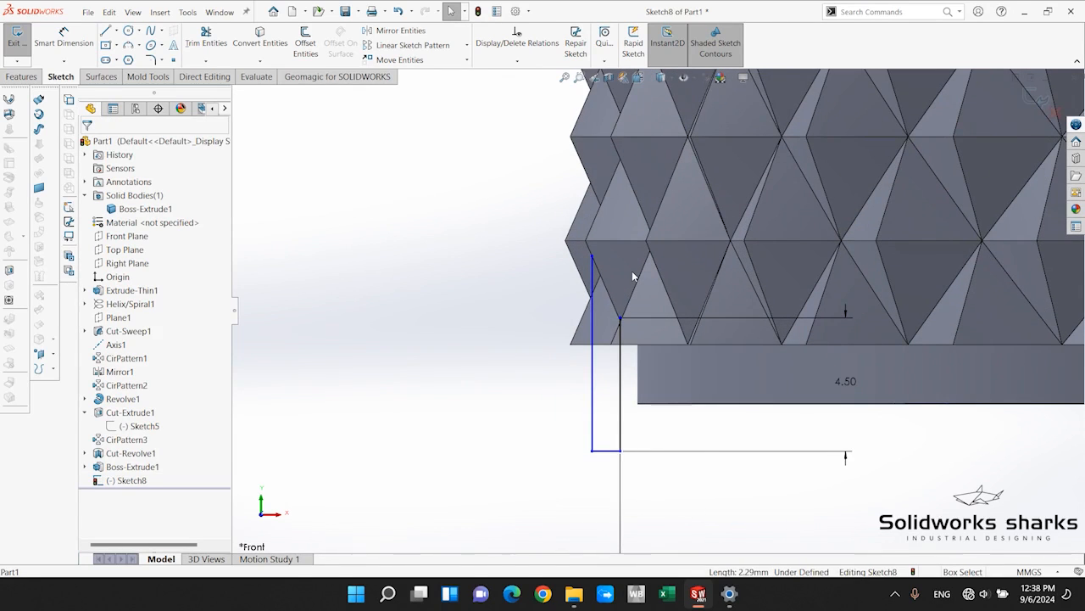
pyautogui.hotkey('ctrl', 'z')
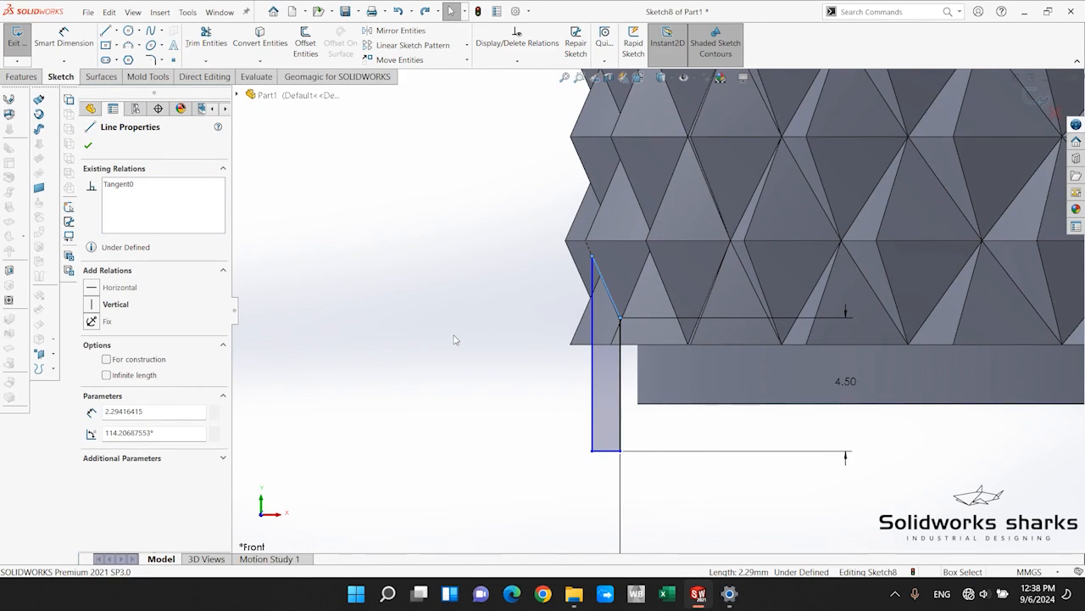
pyautogui.hotkey('ctrl', 'z')
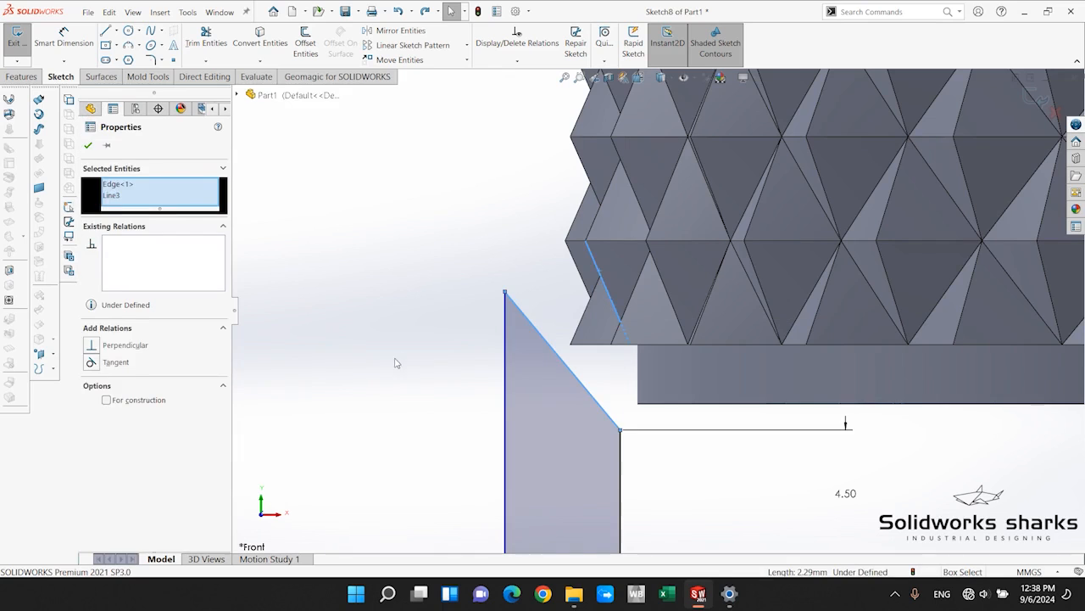
pyautogui.click(395, 363)
pyautogui.scroll(2, 621, 392)
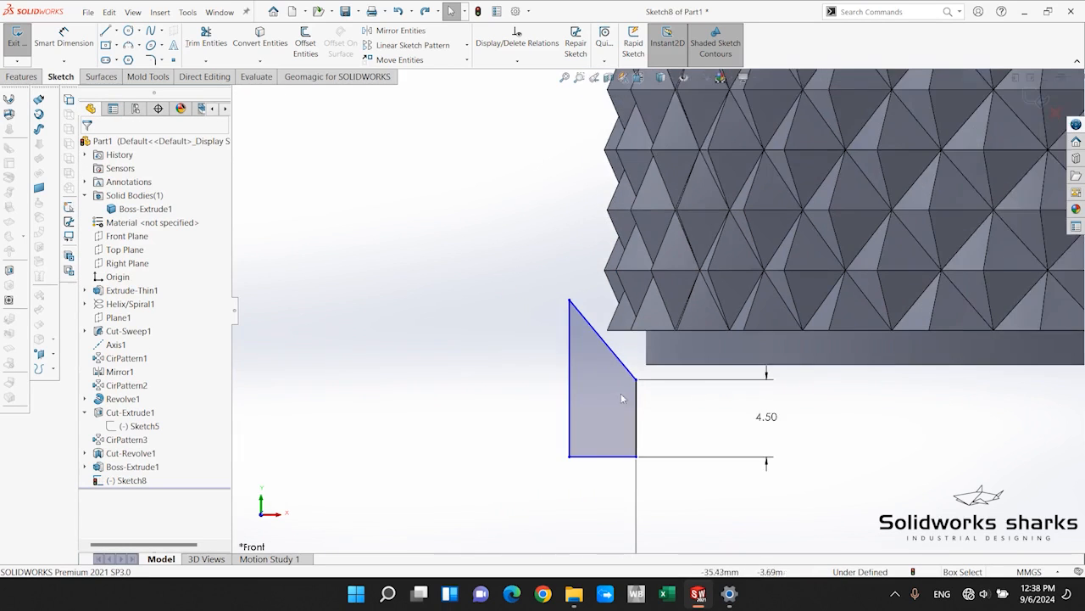
pyautogui.scroll(-2, 657, 386)
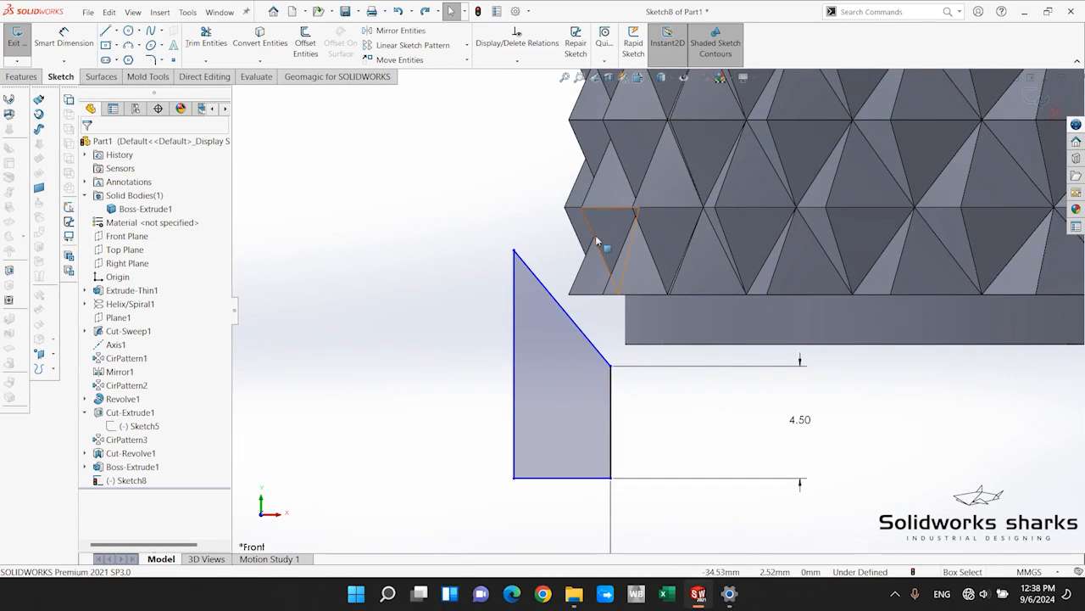
pyautogui.scroll(-1, 596, 234)
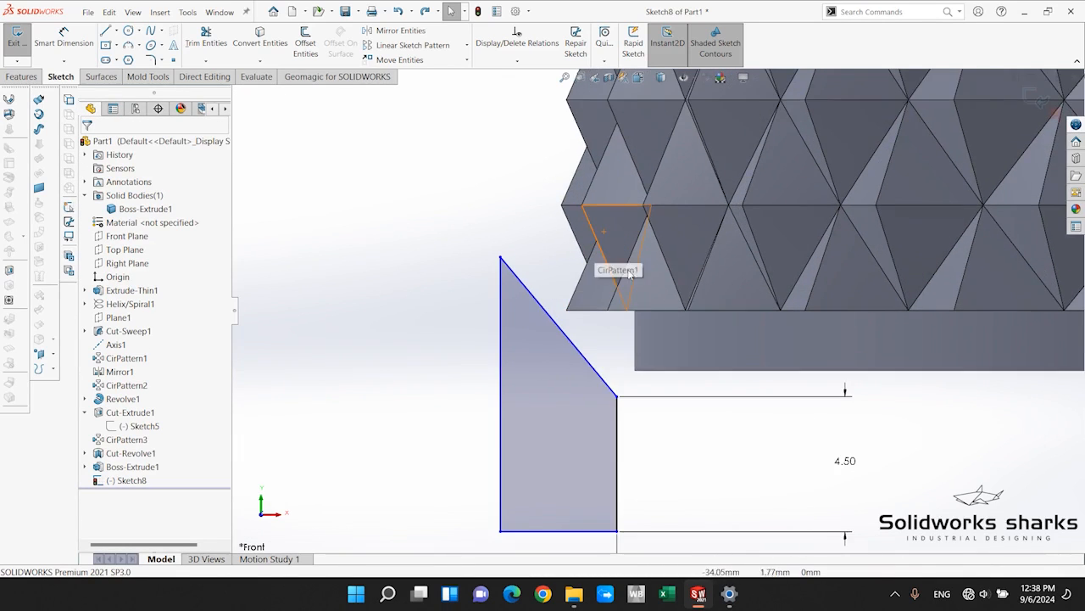
pyautogui.click(529, 295)
pyautogui.scroll(2, 556, 234)
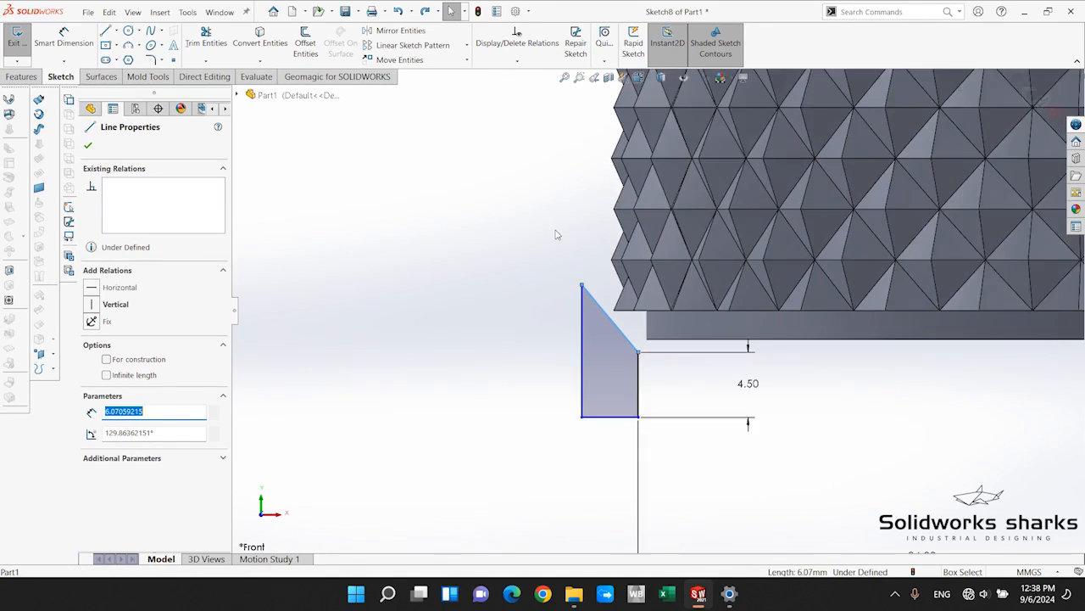
pyautogui.scroll(-2, 593, 259)
pyautogui.moveTo(619, 281); pyautogui.dragTo(714, 335, button='middle')
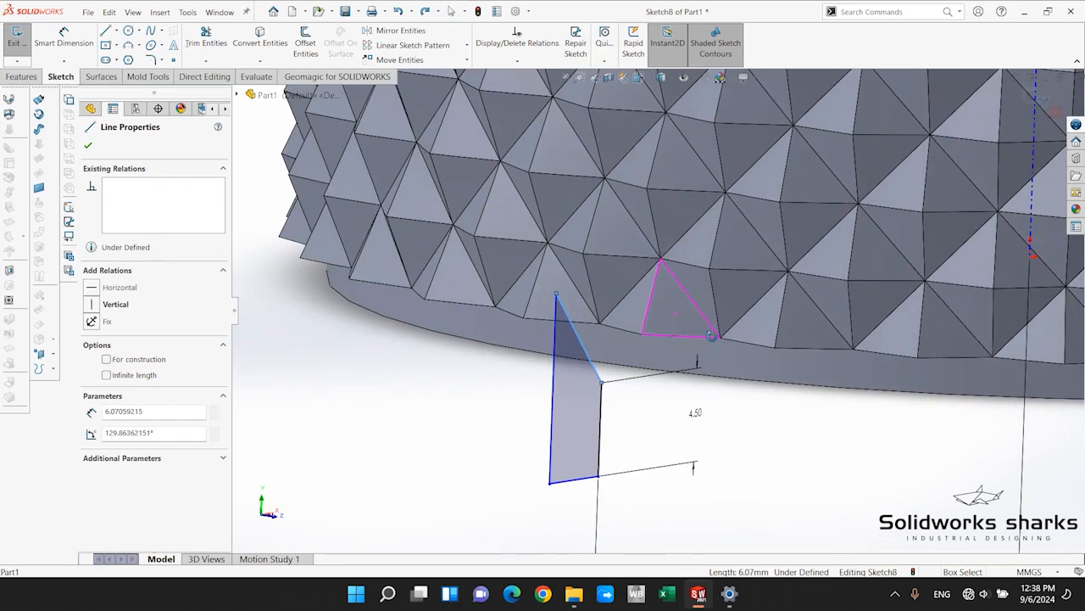
pyautogui.keyDown('ctrl'); pyautogui.click(577, 295); pyautogui.keyUp('ctrl')
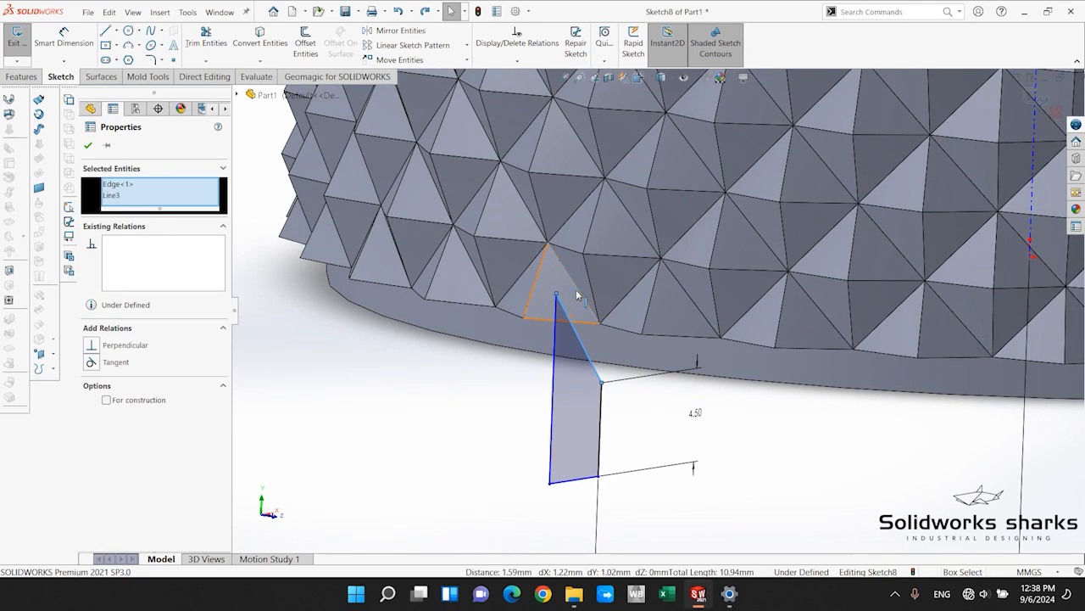
pyautogui.press('Escape')
# Make the profile's sloped line tangent to a slanted diamond edge in the lowest row of the texture.
pyautogui.scroll(-2, 611, 295)
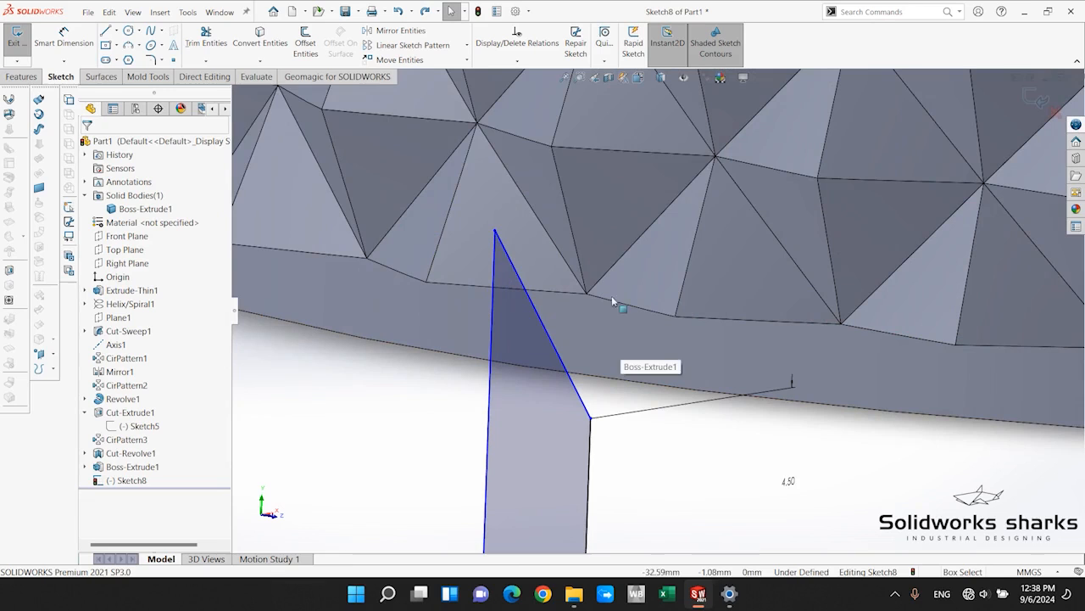
pyautogui.click(579, 257)
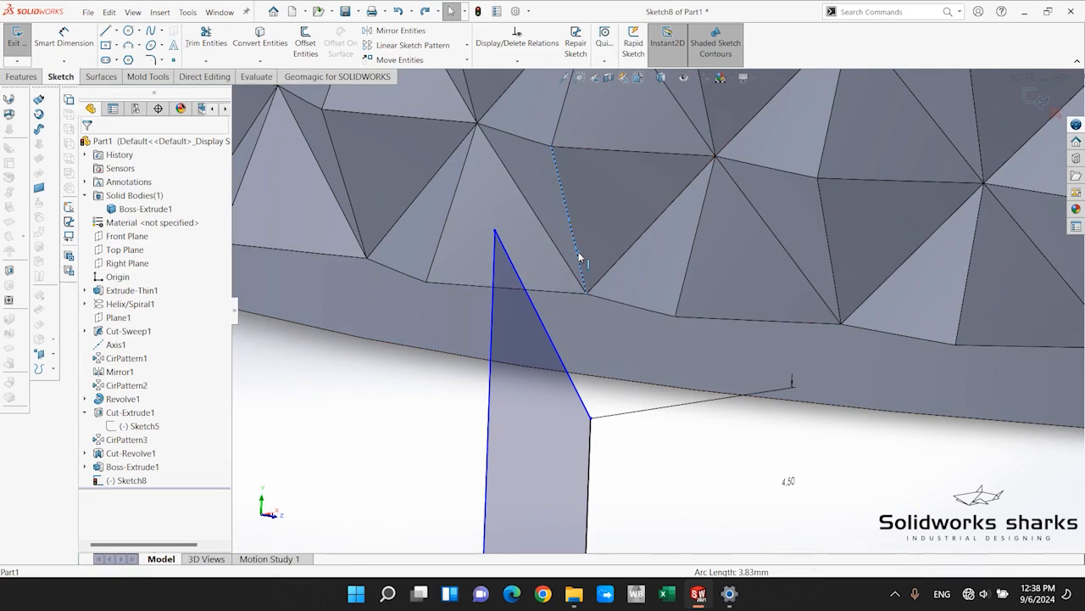
pyautogui.keyDown('ctrl'); pyautogui.click(546, 332); pyautogui.keyUp('ctrl')
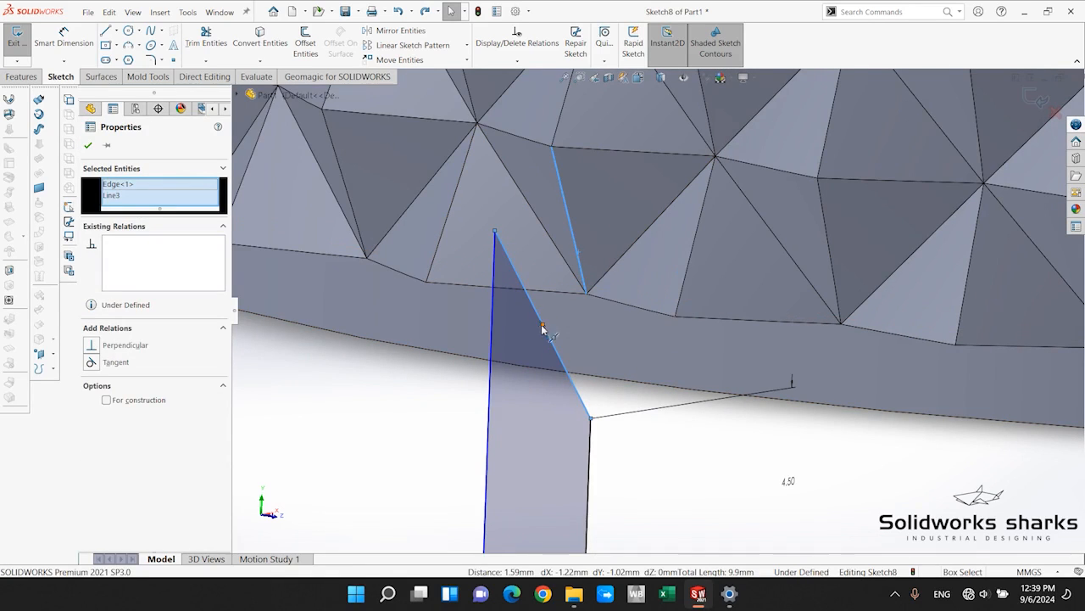
pyautogui.scroll(4, 594, 350)
pyautogui.moveTo(596, 350)
pyautogui.mouseDown(button='middle')
pyautogui.moveTo(705, 358)
pyautogui.moveTo(718, 375)
pyautogui.moveTo(634, 343)
pyautogui.moveTo(646, 346)
pyautogui.mouseUp(button='middle')
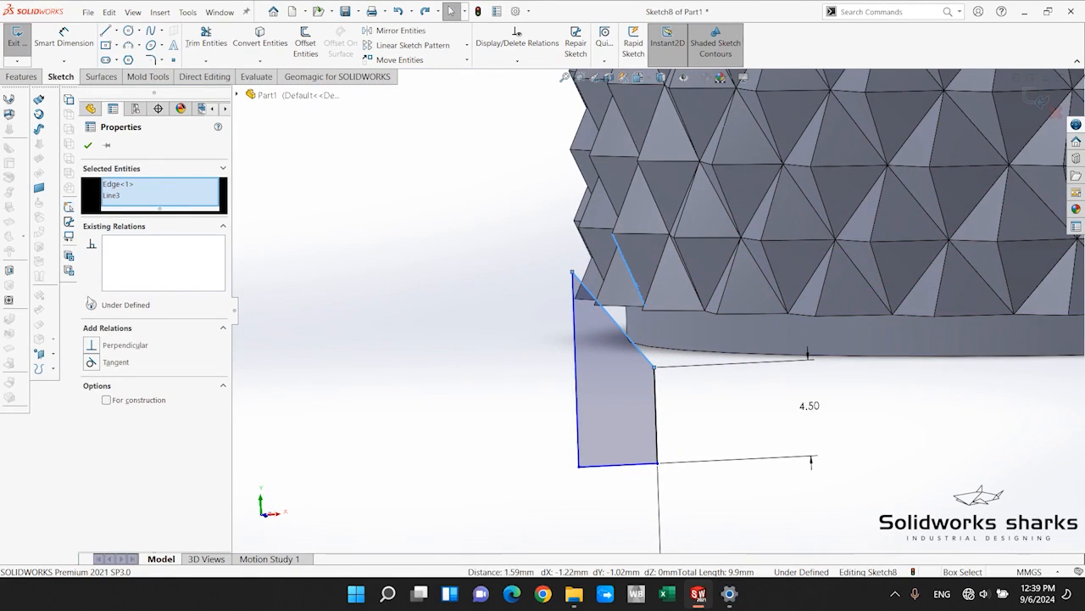
pyautogui.click(91, 362)
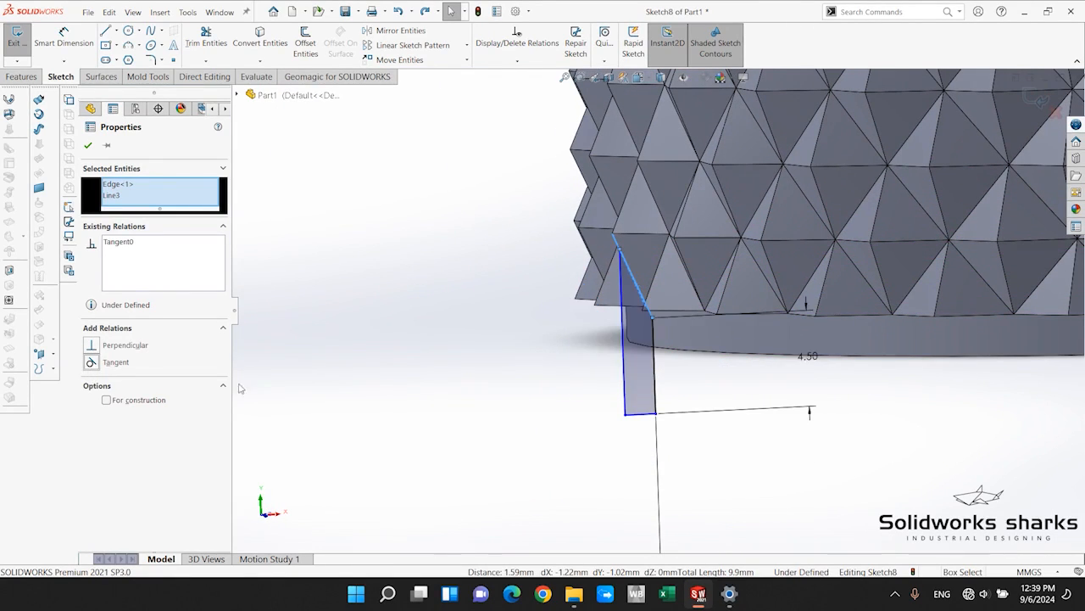
pyautogui.moveTo(554, 408); pyautogui.dragTo(725, 348, button='middle')
pyautogui.hotkey('ctrl', '1')
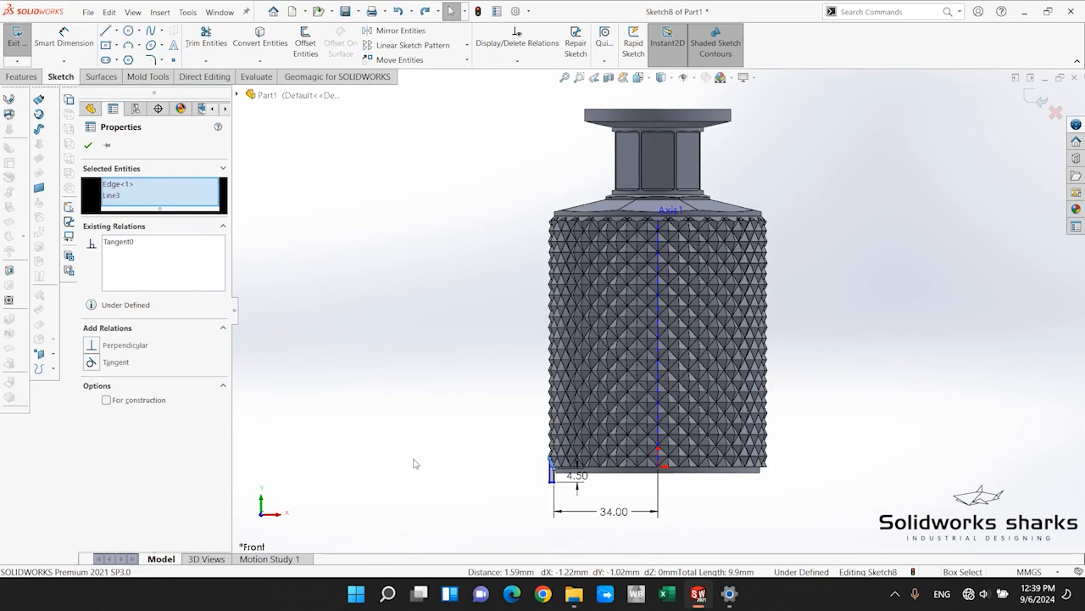
pyautogui.press('Escape')
# Move the upper end of the profile's sloped line outward along its slope to about X -35.8, Y 3.38 mm, at the outermost diamond tip.
pyautogui.scroll(-5, 578, 417)
pyautogui.scroll(-5, 579, 417)
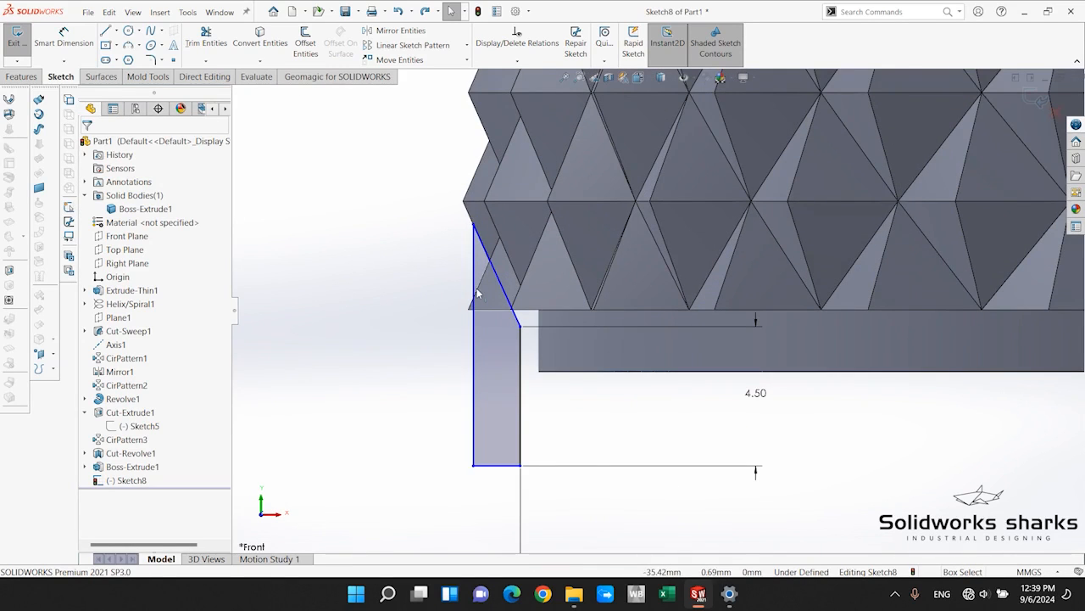
pyautogui.moveTo(473, 227)
pyautogui.mouseDown()
pyautogui.moveTo(464, 204)
pyautogui.moveTo(427, 230)
pyautogui.mouseUp()
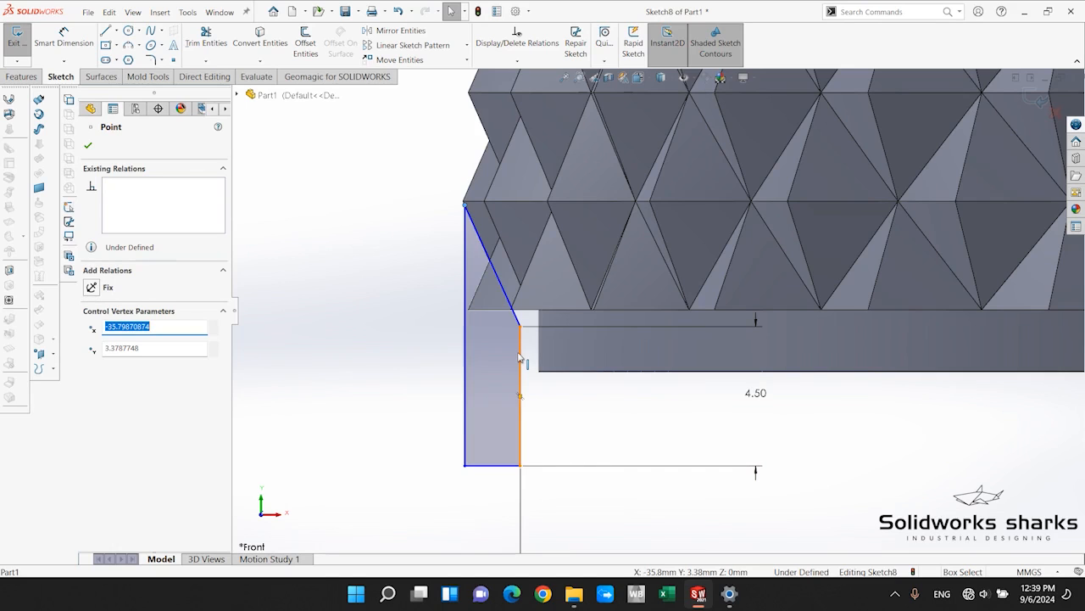
pyautogui.click(89, 146)
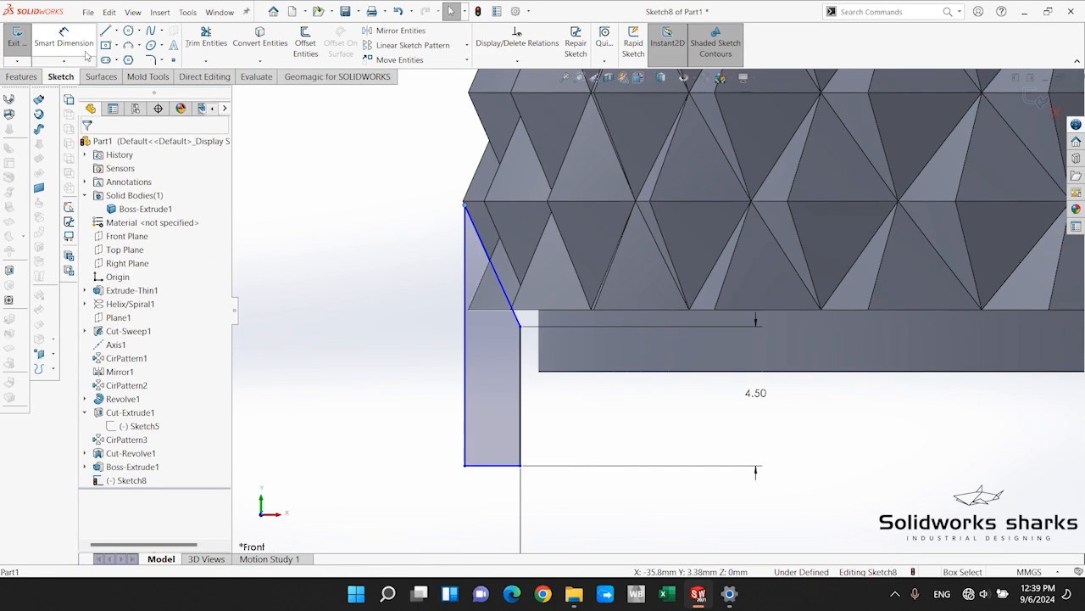
# Revolve-cut the profile 360° around the bottle's central axis, keeping all resulting bodies.
pyautogui.click(25, 77)
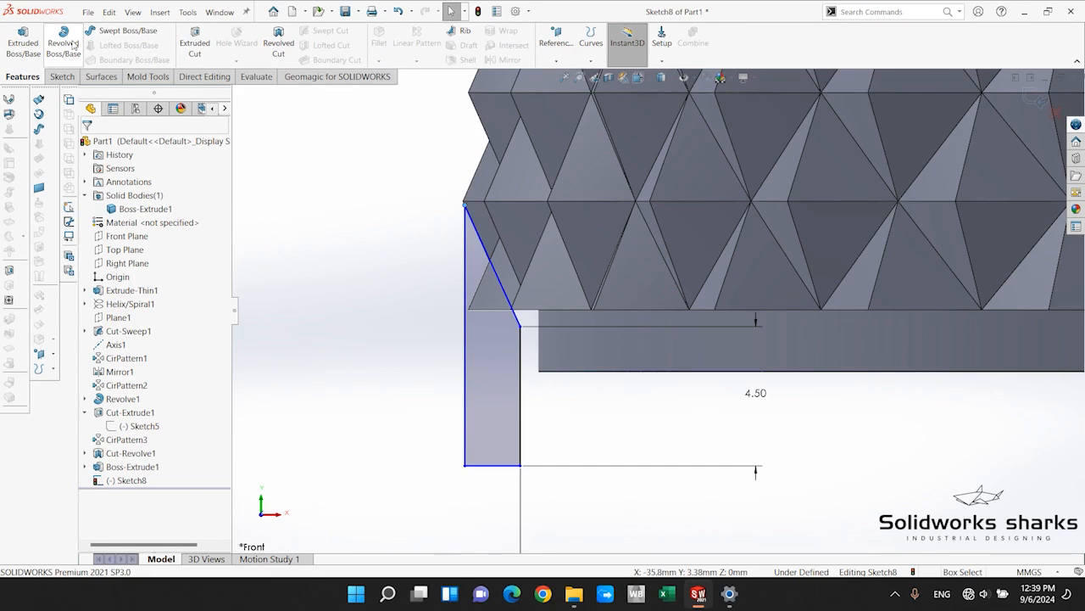
pyautogui.click(279, 43)
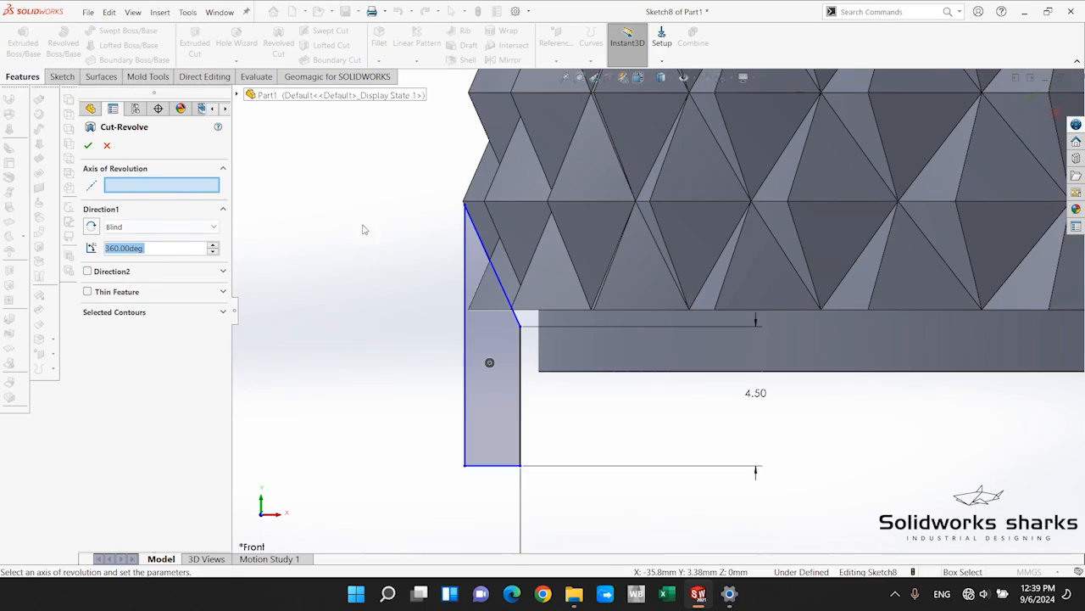
pyautogui.scroll(5, 708, 280)
pyautogui.click(863, 163)
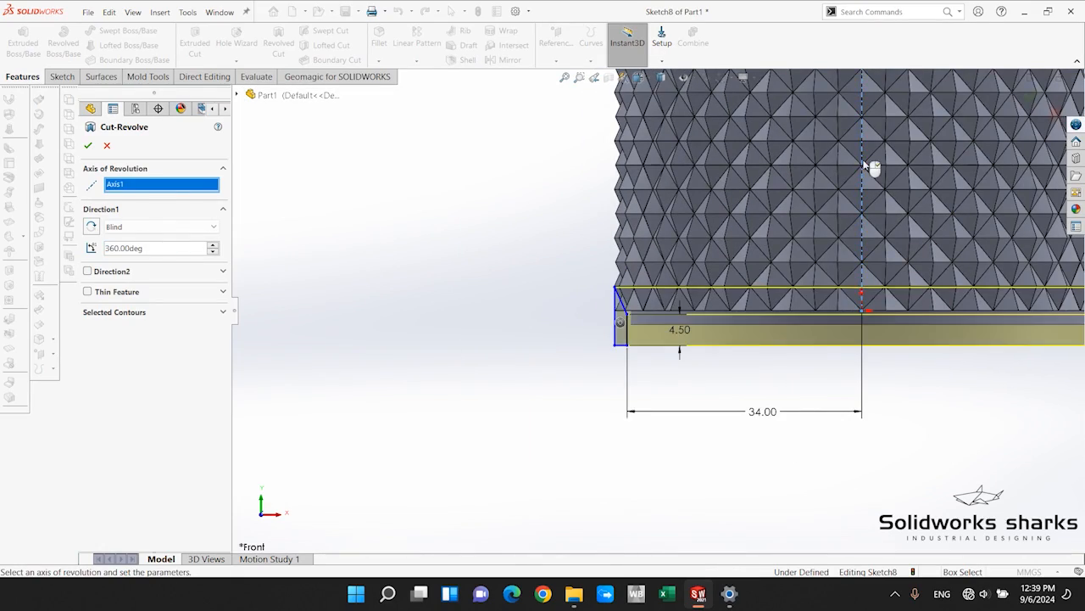
pyautogui.scroll(4, 885, 189)
pyautogui.scroll(-3, 883, 194)
pyautogui.moveTo(865, 230); pyautogui.dragTo(711, 284, button='middle')
pyautogui.click(88, 146)
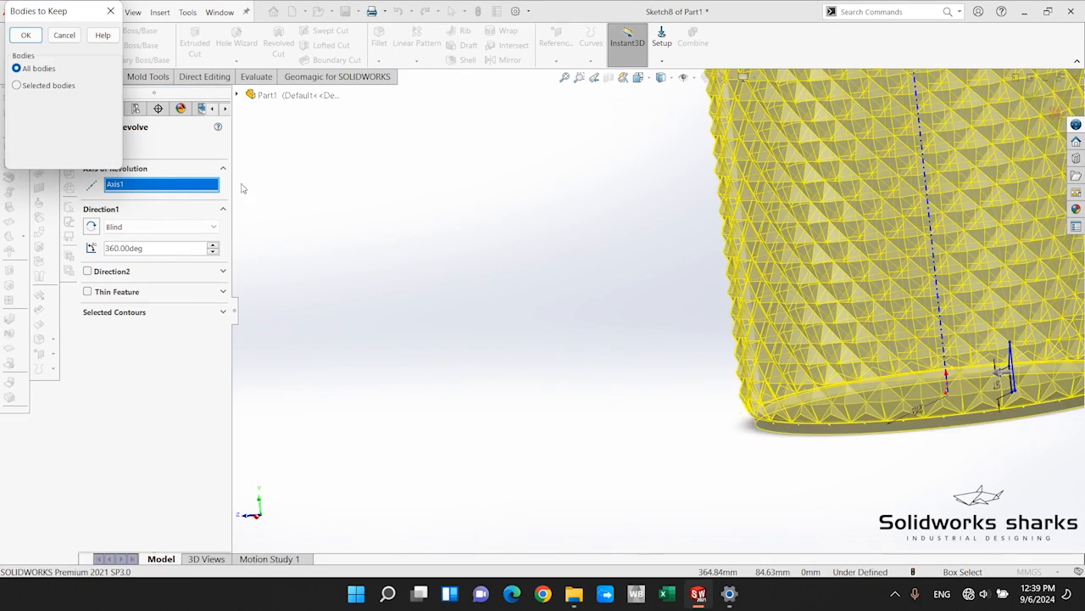
pyautogui.click(26, 34)
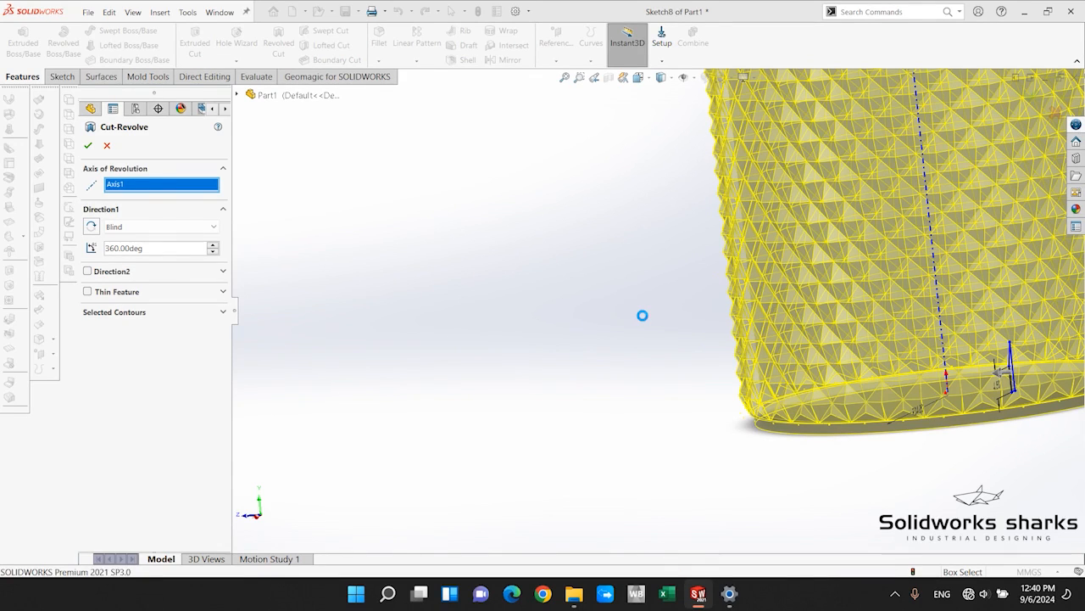
pyautogui.scroll(-5, 655, 354)
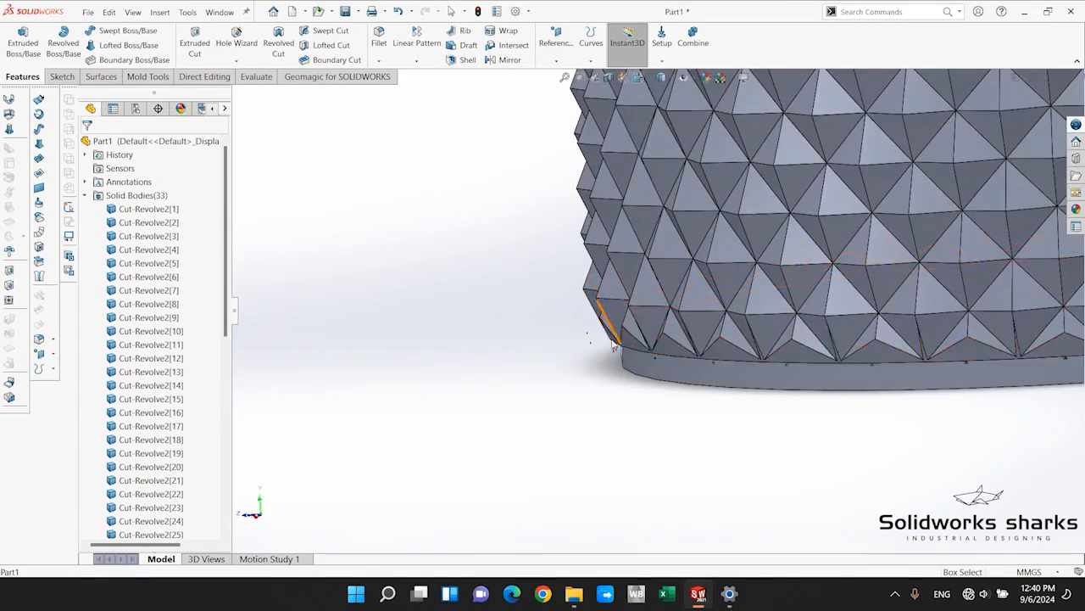
pyautogui.scroll(-5, 594, 352)
pyautogui.scroll(8, 554, 344)
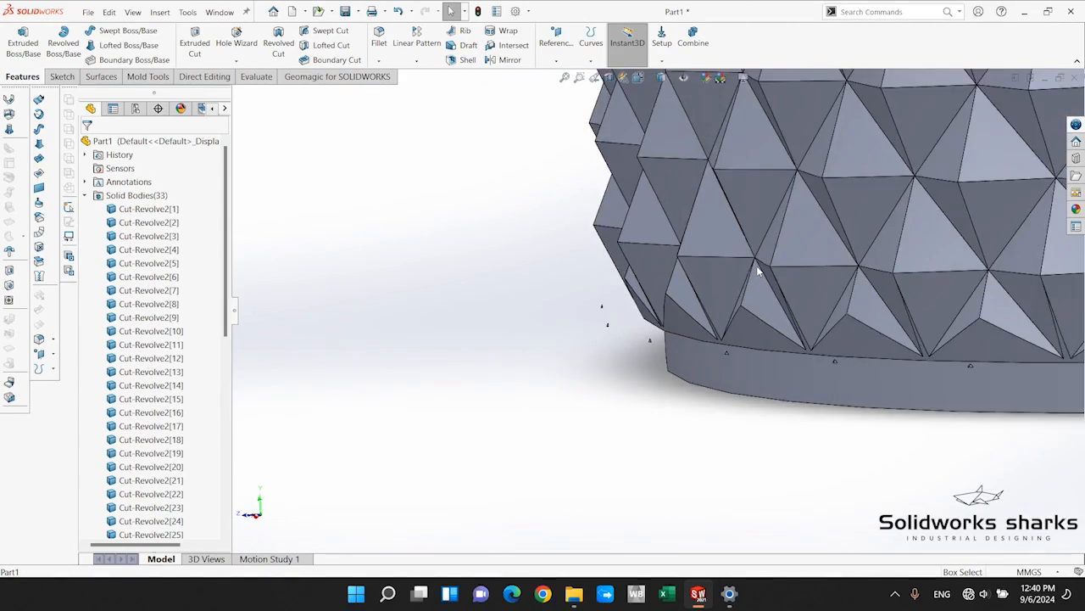
pyautogui.scroll(-10, 173, 438)
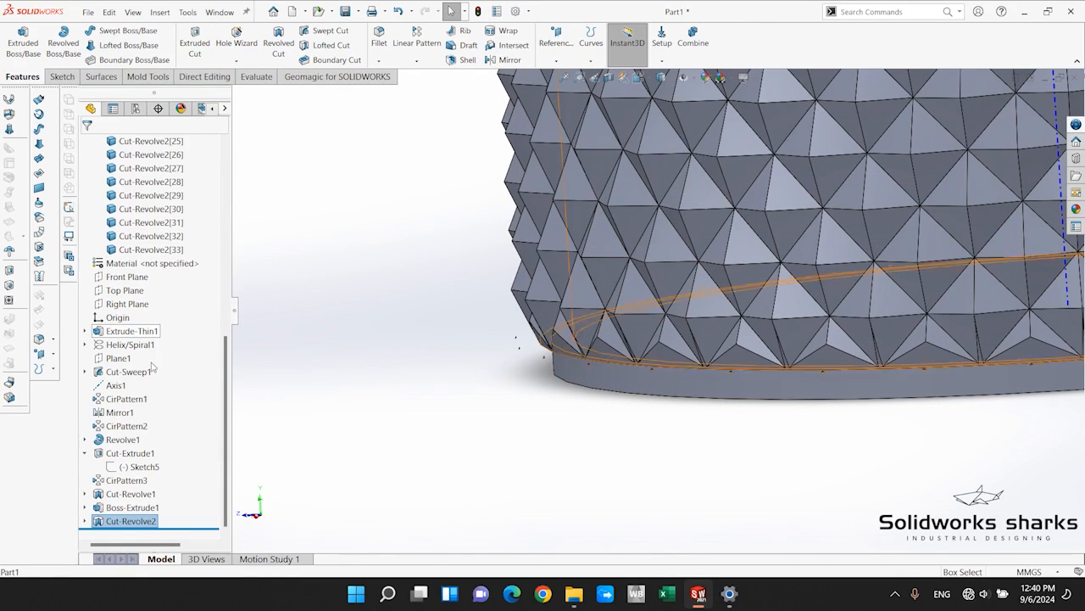
pyautogui.rightClick(120, 523)
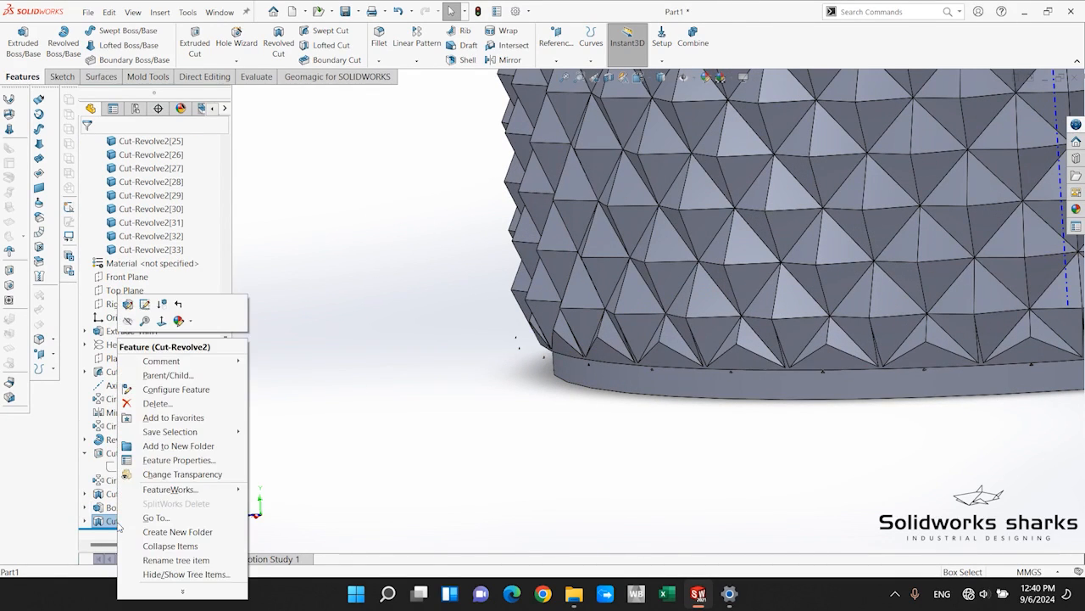
pyautogui.click(128, 305)
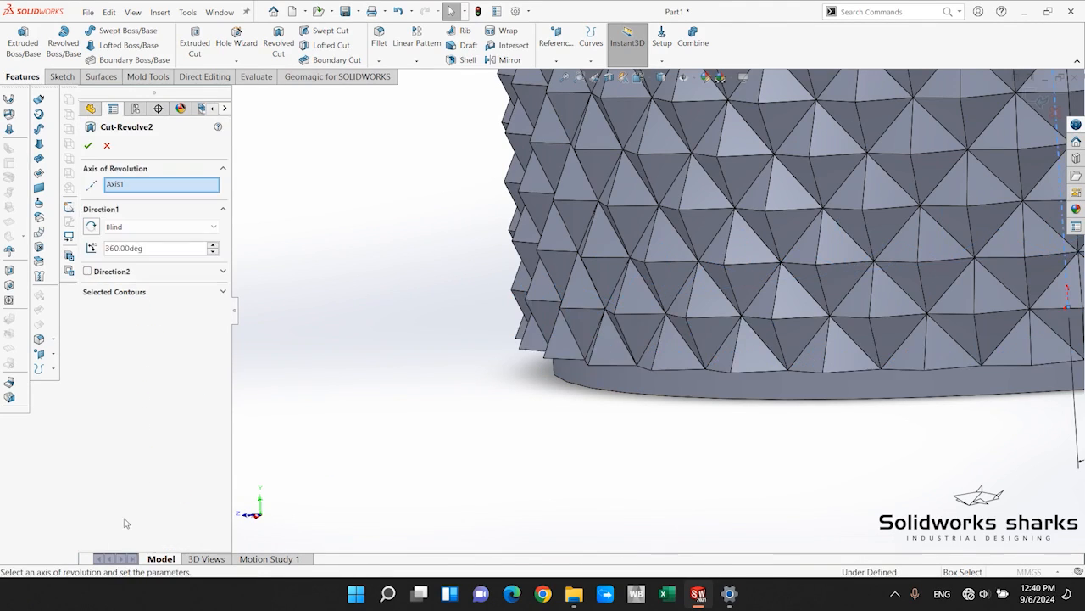
pyautogui.click(107, 148)
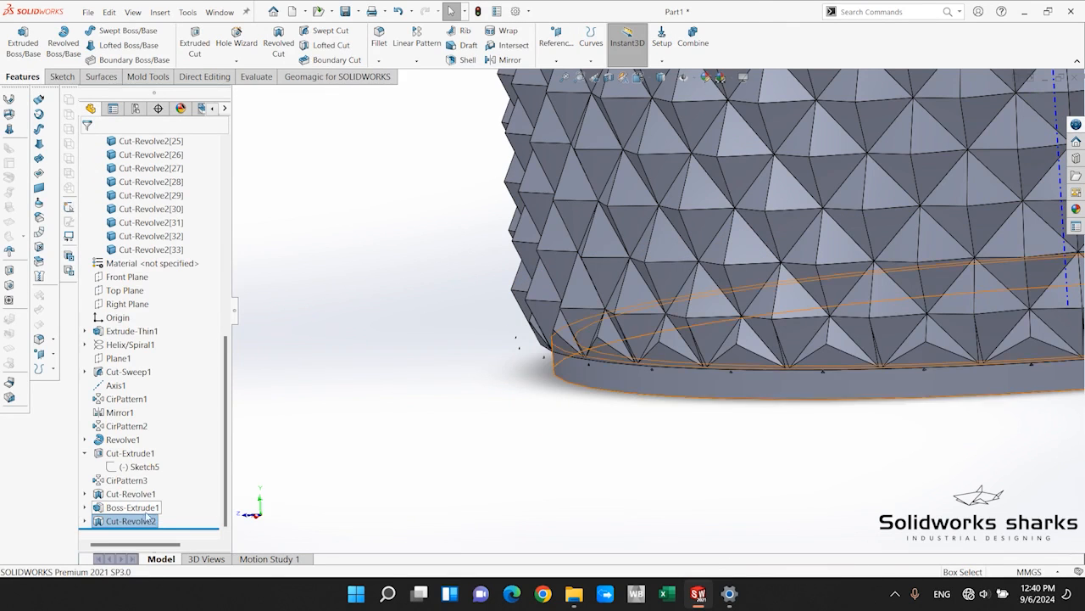
# Edit the revolved cut's sketch, moving the profile's outer vertical side outward beyond the diamond tips, about 12 mm long, and rebuild the cut.
pyautogui.click(106, 520)
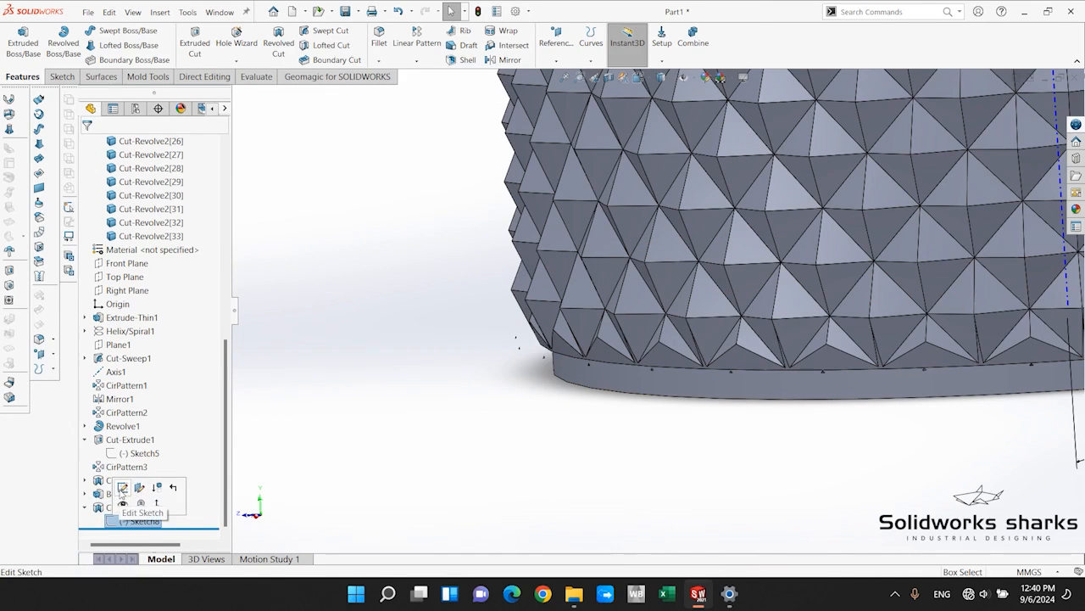
pyautogui.click(122, 485)
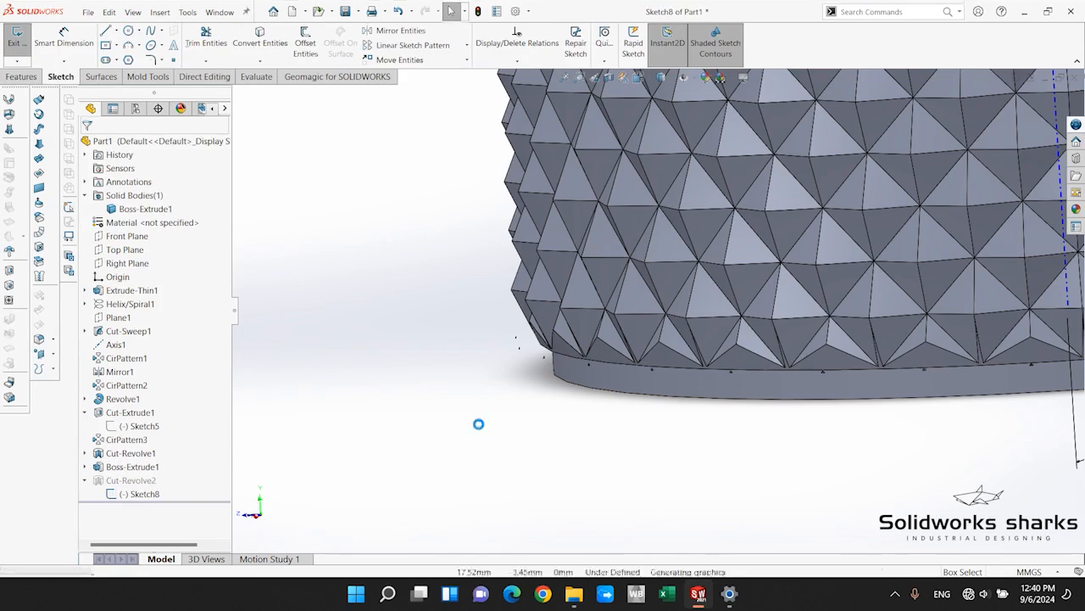
pyautogui.scroll(-5, 558, 323)
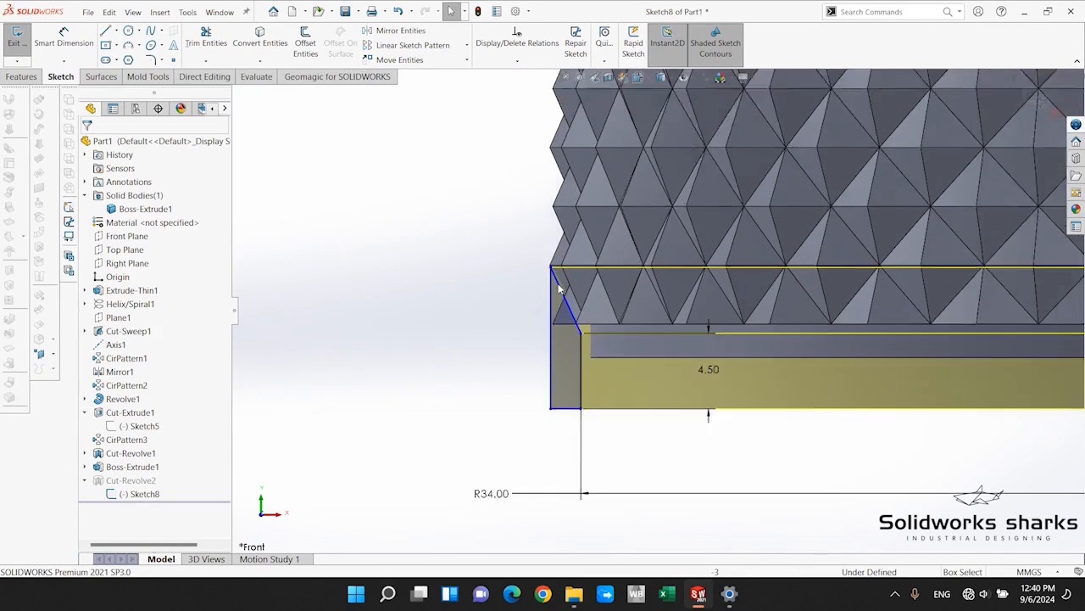
pyautogui.moveTo(558, 354); pyautogui.dragTo(521, 353)
pyautogui.click(88, 145)
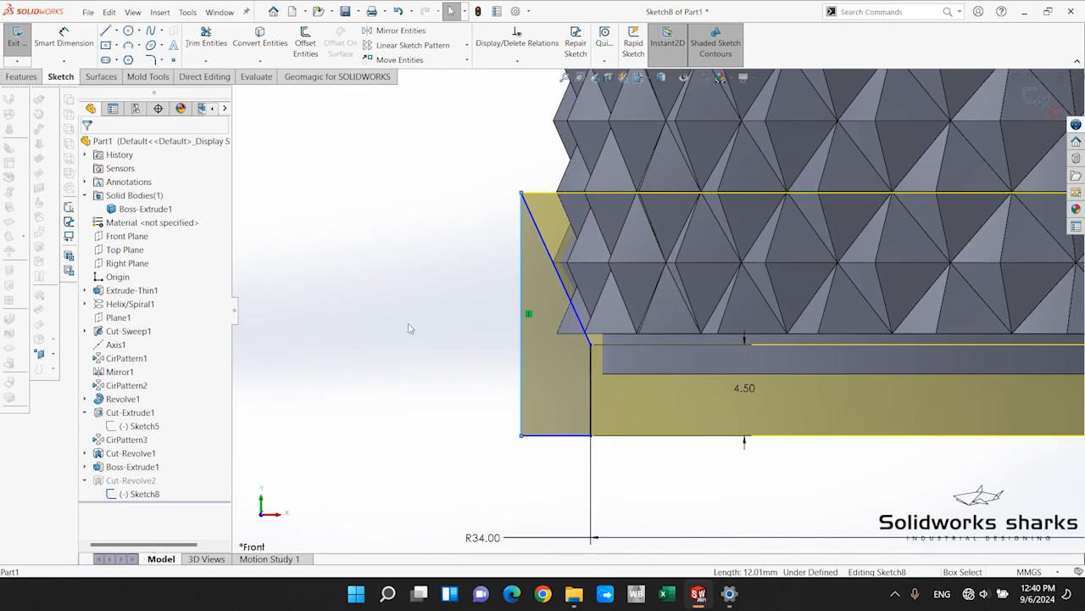
pyautogui.click(1034, 97)
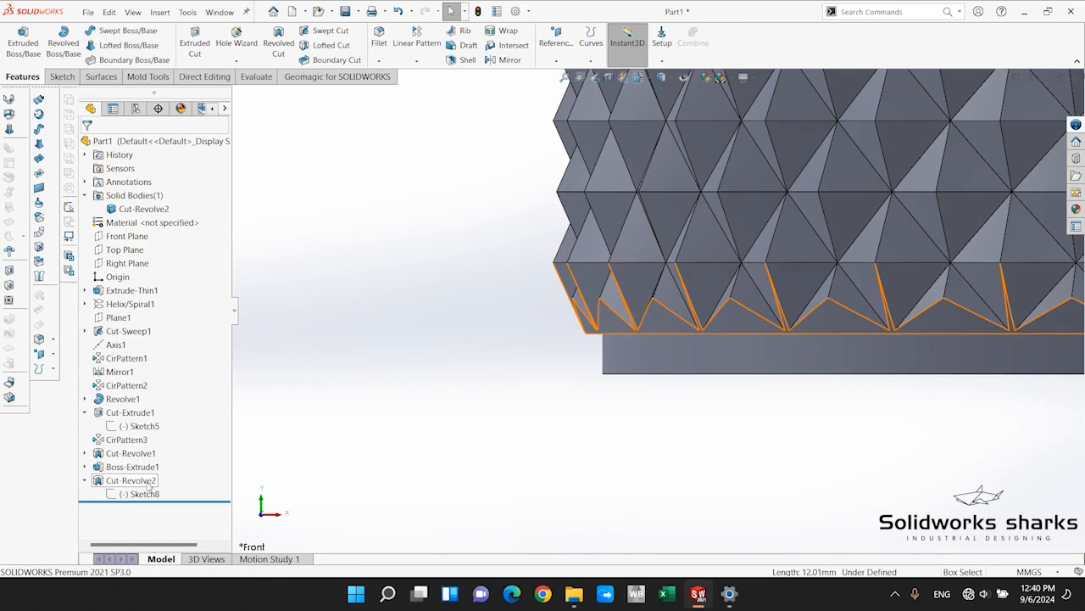
# Examine the sloped cut around the bottle's lower edge up close and the whole bottle from an angled view.
pyautogui.scroll(10, 678, 382)
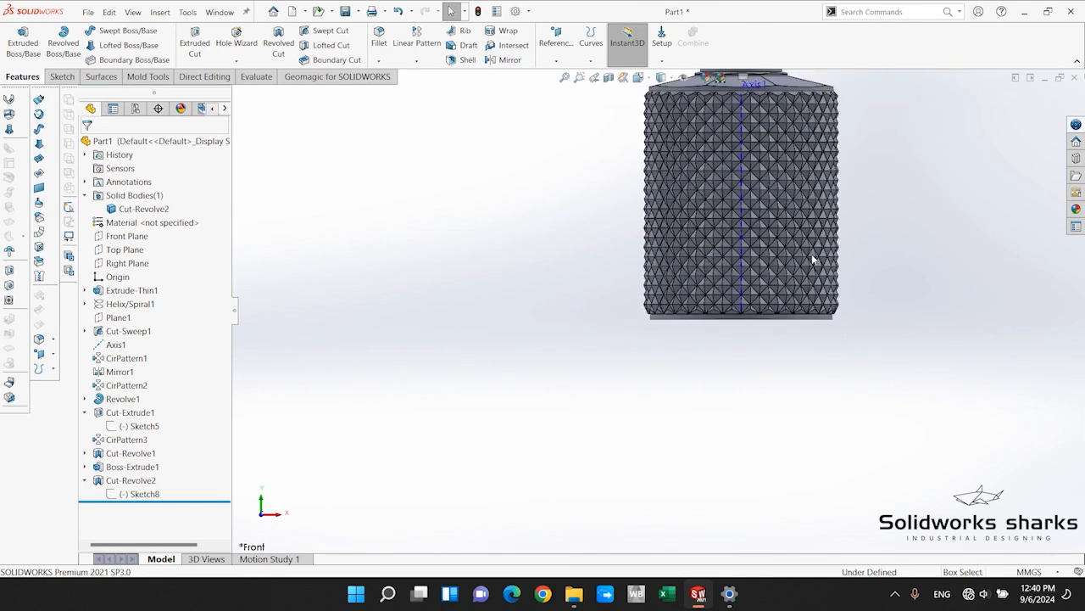
pyautogui.scroll(-5, 811, 255)
pyautogui.scroll(-5, 530, 322)
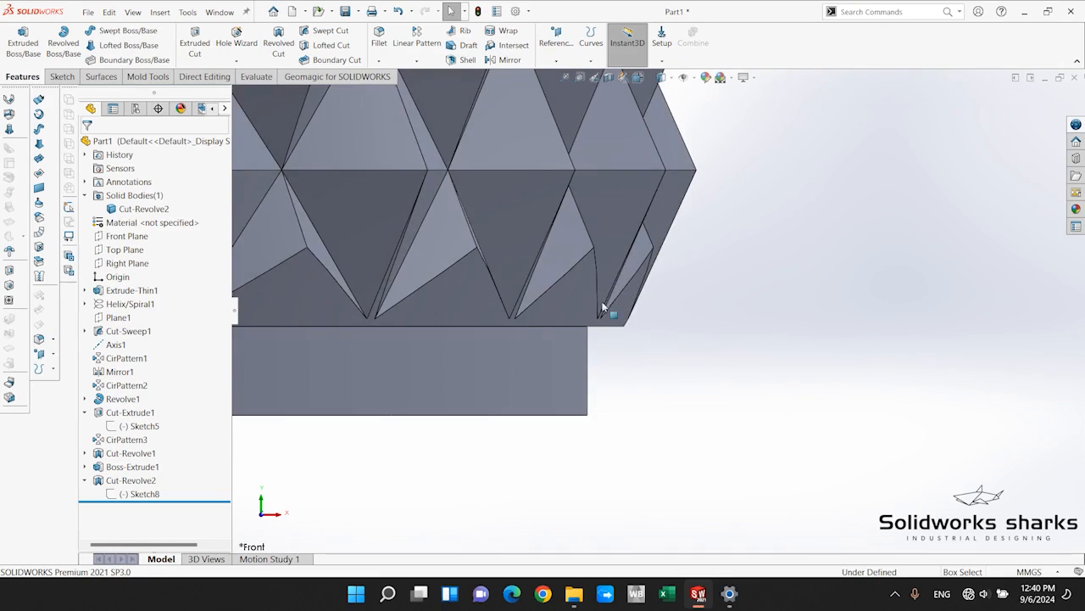
pyautogui.scroll(10, 603, 308)
pyautogui.moveTo(636, 252); pyautogui.dragTo(695, 356, button='middle')
pyautogui.scroll(-4, 710, 395)
pyautogui.scroll(4, 795, 339)
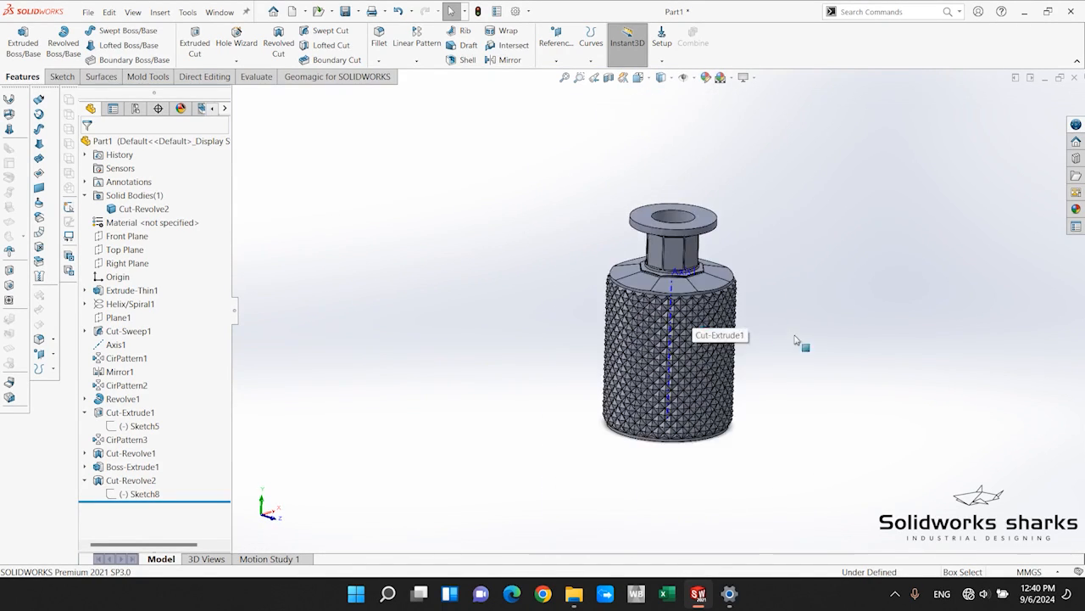
# Fillet the outer circular edge of the bottle's underside with a 1 mm radius.
pyautogui.scroll(-2, 798, 341)
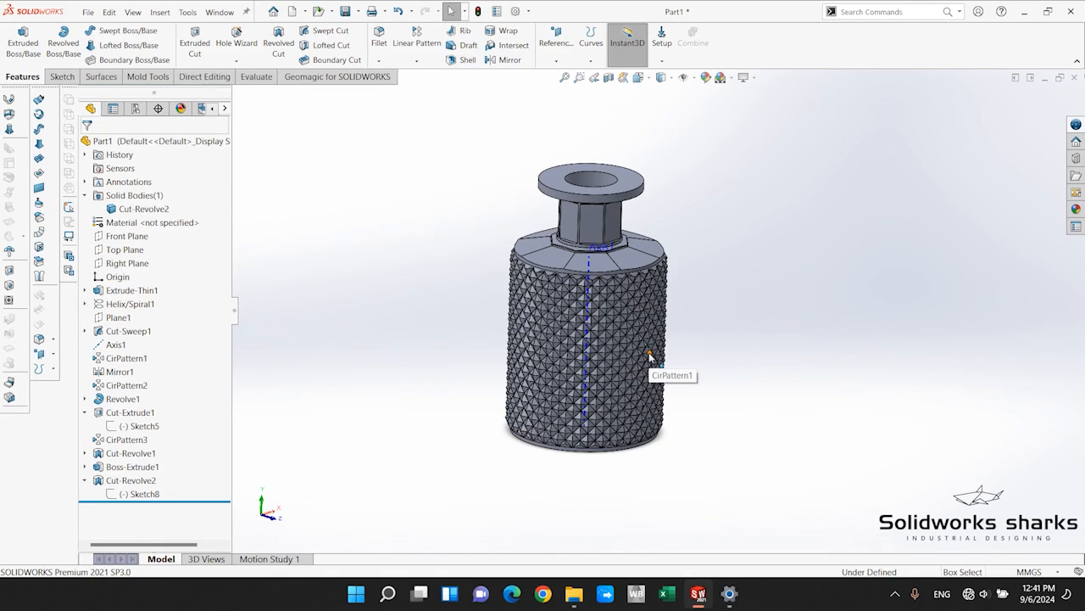
pyautogui.click(379, 36)
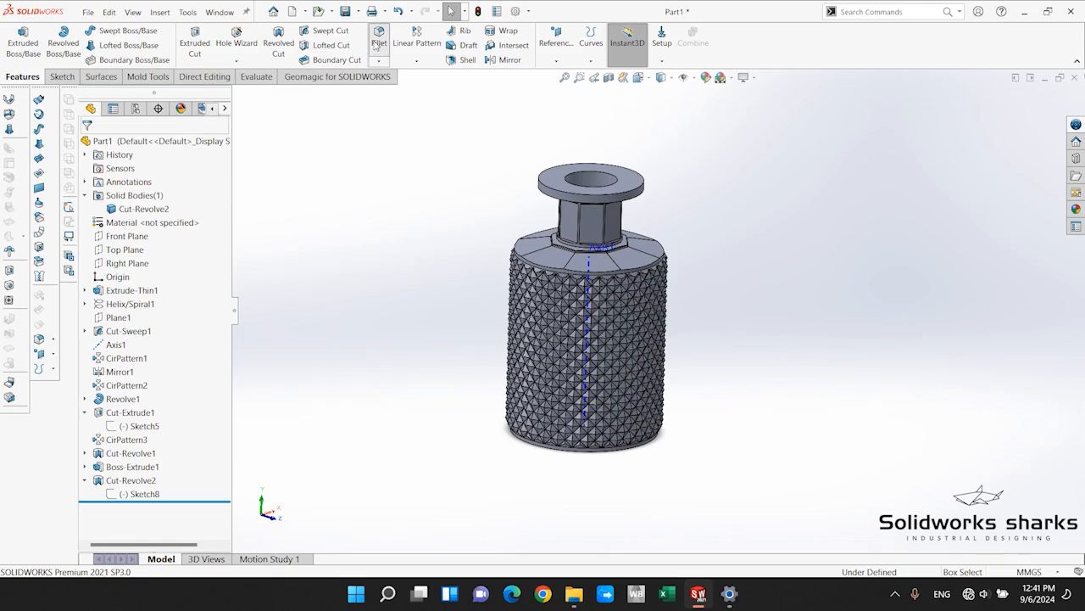
pyautogui.scroll(-5, 577, 440)
pyautogui.moveTo(573, 437); pyautogui.dragTo(592, 378, button='middle')
pyautogui.scroll(-3, 597, 403)
pyautogui.click(595, 399)
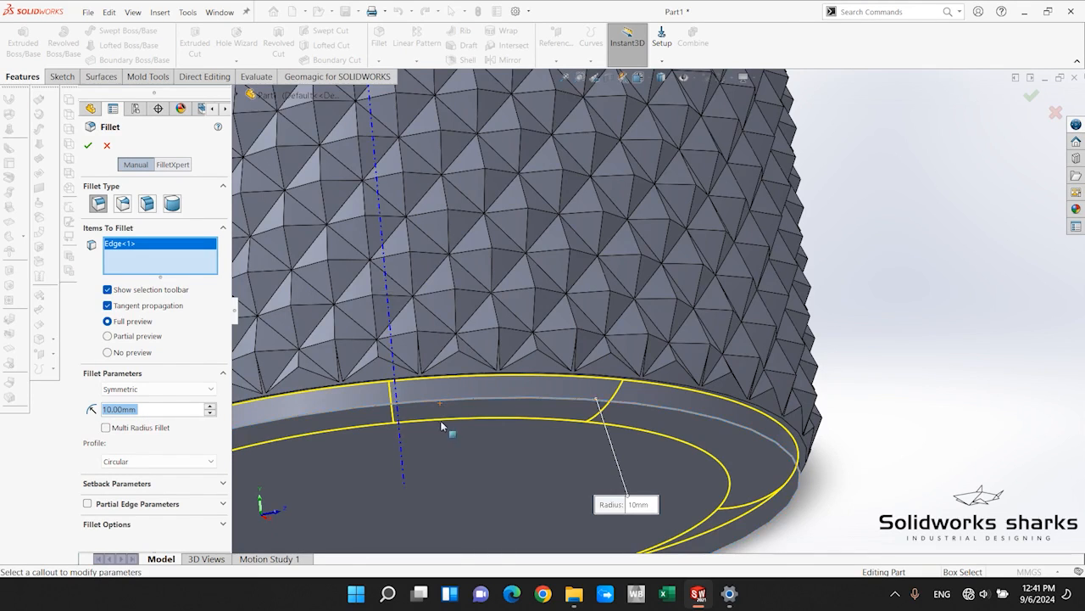
pyautogui.scroll(2, 442, 430)
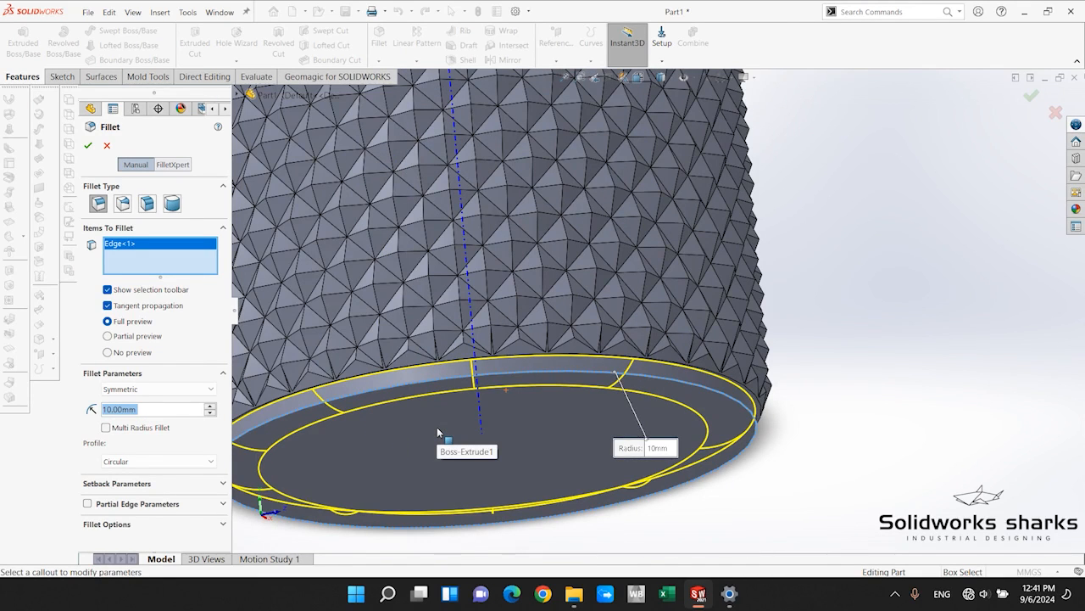
pyautogui.write('1')
pyautogui.press('Return')
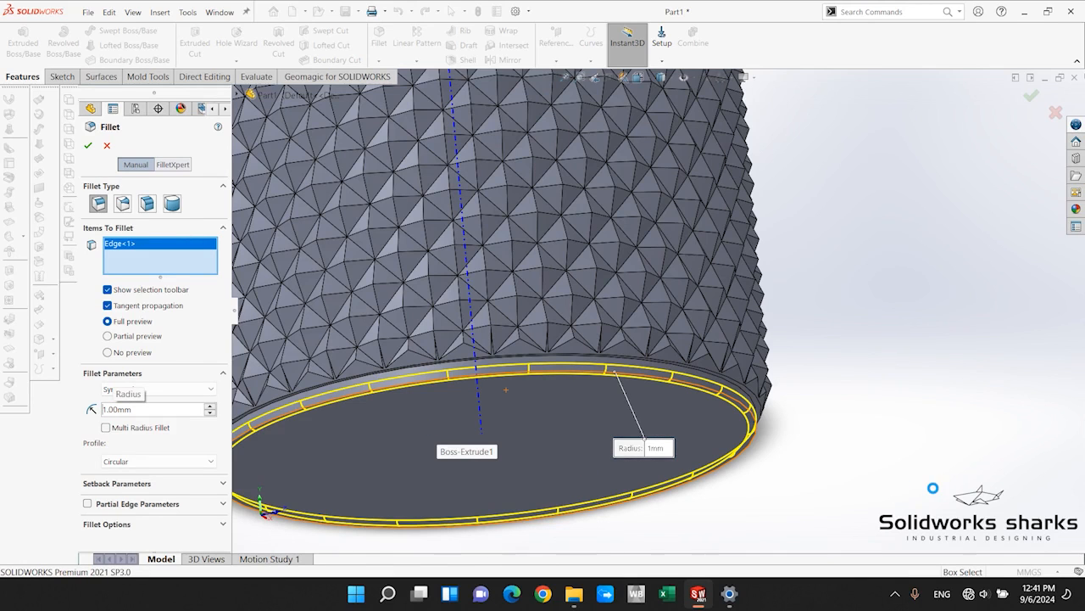
# Hide the bottle's central axis and return the model to the isometric view.
pyautogui.scroll(3, 933, 488)
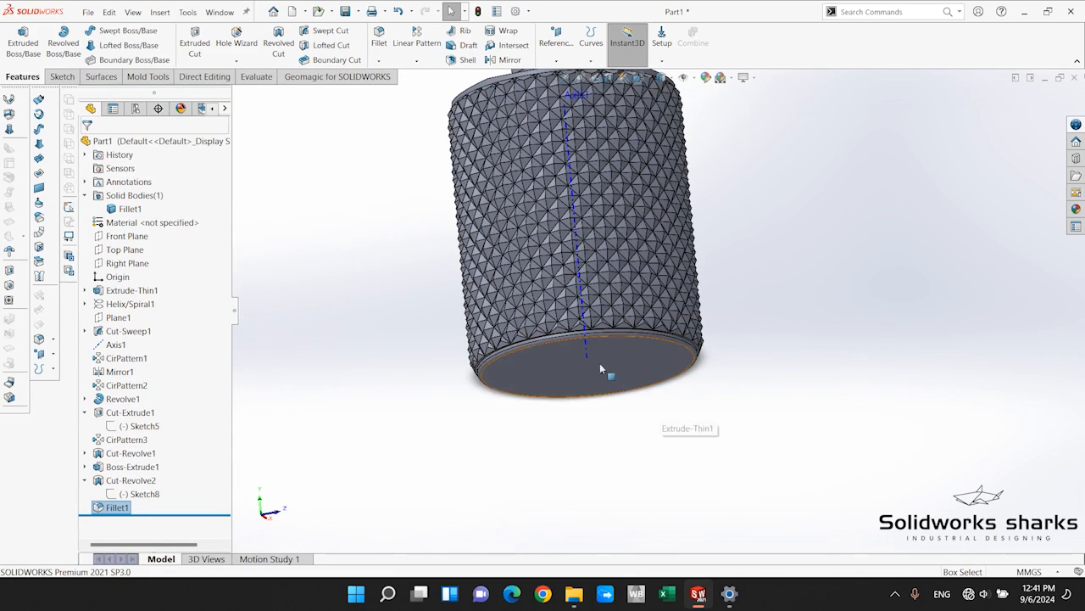
pyautogui.click(618, 336)
pyautogui.click(637, 322)
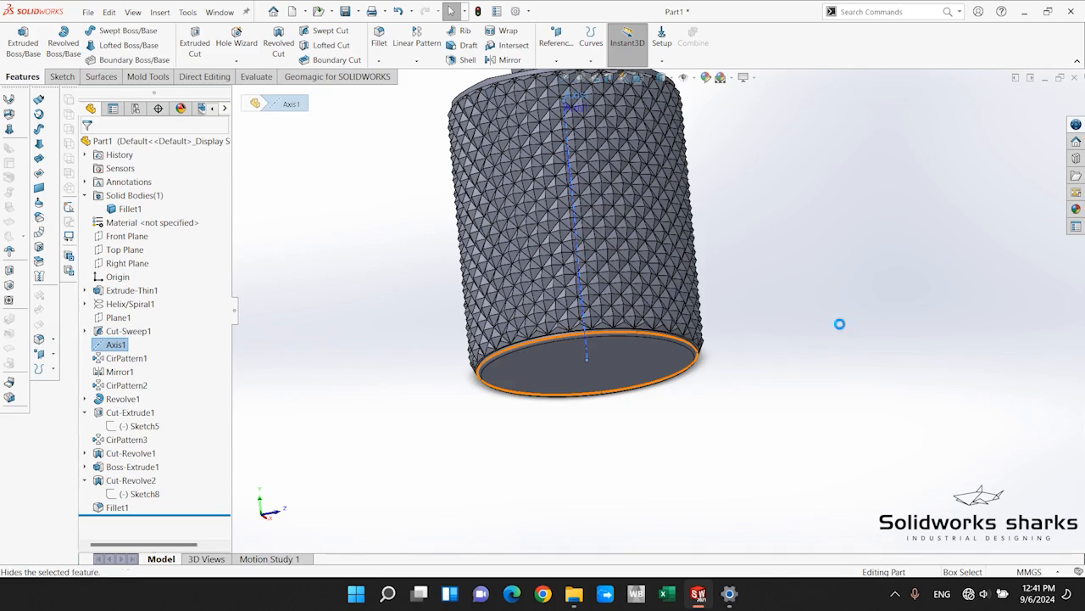
pyautogui.hotkey('ctrl', '7')
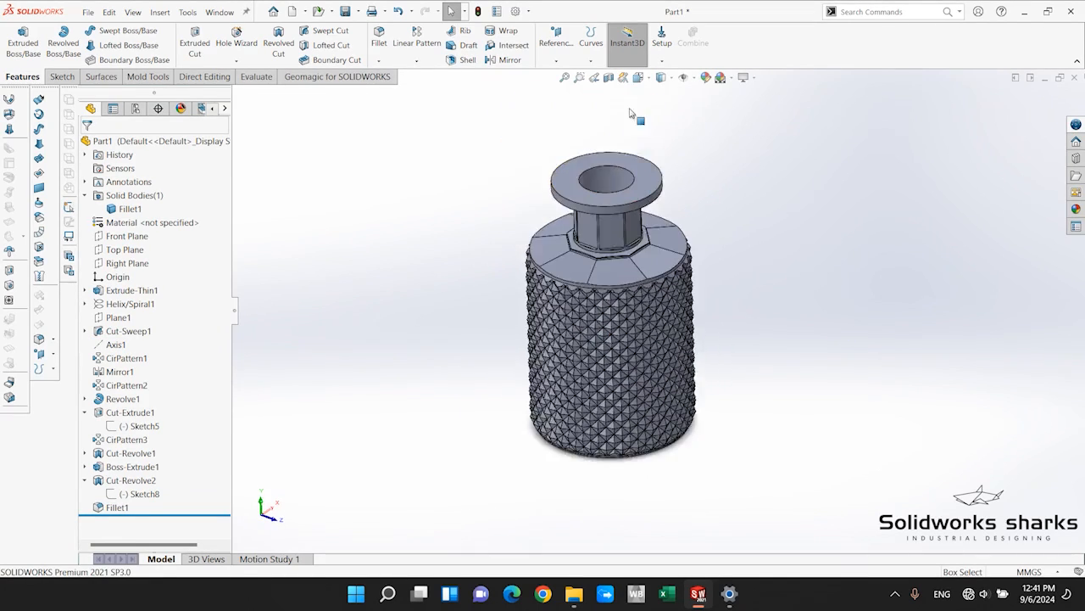
# Chamfer the inner edge of the bottle's mouth with a 1.5 mm distance and a 60° angle.
pyautogui.scroll(-5, 570, 212)
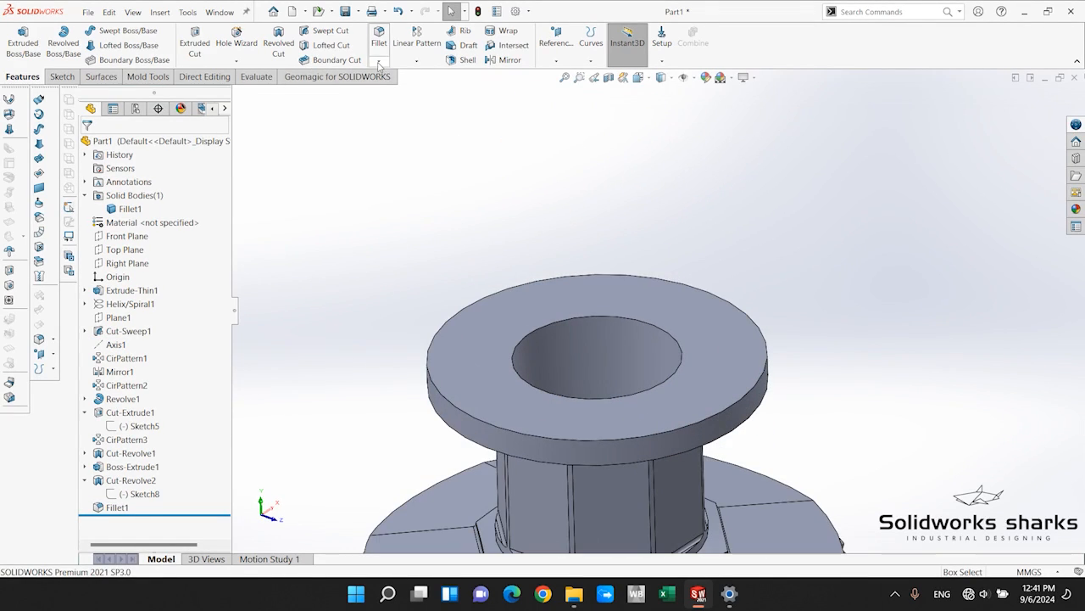
pyautogui.click(379, 60)
pyautogui.click(402, 90)
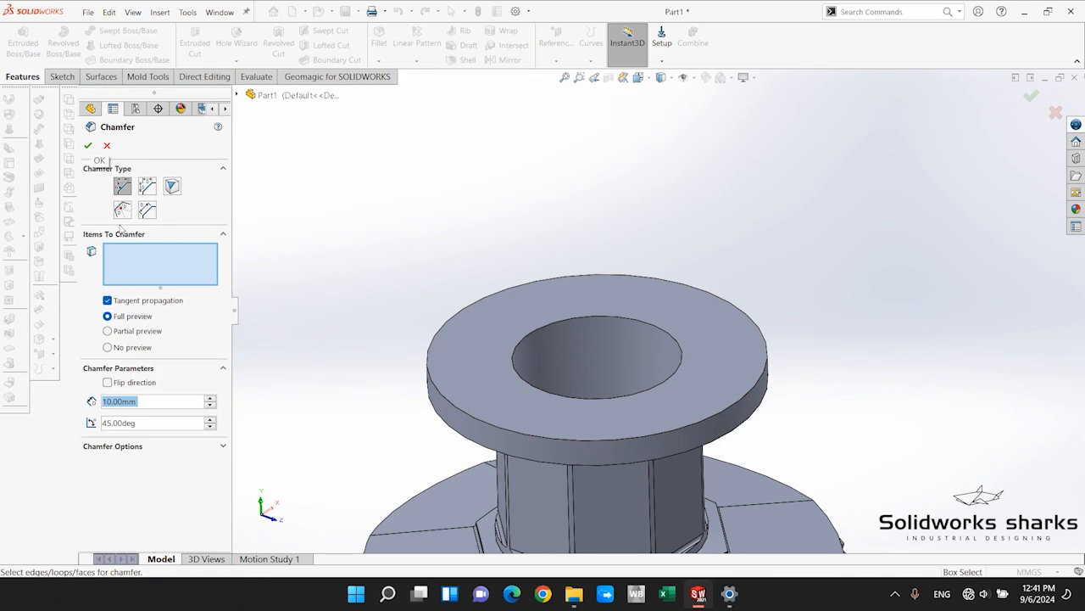
pyautogui.click(534, 334)
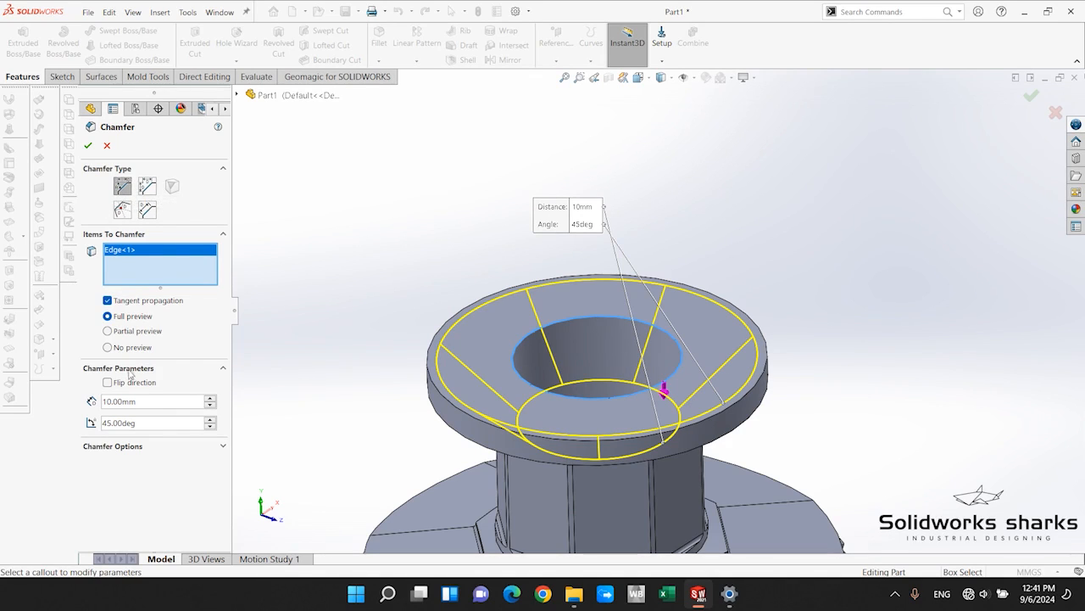
pyautogui.scroll(-2, 337, 417)
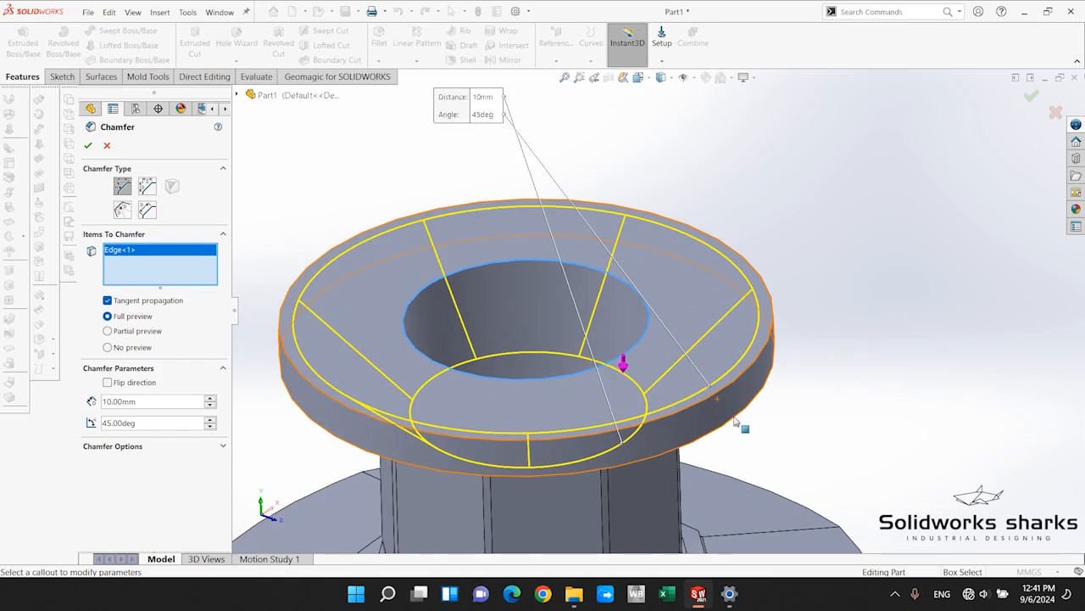
pyautogui.doubleClick(148, 401)
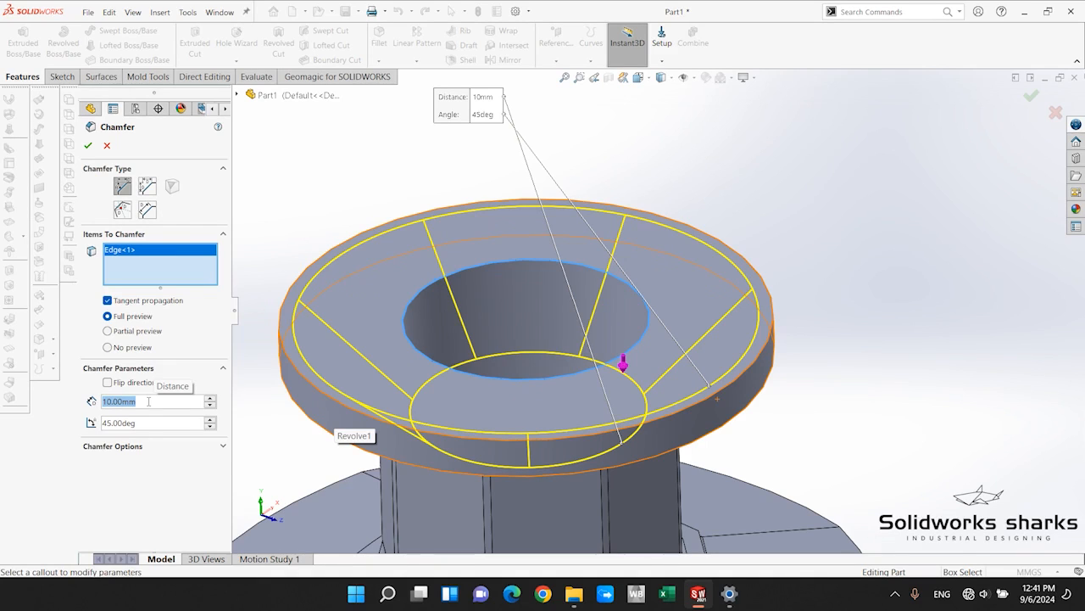
pyautogui.write('1.5')
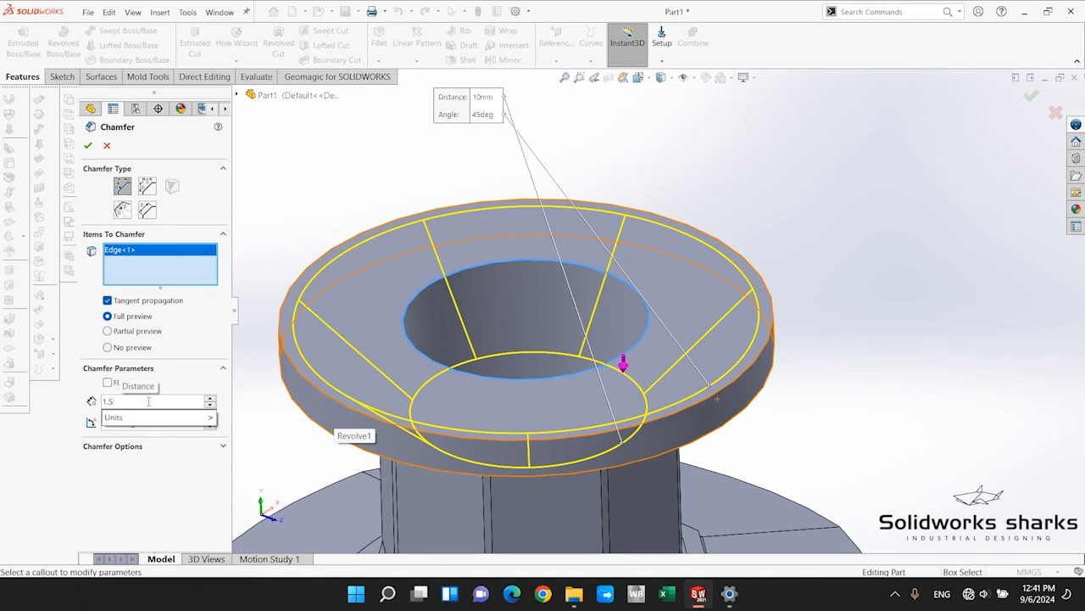
pyautogui.press('Return')
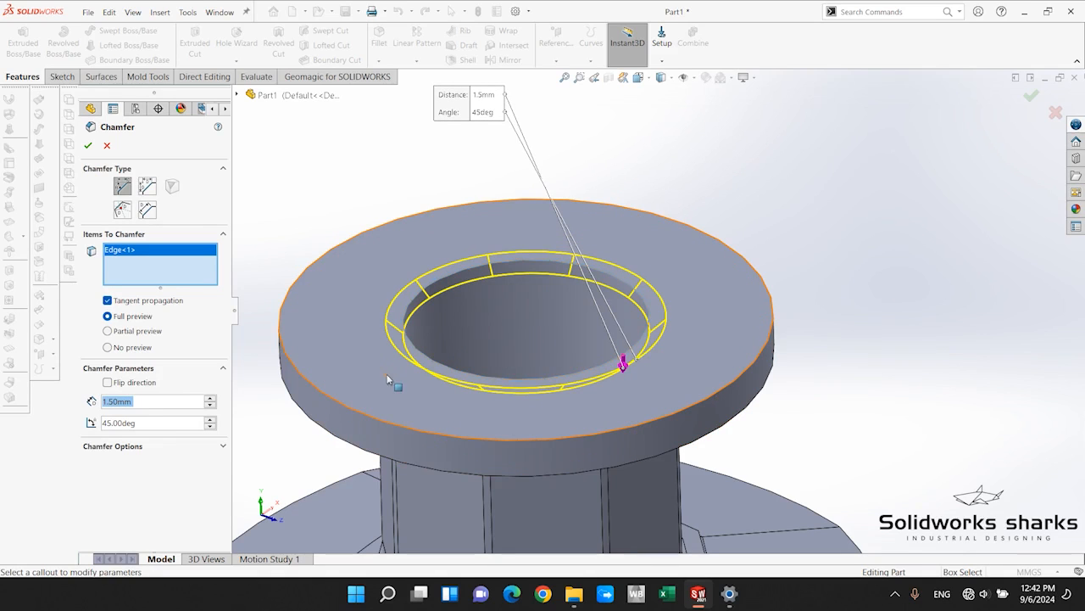
pyautogui.click(177, 422)
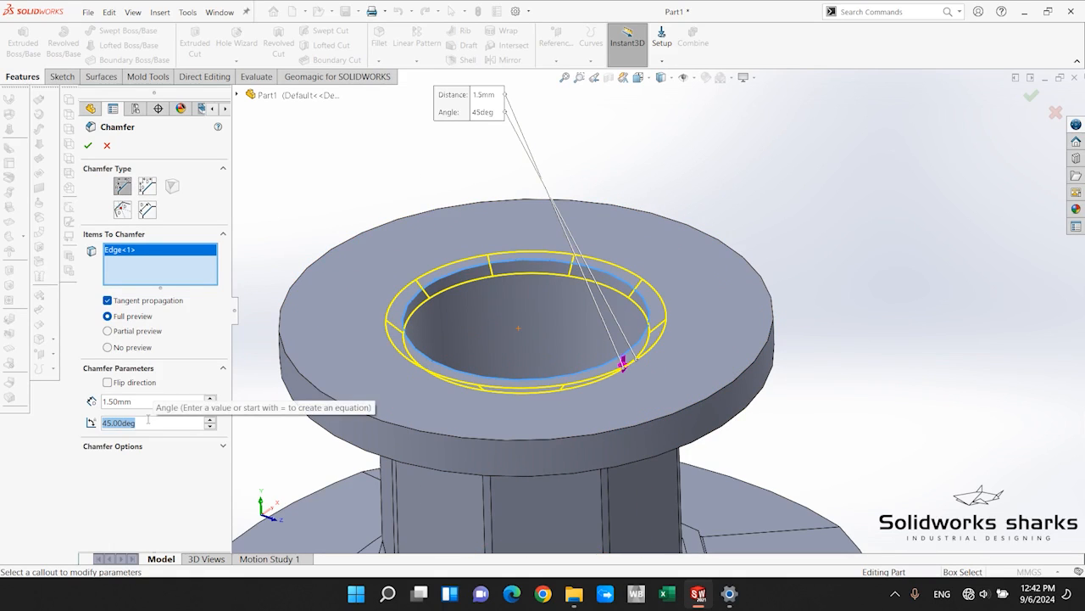
pyautogui.write('60')
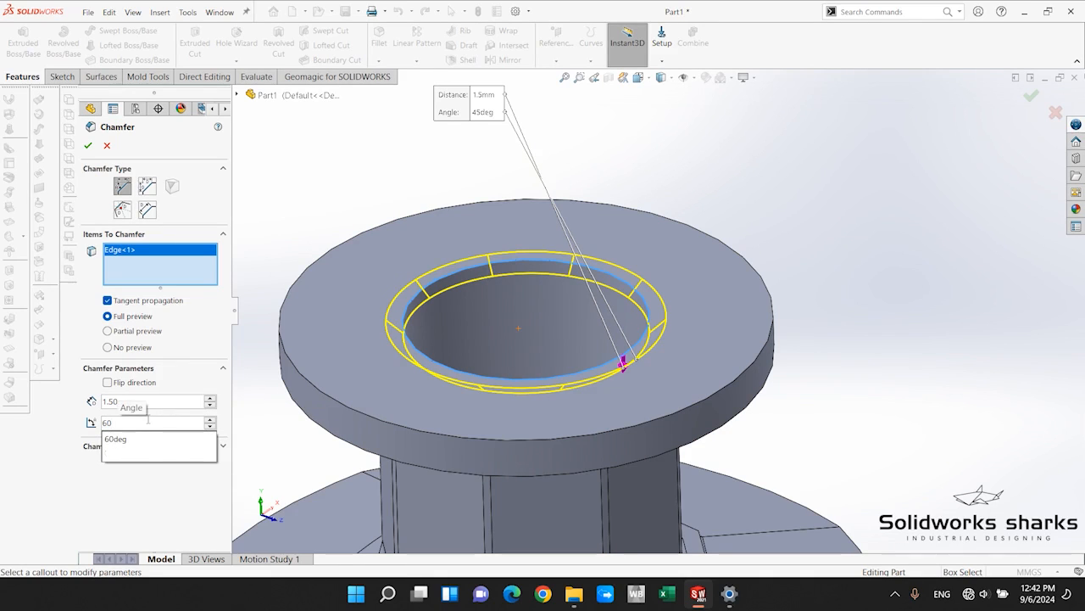
pyautogui.press('Return')
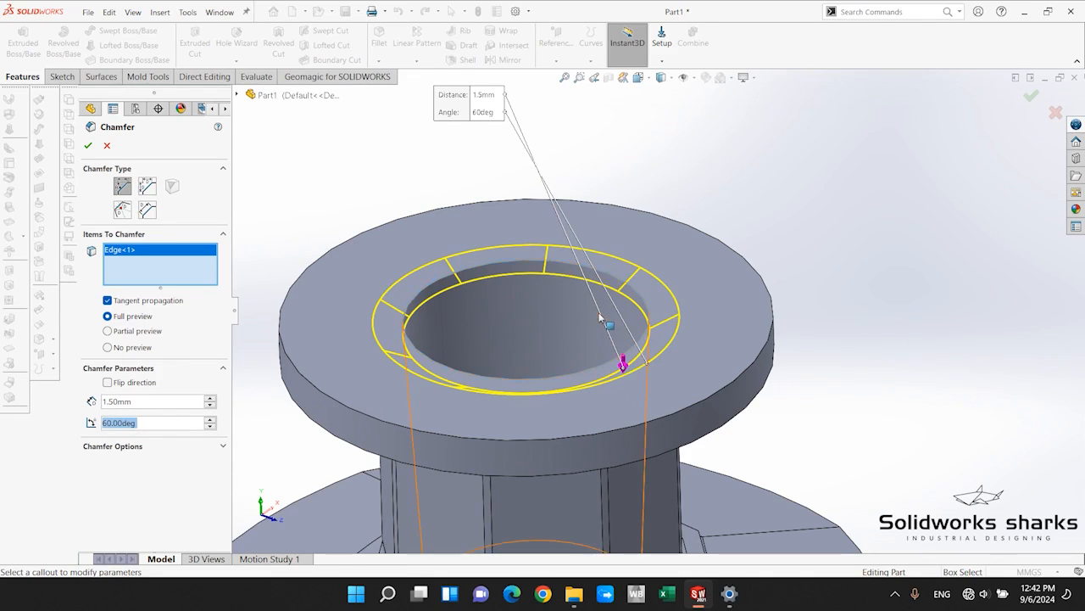
pyautogui.scroll(3, 597, 368)
pyautogui.click(90, 146)
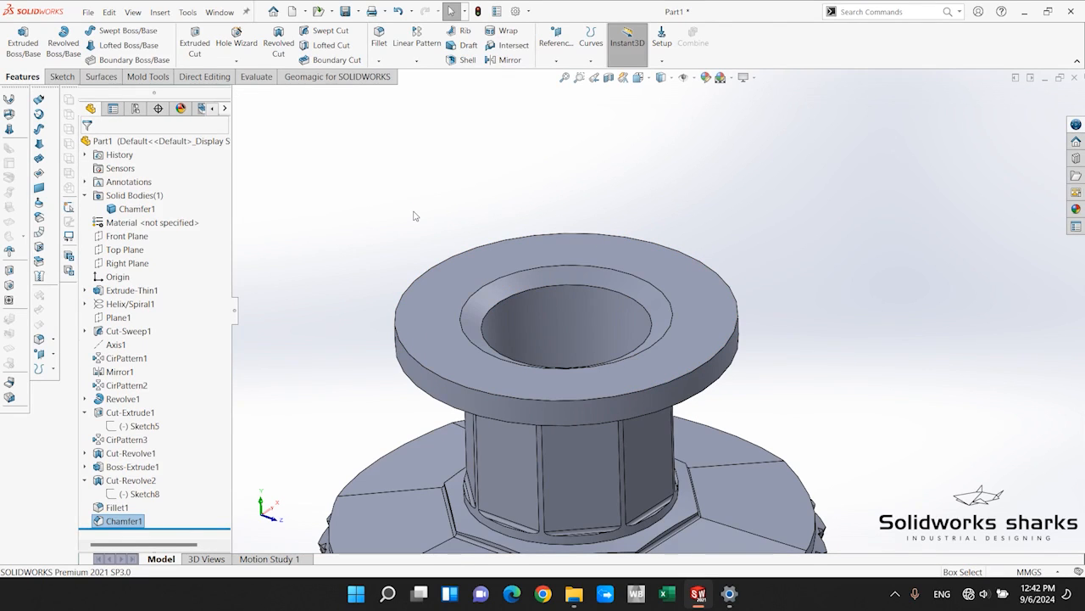
# Fillet the outer and inner edges of the mouth chamfer with a 1 mm radius.
pyautogui.scroll(-2, 560, 280)
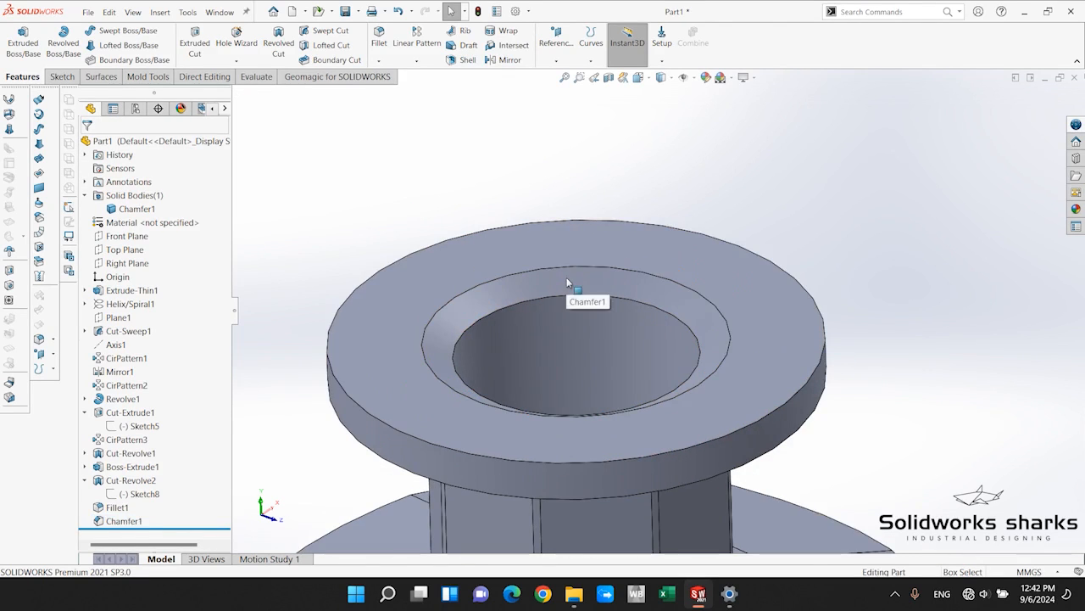
pyautogui.click(379, 38)
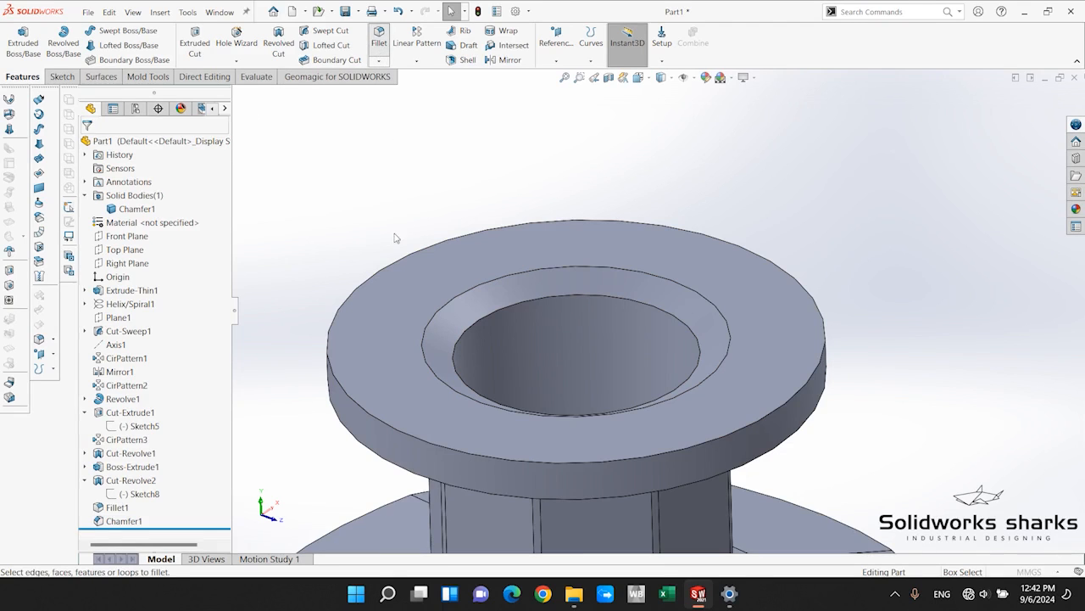
pyautogui.click(487, 282)
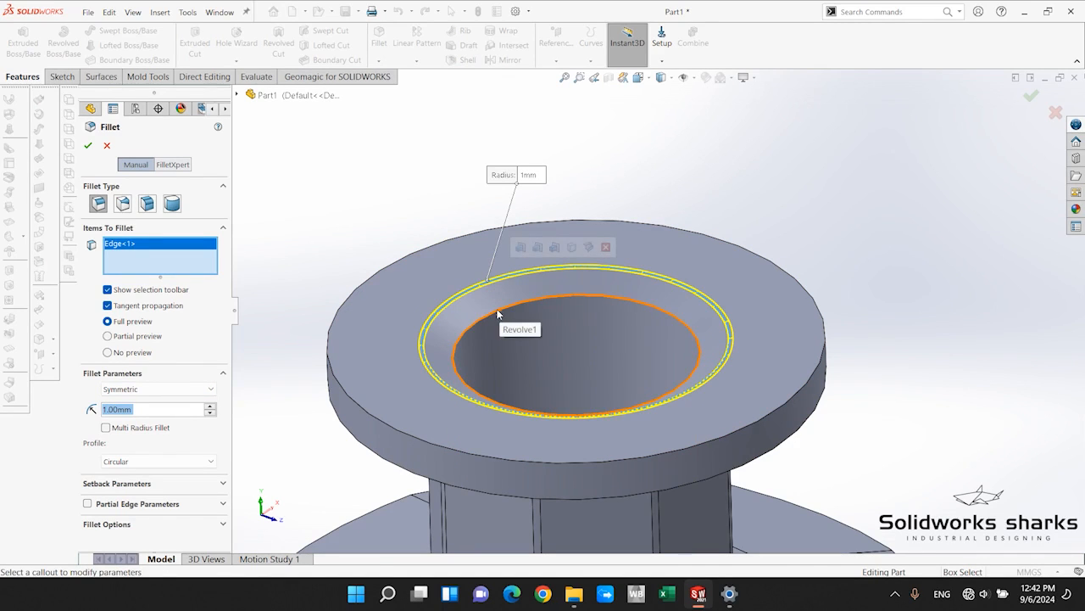
pyautogui.click(500, 315)
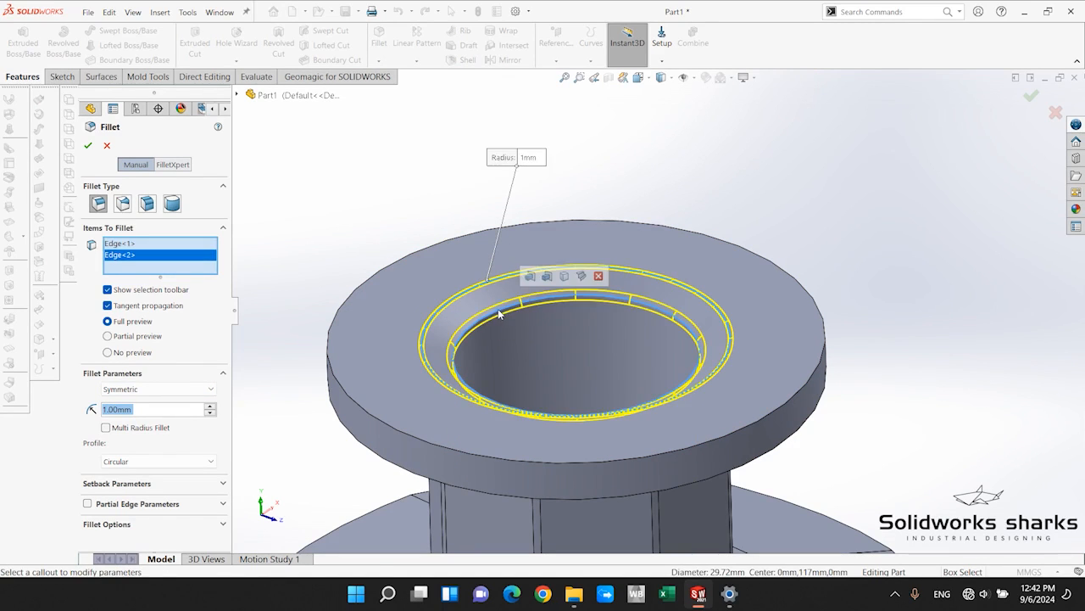
pyautogui.click(88, 146)
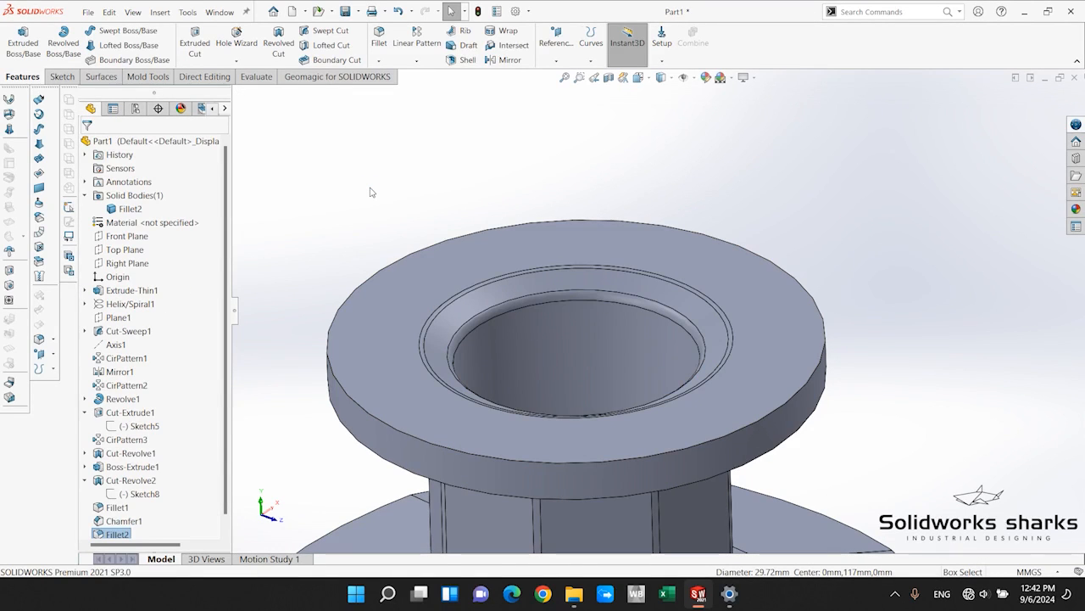
# Fillet the upper outer edge of the neck's rim flange with a 0.8 mm radius.
pyautogui.click(379, 38)
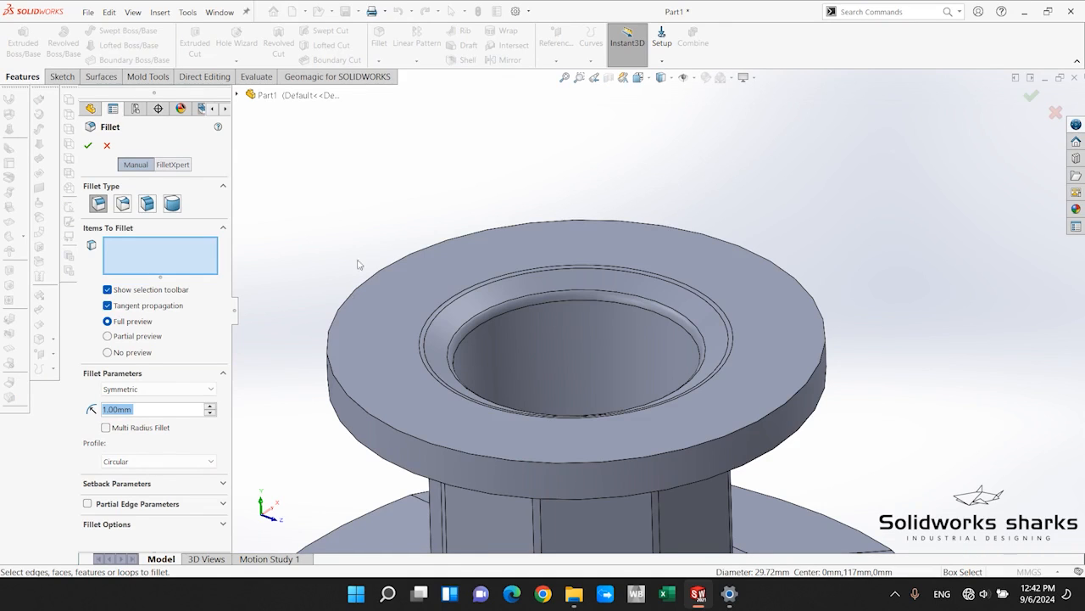
pyautogui.click(329, 355)
pyautogui.scroll(3, 331, 357)
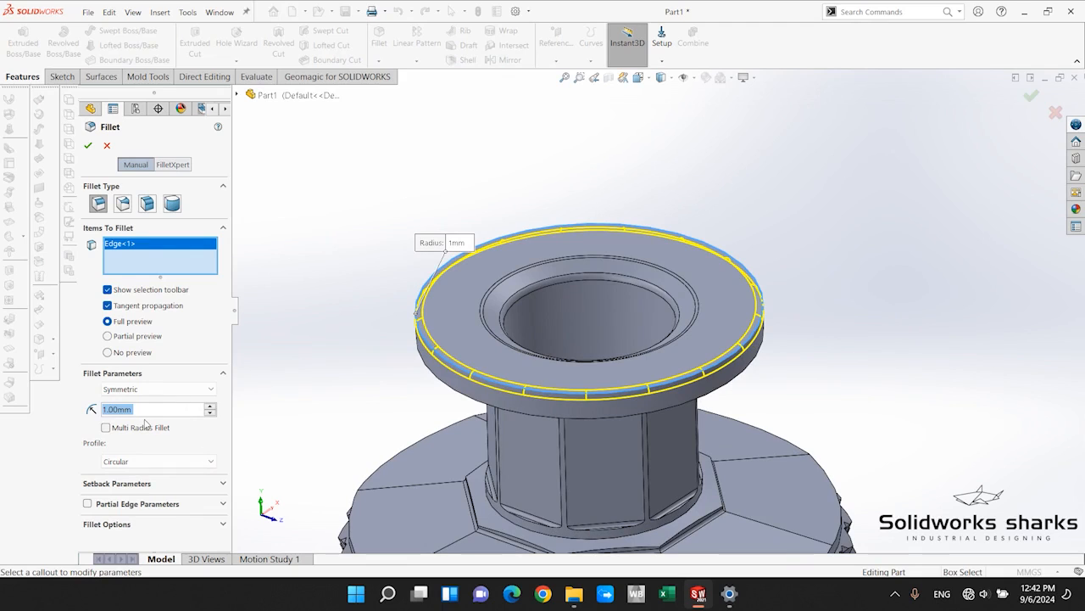
pyautogui.write('0.8')
pyautogui.press('Return')
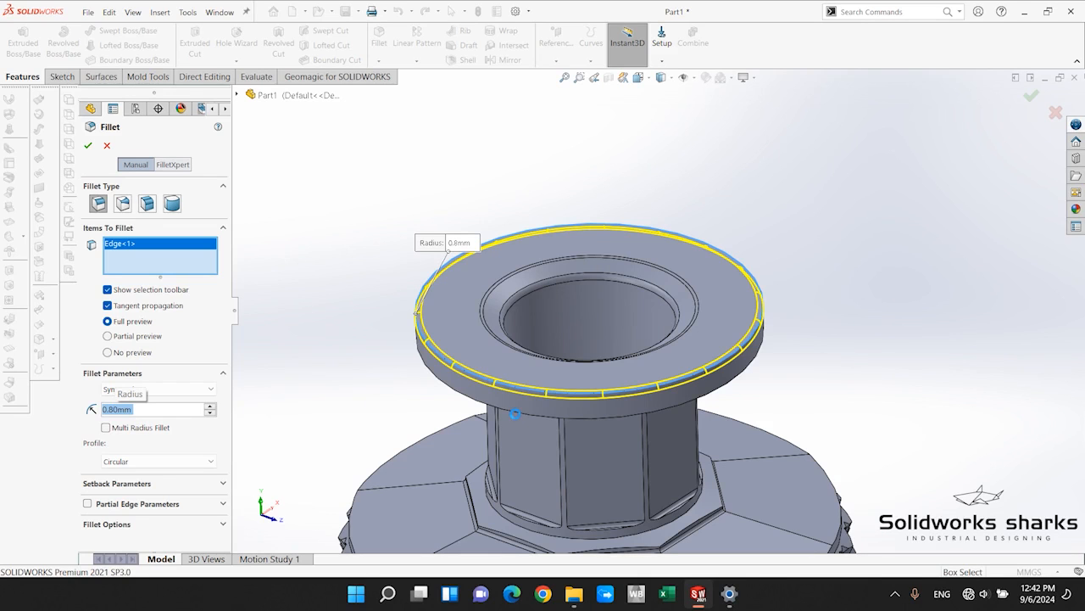
# Fillet all eight edge segments around the outer rim of the bottle's shoulder with a 0.5 mm radius.
pyautogui.scroll(5, 568, 345)
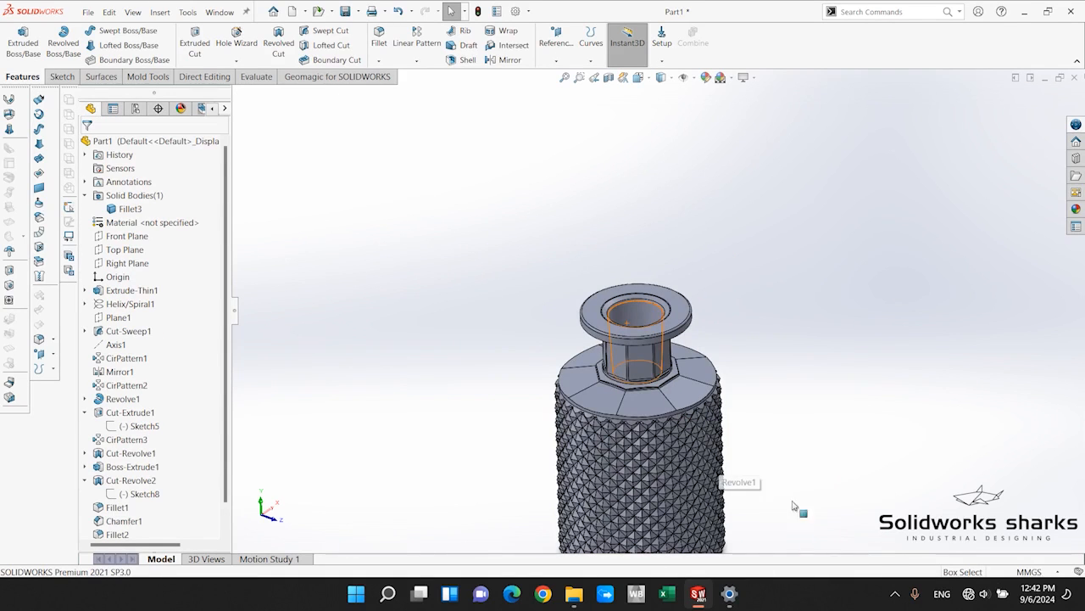
pyautogui.scroll(-6, 614, 386)
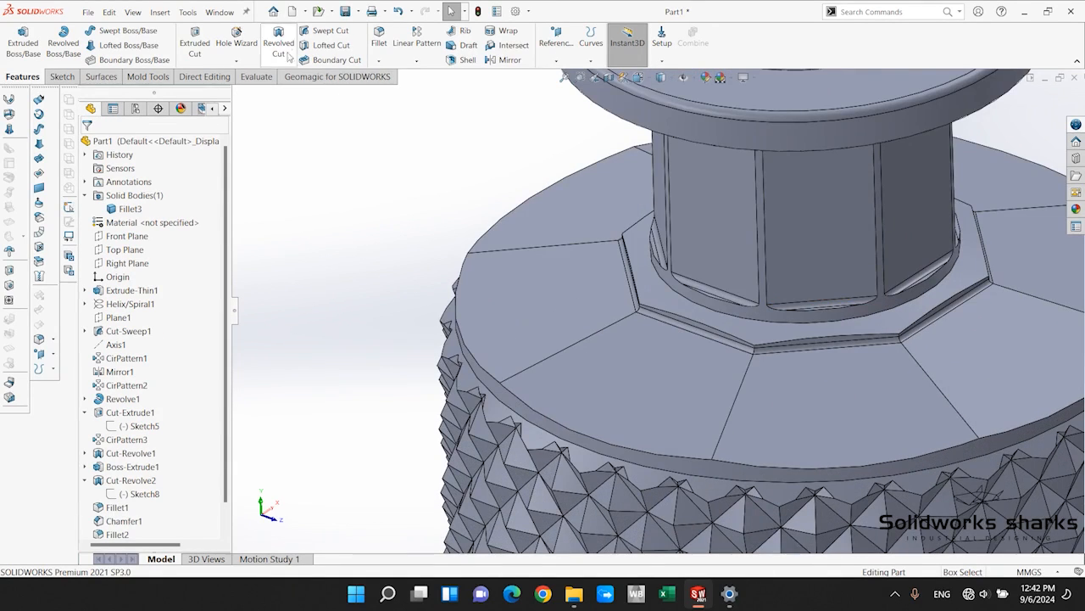
pyautogui.click(378, 38)
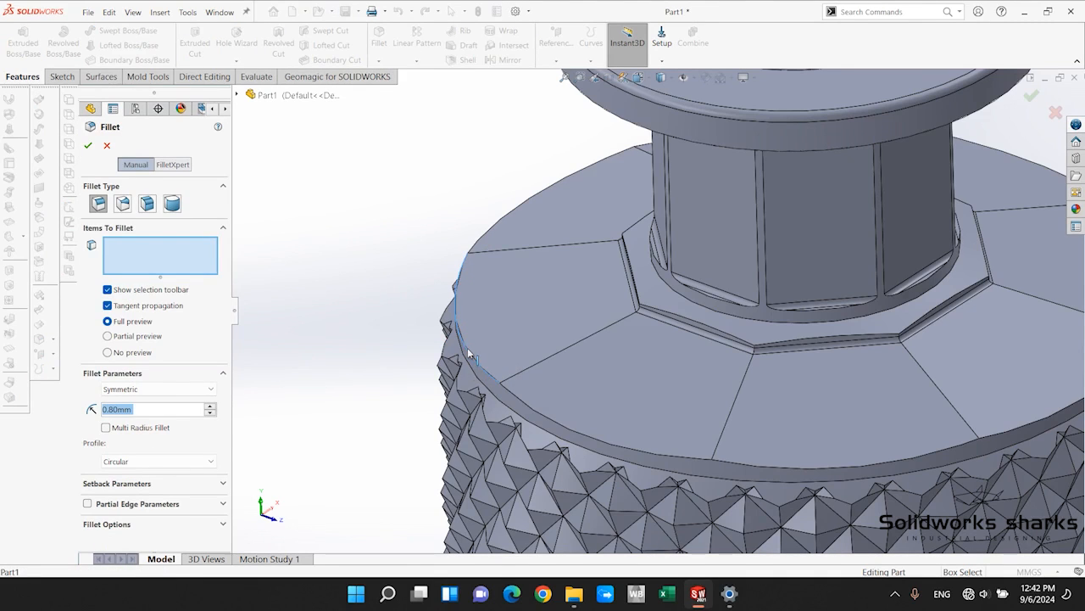
pyautogui.click(469, 355)
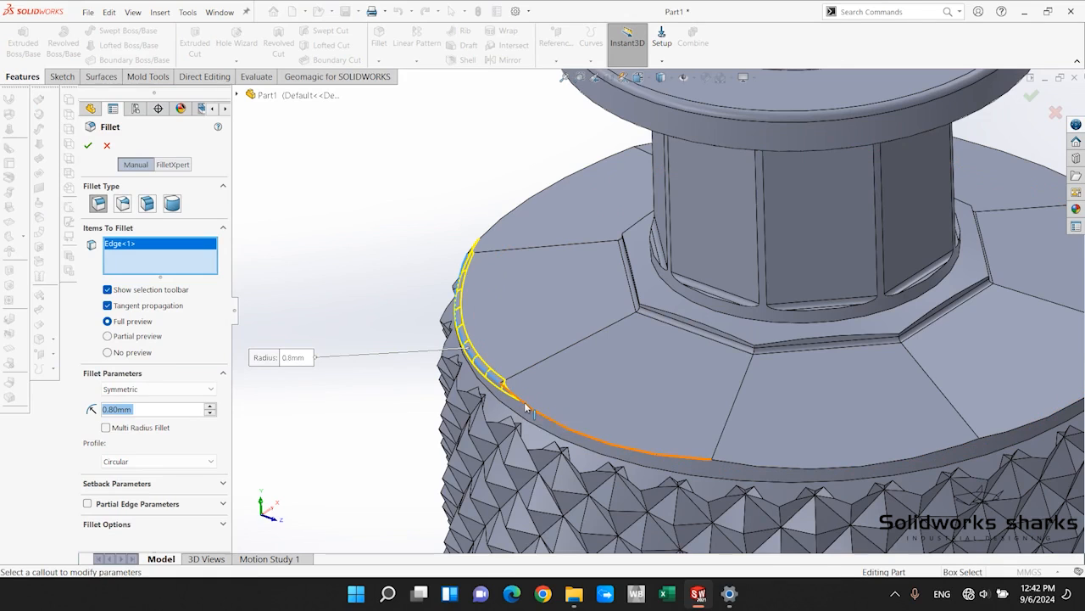
pyautogui.click(746, 464)
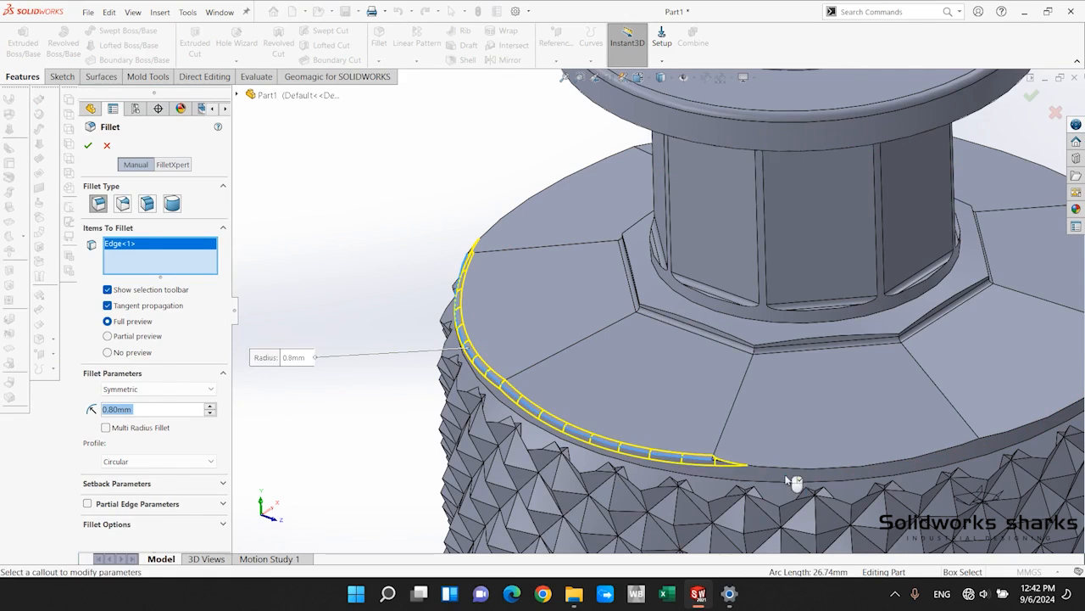
pyautogui.click(981, 449)
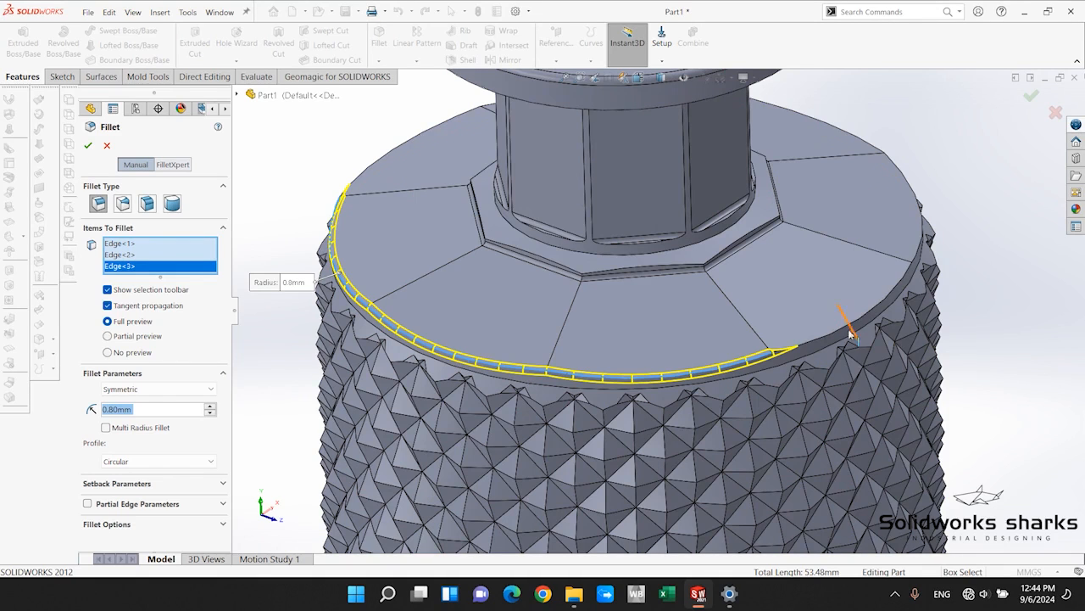
pyautogui.click(823, 337)
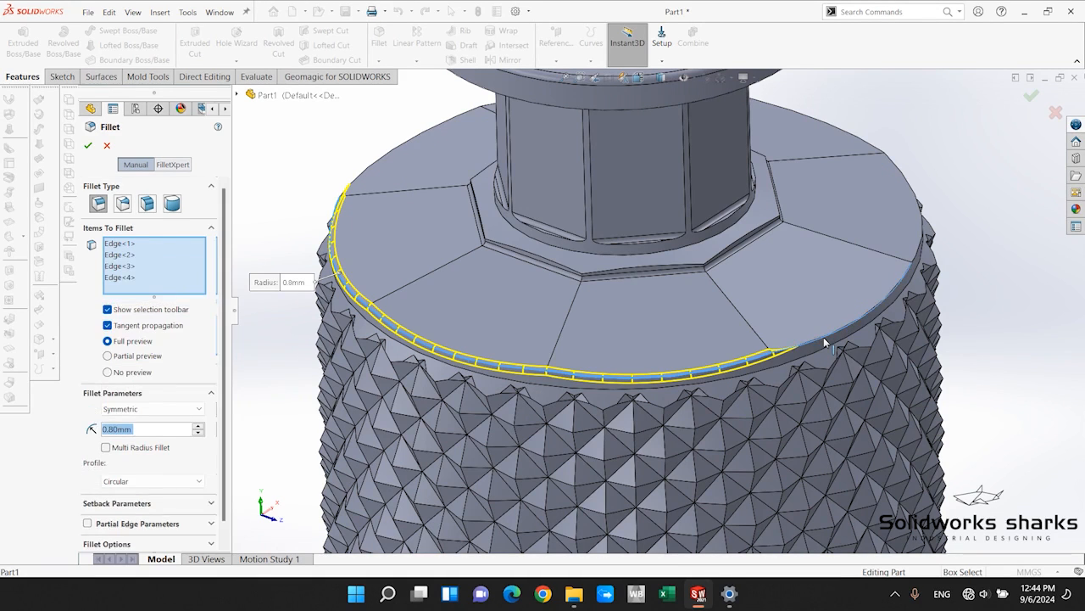
pyautogui.click(919, 239)
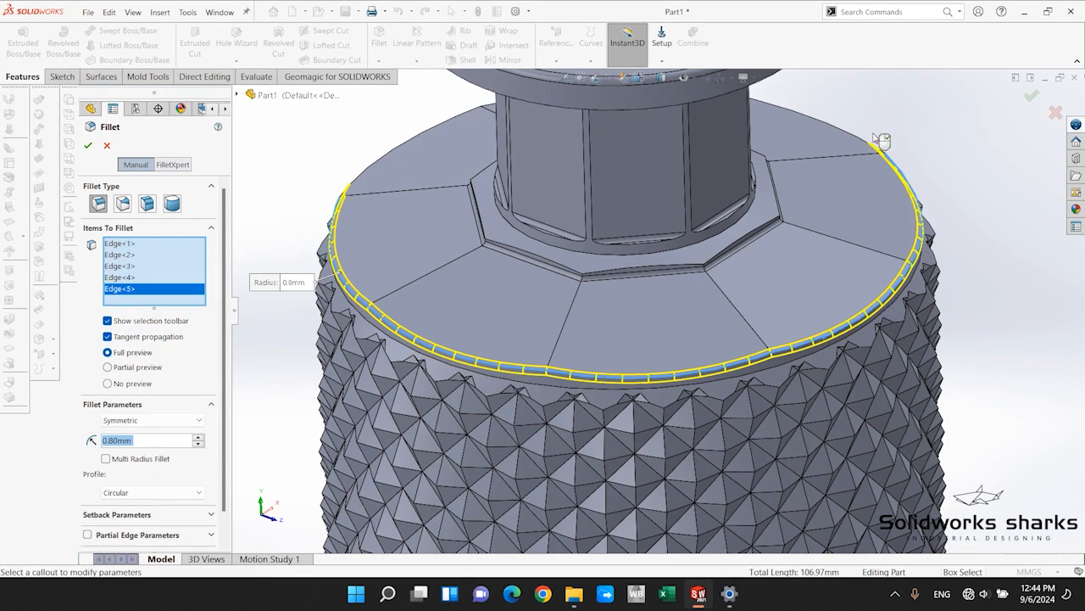
pyautogui.click(876, 145)
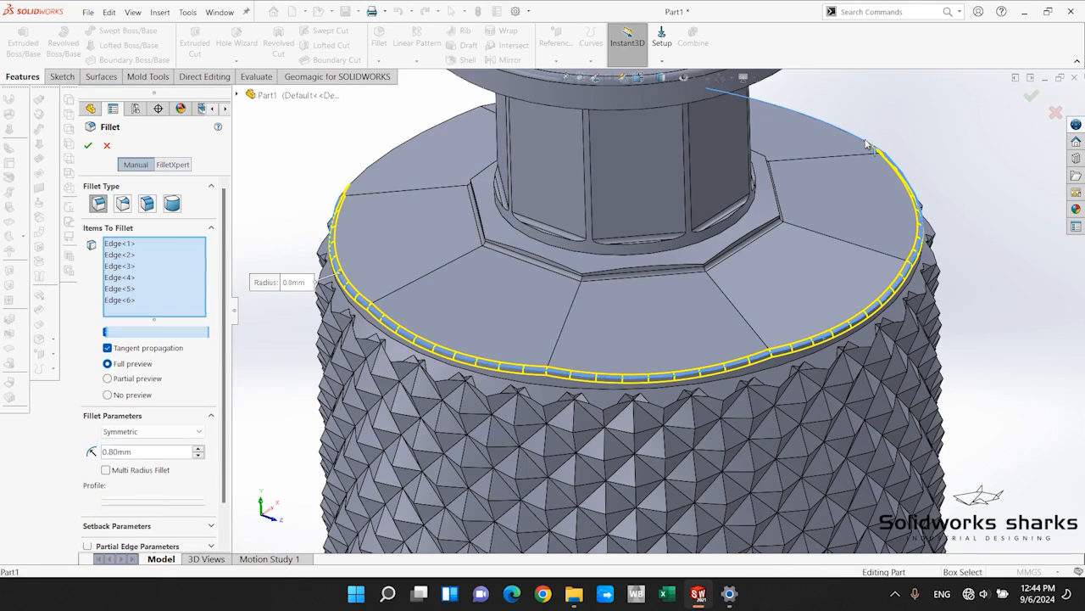
pyautogui.click(361, 177)
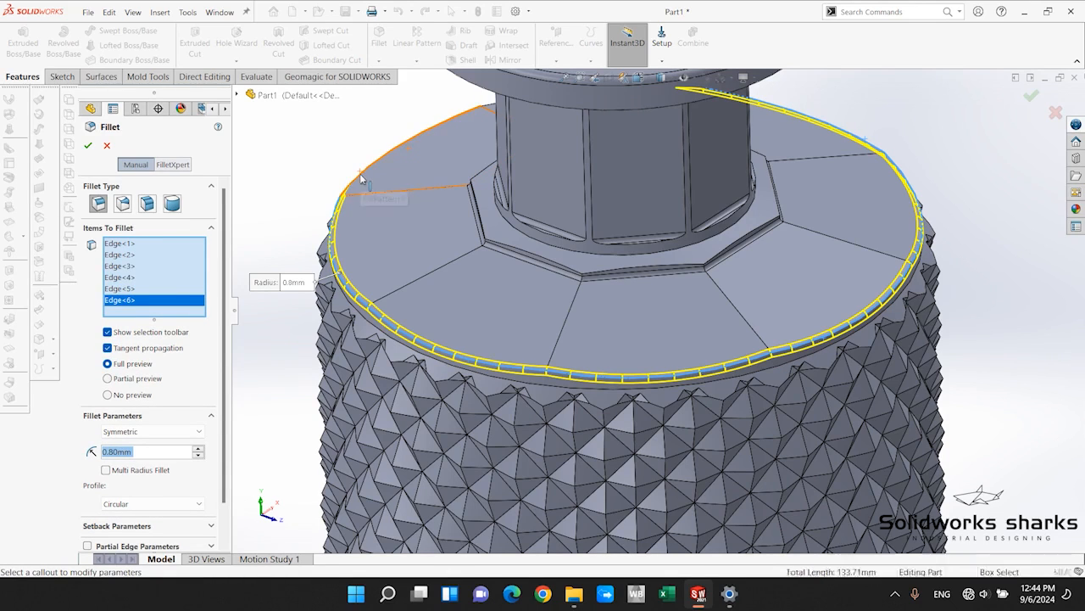
pyautogui.click(491, 107)
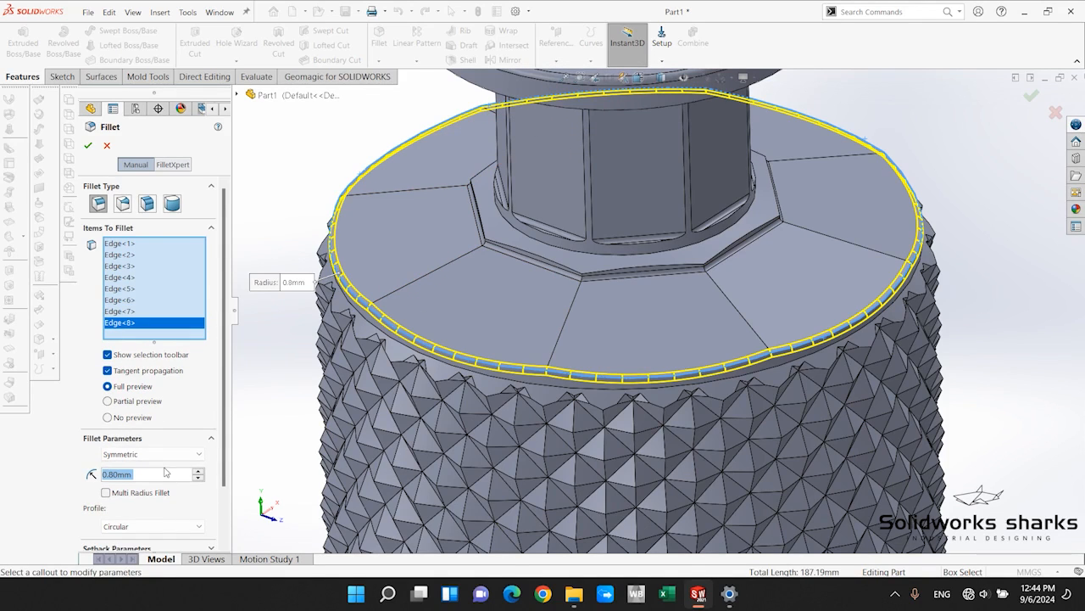
pyautogui.write('.5')
pyautogui.press('Return')
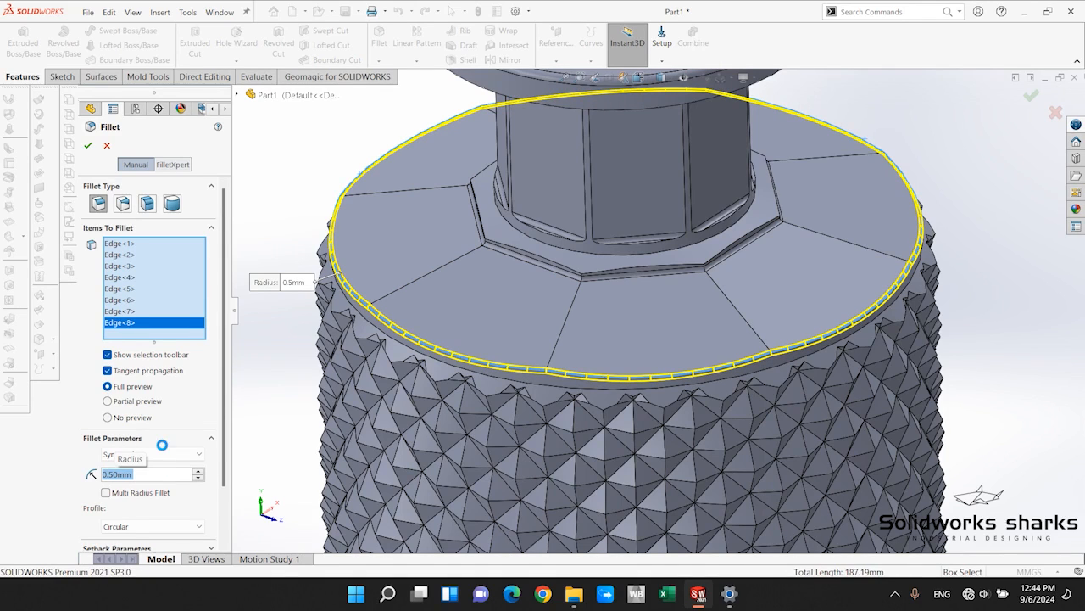
pyautogui.press('Return')
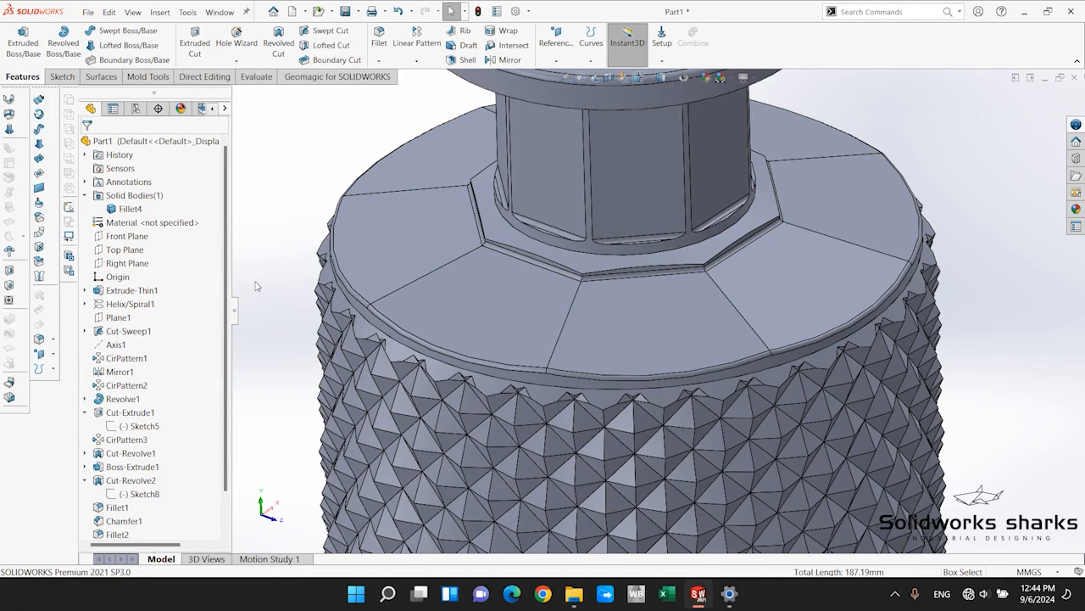
# Apply a section view through the bottle parallel to the Top Plane with an 82 mm offset.
pyautogui.press('f')
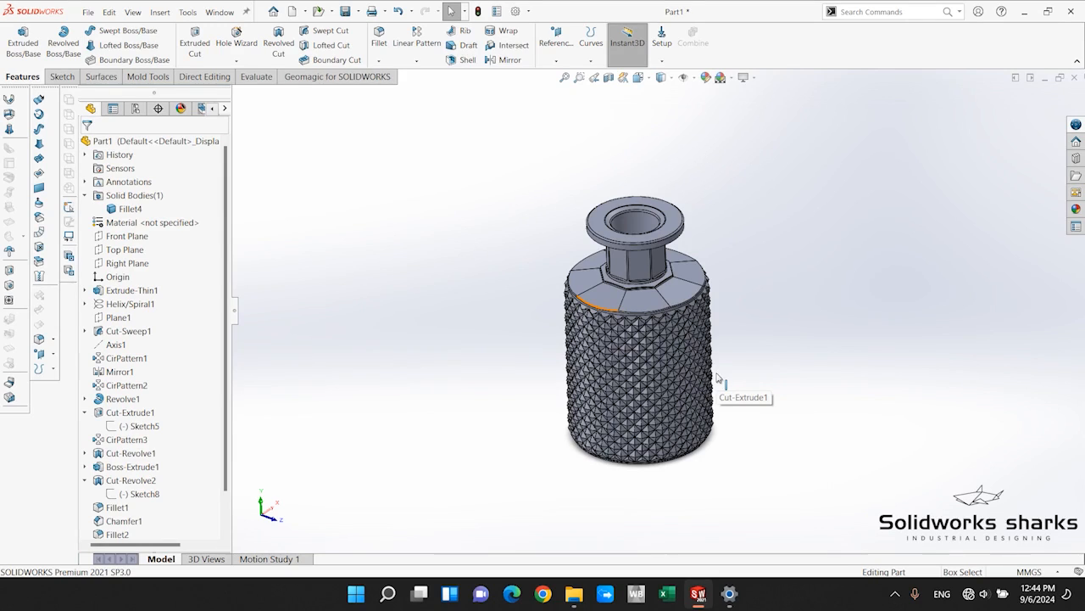
pyautogui.scroll(-3, 716, 373)
pyautogui.scroll(4, 697, 369)
pyautogui.scroll(-3, 678, 387)
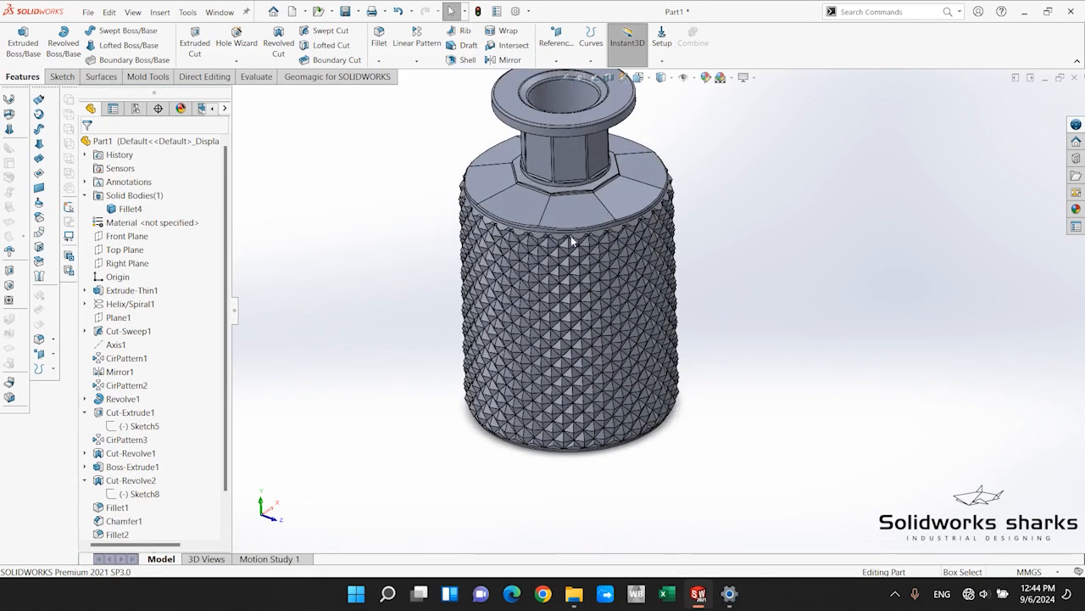
pyautogui.moveTo(572, 238); pyautogui.dragTo(735, 255, button='middle')
pyautogui.hotkey('ctrl', '7')
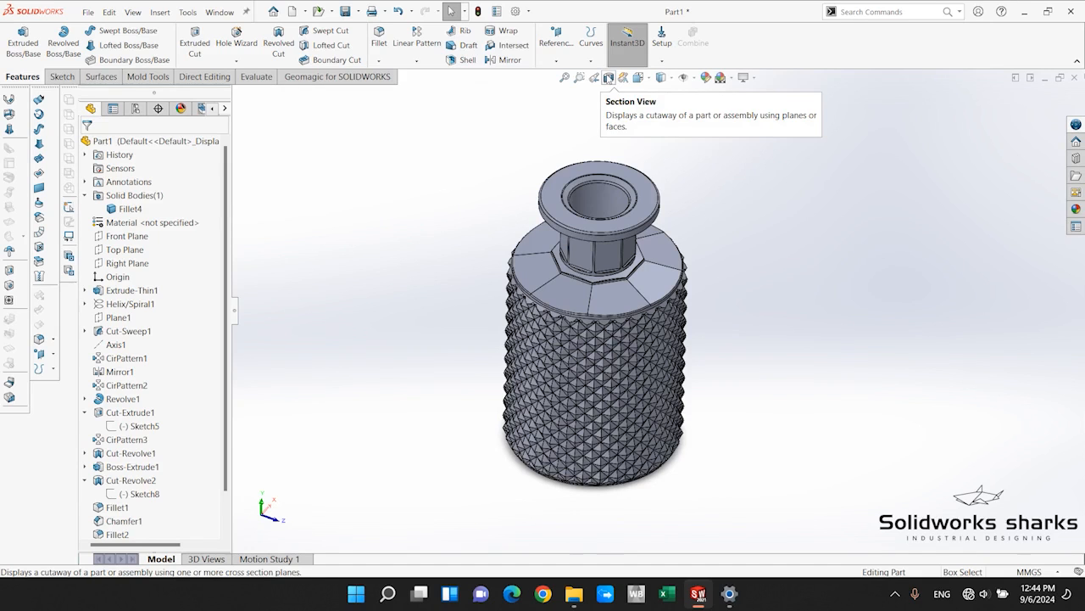
pyautogui.click(608, 77)
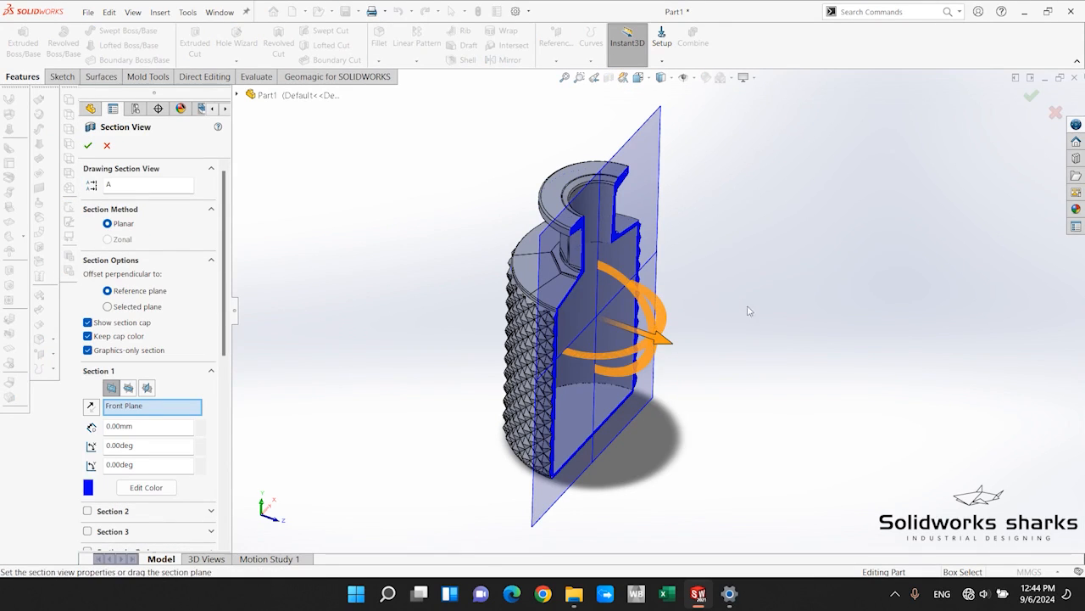
pyautogui.click(129, 388)
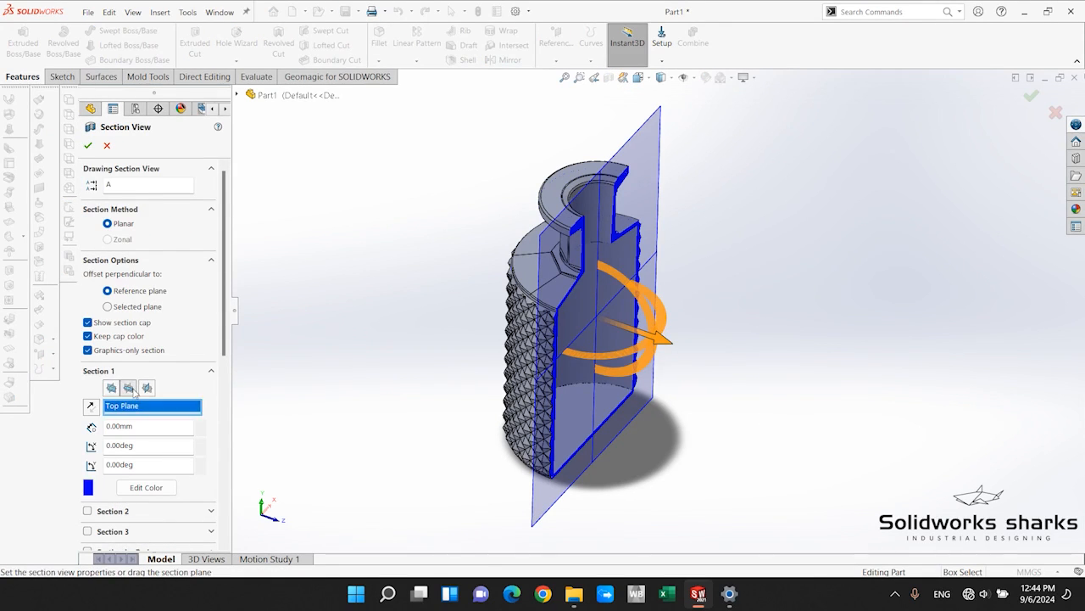
pyautogui.moveTo(595, 310); pyautogui.dragTo(634, 203)
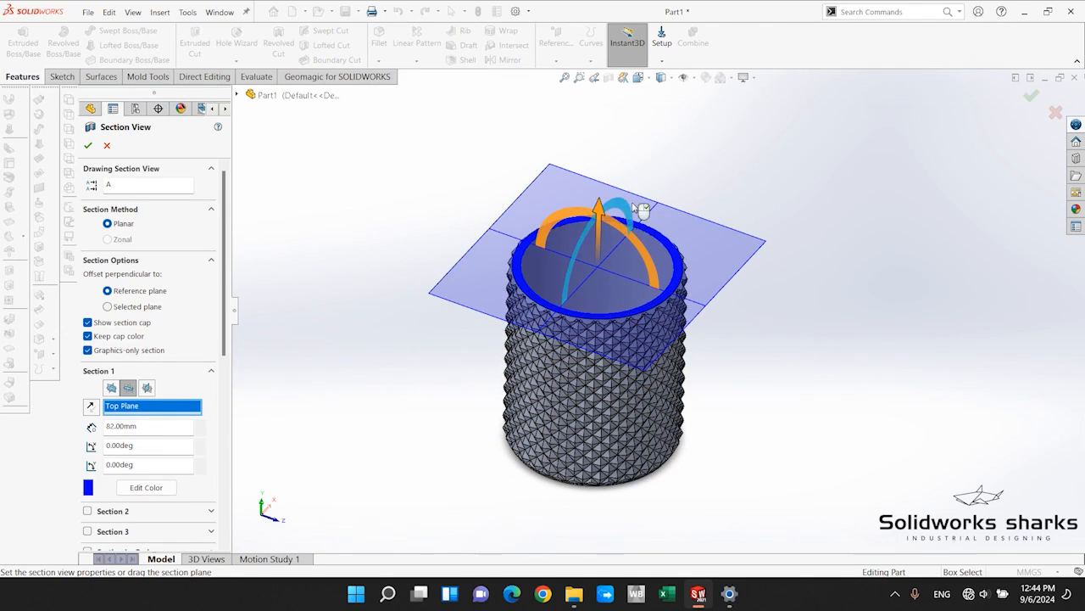
pyautogui.click(88, 146)
# Create a sketch on the bottle's inner floor face by converting the face's circular boundary, and exit the sketch.
pyautogui.moveTo(670, 356); pyautogui.dragTo(725, 418, button='middle')
pyautogui.scroll(-3, 725, 418)
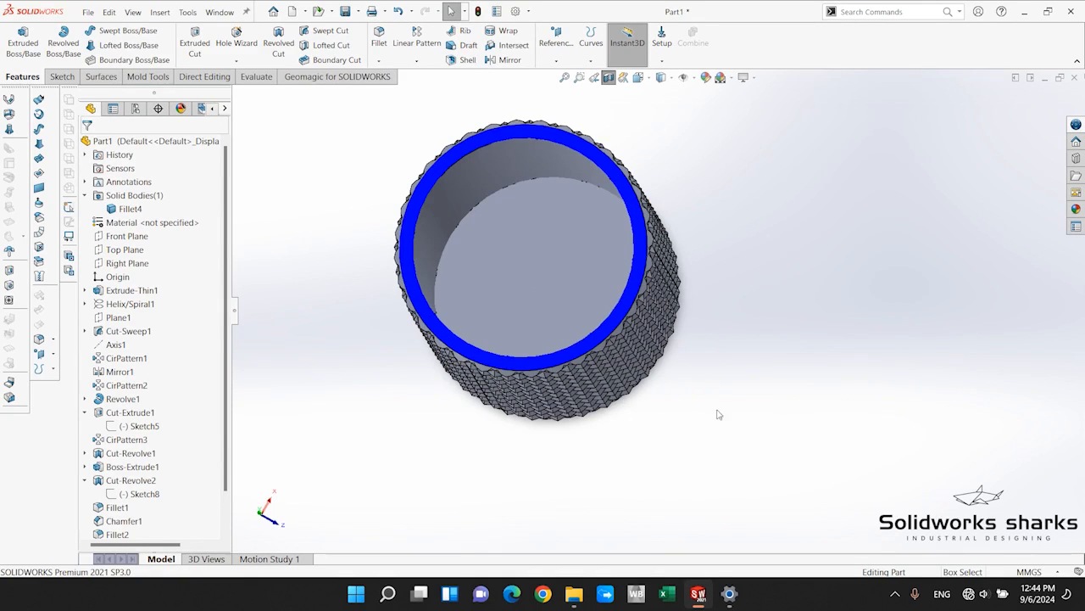
pyautogui.click(540, 234)
pyautogui.click(591, 207)
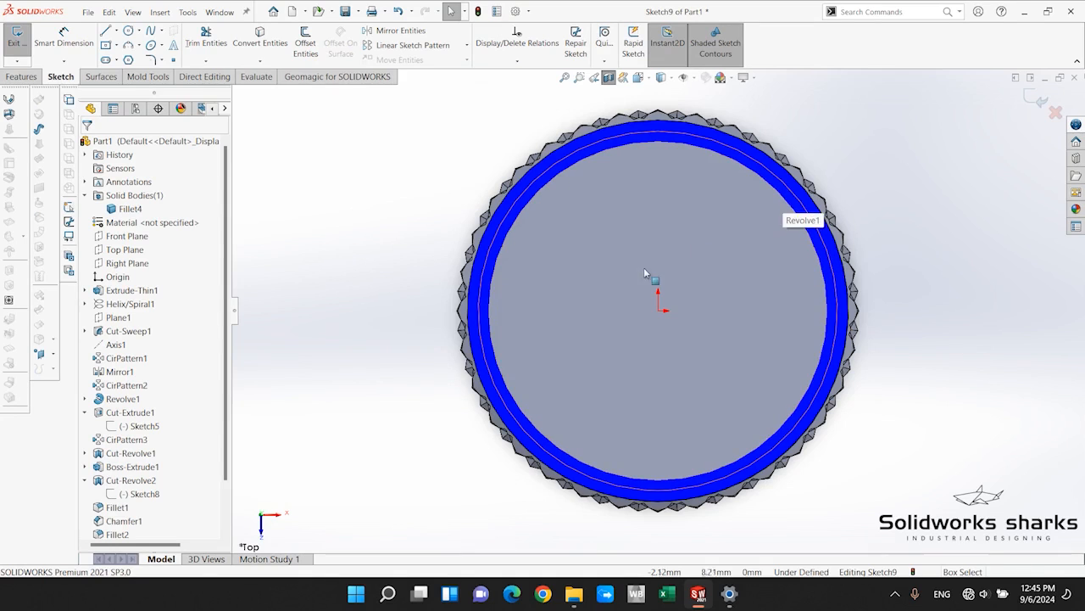
pyautogui.moveTo(644, 267); pyautogui.dragTo(557, 235, button='middle')
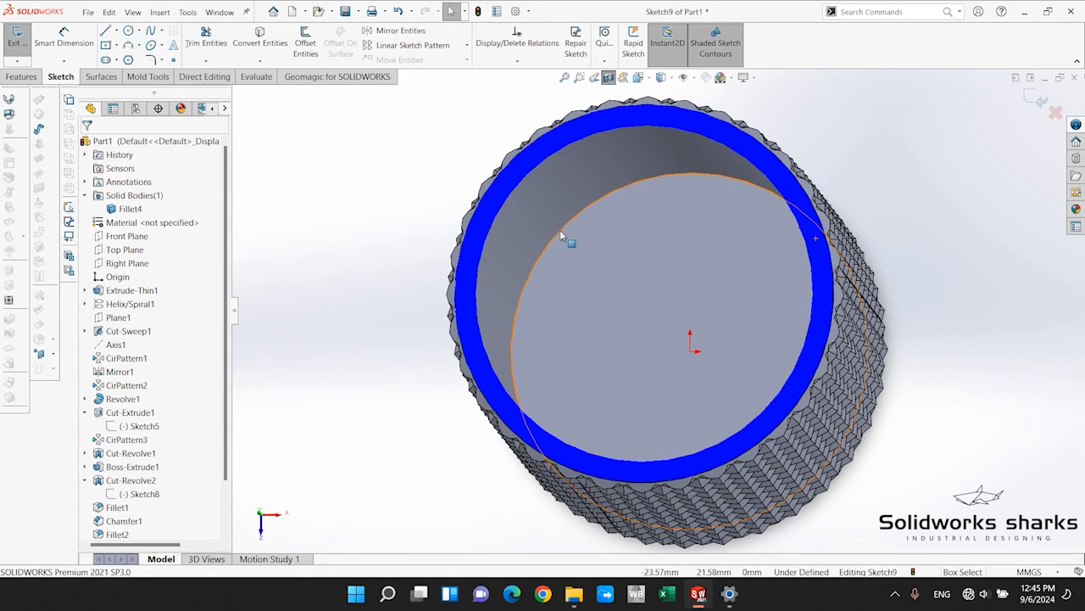
pyautogui.click(262, 39)
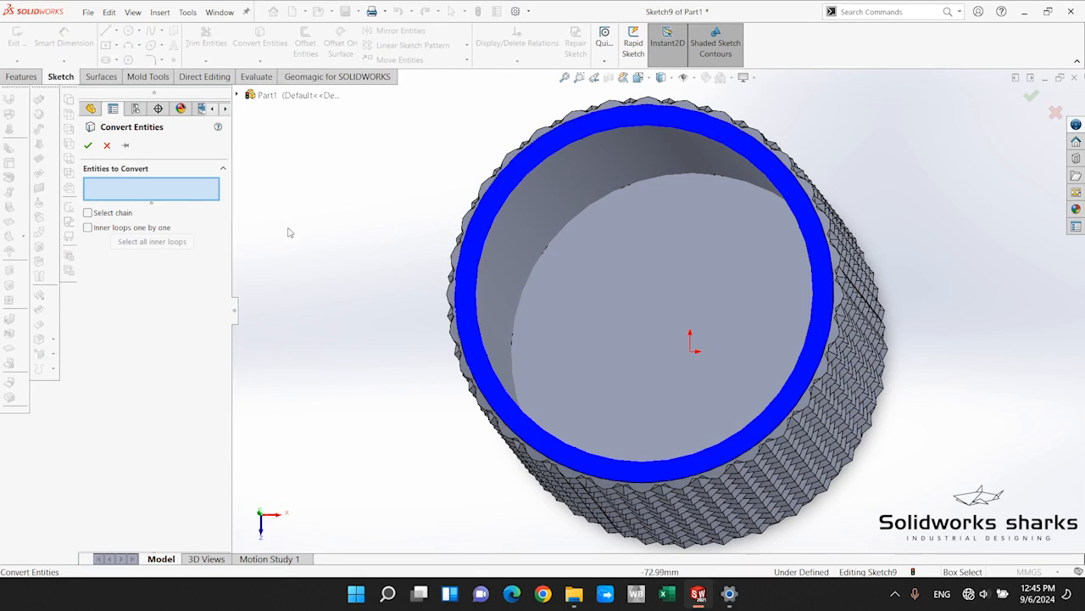
pyautogui.click(577, 241)
pyautogui.rightClick(577, 241)
pyautogui.moveTo(689, 314); pyautogui.dragTo(723, 327, button='middle')
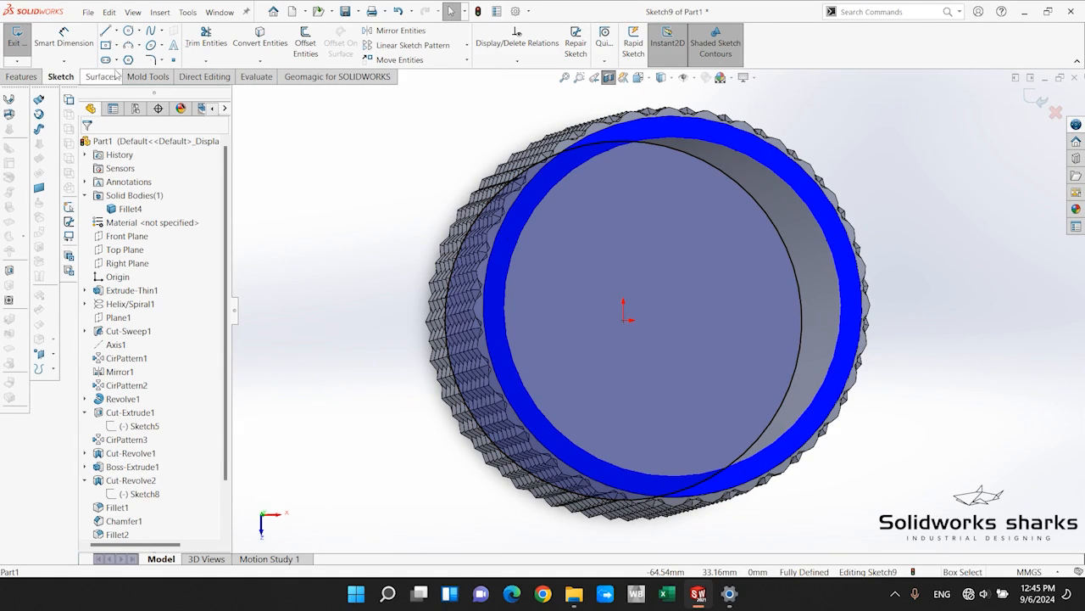
pyautogui.click(1034, 99)
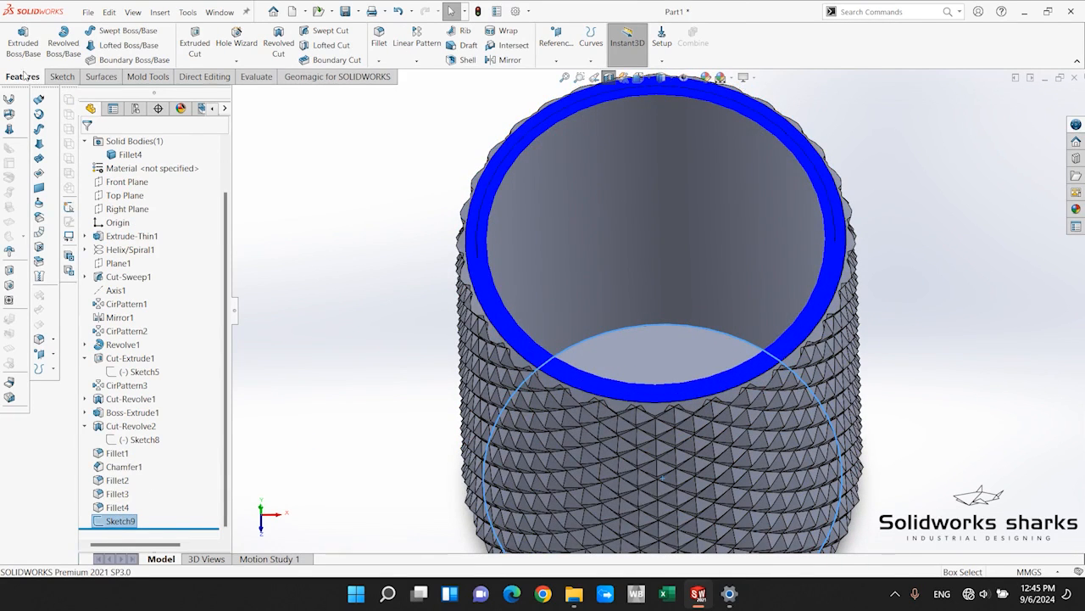
# Extrude the floor circle 58 mm upward inside the bottle as a separate body, with Merge result off.
pyautogui.click(23, 40)
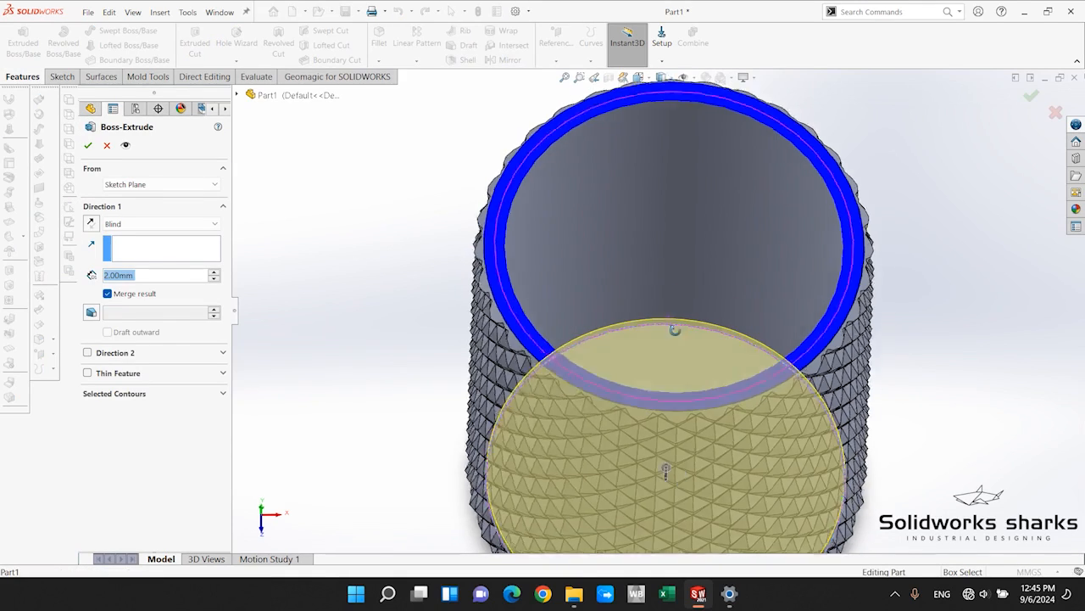
pyautogui.moveTo(675, 329); pyautogui.dragTo(671, 475, button='middle')
pyautogui.moveTo(675, 491); pyautogui.dragTo(717, 413)
pyautogui.moveTo(716, 413); pyautogui.dragTo(729, 297, button='middle')
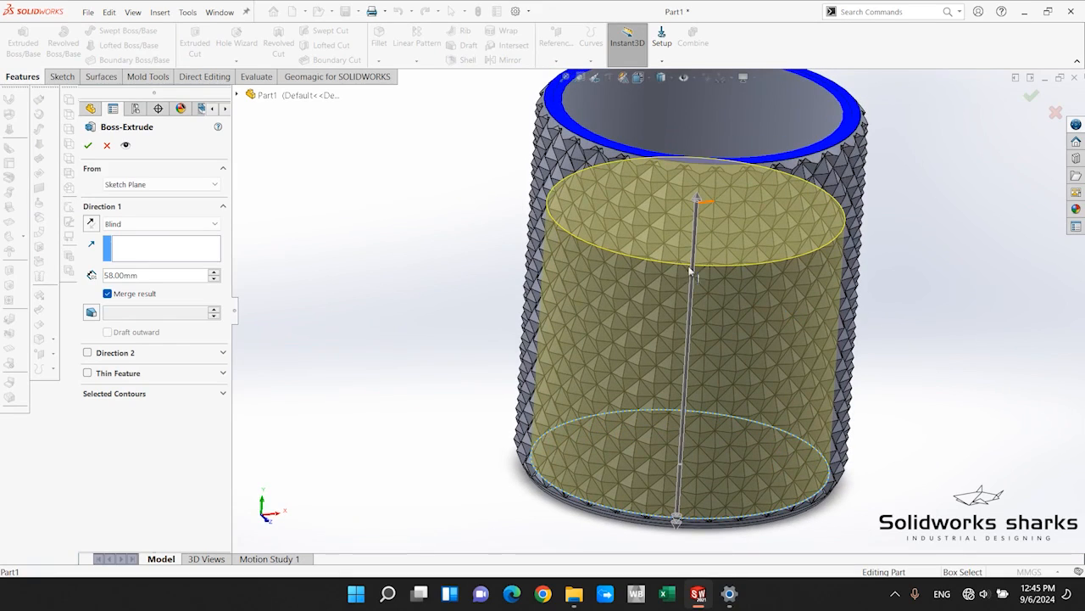
pyautogui.click(124, 298)
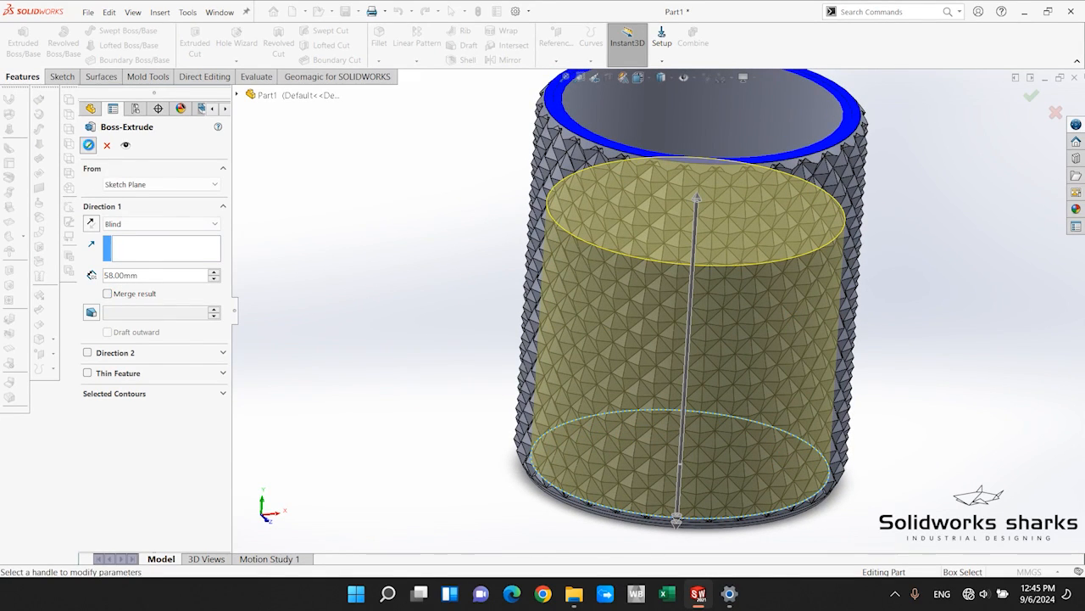
pyautogui.click(88, 145)
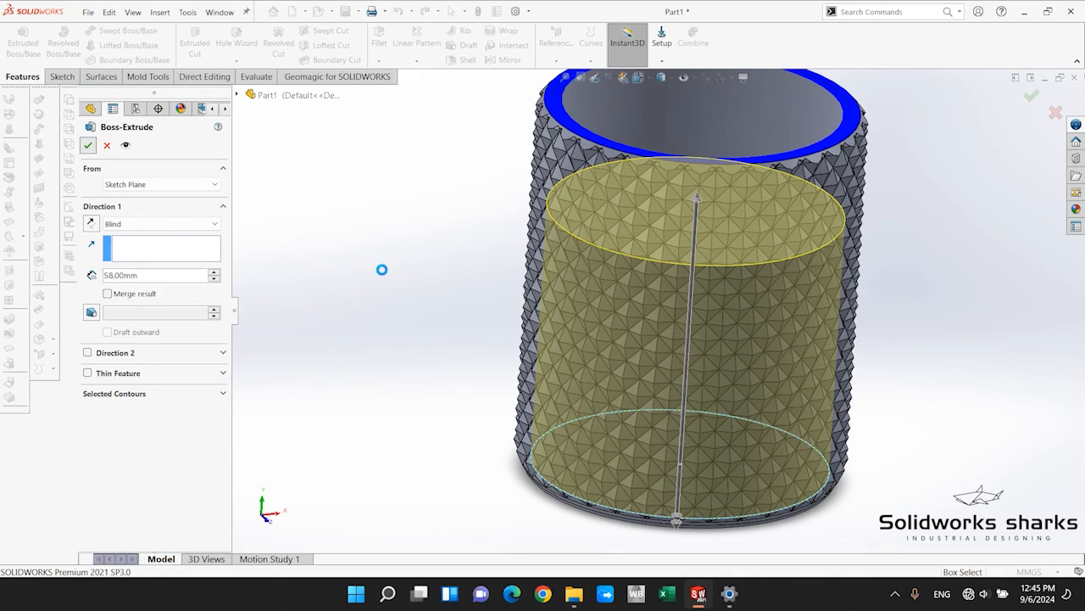
# Turn off the section view and show the whole bottle from an angled view.
pyautogui.scroll(-4, 763, 231)
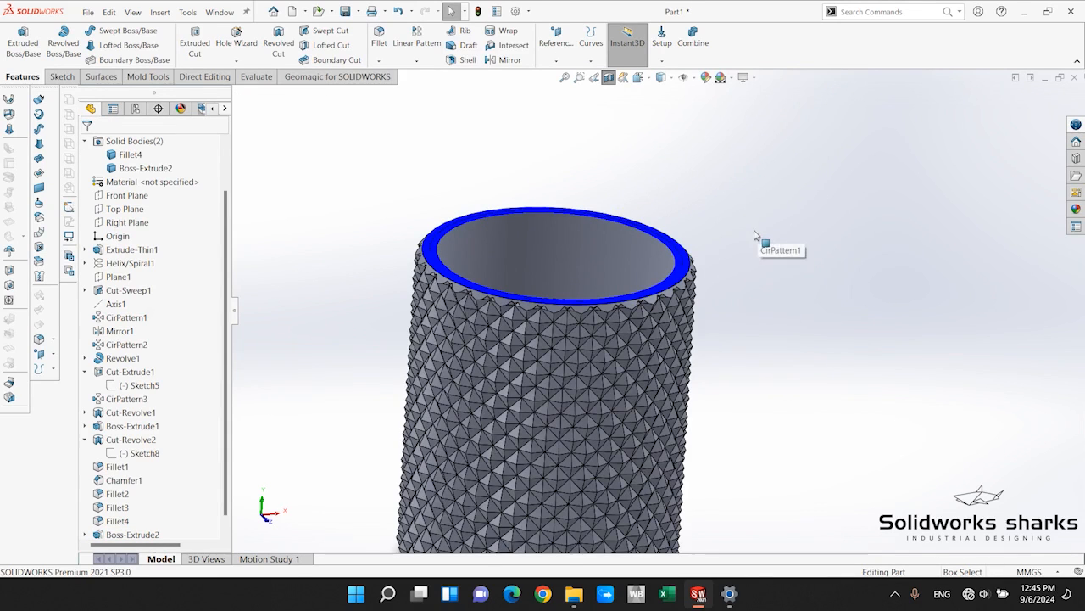
pyautogui.click(608, 78)
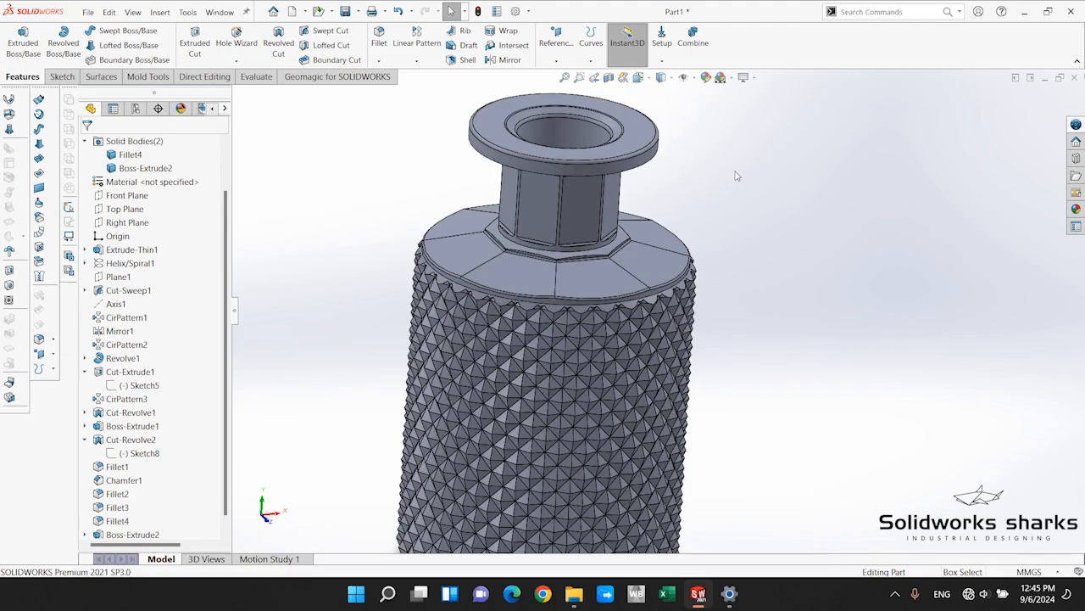
pyautogui.scroll(4, 678, 298)
pyautogui.scroll(-3, 668, 307)
pyautogui.moveTo(707, 272); pyautogui.dragTo(677, 174, button='middle')
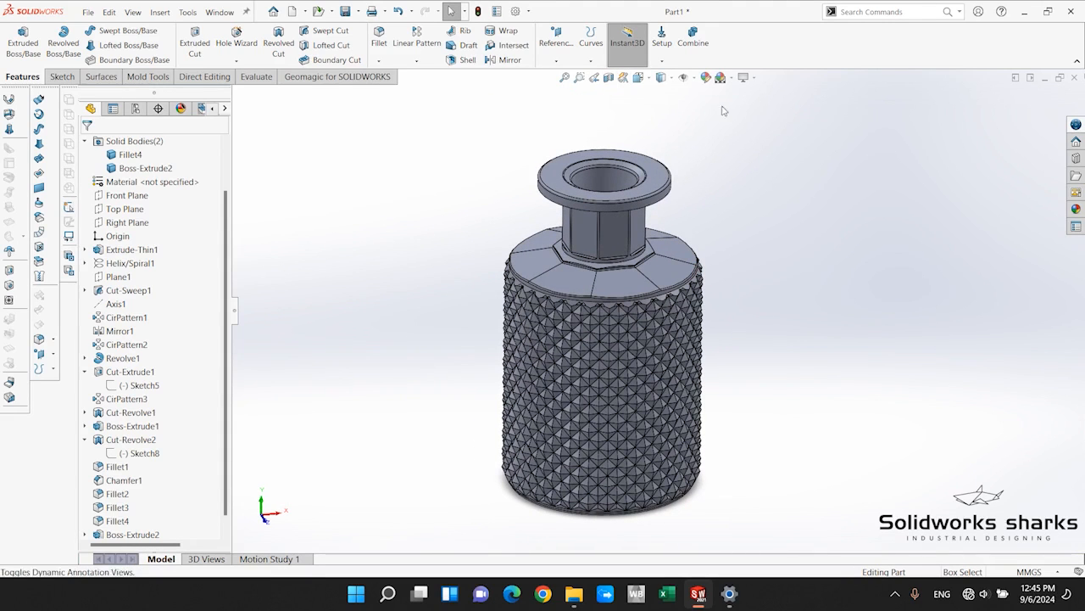
# Apply the clear glass appearance from the Glass category to the bottle's outer body.
pyautogui.scroll(2, 117, 271)
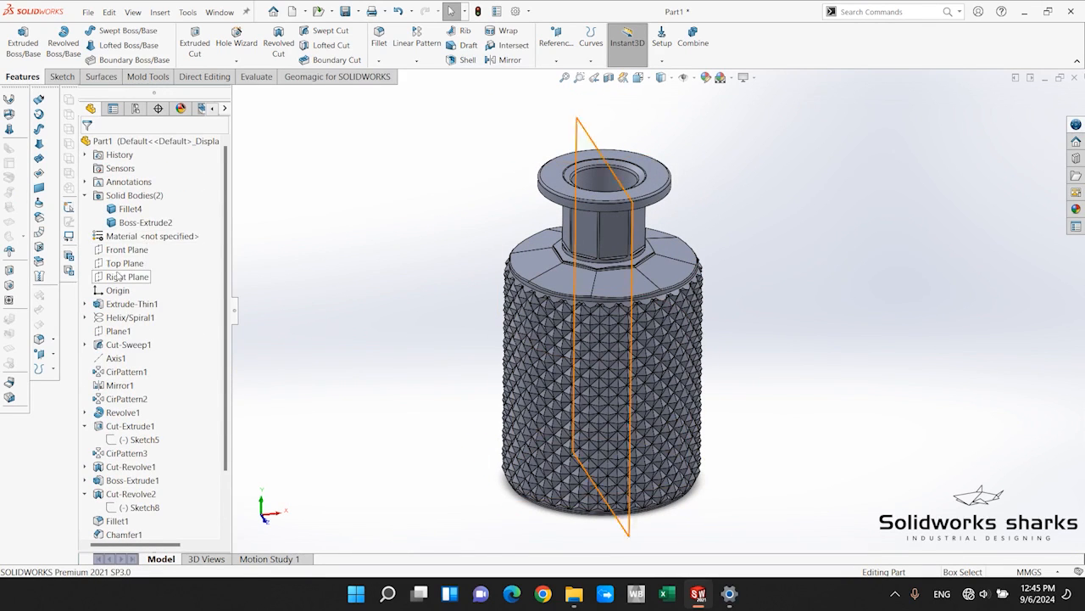
pyautogui.click(127, 209)
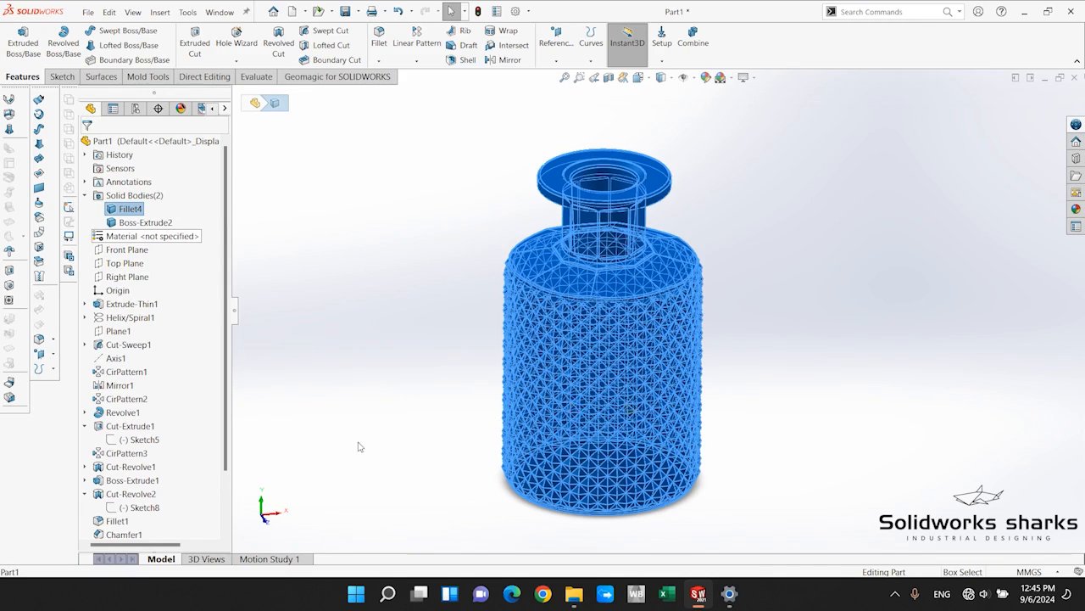
pyautogui.click(136, 224)
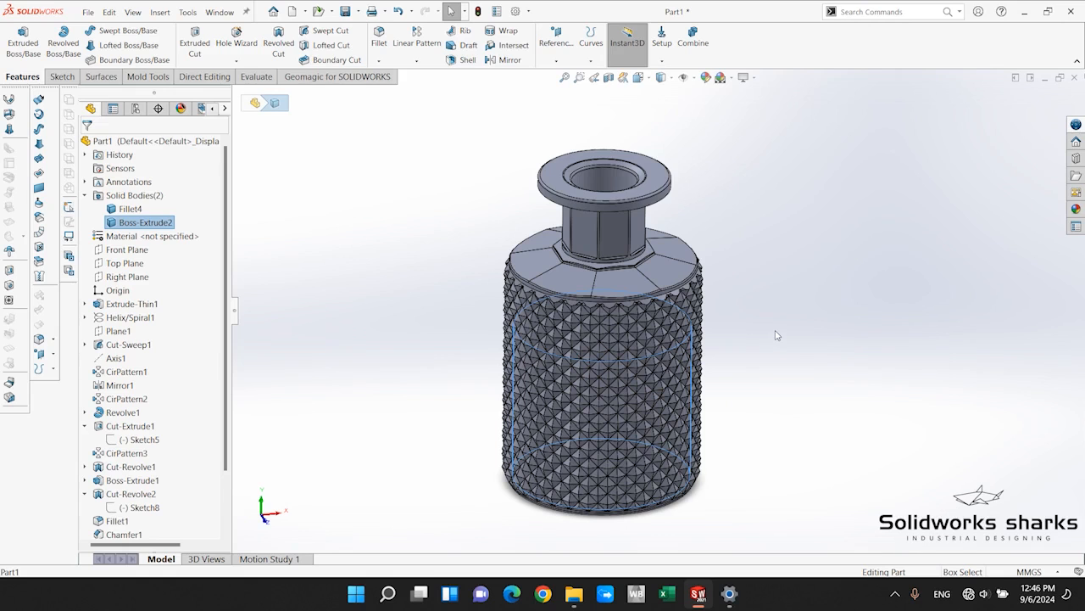
pyautogui.click(128, 209)
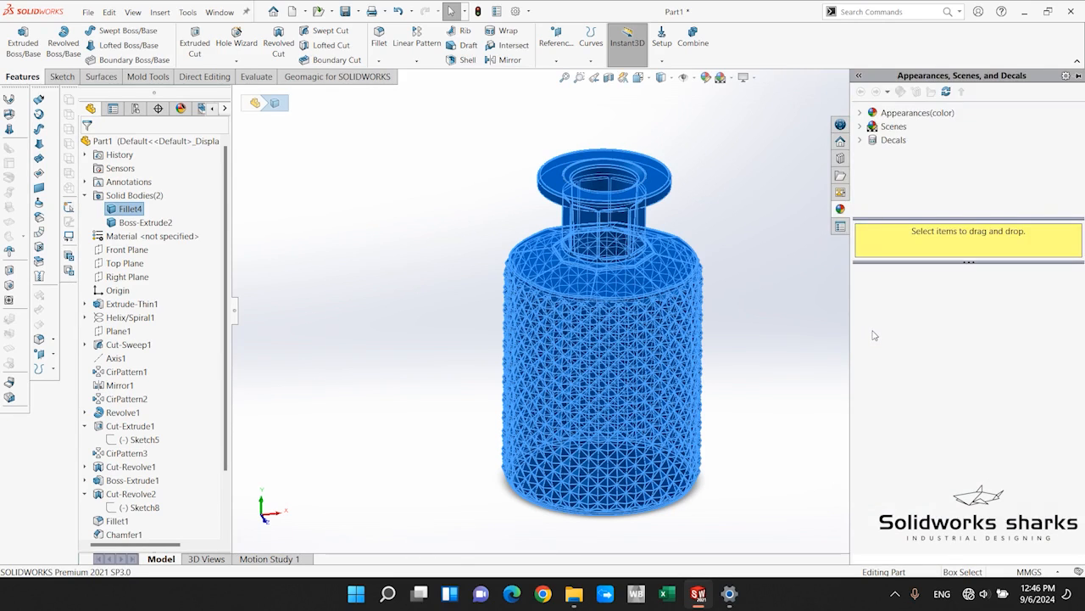
pyautogui.click(891, 114)
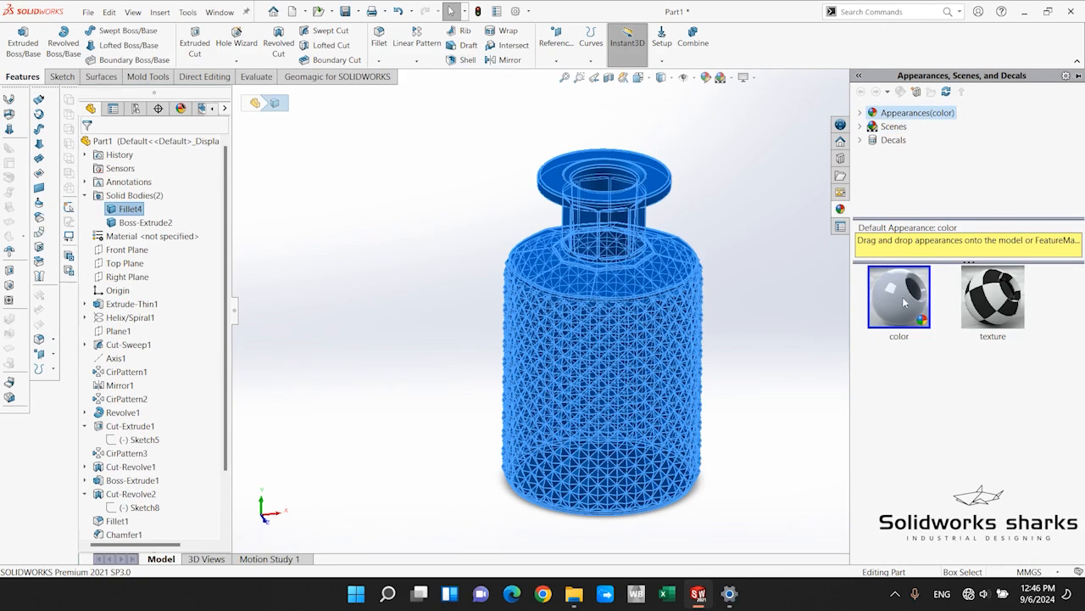
pyautogui.click(860, 113)
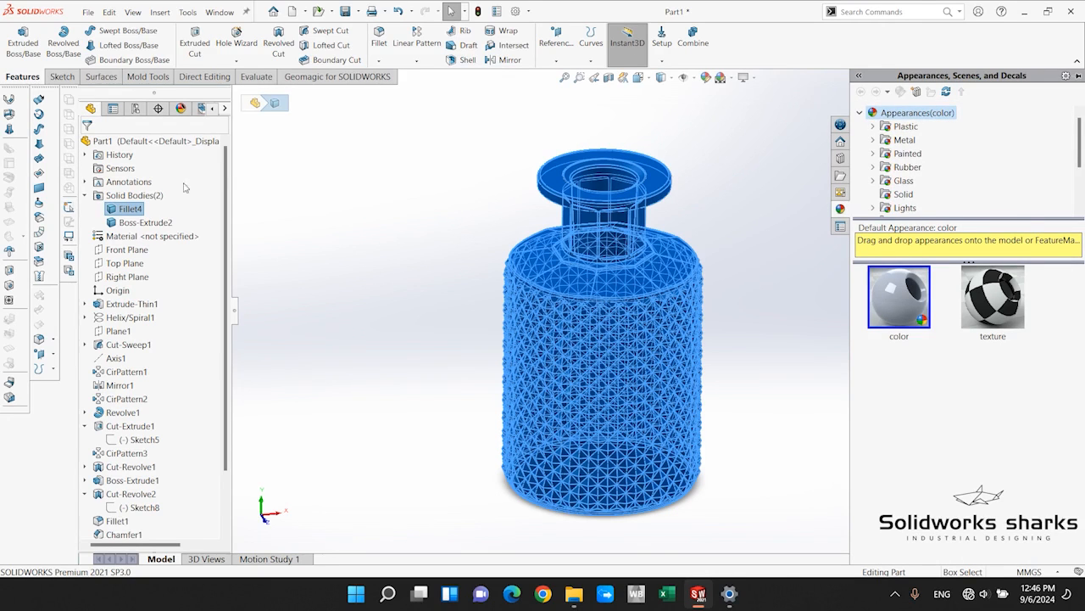
pyautogui.scroll(2, 446, 319)
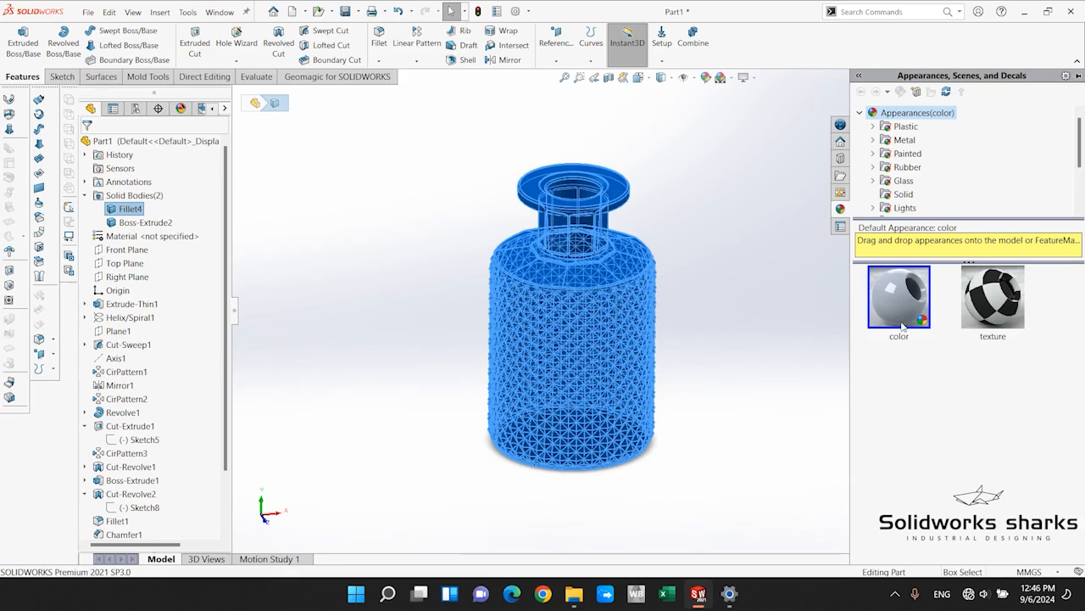
pyautogui.click(904, 180)
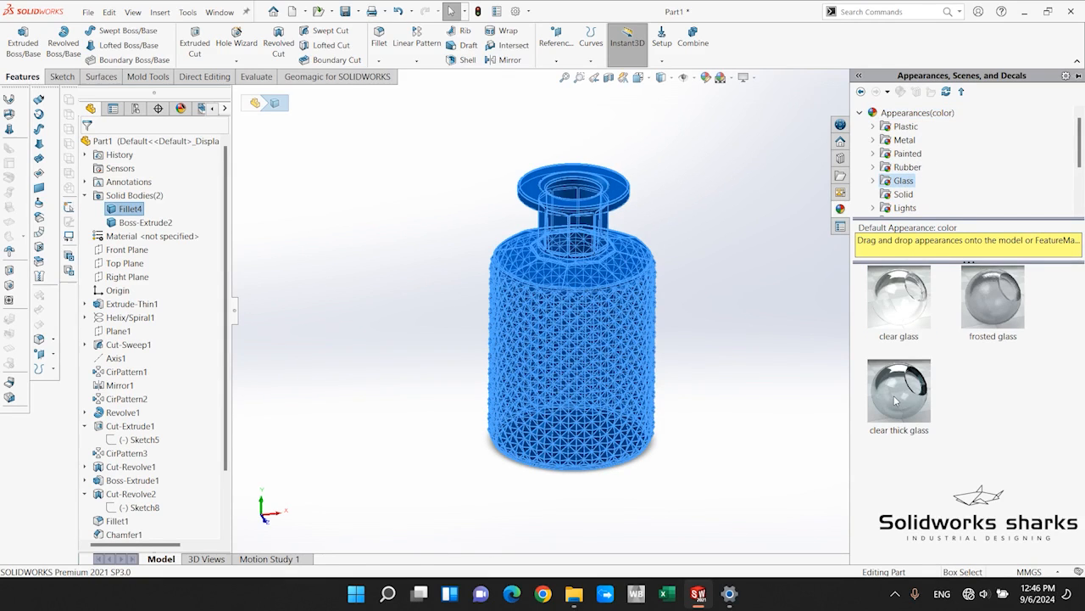
pyautogui.moveTo(896, 401); pyautogui.dragTo(123, 208)
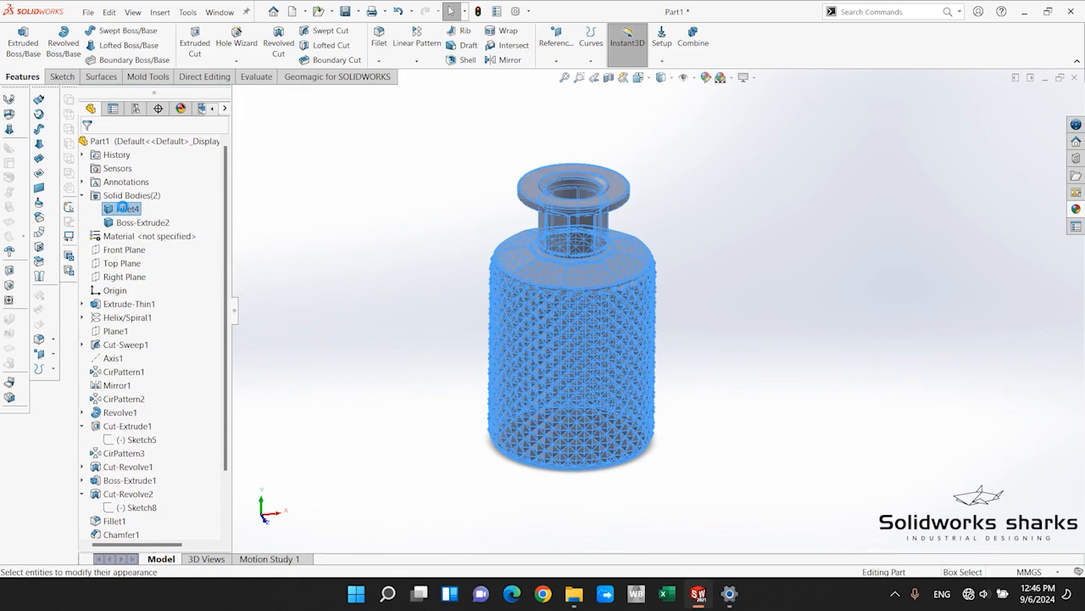
# Apply the orange juice appearance from the Organic category to the inner fill body.
pyautogui.scroll(-5, 645, 305)
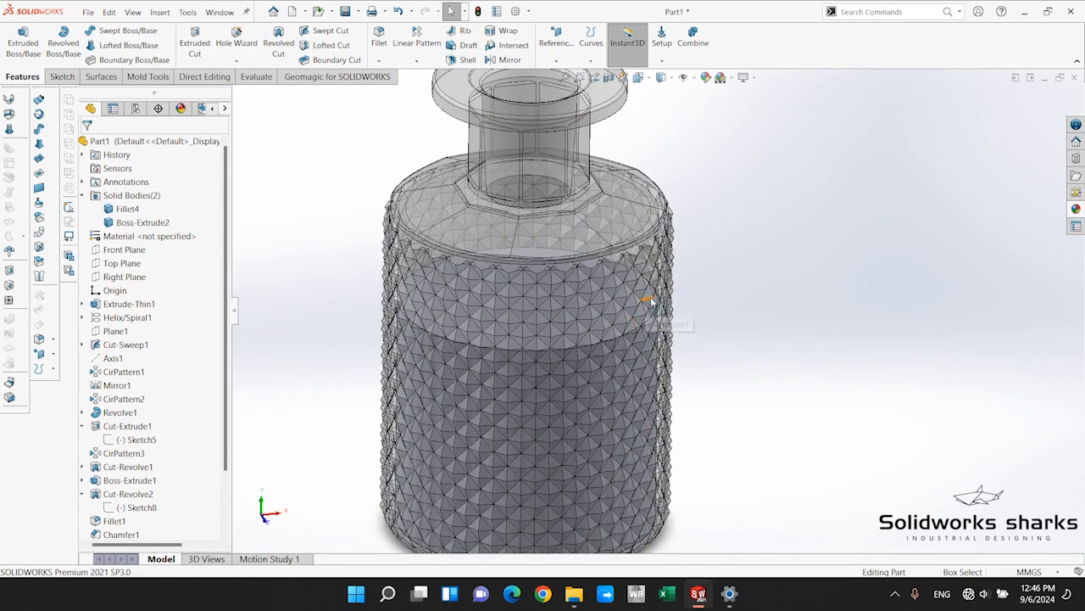
pyautogui.click(157, 223)
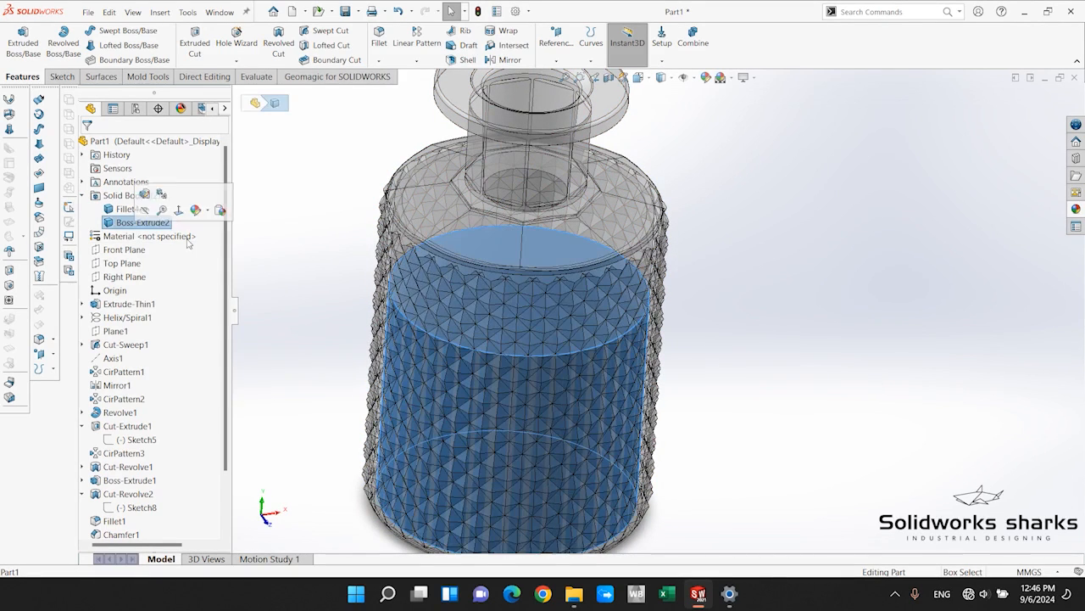
pyautogui.click(1076, 209)
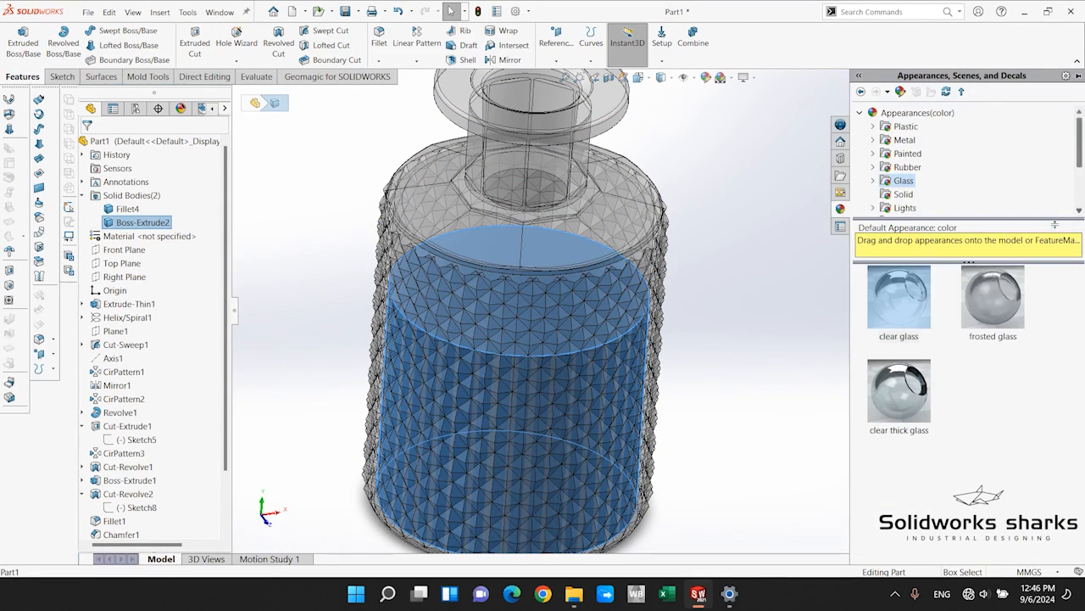
pyautogui.scroll(-3, 933, 191)
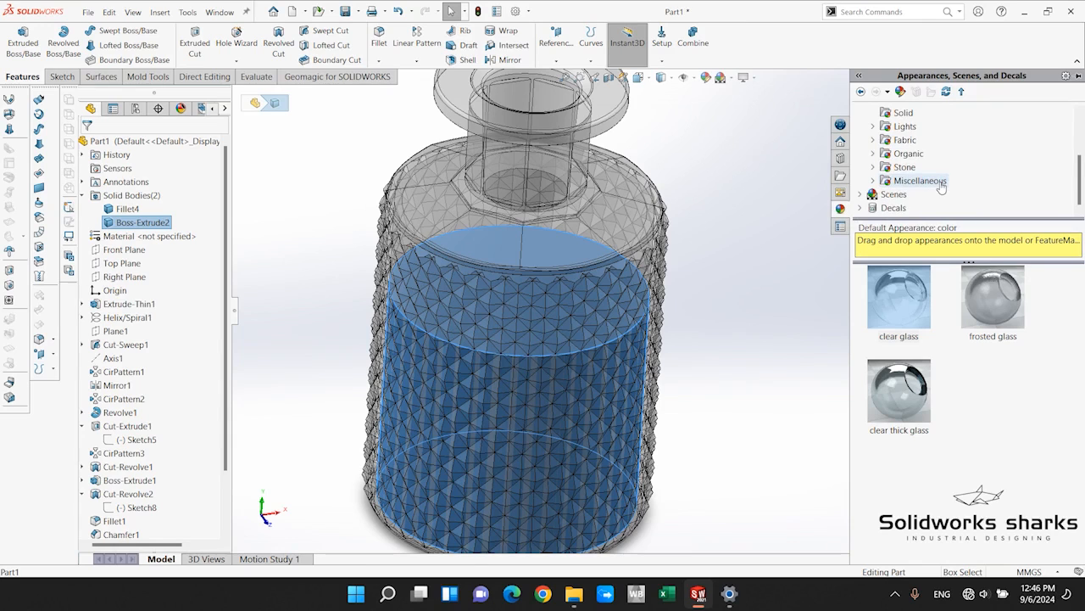
pyautogui.scroll(3, 941, 187)
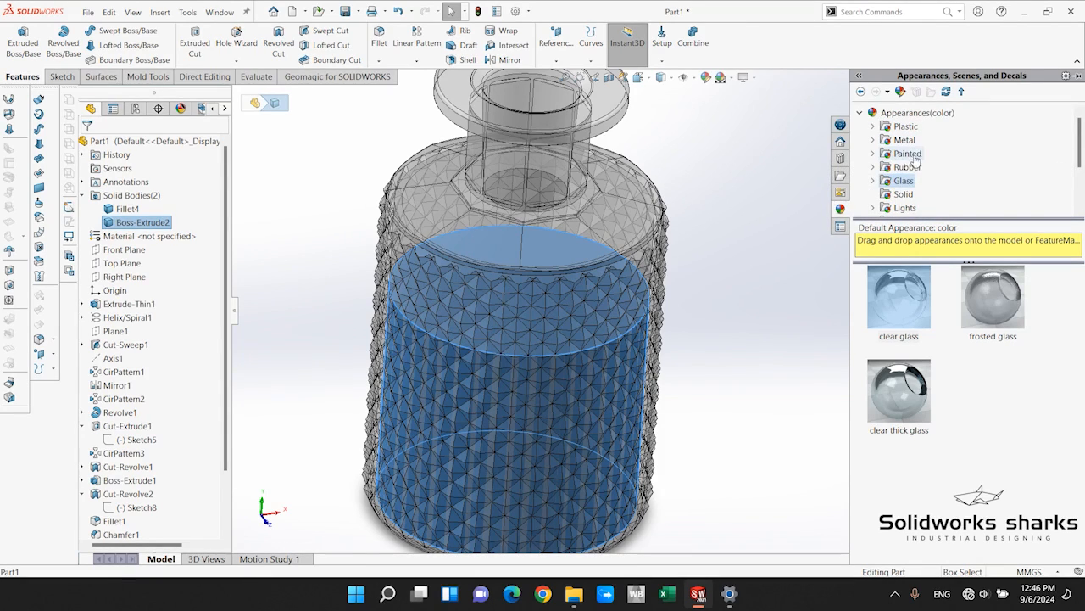
pyautogui.click(909, 155)
pyautogui.scroll(-3, 941, 174)
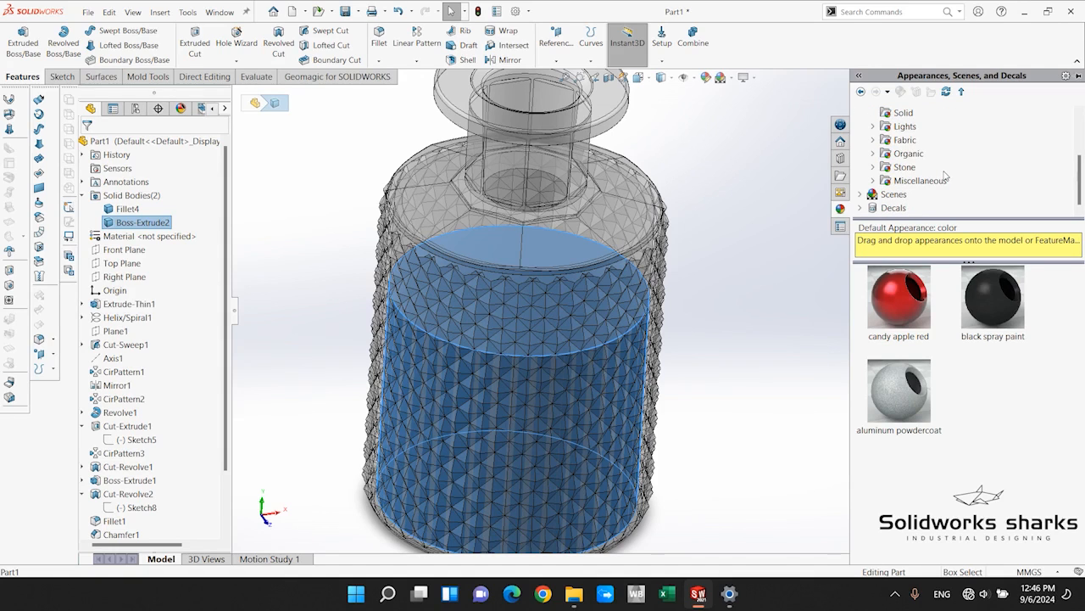
pyautogui.click(909, 153)
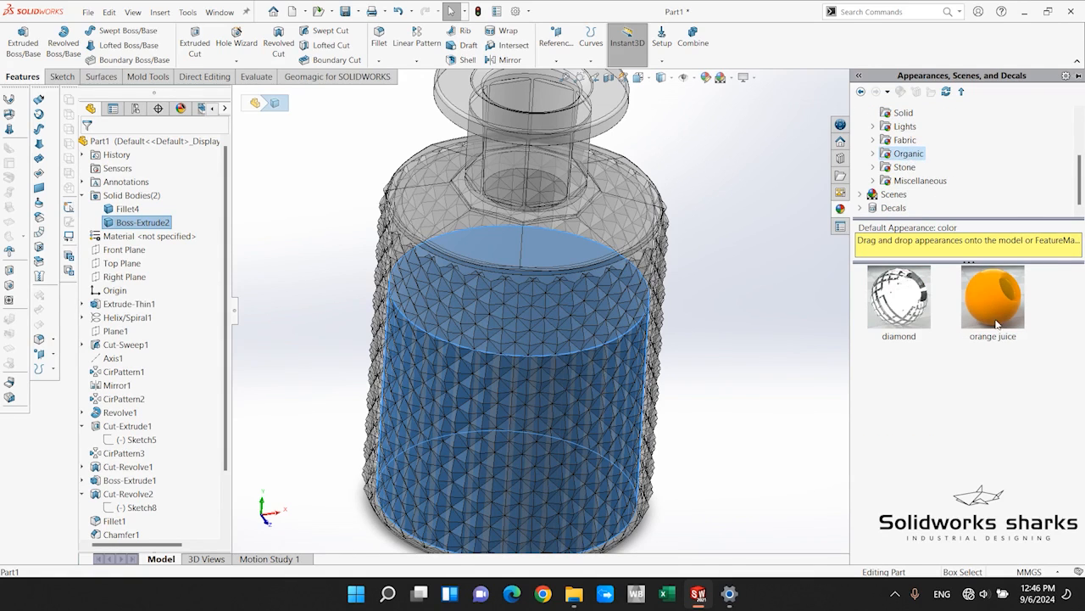
pyautogui.moveTo(996, 295); pyautogui.dragTo(231, 233)
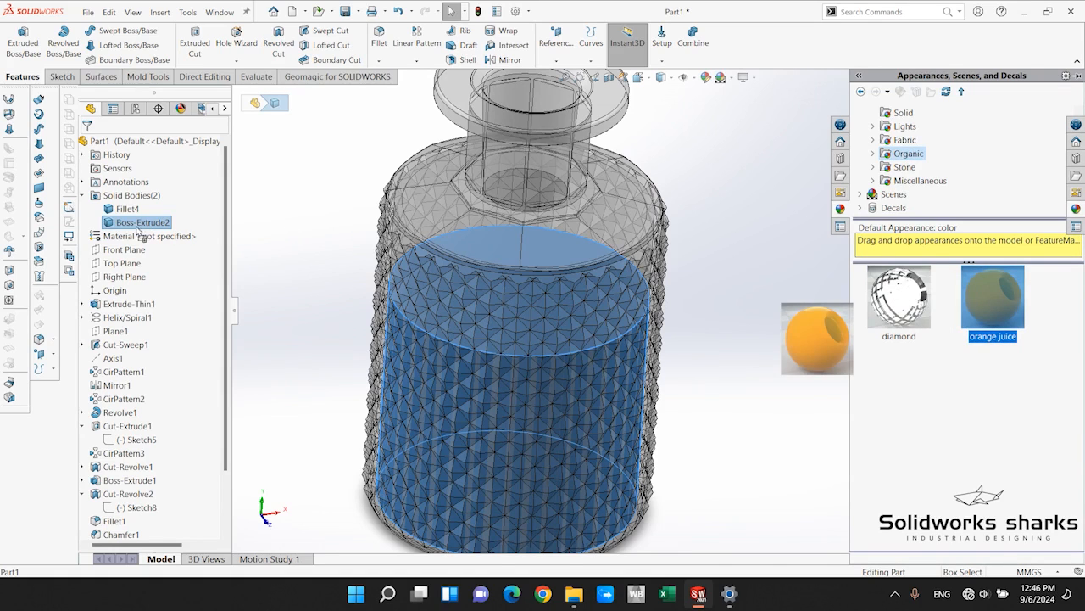
pyautogui.moveTo(117, 227); pyautogui.dragTo(118, 227)
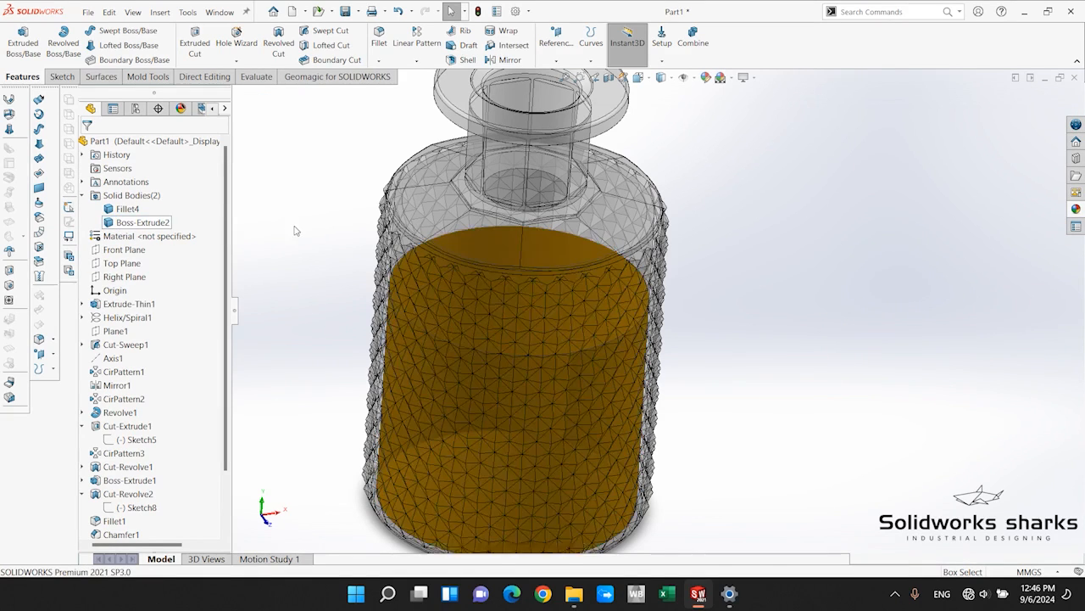
# Show the whole filled bottle from an angled view and toggle the RealView display setting.
pyautogui.scroll(-2, 505, 301)
pyautogui.moveTo(634, 295)
pyautogui.mouseDown(button='middle')
pyautogui.moveTo(651, 399)
pyautogui.moveTo(630, 280)
pyautogui.moveTo(636, 297)
pyautogui.mouseUp(button='middle')
pyautogui.scroll(4, 712, 293)
pyautogui.scroll(-3, 755, 272)
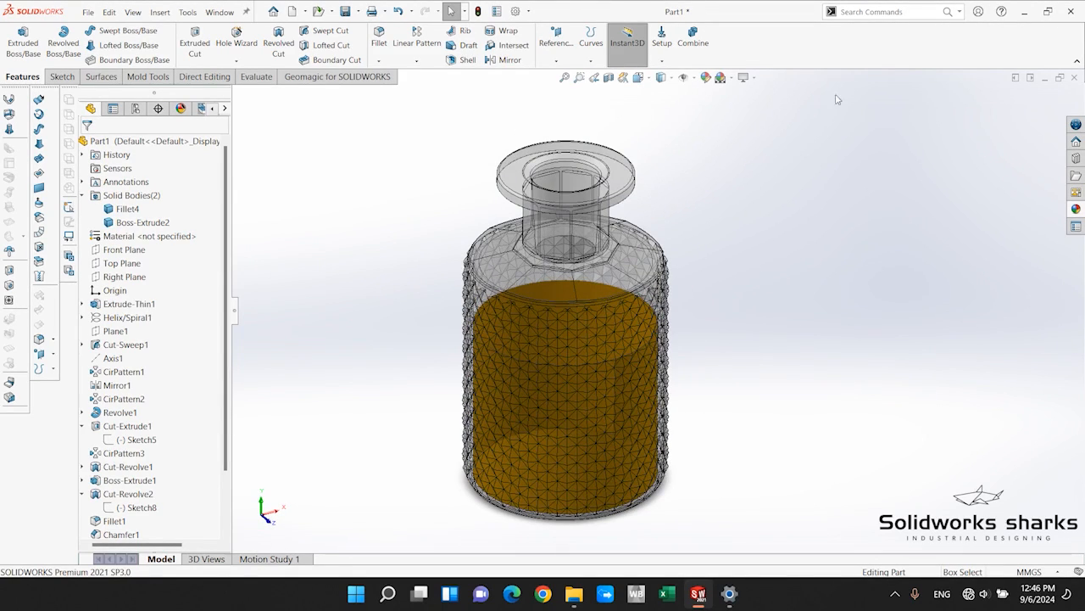
pyautogui.click(751, 77)
pyautogui.click(770, 95)
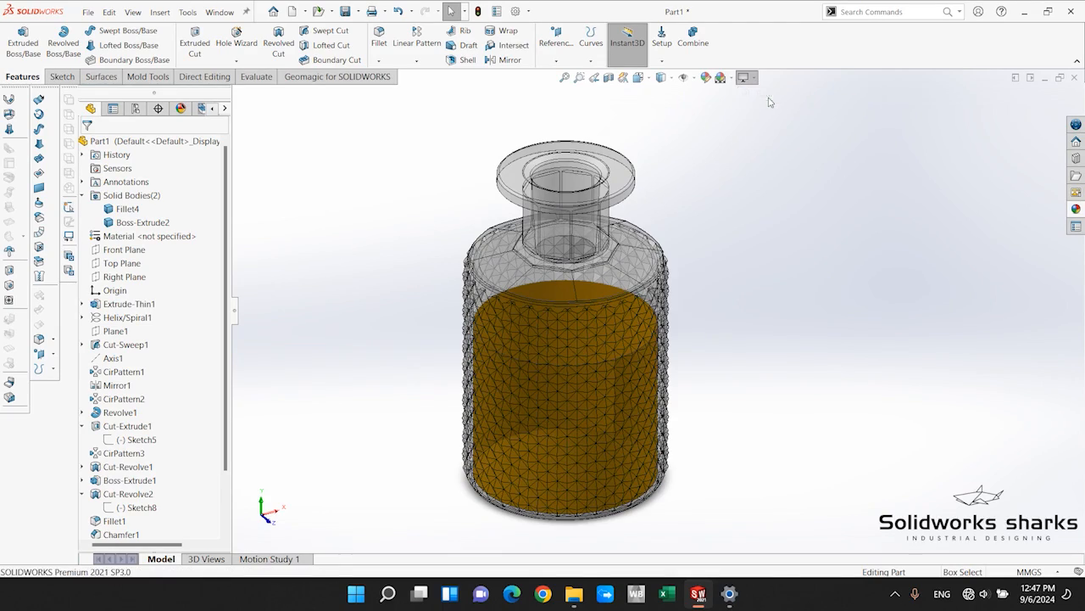